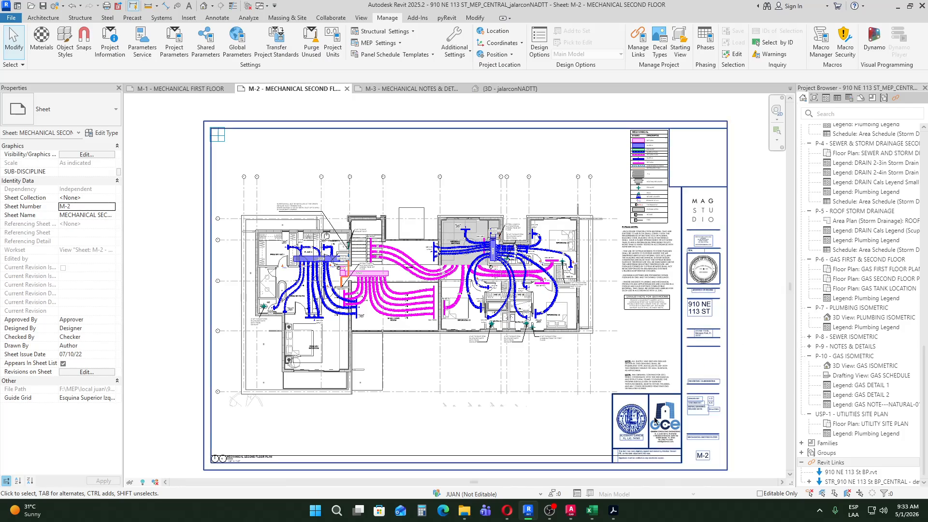
Step: Switch to the Opera browser and examine the residential mechanical room photos in the "mechanical residential" image results
click(507, 510)
click(147, 9)
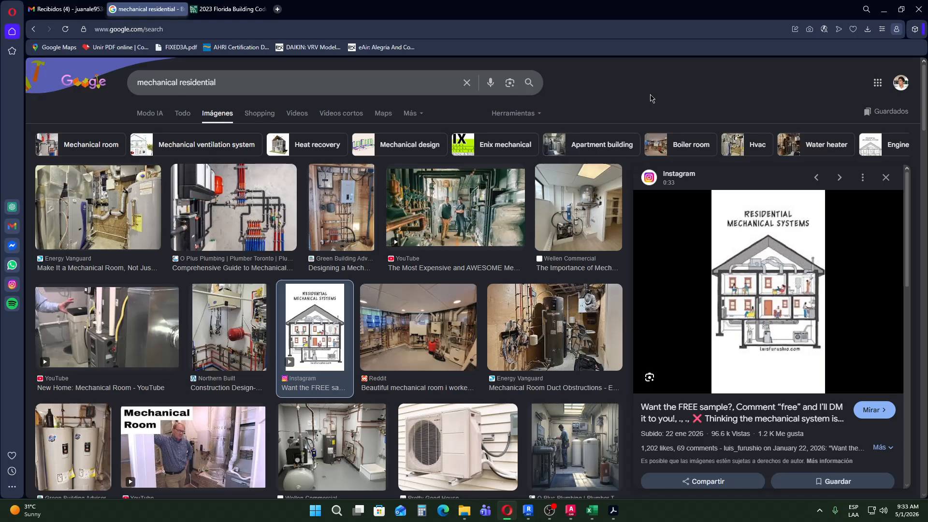
scroll(129, 186, down, 1)
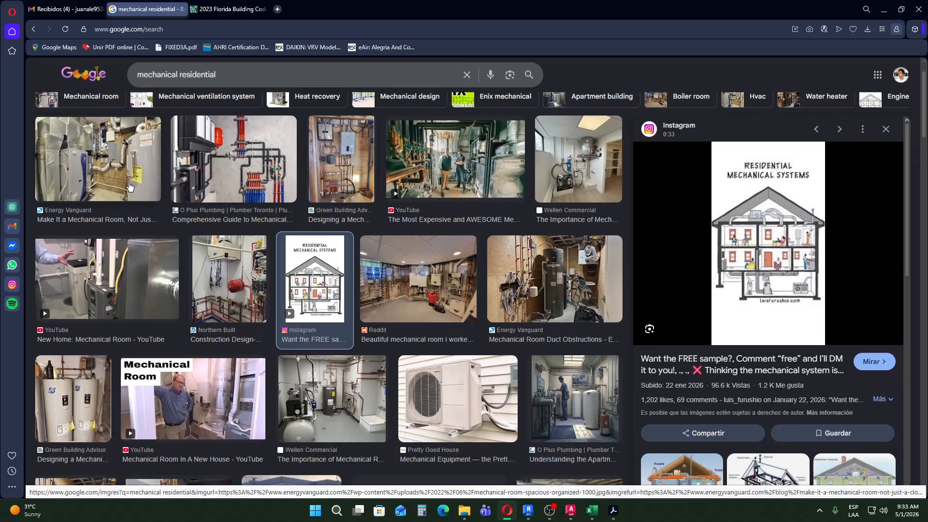
click(423, 260)
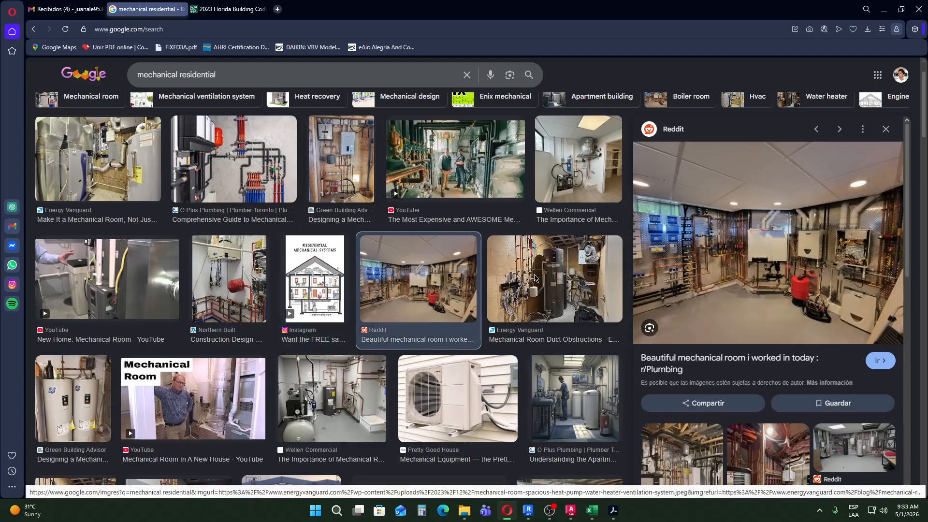
click(535, 278)
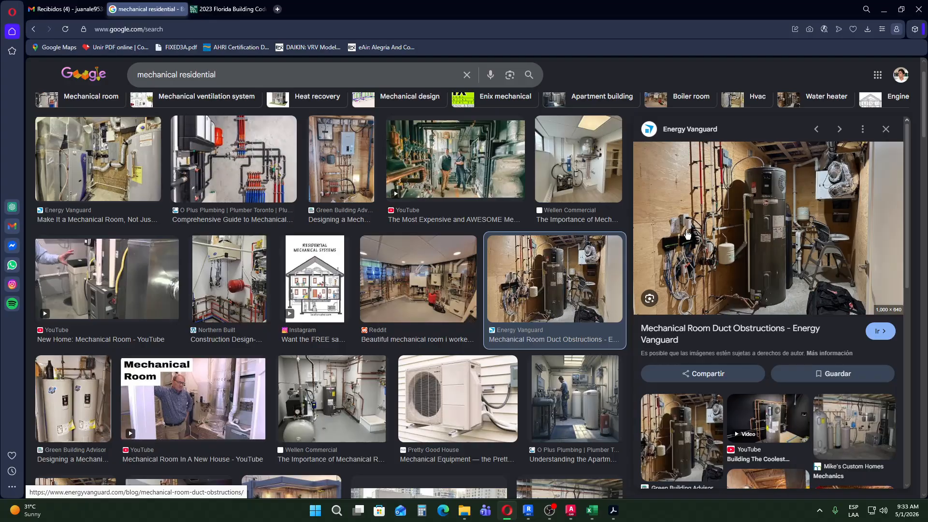
click(132, 179)
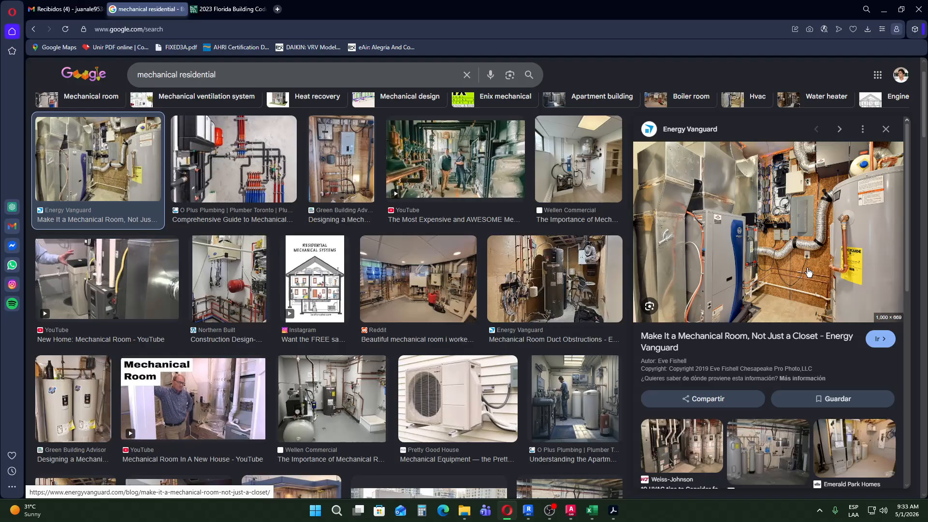
scroll(435, 280, down, 4)
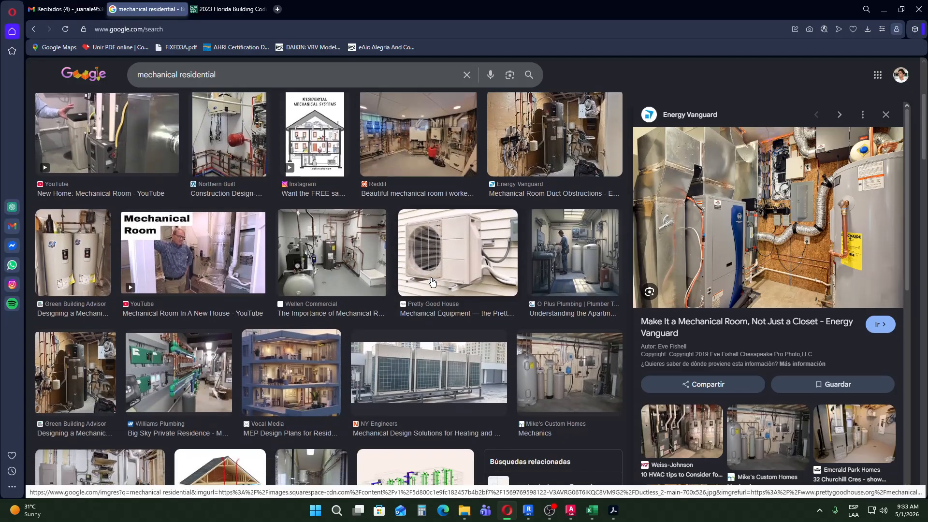
scroll(411, 281, down, 5)
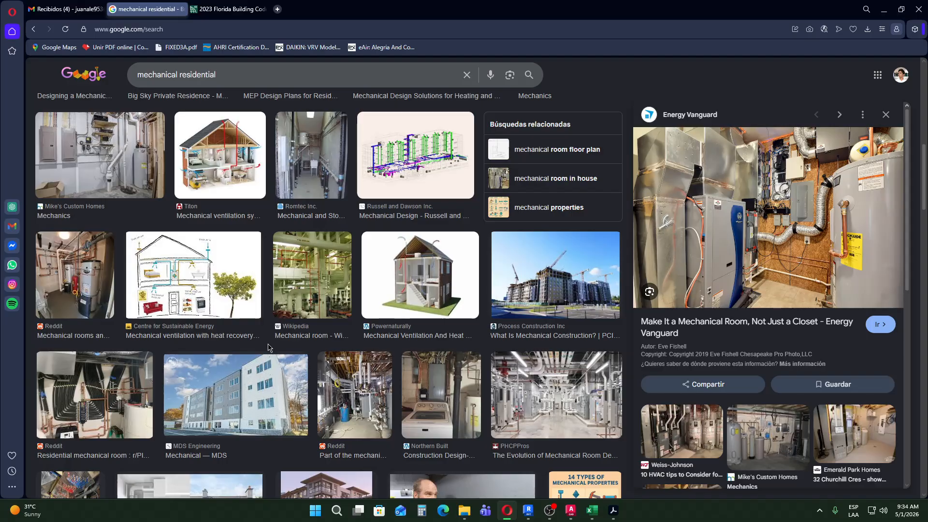
scroll(268, 347, down, 8)
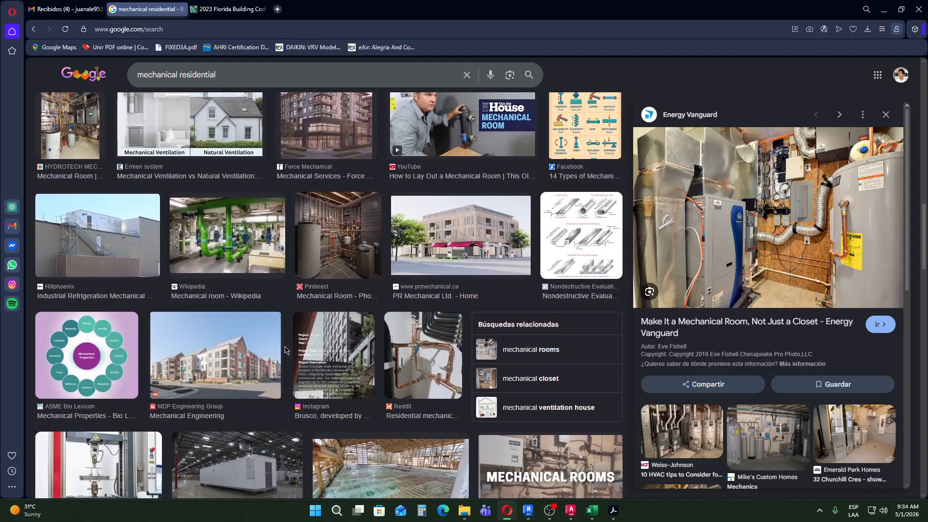
scroll(456, 384, down, 4)
scroll(456, 384, down, 3)
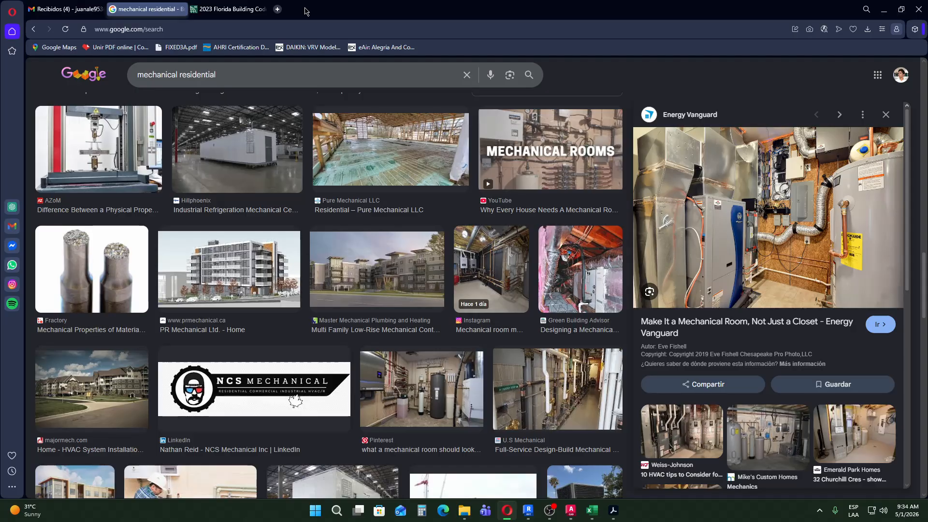
Step: Search for "ahu closet" in a new browser tab and show the image results
click(277, 9)
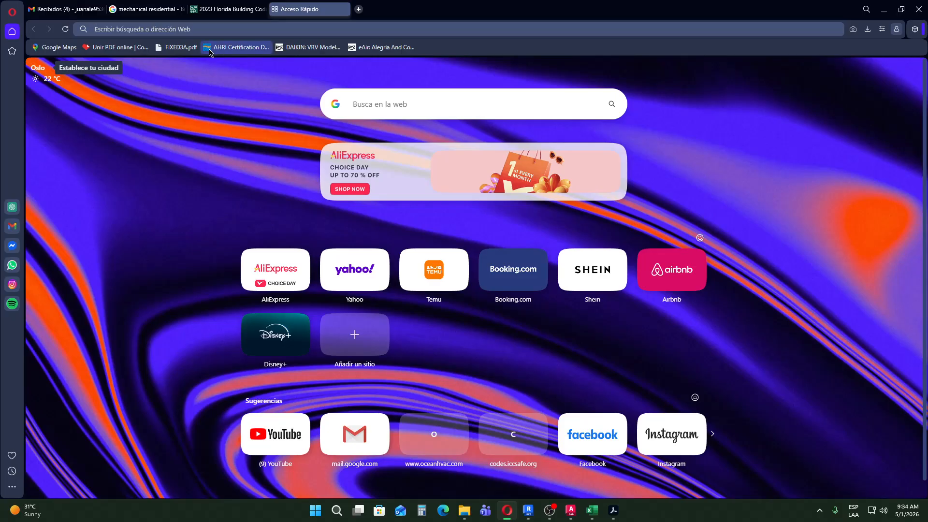
click(260, 143)
text(a)
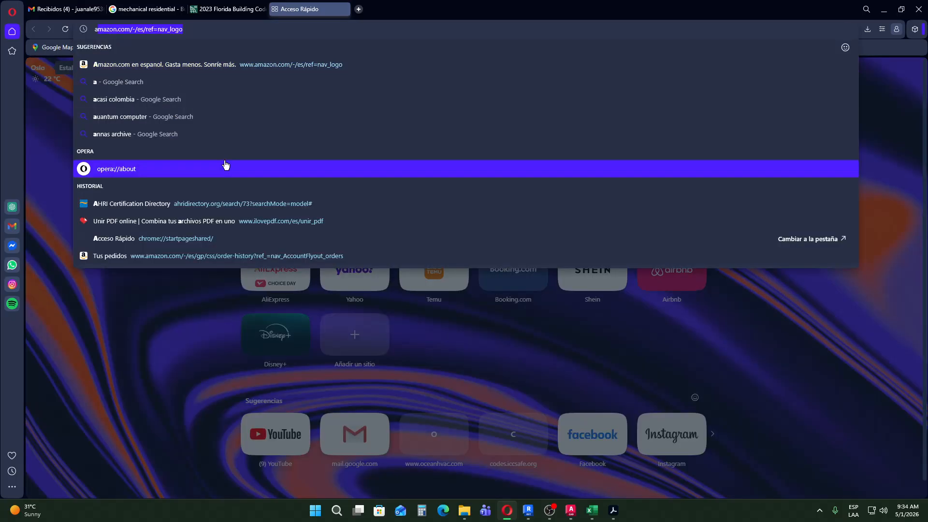
text(hu closet)
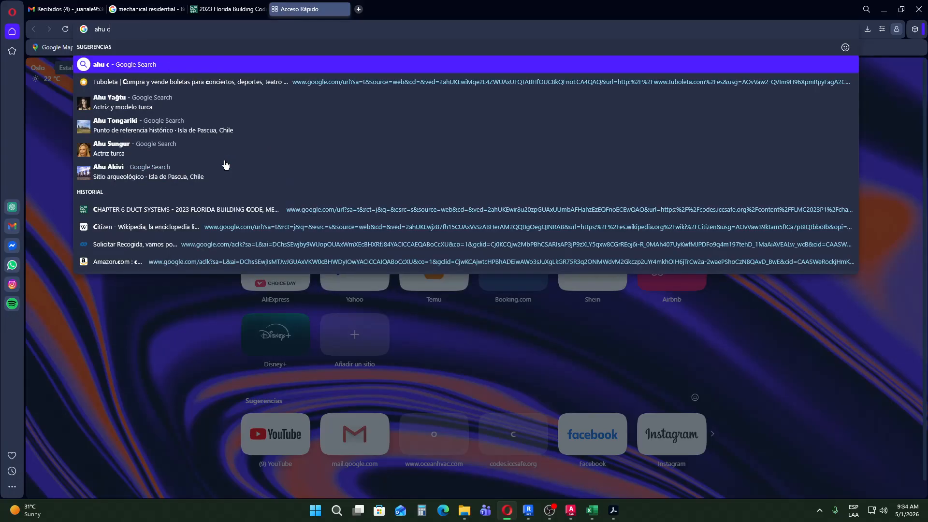
key(Return)
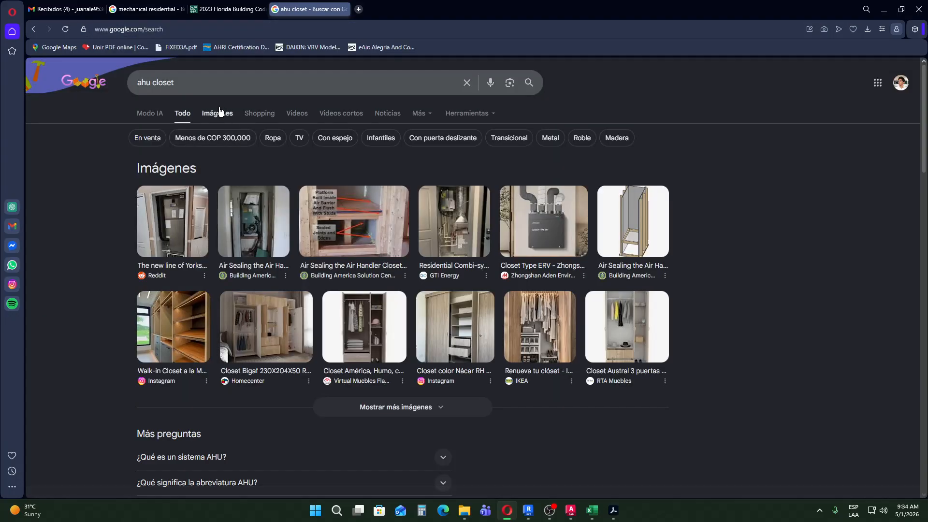
click(217, 114)
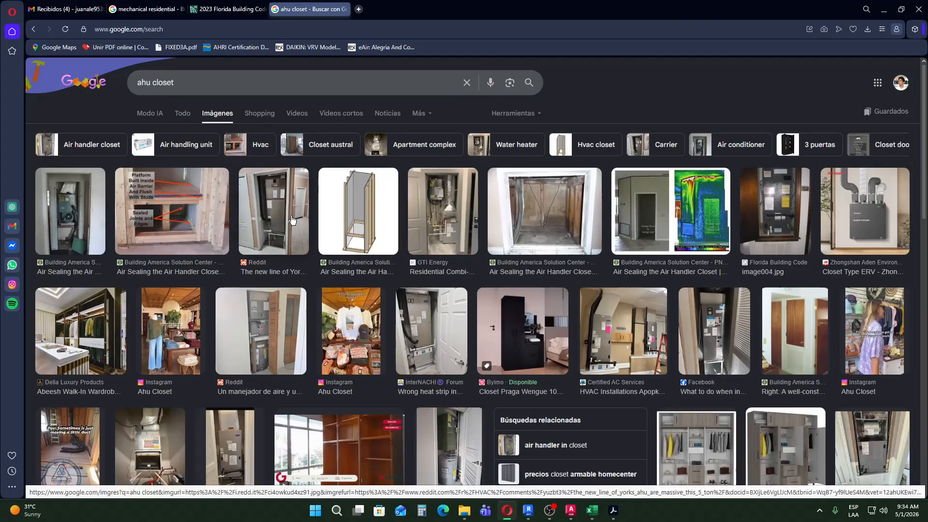
Step: Preview the Reddit photo of the York air handler in a closet, browse more results and open the related Instagram installation photo
click(274, 211)
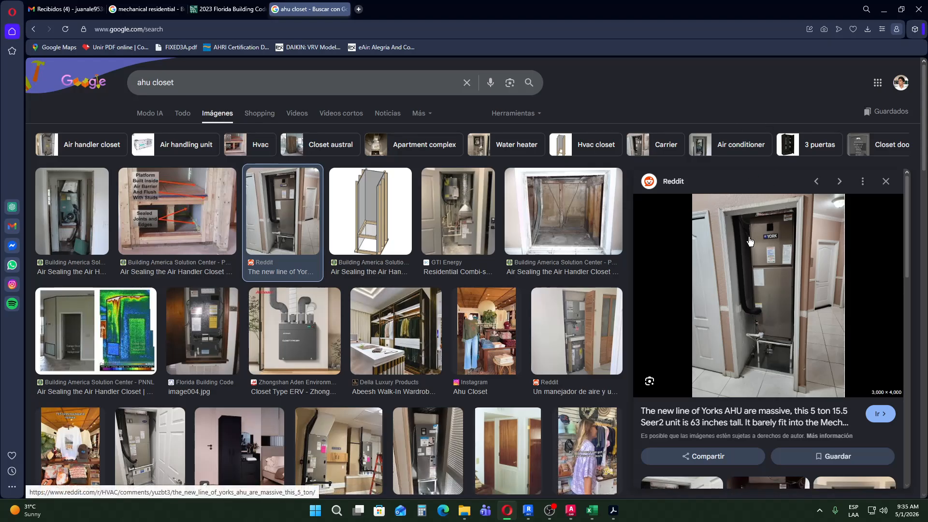
scroll(561, 293, down, 3)
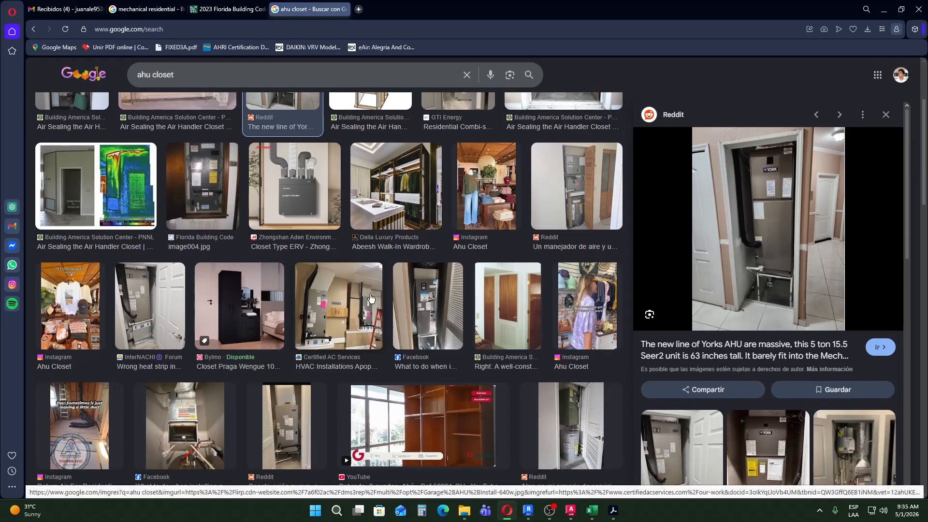
scroll(560, 293, down, 3)
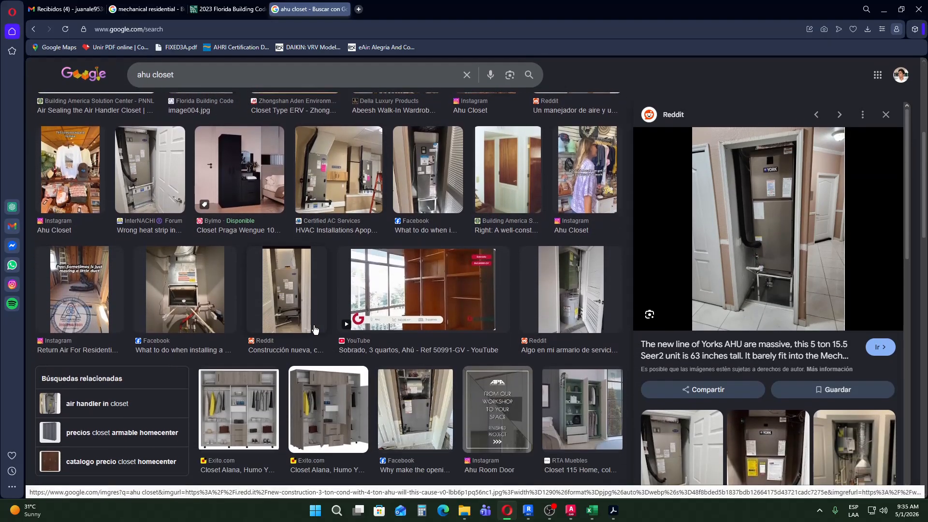
scroll(439, 345, down, 6)
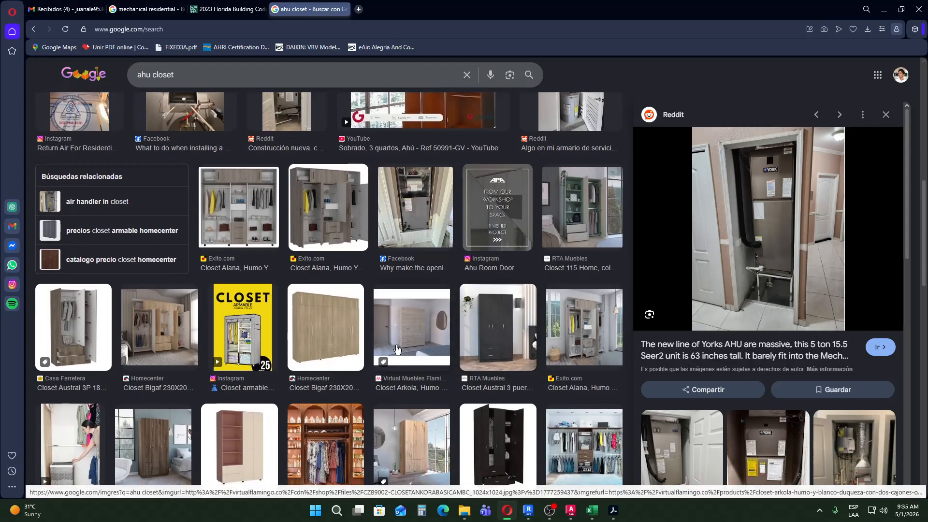
scroll(431, 365, down, 10)
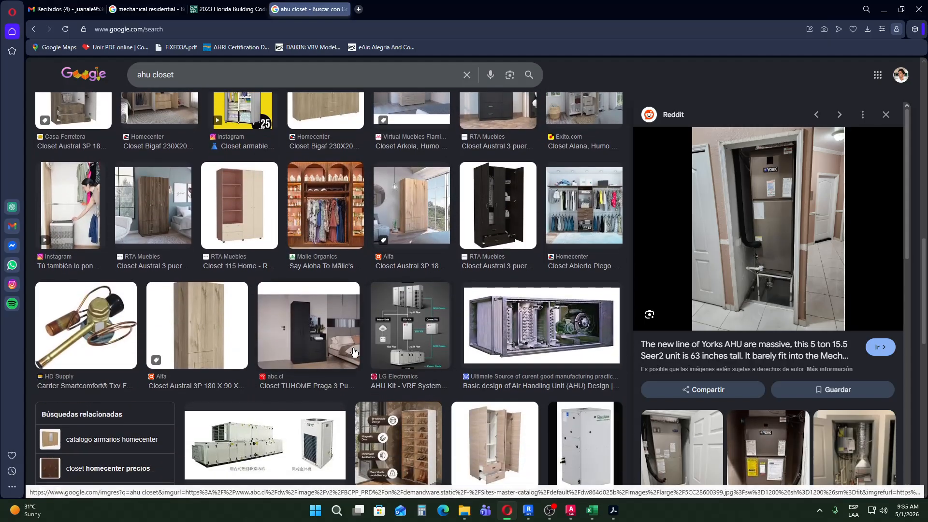
scroll(689, 362, down, 10)
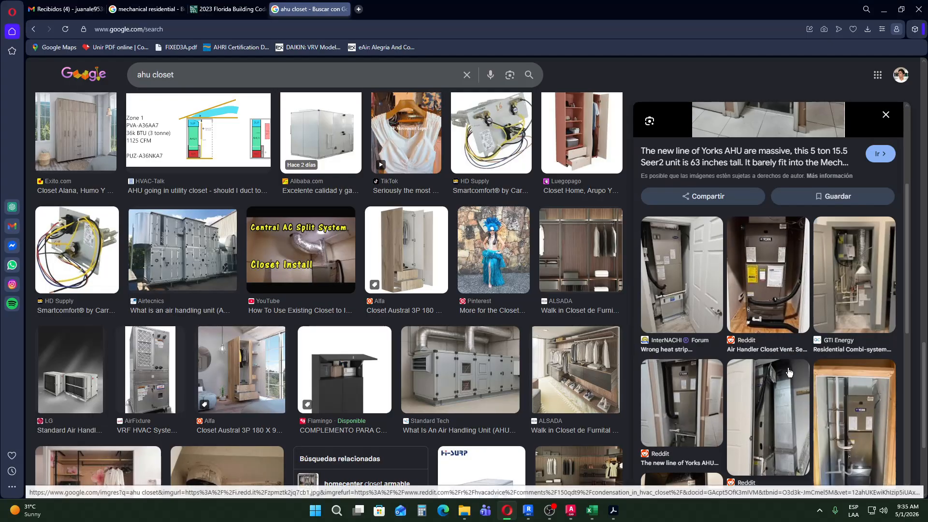
click(869, 270)
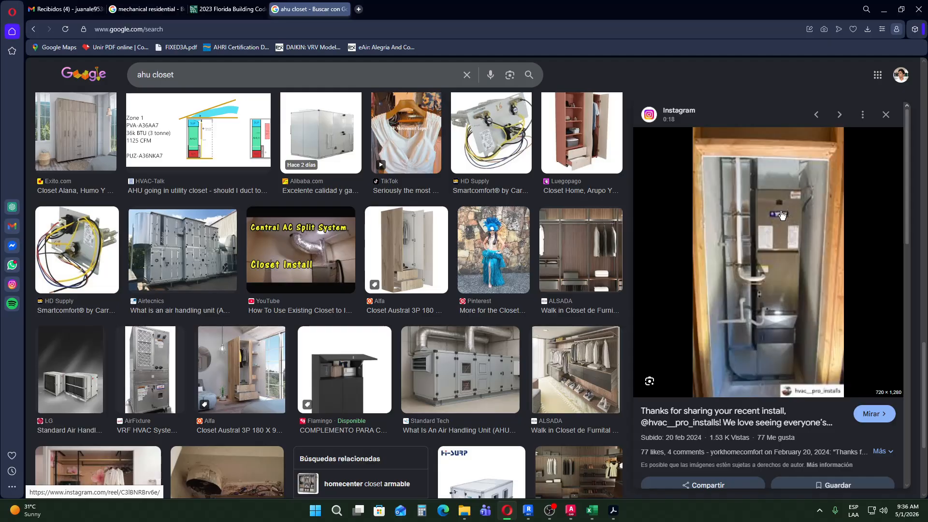
Step: Replace the image search query with "fc unit" and run the search
triple_click(189, 83)
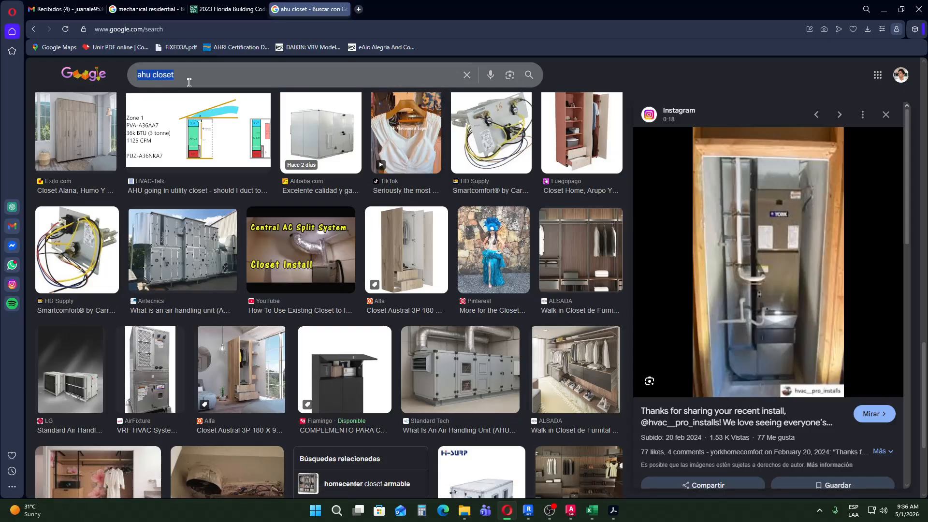
text(dc)
key(BackSpace)
key(BackSpace)
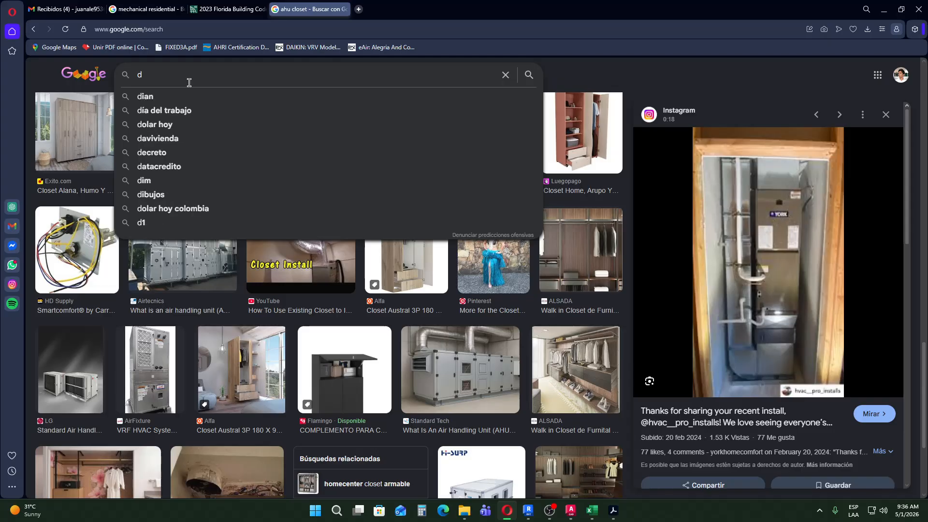
text(fc )
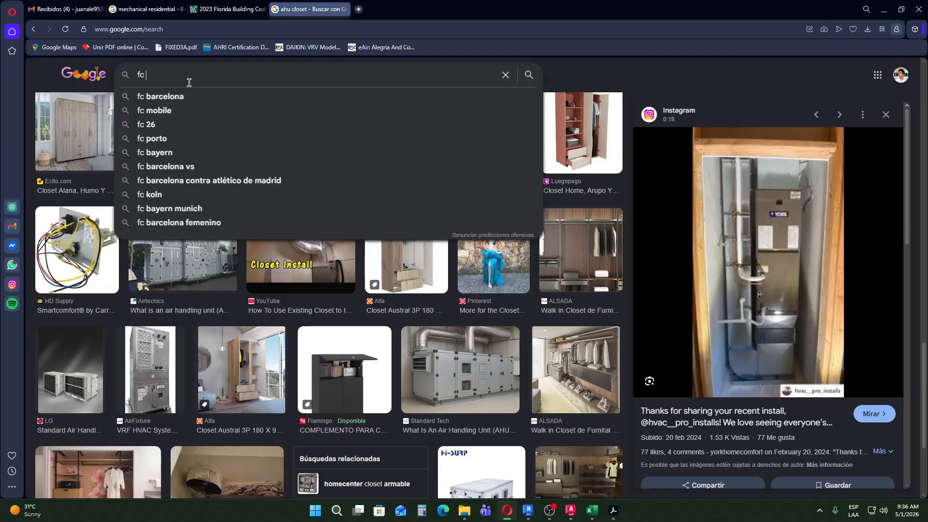
text(unit)
key(Return)
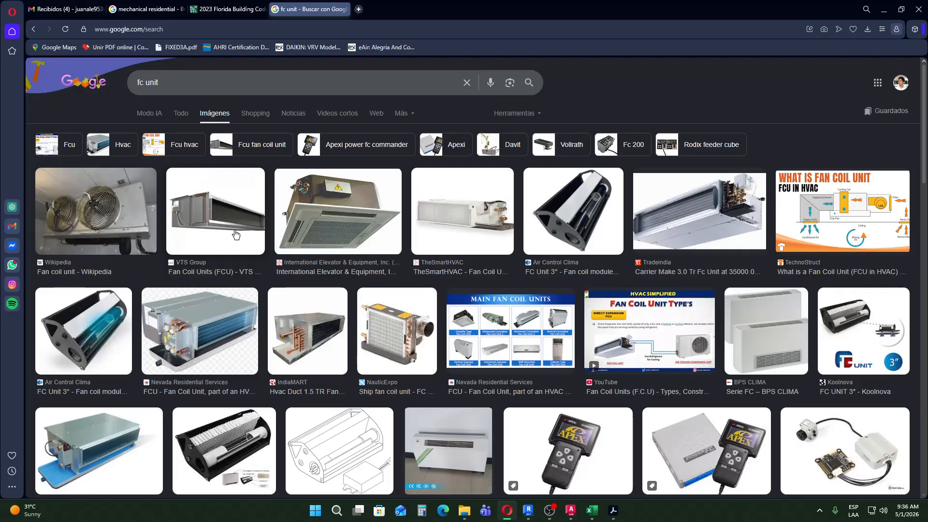
Step: Look over the fan coil unit images and refine the image search to "fc unit on ceiling"
scroll(238, 245, down, 1)
scroll(240, 251, up, 1)
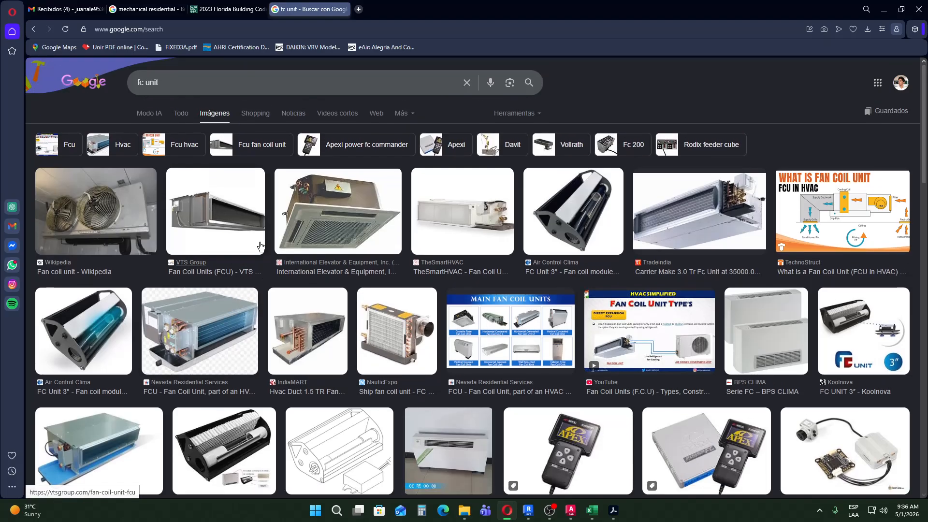
scroll(231, 243, down, 10)
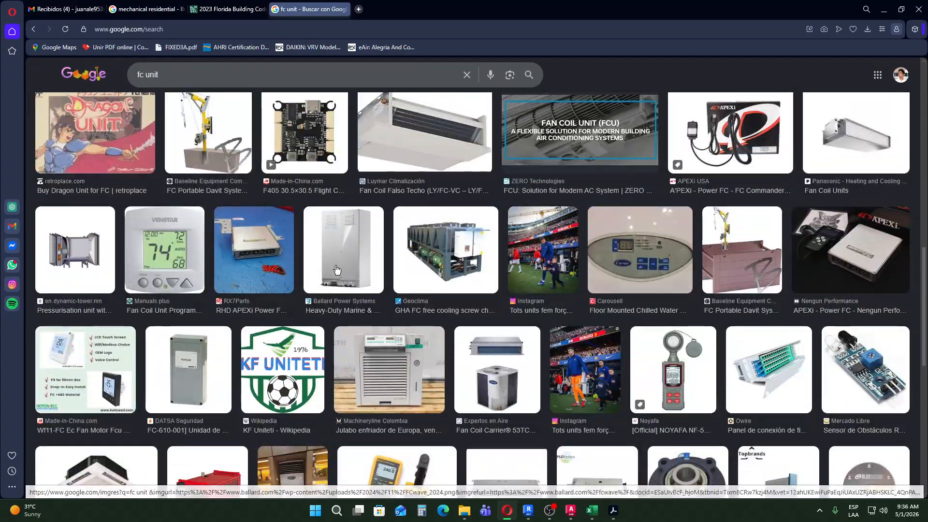
scroll(264, 254, up, 10)
click(216, 81)
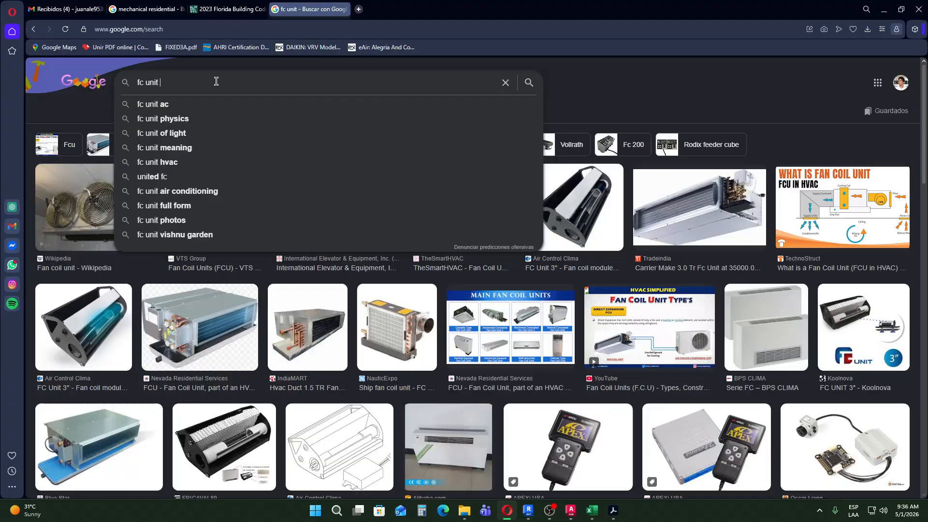
text(o)
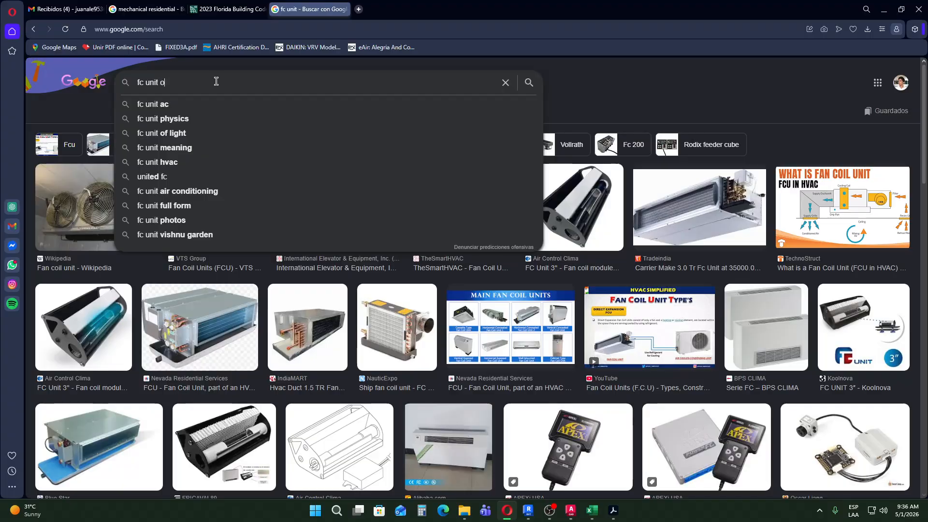
text(n ceiling)
key(Return)
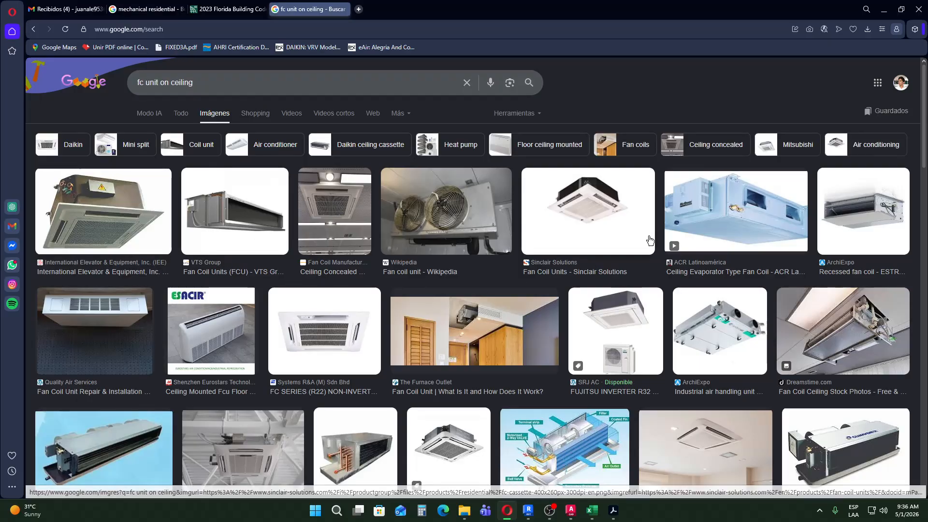
Step: Examine ceiling fan coil photos, previewing the Chiltrix ductless room image and the related Facebook machine room image
scroll(636, 233, down, 4)
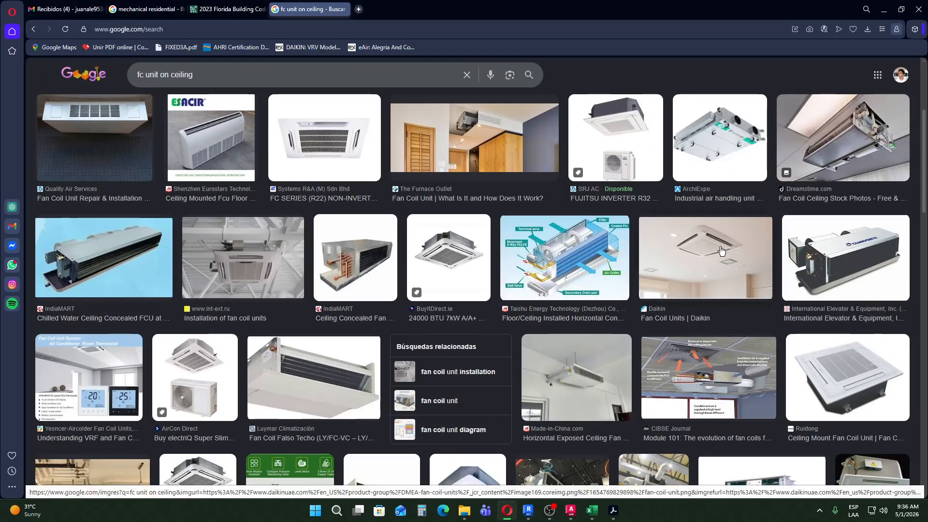
scroll(637, 233, down, 4)
scroll(624, 260, down, 2)
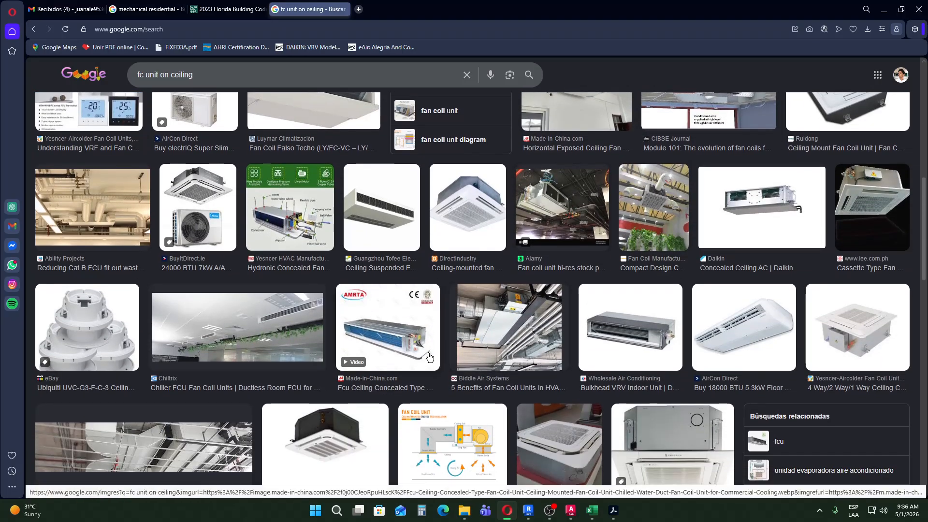
click(311, 323)
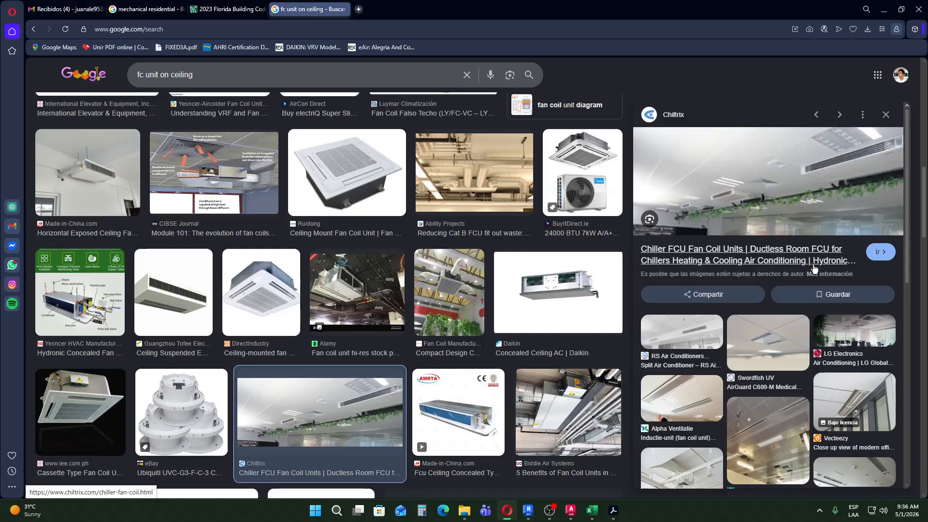
scroll(824, 237, down, 4)
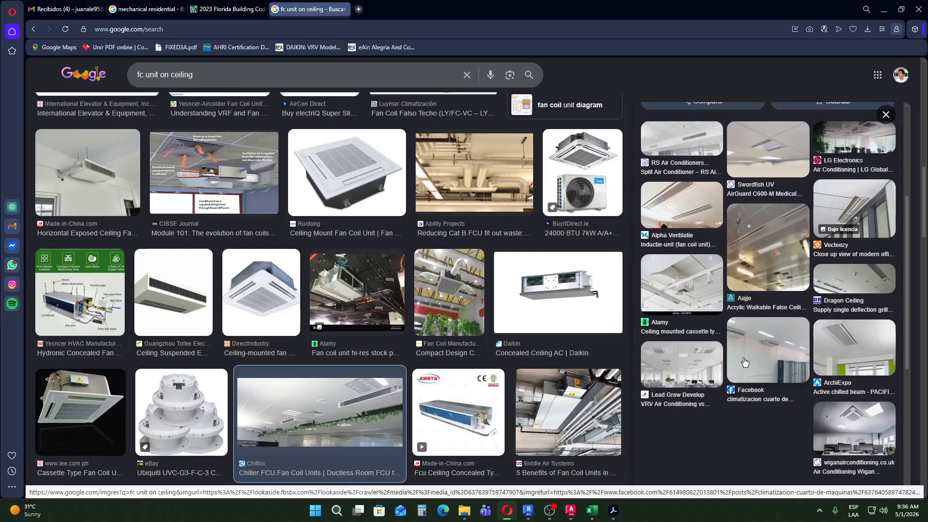
click(768, 349)
scroll(300, 261, down, 1)
scroll(300, 261, down, 5)
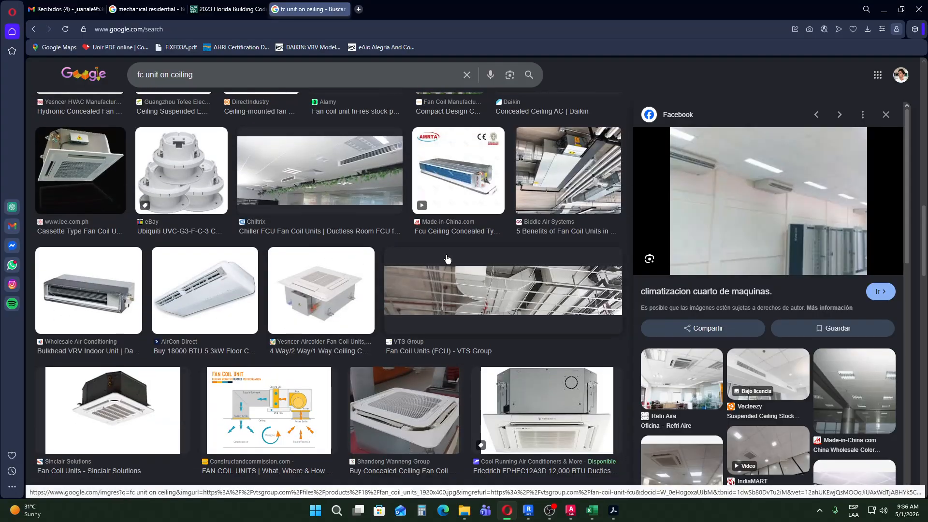
Step: Preview the Biddle Air Systems fan coil unit photo and run a new image search for "wm ac"
click(573, 175)
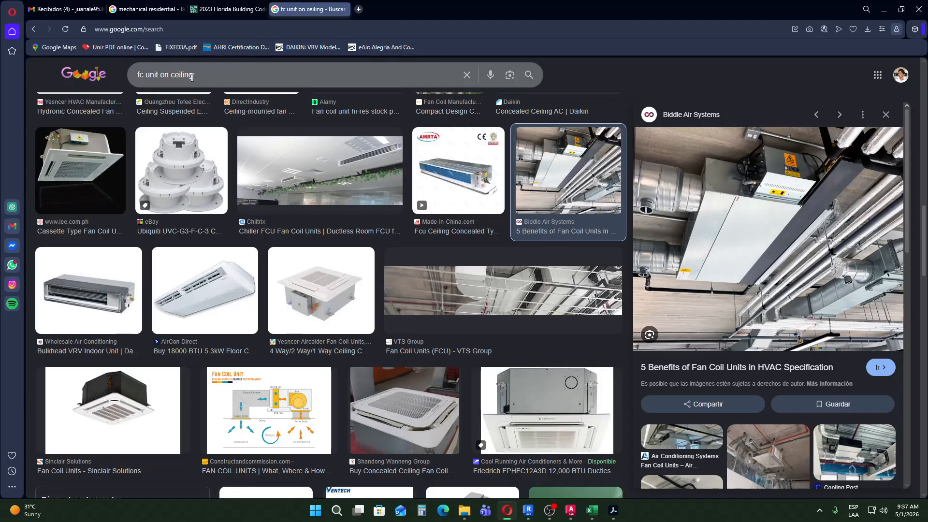
triple_click(161, 73)
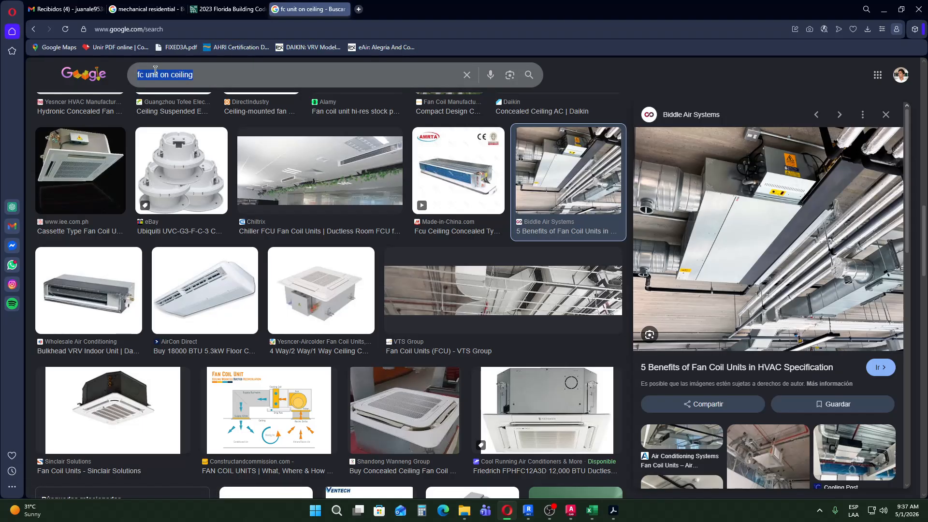
text(wm ac)
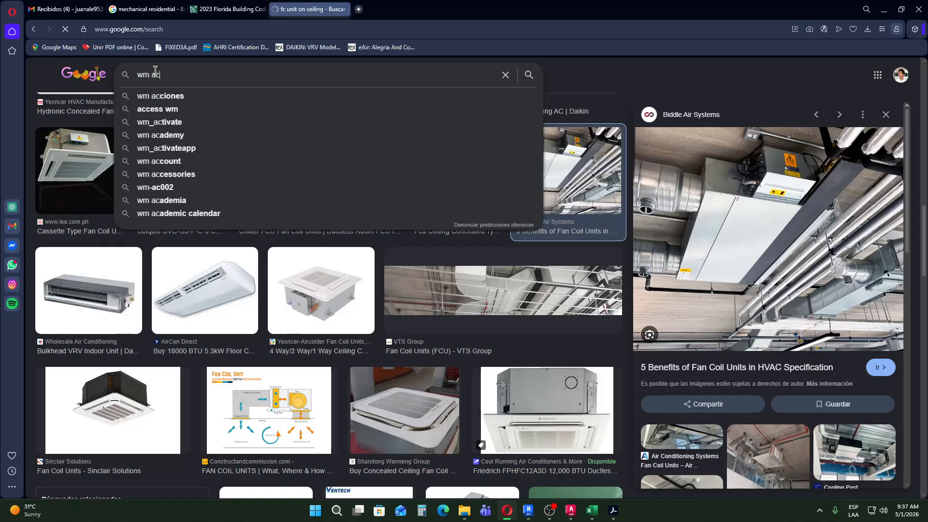
key(Return)
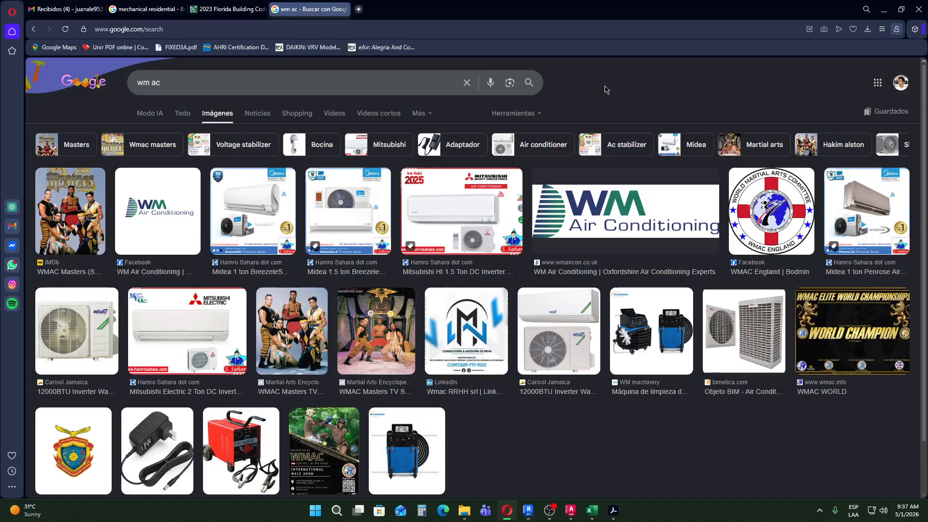
Step: Replace the image search query with "cas ac" and run the search
triple_click(171, 75)
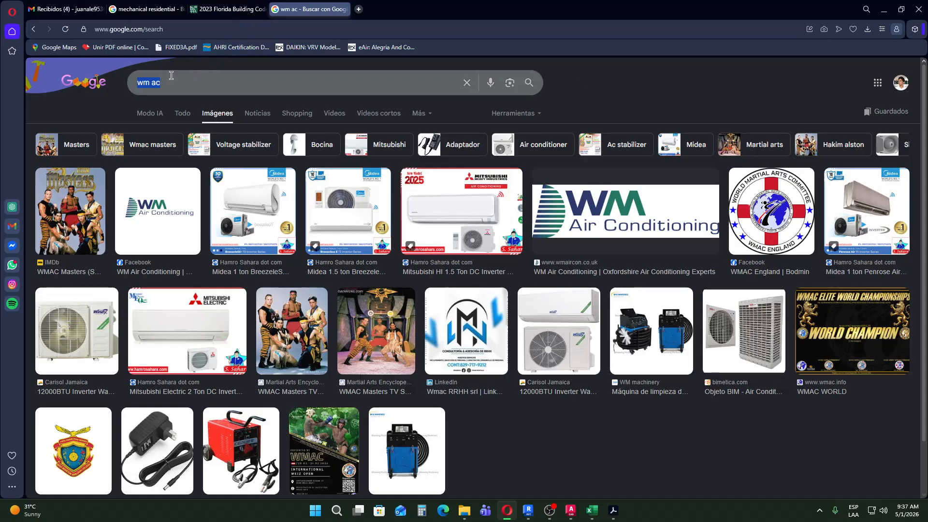
text(cas)
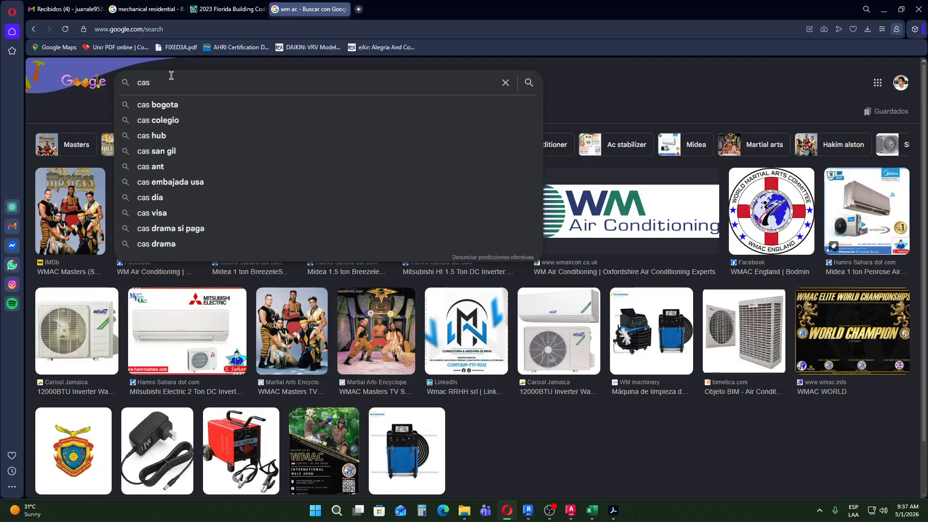
text( ac)
key(Return)
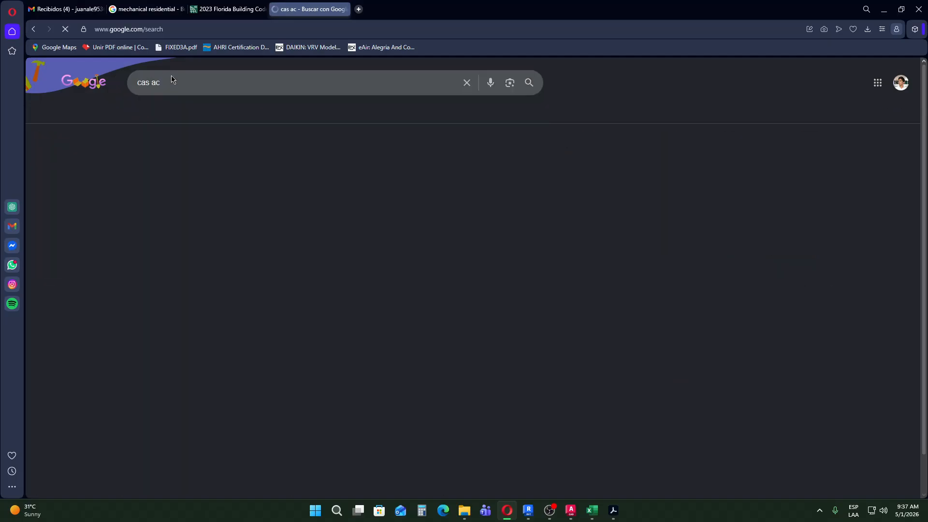
Step: Preview the Tradeindia photo of the Voltas cassette AC and browse its related images and the remaining search results
click(358, 220)
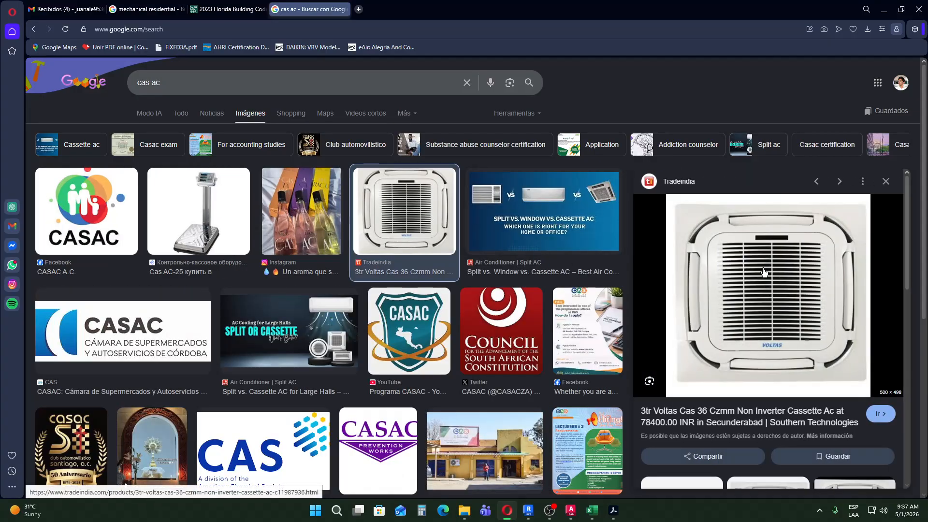
scroll(788, 268, down, 2)
scroll(788, 268, down, 3)
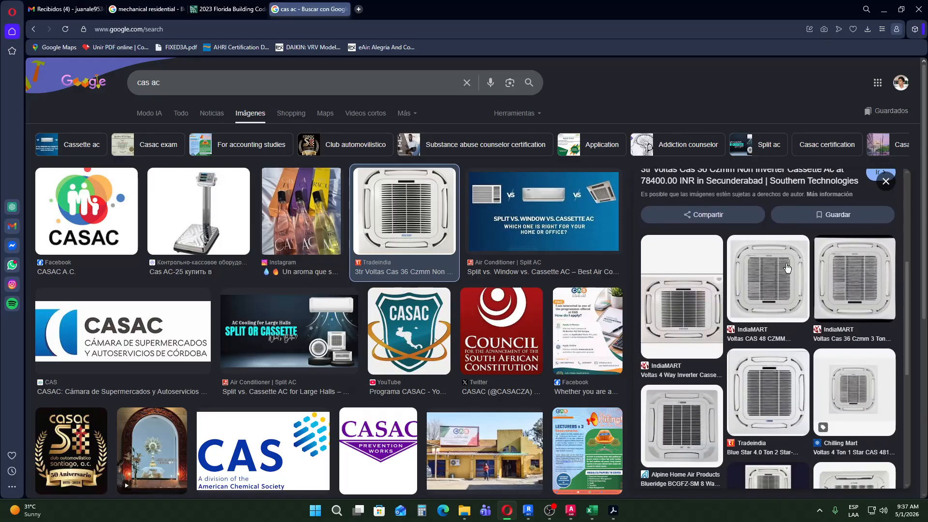
scroll(525, 249, down, 6)
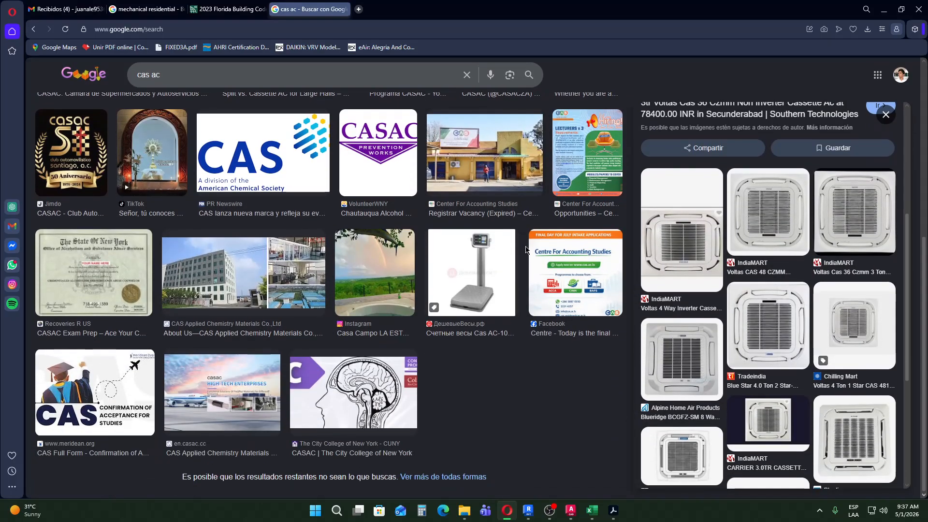
scroll(526, 249, up, 10)
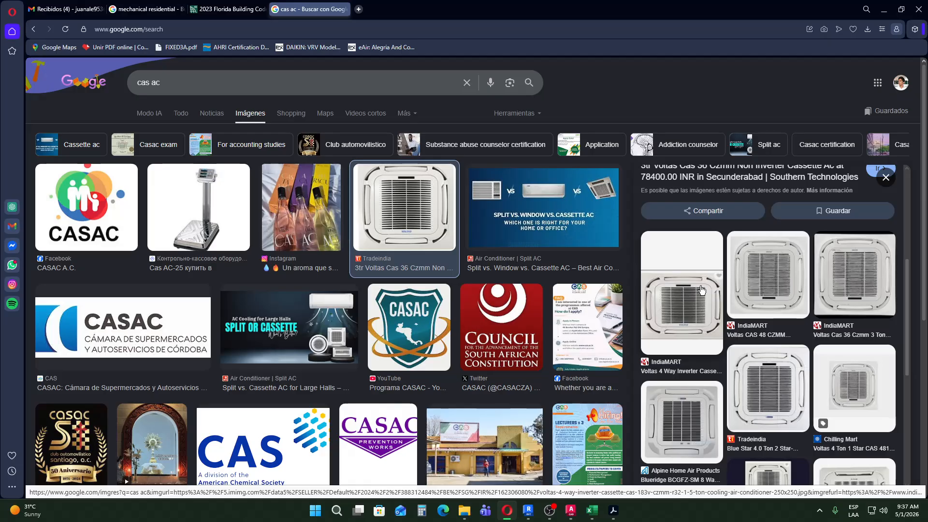
Step: Replace the image search query with "cassete ac" and run the search
triple_click(141, 84)
text(ca)
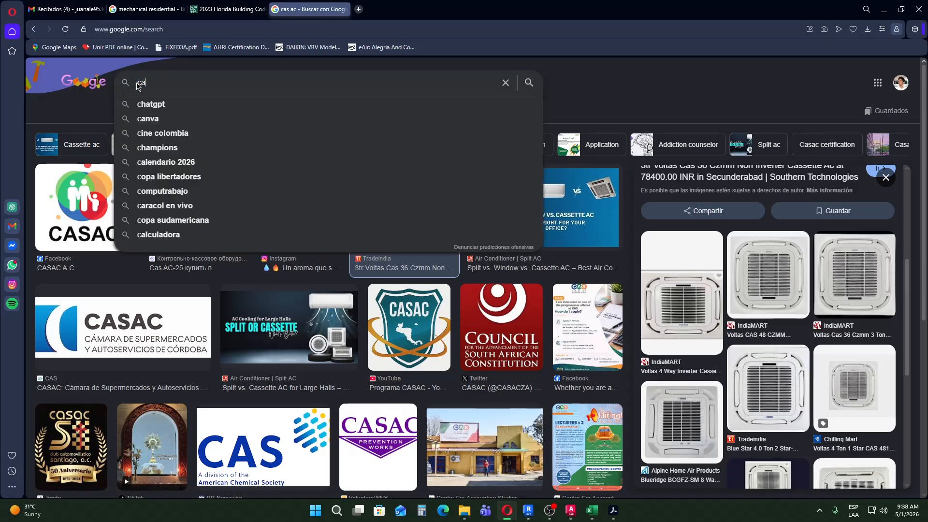
text(ssete )
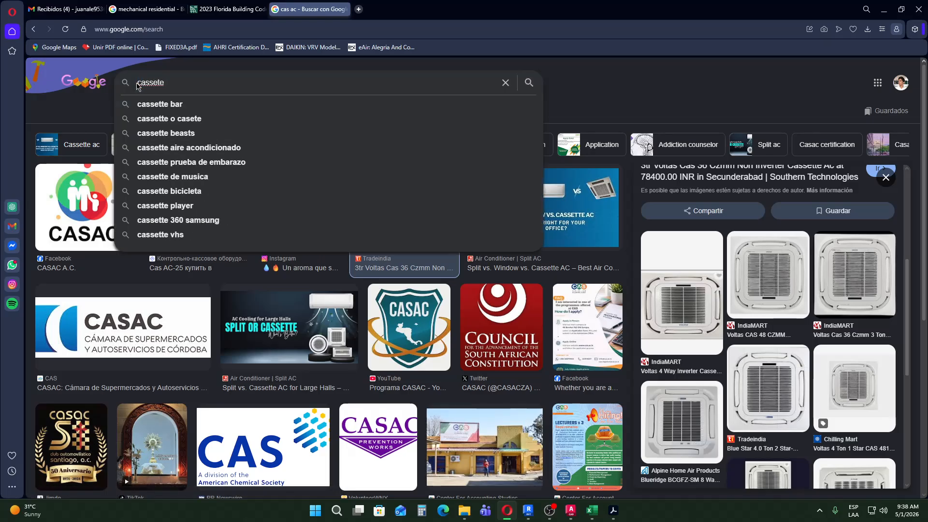
text(ac)
key(Return)
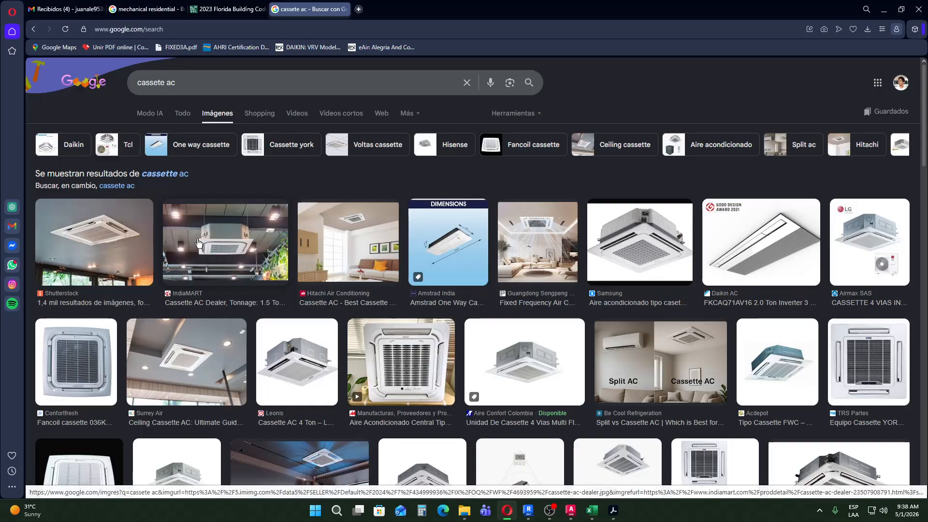
Step: Preview the IndiaMART photo of the cassette AC unit suspended from the ceiling
click(198, 243)
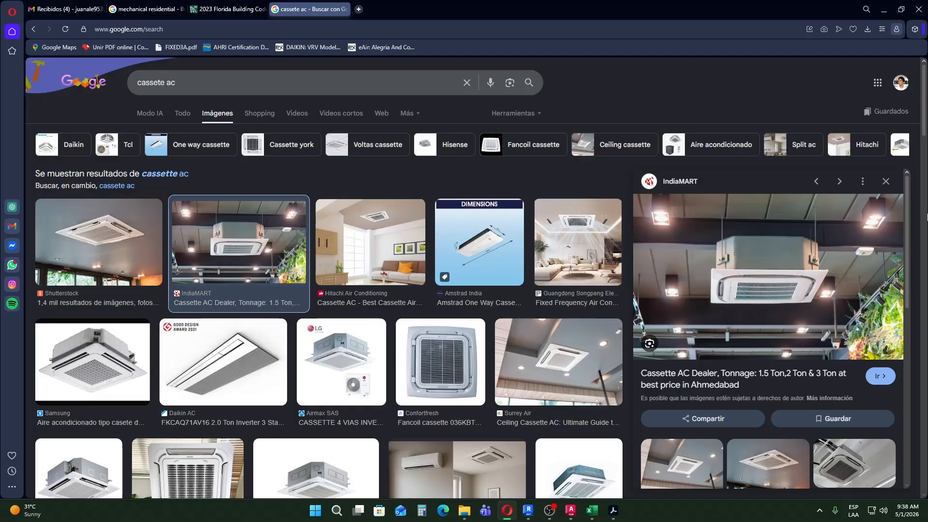
scroll(755, 318, down, 1)
scroll(755, 318, up, 1)
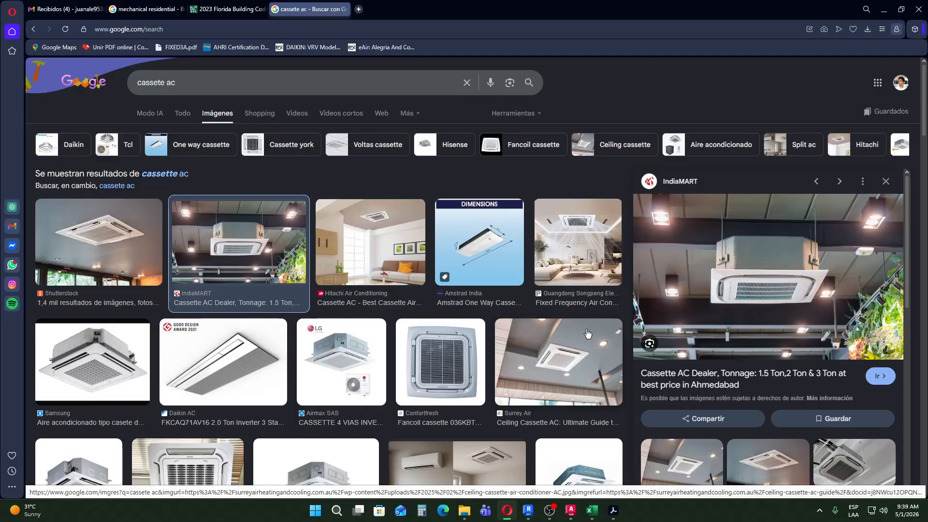
Step: Switch to Revit and examine A.H.U.-4 with its supply and return ducts and refrigerant piping on sheet M-2
click(528, 510)
scroll(430, 332, up, 5)
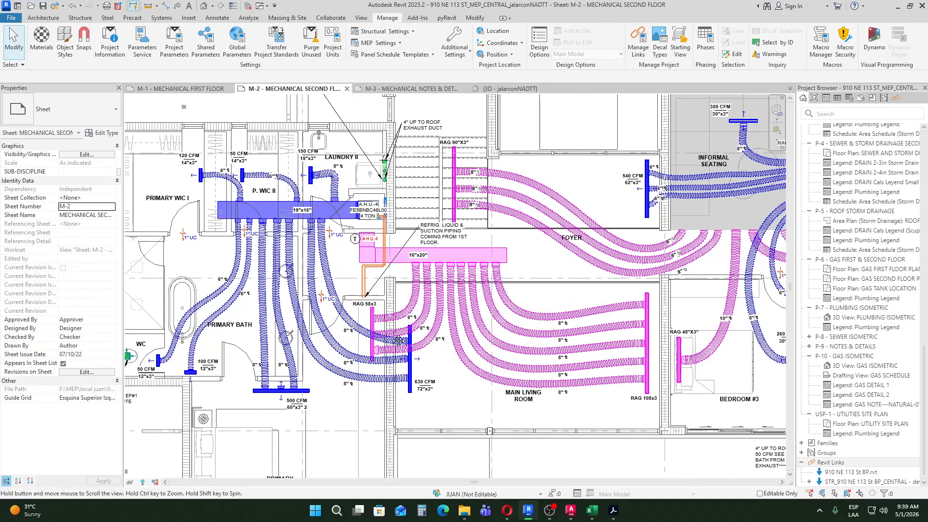
scroll(432, 303, down, 2)
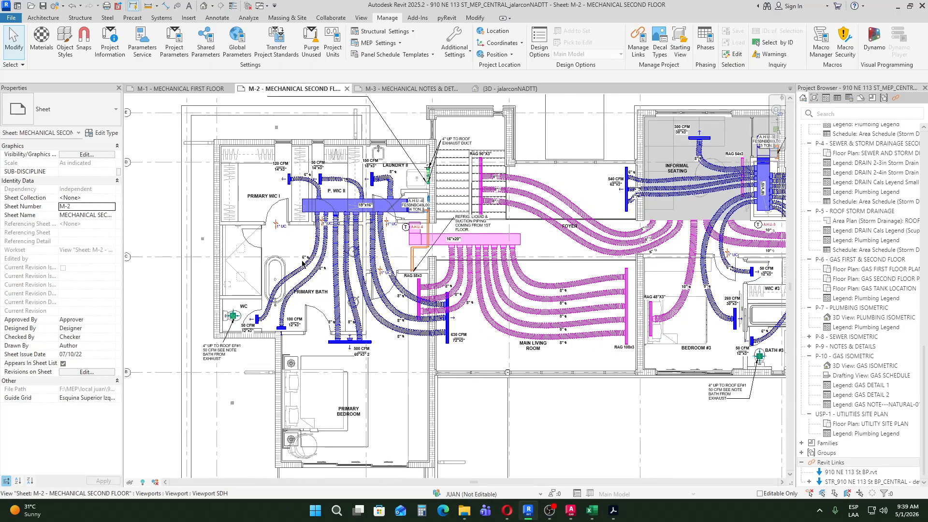
scroll(329, 245, up, 1)
scroll(329, 245, up, 1)
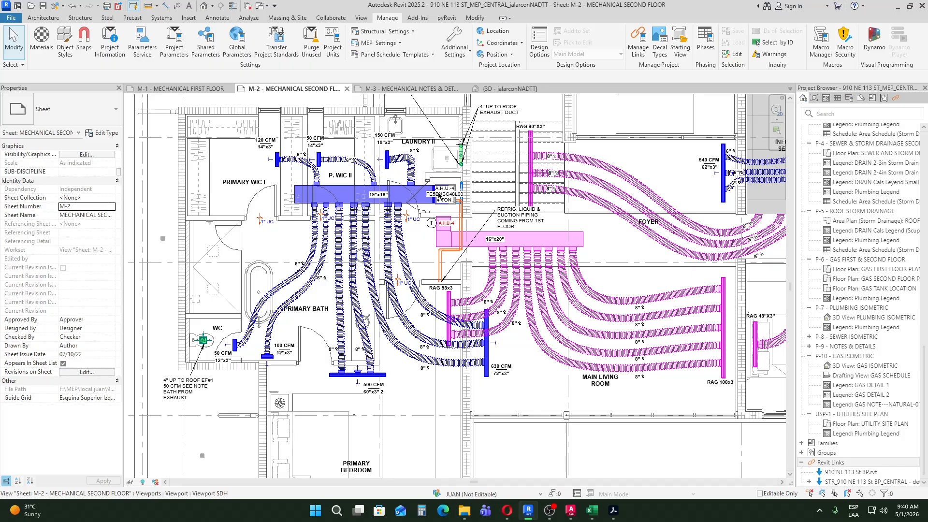
scroll(449, 191, up, 2)
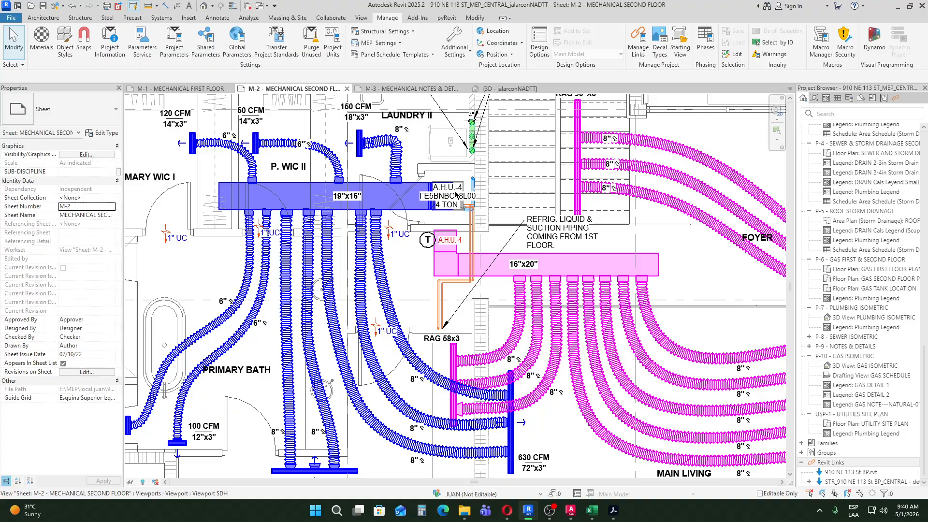
scroll(475, 240, down, 1)
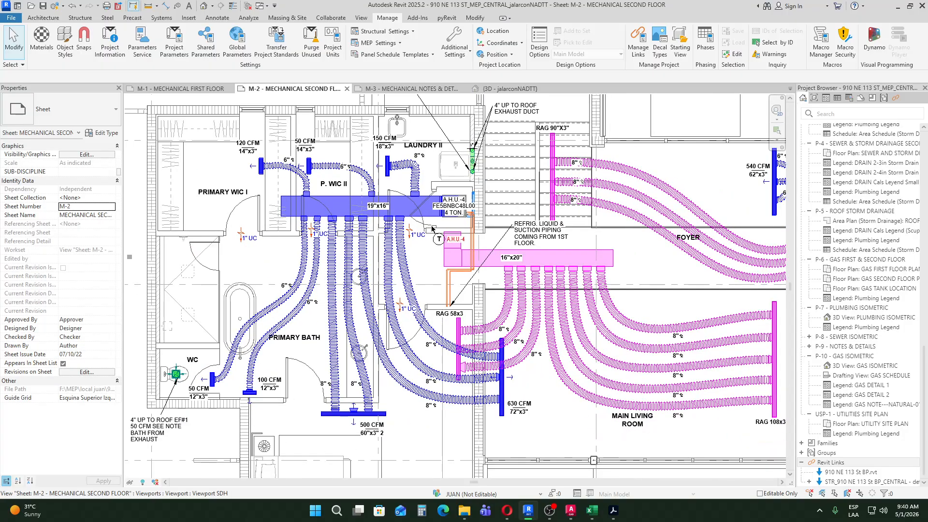
scroll(438, 241, up, 1)
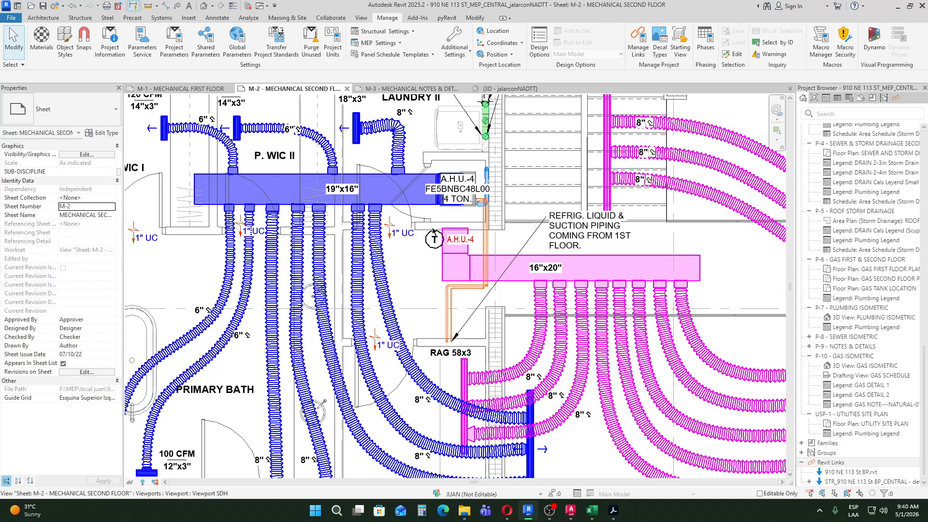
scroll(449, 165, down, 1)
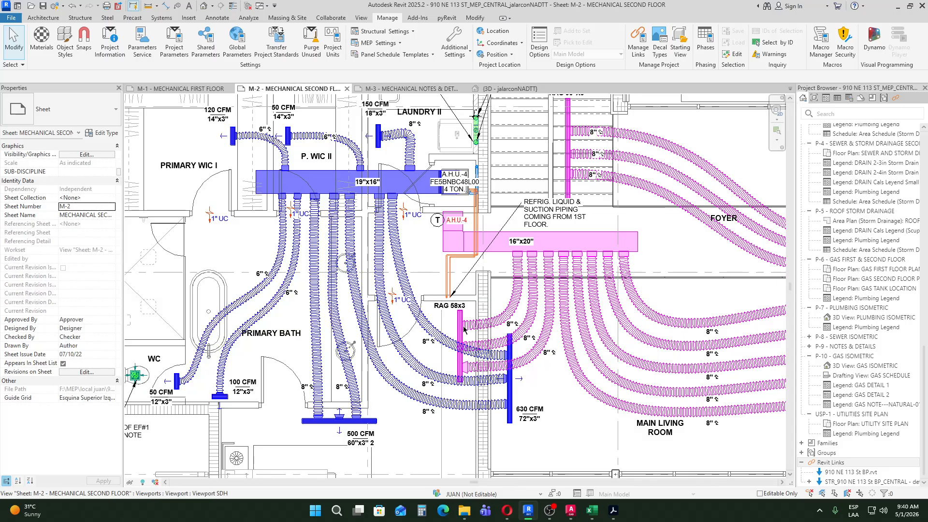
Step: Return to the Opera browser and run an image search for "Condensing unit"
click(507, 511)
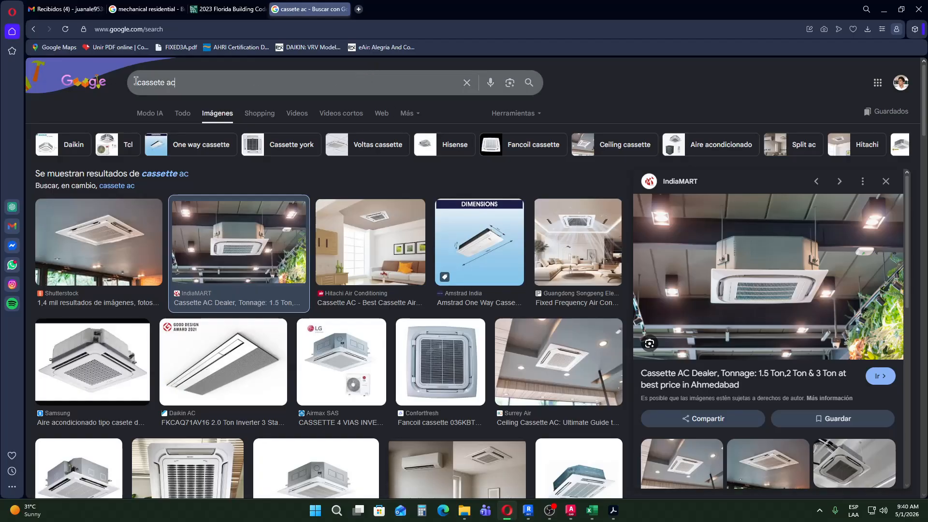
drag(136, 82, 237, 90)
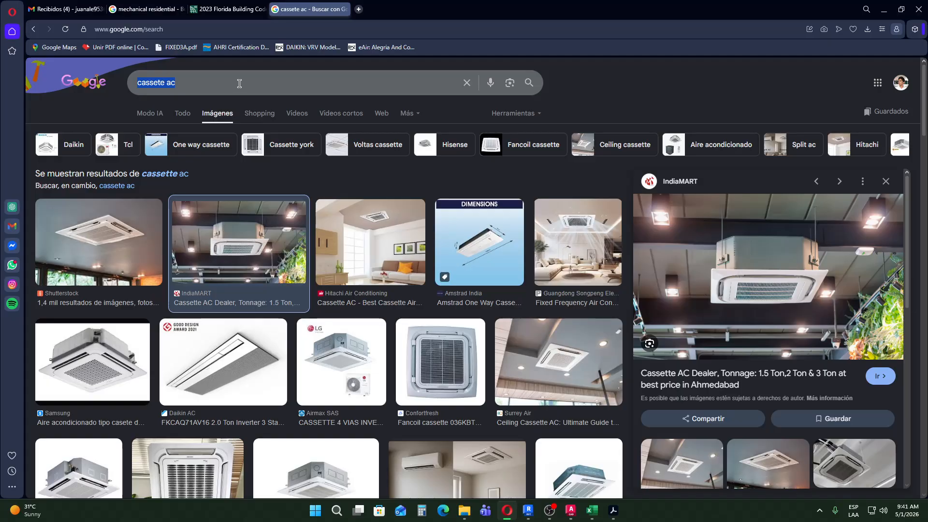
text(Co)
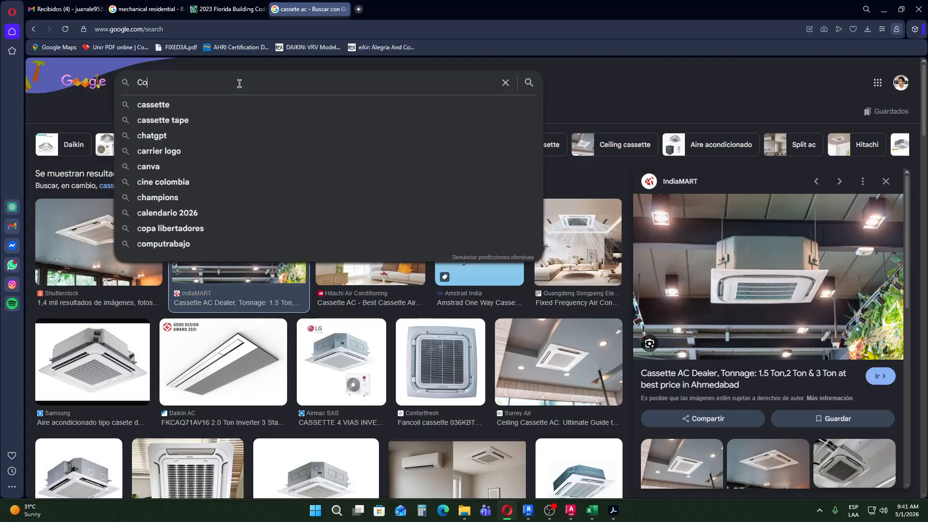
text(ndensing unit)
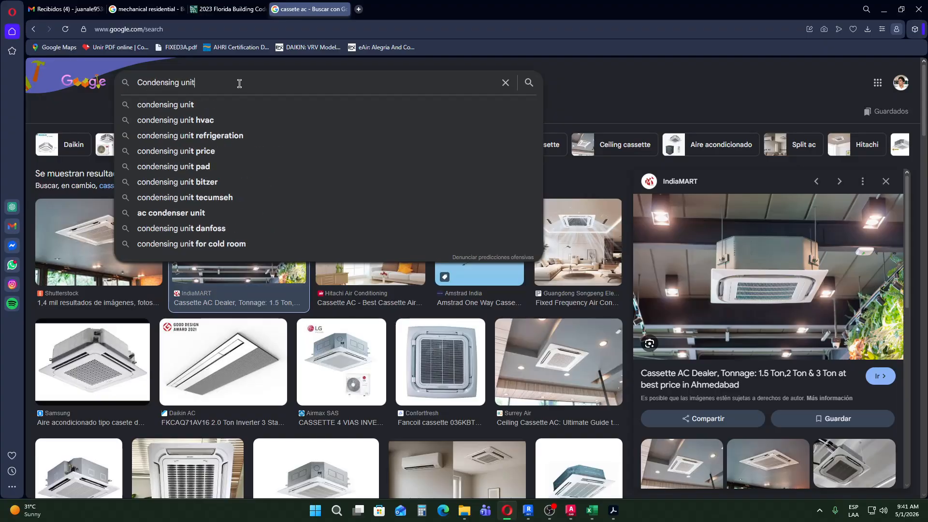
key(Return)
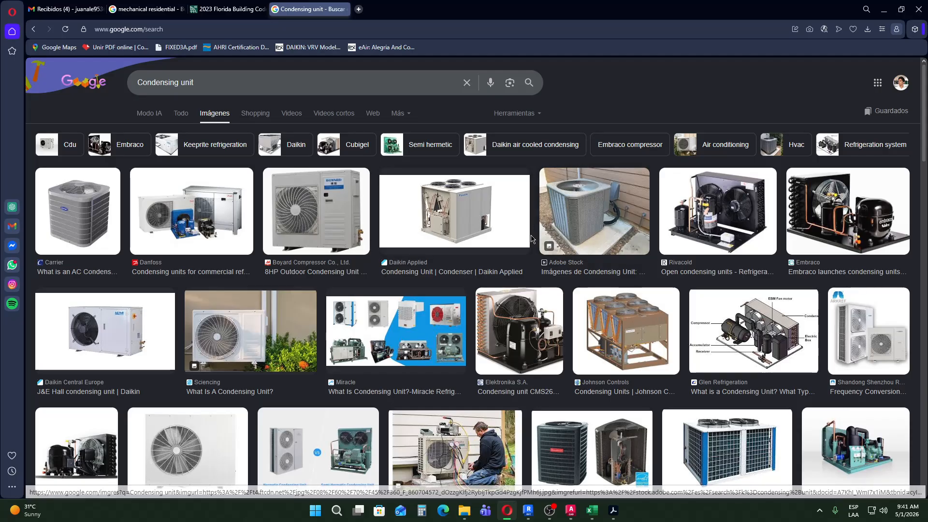
Step: Preview the Boyard outdoor condensing unit and the Adobe Stock photo of a ground-mounted unit, browsing the surrounding results
click(315, 216)
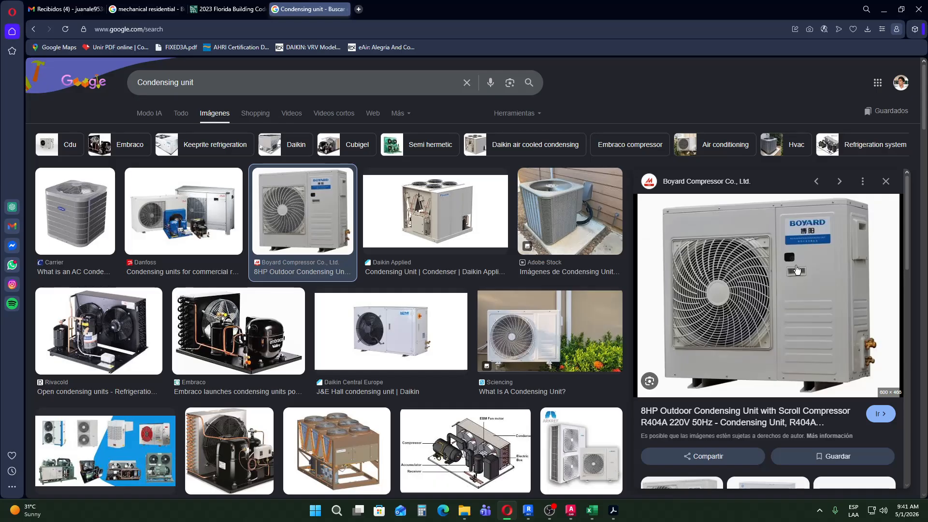
click(525, 202)
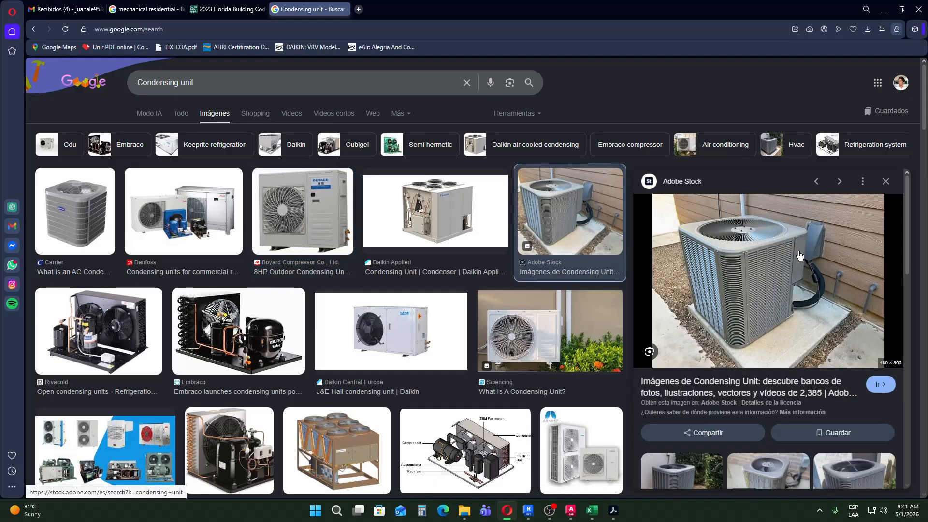
scroll(806, 261, down, 1)
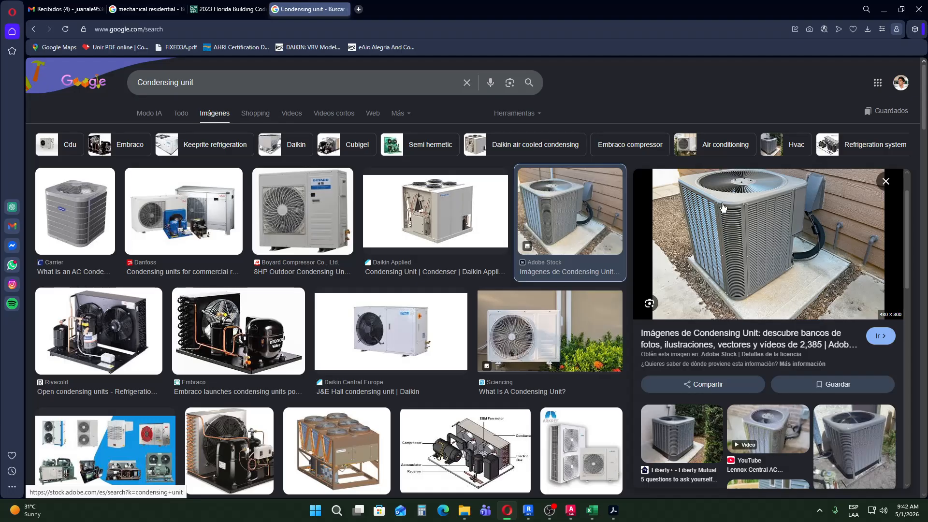
scroll(565, 169, down, 5)
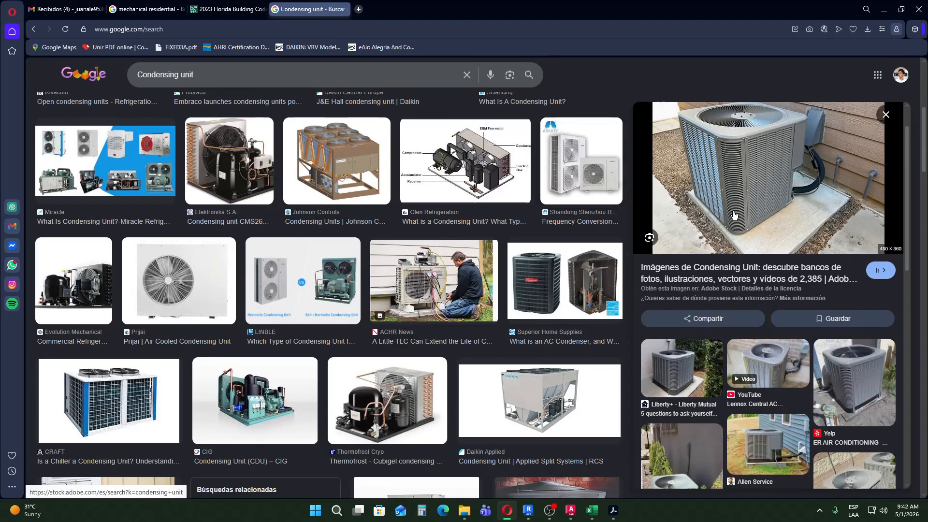
scroll(751, 218, up, 1)
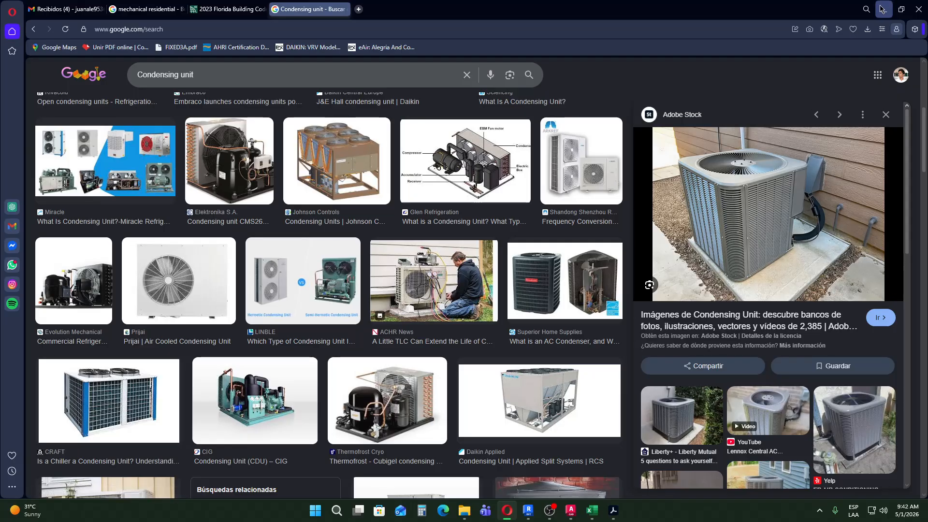
Step: Replace the image search query with "multizone ac" and run the search
drag(306, 77, 125, 81)
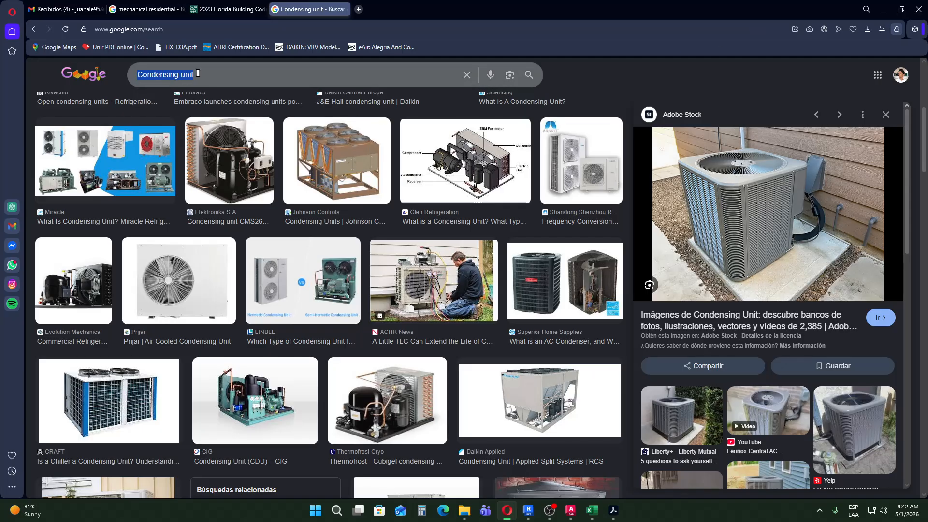
text(multizo)
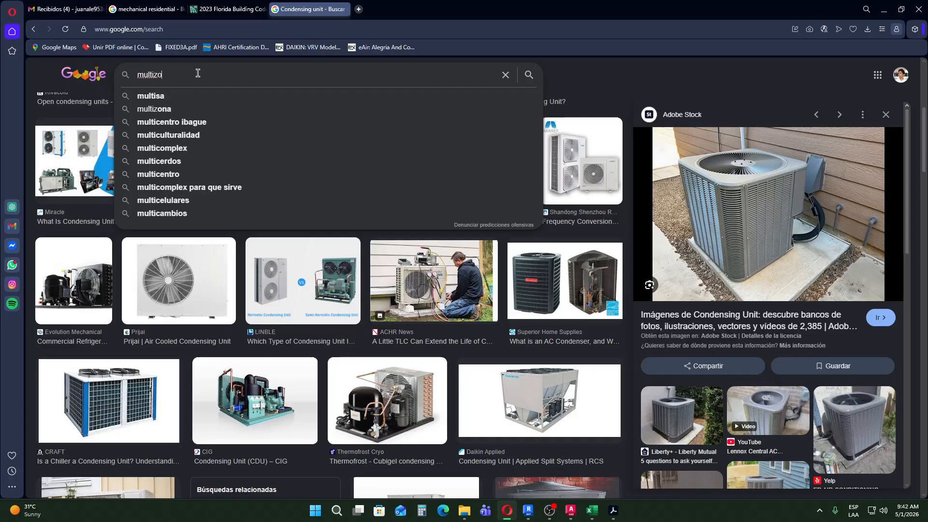
text(ne ac)
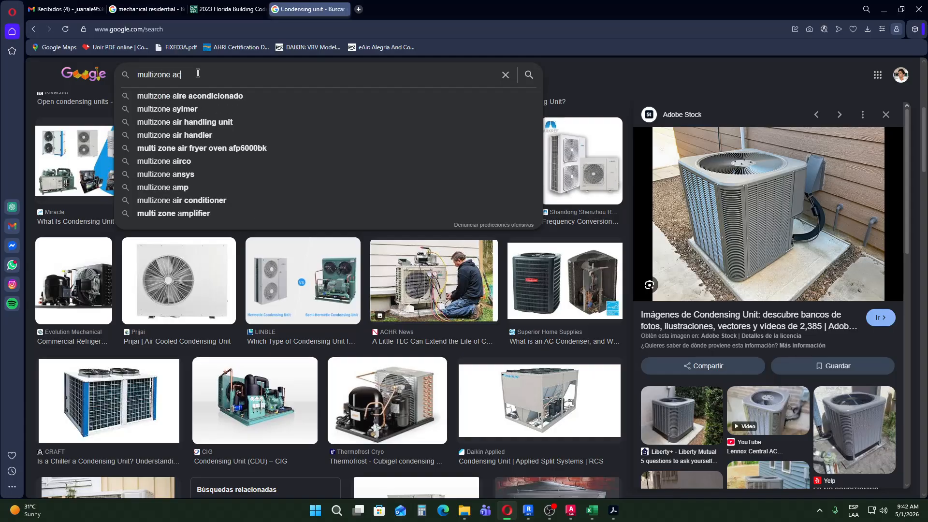
key(Return)
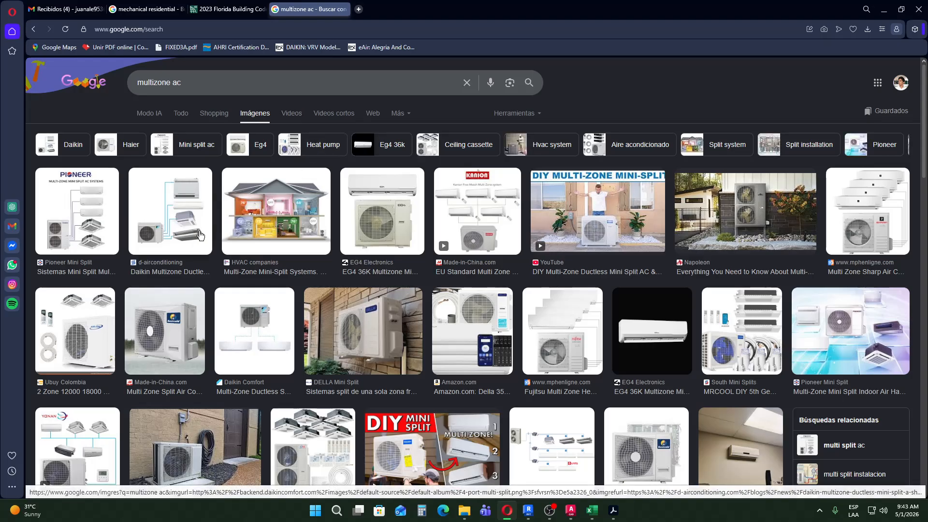
Step: Preview the Pioneer multi-zone mini split diagram and the Daikin multizone ductless diagram, browsing the related images
click(92, 215)
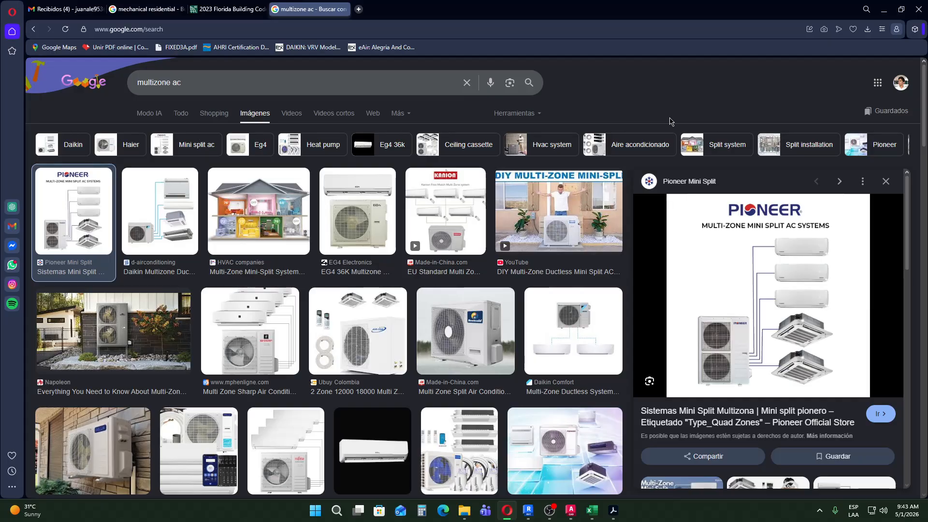
click(175, 194)
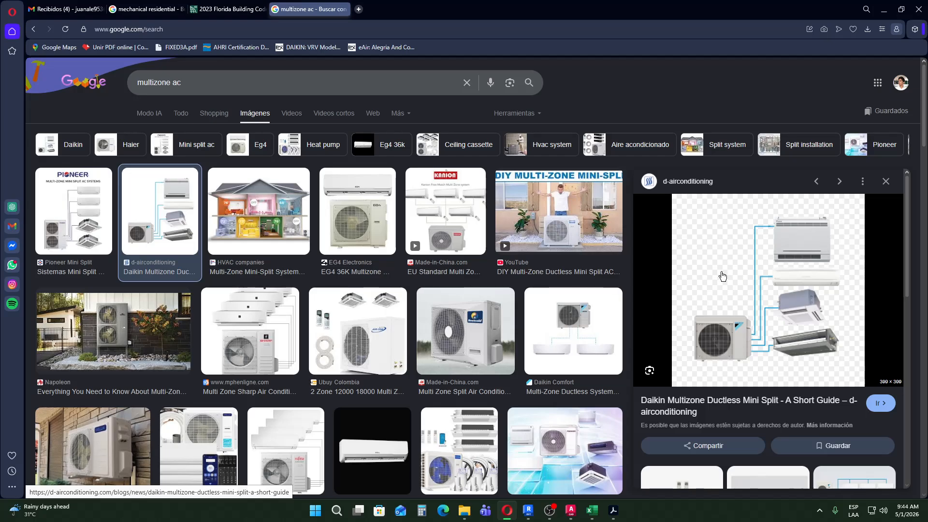
scroll(719, 269, down, 3)
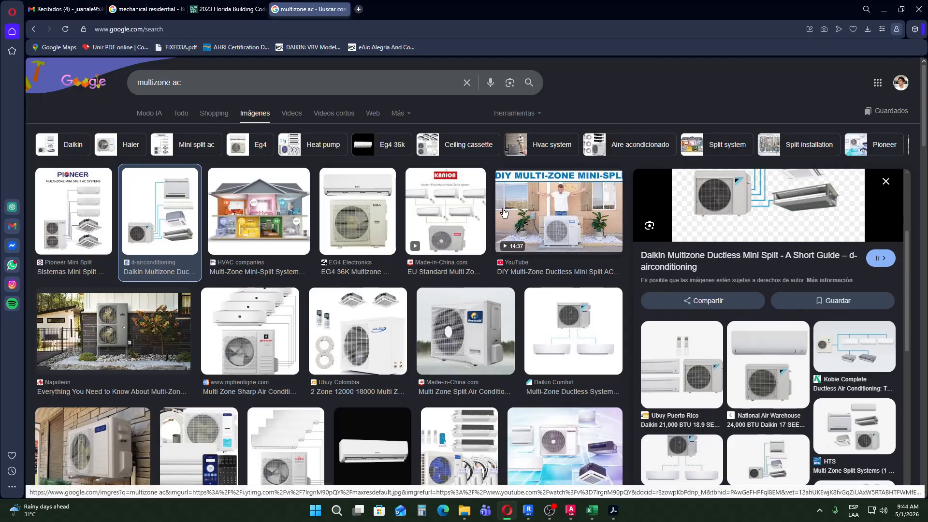
scroll(503, 212, down, 4)
scroll(502, 212, up, 4)
Step: Run an image search for "branch box"
triple_click(199, 81)
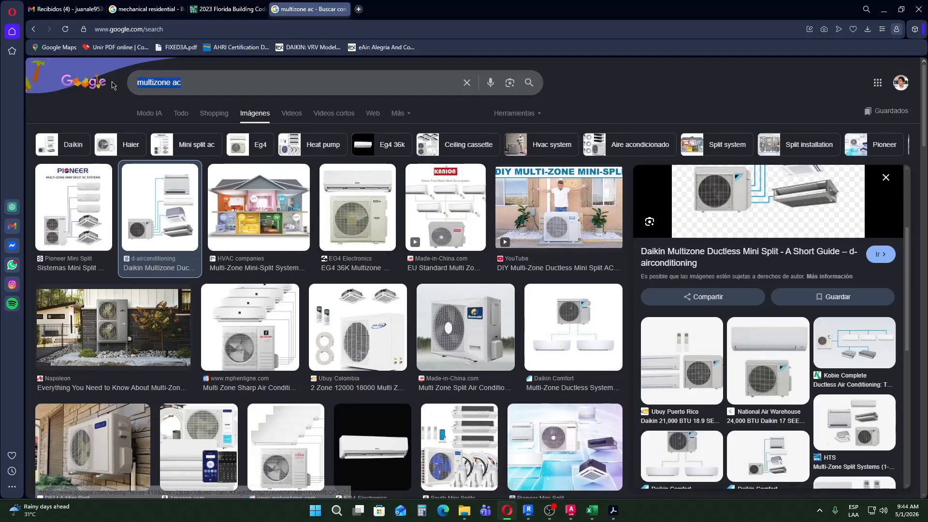
text(branch box)
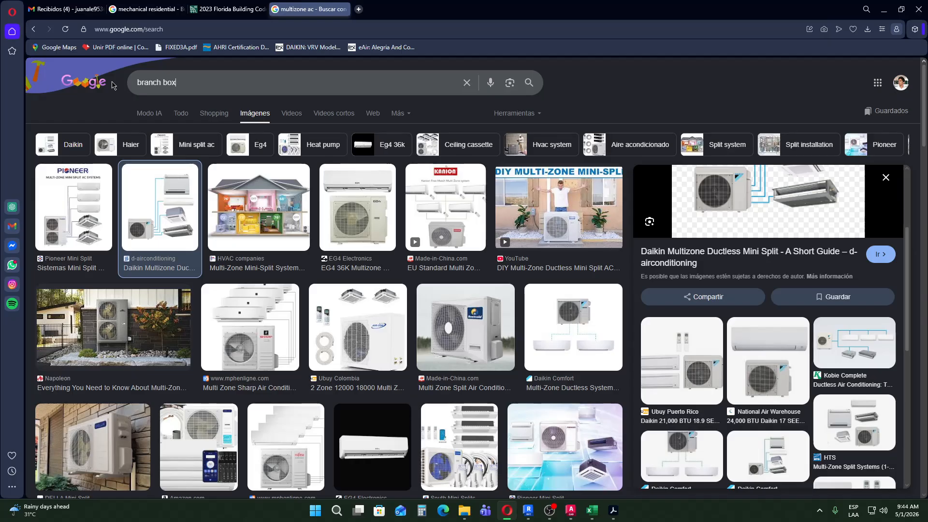
key(Return)
Step: Preview the Generador de Precios branch box photo and open the VRV Drive branch box diagram full size in a new tab
click(169, 211)
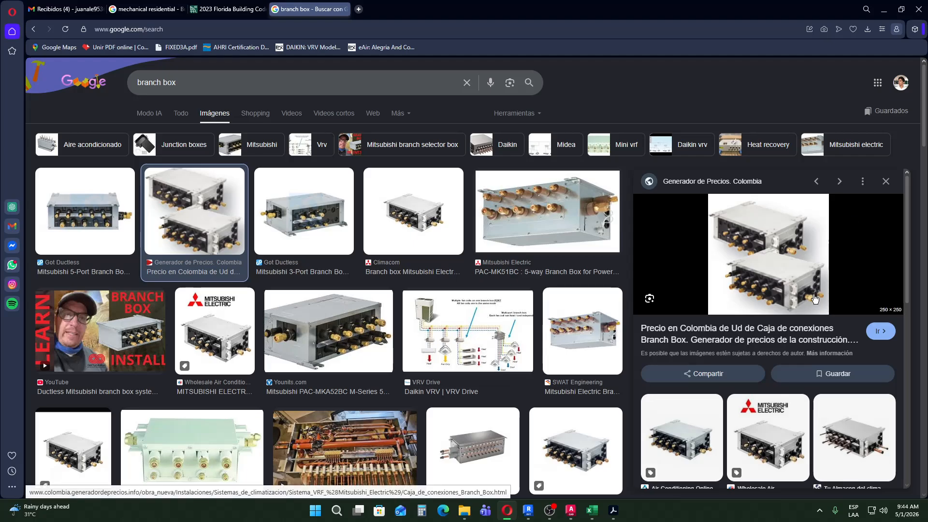
click(445, 320)
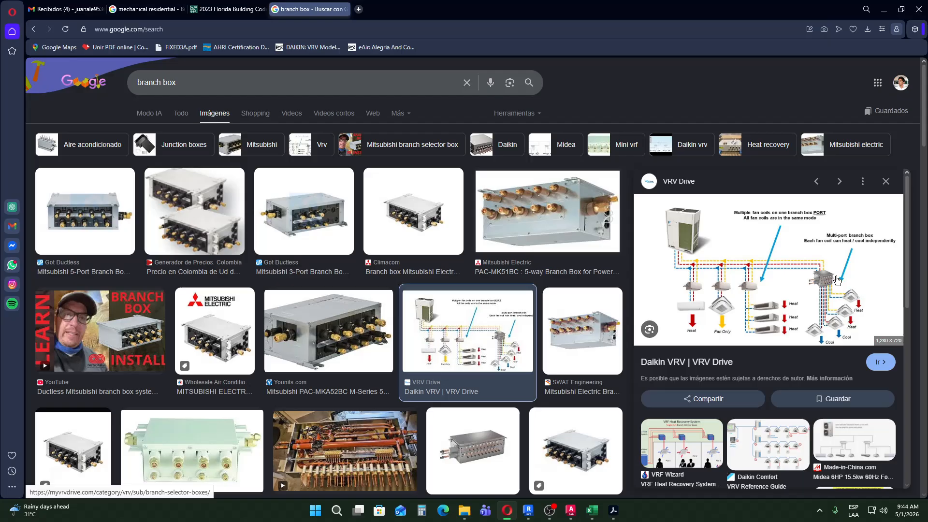
right_click(790, 276)
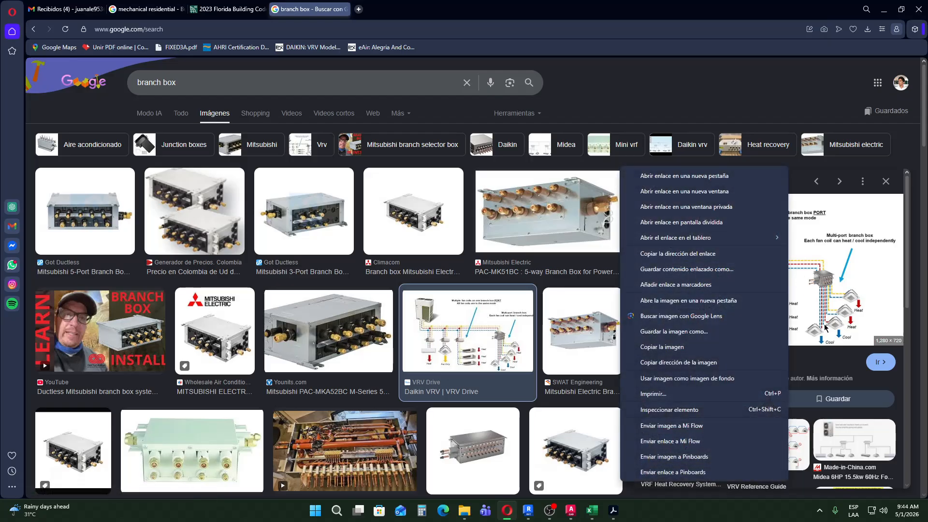
click(740, 302)
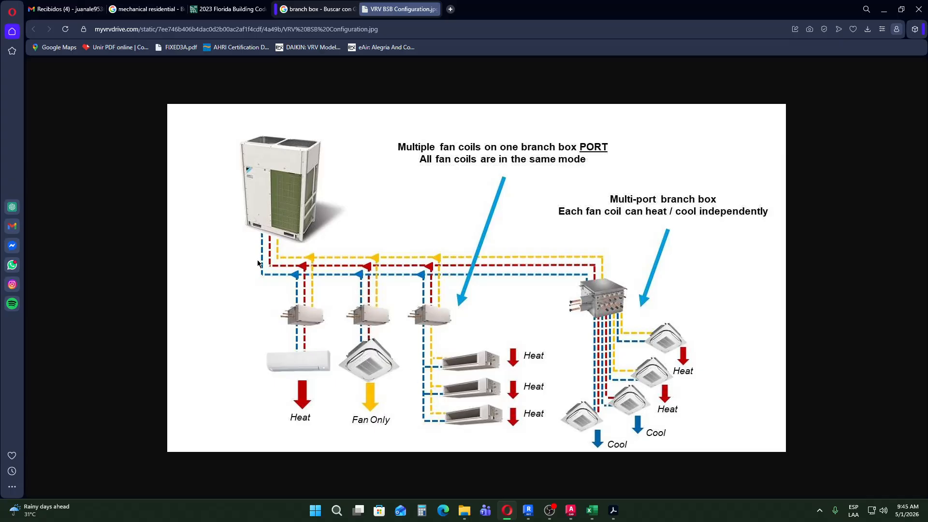
Step: Return to the branch box results and preview the Daikin Flex branch selector box photo, browsing the surrounding results
click(293, 4)
scroll(504, 330, down, 5)
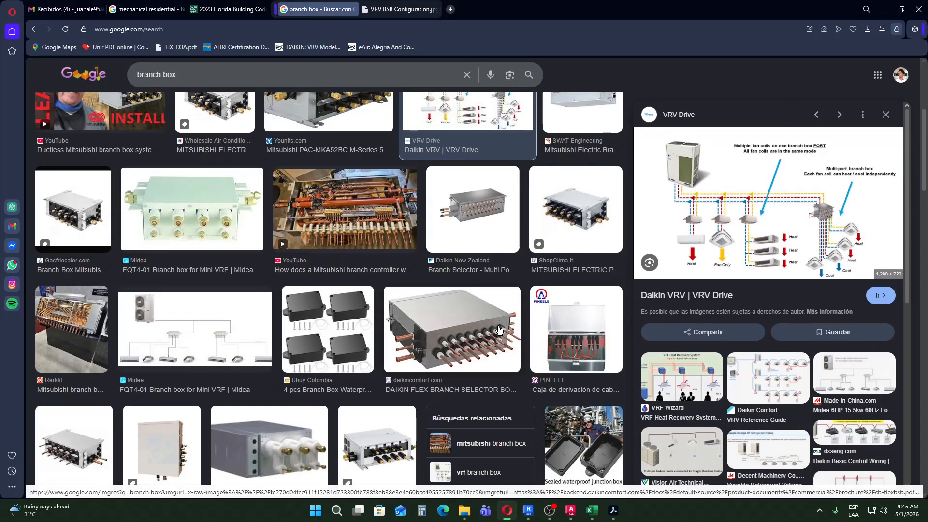
click(503, 331)
scroll(494, 253, down, 5)
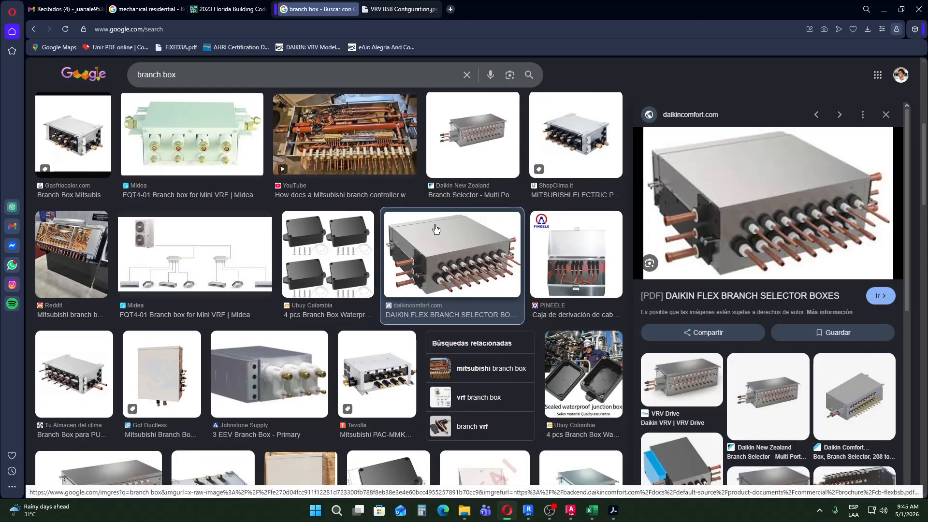
scroll(494, 255, up, 10)
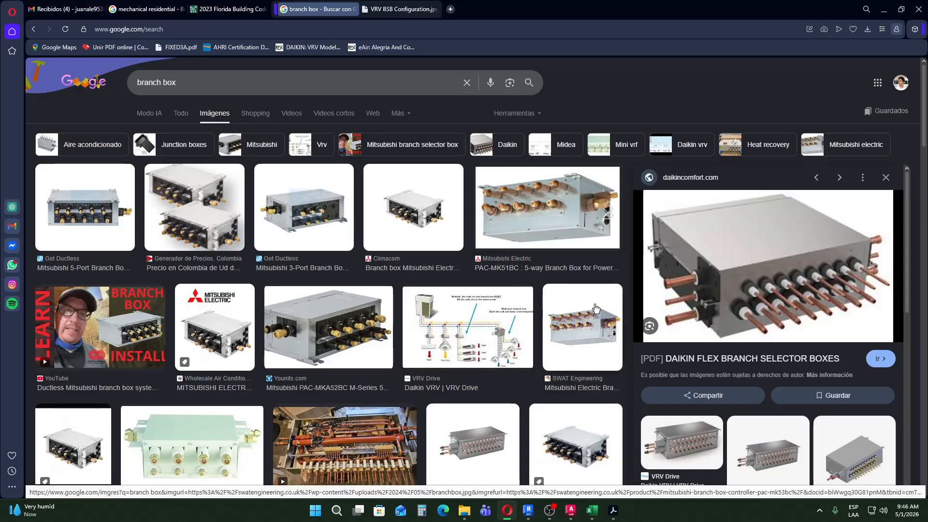
Step: Switch to Revit and examine the whole house in the 3D view from several angles
click(884, 12)
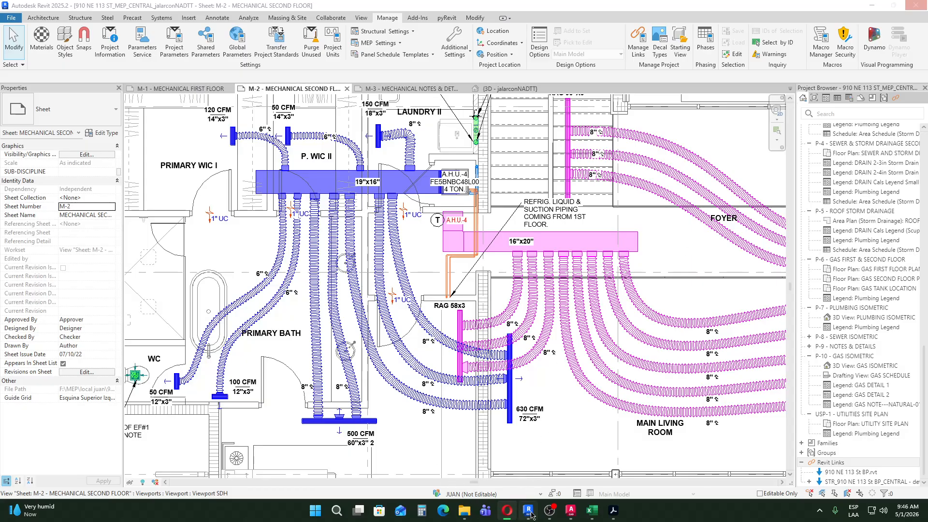
click(549, 510)
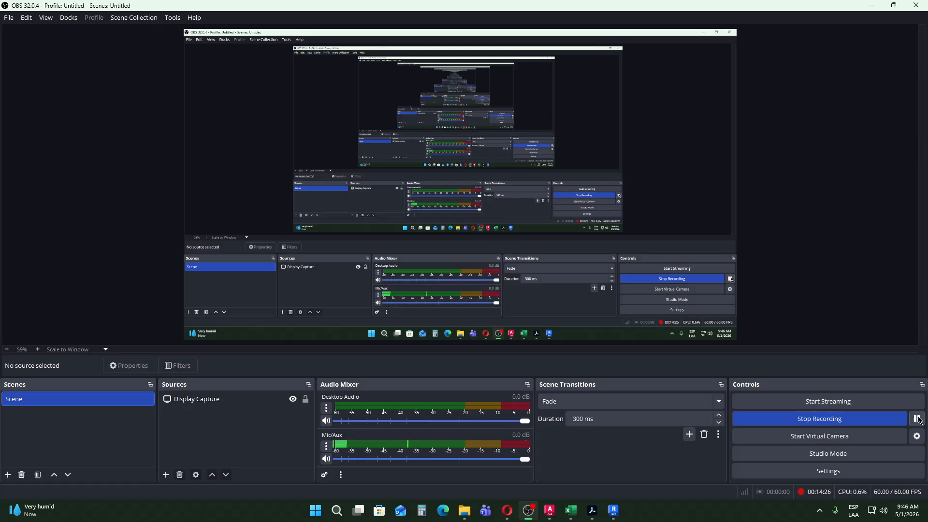
click(878, 5)
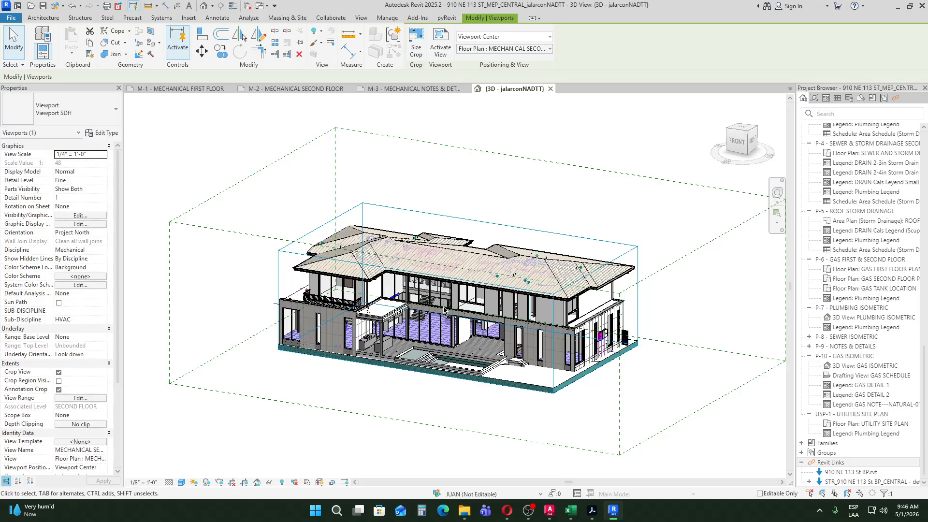
shift+middle_drag(543, 248, 622, 373)
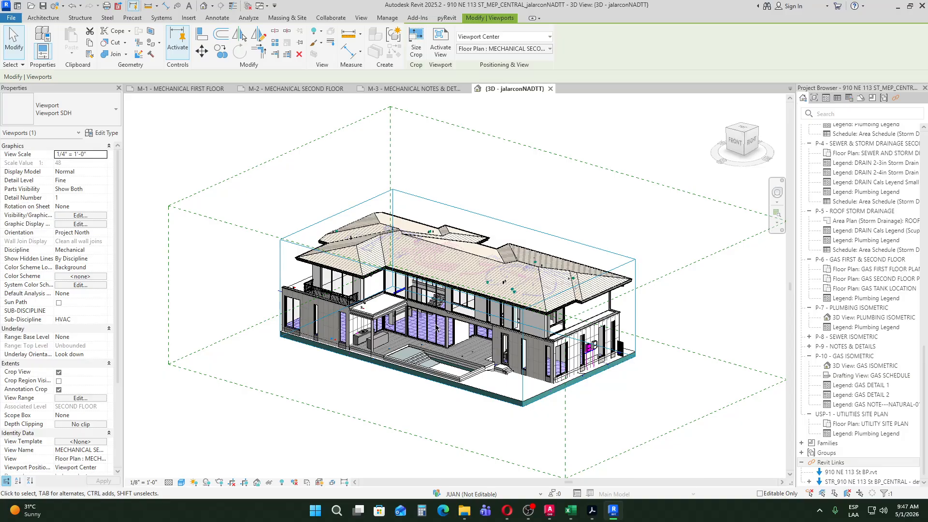
shift+middle_drag(634, 366, 280, 142)
Step: Compare the duct layouts on sheets M-1 and M-2, and examine the first-floor ducts from the garage to the outdoor living area
click(180, 88)
scroll(500, 219, up, 4)
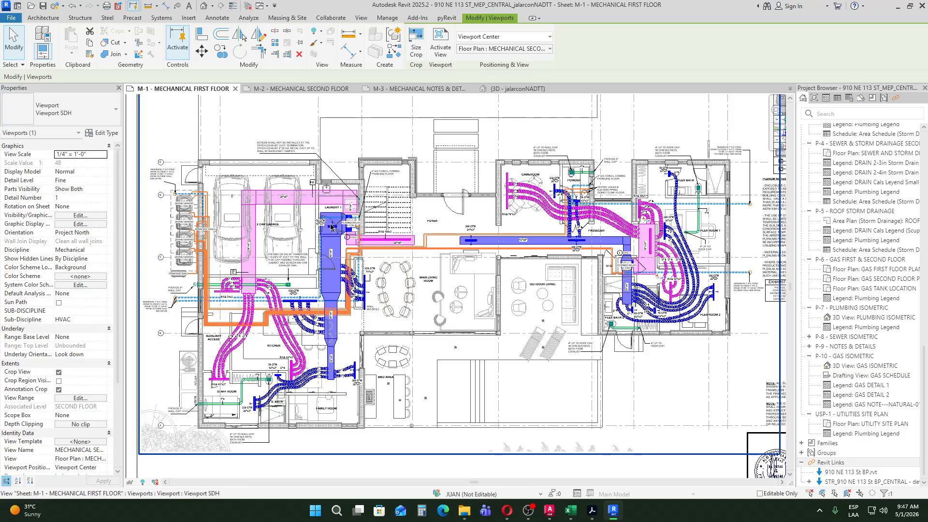
click(290, 89)
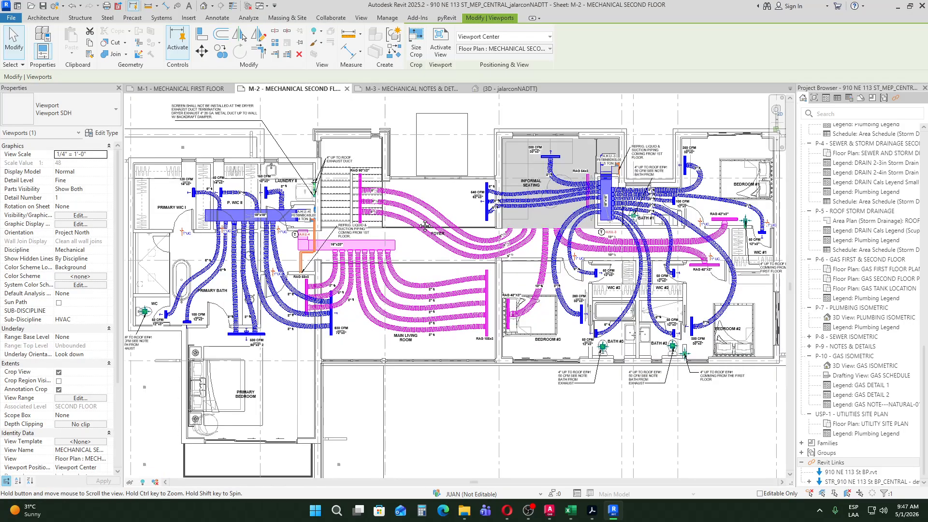
click(205, 89)
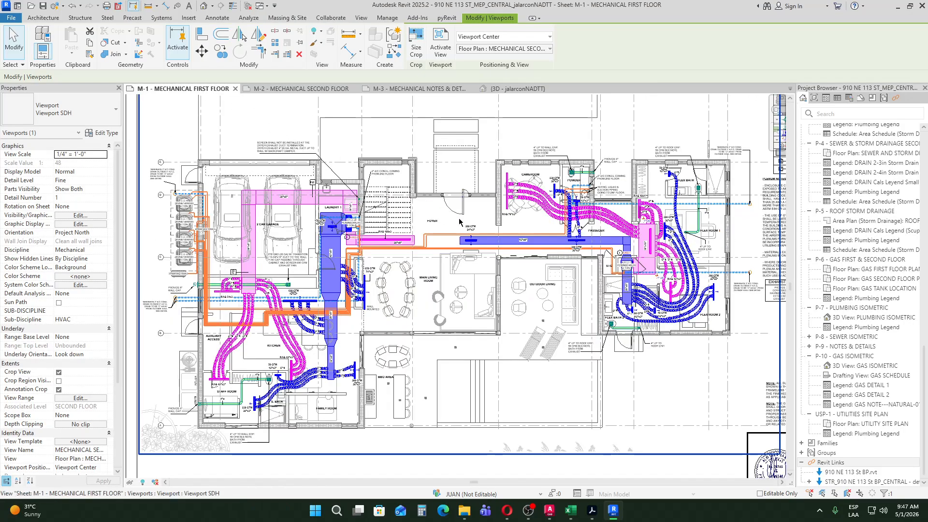
scroll(439, 233, up, 1)
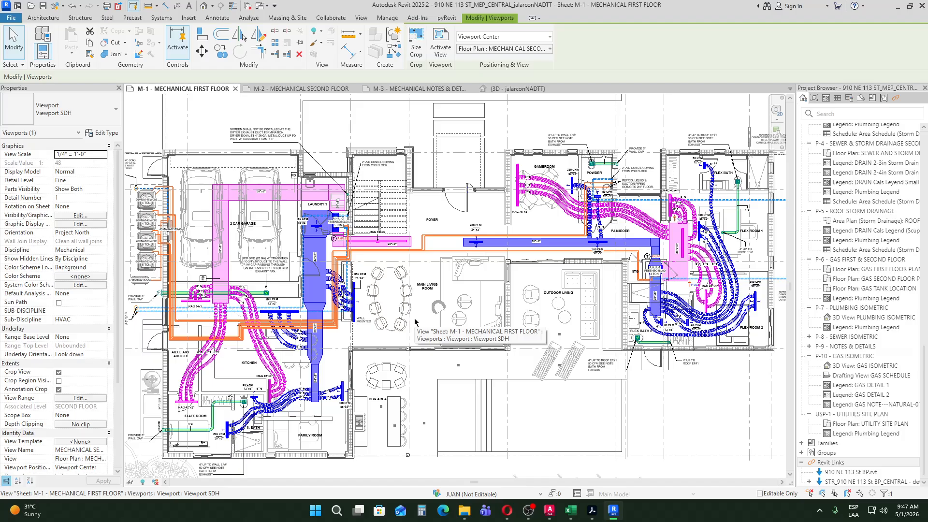
scroll(194, 446, up, 1)
scroll(310, 325, down, 1)
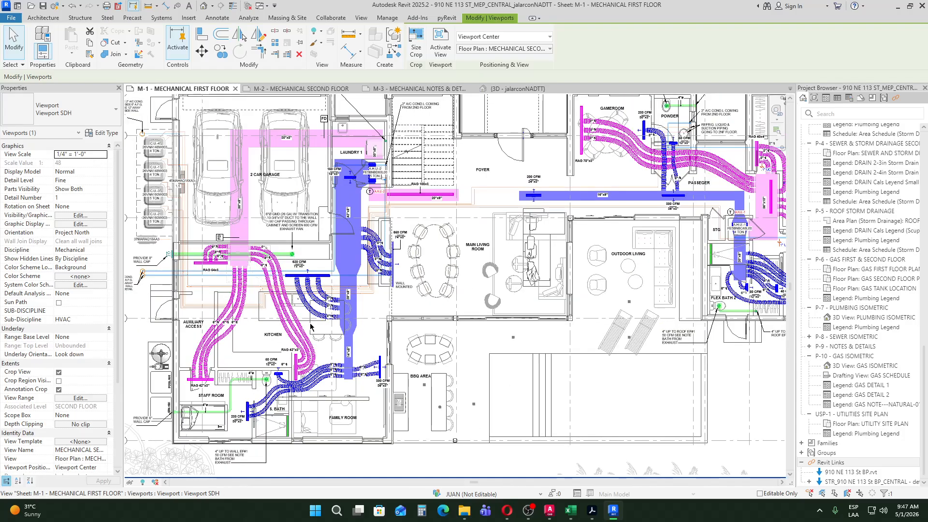
middle_drag(612, 256, 562, 271)
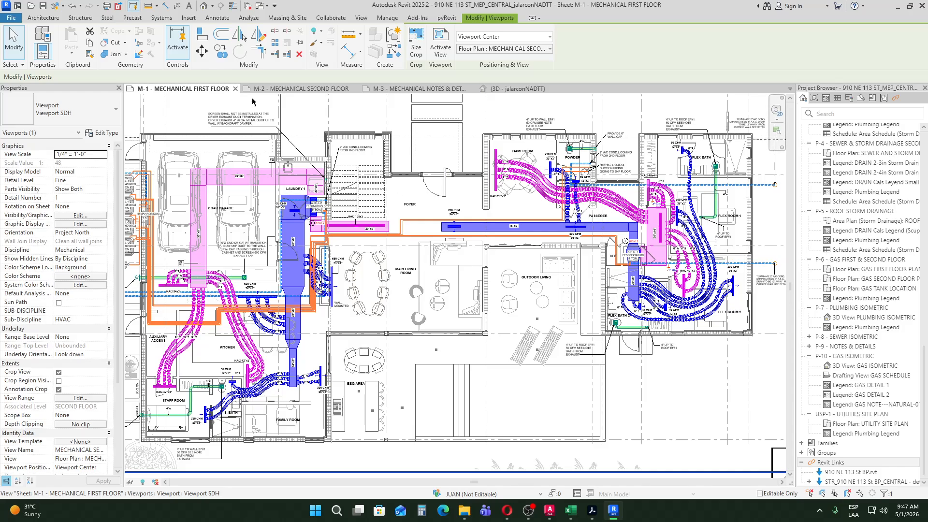
Step: Review the second-floor plan on sheet M-2 and return to sheet M-1 to examine the full first-floor duct and piping layout
click(295, 89)
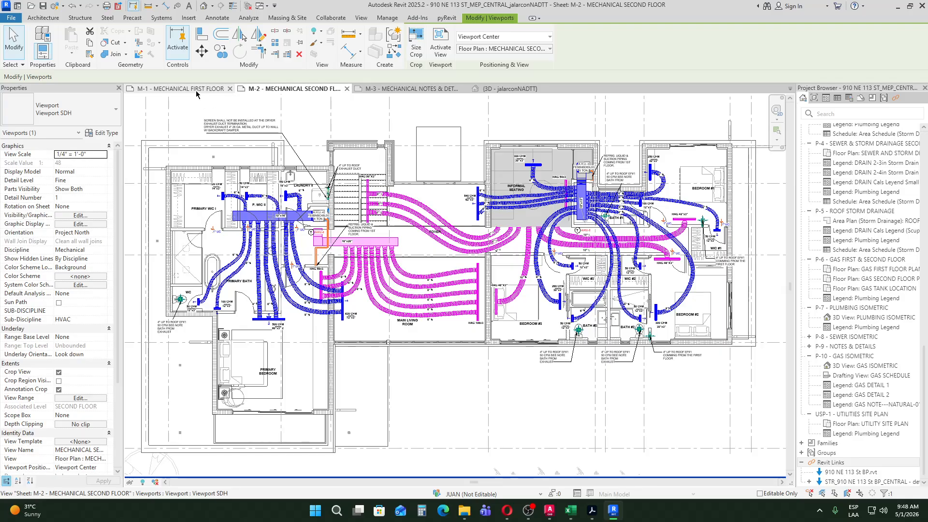
click(179, 88)
scroll(341, 246, up, 2)
middle_drag(333, 239, 344, 246)
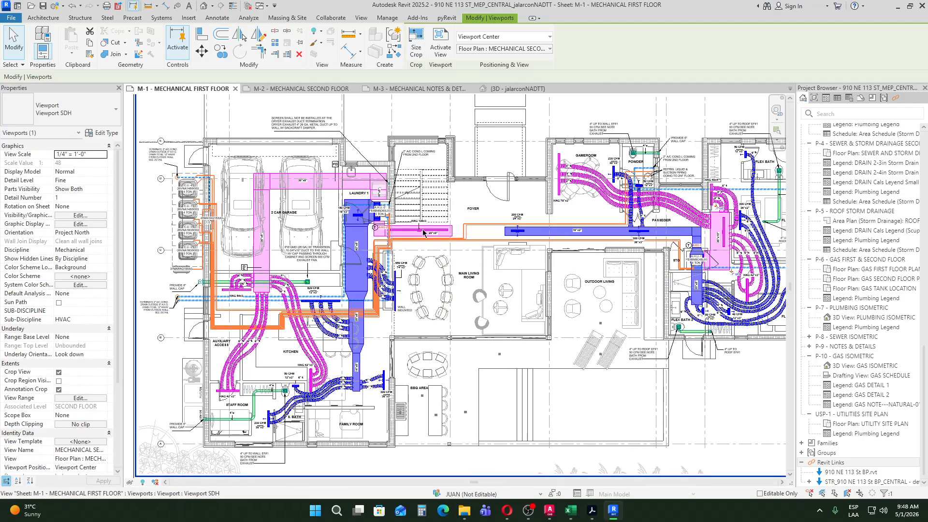
scroll(559, 300, down, 1)
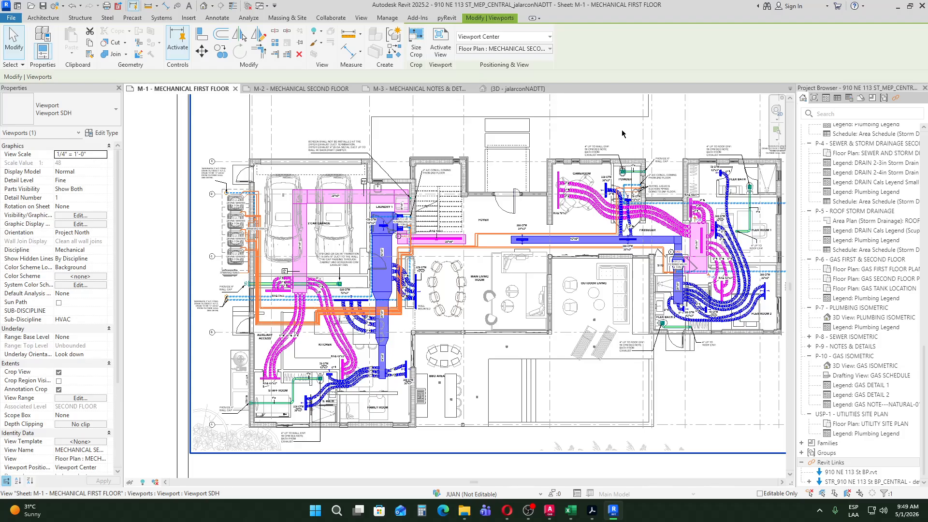
Step: Activate the first-floor plan viewport on sheet M-1 and examine the ducts around A.H.U.-2, the laundry and the main living room
double_click(484, 166)
scroll(417, 219, up, 3)
scroll(494, 241, down, 3)
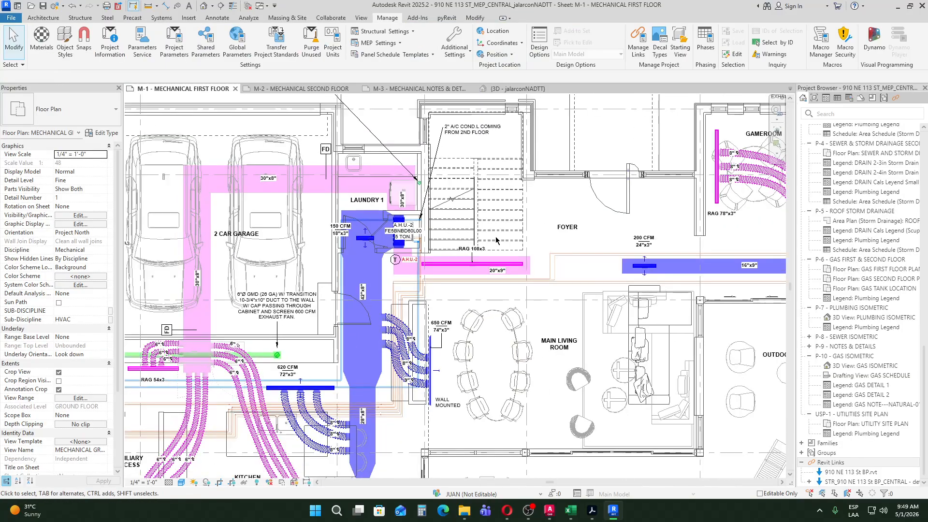
middle_drag(538, 240, 314, 208)
scroll(546, 242, up, 3)
scroll(516, 259, down, 3)
middle_drag(516, 259, 547, 295)
Step: Examine A.H.U.-4 and A.H.U.-3 with their supply and return ducts on sheet M-2
click(306, 89)
scroll(544, 236, up, 5)
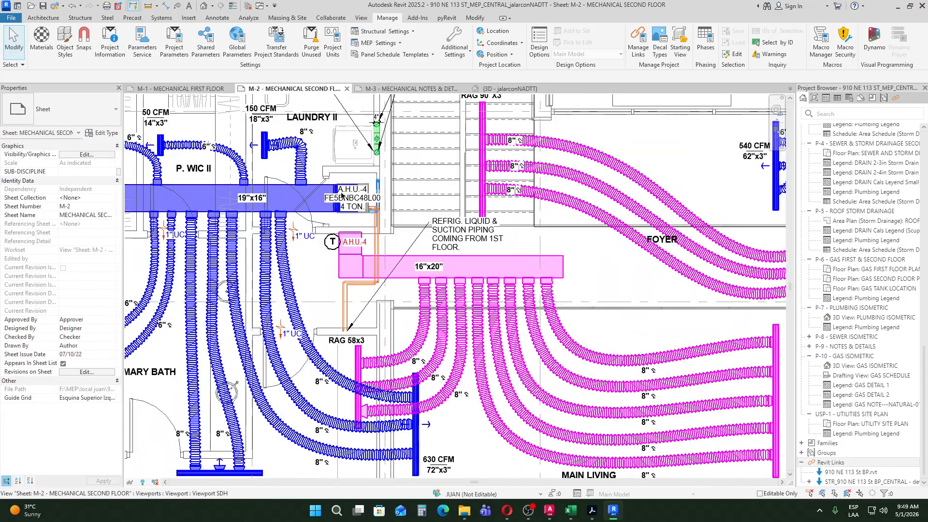
scroll(544, 236, down, 6)
middle_drag(544, 236, 339, 237)
scroll(581, 234, up, 5)
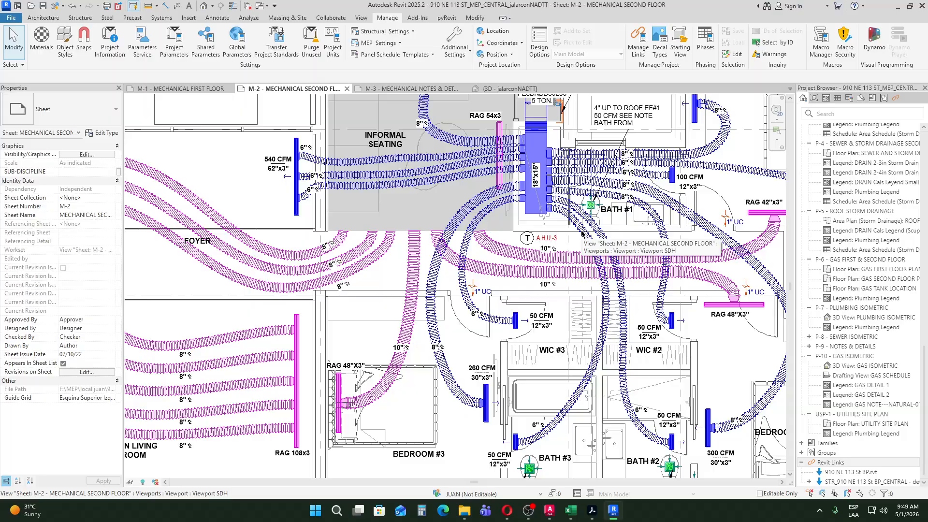
middle_drag(564, 261, 572, 378)
scroll(481, 271, down, 4)
middle_drag(477, 276, 545, 207)
scroll(544, 207, down, 2)
Step: Return to sheet M-1 and examine the first-floor plan up to the condensing units beside the garage
click(180, 89)
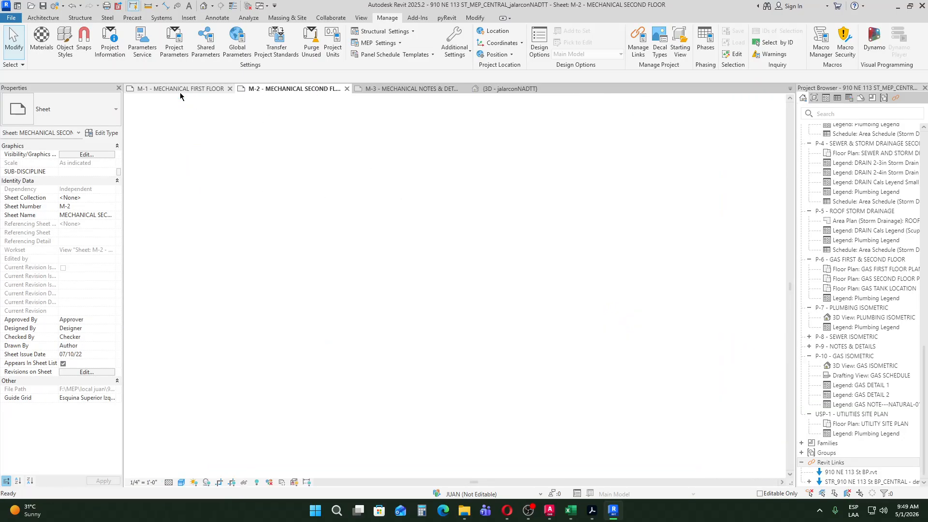
middle_drag(369, 205, 436, 219)
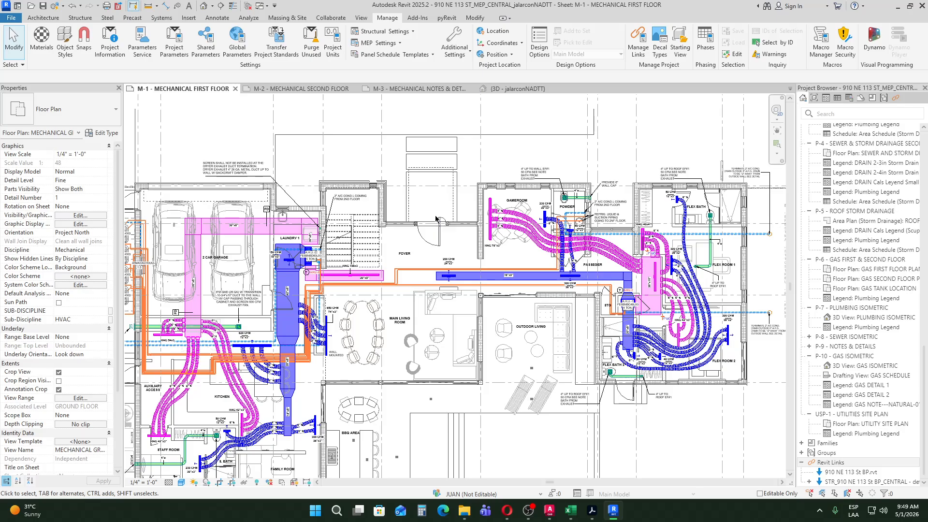
middle_drag(397, 358, 497, 333)
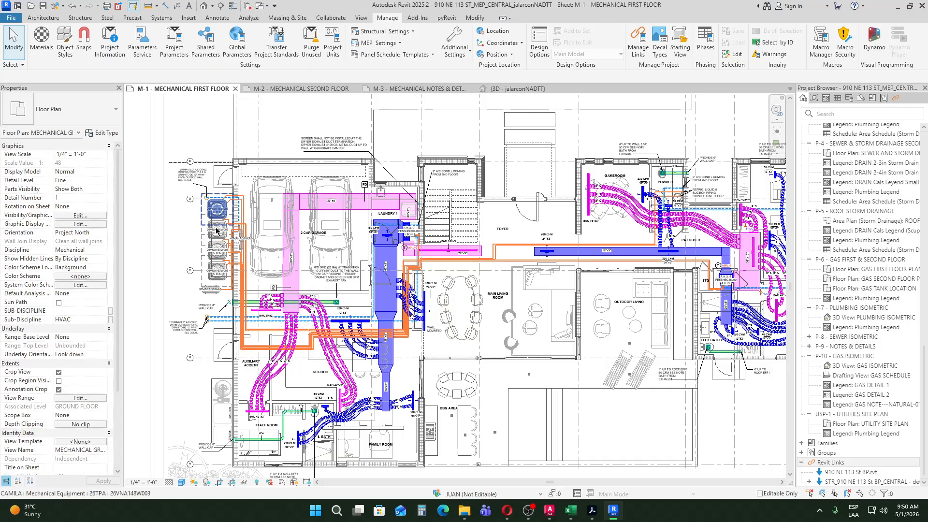
Step: Examine the condensing units and the 37MARAQ18AA3 outdoor unit beside the garage, along with their piping into the house on sheet M-1
scroll(299, 251, up, 5)
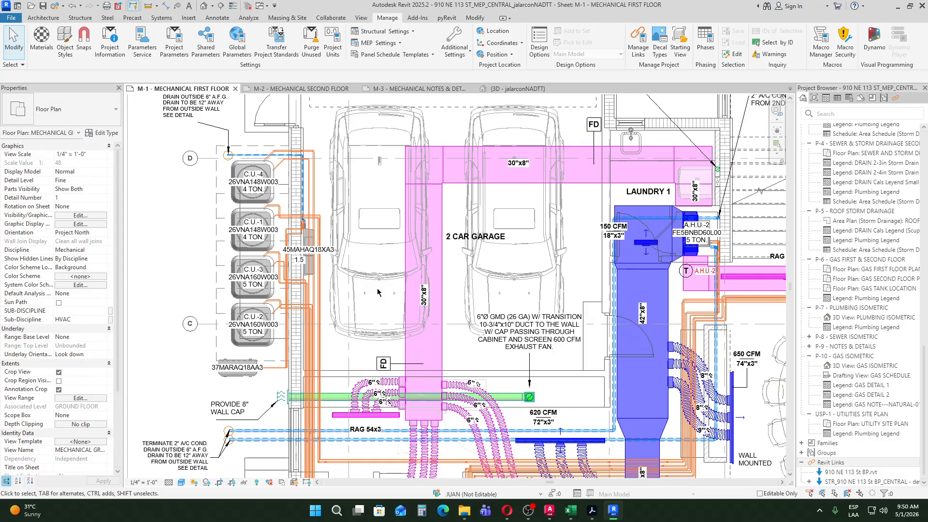
scroll(377, 289, down, 4)
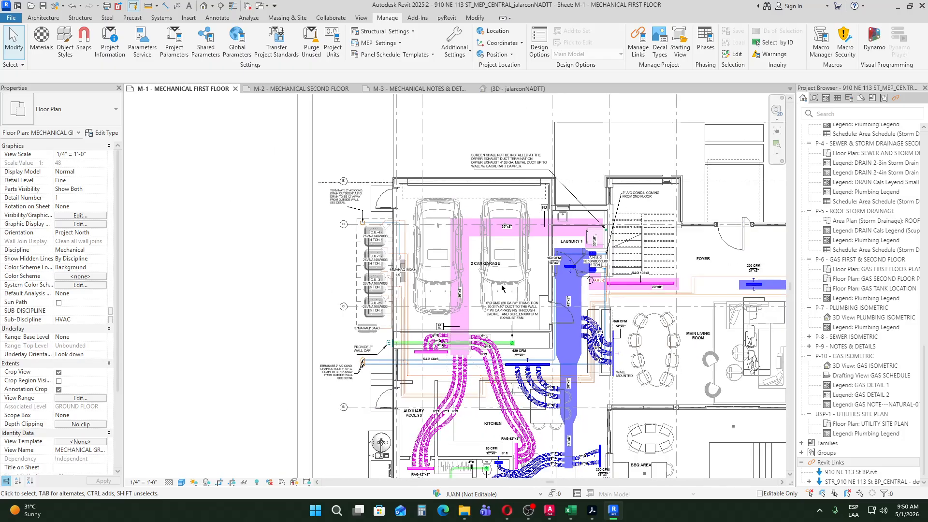
middle_drag(408, 239, 343, 250)
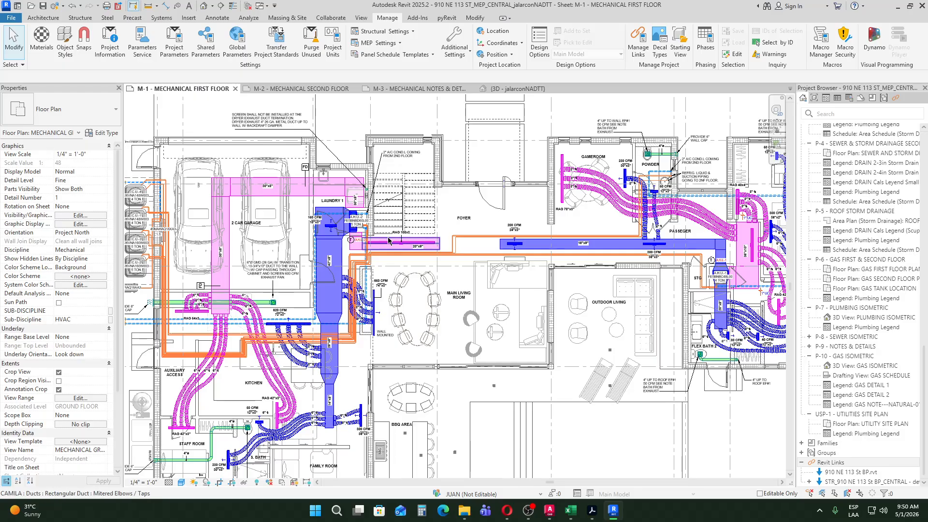
scroll(173, 225, up, 3)
middle_drag(172, 226, 380, 256)
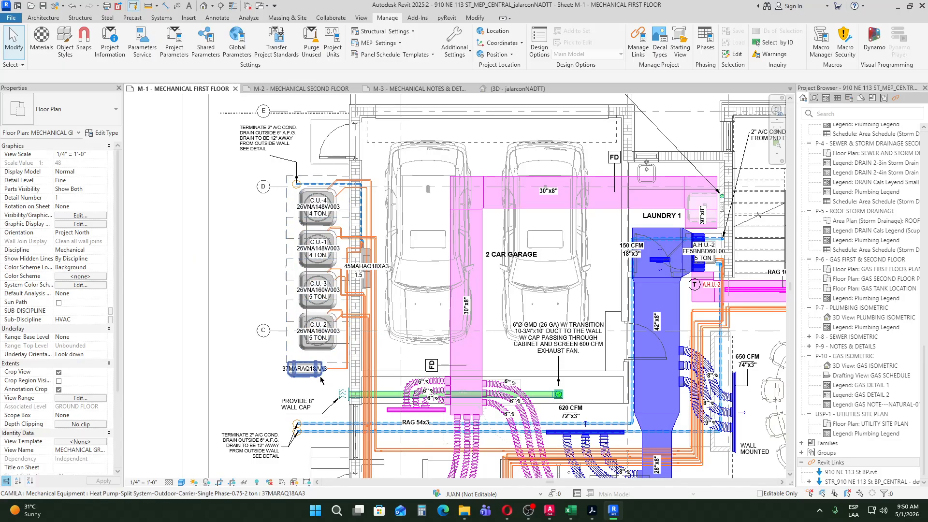
scroll(300, 375, up, 3)
scroll(314, 358, down, 5)
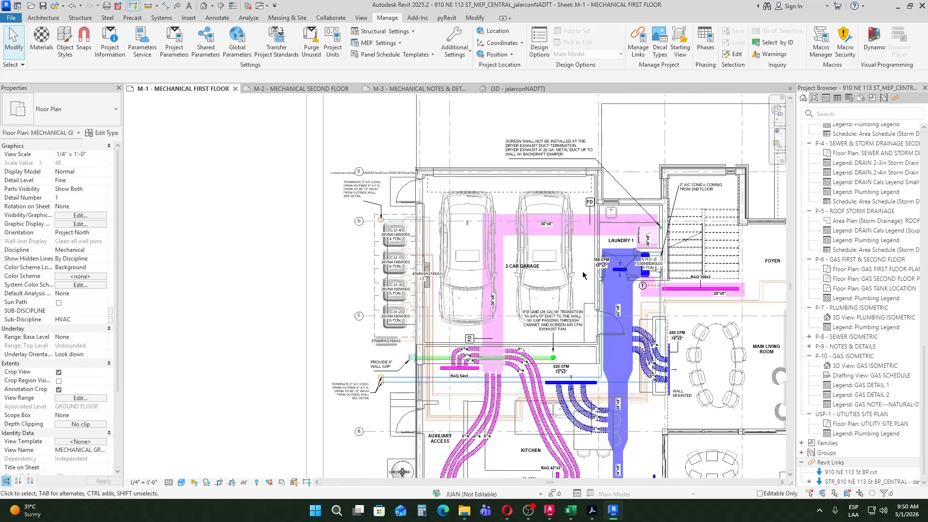
middle_drag(604, 283, 491, 283)
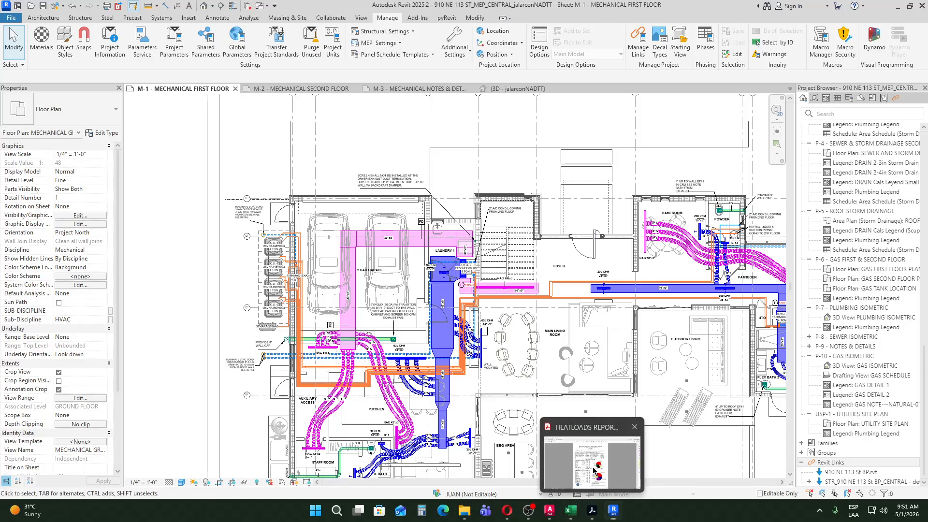
Step: Switch to HEATLOADS REPORT.pdf in Adobe Acrobat and move ahead through the report
click(591, 511)
drag(892, 76, 921, 304)
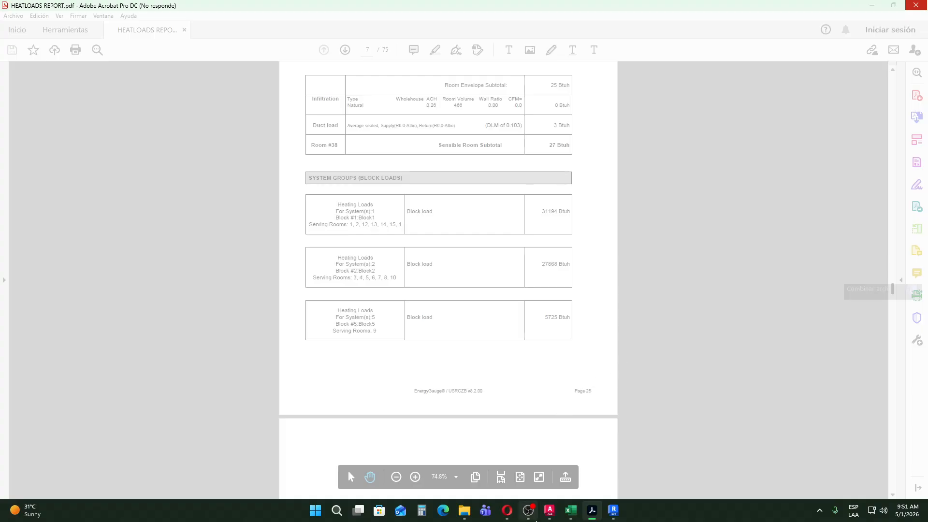
click(535, 518)
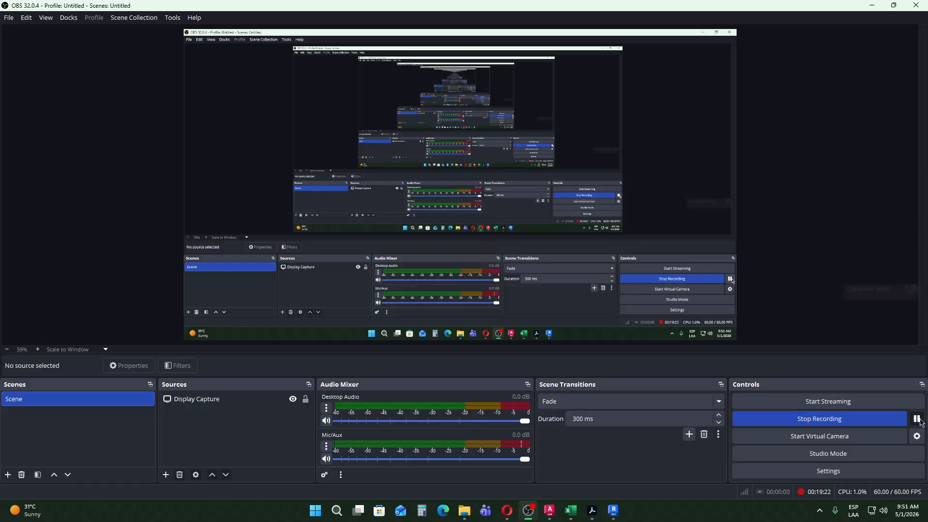
click(873, 4)
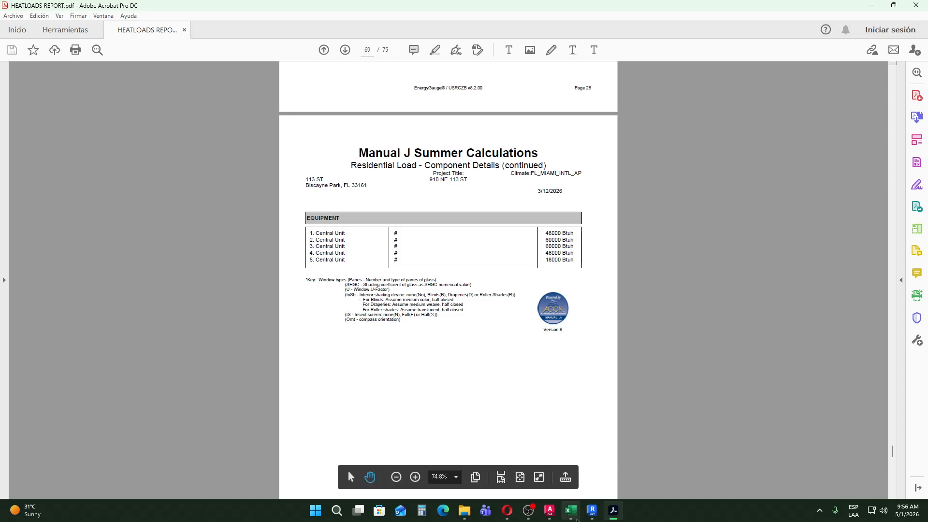
click(529, 514)
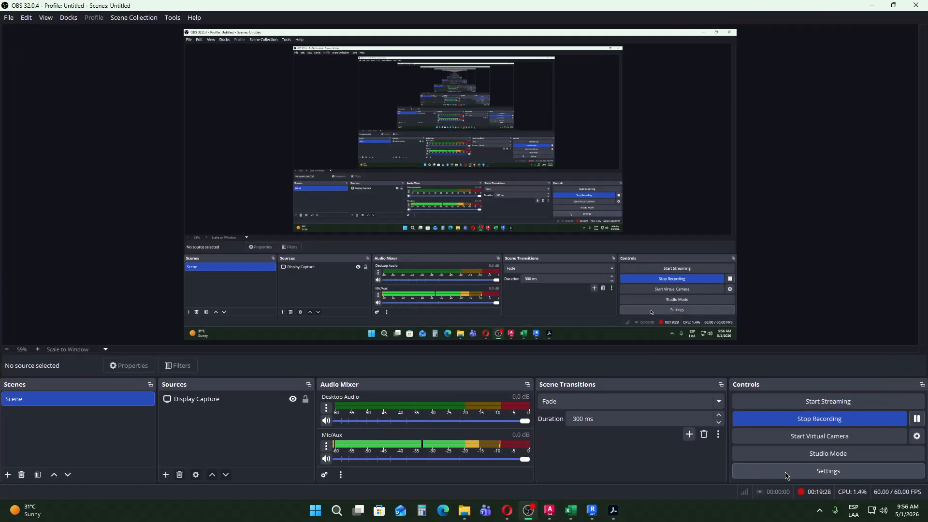
click(872, 4)
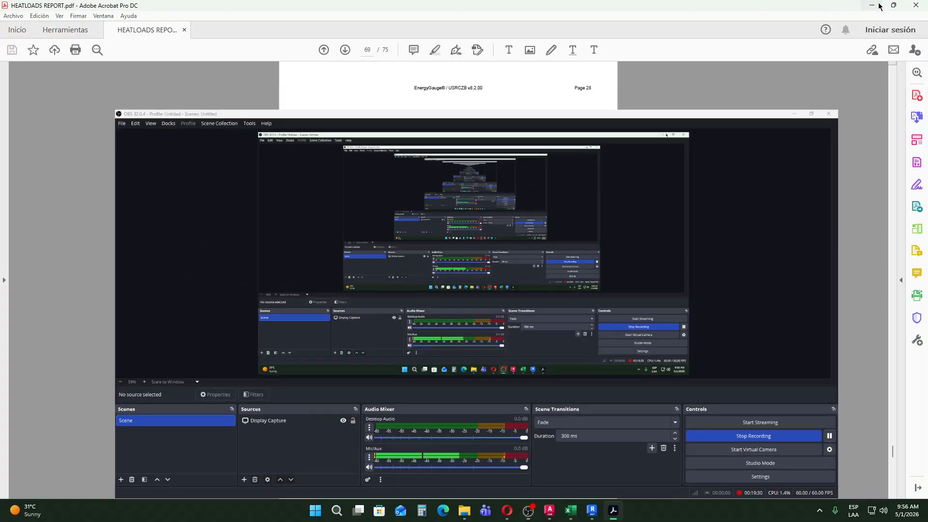
Step: Review the central unit equipment list in the Manual J Summer Calculations on page 69 of the heat load report
scroll(672, 331, down, 1)
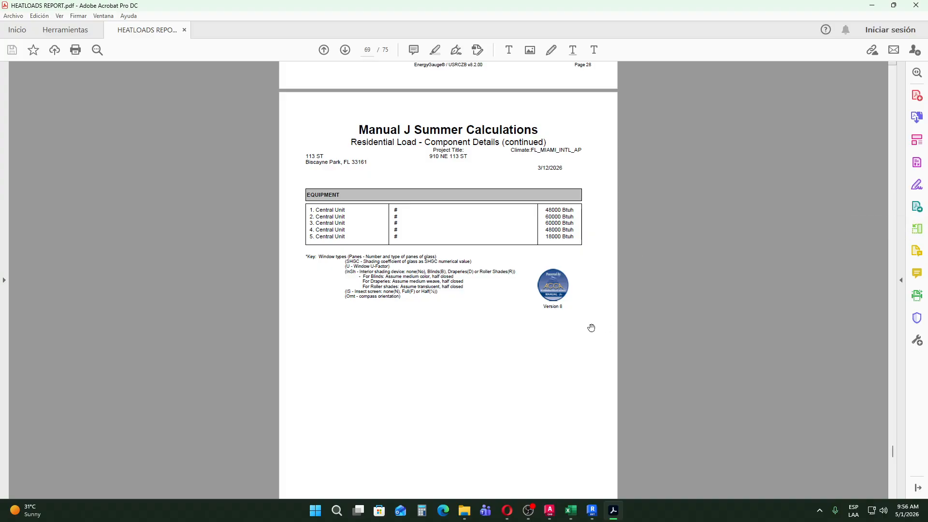
scroll(590, 290, down, 5)
scroll(591, 325, up, 2)
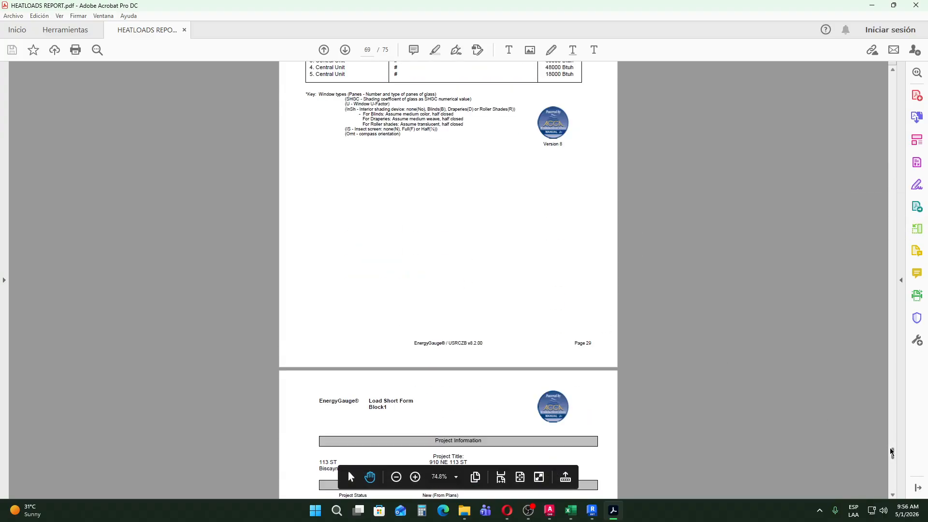
Step: Examine the Block2 Load Short Form on page 71, including design conditions, HVAC design information and the room-by-room load table
scroll(892, 452, down, 20)
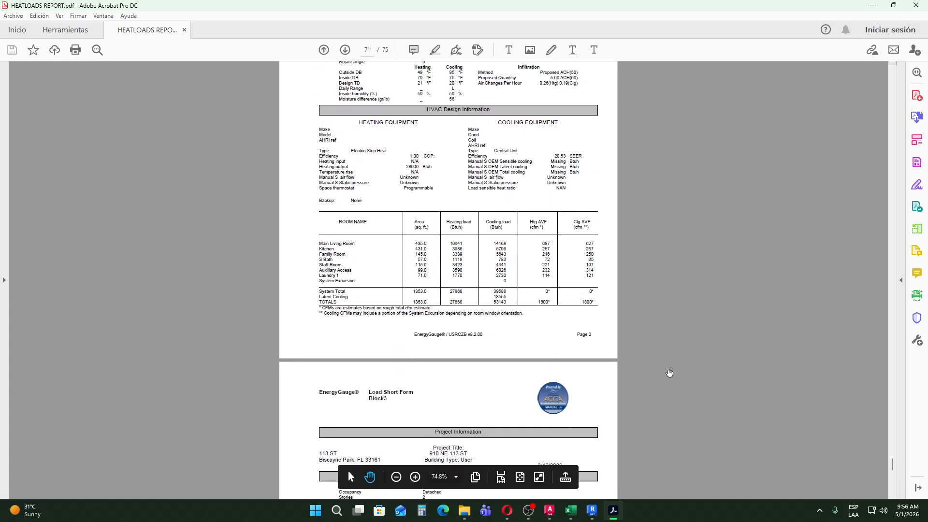
scroll(508, 302, up, 3)
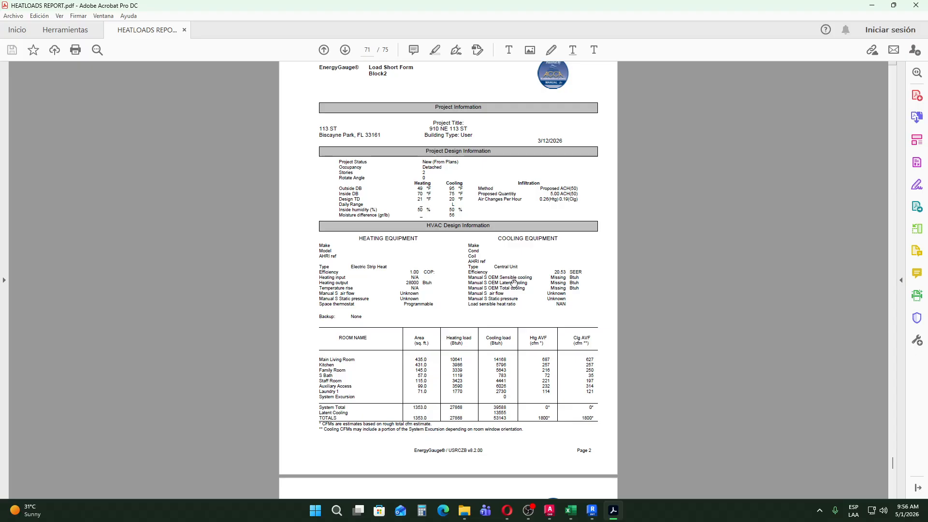
scroll(546, 261, up, 1)
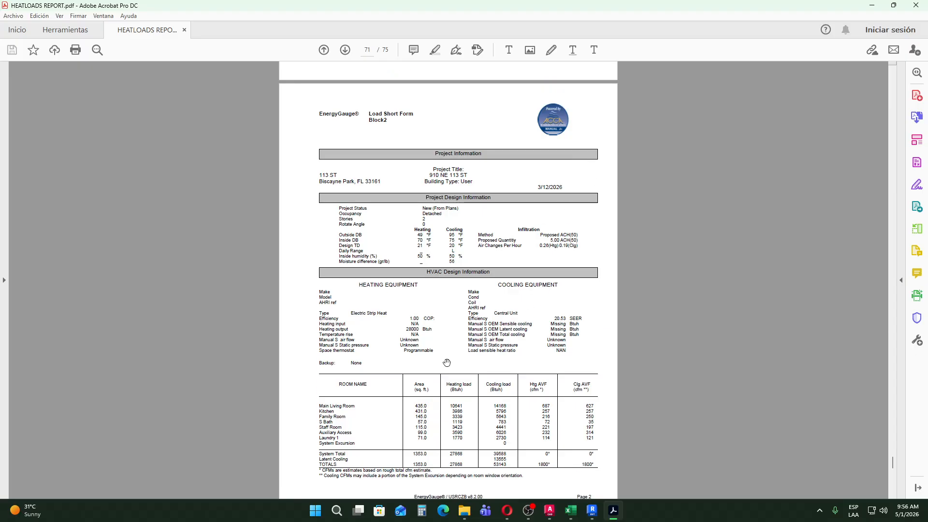
scroll(466, 335, down, 1)
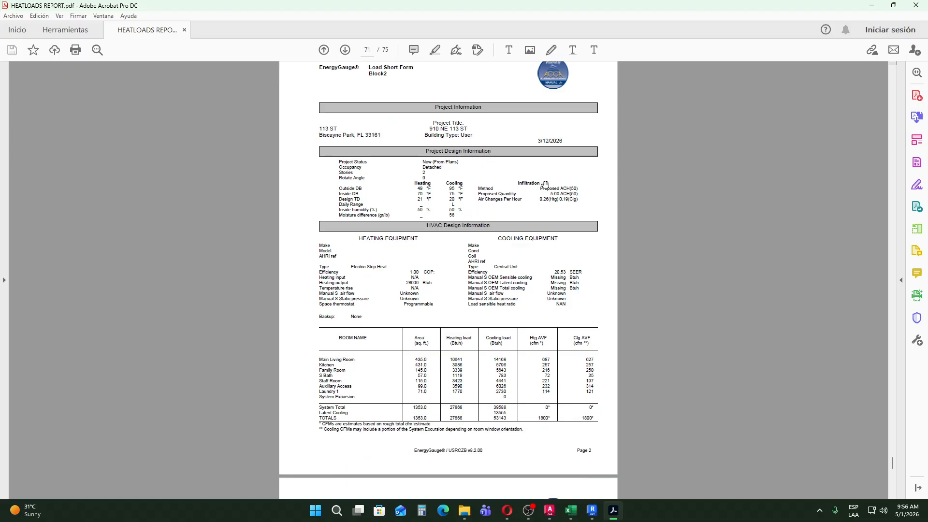
scroll(476, 120, up, 1)
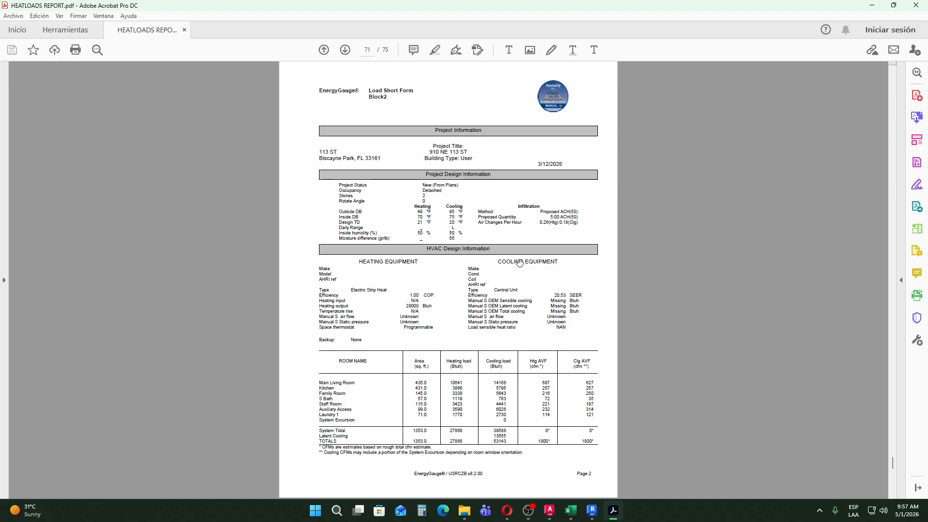
scroll(521, 245, down, 1)
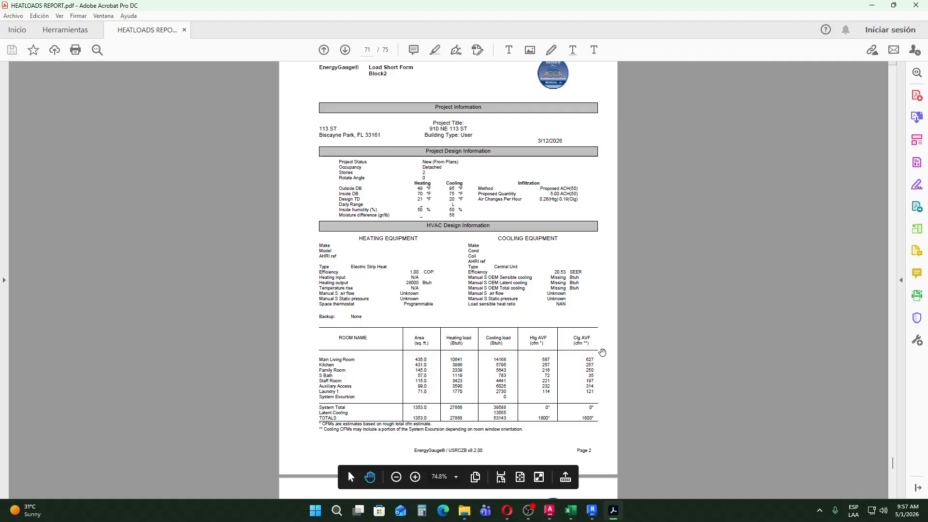
scroll(600, 353, down, 1)
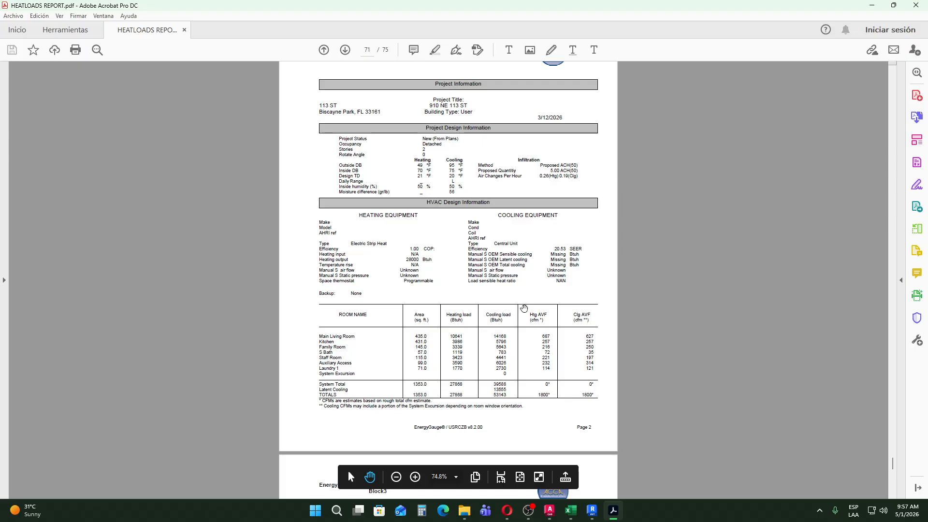
scroll(524, 308, down, 5)
scroll(528, 297, up, 2)
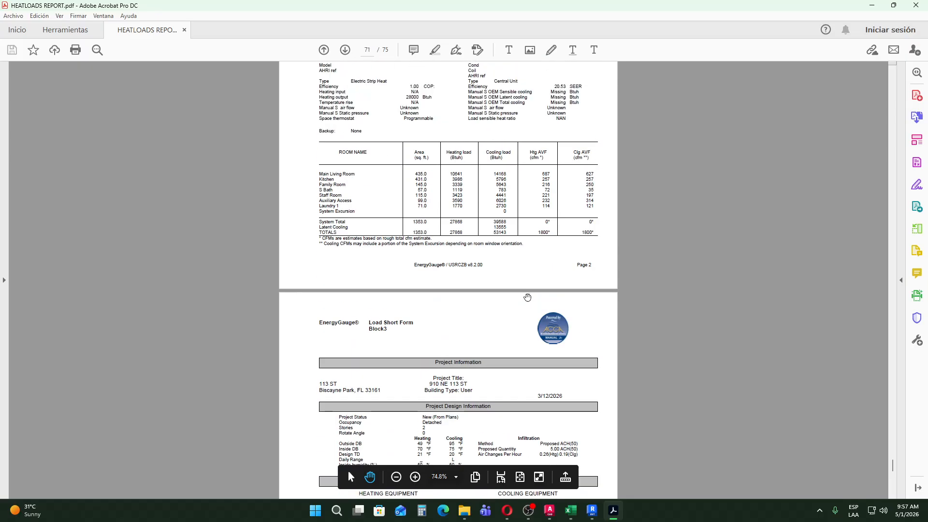
scroll(527, 297, up, 3)
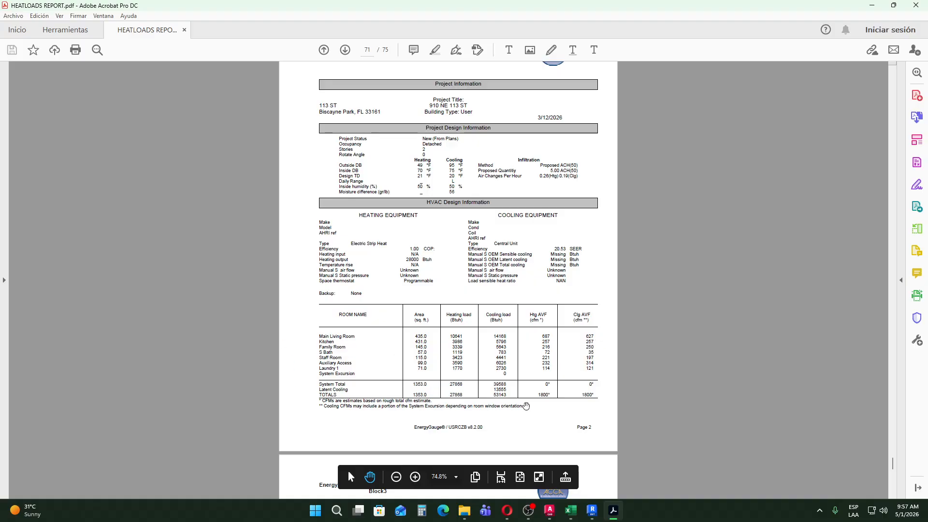
Step: Look through the Load Short Forms from Block3 to Block5 and return to the Block3 totals on page 73
scroll(574, 344, down, 12)
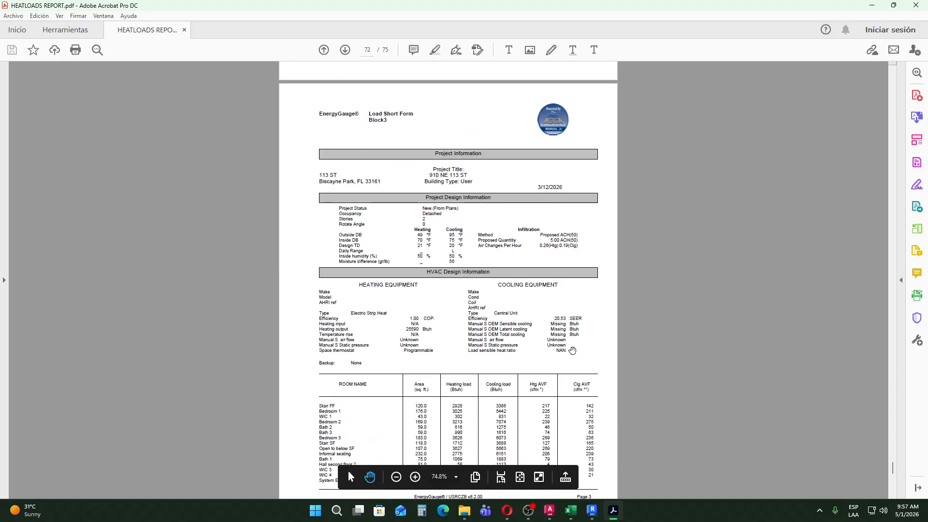
scroll(463, 378, up, 3)
scroll(425, 338, down, 15)
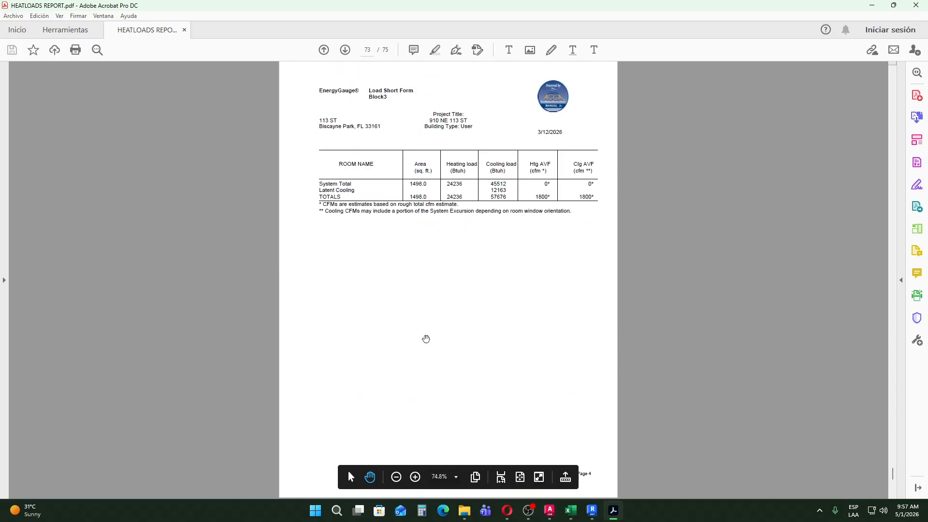
scroll(426, 338, down, 8)
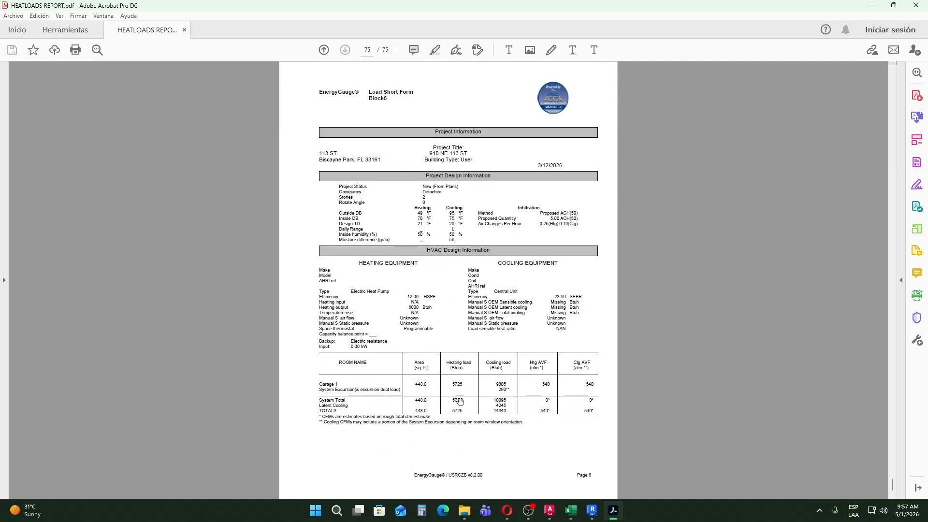
scroll(445, 383, up, 15)
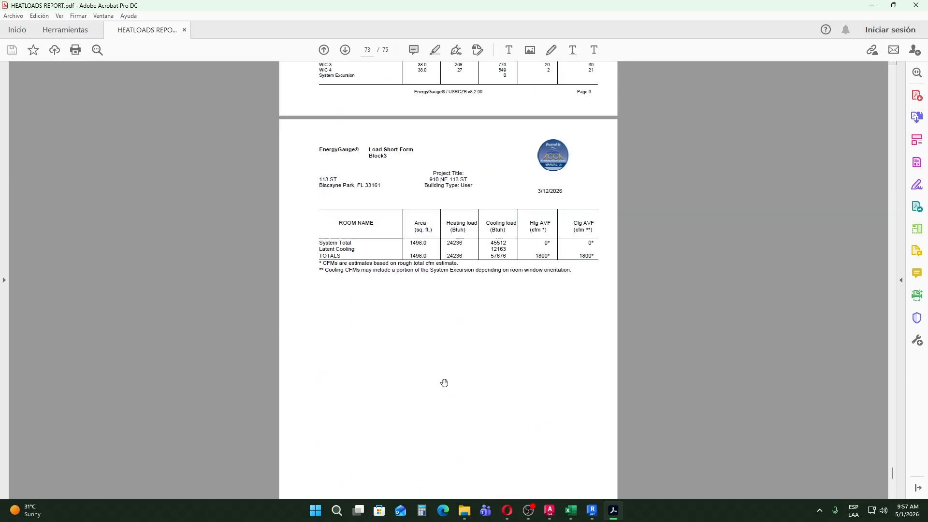
Step: Open H8SizingSummary2 from the HEAT LOAD folder under CALCS > REPORTES in File Explorer
click(464, 511)
click(336, 274)
double_click(293, 196)
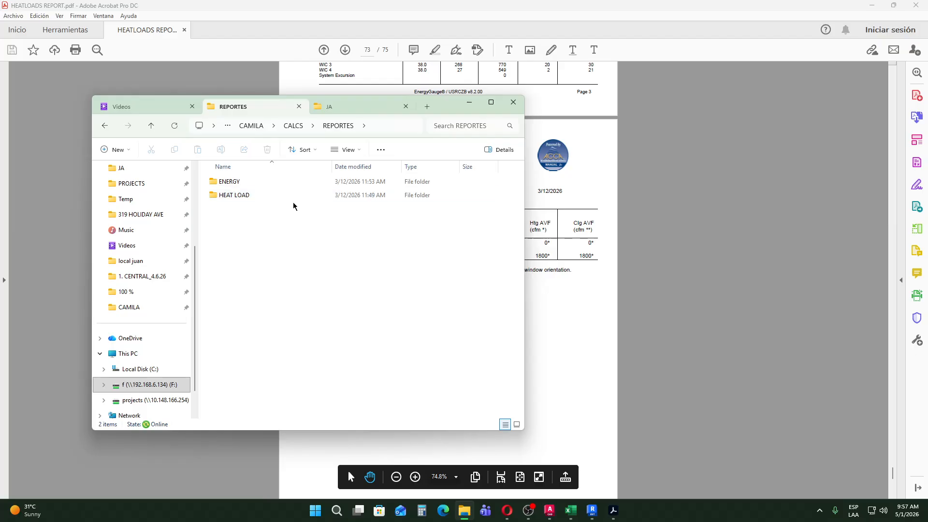
double_click(295, 196)
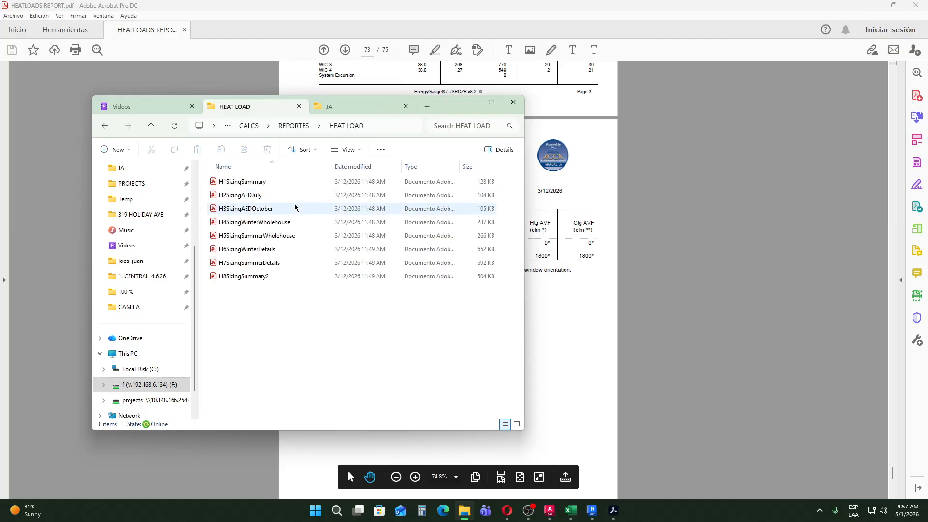
double_click(242, 277)
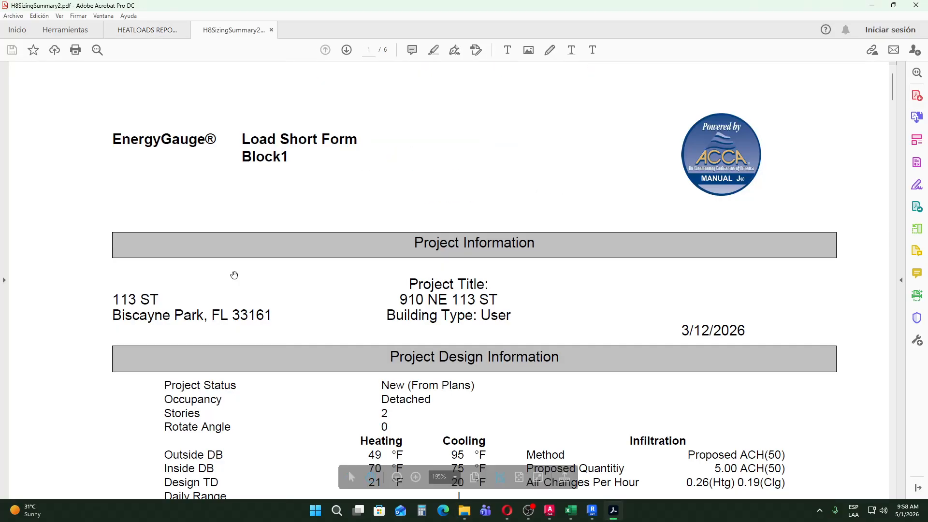
Step: Examine the Block1 Load Short Form at a readable size, covering its design conditions, heating and cooling equipment and room loads
ctrl+scroll(358, 290, down, 5)
scroll(377, 270, down, 5)
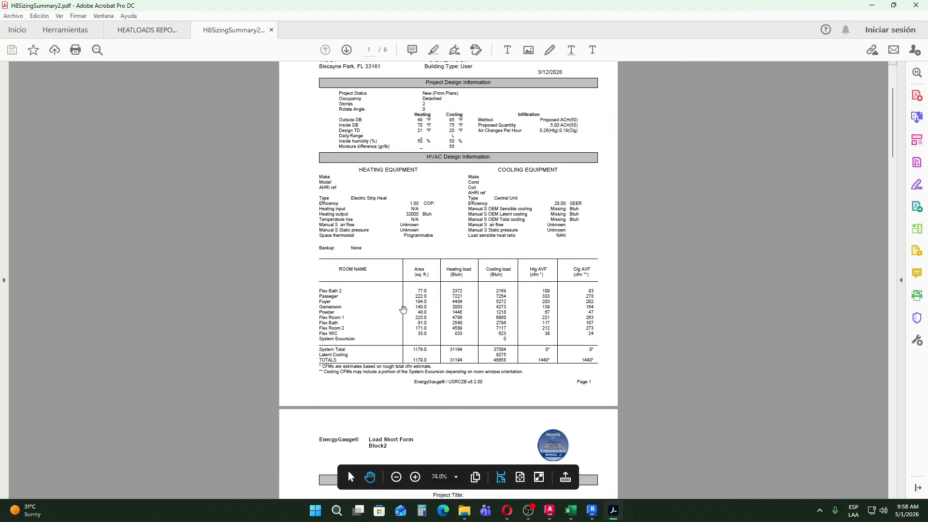
ctrl+scroll(392, 292, up, 4)
scroll(674, 316, up, 10)
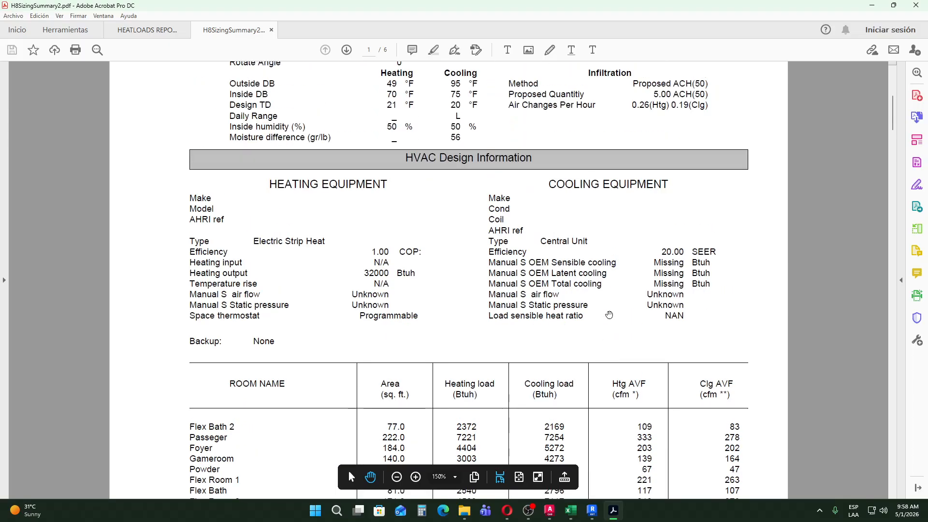
scroll(586, 320, down, 5)
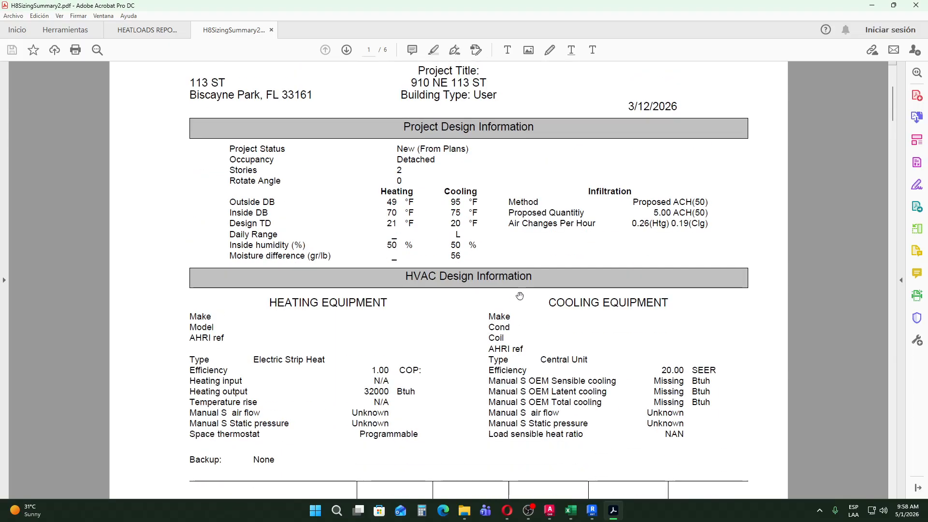
scroll(520, 352, up, 3)
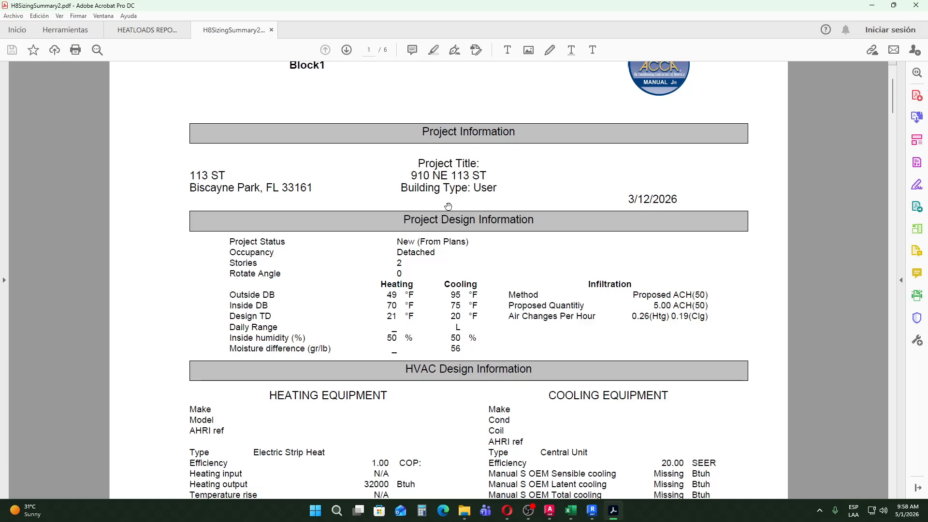
scroll(448, 239, down, 3)
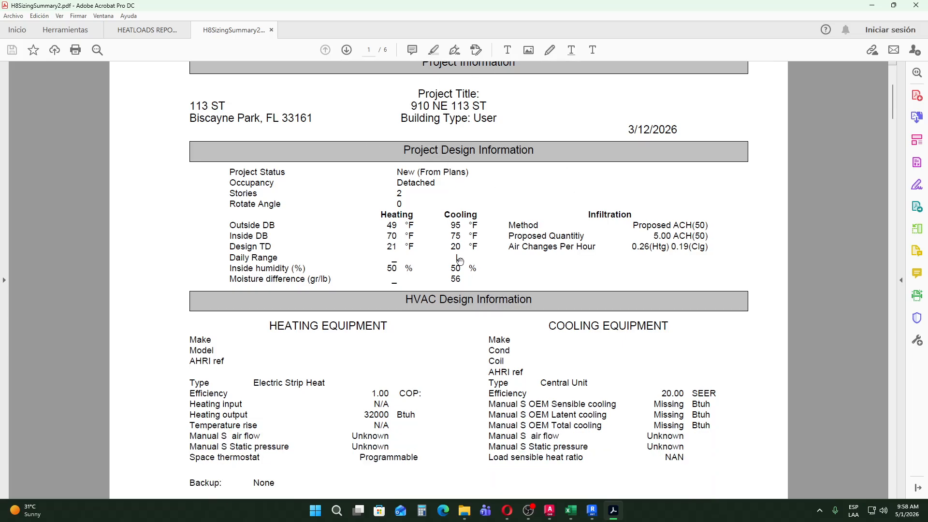
scroll(472, 279, down, 4)
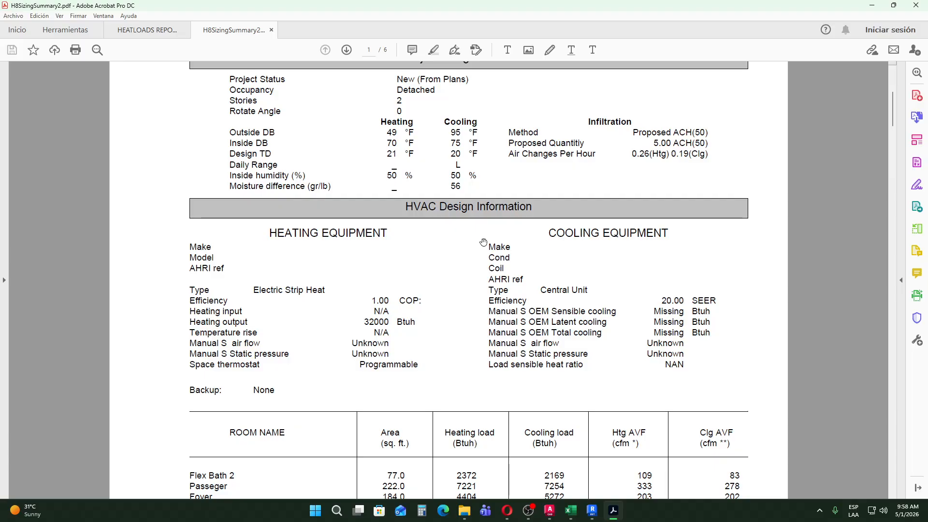
Step: Read the Block1 room-by-room load table on page 1 down to its system totals and airflow columns
ctrl+scroll(483, 242, down, 1)
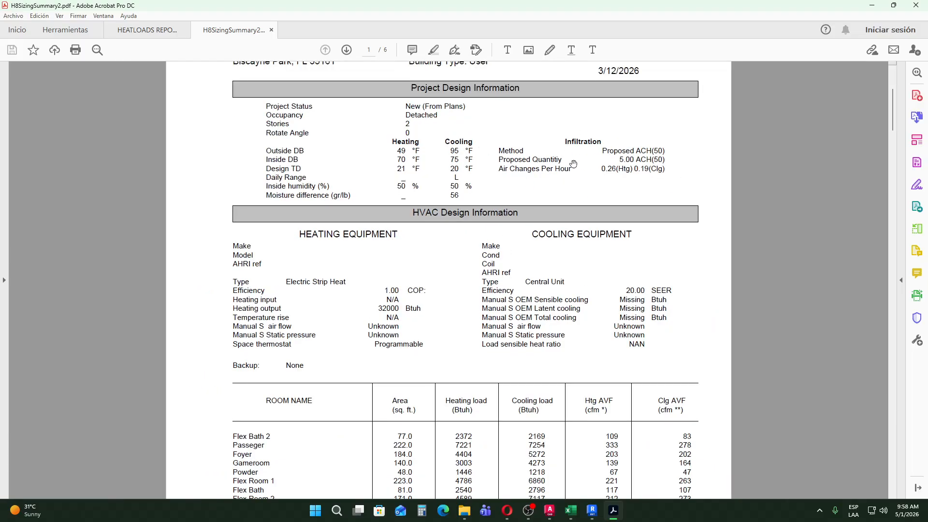
scroll(576, 196, down, 3)
scroll(575, 195, down, 3)
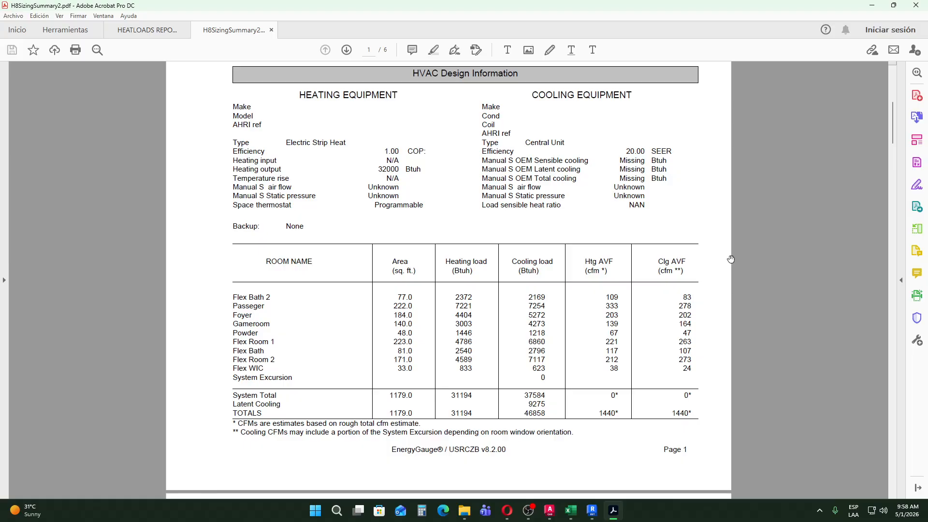
scroll(637, 273, down, 3)
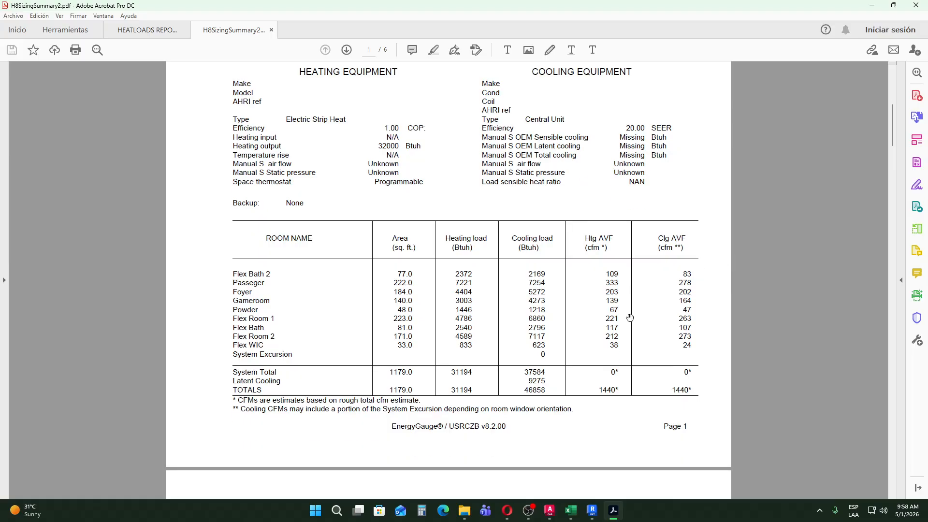
scroll(693, 389, down, 3)
Step: Check the Block2 equipment data and room loads on page 2, and return to the Block1 table on page 1
scroll(663, 336, down, 13)
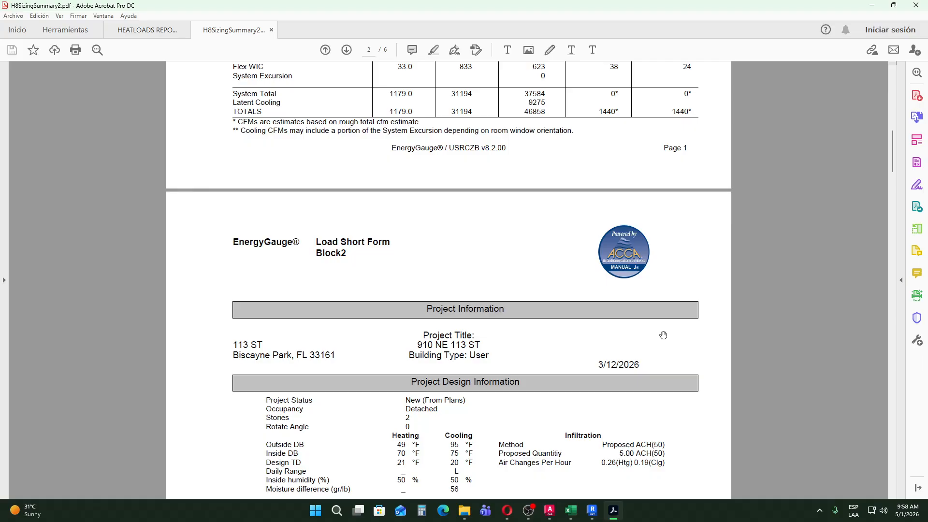
scroll(663, 335, down, 13)
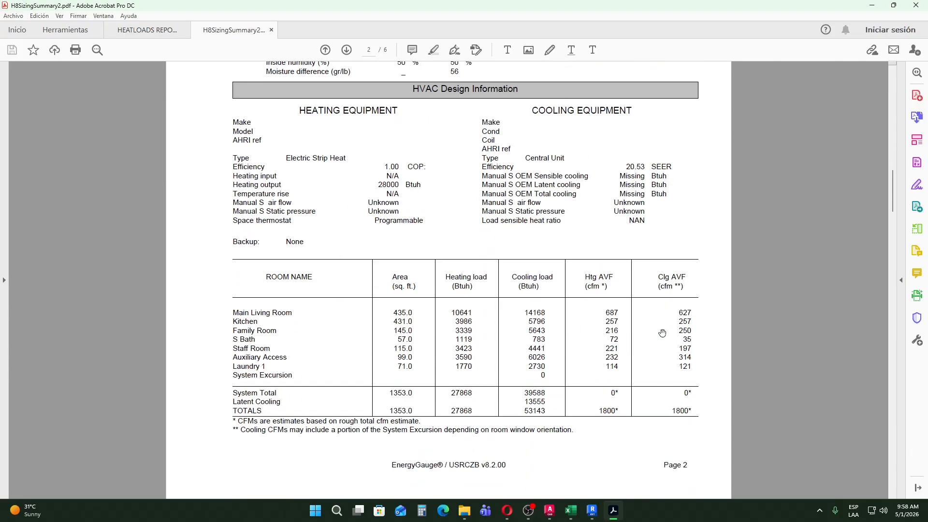
scroll(663, 332, up, 20)
scroll(662, 331, up, 15)
scroll(675, 455, down, 7)
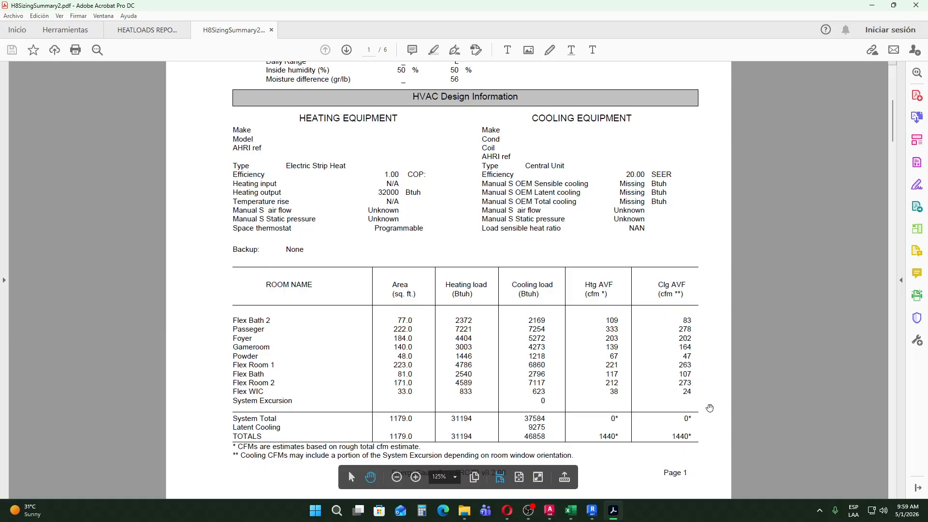
Step: Go through the Block2 and Block3 Load Short Forms up to the Block3 system totals on page 4
scroll(467, 250, down, 3)
scroll(467, 250, down, 10)
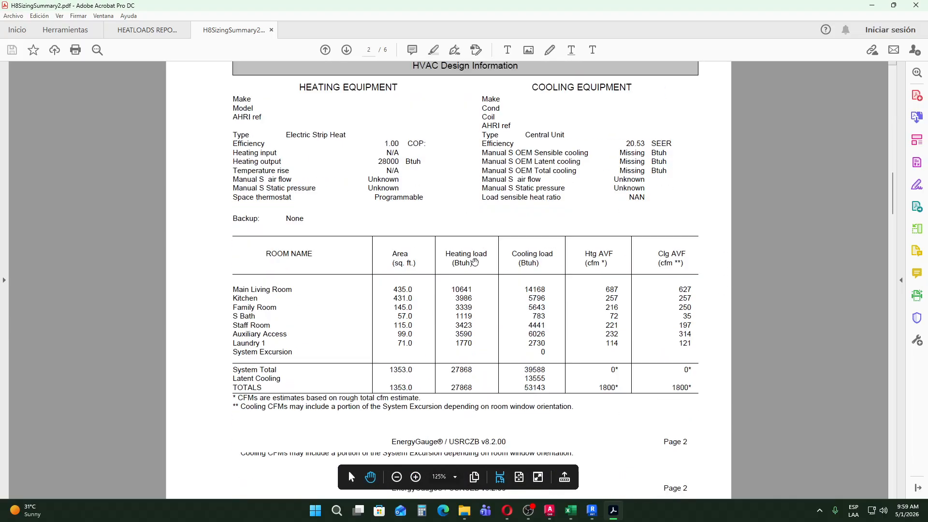
scroll(416, 411, down, 10)
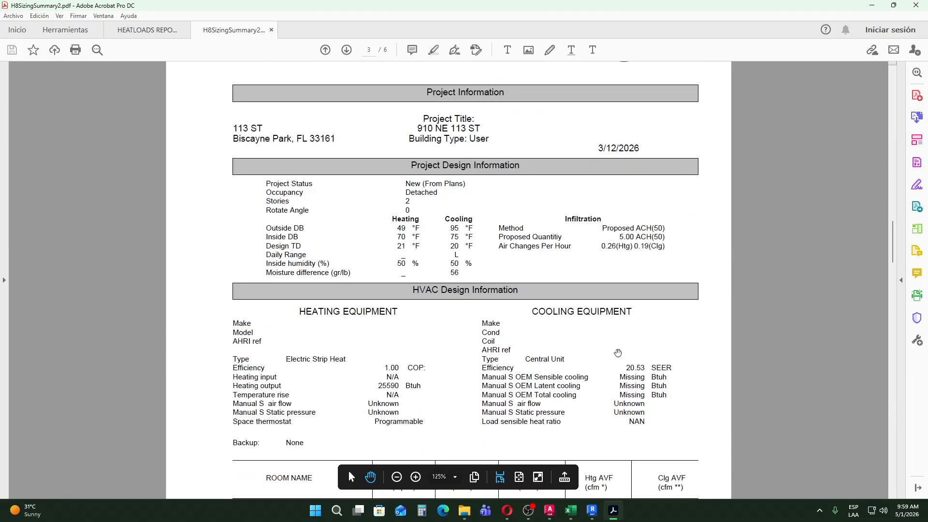
scroll(612, 354, up, 4)
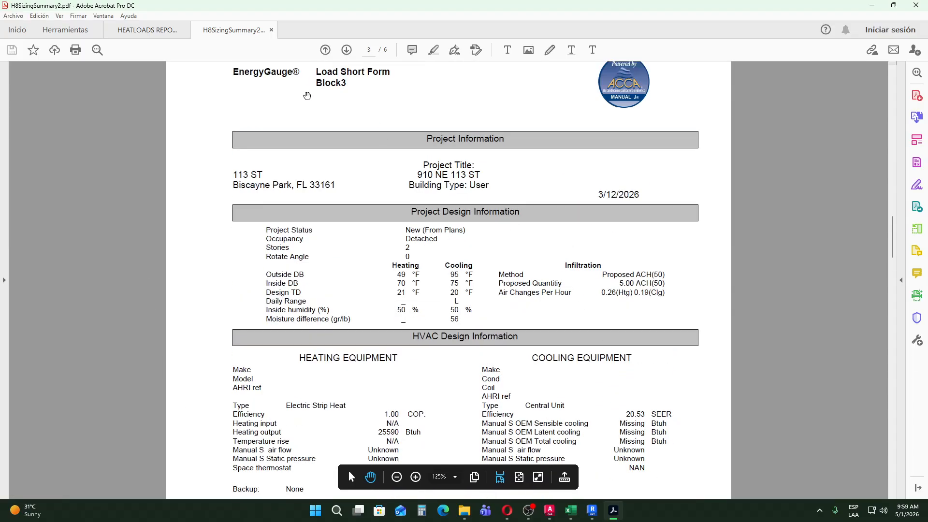
scroll(579, 256, down, 4)
scroll(579, 256, down, 10)
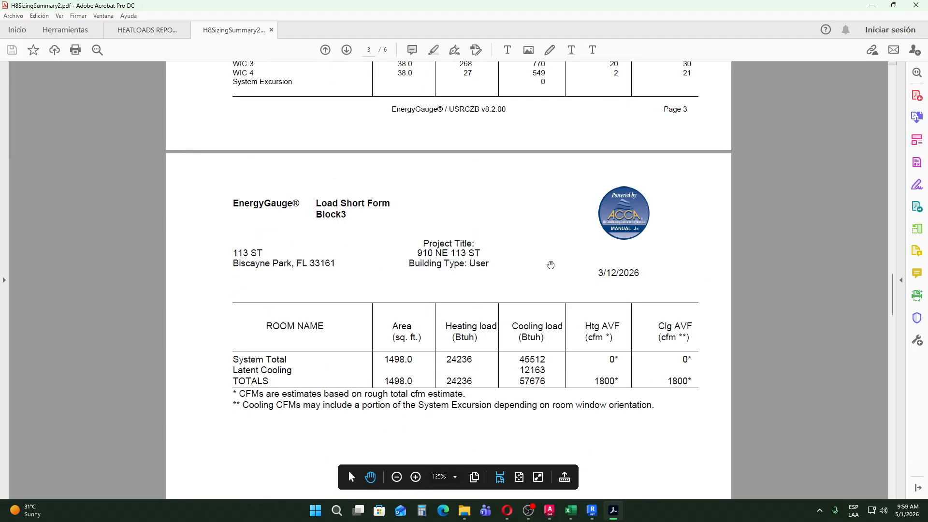
scroll(690, 310, up, 5)
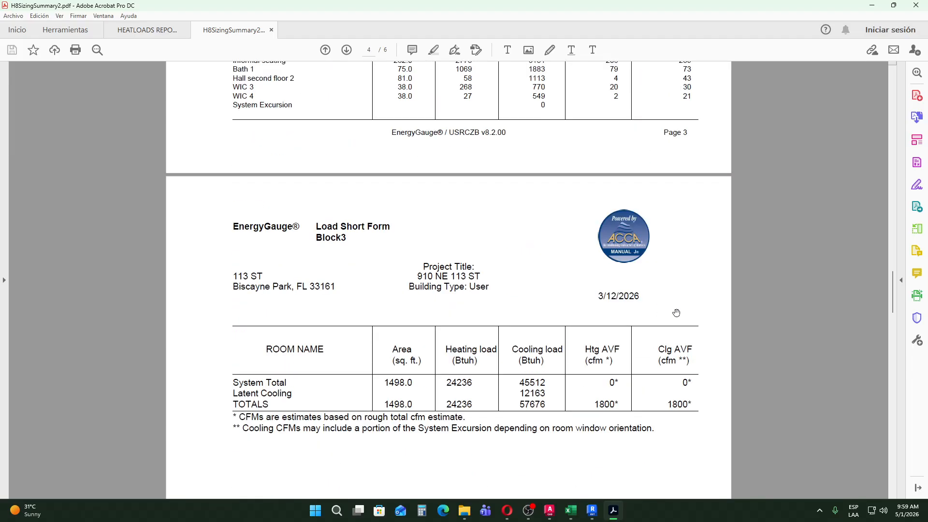
scroll(684, 347, down, 5)
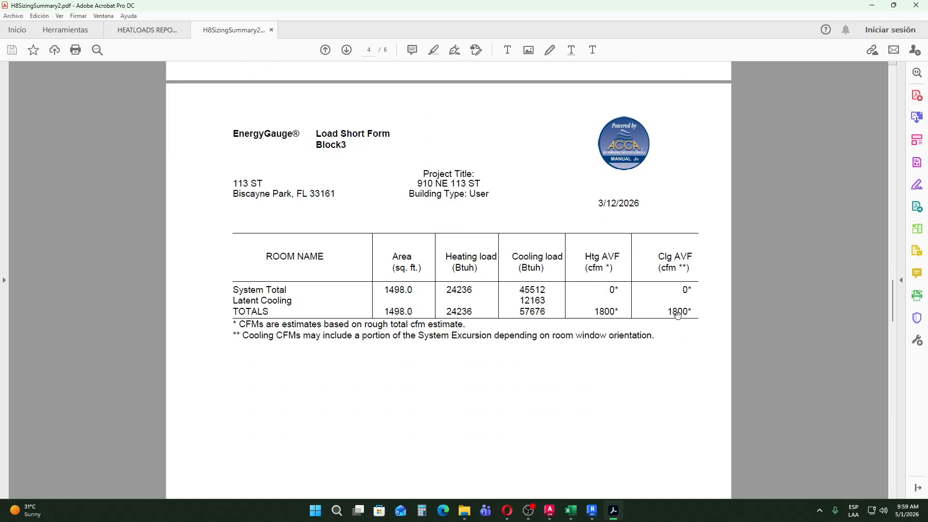
scroll(646, 334, up, 1)
Step: Examine the Block5 Load Short Form on page 6, including its heat pump data and the Garage 1 loads
scroll(646, 336, down, 20)
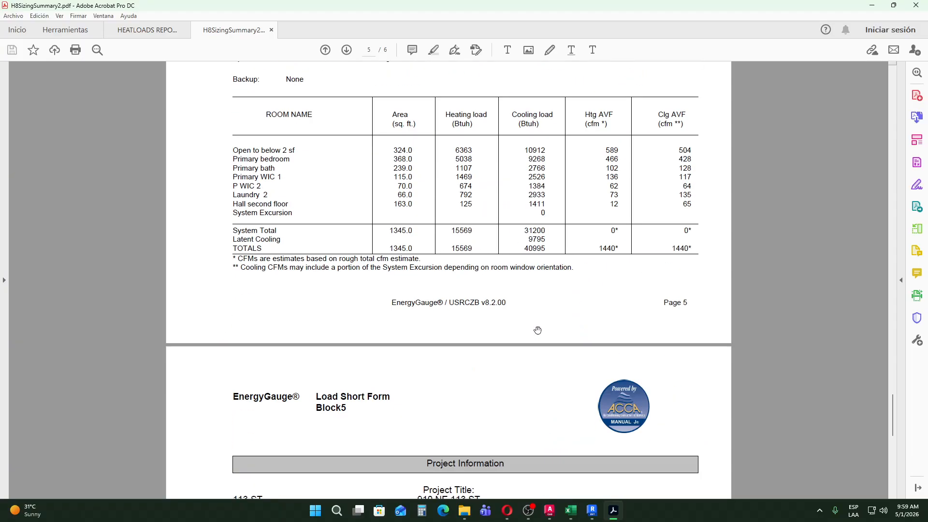
scroll(539, 320, down, 15)
scroll(543, 315, up, 5)
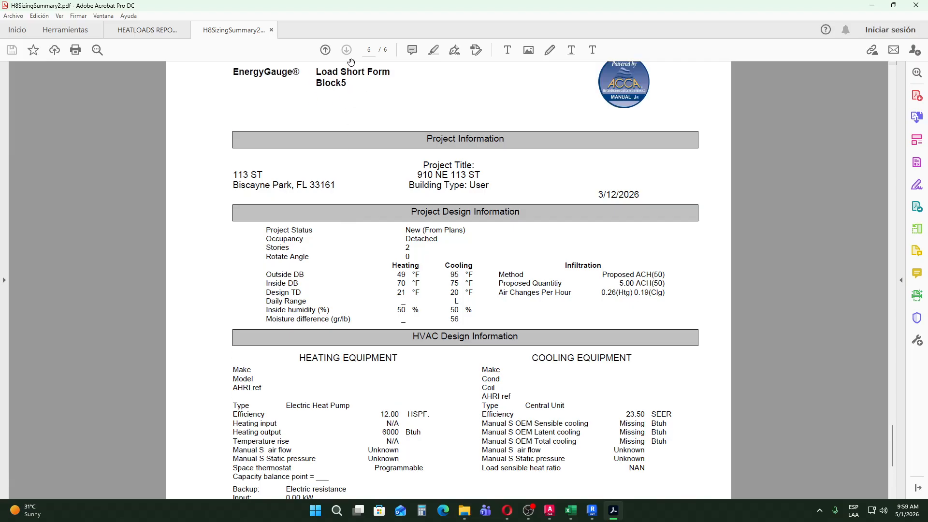
scroll(402, 256, down, 4)
scroll(402, 256, down, 1)
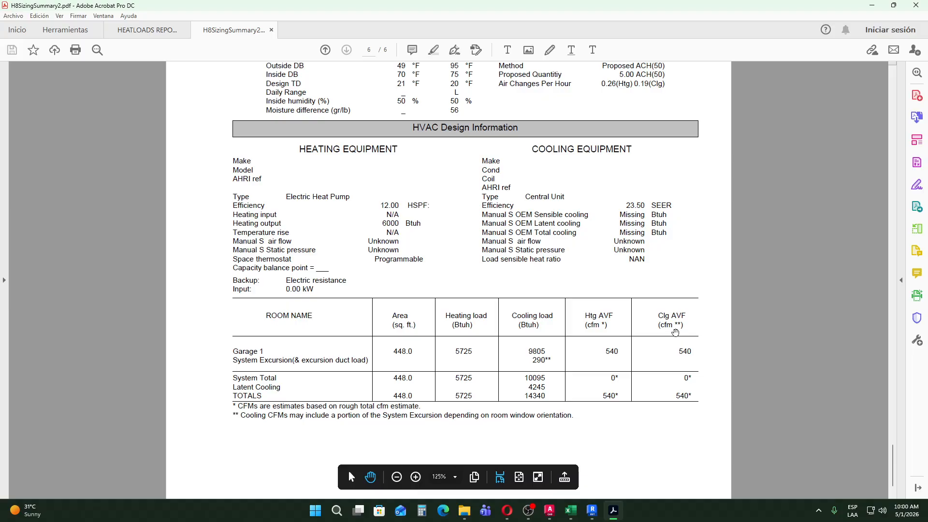
Step: Examine the Block4 equipment data, room loads and airflow totals on page 5
scroll(676, 338, up, 12)
scroll(624, 364, up, 2)
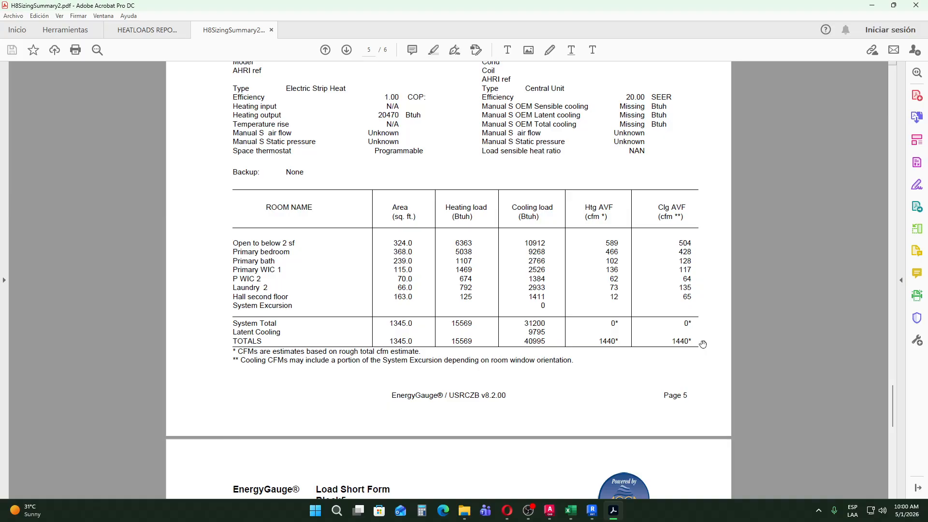
scroll(703, 344, down, 12)
scroll(699, 335, up, 9)
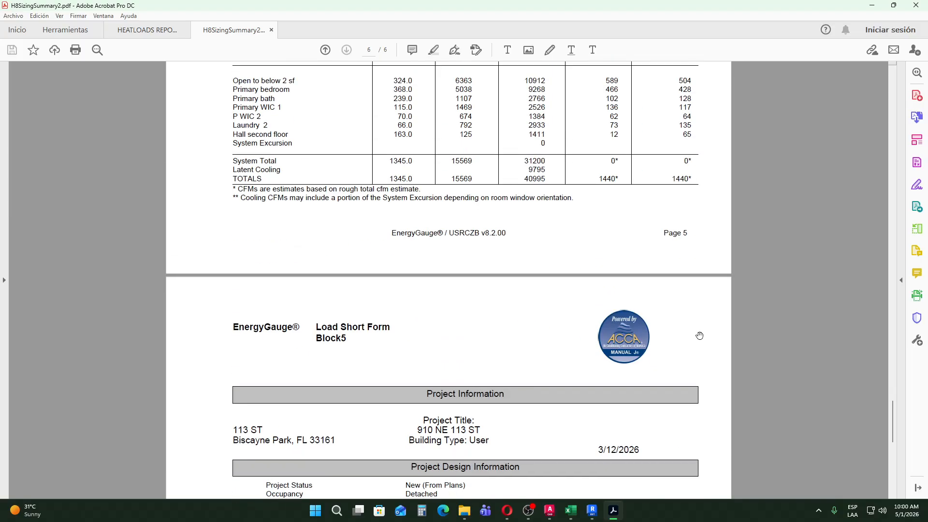
scroll(699, 336, up, 10)
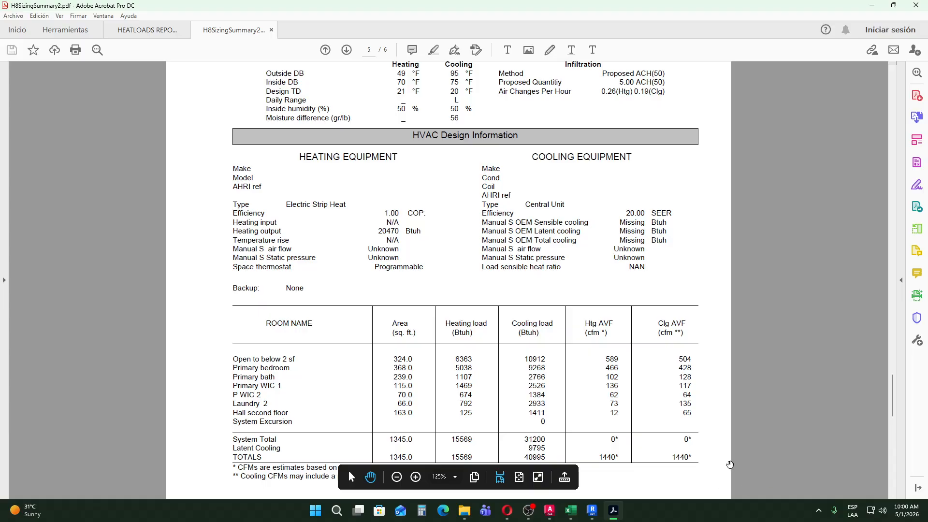
scroll(720, 463, down, 1)
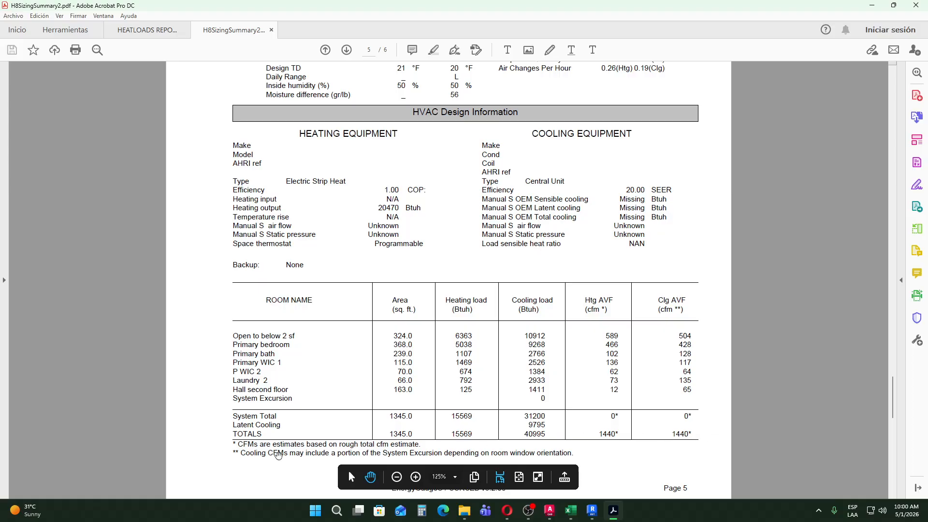
scroll(278, 455, down, 1)
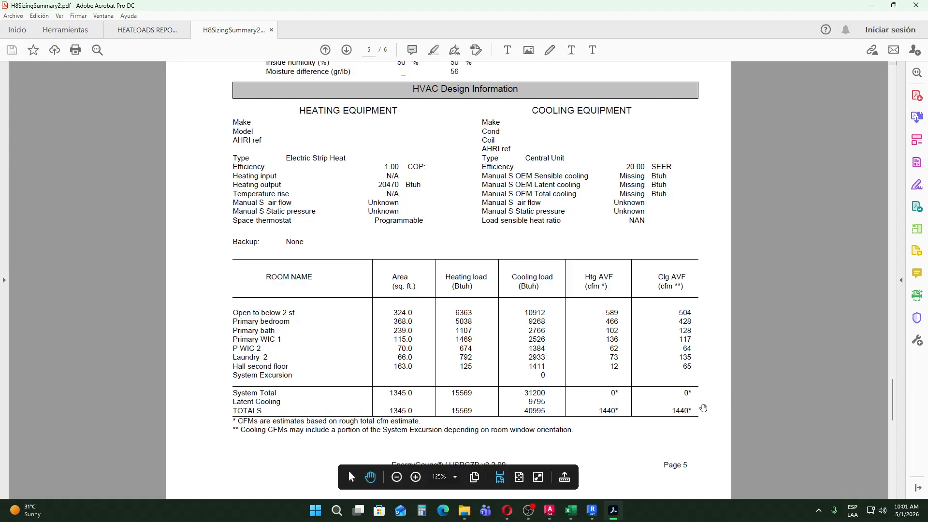
Step: Return to Block3 and examine its totals on page 4 and its room loads and airflows on page 3
scroll(693, 349, up, 10)
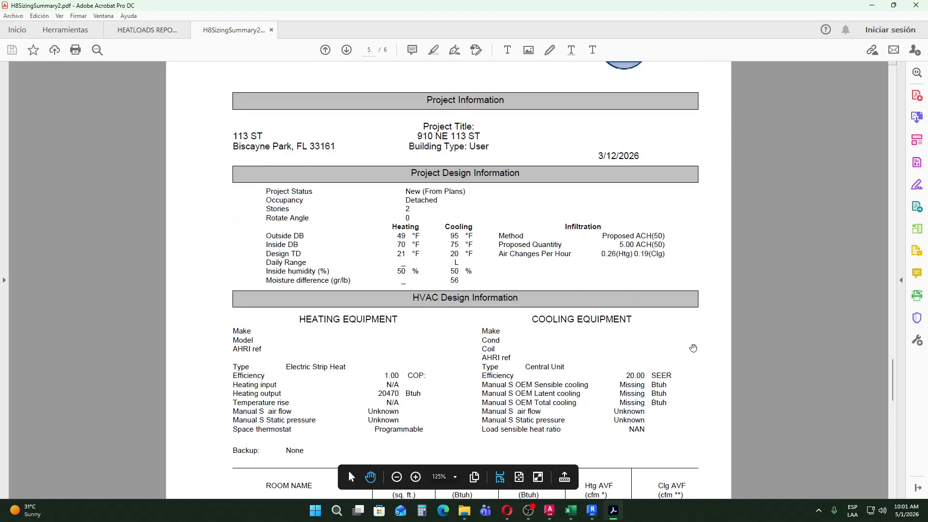
scroll(693, 348, up, 6)
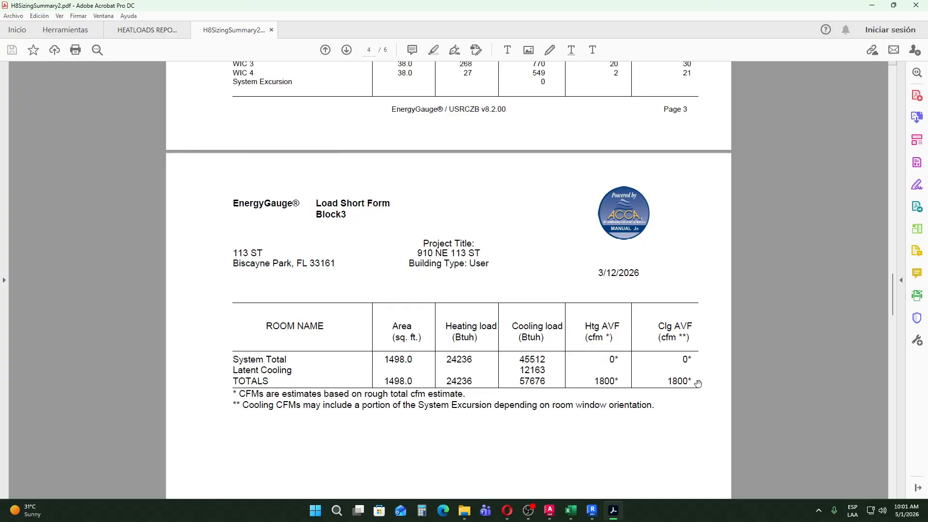
scroll(696, 382, up, 2)
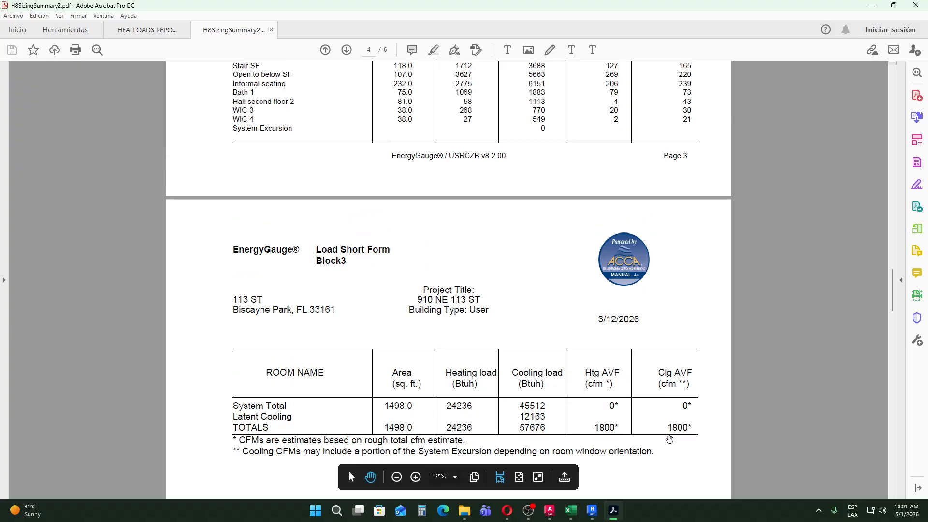
scroll(633, 362, up, 4)
scroll(633, 361, up, 5)
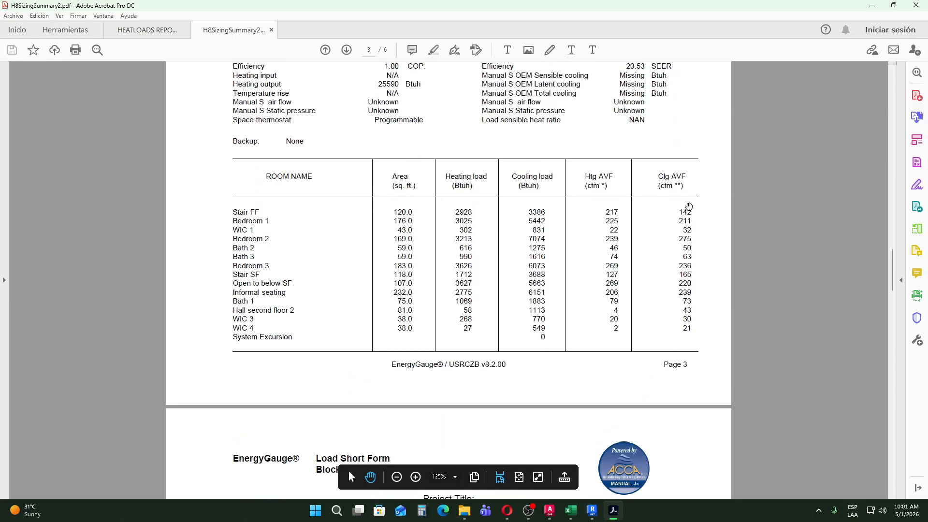
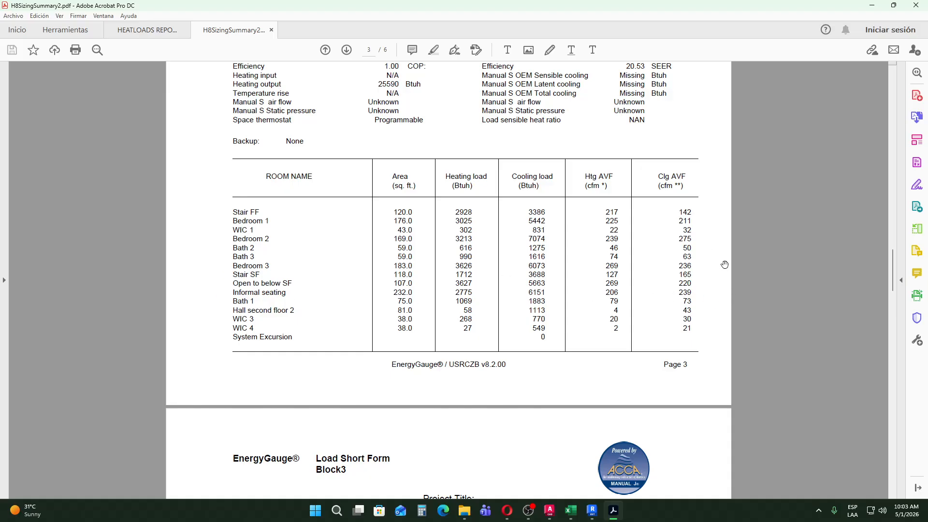
scroll(720, 271, up, 4)
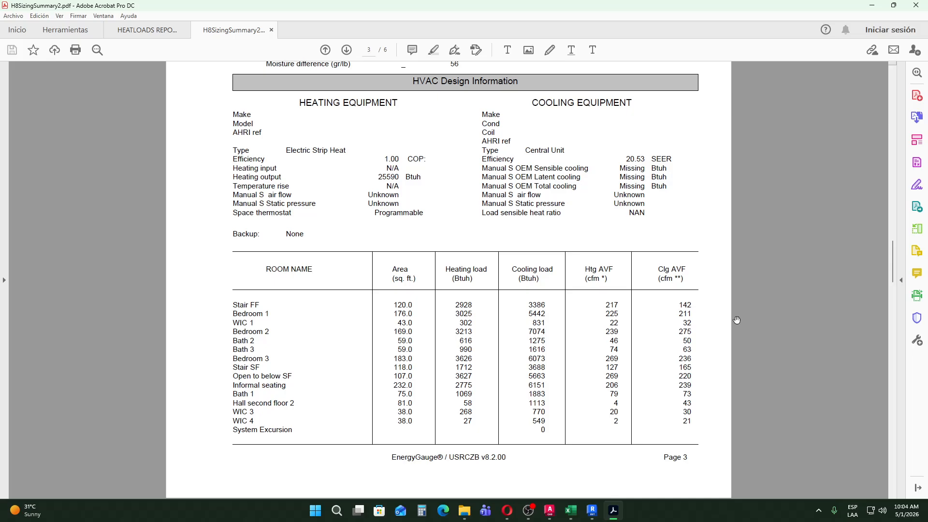
Step: Switch back to Revit's M-1 Mechanical First Floor sheet and view the garage, condensing units and A.H.U.-2 ductwork up close
click(873, 7)
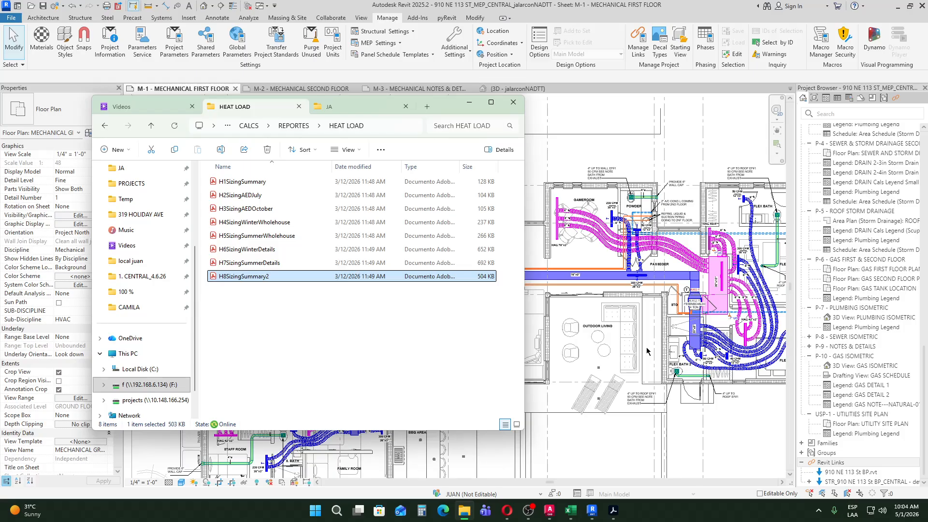
click(598, 364)
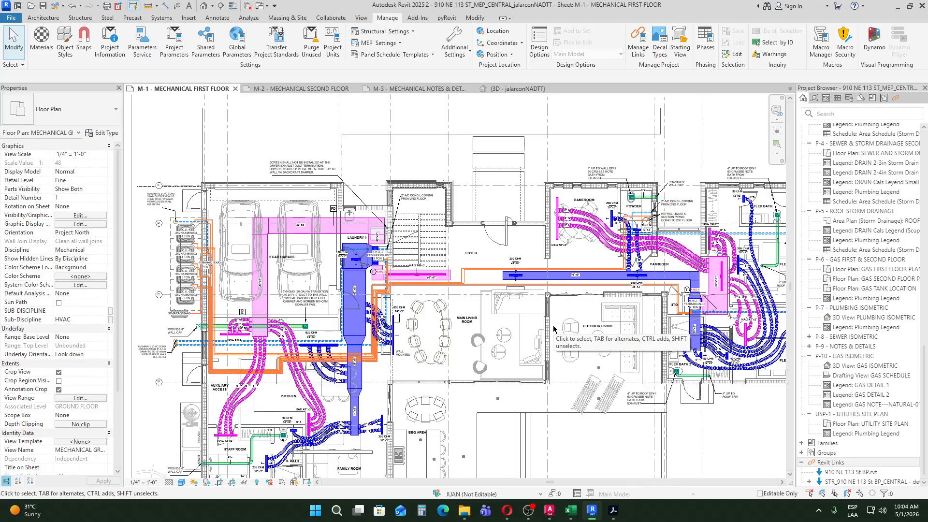
scroll(554, 329, up, 2)
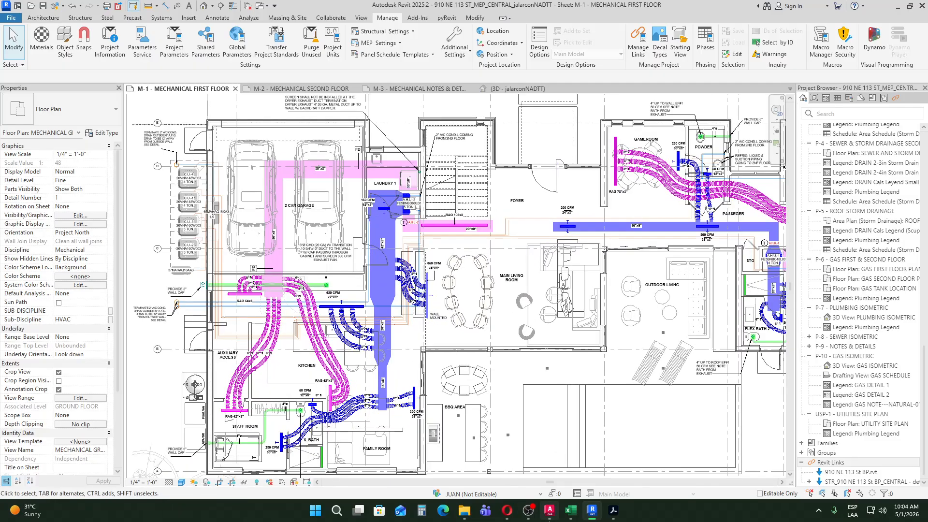
scroll(395, 319, up, 3)
middle_drag(395, 320, 514, 341)
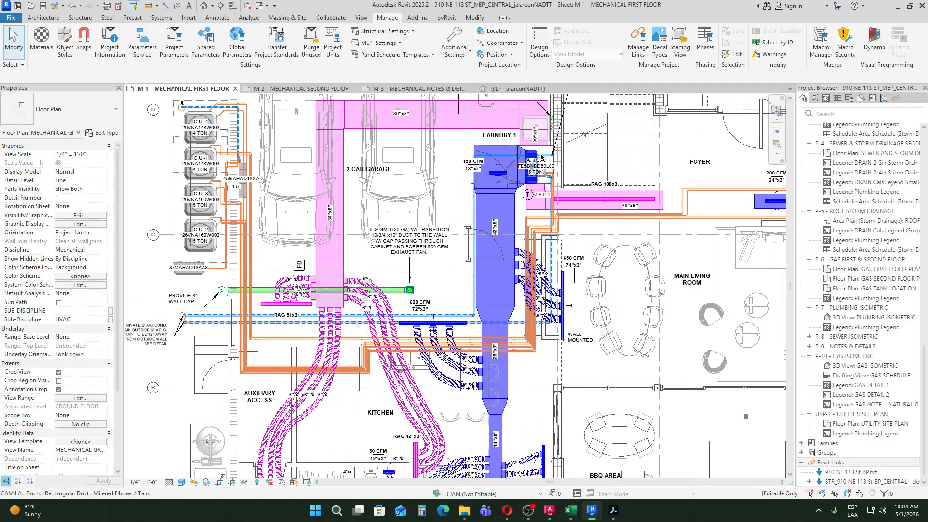
click(530, 512)
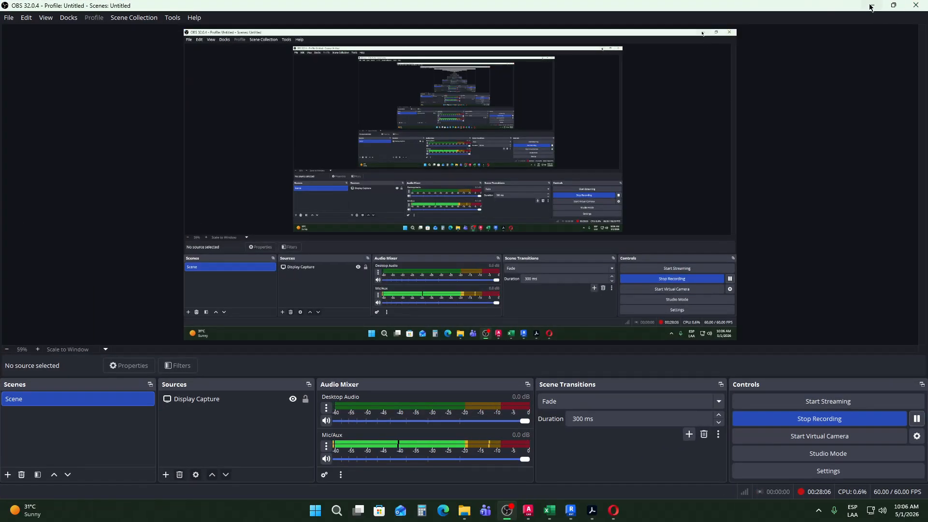
click(870, 6)
Step: Examine the A.H.U.-2 ducts, diffusers and return grilles on sheet M-1 from Laundry 1 through the kitchen to the staff room and S. Bath
middle_drag(630, 269, 629, 317)
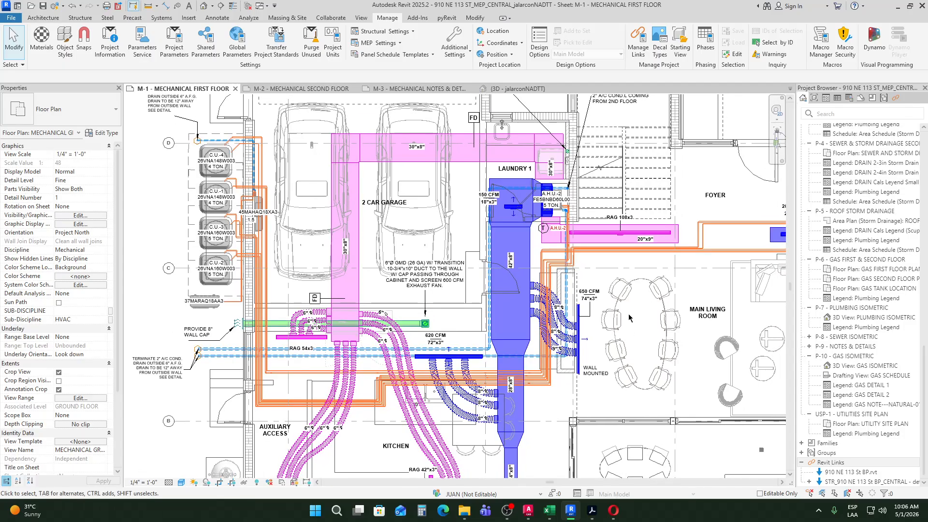
scroll(493, 196, up, 6)
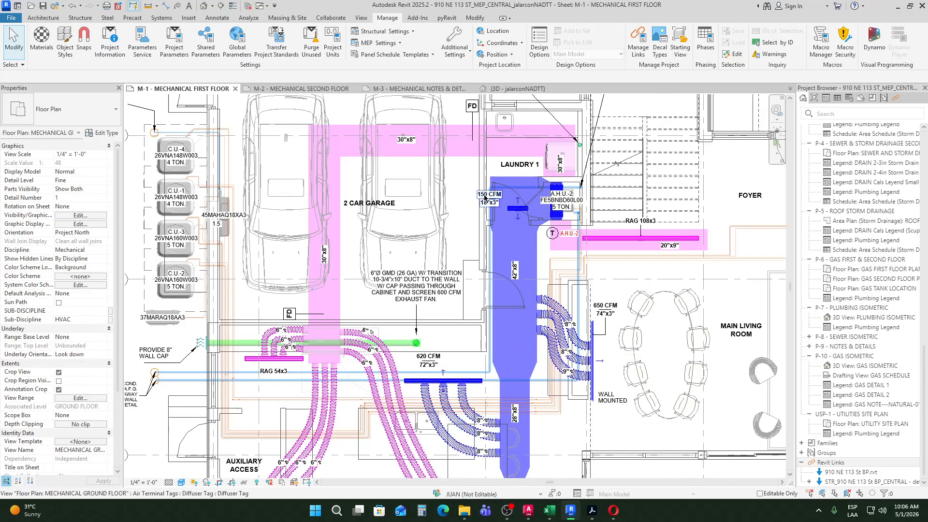
scroll(493, 196, down, 5)
middle_drag(489, 165, 590, 82)
middle_drag(453, 336, 507, 216)
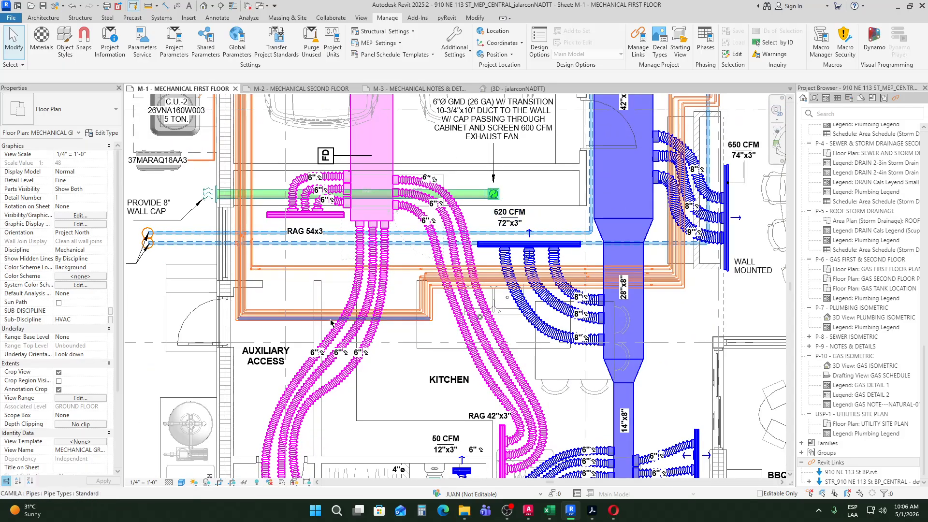
middle_drag(278, 380, 423, 307)
middle_drag(502, 379, 491, 257)
scroll(623, 213, up, 1)
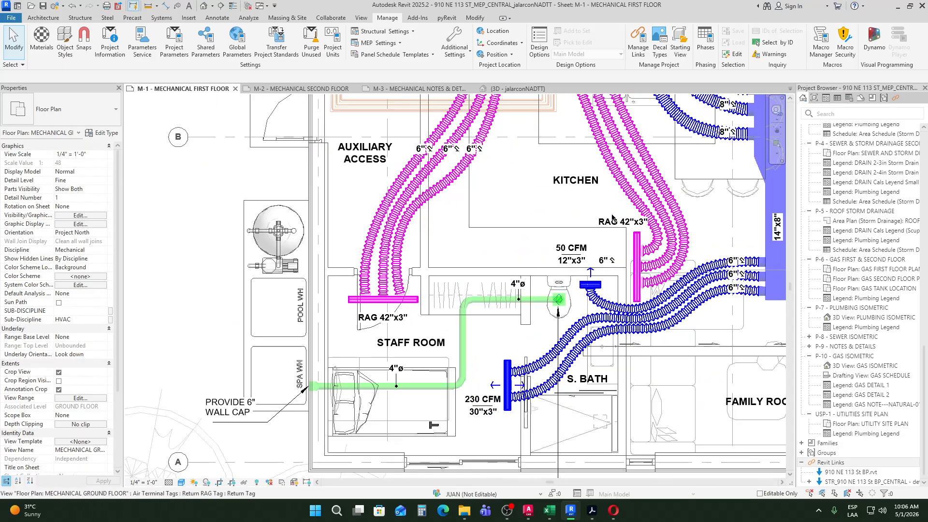
Step: Examine the A.H.U.-2 supply and return runs on sheet M-1 from the family room and kitchen back to Laundry 1
middle_drag(579, 246, 488, 302)
scroll(637, 244, down, 1)
middle_drag(636, 245, 396, 242)
scroll(396, 242, down, 2)
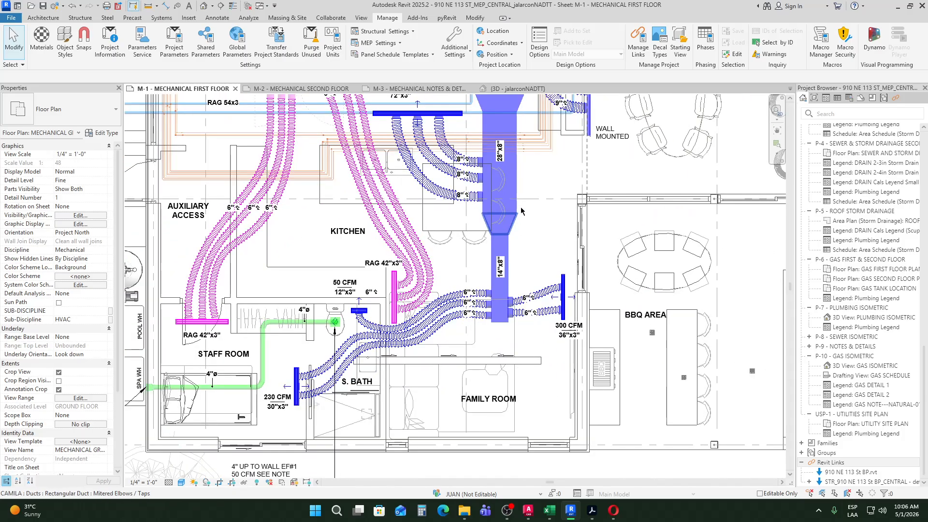
middle_drag(440, 153, 444, 329)
scroll(444, 329, up, 1)
mouse_move(483, 197)
middle_down()
mouse_move(486, 212)
mouse_move(553, 278)
middle_up()
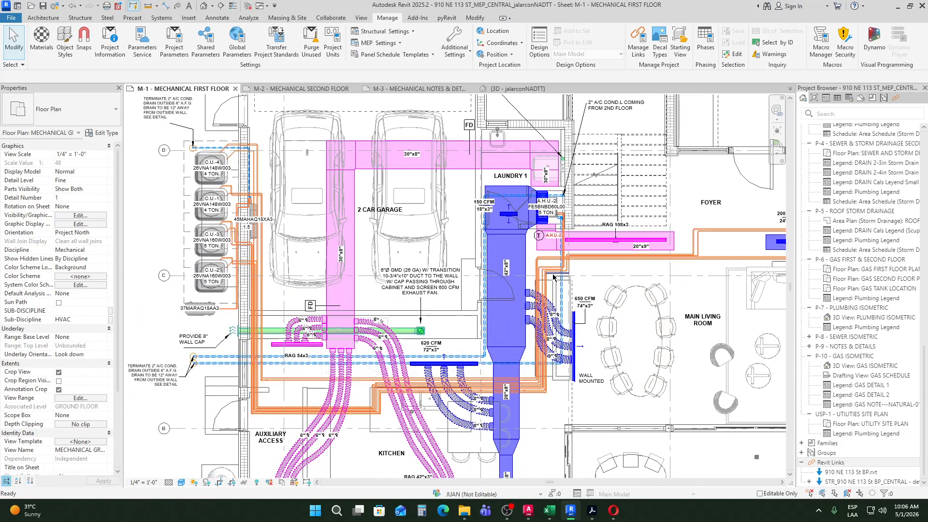
scroll(555, 208, up, 3)
Step: View the available family types and type properties of A.H.U.-2, opening the duplicate-type prompt and dismissing it without creating a type
click(556, 212)
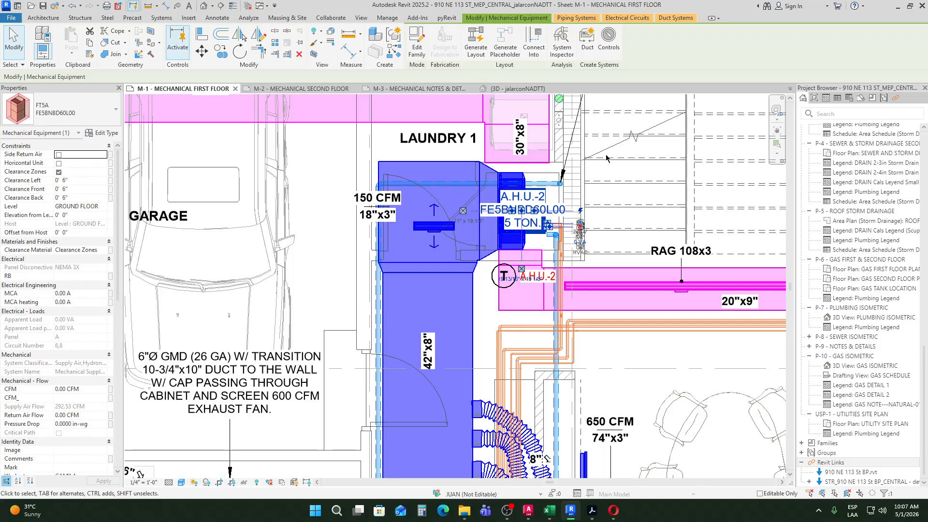
click(102, 119)
click(100, 118)
click(90, 106)
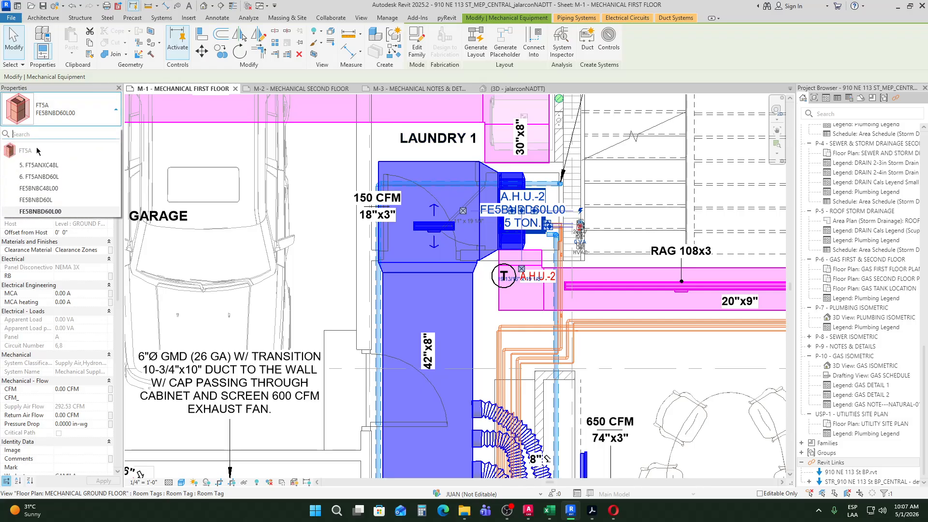
click(88, 112)
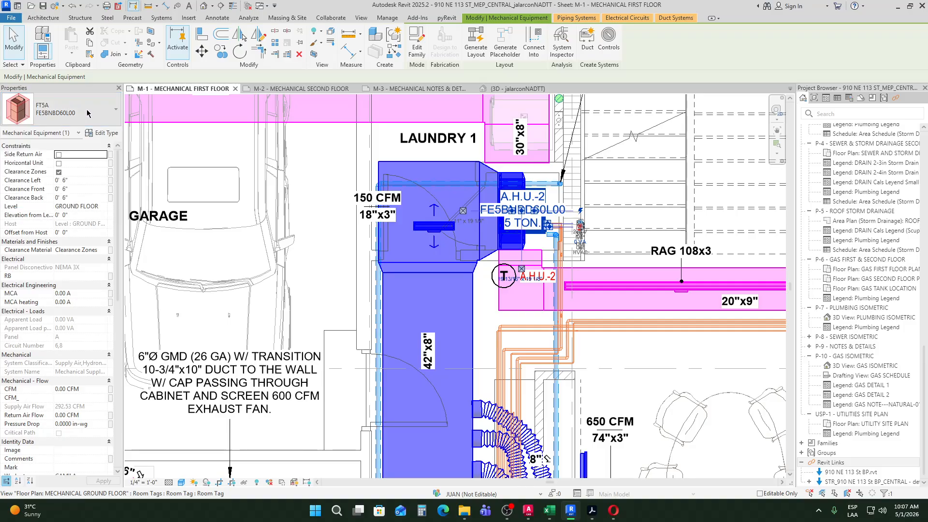
click(100, 133)
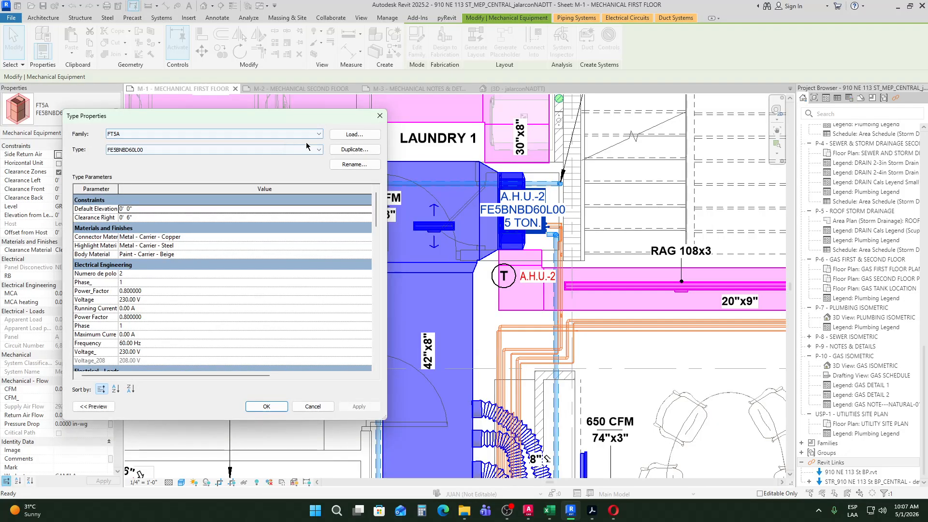
click(343, 150)
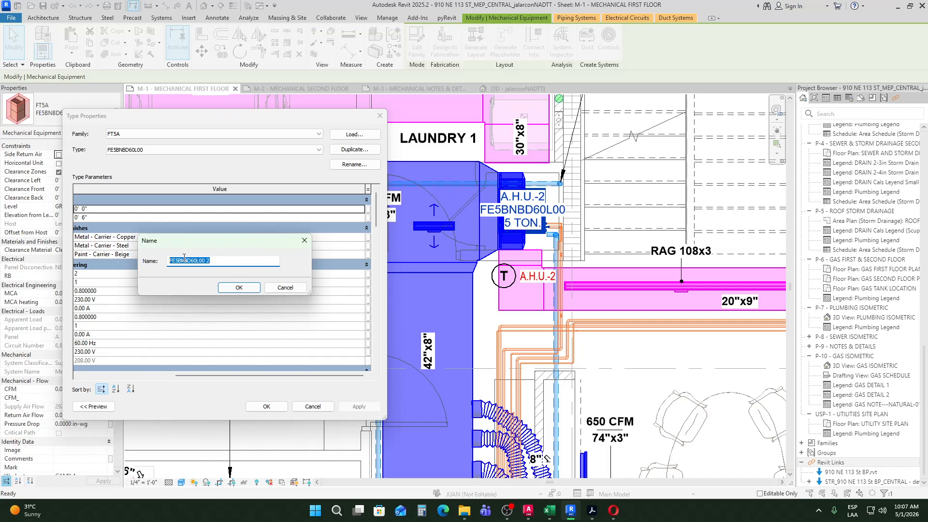
click(305, 240)
Step: Examine the electrical, dimension and cooling capacity type parameters of FE5BNBD60L00 and close them without changes
drag(281, 375, 186, 375)
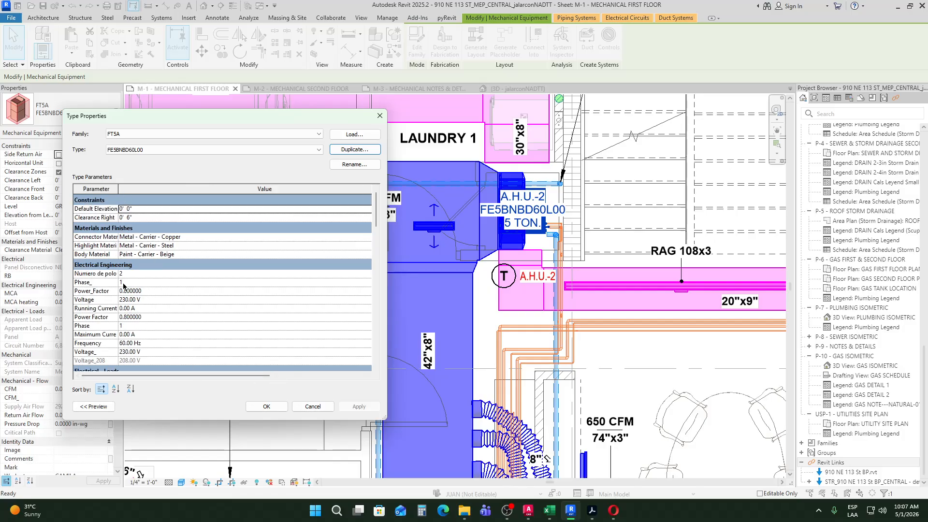
scroll(127, 286, down, 10)
scroll(130, 284, down, 7)
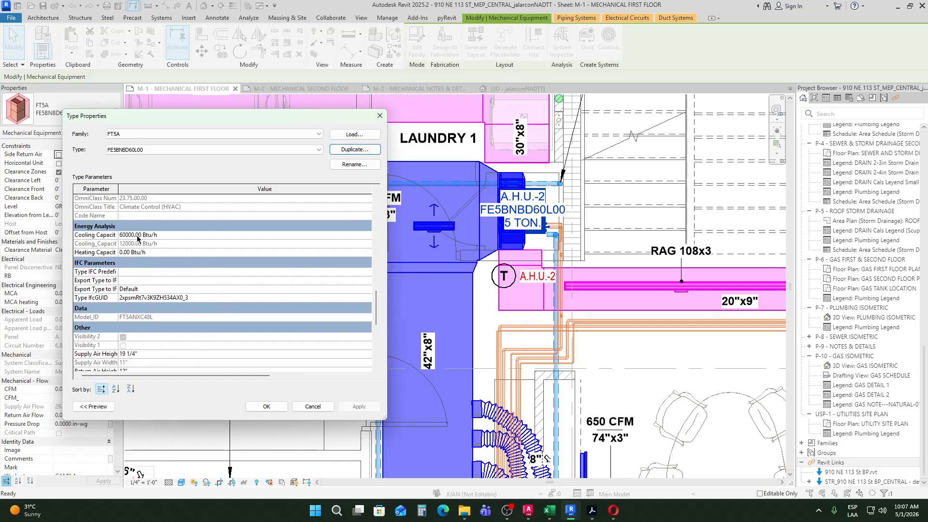
scroll(136, 237, down, 4)
scroll(137, 238, up, 12)
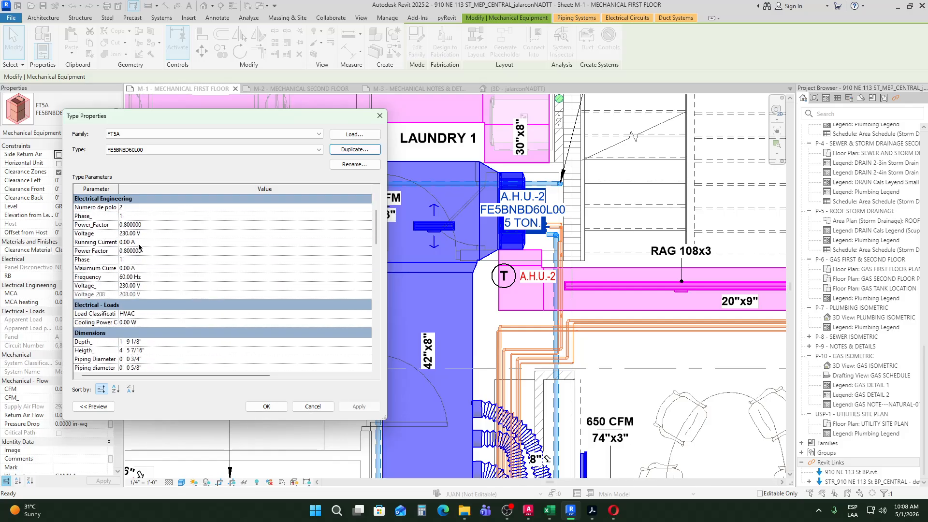
scroll(140, 248, up, 3)
scroll(136, 331, down, 2)
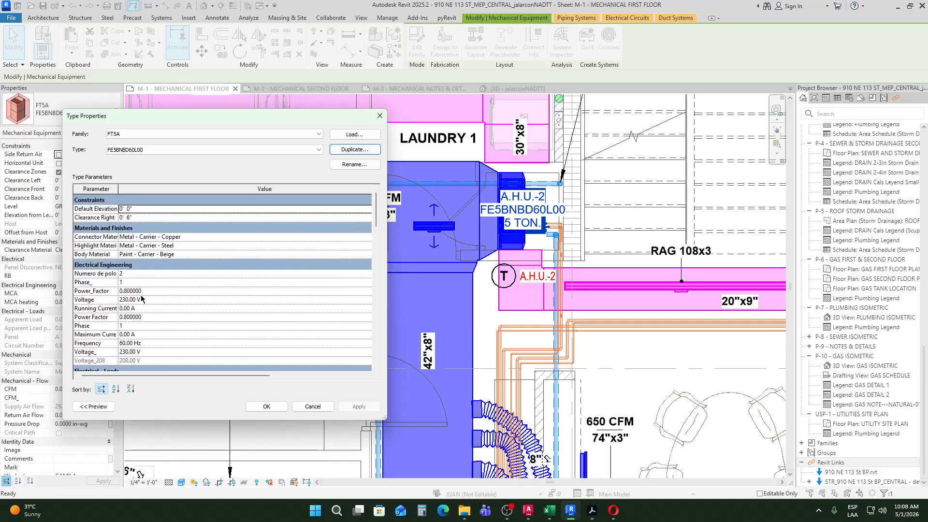
click(380, 115)
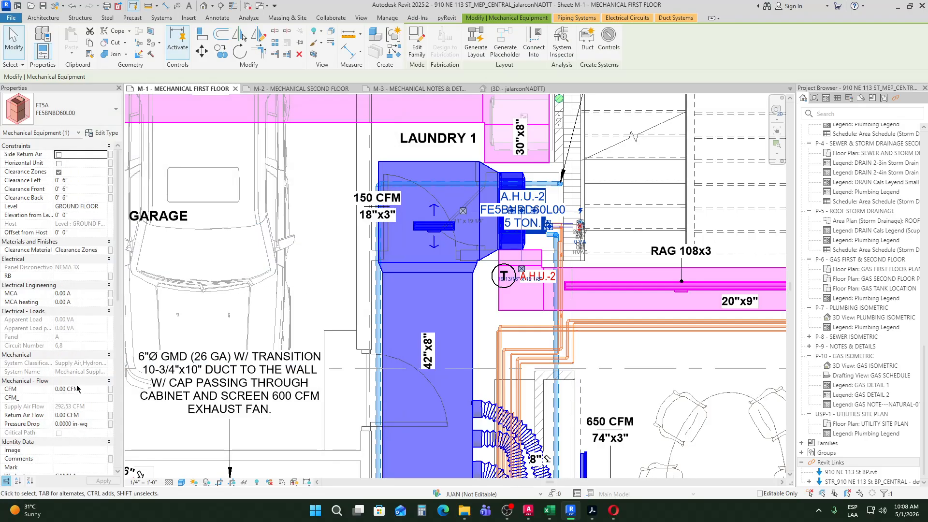
Step: Examine the A.H.U.-2 instance properties for airflow, cooling capacity, equipment ID and tonnage, deselect the unit and dismiss the save reminder
scroll(82, 396, down, 6)
scroll(83, 396, up, 7)
scroll(74, 354, down, 1)
scroll(74, 354, down, 6)
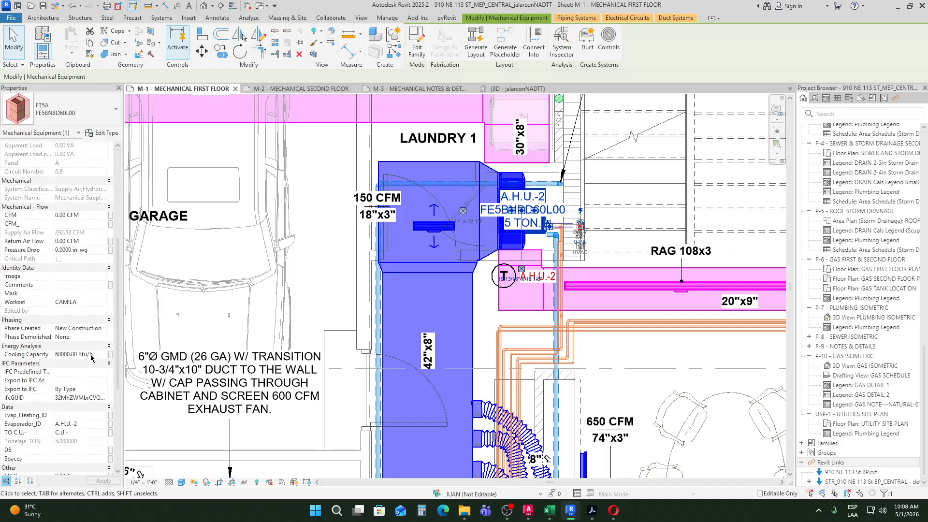
scroll(71, 387, down, 3)
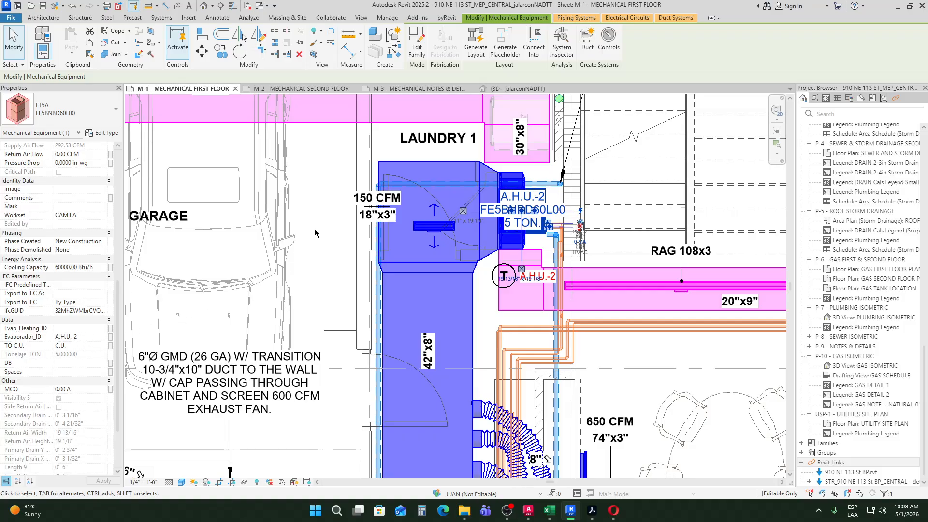
click(610, 214)
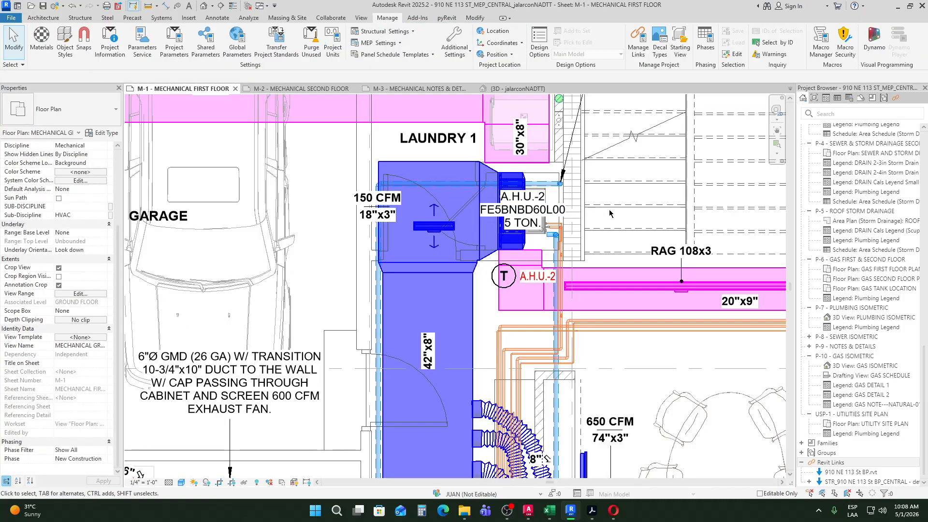
click(547, 235)
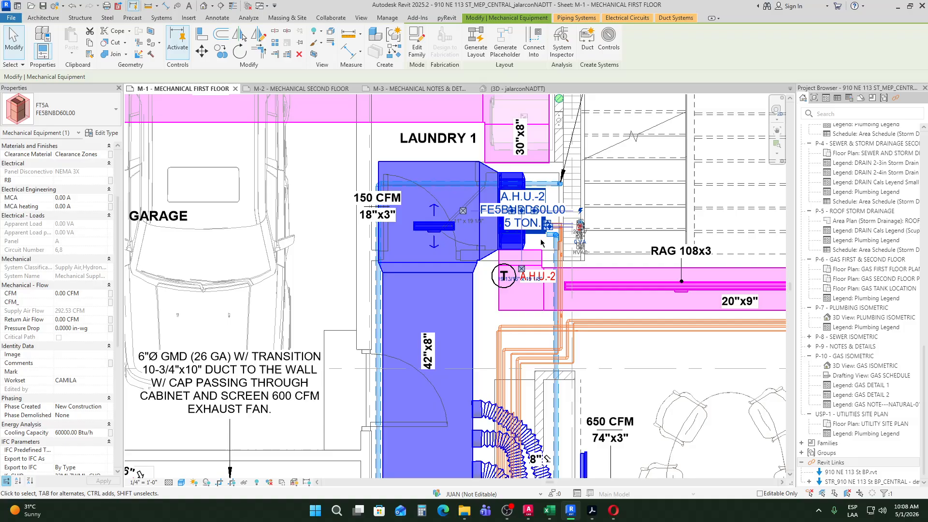
click(606, 188)
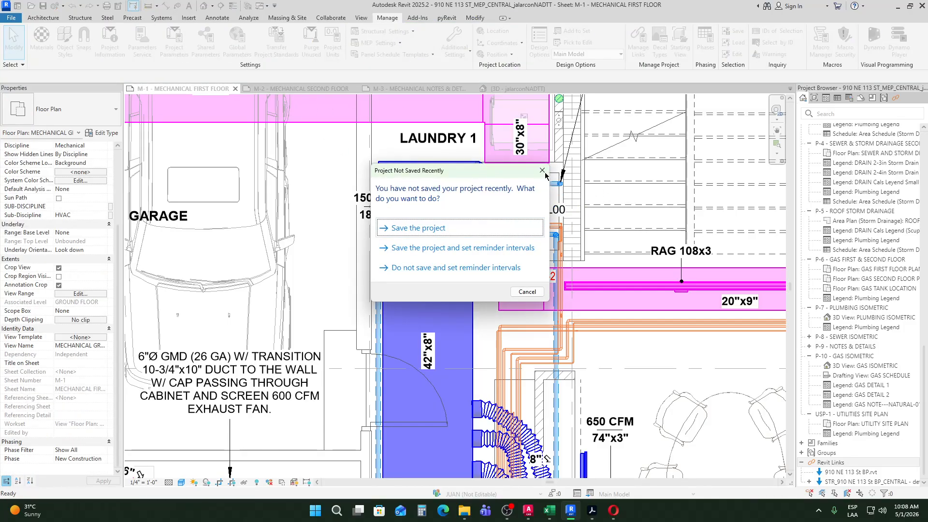
click(543, 171)
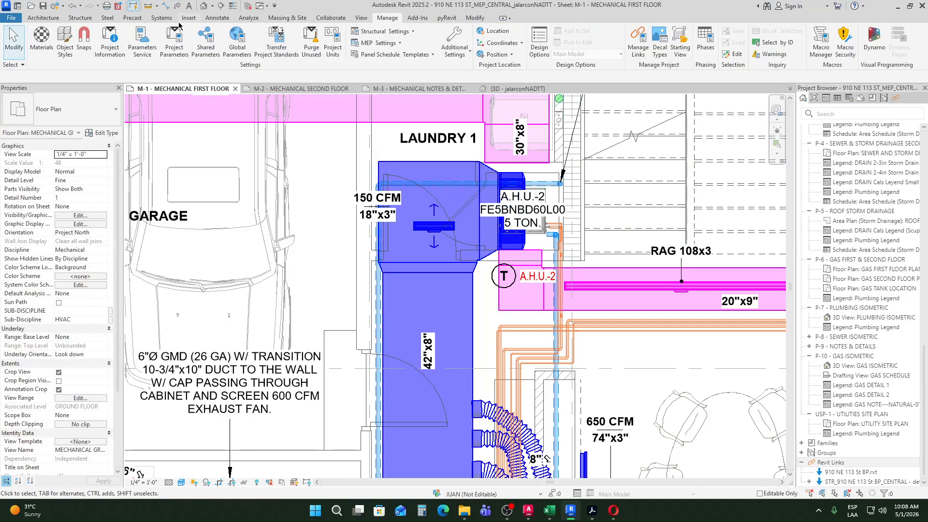
click(216, 18)
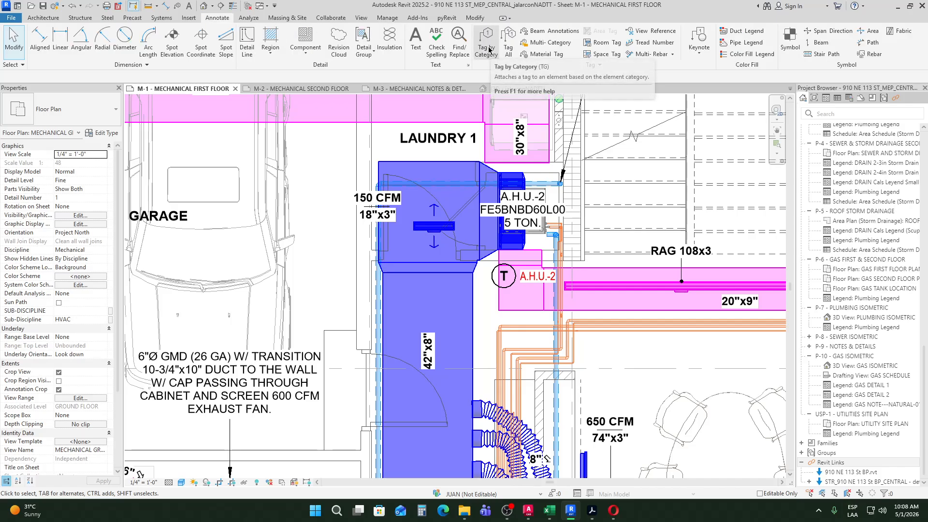
scroll(563, 203, up, 3)
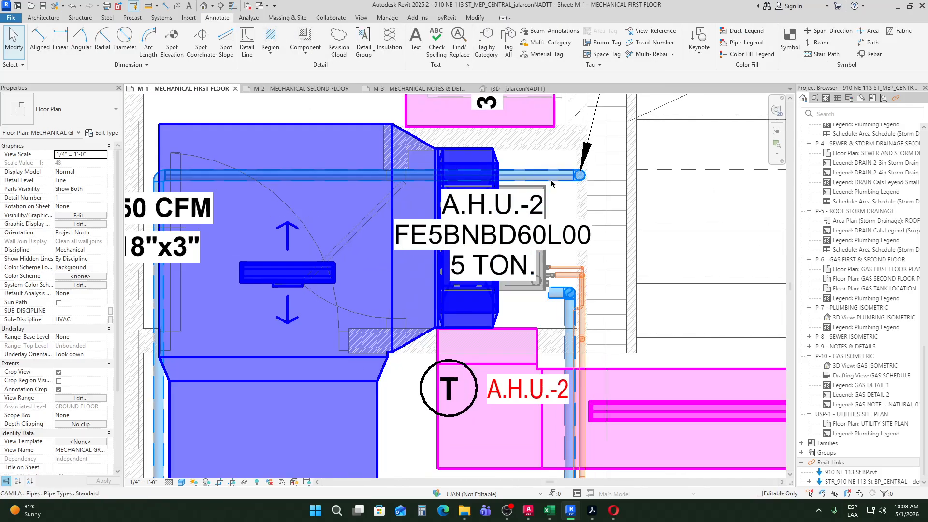
click(541, 189)
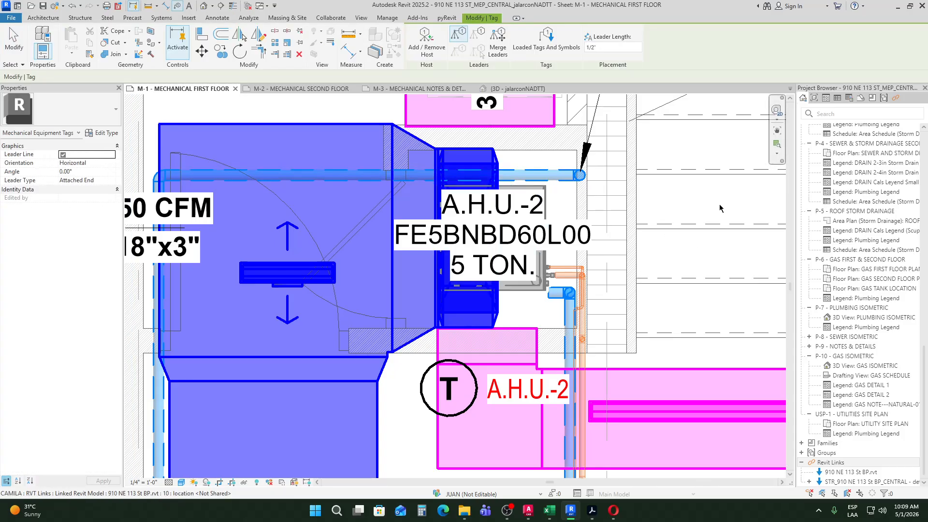
key(Escape)
Step: Tag A.H.U.-2 by category with a leader, placing the tag over the staircase beside the unit
scroll(623, 202, down, 4)
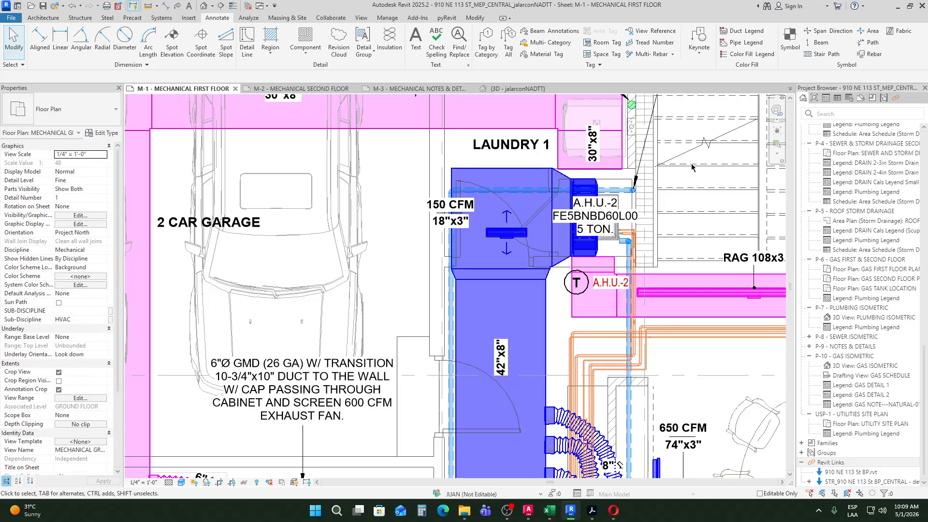
key(t)
key(g)
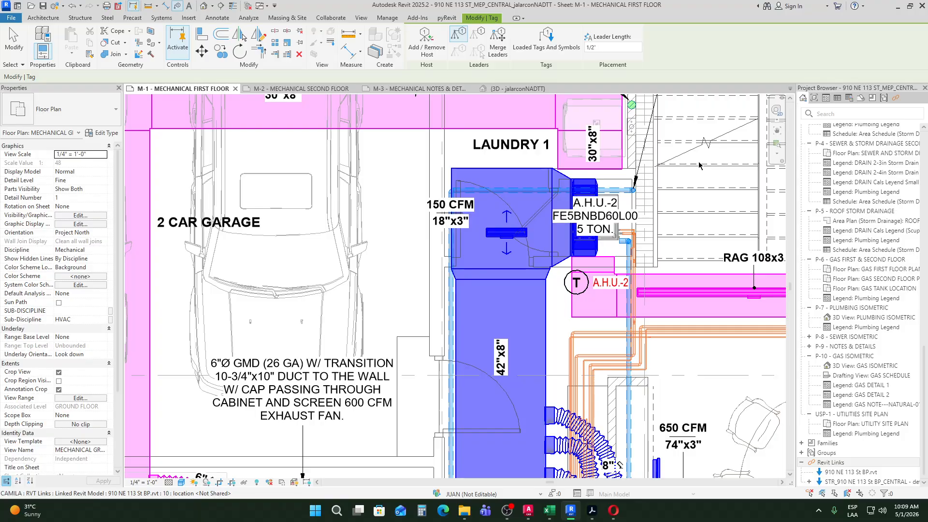
click(682, 218)
key(Escape)
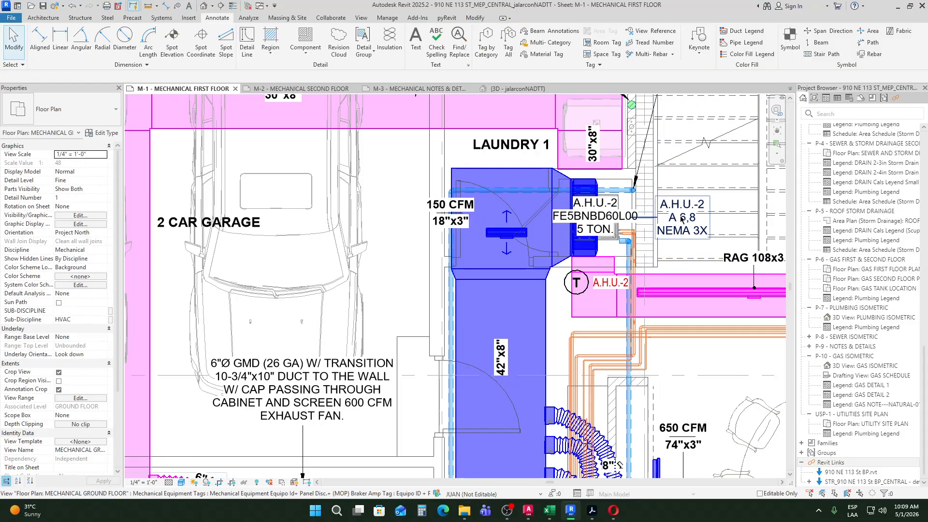
Step: Change the new A.H.U.-2 tag to Mechanical Equipment Tag, and switch it to the Mechanical Equipment ID Tag type
click(682, 218)
click(116, 109)
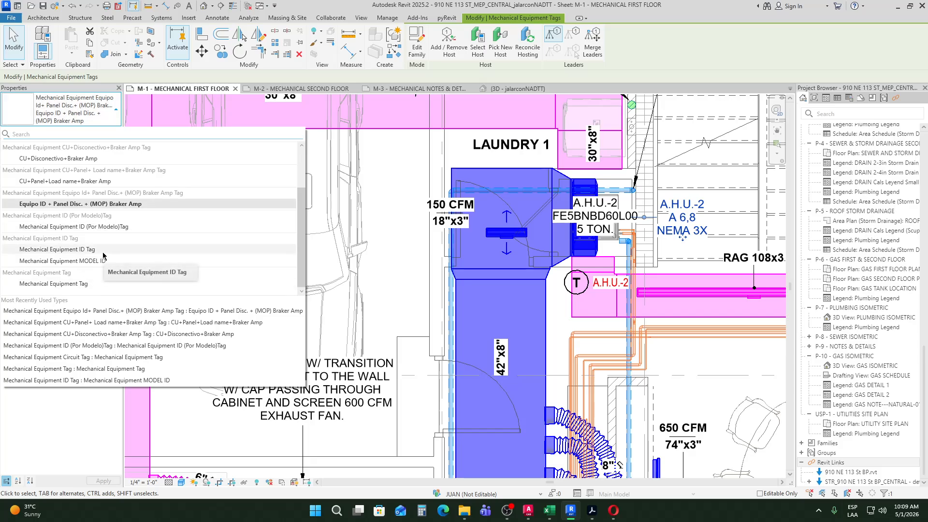
click(107, 284)
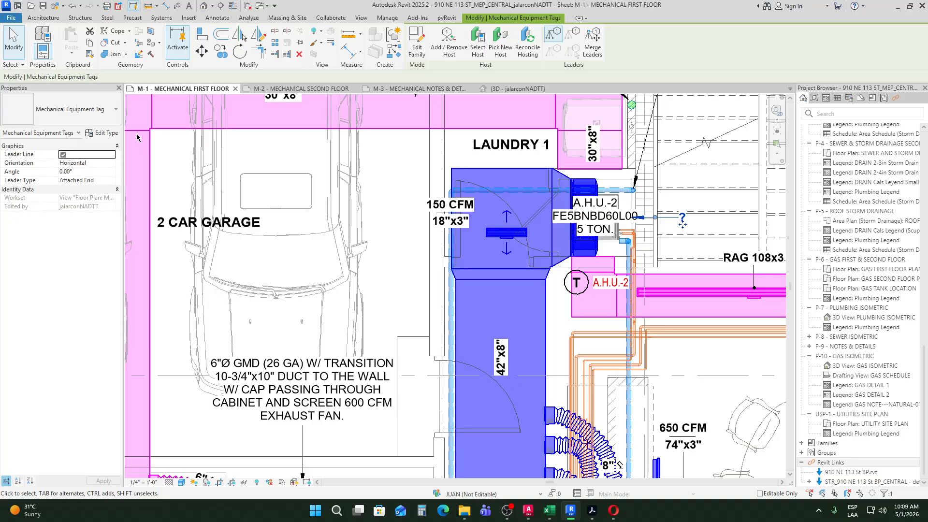
click(116, 109)
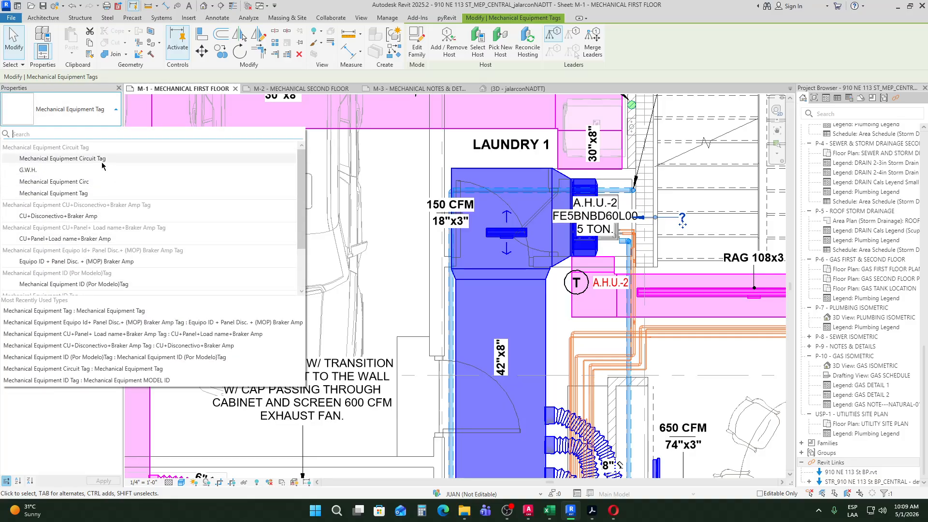
scroll(100, 236, down, 1)
scroll(100, 236, down, 1)
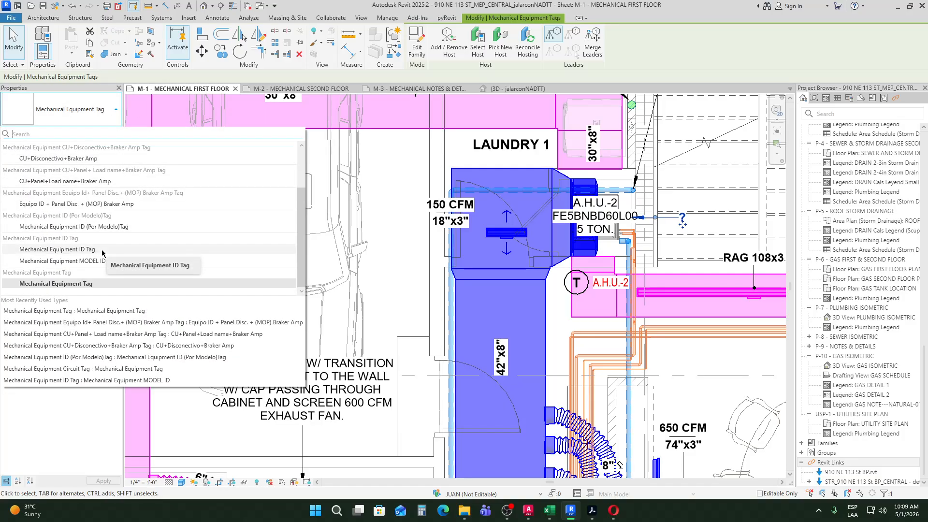
click(98, 251)
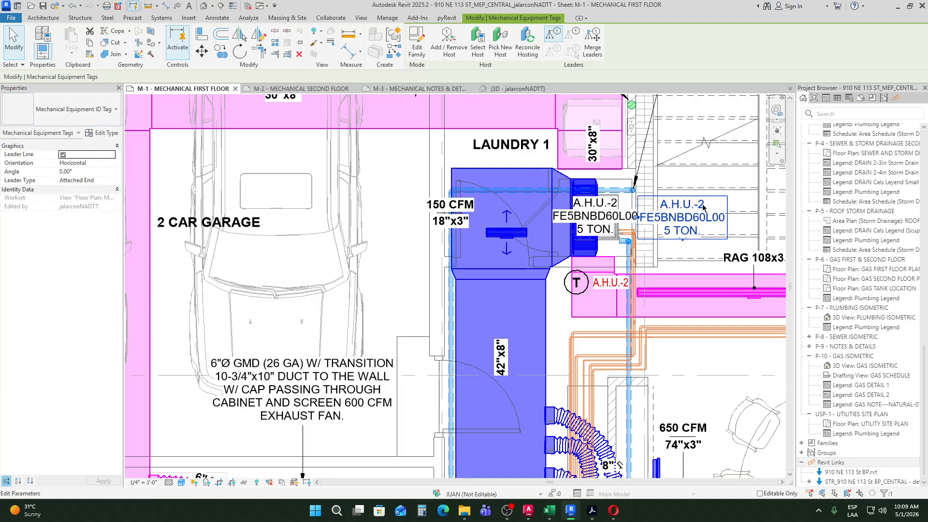
key(Escape)
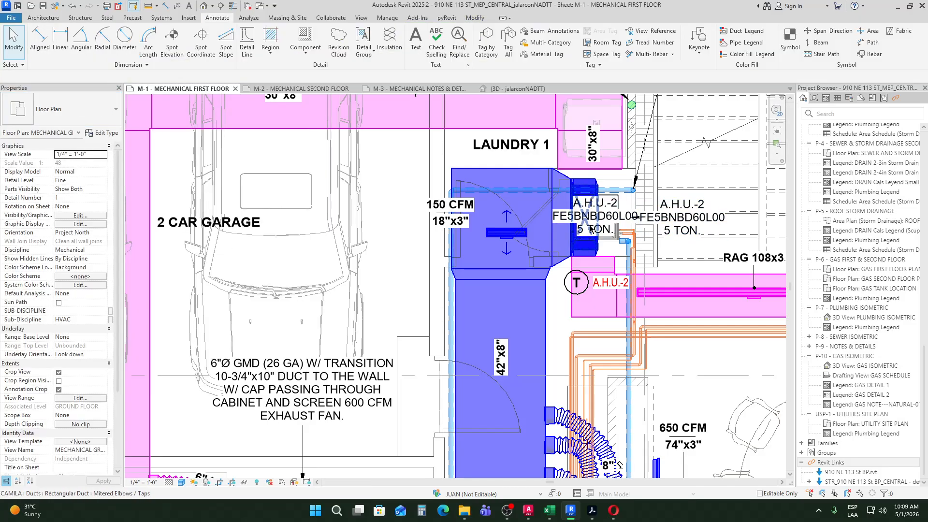
Step: Delete the extra A.H.U.-2 tag beside the staircase and return to the view of the unit and its ducts
click(684, 228)
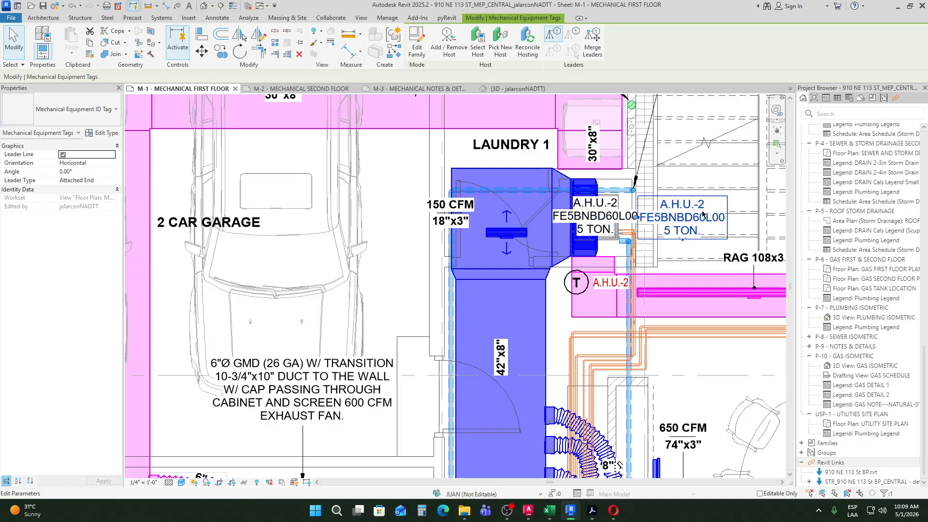
click(719, 180)
click(699, 210)
key(Escape)
scroll(626, 212, down, 3)
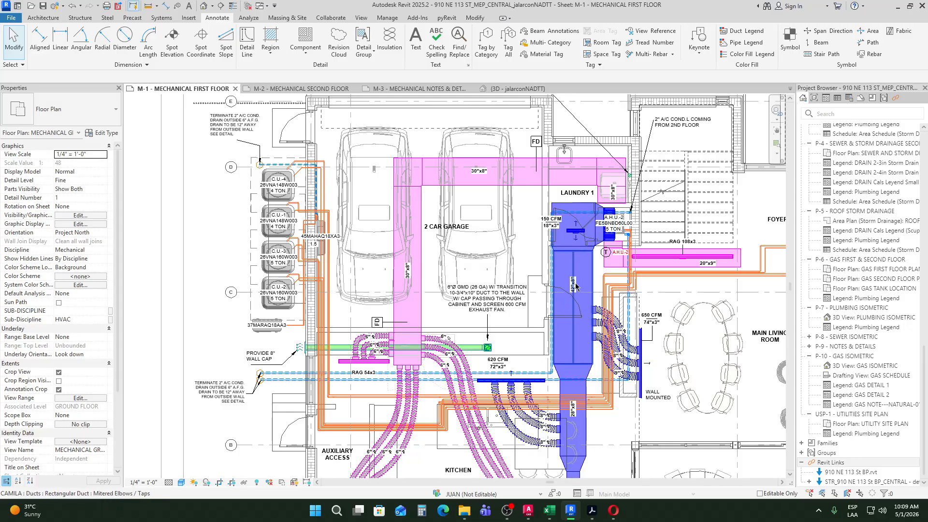
scroll(579, 265, up, 2)
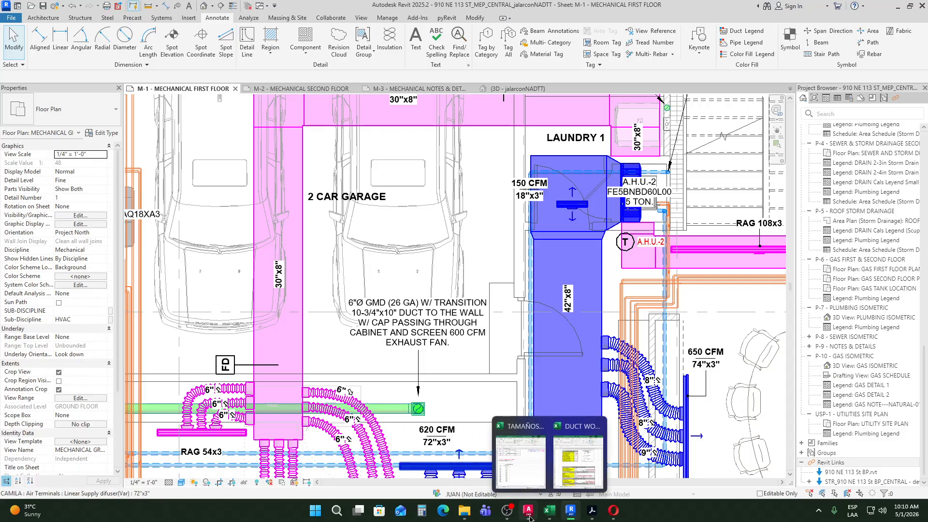
Step: Switch to the Opera browser and run an image search for "ductulator online" in a new tab
click(613, 510)
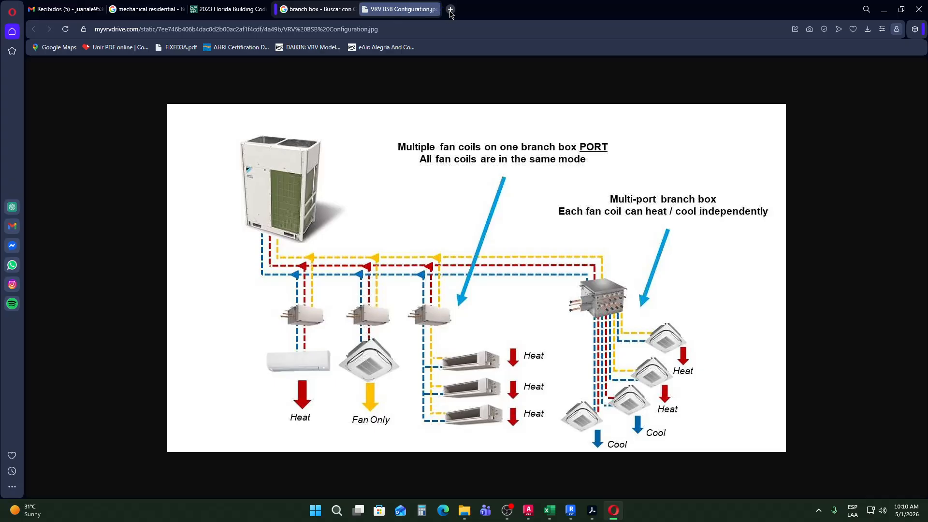
click(450, 12)
text(ductulat)
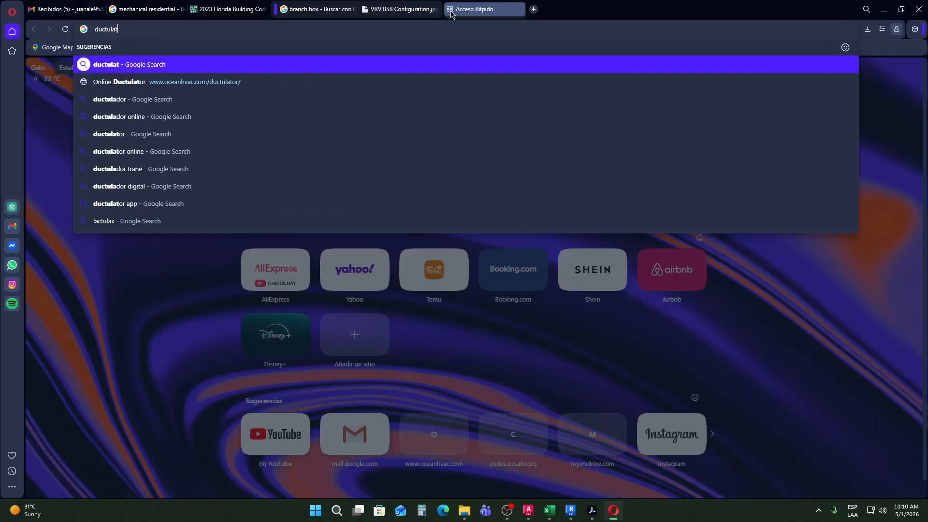
text(or)
key(Down)
key(Down)
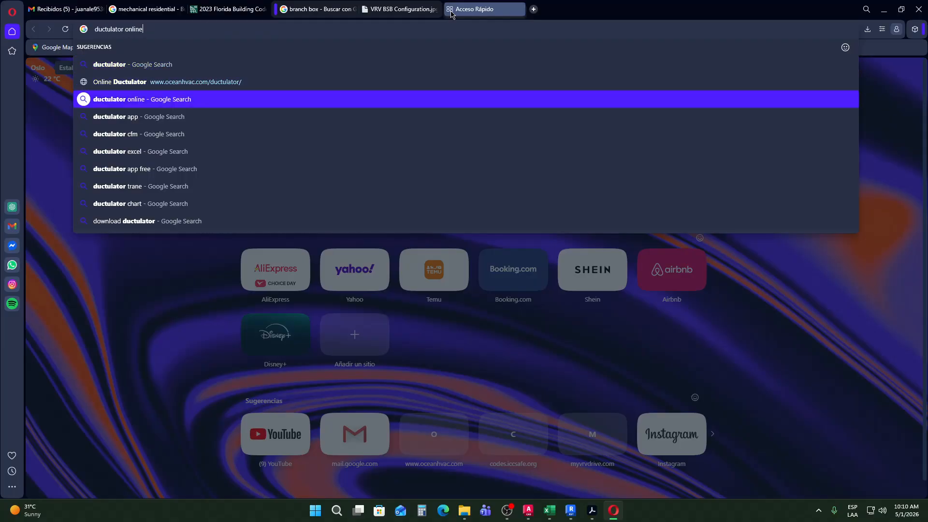
key(Return)
click(213, 111)
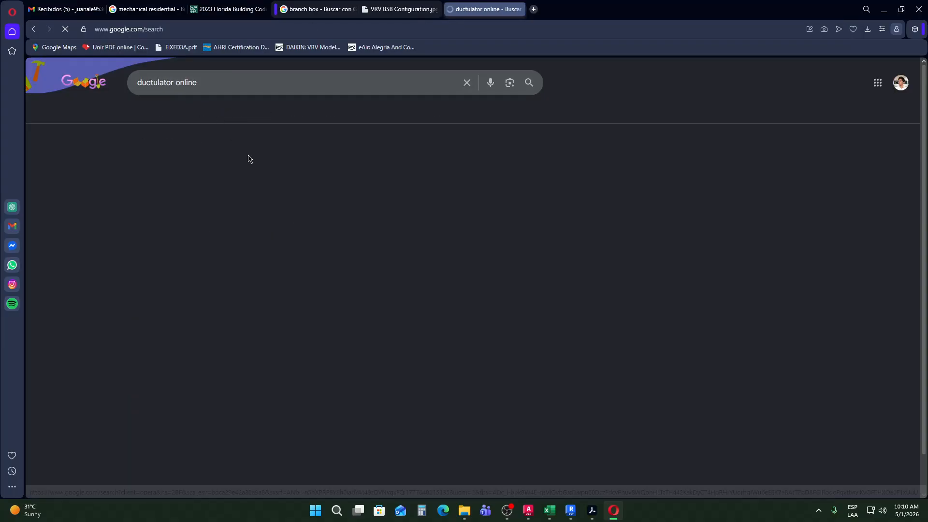
Step: Find the AtHomePrep Trane Ductulator among the image results and examine its air duct calculator dial in the preview
drag(197, 83, 188, 83)
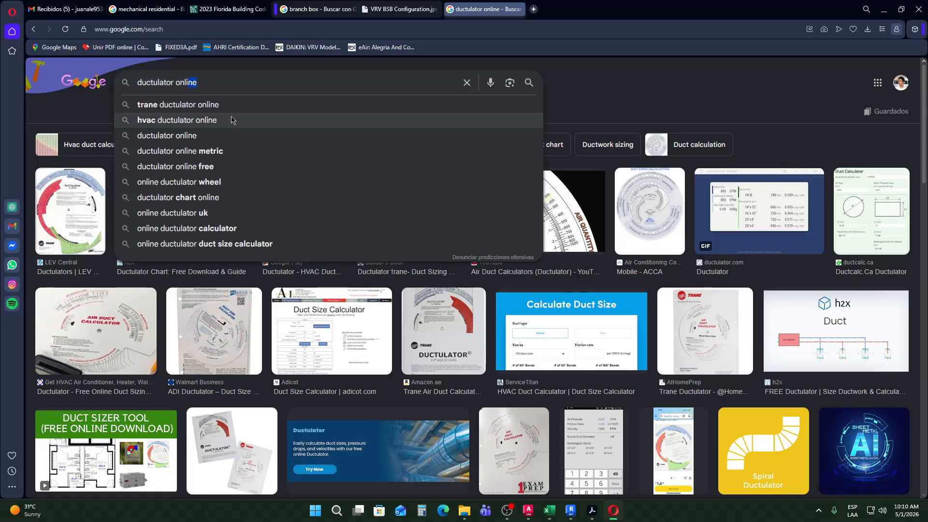
click(684, 86)
scroll(696, 145, down, 5)
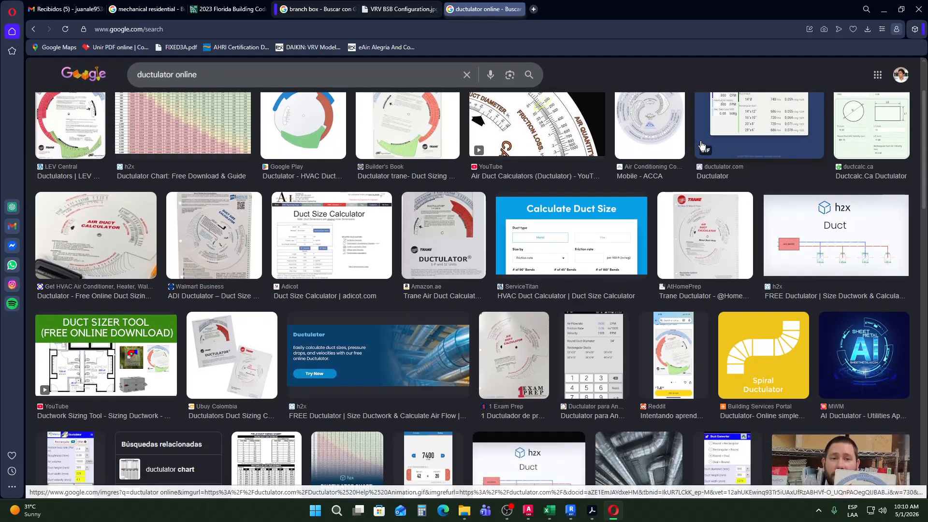
click(725, 213)
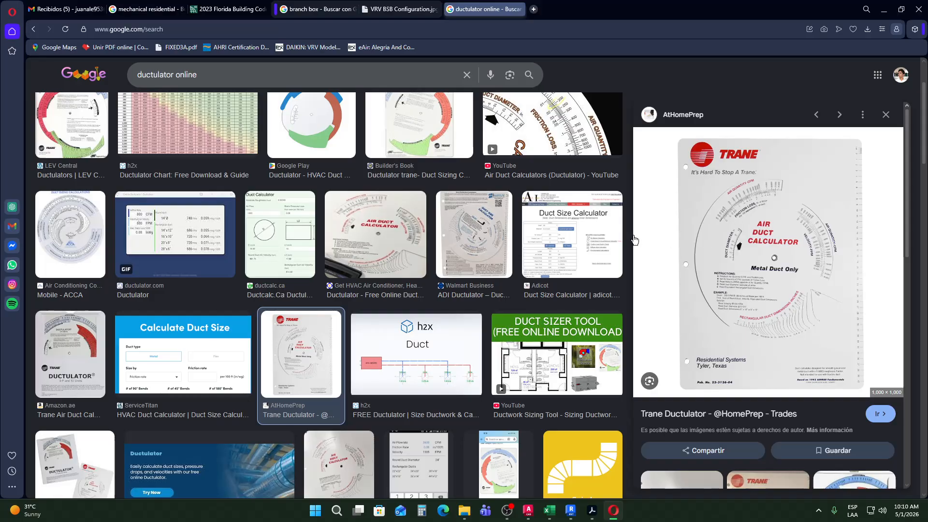
scroll(484, 242, down, 4)
scroll(447, 248, up, 5)
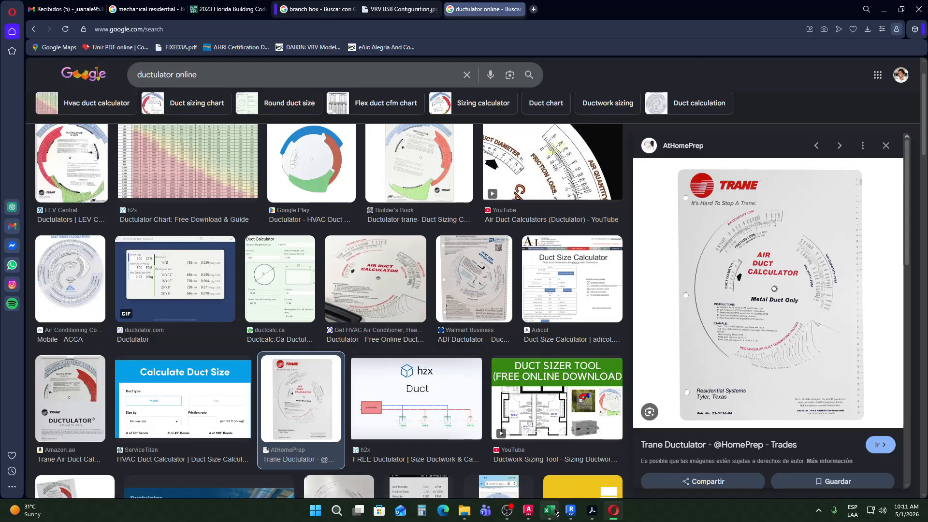
Step: Switch to the duct work calculation workbook in Excel, review the SUPPLY sheet's entry data and duct calculations, and close its window
mouse_move(550, 509)
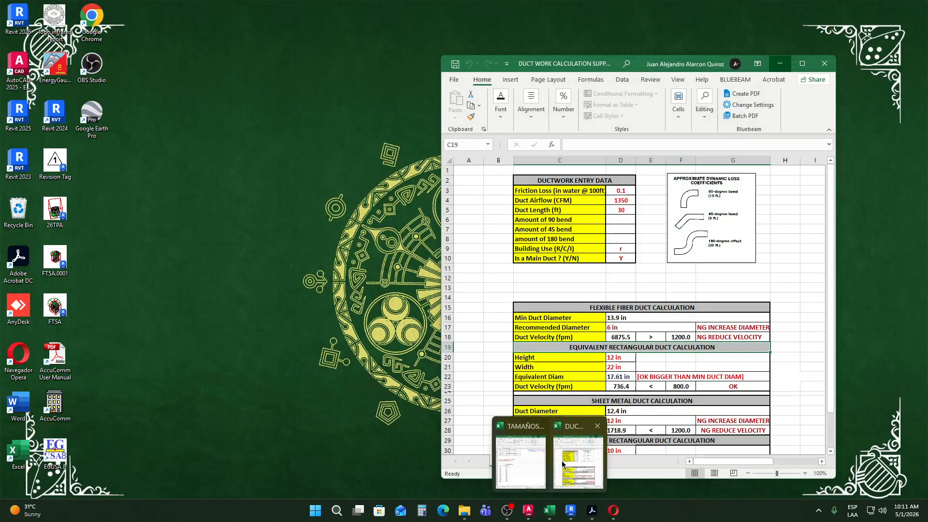
click(578, 459)
scroll(649, 247, down, 1)
scroll(648, 248, up, 1)
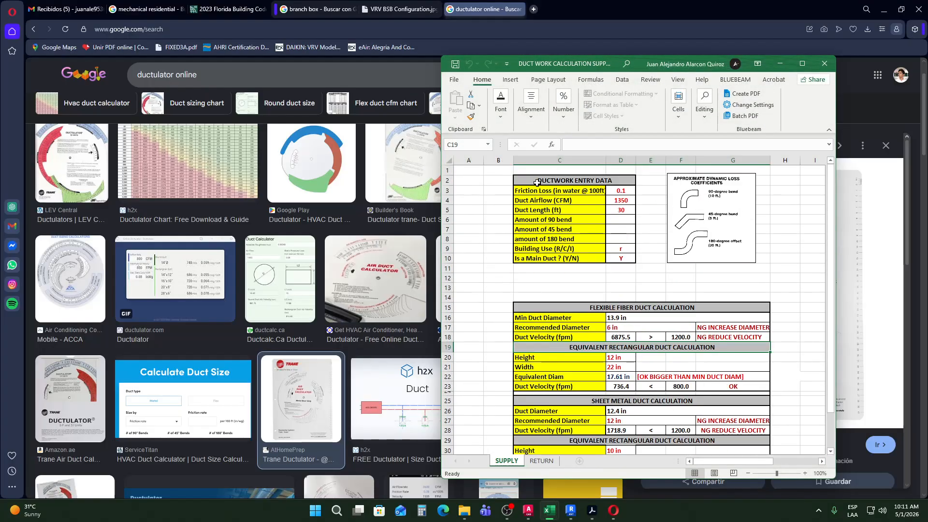
click(822, 63)
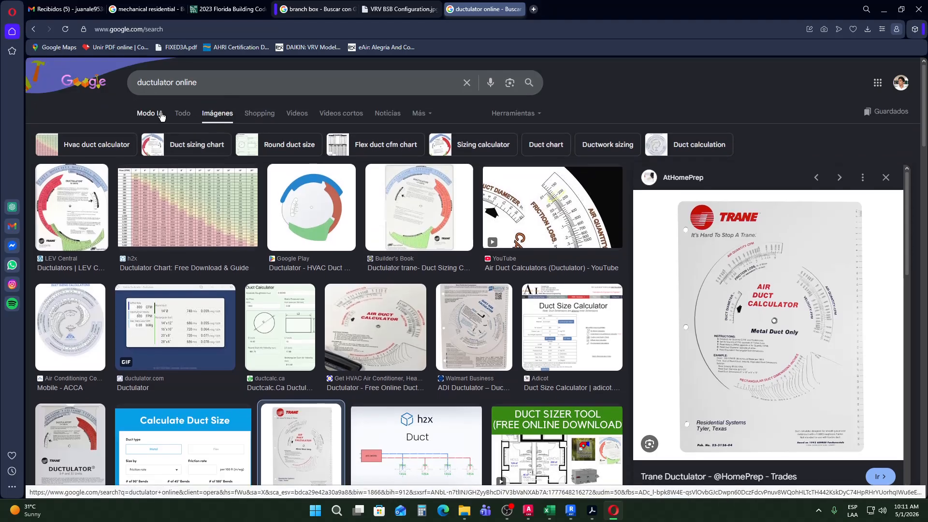
Step: Show all web results for "ductulator online" and open the OceanHVAC Online Ductulator
click(179, 116)
click(34, 30)
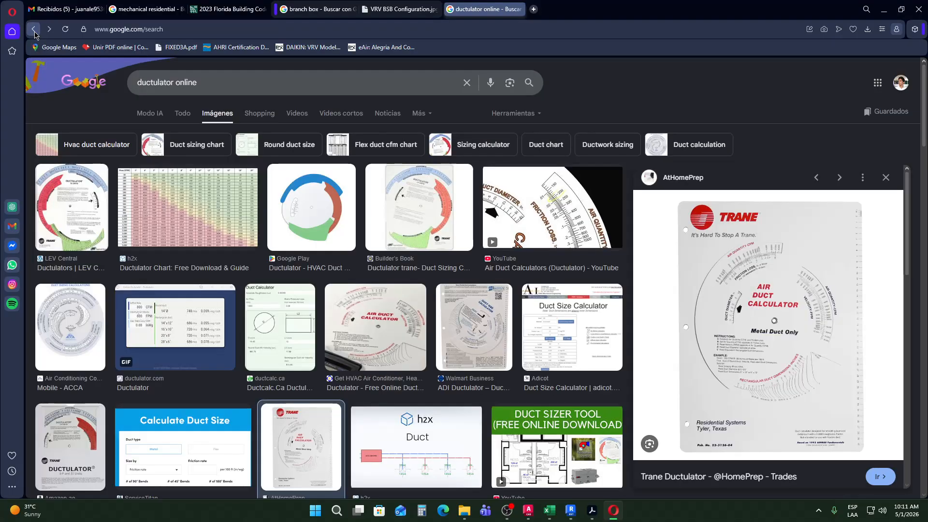
click(175, 116)
click(179, 257)
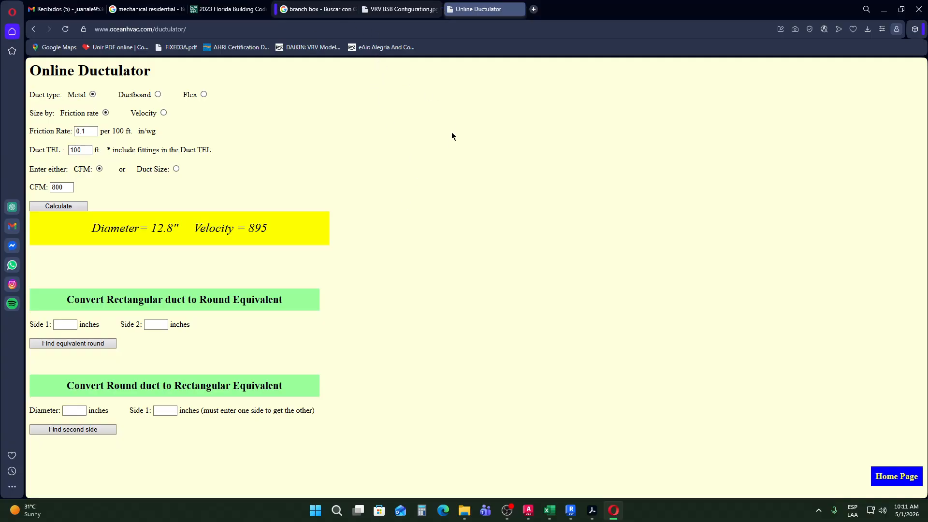
Step: Look at the 2023 Florida Building Code page and the mechanical first floor plan in Revit, and return to the online ductulator
click(228, 9)
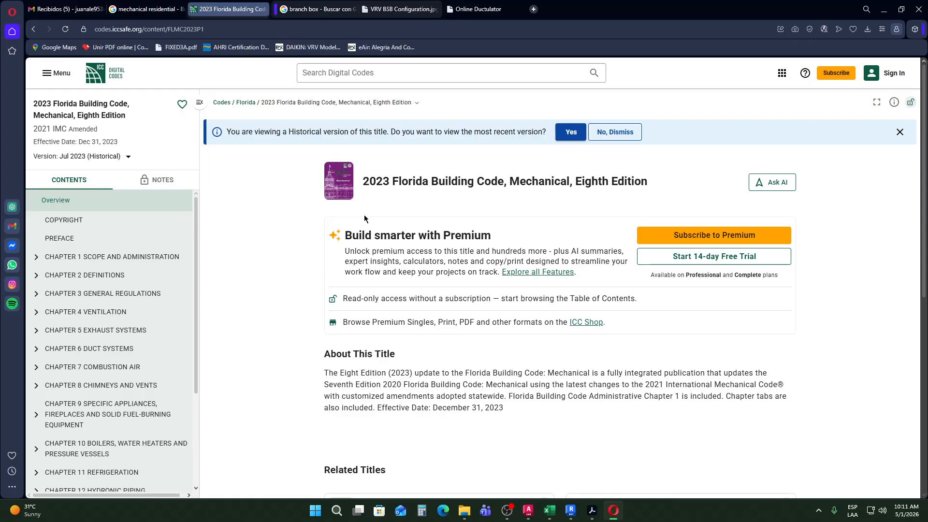
click(468, 5)
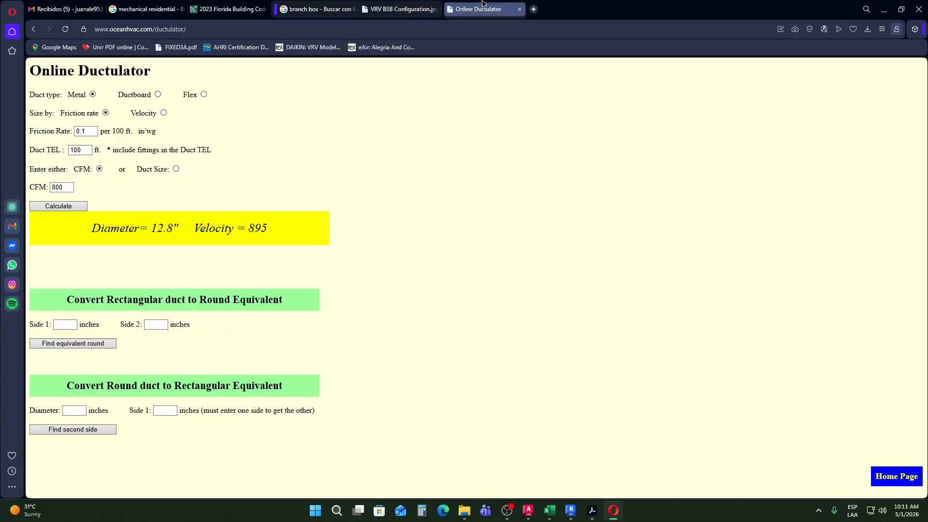
click(884, 9)
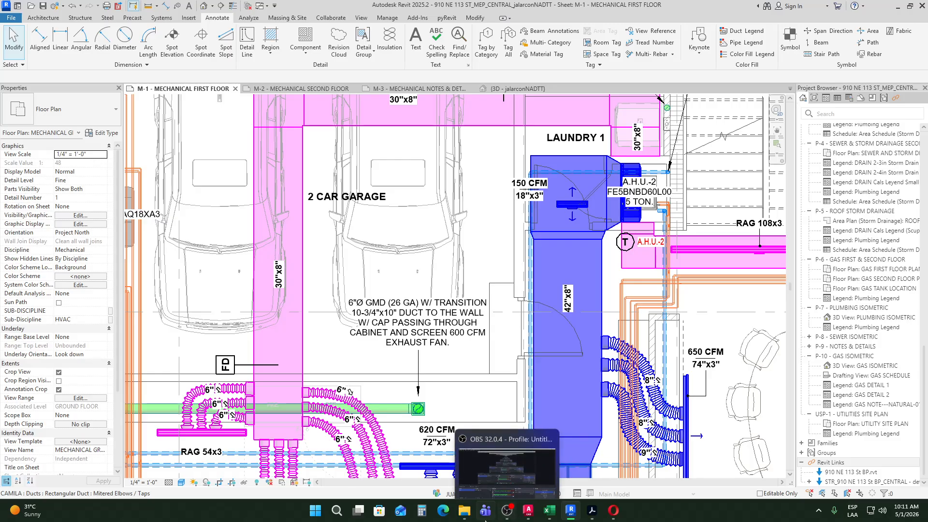
click(613, 510)
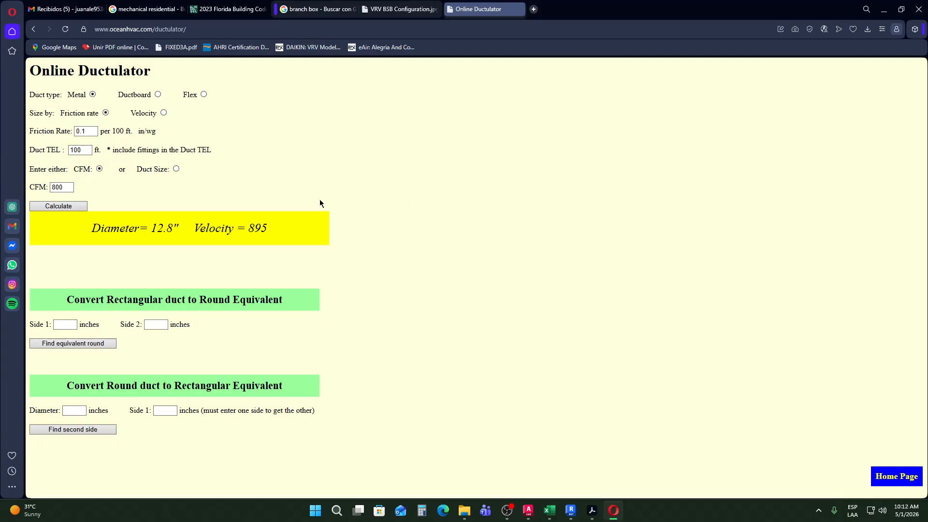
Step: Look over the online-ductulator.com HVAC Duct Calculator, go back to the search results and browse the other ductulators listed
click(33, 29)
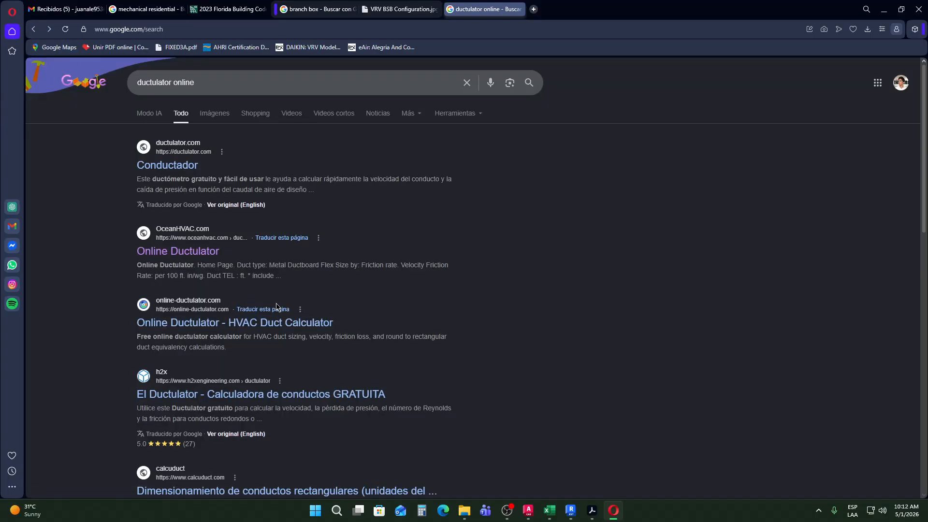
click(300, 323)
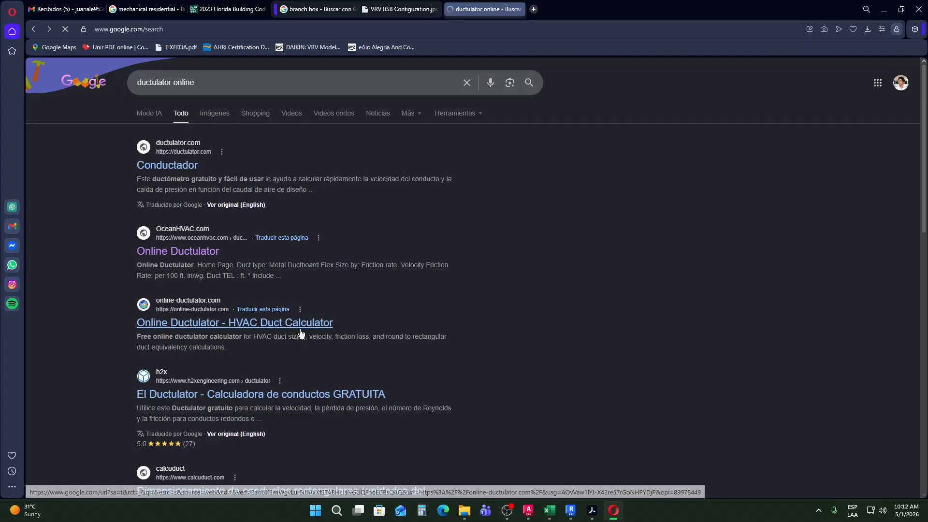
scroll(300, 331, down, 8)
scroll(233, 273, up, 8)
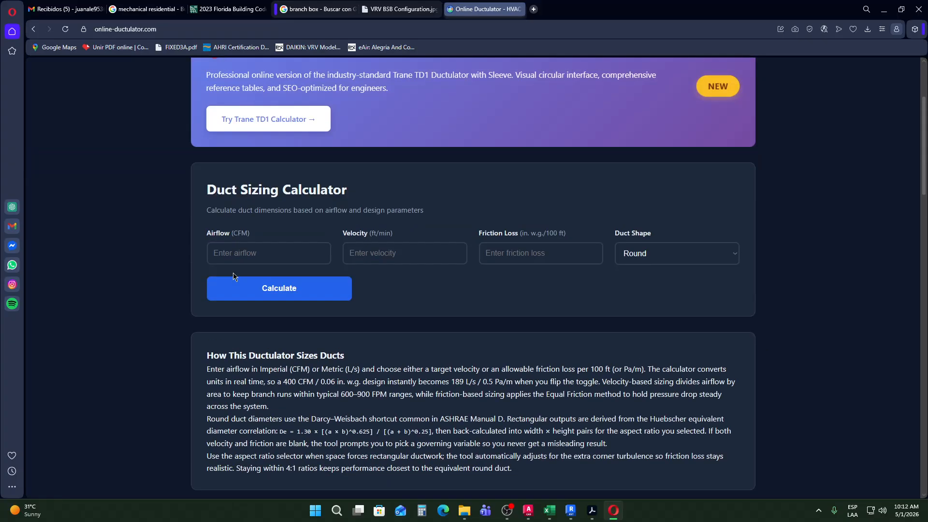
key(alt+Left)
scroll(268, 384, down, 5)
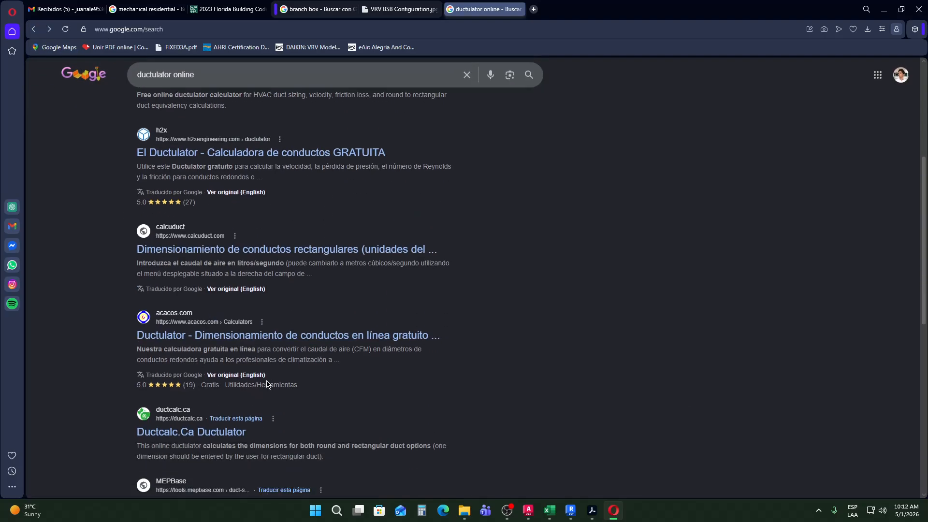
scroll(269, 448, down, 3)
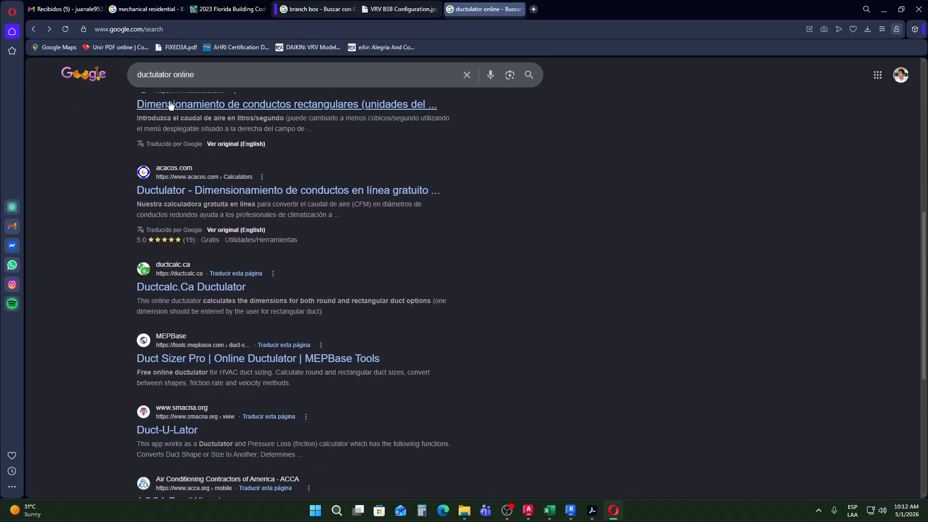
Step: Refine the web search to "analog ductulator online"
click(138, 74)
text(ana)
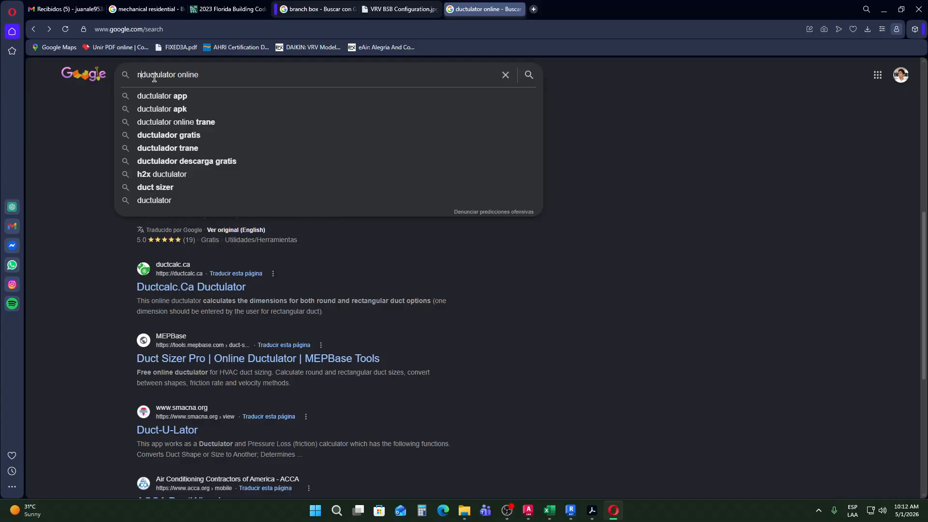
text(log)
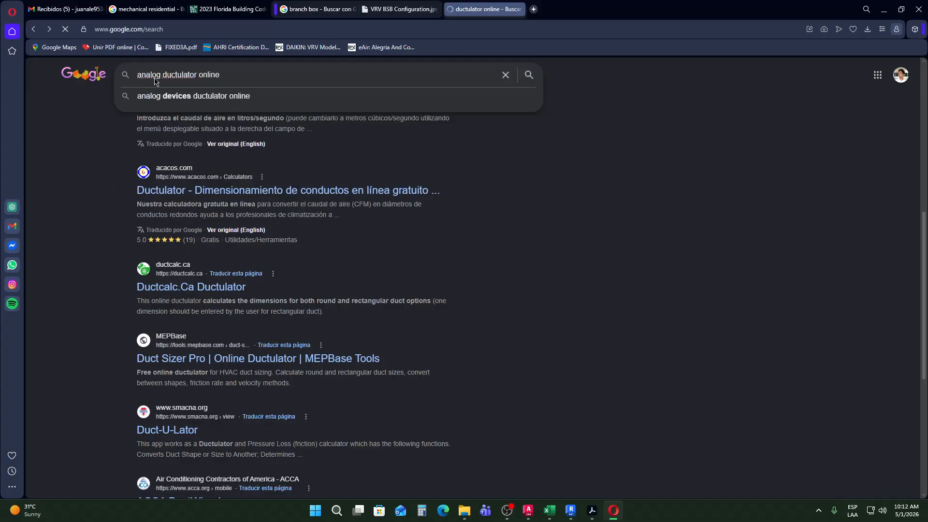
key(Return)
Step: Open the acacos.com duct sizing calculator and review its round duct instructions and CFM duct size table
click(181, 191)
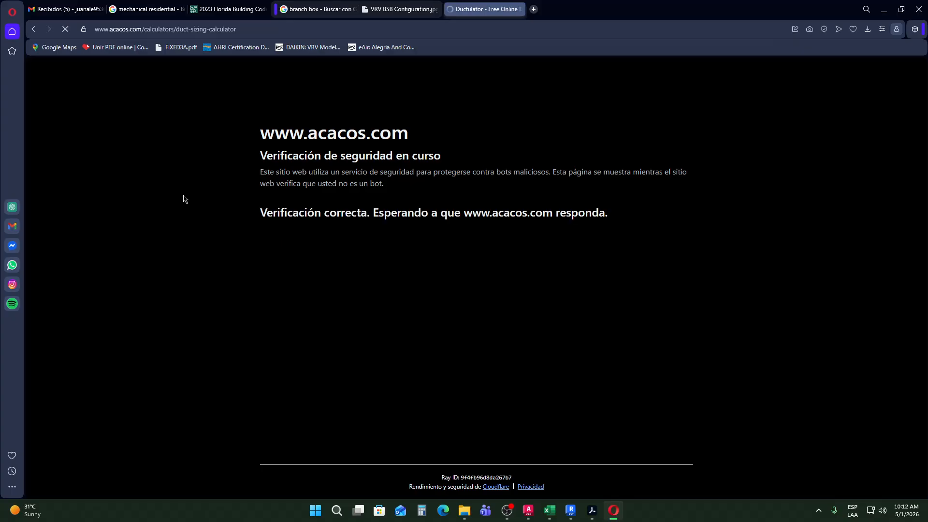
scroll(337, 271, down, 10)
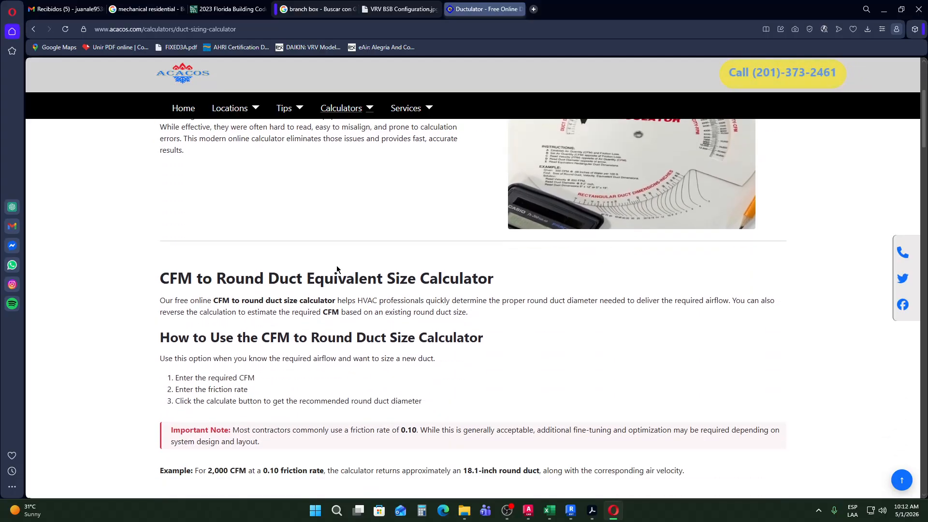
scroll(337, 269, down, 20)
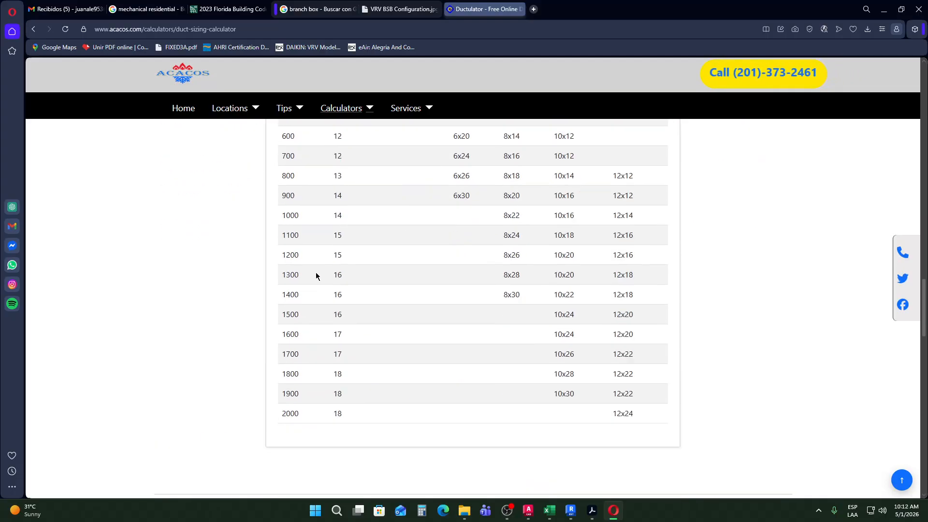
scroll(295, 300, up, 7)
scroll(294, 299, up, 20)
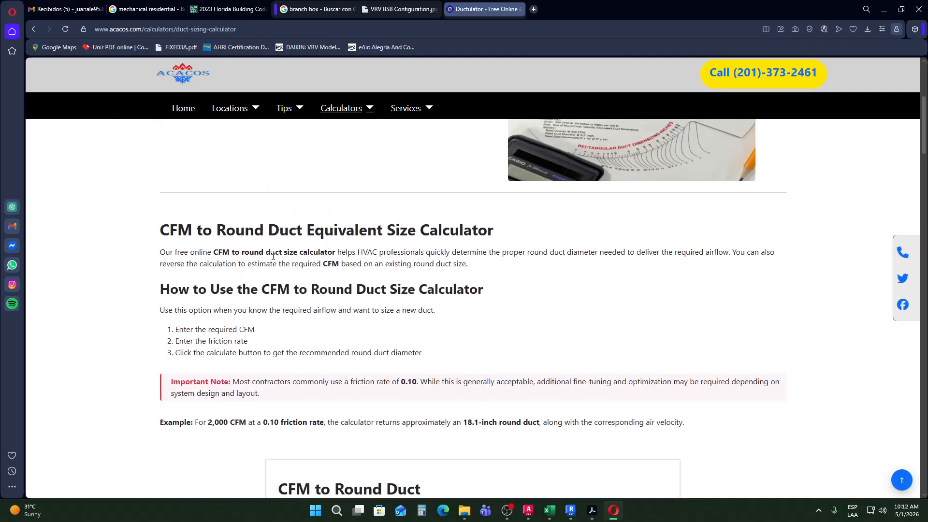
Step: Leave the acacos.com calculator and reopen the OceanHVAC Online Ductulator from the search results
click(34, 30)
click(46, 30)
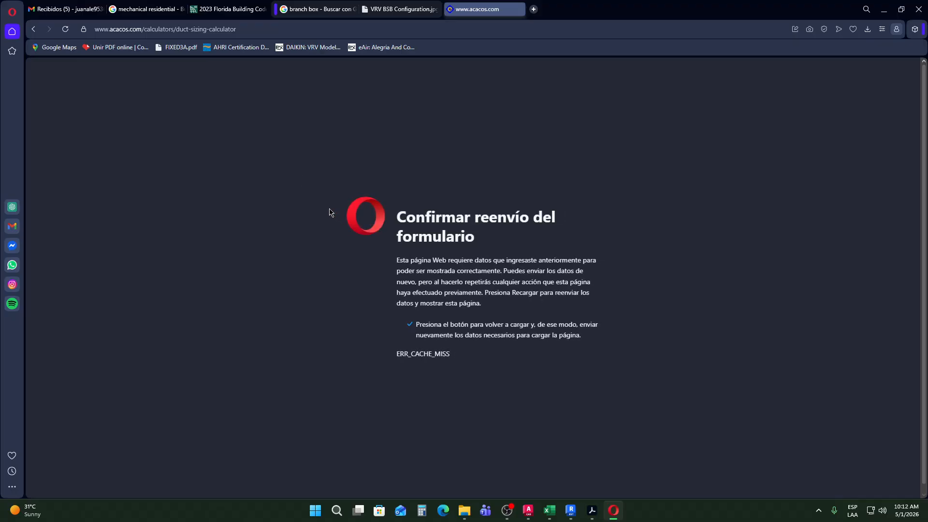
click(34, 30)
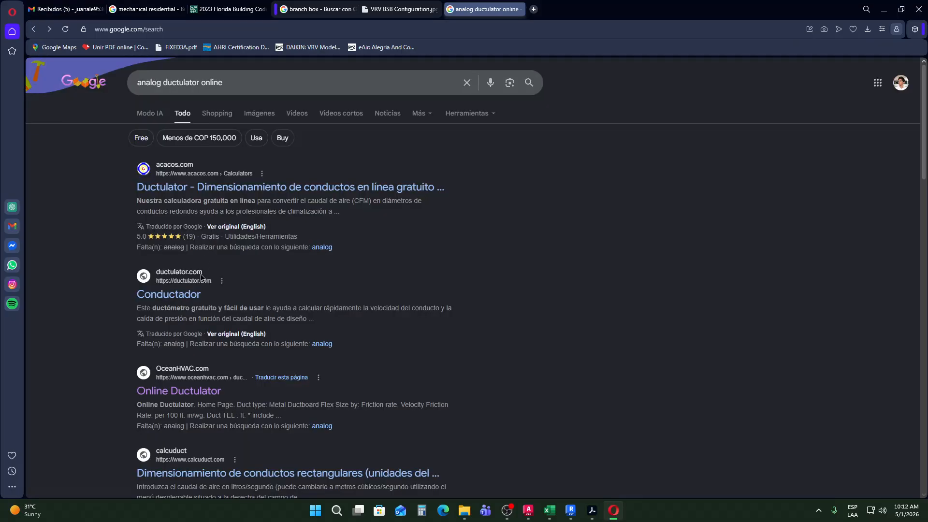
click(173, 392)
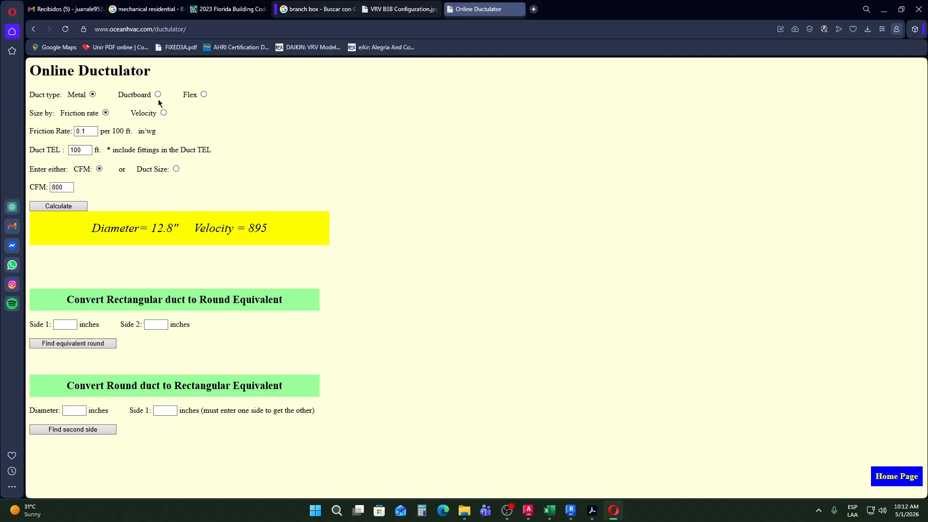
Step: Compare duct types in the ductulator by switching from Metal to Ductboard and back to Metal
drag(66, 94, 85, 95)
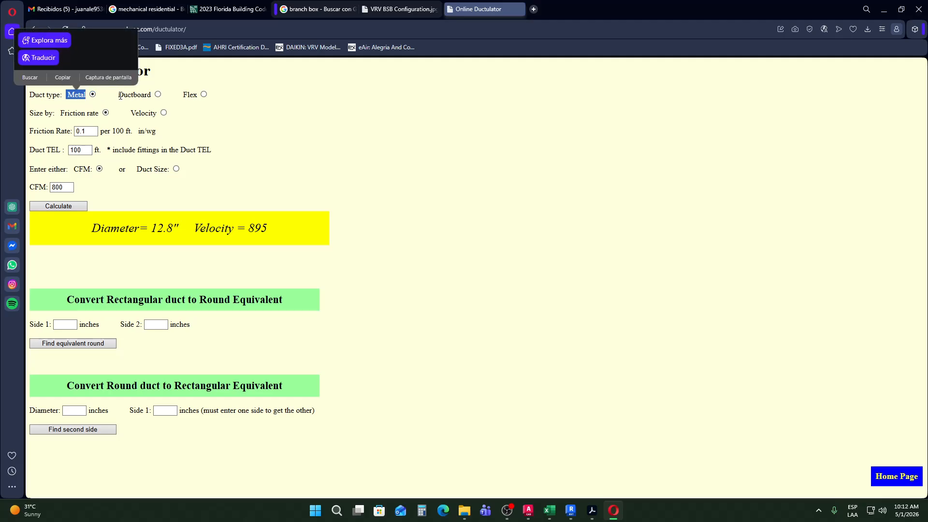
click(73, 99)
drag(29, 94, 81, 96)
click(83, 98)
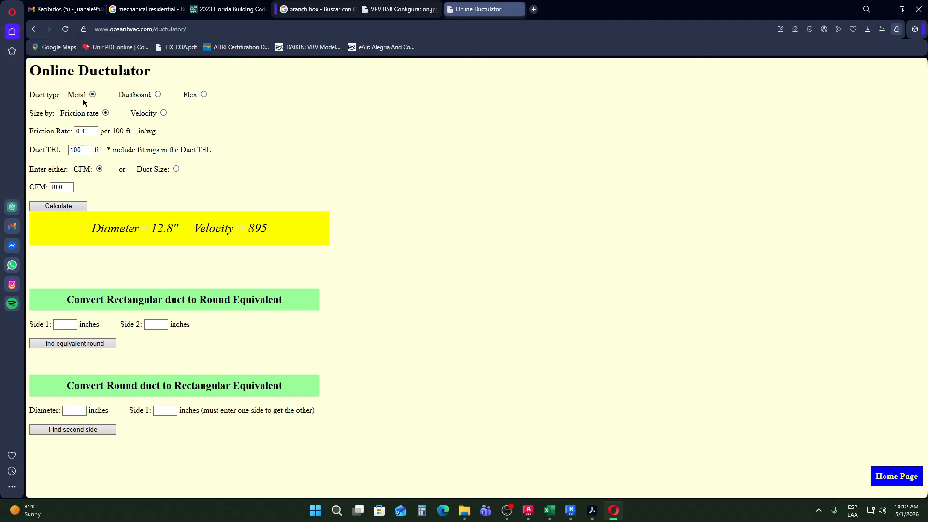
click(159, 95)
click(158, 95)
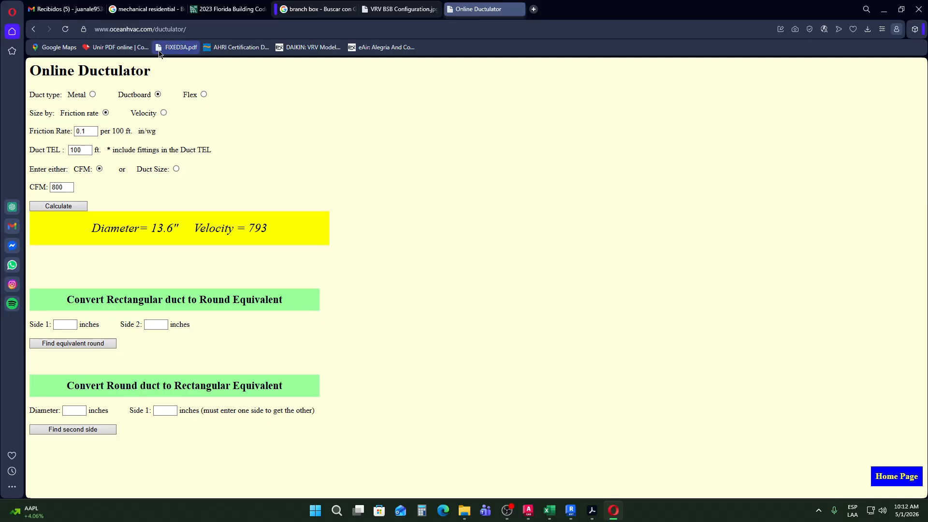
click(92, 94)
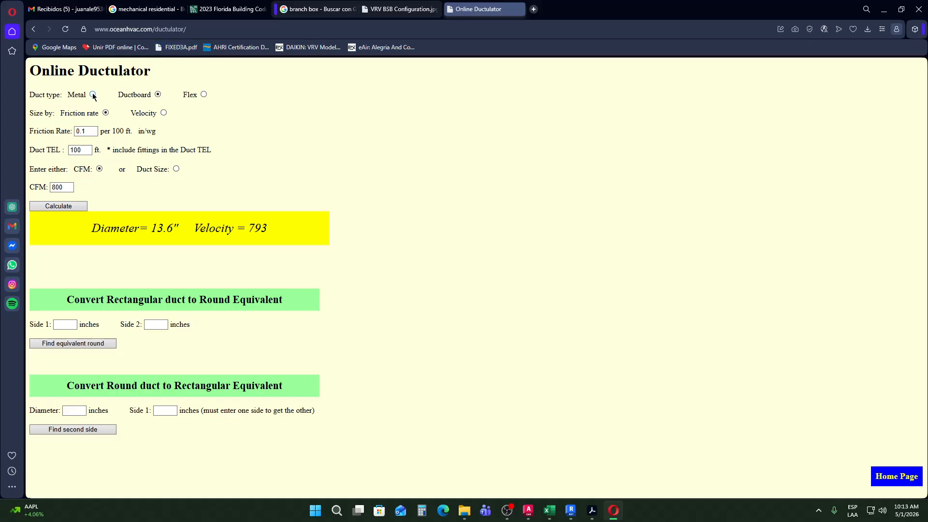
Step: Return to the Revit first-floor mechanical sheet and inspect the 42"x8" supply duct below A.H.U.-2
click(892, 13)
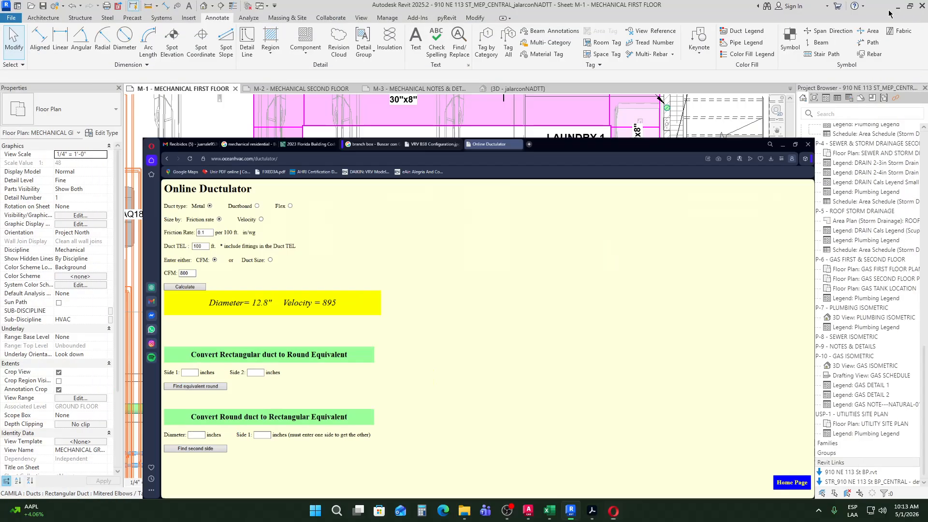
scroll(467, 185, down, 2)
scroll(467, 185, up, 2)
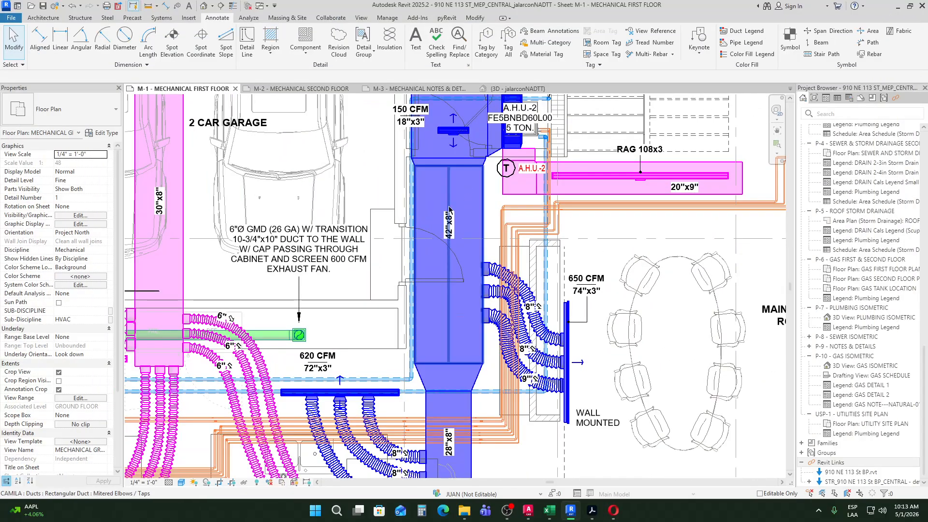
click(467, 185)
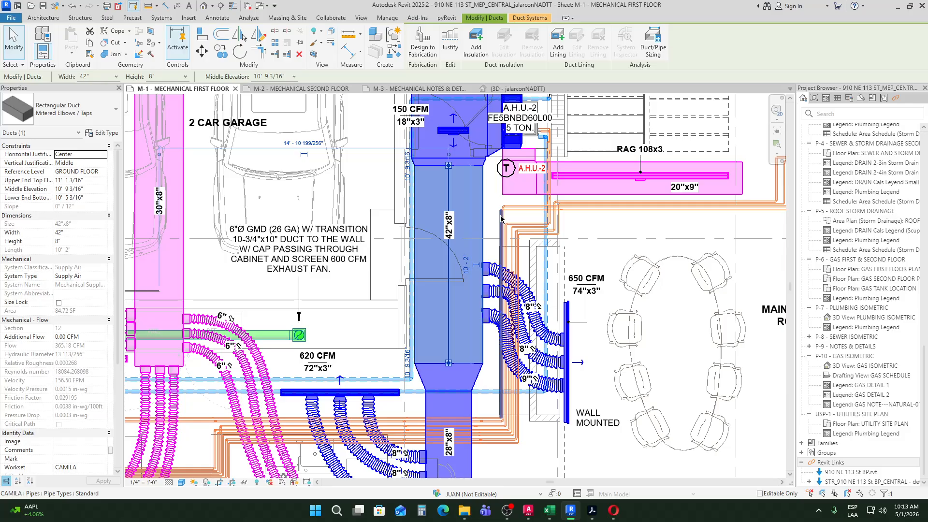
click(494, 223)
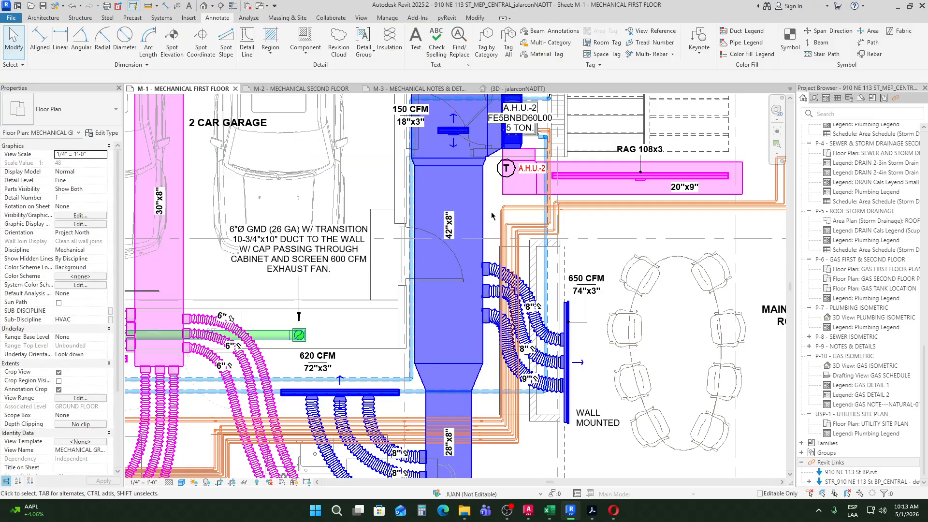
click(479, 240)
scroll(453, 285, down, 3)
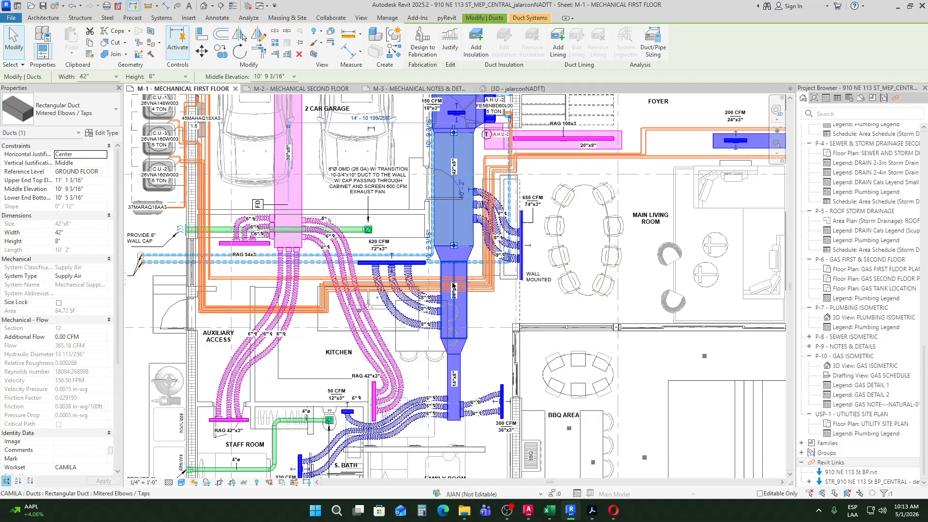
Step: Inspect the flex duct branches feeding the 650 CFM and 620 CFM supply grilles
scroll(480, 219, up, 5)
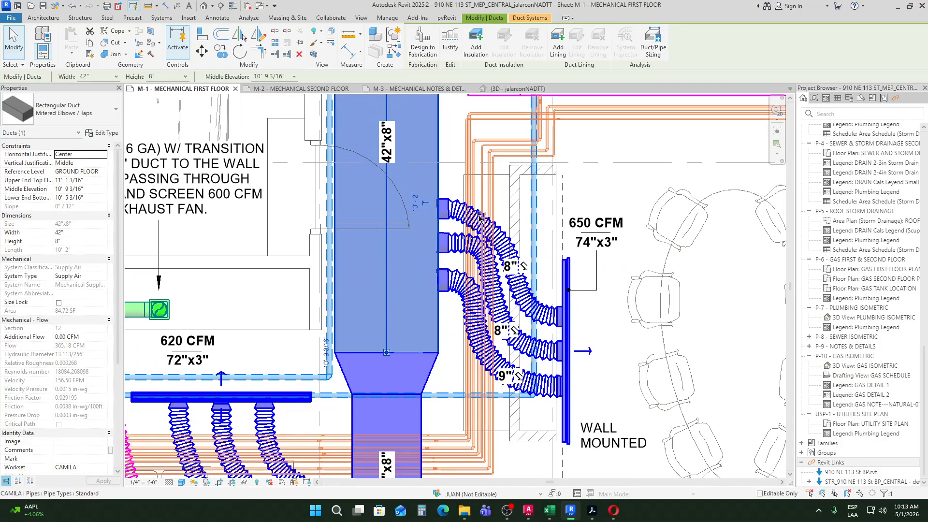
click(480, 219)
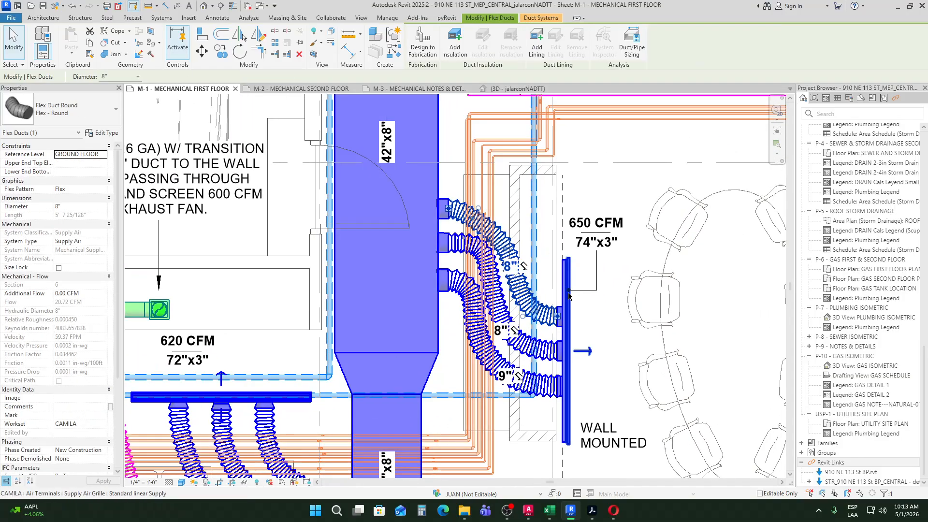
scroll(569, 296, up, 2)
scroll(568, 280, down, 5)
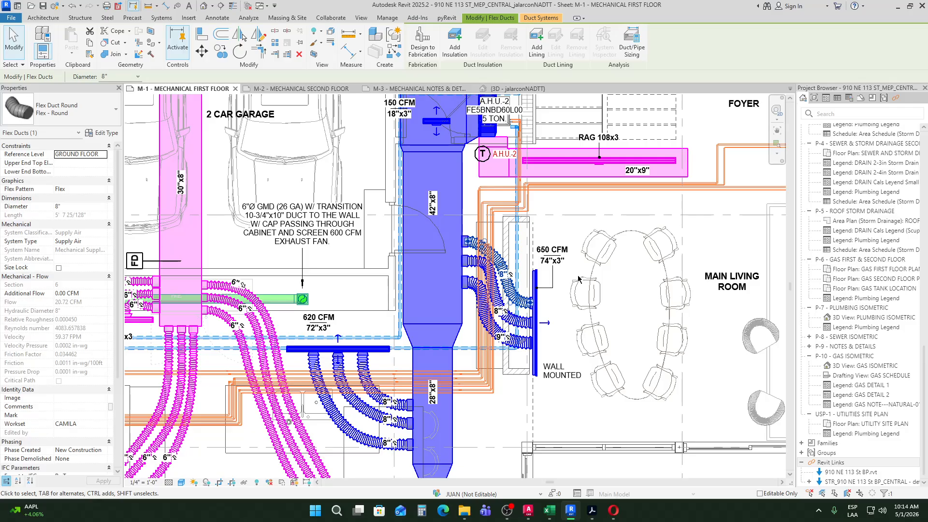
click(365, 370)
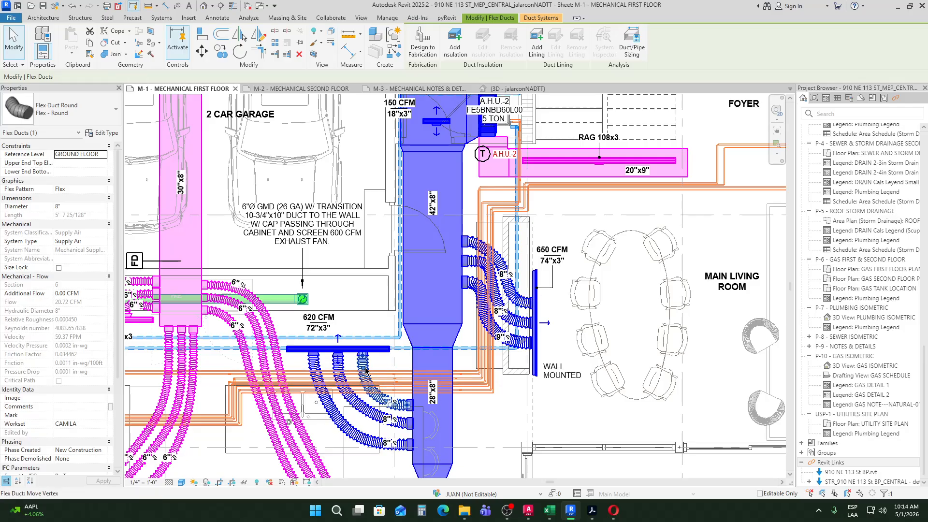
Step: Examine the A.H.U.-2 and A.H.U.-1 supply duct layouts across the first floor, comparing their trunks, branches and diffusers
scroll(419, 193, down, 5)
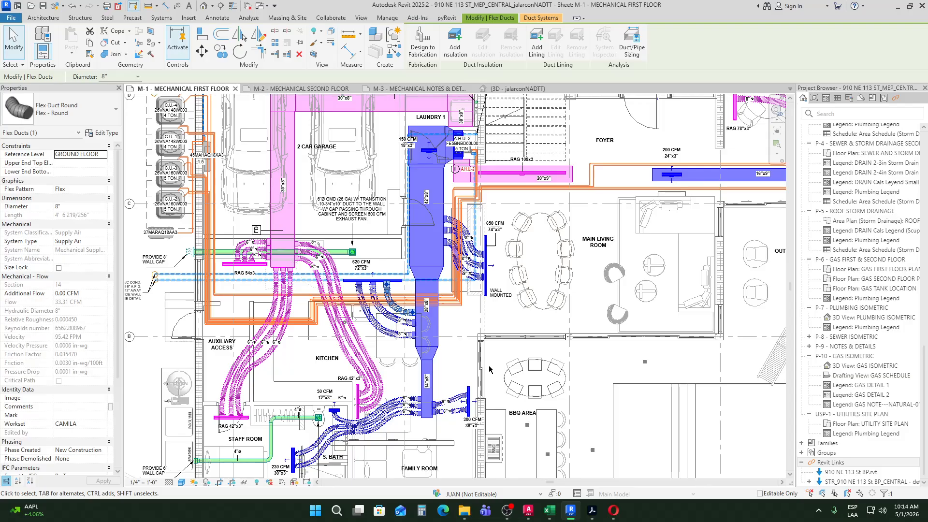
scroll(496, 367, down, 2)
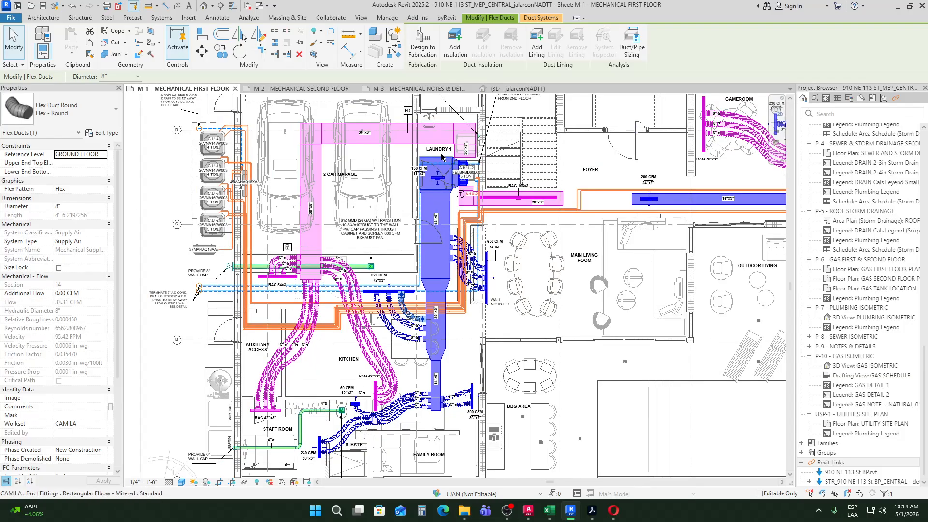
scroll(629, 271, up, 2)
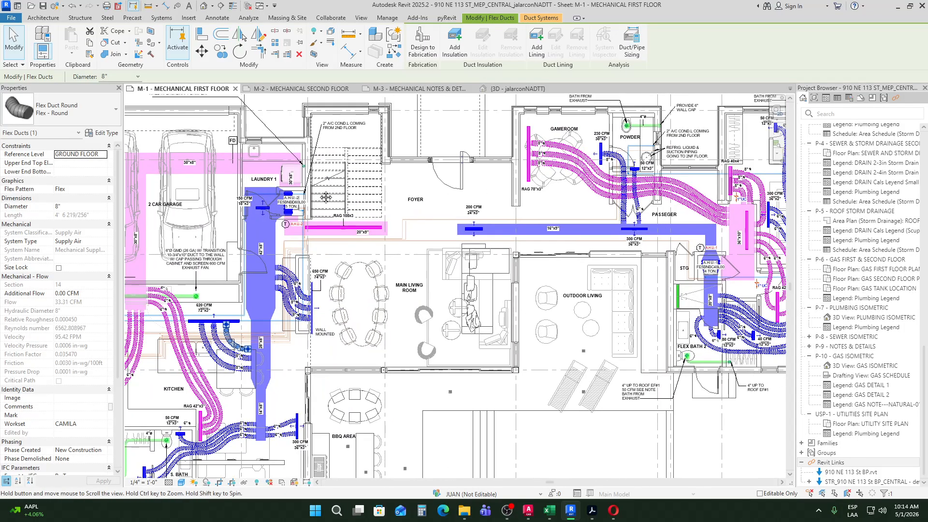
middle_drag(643, 272, 606, 276)
scroll(605, 275, up, 1)
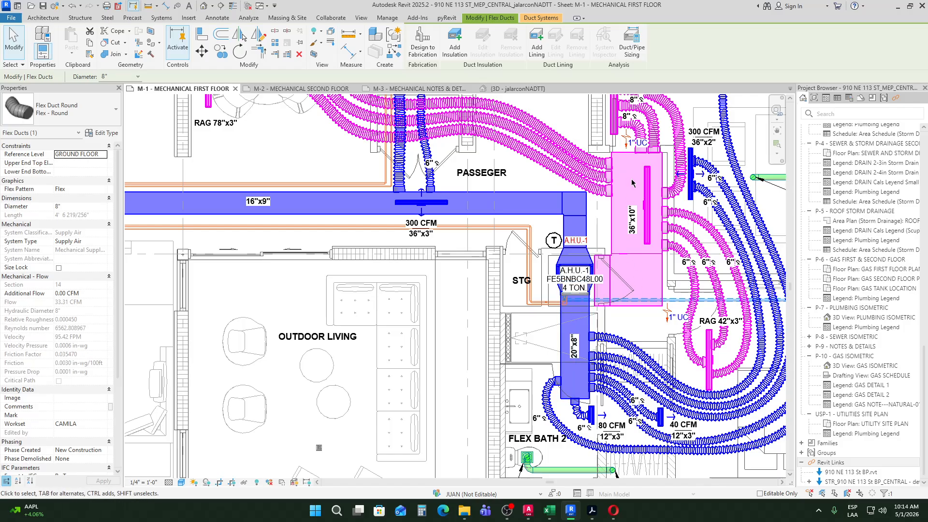
scroll(628, 211, down, 2)
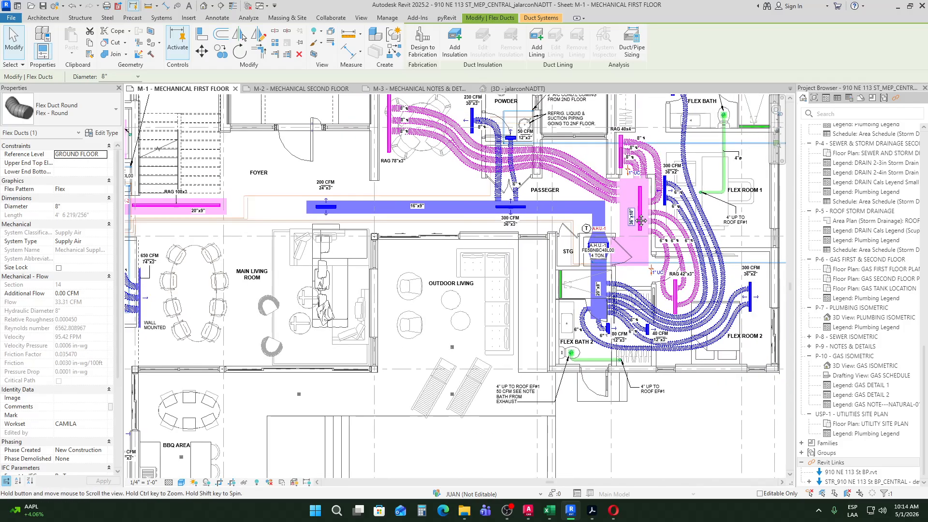
mouse_move(345, 225)
middle_down()
mouse_move(411, 260)
mouse_move(624, 264)
middle_up()
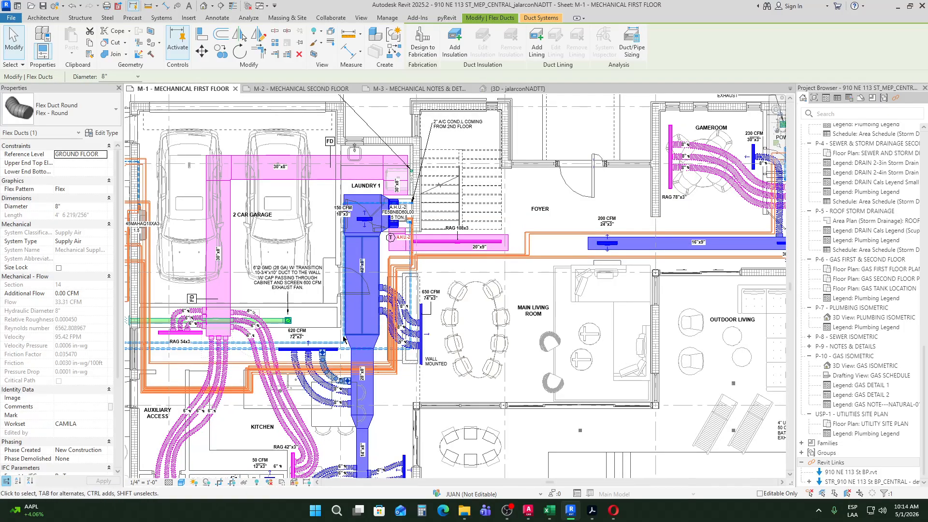
middle_drag(329, 393, 219, 292)
middle_drag(717, 253, 482, 333)
scroll(567, 278, up, 4)
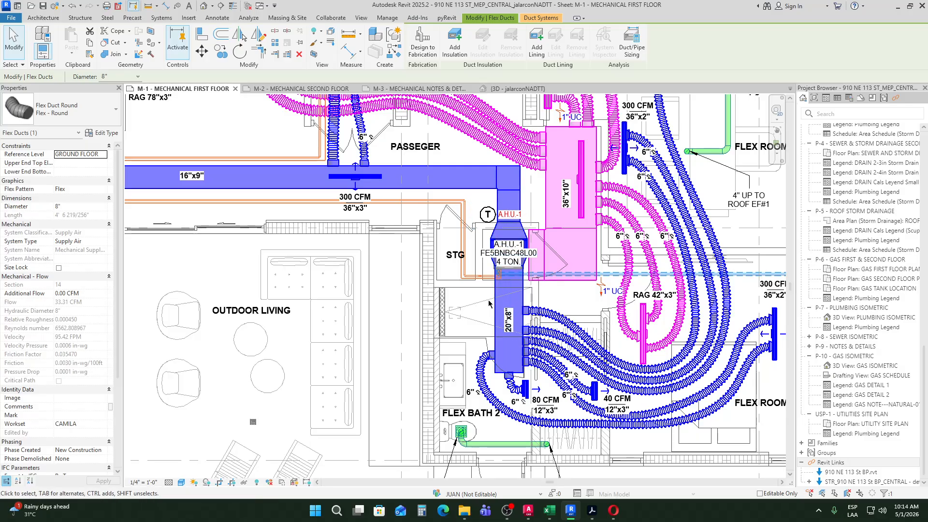
scroll(506, 314, down, 2)
middle_drag(506, 314, 548, 328)
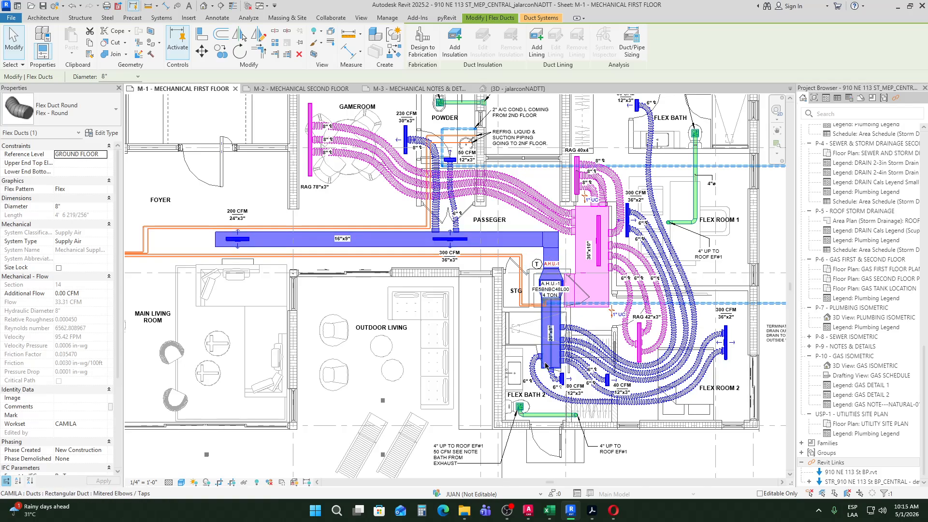
scroll(524, 345, down, 2)
middle_drag(515, 341, 549, 345)
scroll(343, 292, up, 3)
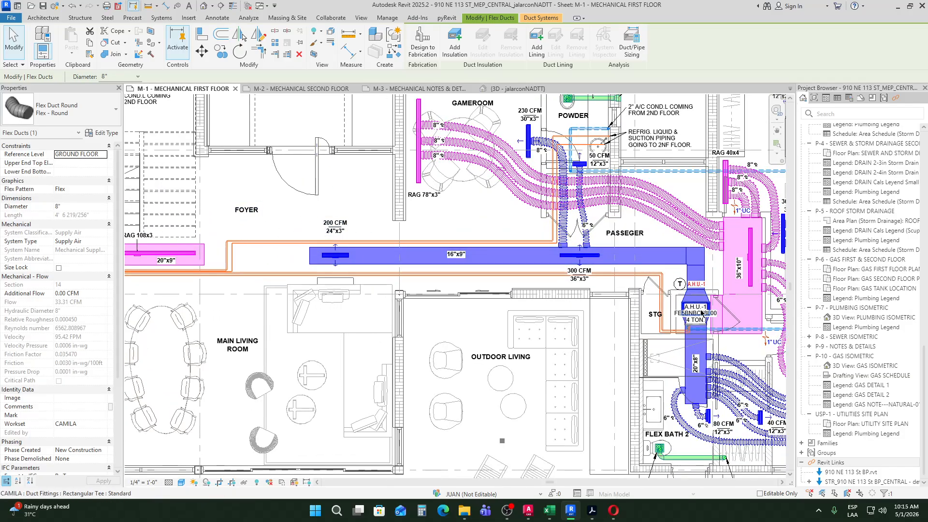
middle_drag(703, 304, 673, 311)
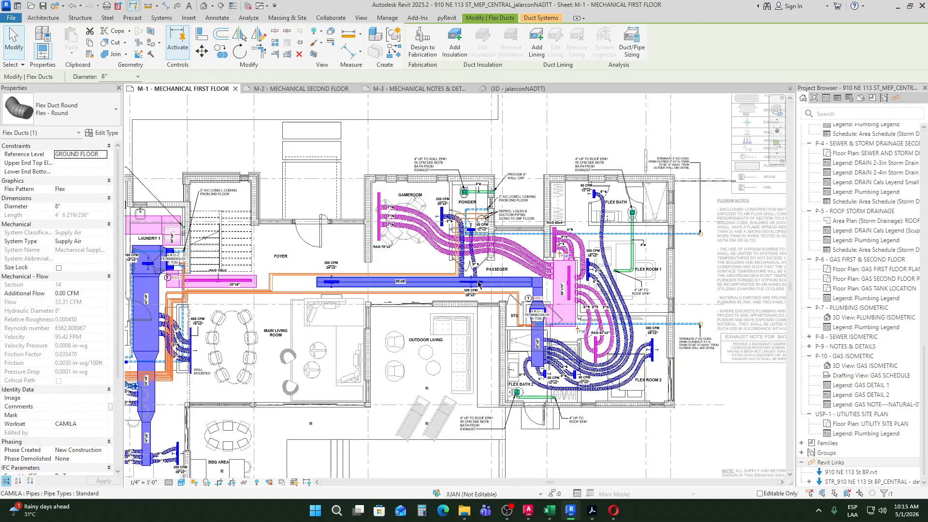
key(Escape)
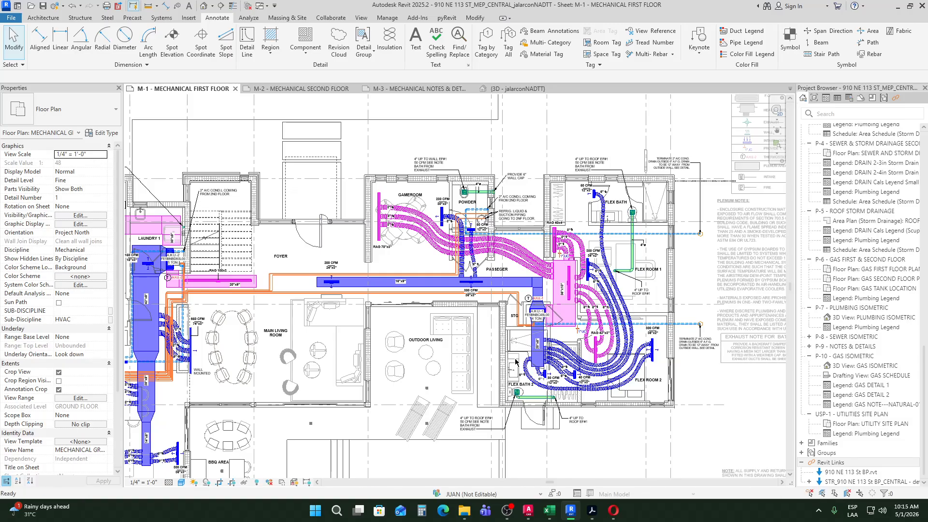
Step: Reveal the hidden elements in the first-floor plan and unhide the whole section marker category
key(r)
key(h)
scroll(534, 271, down, 4)
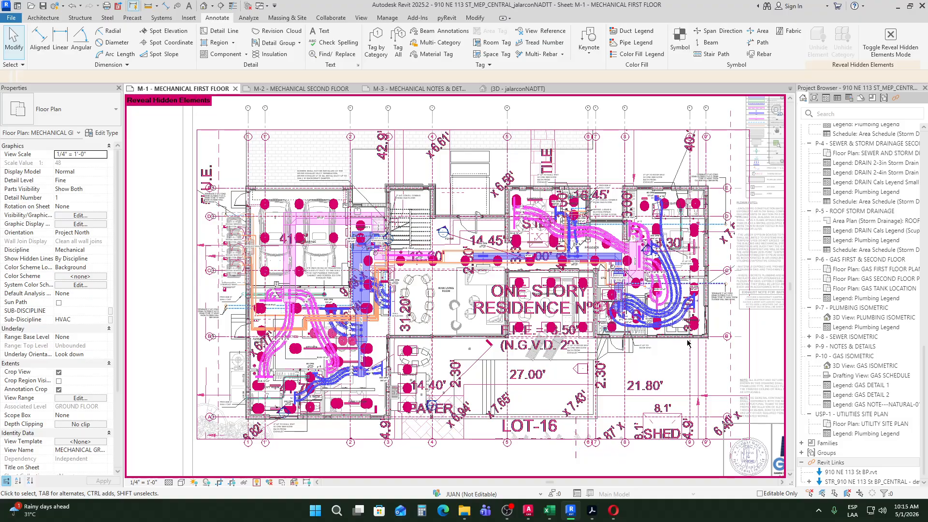
scroll(588, 319, up, 3)
scroll(588, 318, up, 2)
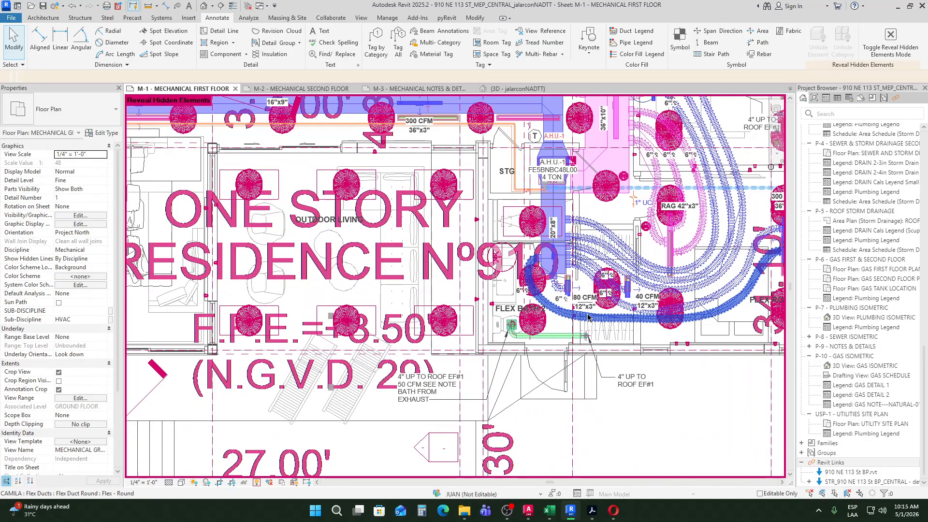
scroll(588, 318, down, 4)
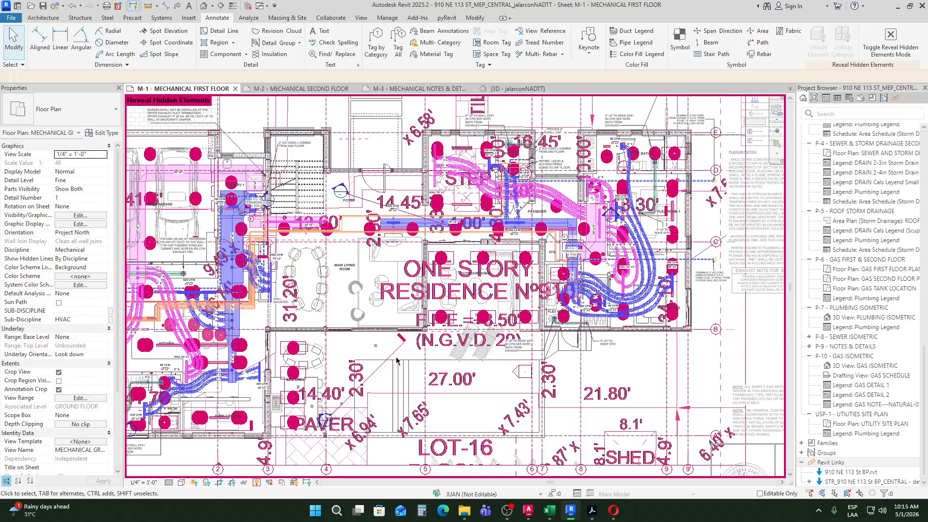
click(395, 358)
right_click(396, 358)
mouse_move(459, 259)
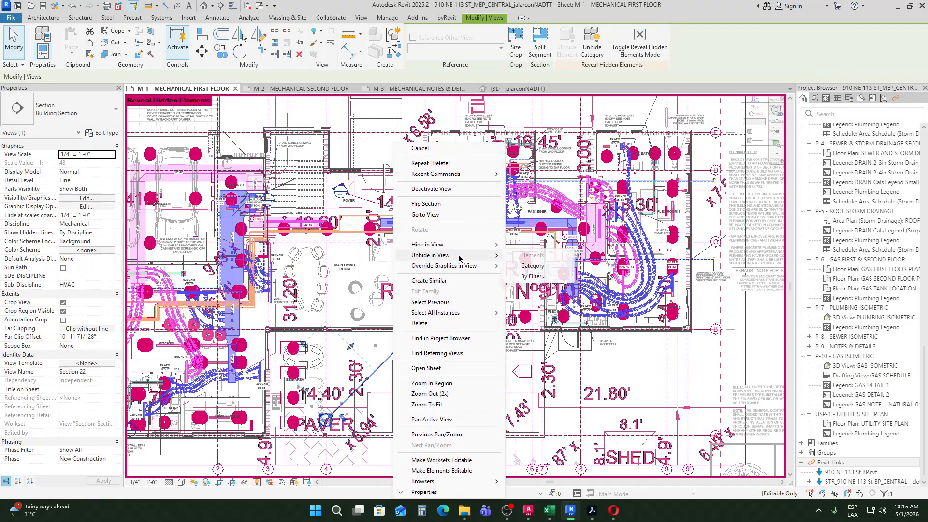
click(532, 266)
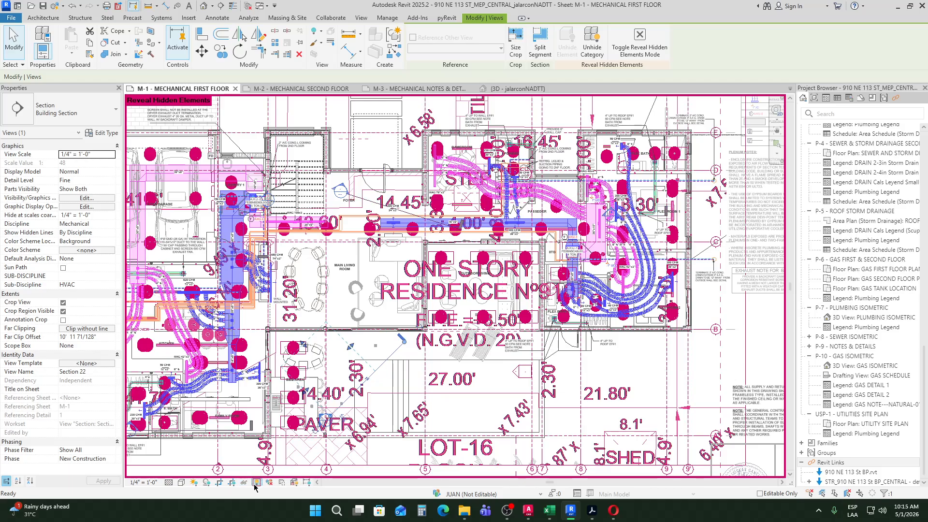
key(Escape)
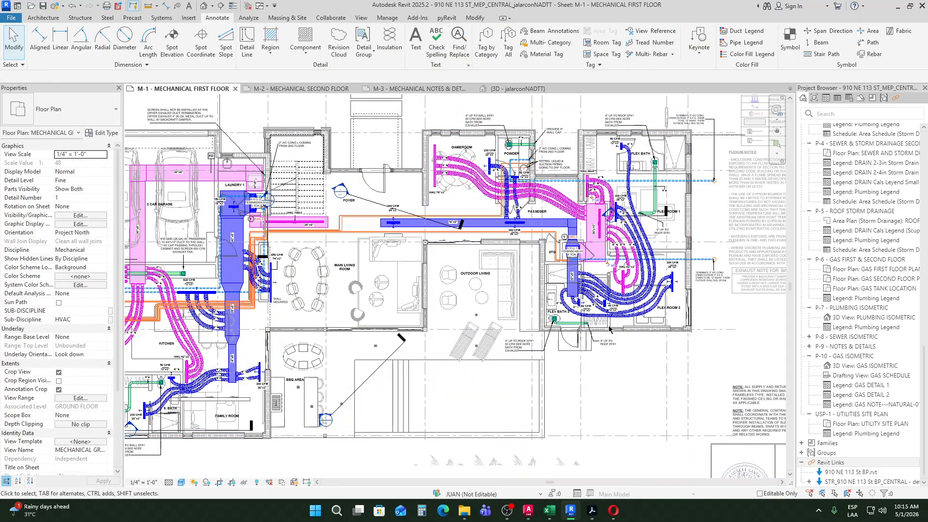
Step: Draw a vertical building section through A.H.U.-1 from below Flex Bath 2, and open the section view
scroll(582, 331, down, 2)
middle_drag(479, 331, 415, 339)
click(222, 6)
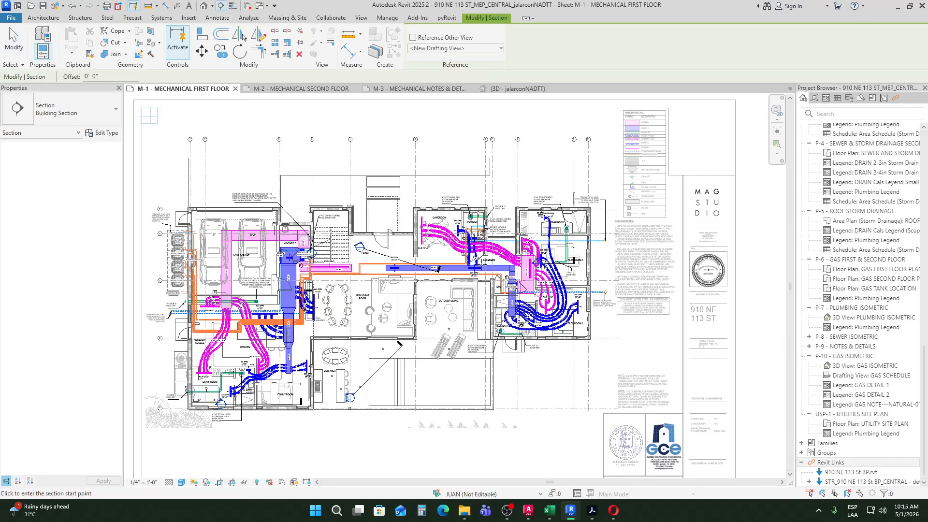
scroll(493, 267, up, 3)
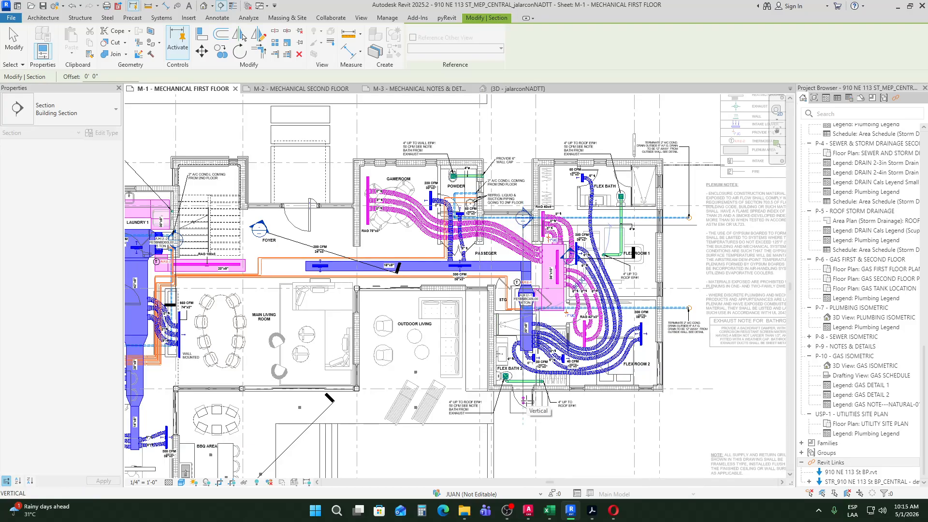
key(Escape)
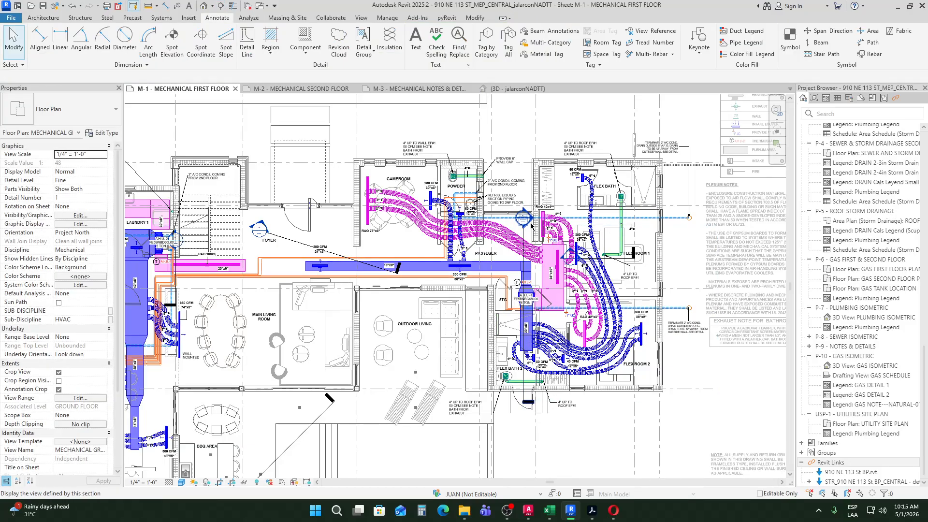
double_click(524, 218)
scroll(449, 288, up, 3)
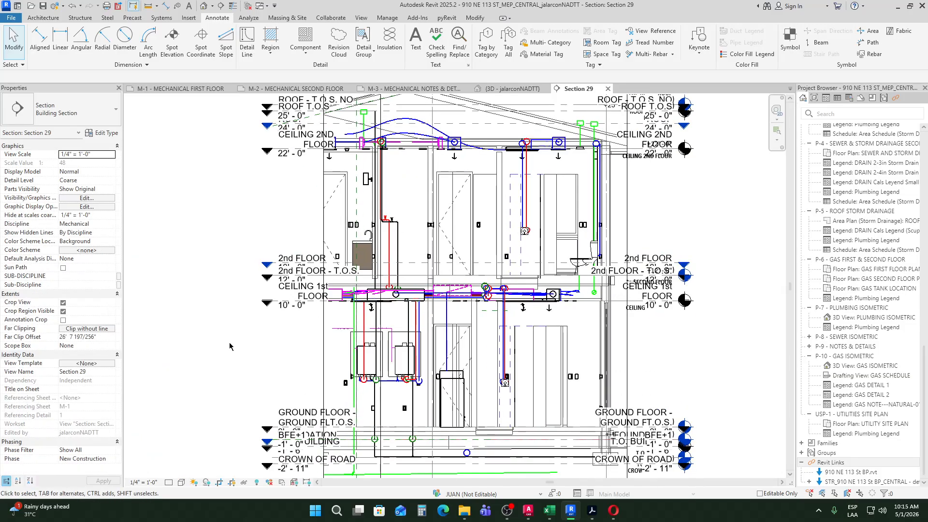
Step: Set the section view to Fine detail with a shaded visual style, and examine the duct rising from the air handler
click(170, 481)
click(180, 472)
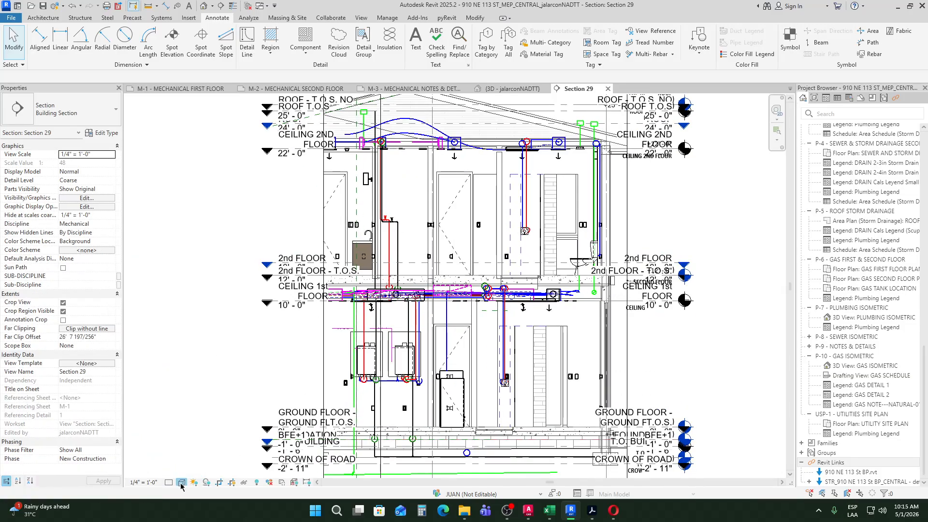
click(181, 482)
click(199, 444)
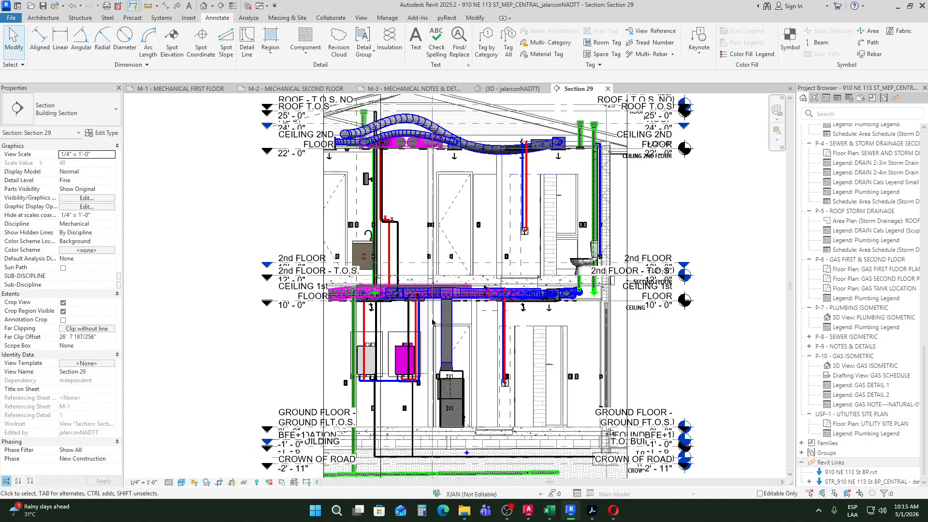
scroll(418, 323, up, 3)
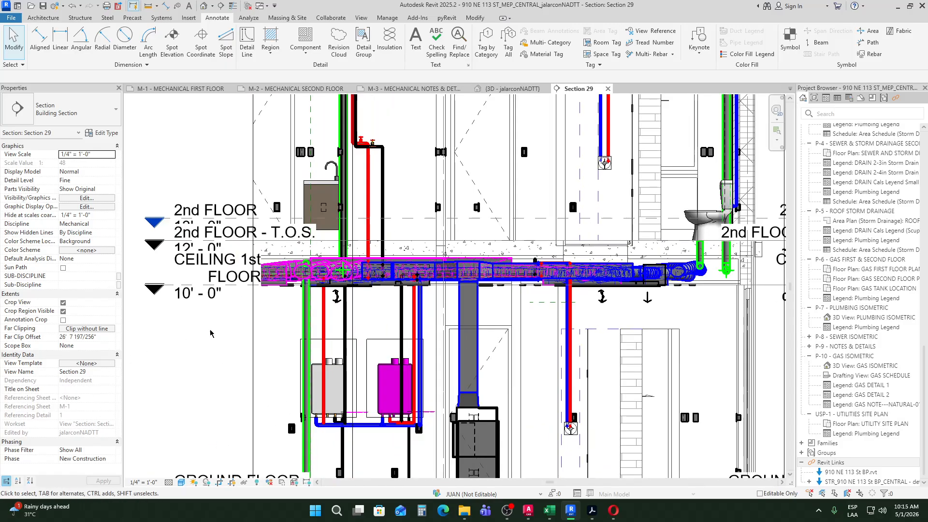
scroll(444, 324, up, 4)
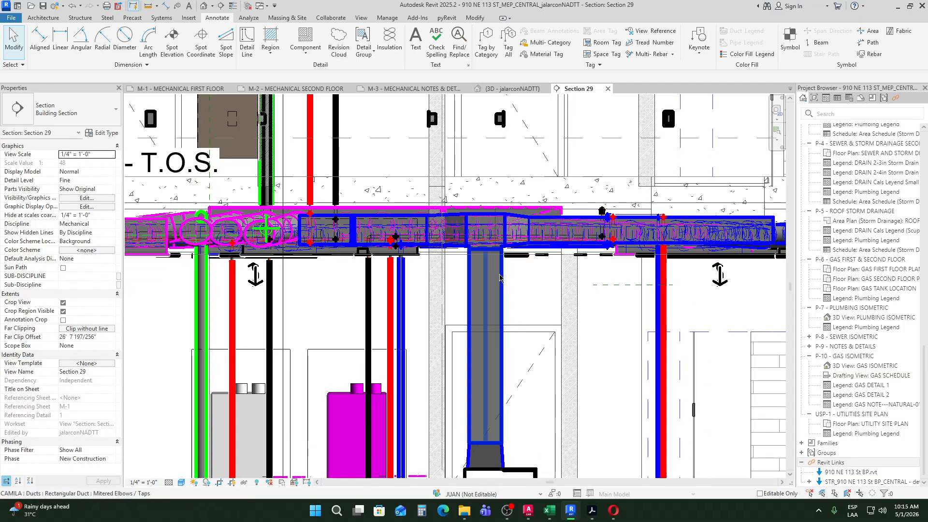
scroll(500, 277, down, 3)
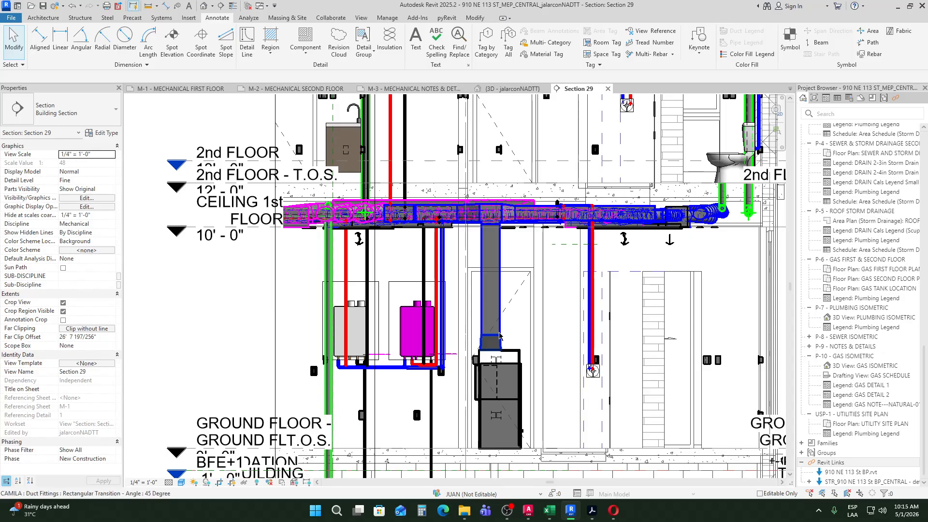
Step: Select the air handler in the section and examine its duct connector, the transition above it and the riser up to the ceiling trunk
click(506, 353)
scroll(503, 353, up, 4)
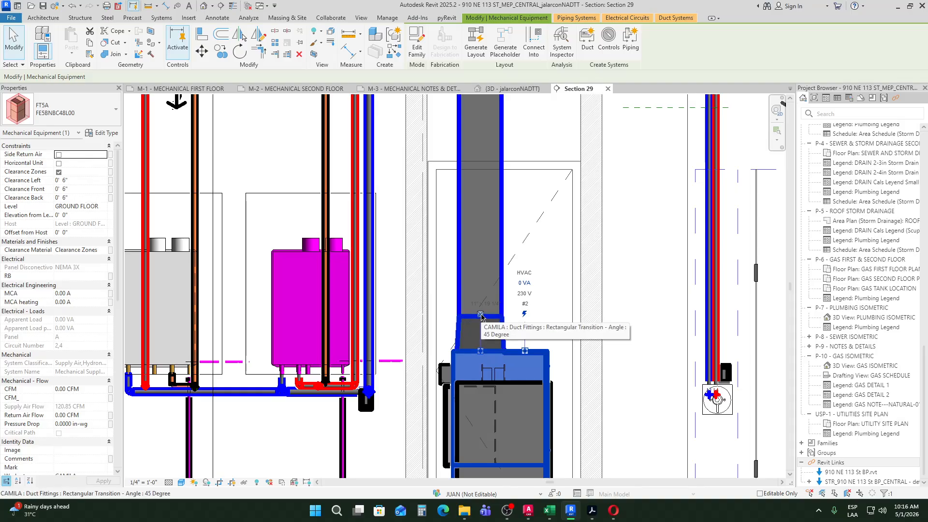
right_click(479, 345)
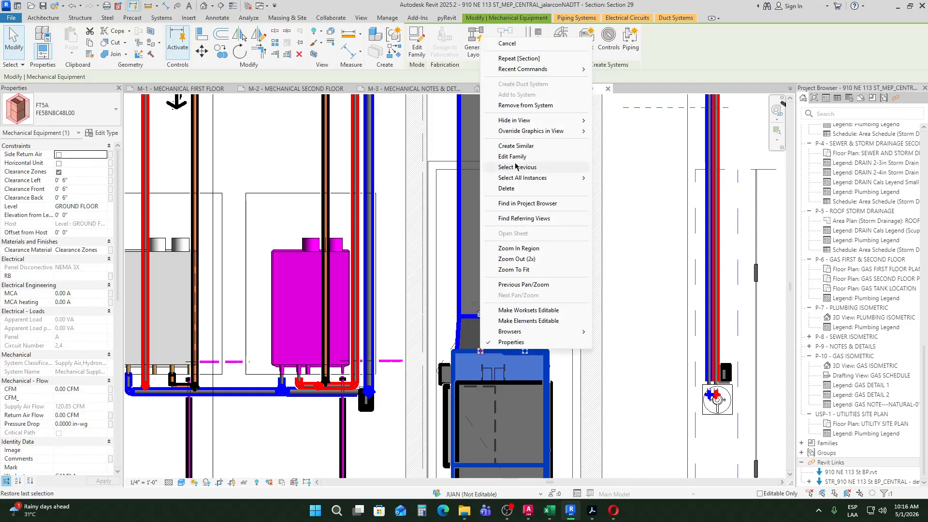
click(444, 209)
scroll(457, 194, down, 2)
middle_drag(458, 195, 461, 342)
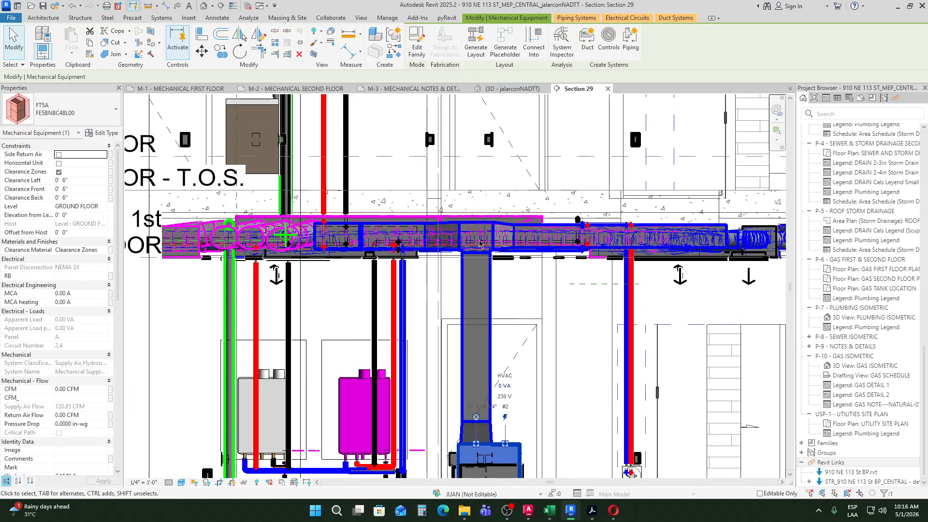
scroll(466, 182, up, 2)
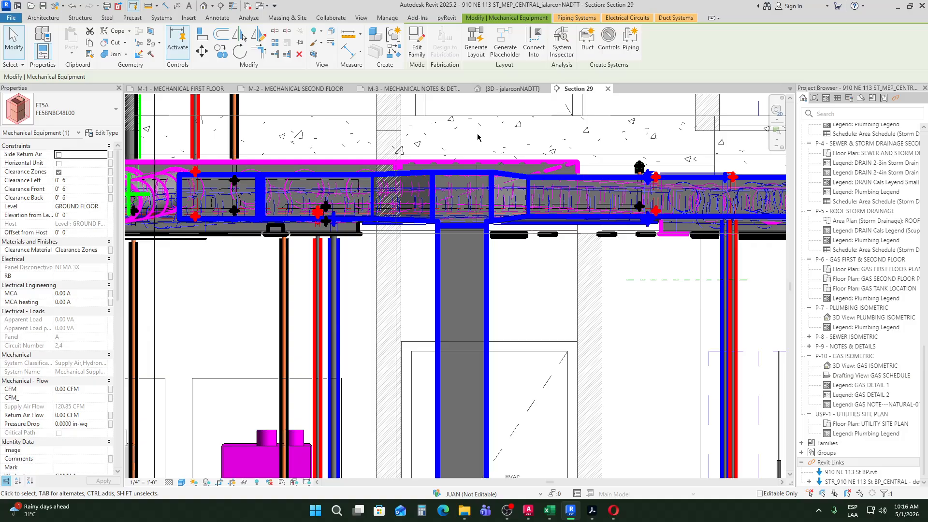
Step: Return to the M-1 mechanical first-floor sheet and examine the supply and return ducts around A.H.U.-1 and the STG closet
click(189, 88)
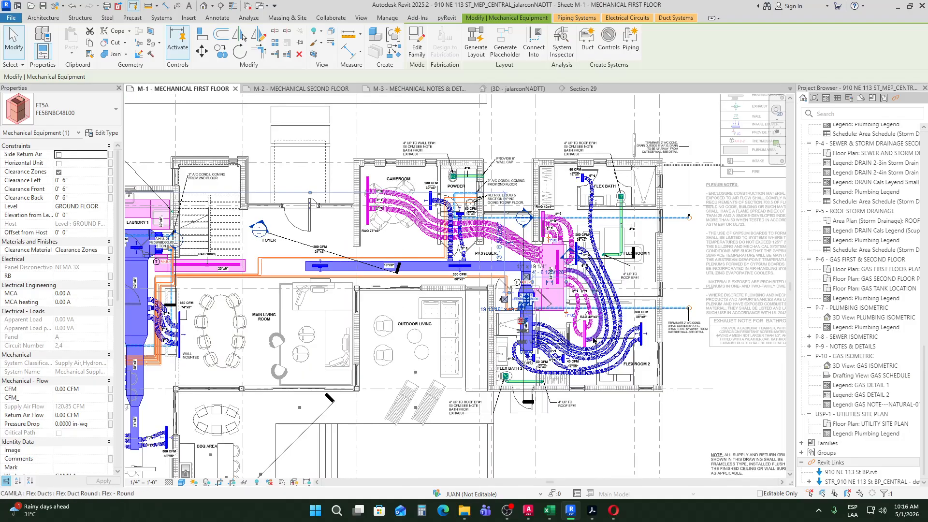
scroll(503, 280, up, 5)
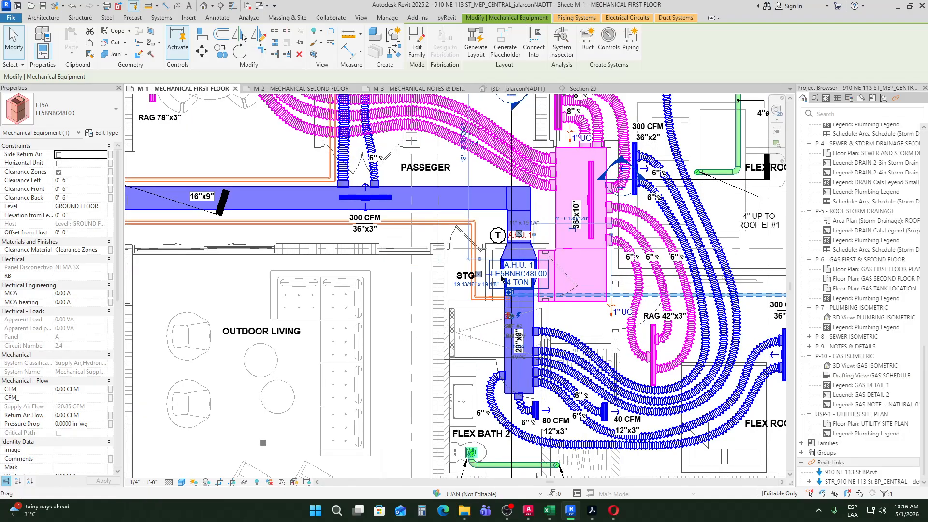
click(507, 510)
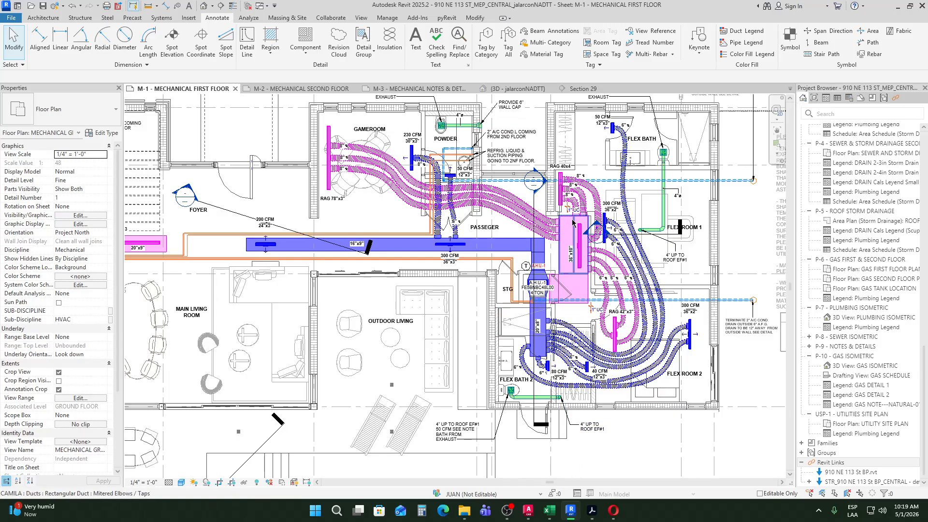
middle_drag(514, 276, 563, 276)
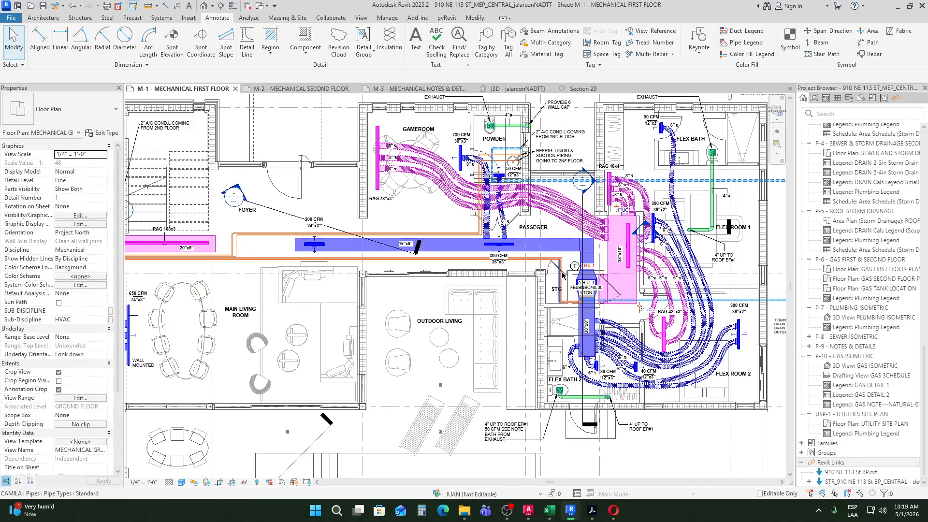
scroll(581, 282, up, 3)
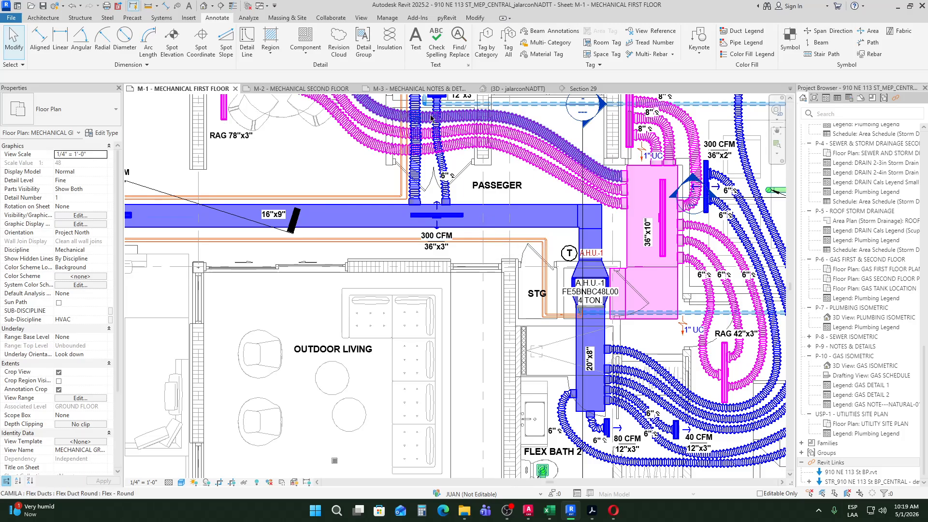
Step: Open the M-3 mechanical notes and details sheet and examine detail 09, the air conditioner closet detail
key(ctrl+Tab)
scroll(524, 266, up, 2)
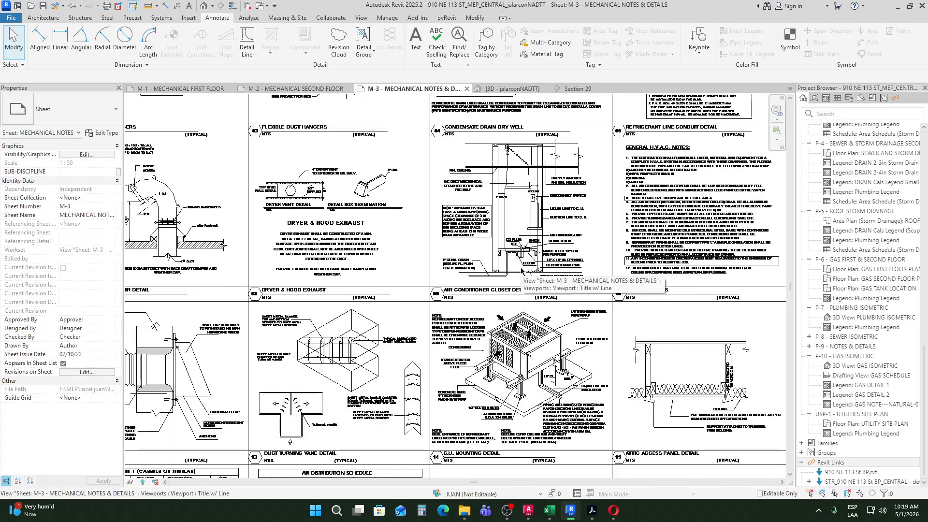
scroll(572, 224, up, 2)
scroll(572, 225, down, 5)
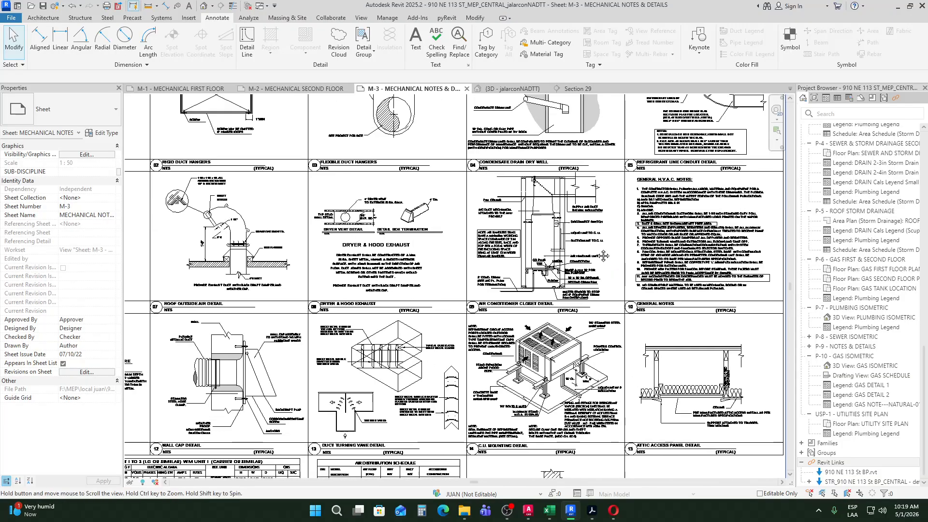
middle_drag(558, 238, 560, 253)
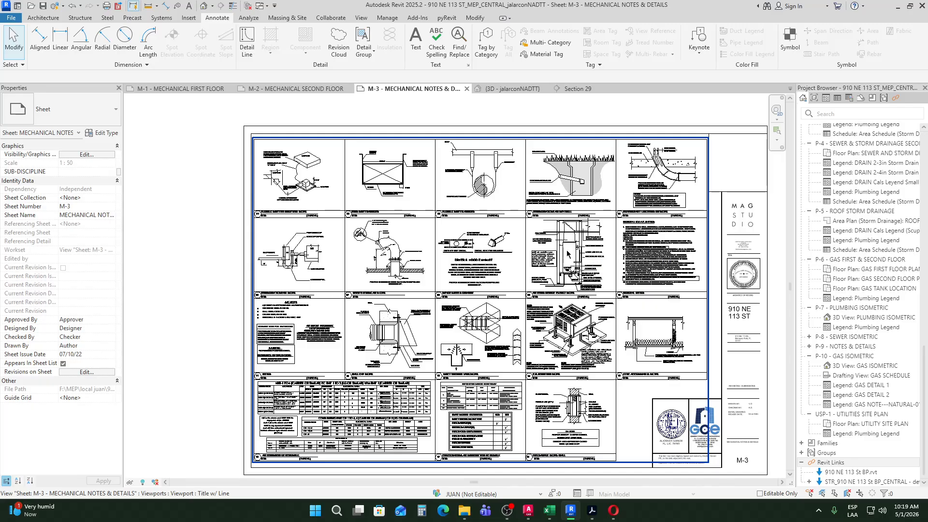
scroll(559, 253, up, 6)
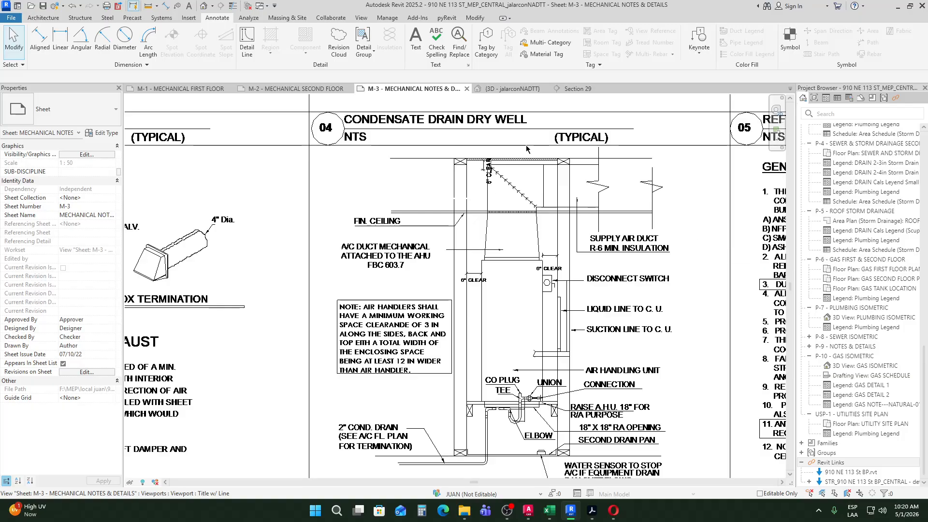
middle_drag(425, 315, 403, 244)
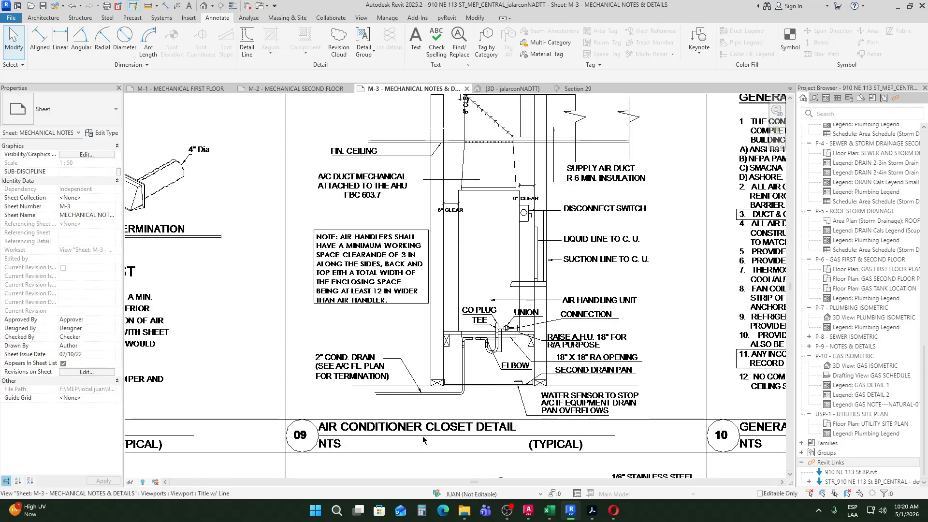
Step: Examine the air conditioner closet detail on sheet M-3 and the A.H.U.-1 closet on the M-1 mechanical first floor plan
scroll(522, 355, down, 2)
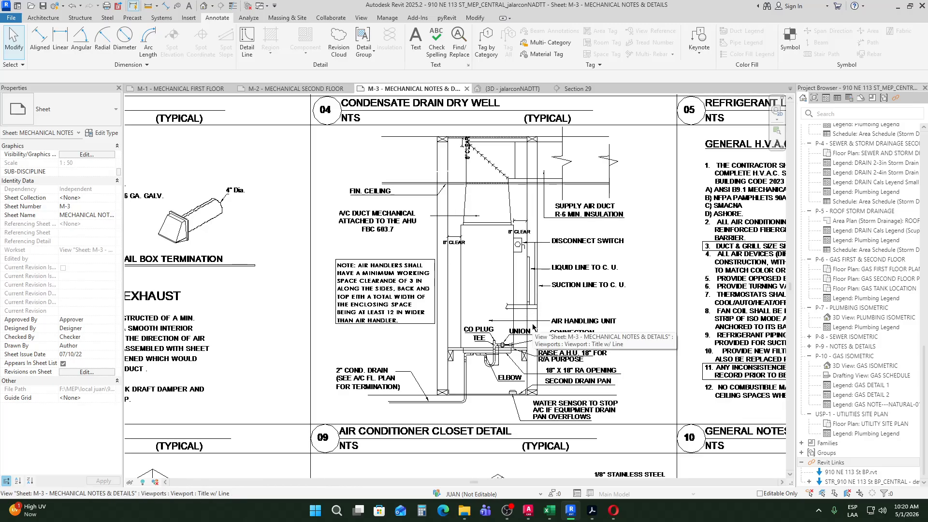
scroll(489, 354, up, 1)
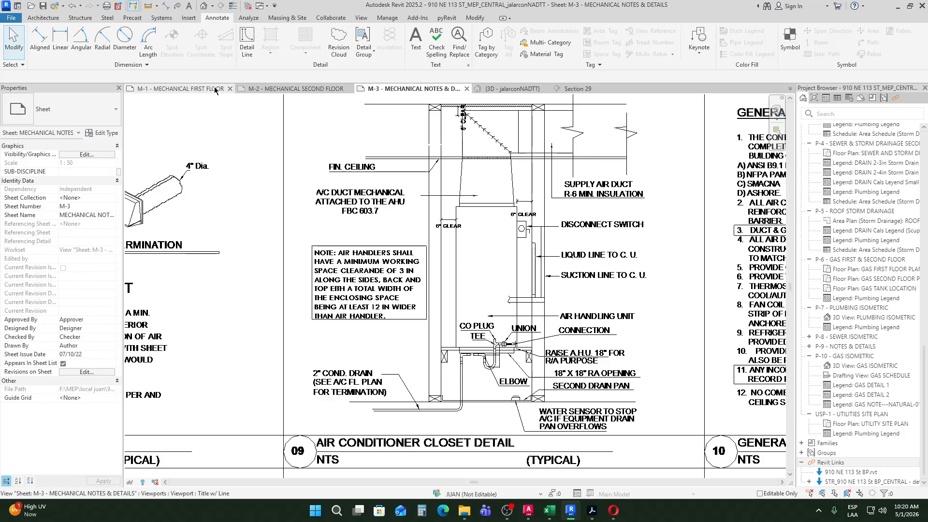
click(180, 88)
middle_drag(518, 304, 598, 293)
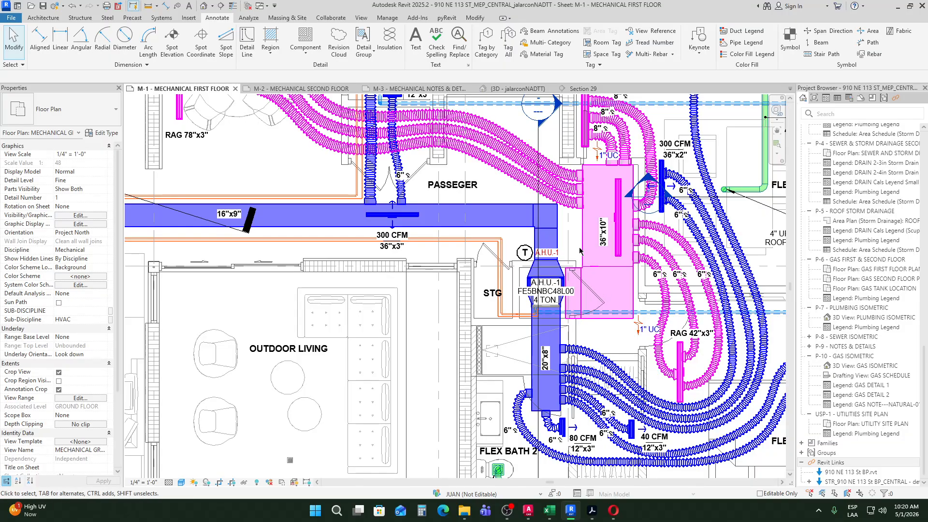
scroll(580, 266, up, 2)
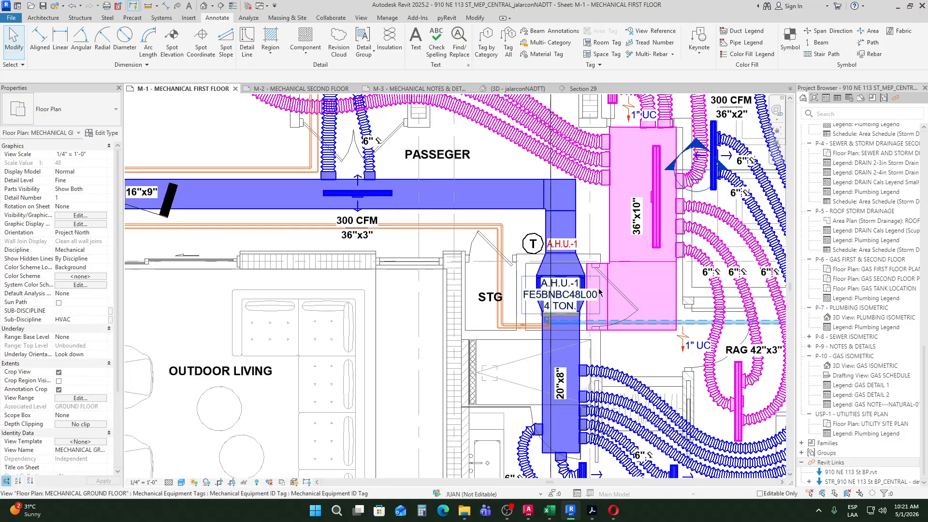
middle_drag(538, 311, 589, 304)
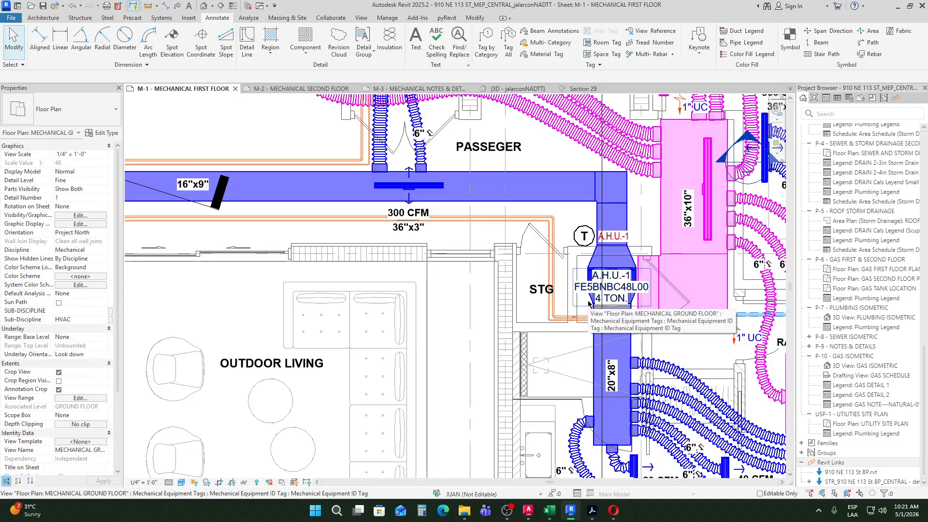
Step: Follow the duct and pipe runs on the first floor plan to A.H.U.-2 near Laundry 1, and review the overall layout
middle_drag(481, 300, 632, 293)
scroll(343, 246, down, 2)
middle_drag(348, 259, 485, 361)
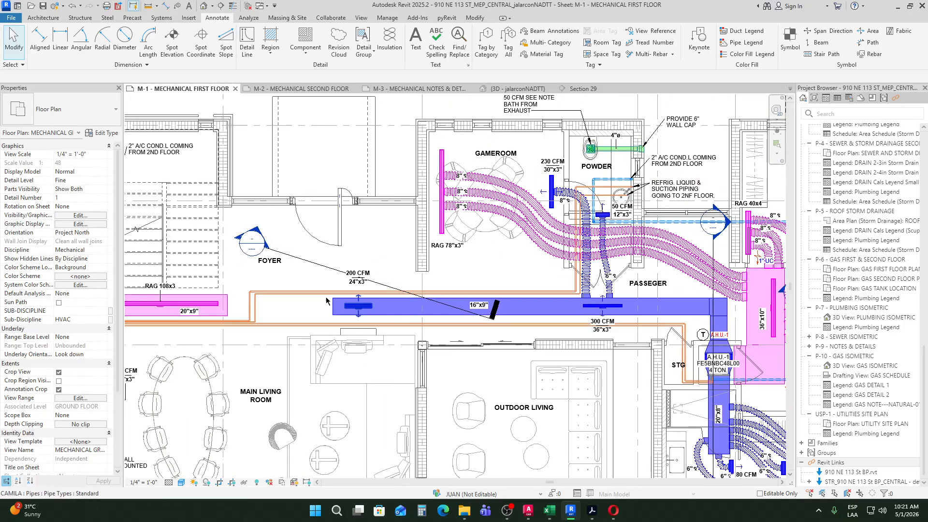
middle_drag(290, 296, 589, 300)
scroll(377, 261, up, 3)
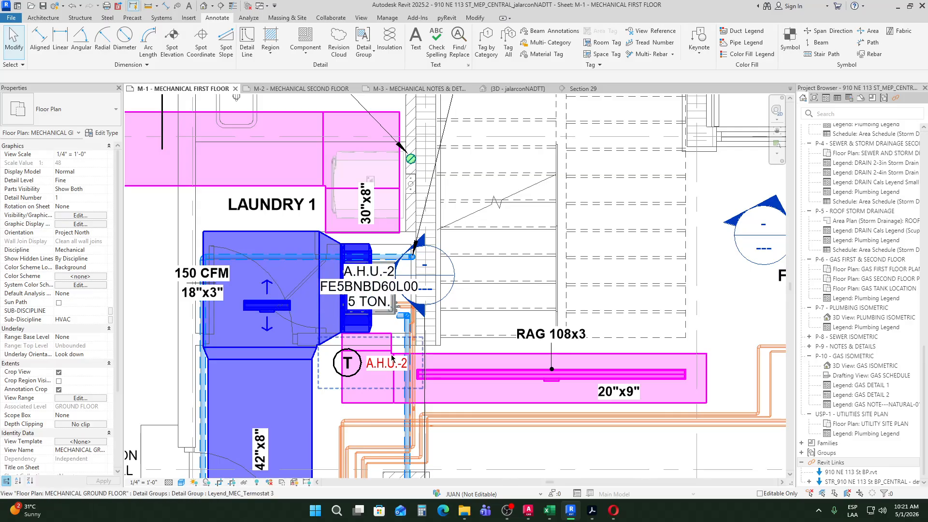
scroll(414, 280, down, 5)
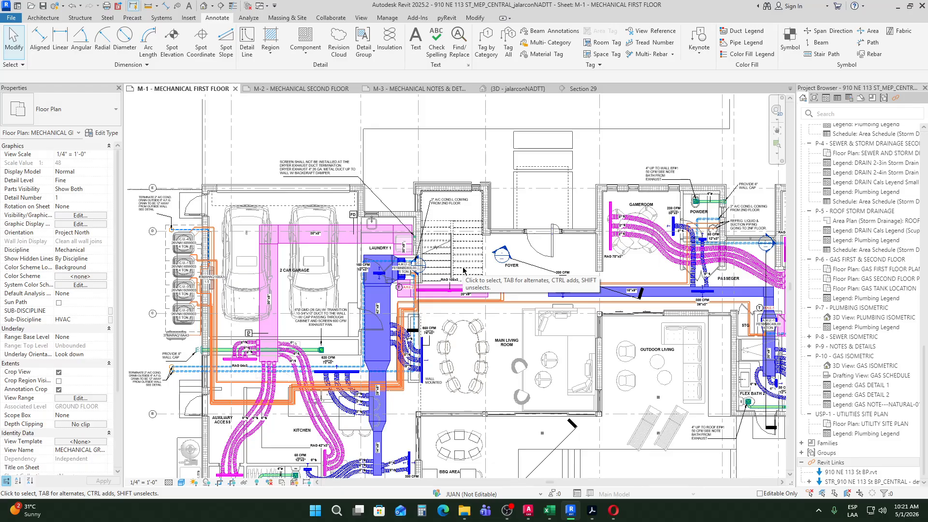
scroll(464, 242, down, 1)
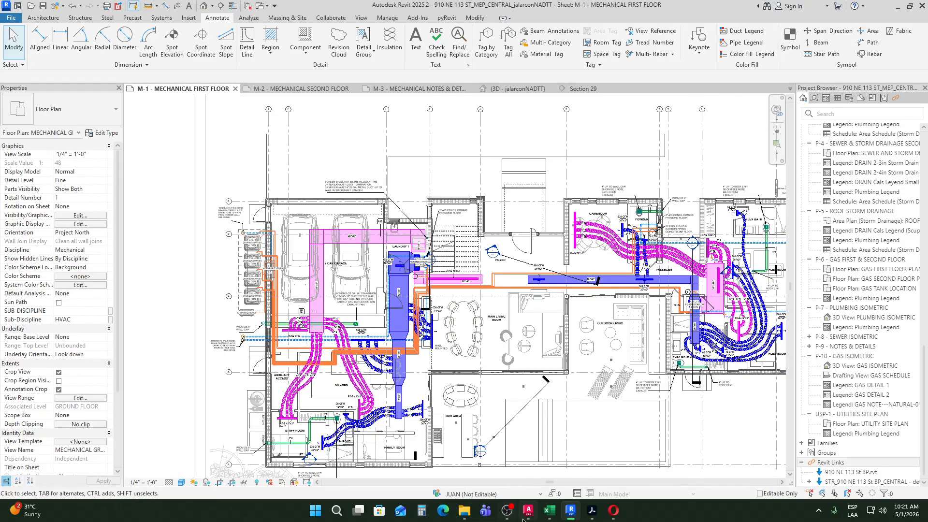
Step: Switch to the Opera browser and search Google Images for "plenum" in a new tab
click(614, 510)
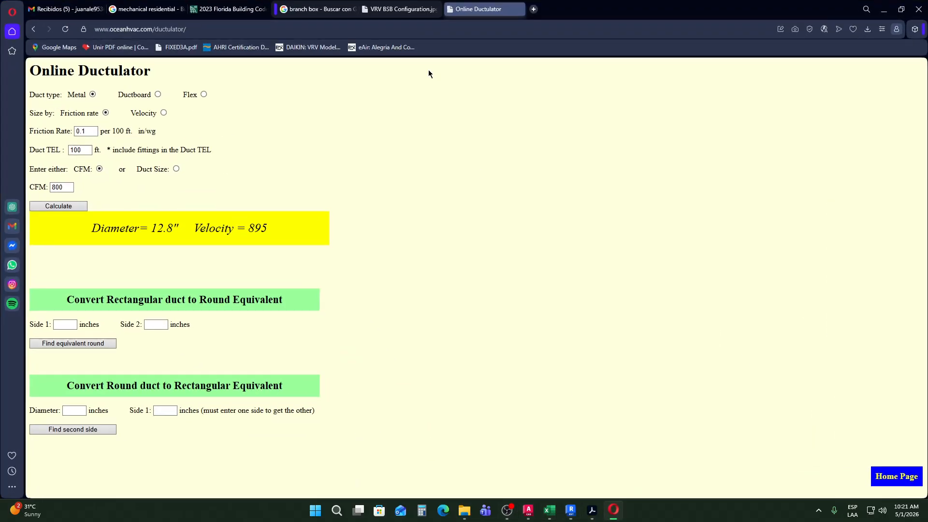
click(533, 8)
text(plenum)
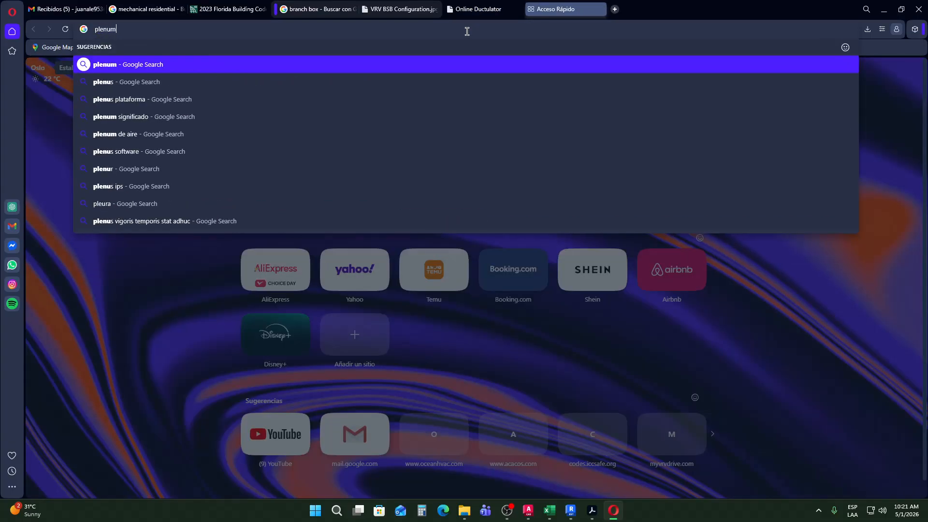
key(Return)
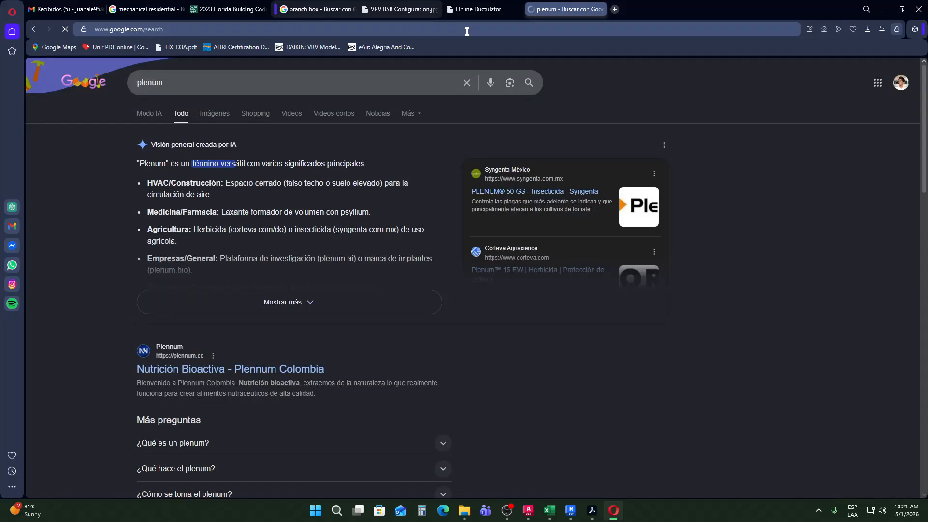
click(208, 112)
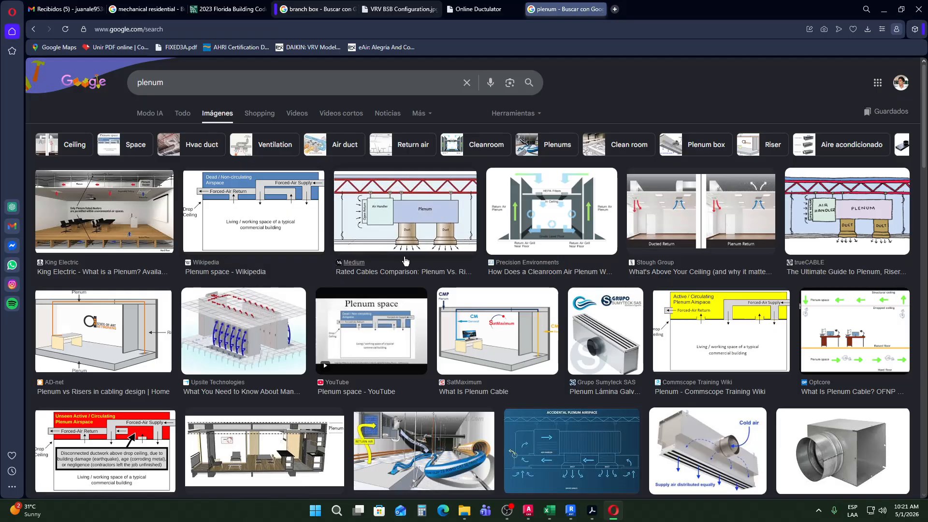
Step: Browse the plenum image results for a picture that illustrates an air conditioning plenum
scroll(274, 293, down, 2)
scroll(273, 293, up, 2)
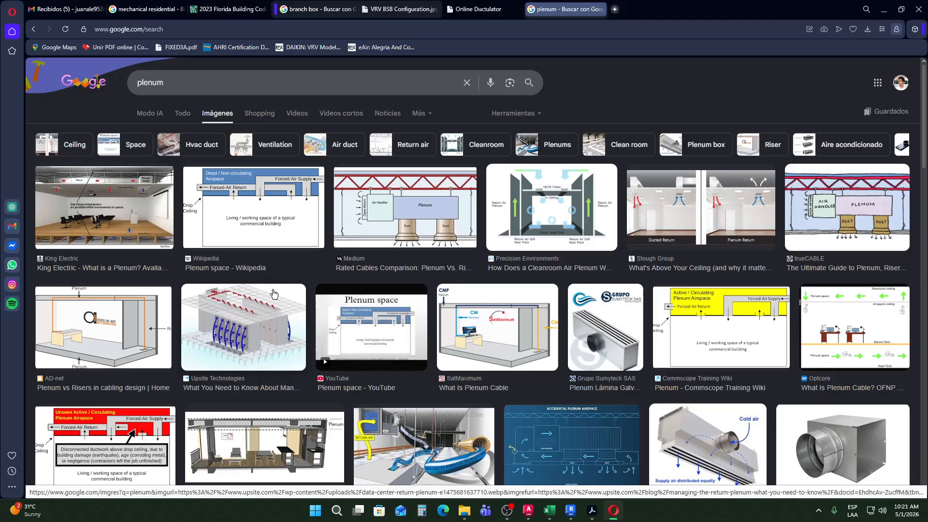
scroll(280, 292, down, 3)
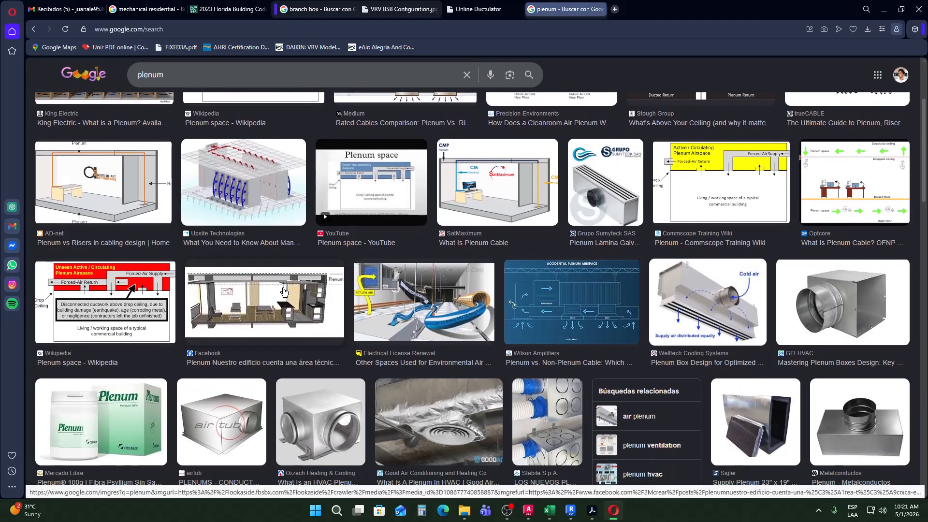
scroll(232, 264, down, 3)
scroll(221, 256, up, 6)
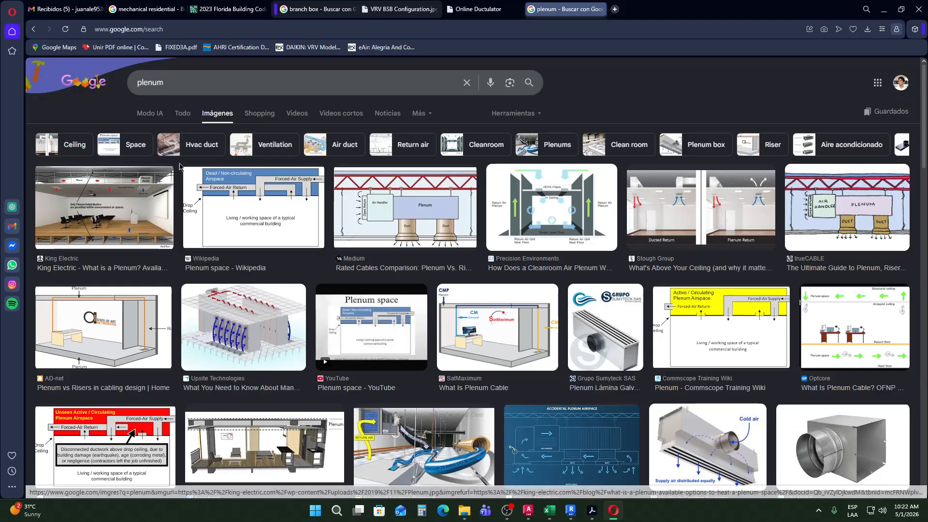
scroll(264, 245, down, 10)
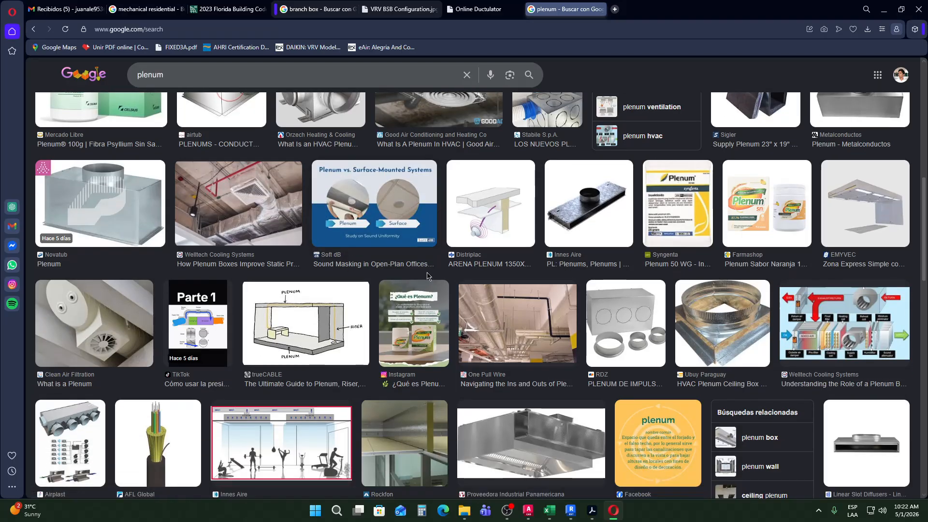
scroll(522, 306, down, 3)
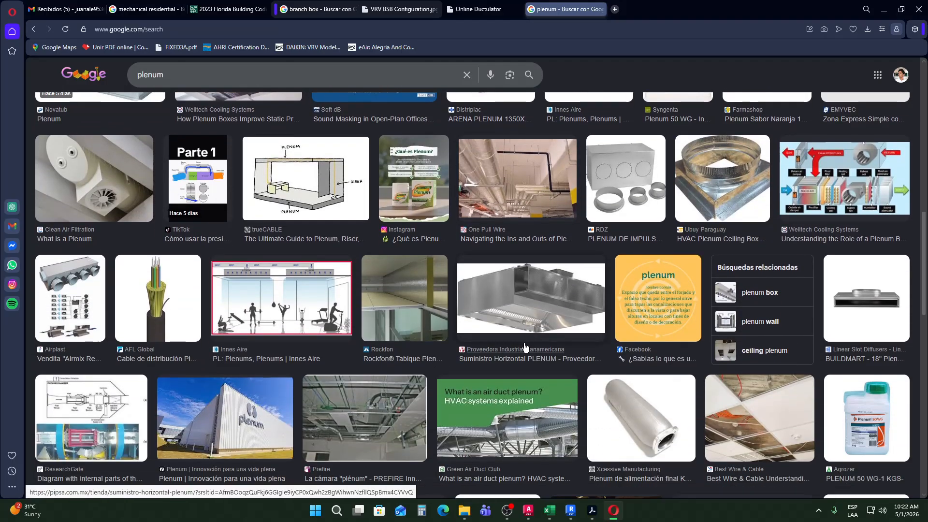
scroll(498, 319, down, 2)
scroll(424, 297, down, 2)
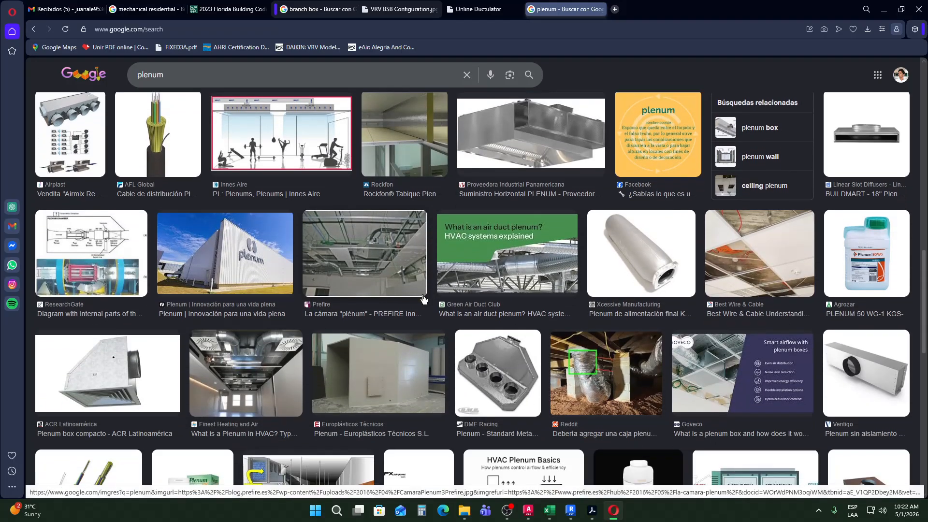
scroll(424, 299, down, 4)
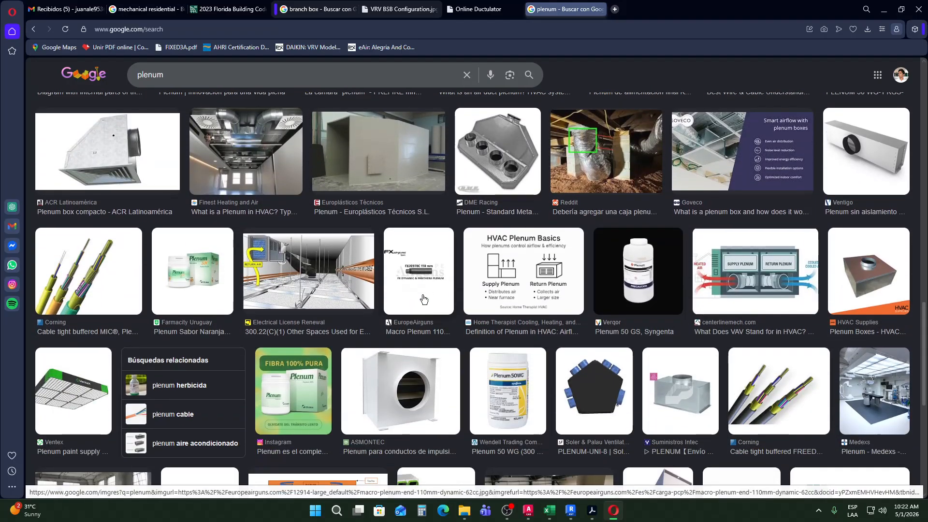
scroll(434, 303, down, 4)
scroll(434, 303, down, 4)
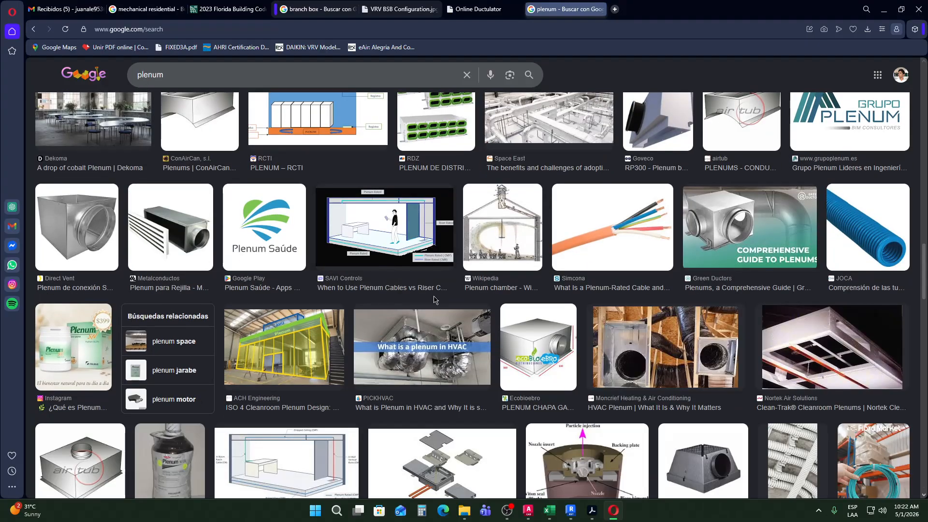
scroll(435, 300, down, 5)
scroll(434, 300, down, 5)
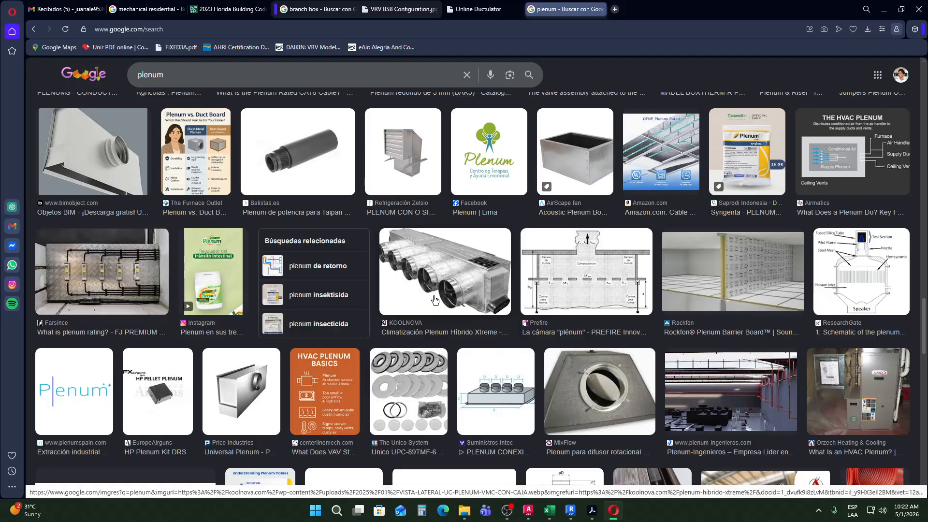
scroll(435, 300, down, 3)
scroll(435, 300, down, 6)
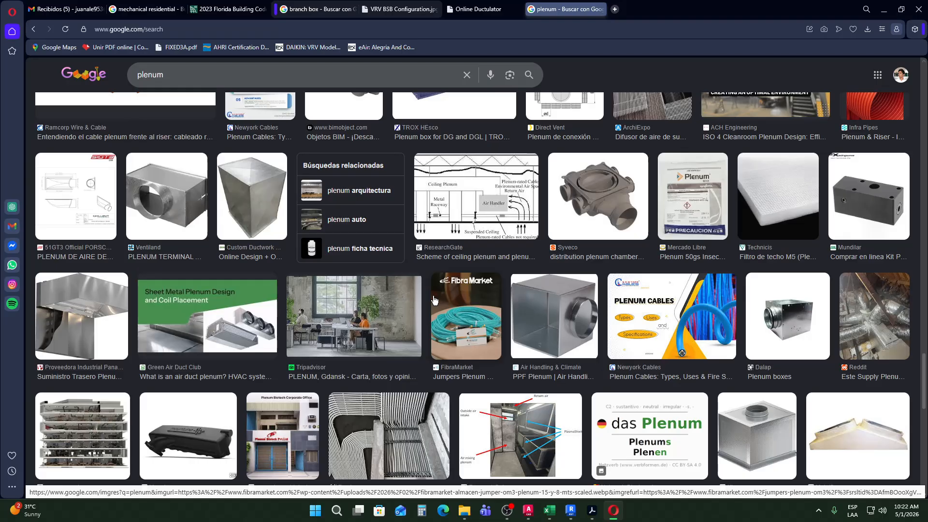
scroll(434, 299, down, 5)
scroll(435, 300, down, 4)
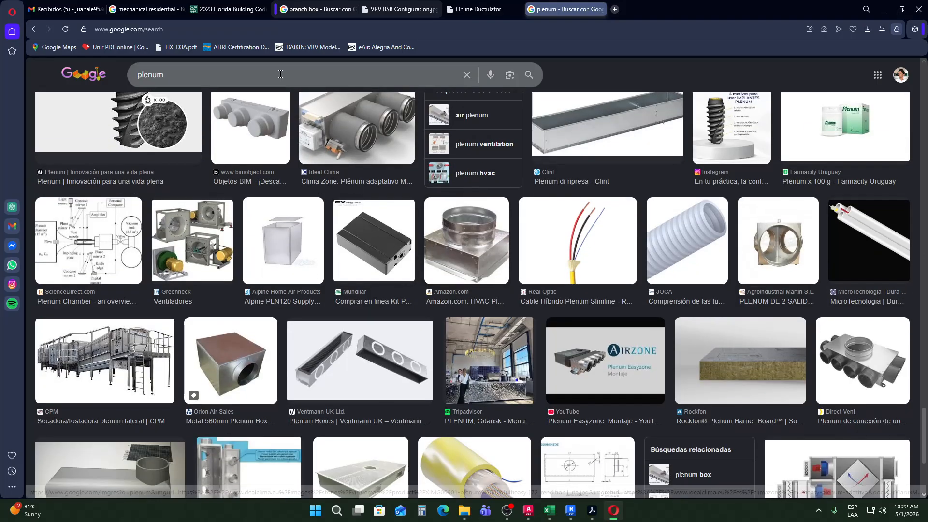
Step: Refine the image search to "residential hvac plenum"
click(257, 71)
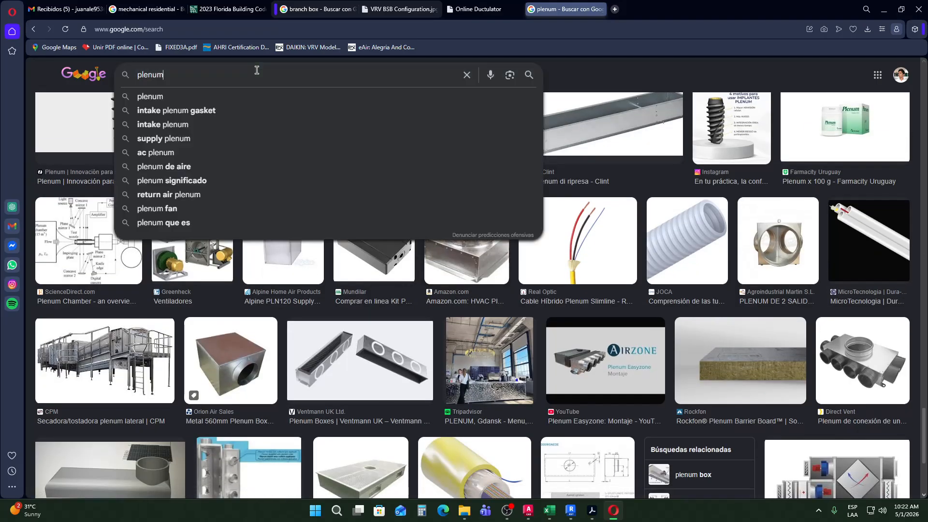
click(138, 73)
text(residential hvac)
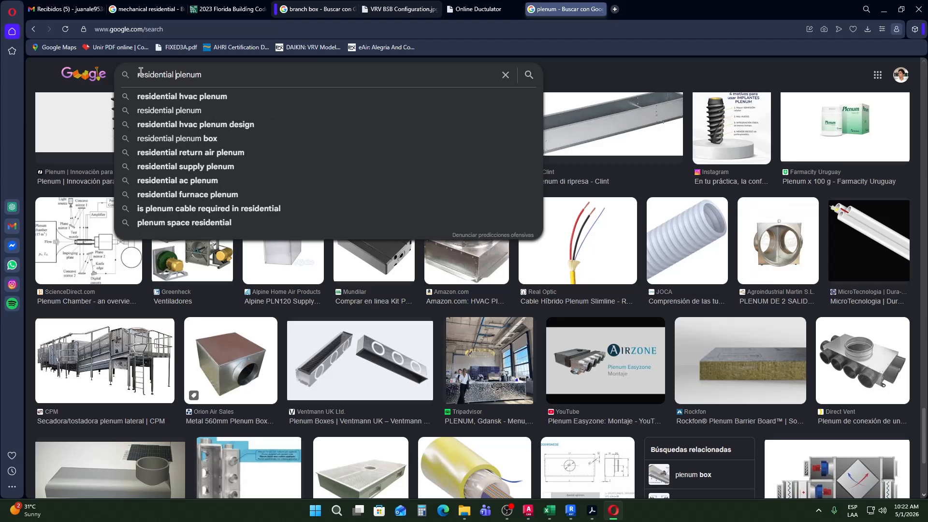
key(Return)
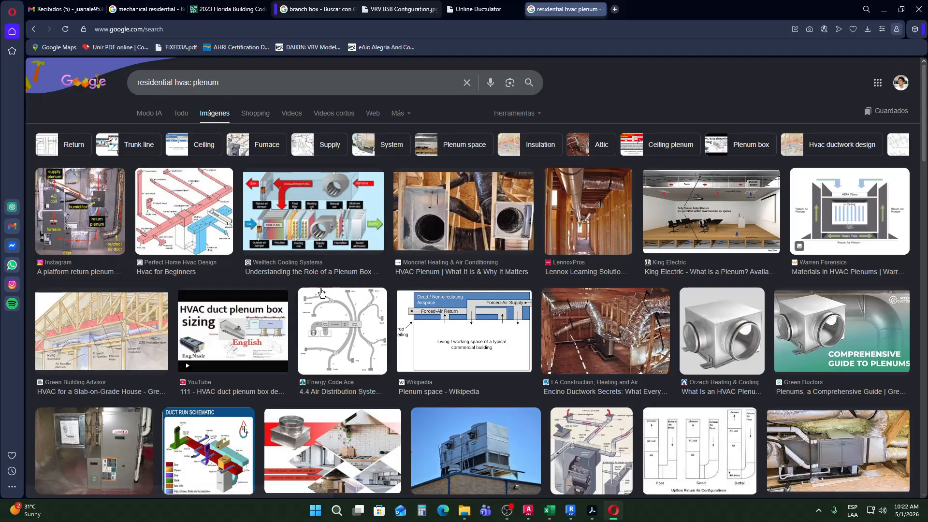
Step: Preview the Green Building Advisor image "HVAC for a Slab-on-Grade House" and look through more residential plenum results
click(160, 321)
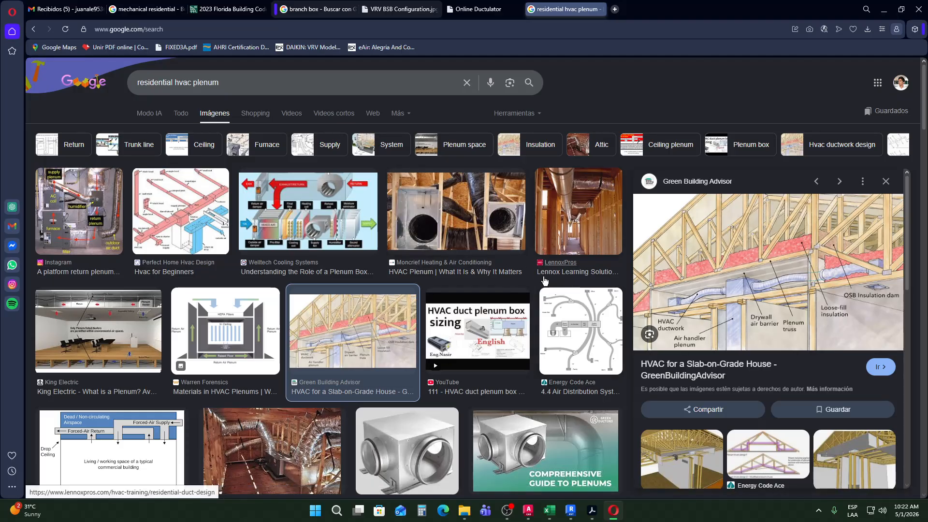
scroll(545, 280, down, 5)
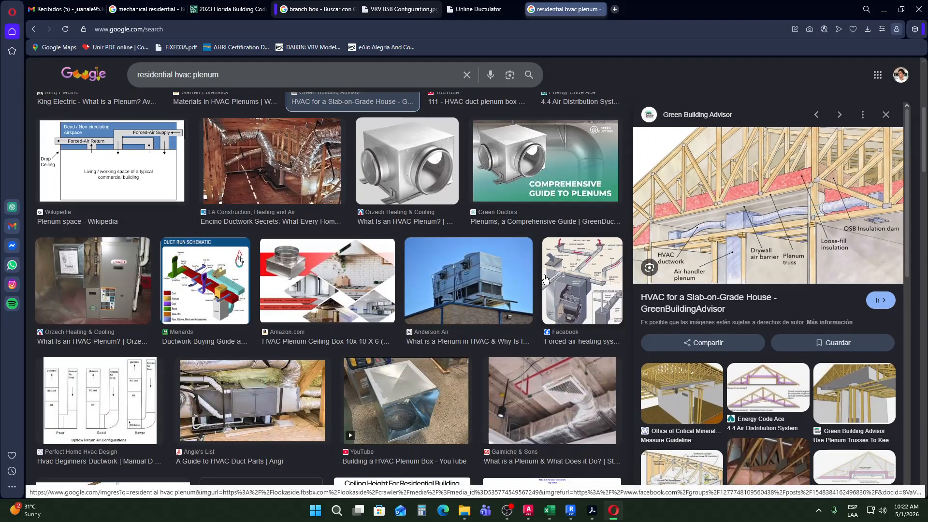
scroll(545, 279, down, 7)
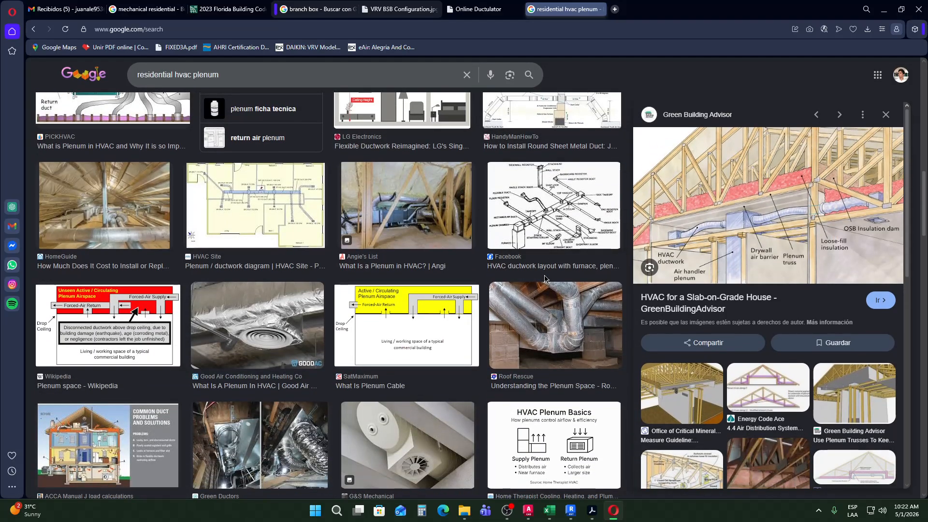
Step: Preview the related Green Attic Insulation attic ductwork image and examine its similar images and further search results
scroll(737, 271, down, 2)
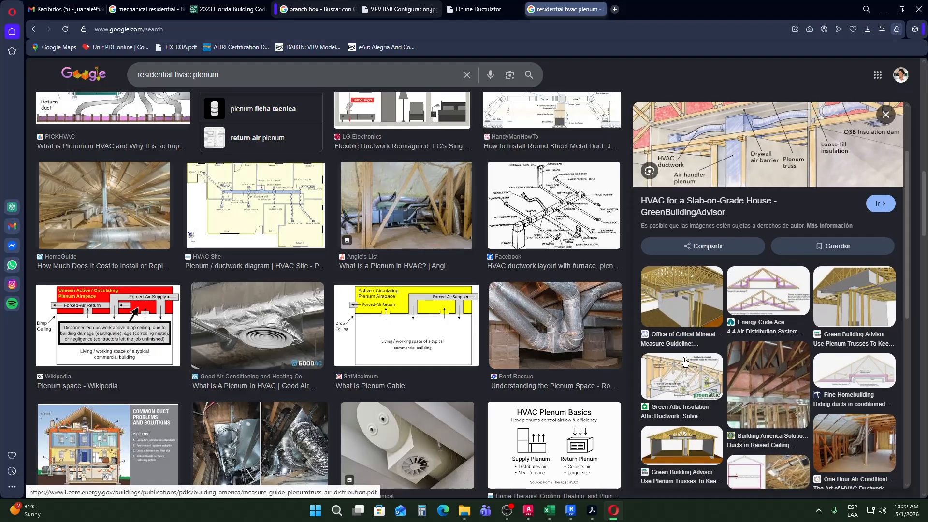
click(682, 376)
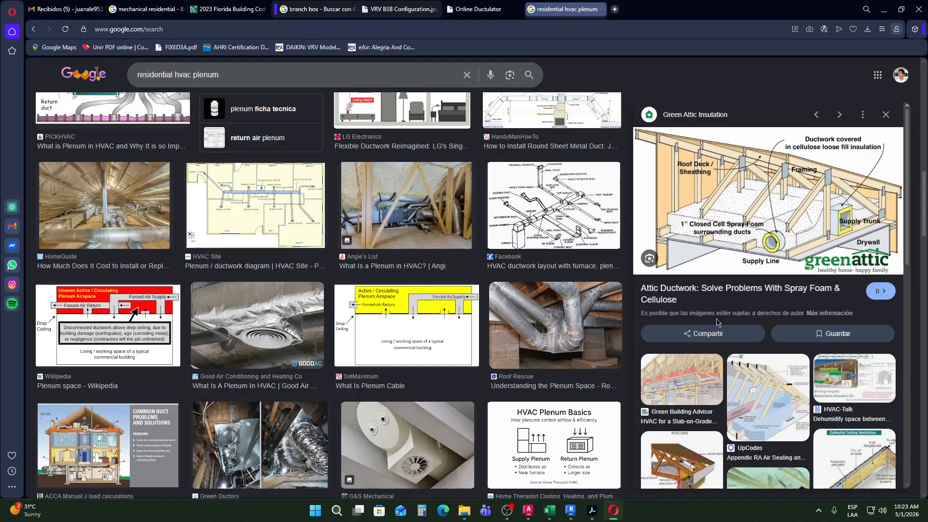
scroll(791, 369, down, 2)
scroll(791, 365, down, 1)
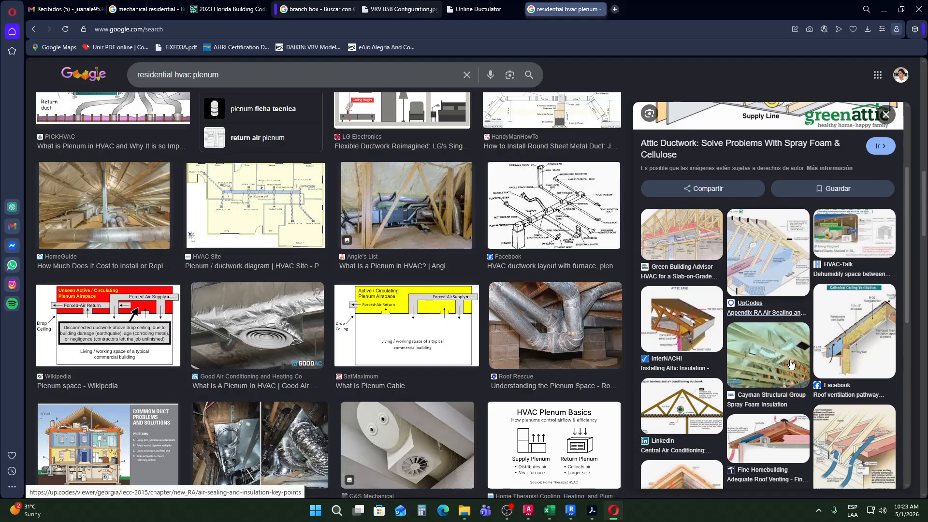
scroll(793, 360, down, 4)
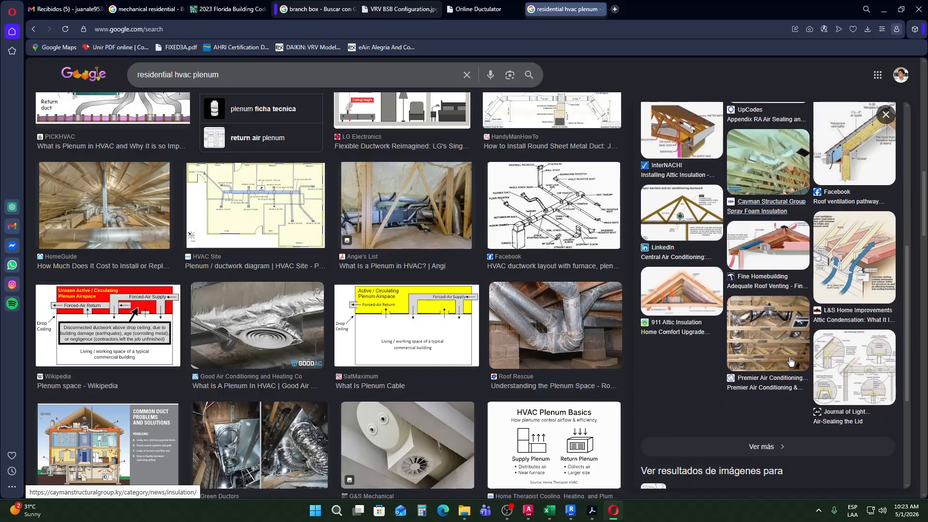
scroll(566, 270, down, 6)
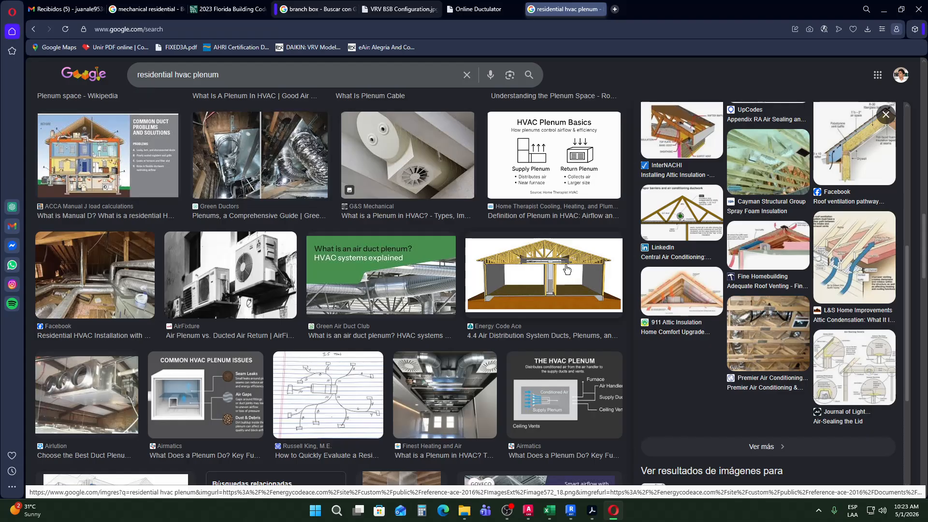
Step: Open the Energy Code Ace "4.4 Air Distribution System Ducts, Plenums, and Fans" image full size in its own page and enlarge it for inspection
click(567, 269)
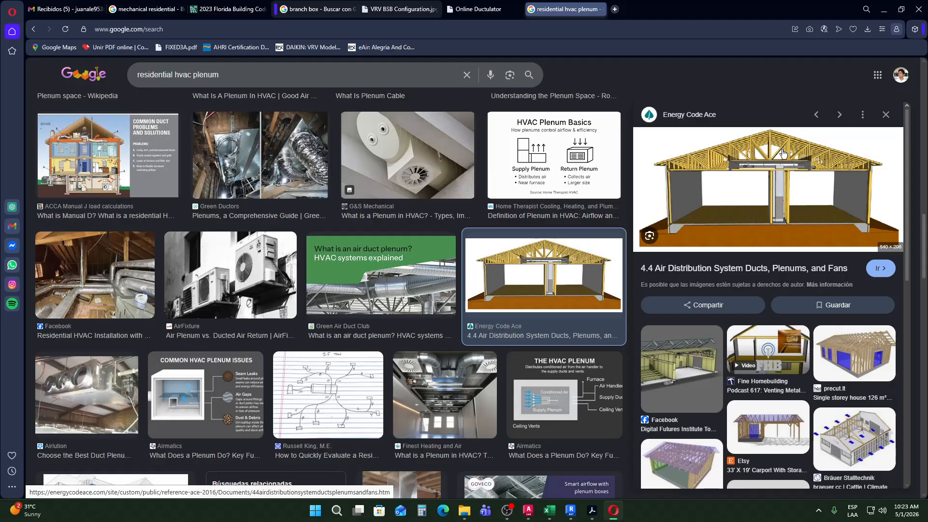
click(772, 130)
right_click(745, 164)
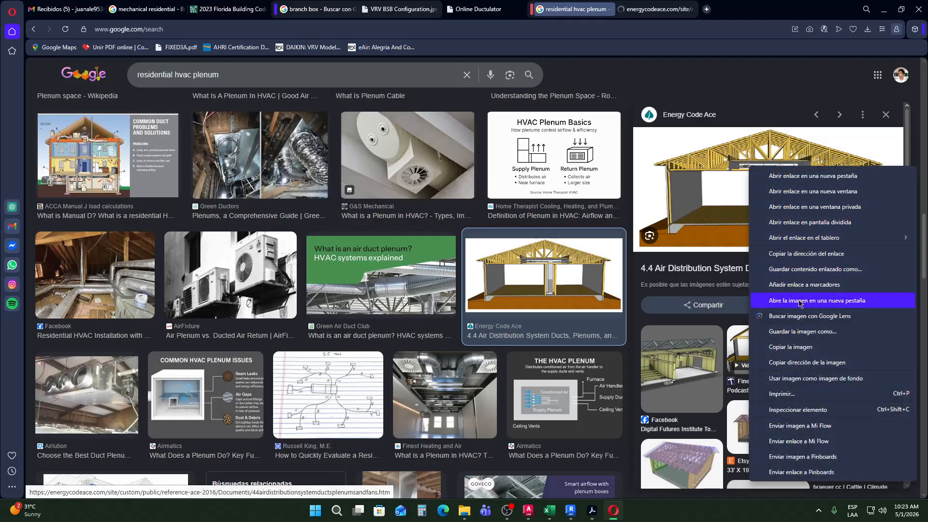
click(830, 305)
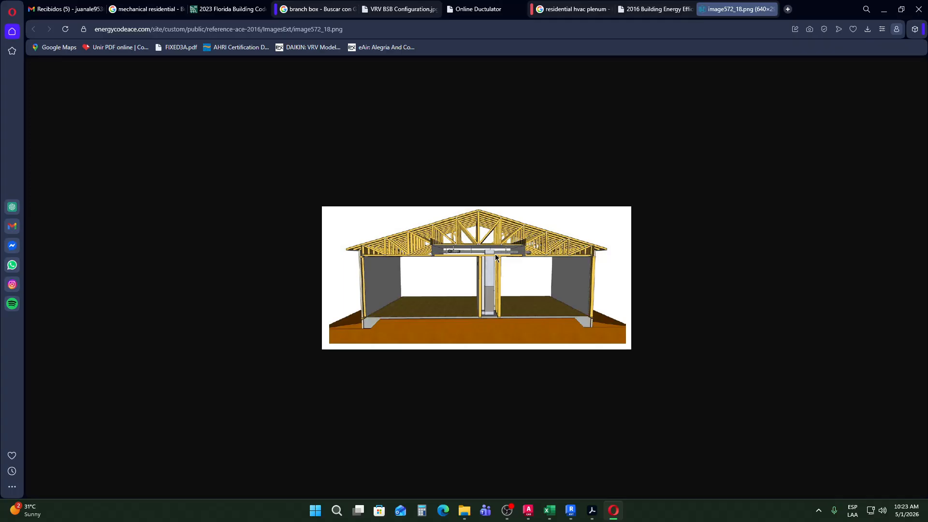
ctrl+scroll(485, 248, up, 8)
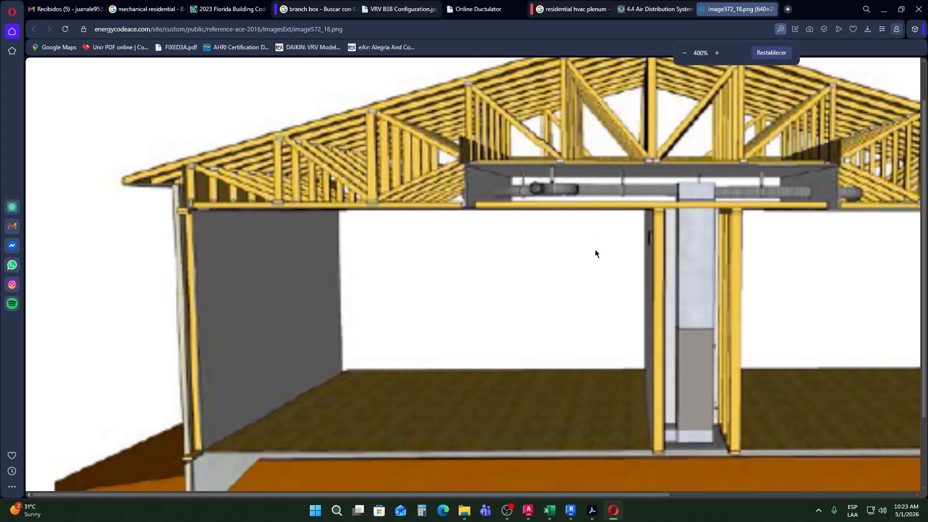
ctrl+scroll(595, 250, down, 1)
scroll(479, 227, right, 1)
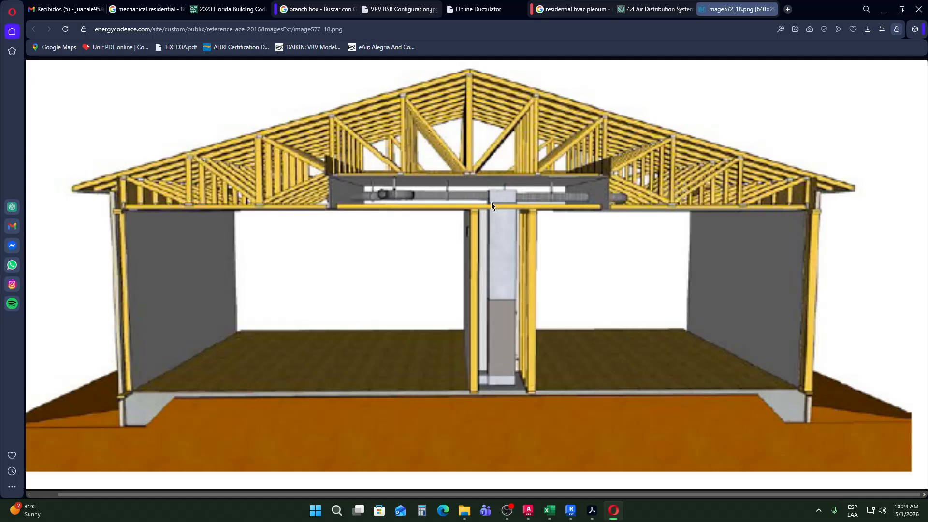
Step: Switch to Revit, deactivate the viewport on the first floor mechanical sheet and open sheet M-2 - MECHANICAL SECOND FLOOR
click(568, 514)
mouse_move(619, 305)
middle_down()
mouse_move(524, 276)
mouse_move(539, 281)
middle_up()
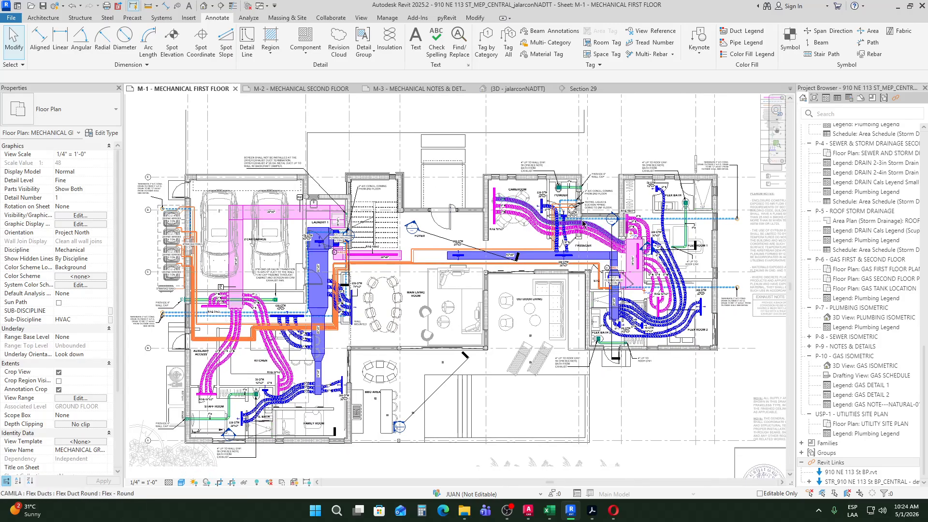
scroll(551, 278, down, 3)
double_click(292, 162)
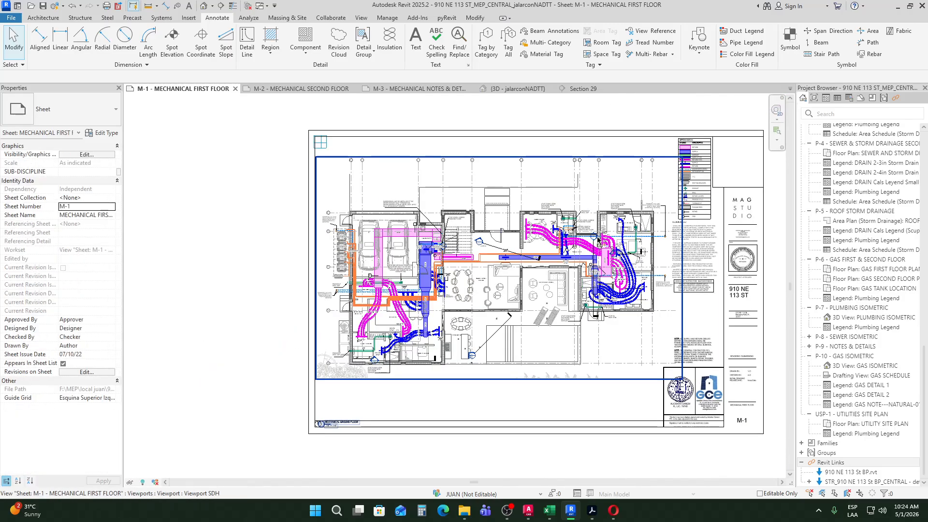
click(311, 88)
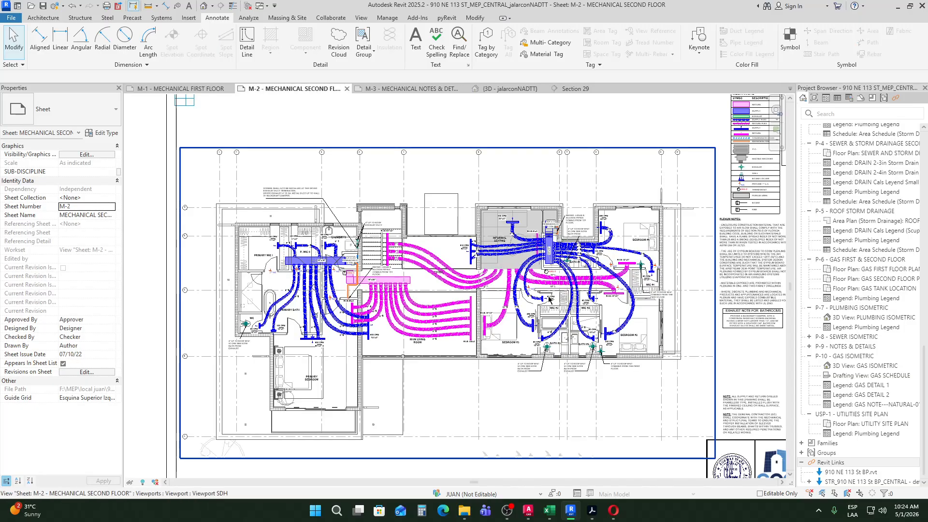
Step: Examine the second floor supply and return ducts around A.H.U.-3, the informal seating area and the bedrooms
scroll(548, 295, up, 2)
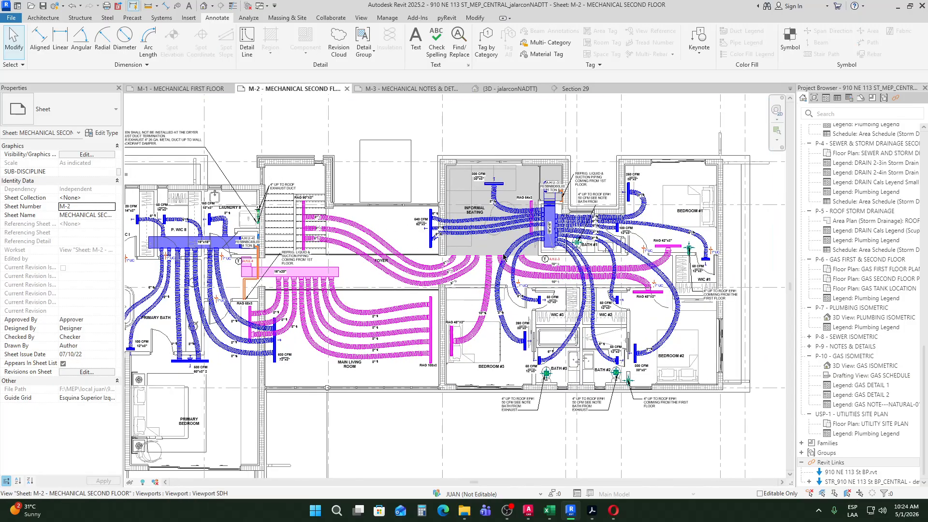
scroll(278, 208, up, 2)
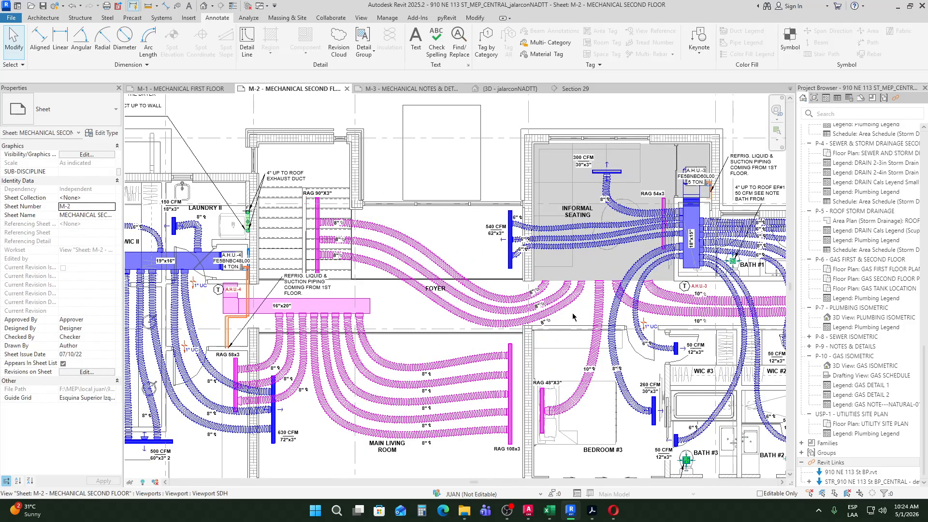
middle_drag(630, 377, 436, 339)
scroll(593, 354, down, 1)
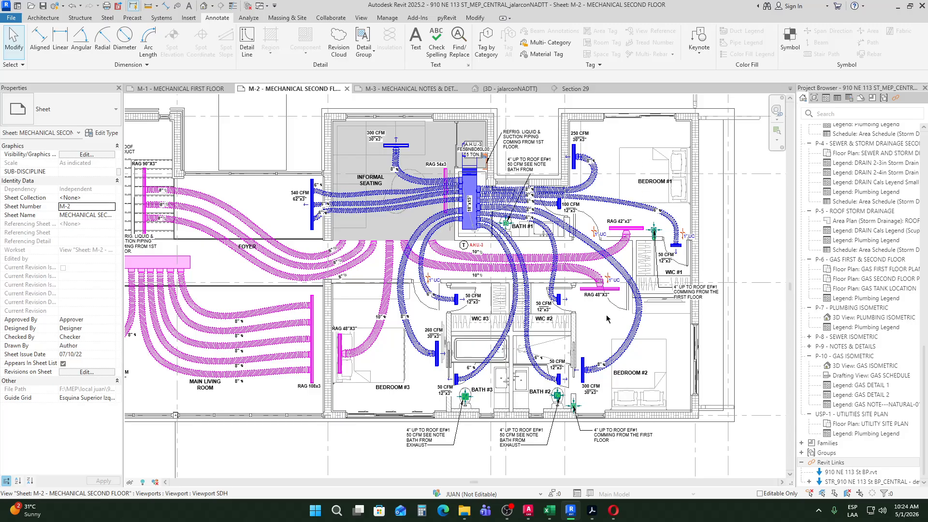
middle_drag(531, 335, 556, 341)
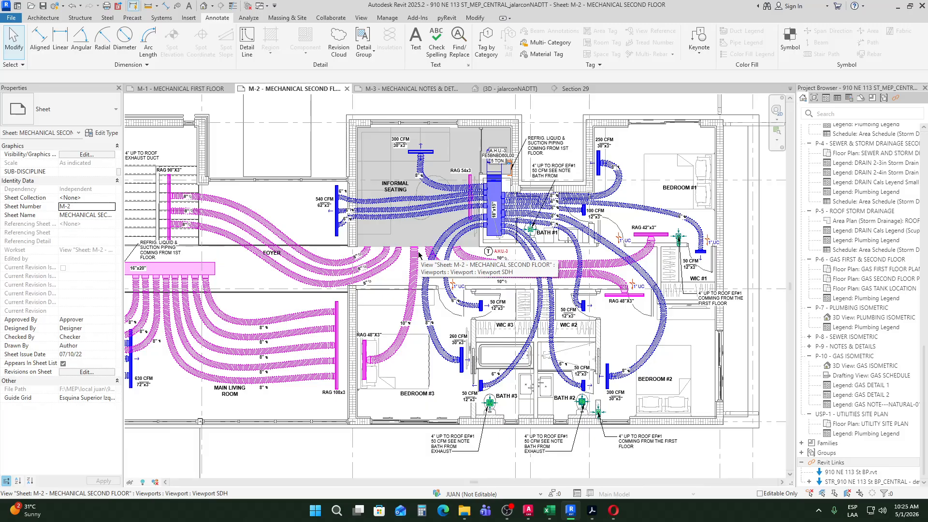
middle_drag(182, 271, 408, 265)
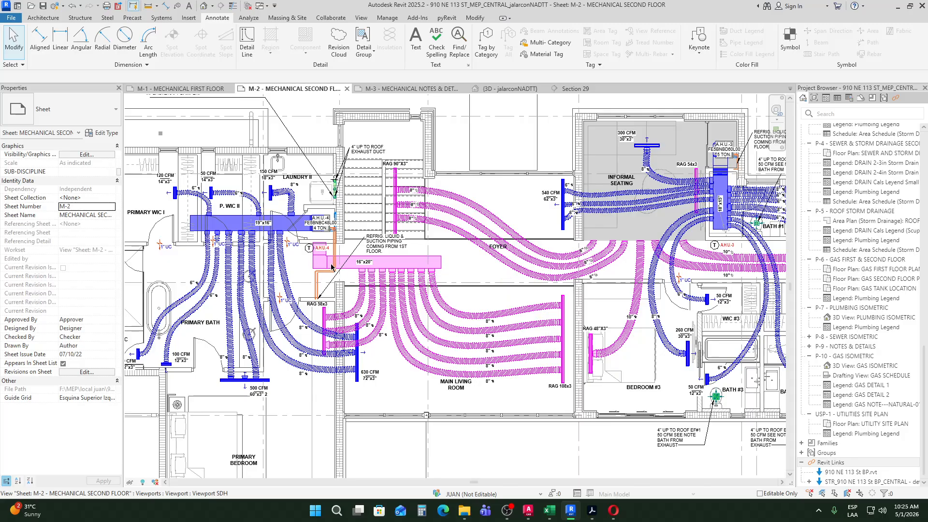
middle_drag(619, 272, 519, 282)
scroll(518, 282, up, 3)
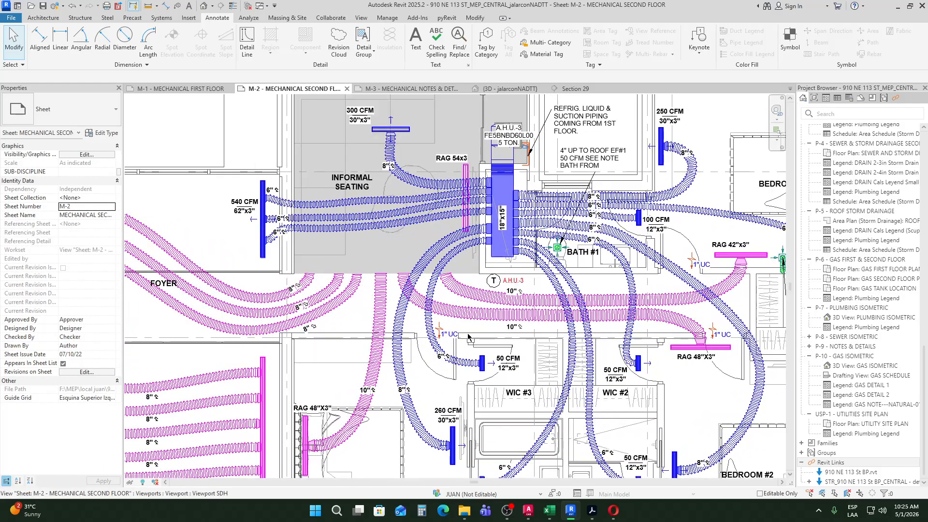
scroll(468, 337, down, 1)
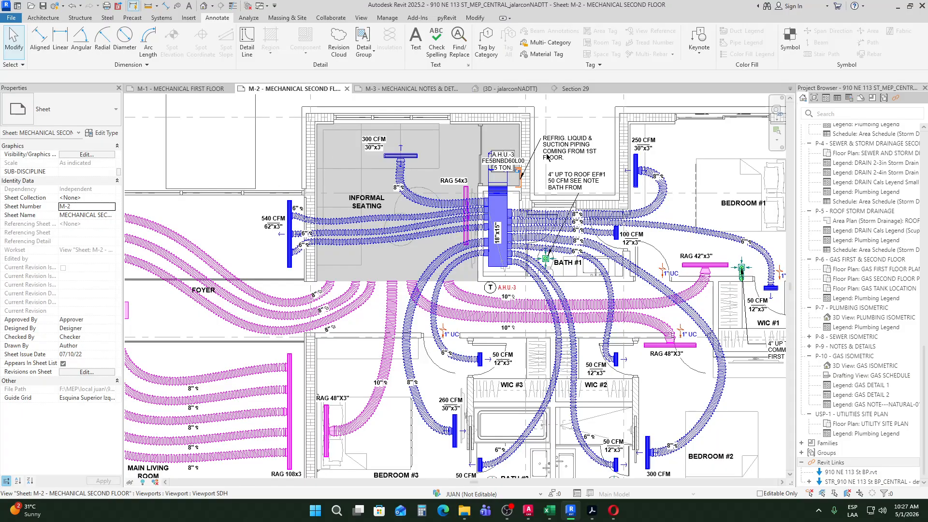
Step: Inspect the A.H.U.-4 ducts and grilles serving the primary bath, closets and main living room on the second floor plan
scroll(546, 158, down, 5)
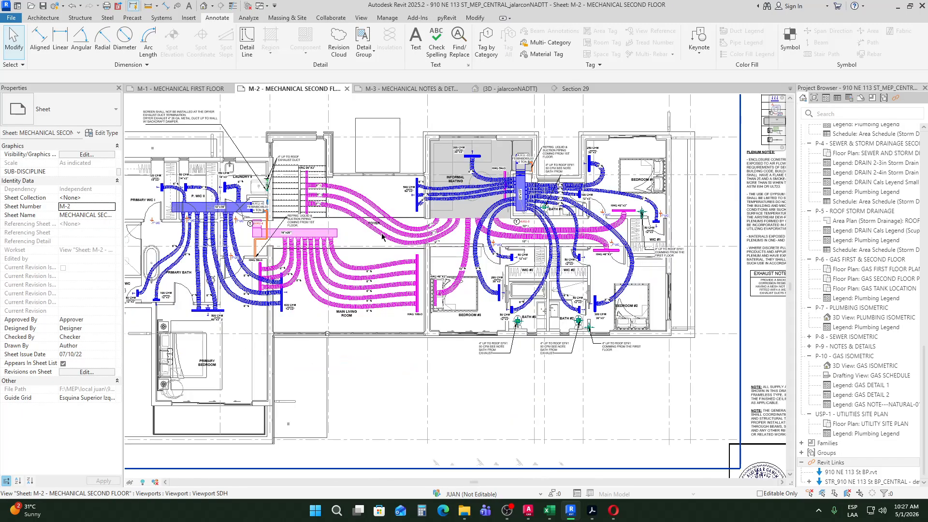
scroll(528, 206, up, 3)
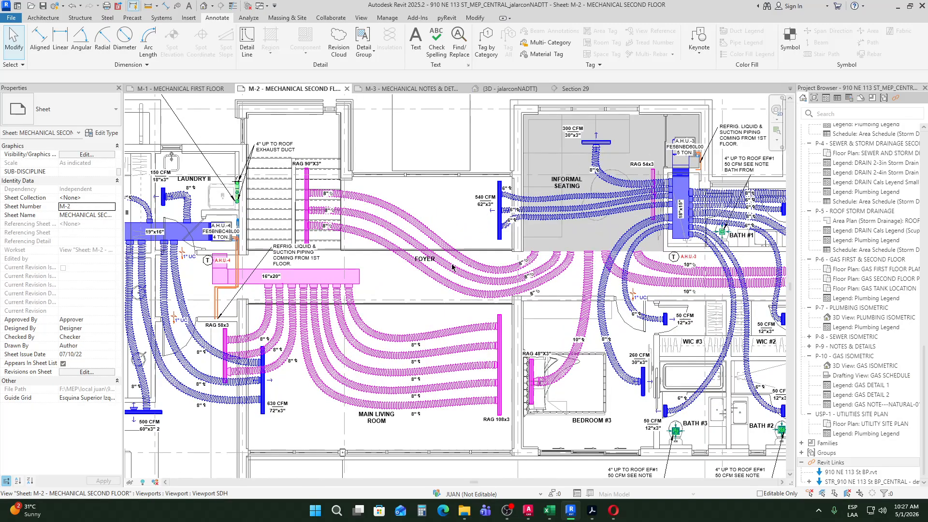
middle_drag(373, 278, 541, 277)
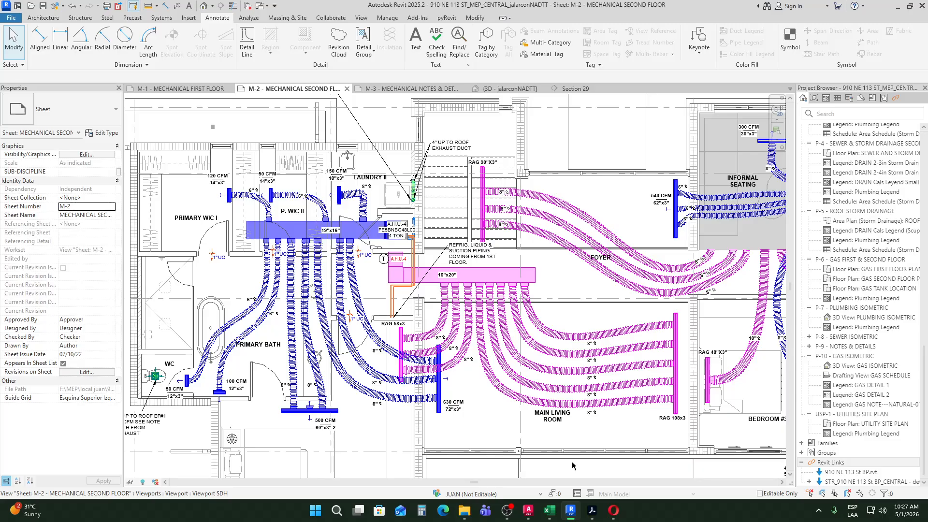
click(430, 296)
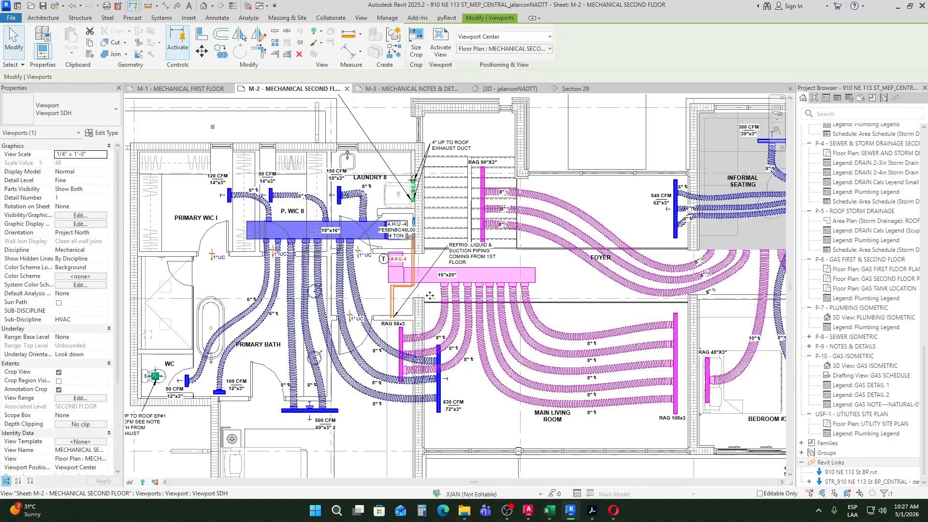
scroll(181, 320, up, 4)
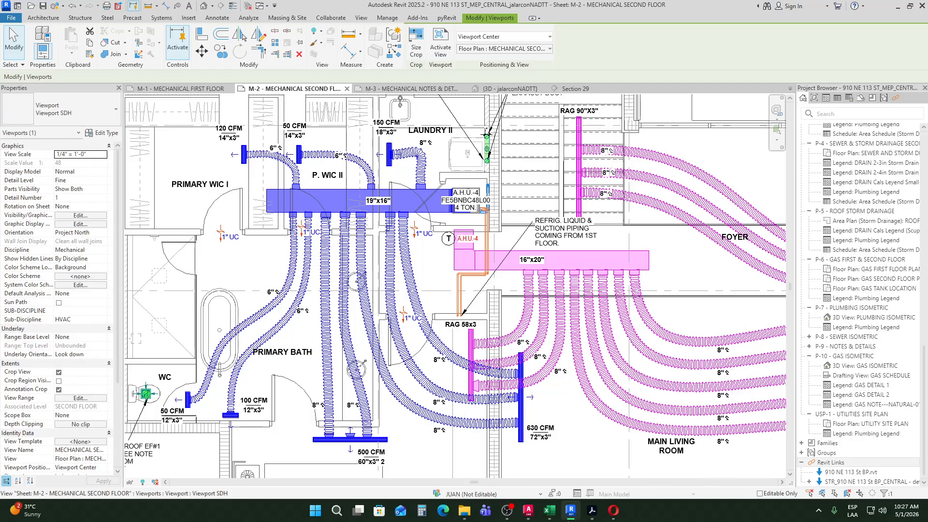
Step: Switch to Excel and bring up the TAMAÑOS REJILLAS workbook over the second floor plan
mouse_move(550, 515)
click(520, 452)
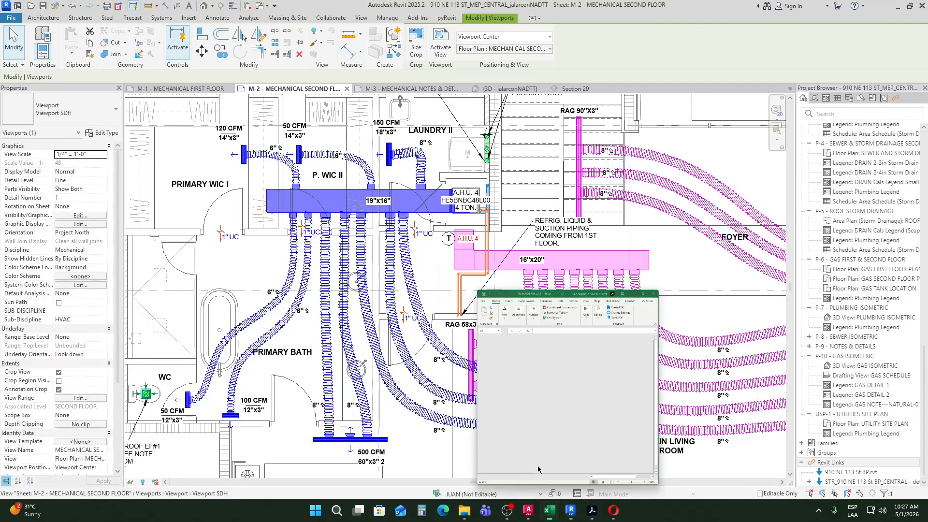
click(579, 162)
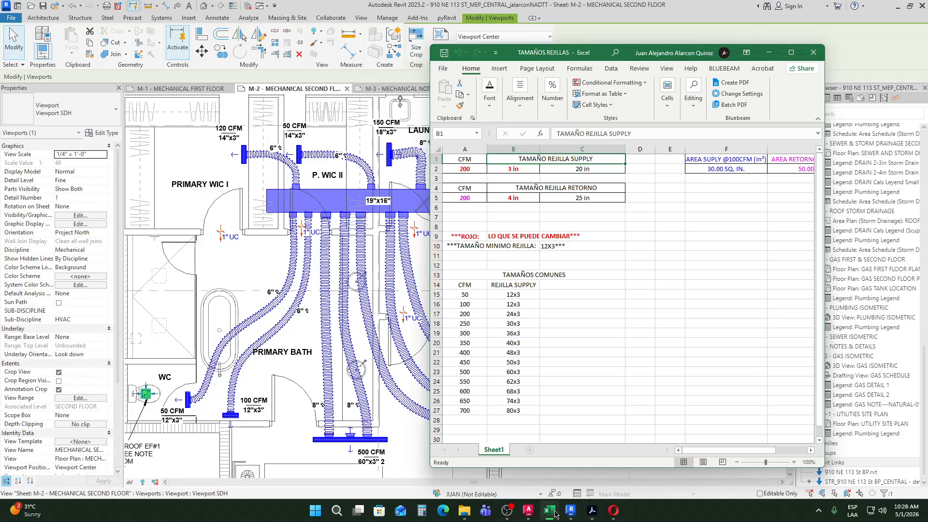
Step: View the duct work calculation workbook beside the grille size workbook, and minimize it again
mouse_move(563, 503)
click(579, 459)
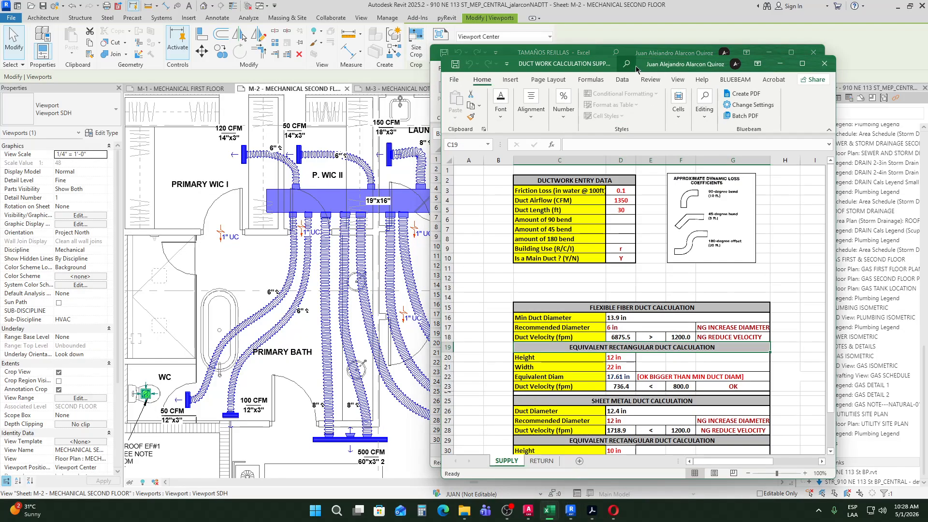
drag(627, 56, 225, 61)
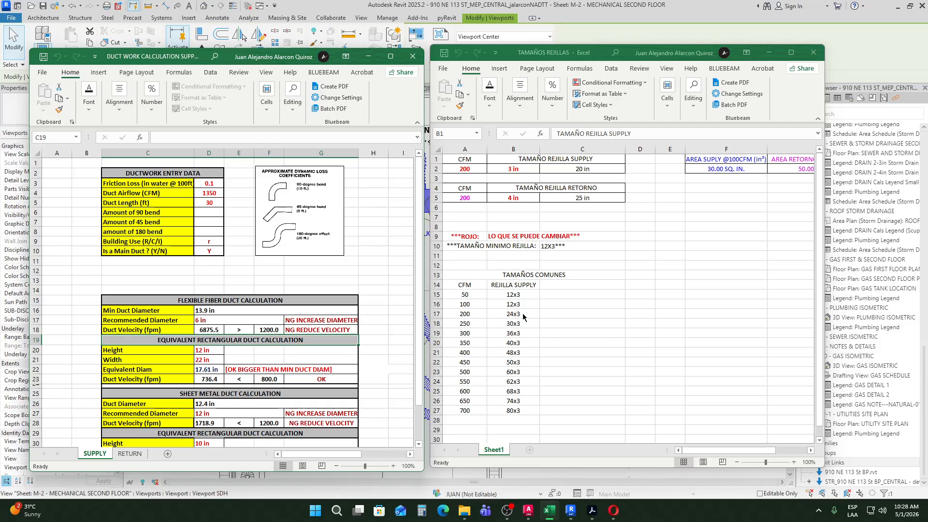
click(582, 256)
click(368, 56)
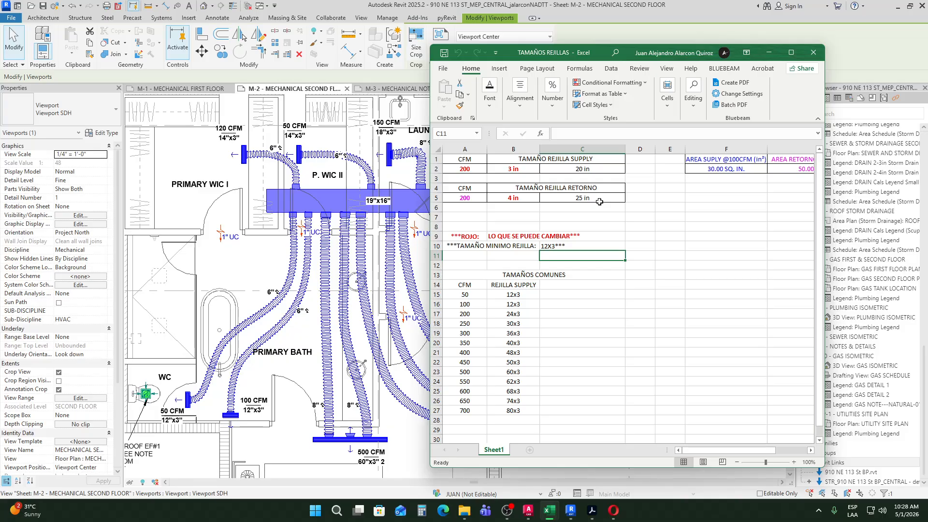
Step: Move the grille size workbook clear of the plan and check its supply and return areas per 100 CFM
drag(609, 53, 703, 51)
click(828, 165)
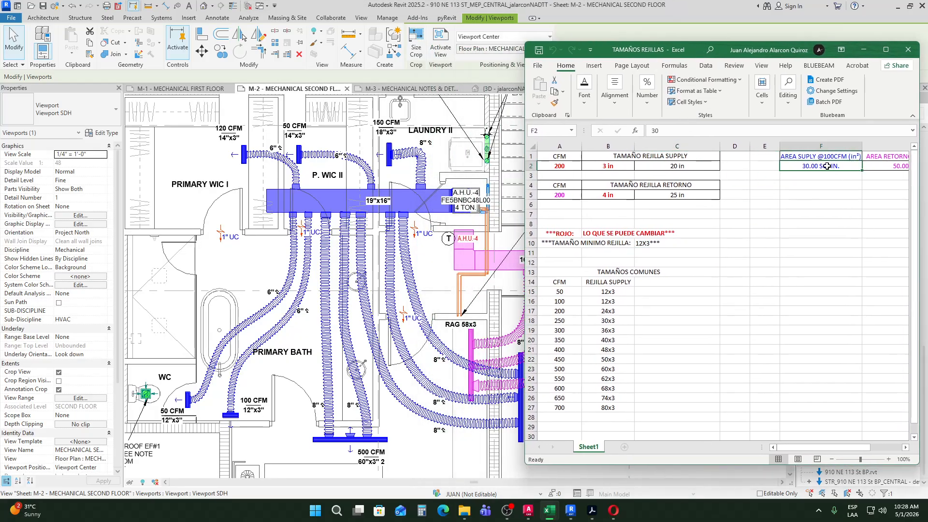
drag(828, 166, 894, 166)
click(890, 169)
click(822, 168)
click(893, 166)
click(848, 165)
Step: Set the supply grille airflow to 120 CFM and check the formula behind its grille length
click(575, 165)
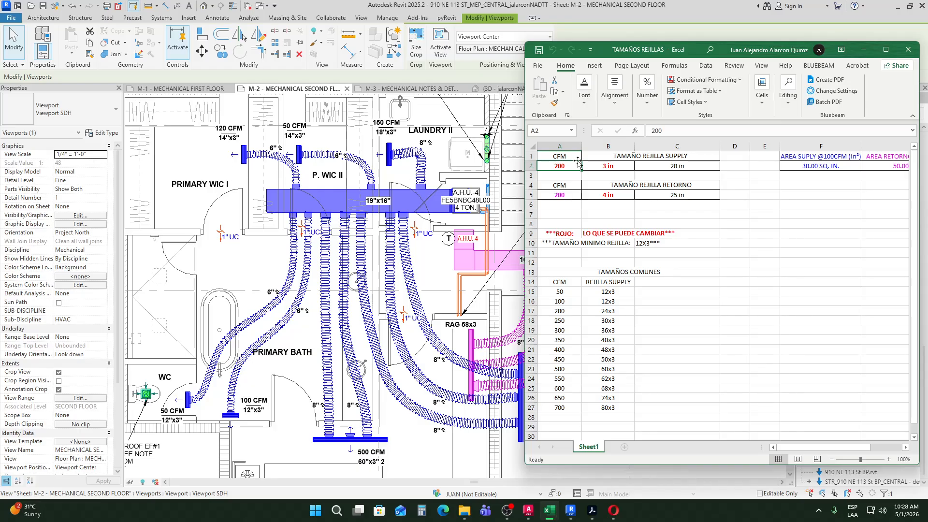
text(120)
key(Return)
key(Up)
key(Right)
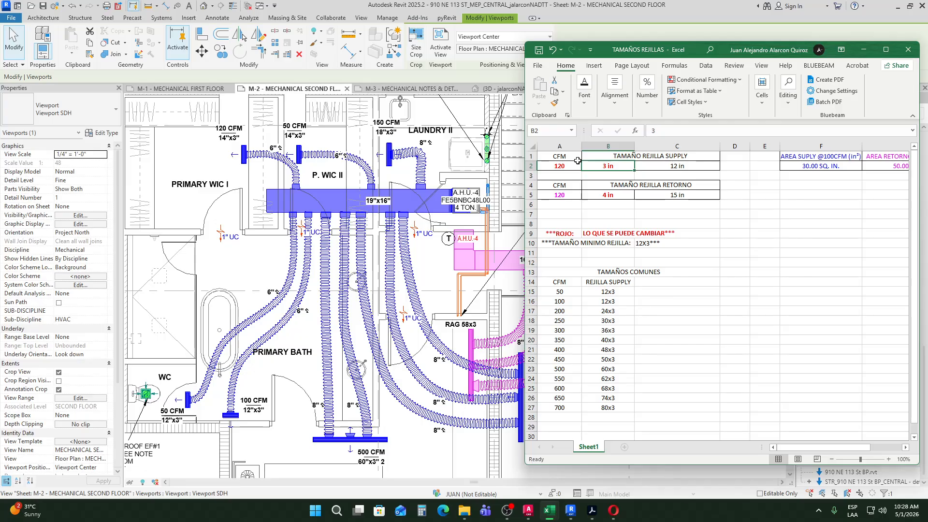
key(Right)
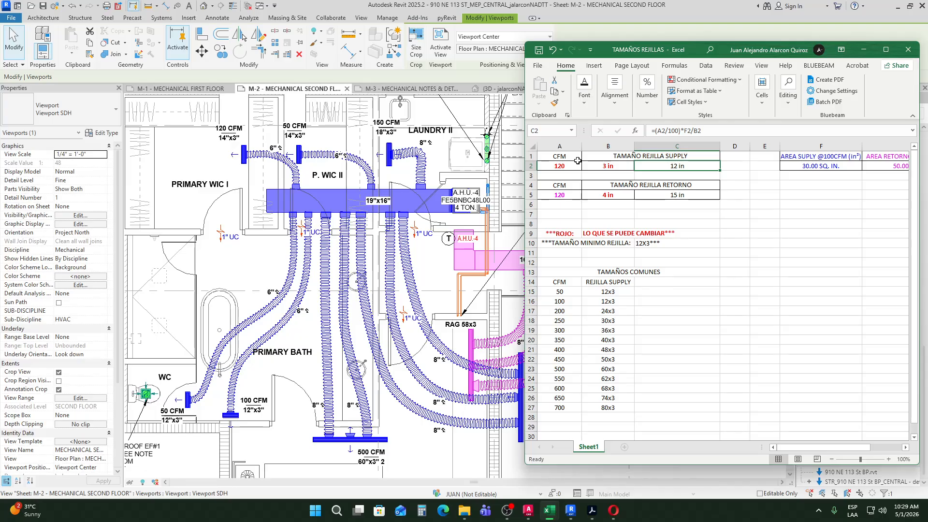
Step: Try supply grille heights of 1, 2 and 3 in to compare the calculated lengths
key(Left)
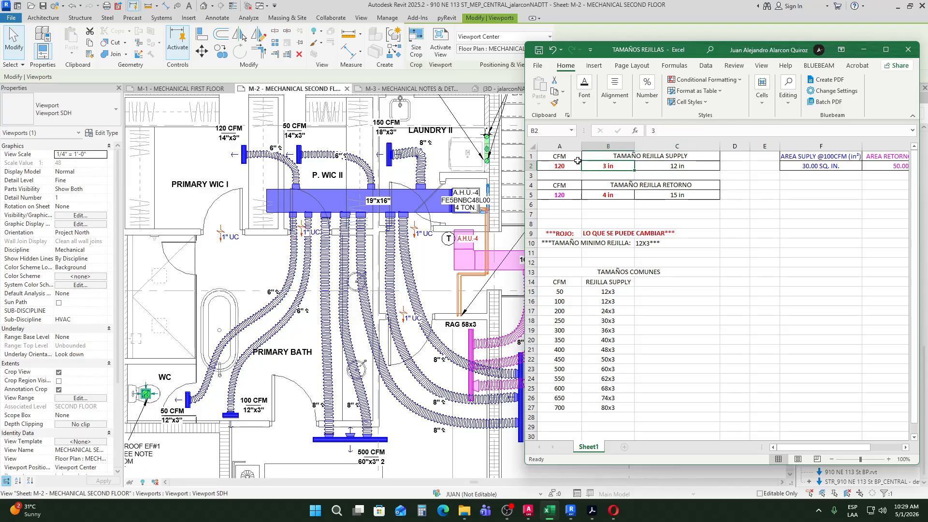
text(1)
key(Return)
key(Up)
text(2)
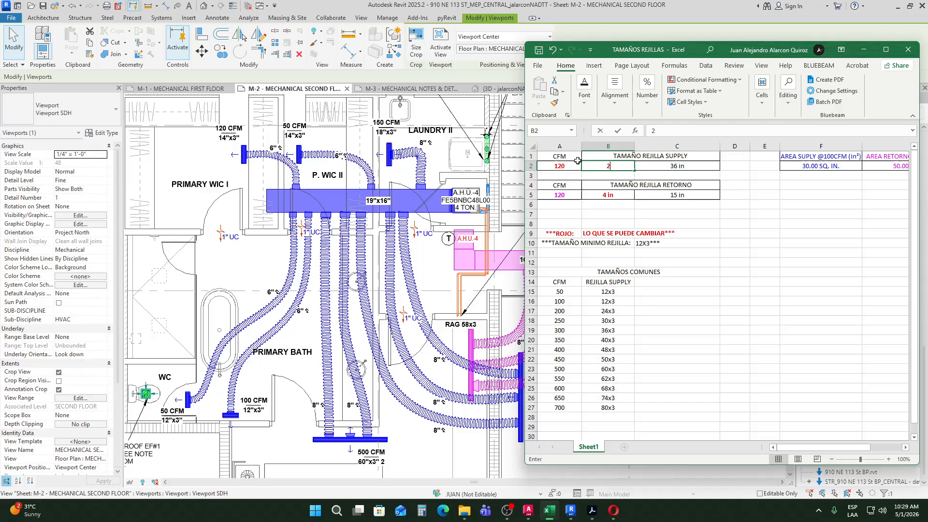
key(Return)
key(Up)
text(3)
key(Return)
key(Up)
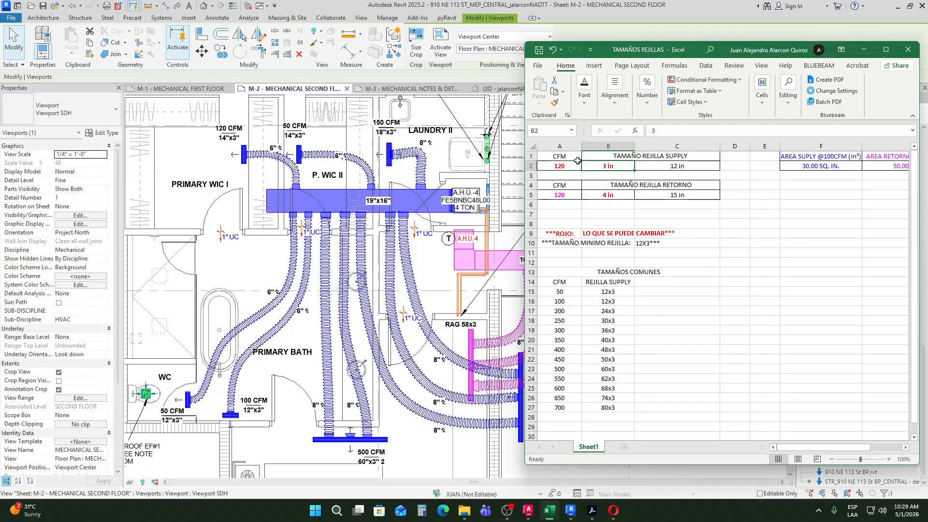
Step: Try supply grille heights of 4 and 3 in, and set the height to 1 in
text(4)
key(Return)
key(Up)
text(3)
key(Return)
key(Up)
text(1)
key(Tab)
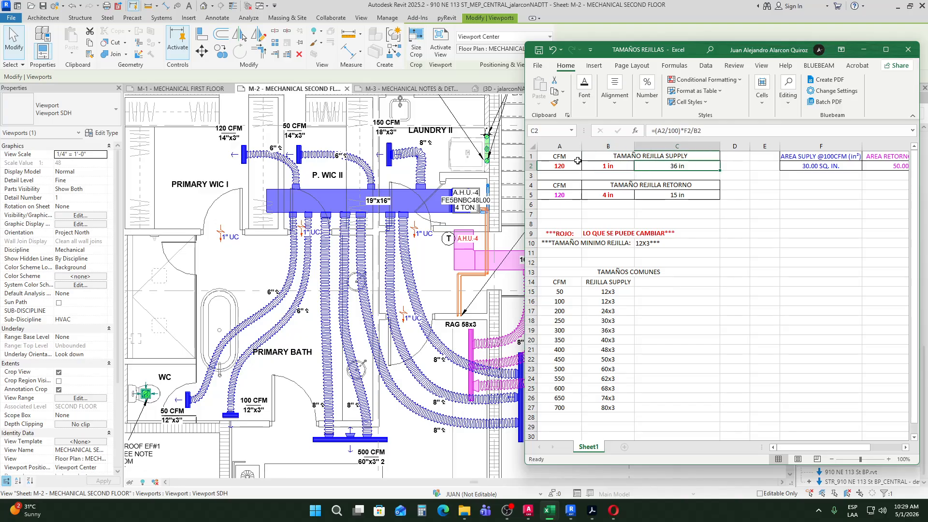
Step: Check the supply area per 100 CFM that feeds the grille length formula
key(Left)
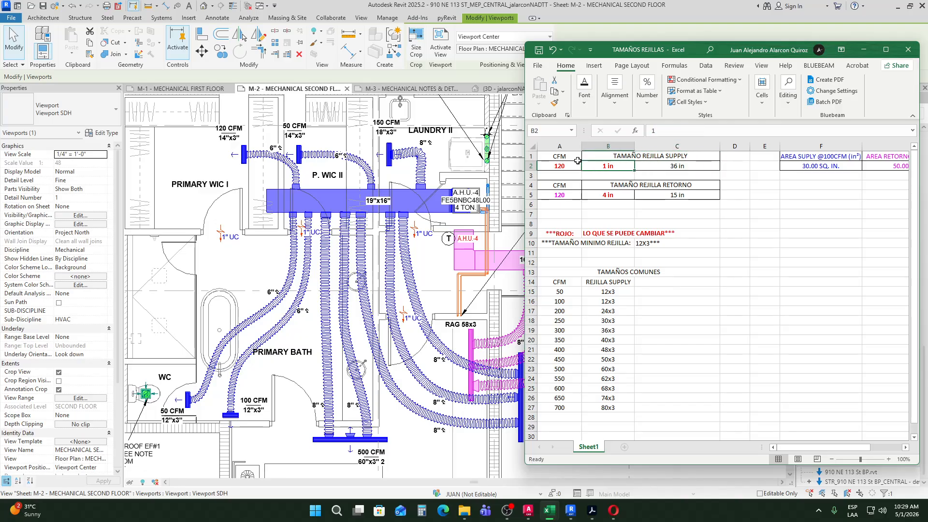
key(Right)
key(Right)
key(Right)
key(Right)
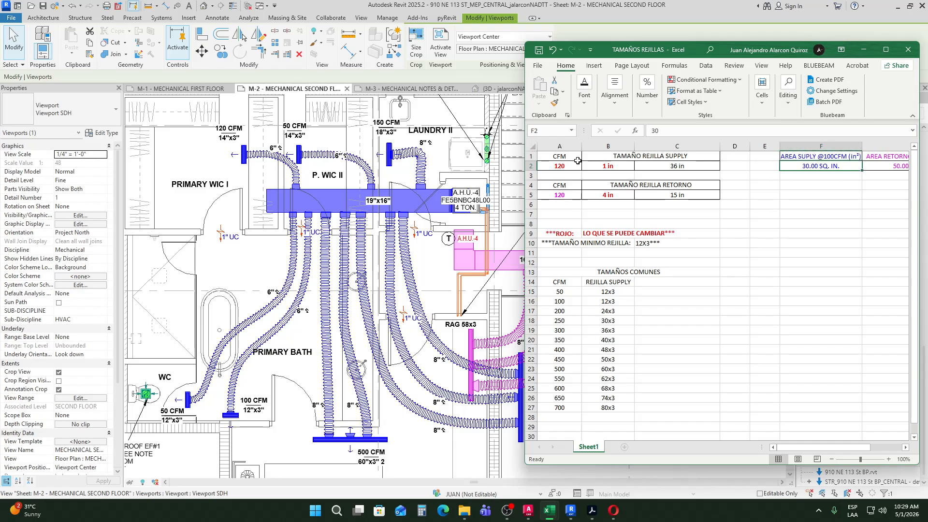
Step: Set the supply grille height to 1 in
key(Down)
key(Up)
key(Up)
key(Down)
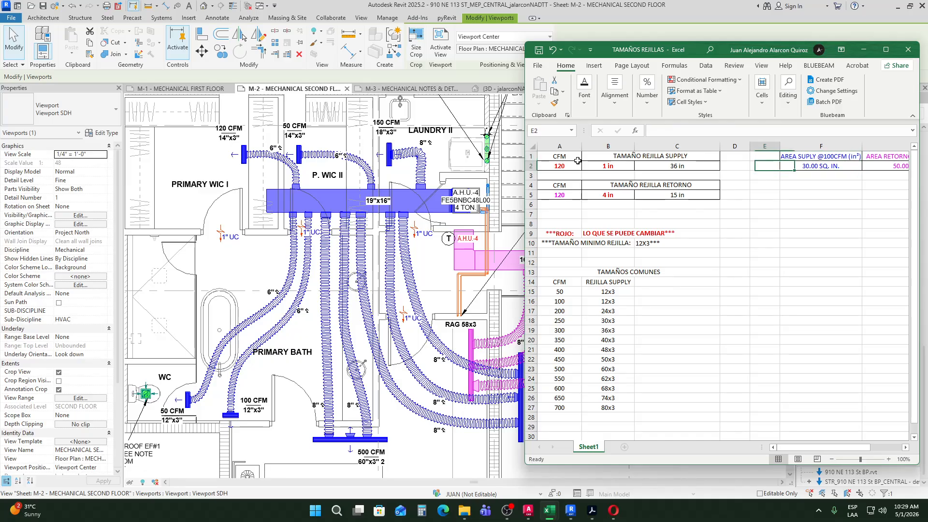
key(Left)
key(Left)
key(Left)
key(Left)
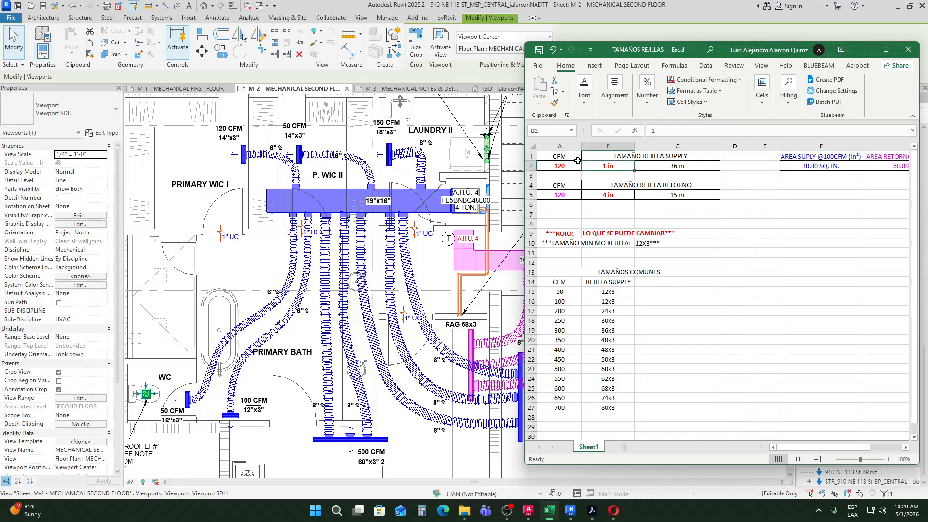
text(1)
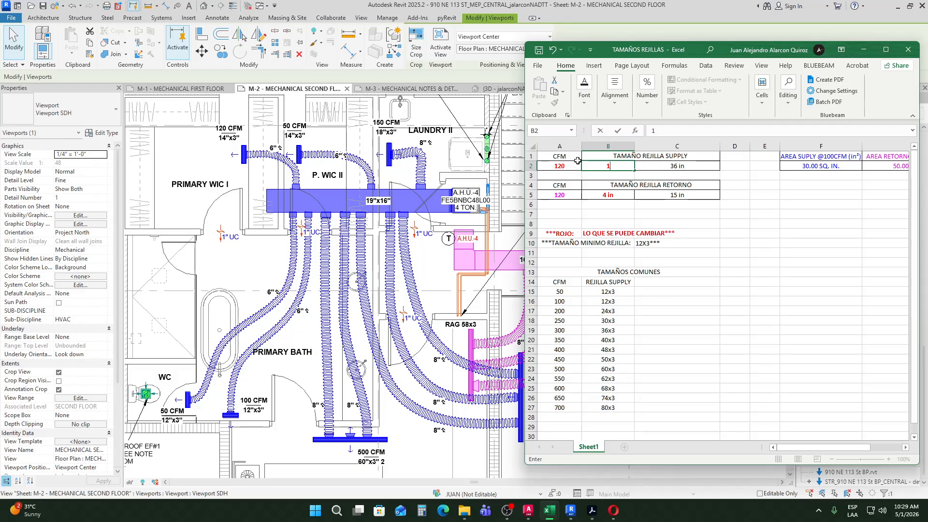
key(ctrl+Return)
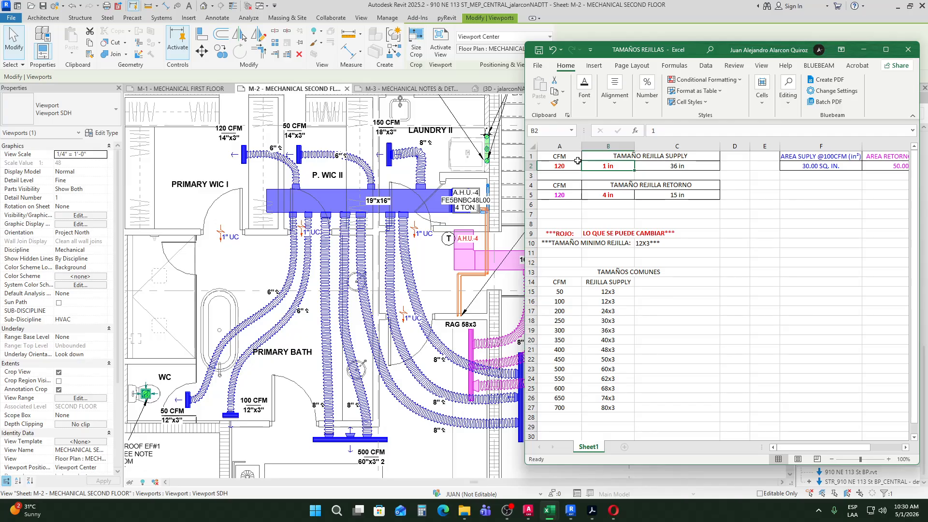
Step: Try a supply grille height of 2 in and check the resulting length and airflow inputs
text(2)
key(Tab)
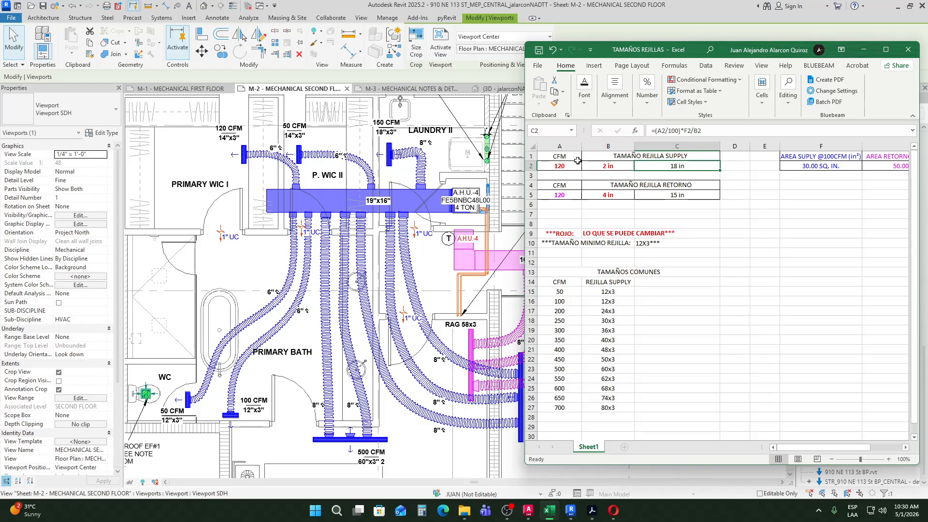
key(Left)
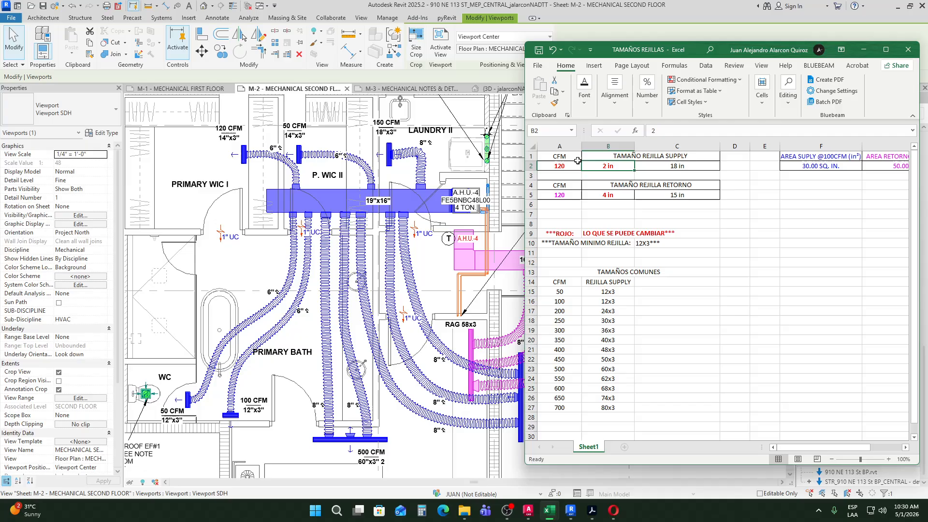
click(578, 165)
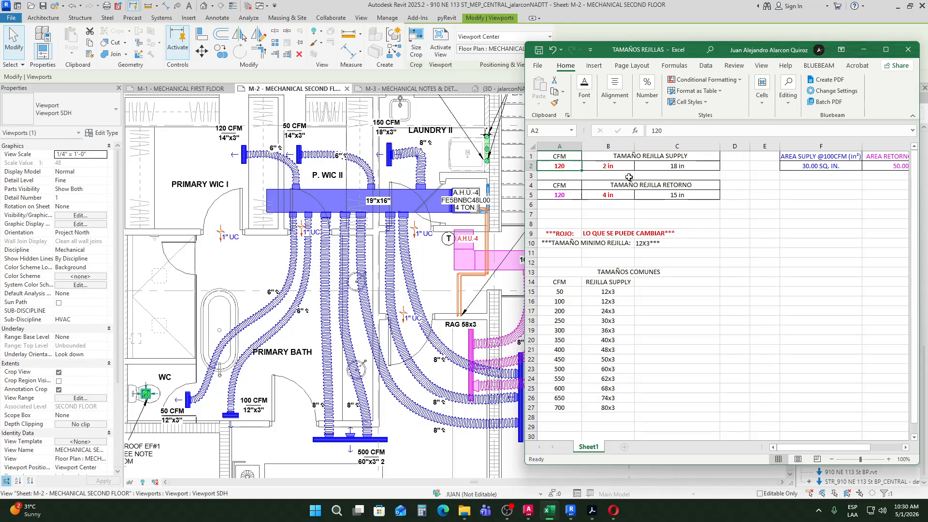
key(Tab)
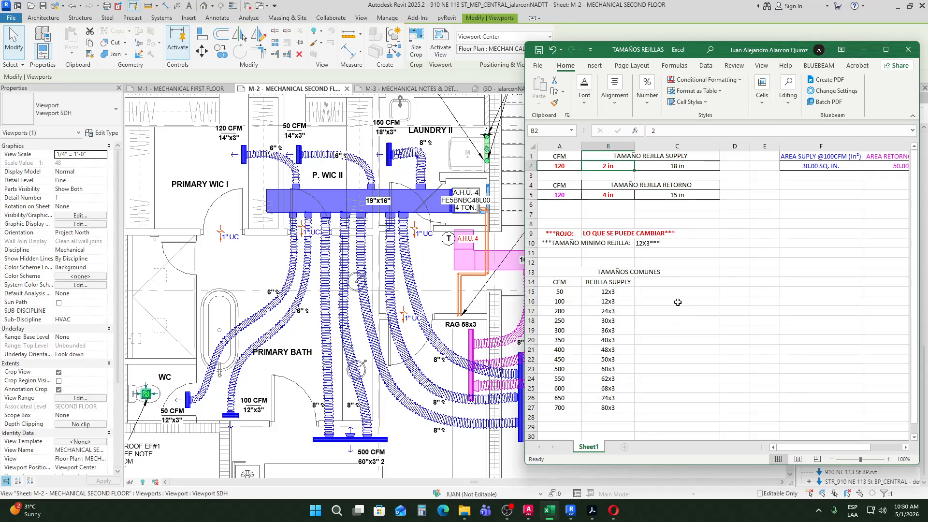
Step: List the grille sizes 3x12, 3x18 and 3x24 in cells D15 to D17, beside the common sizes table
click(732, 292)
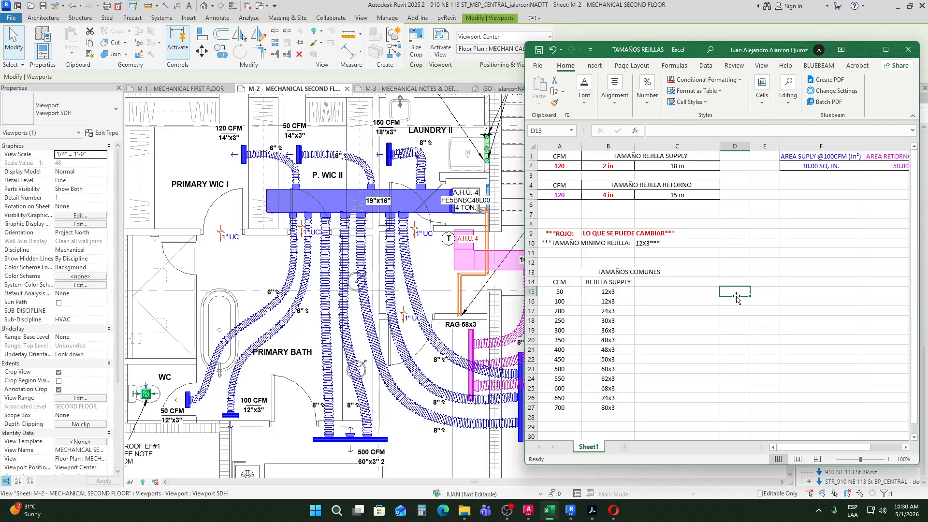
text(3)
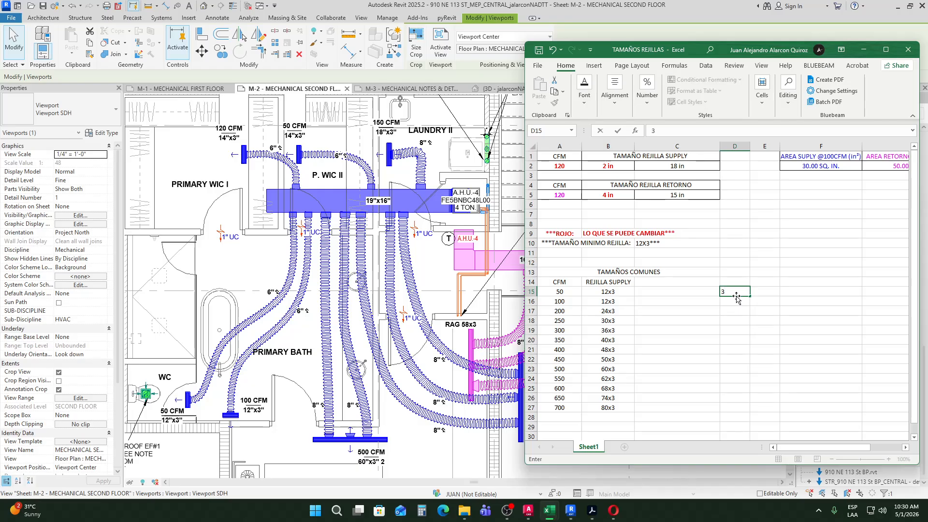
text(x12)
key(Return)
text(3x18)
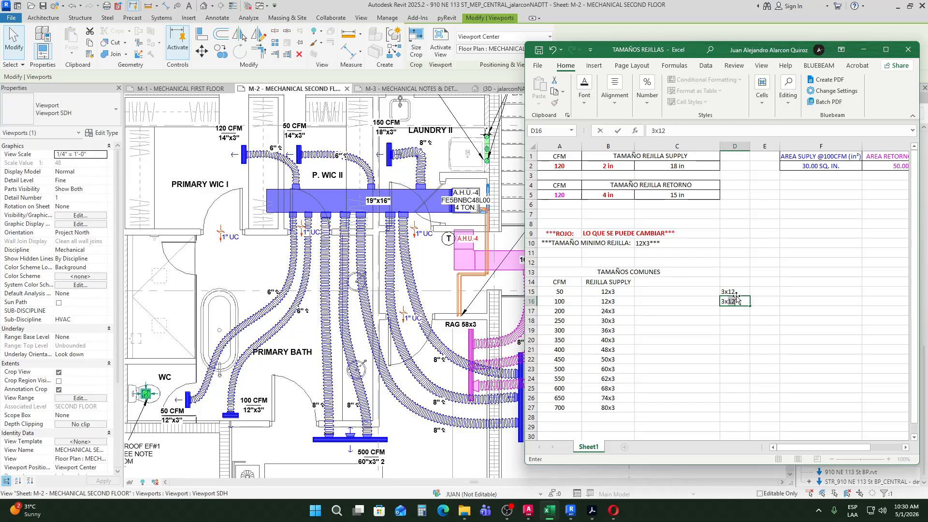
key(Return)
text(3x24)
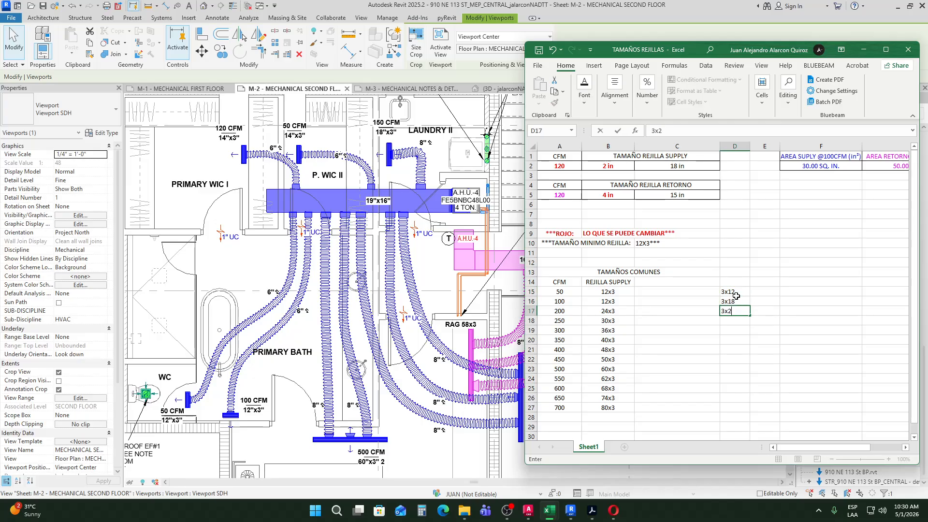
key(Return)
Step: Add the size 3x30 to the grille size list in cell D18
key(Up)
key(Up)
key(Up)
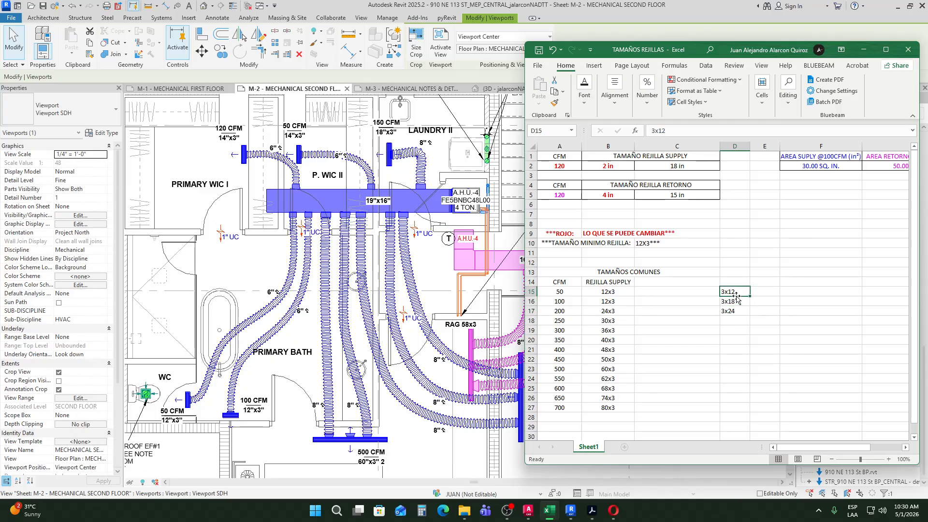
key(Down)
key(Down)
key(Down)
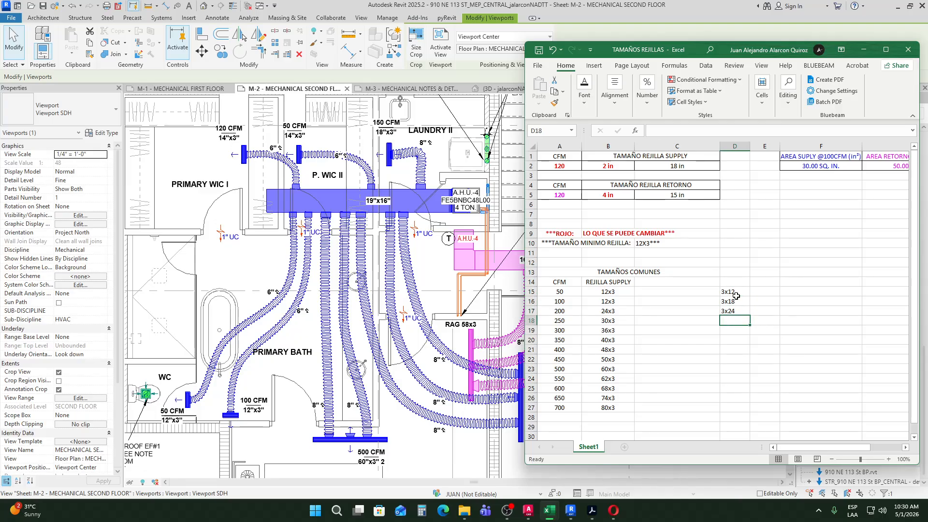
text(3x30)
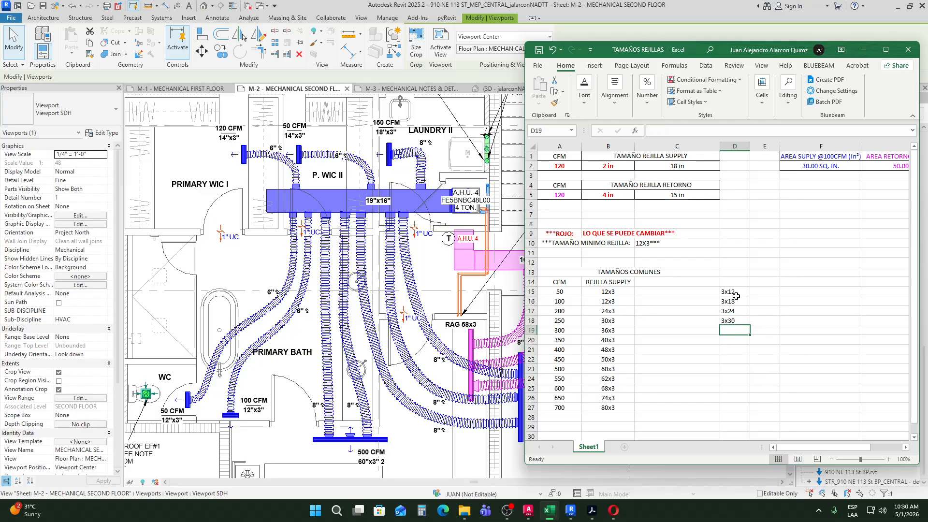
Step: Review the grille sizes listed in cells D15 to D18 and compare consecutive sizes
key(shift+Up)
key(shift+Up)
key(shift+Up)
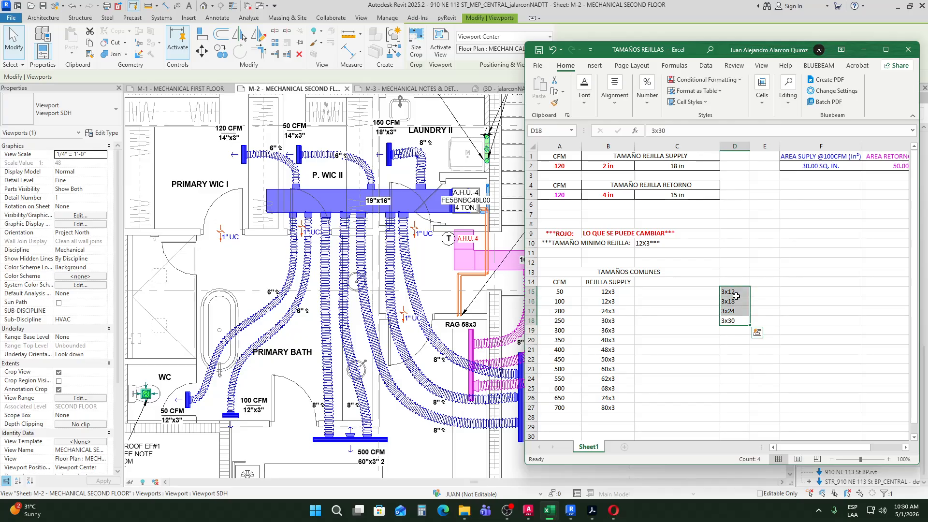
click(737, 296)
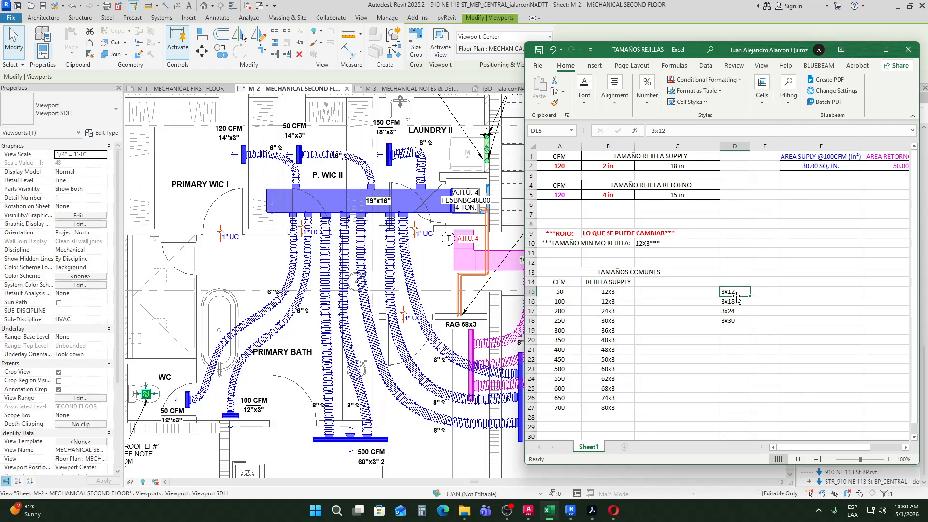
key(Down)
key(Down)
key(Up)
key(Up)
key(Down)
key(Down)
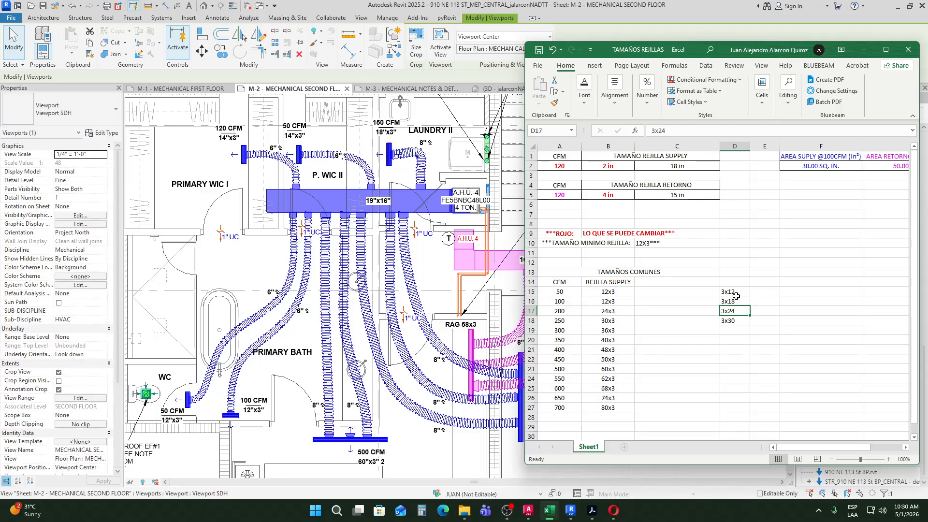
key(Up)
key(Up)
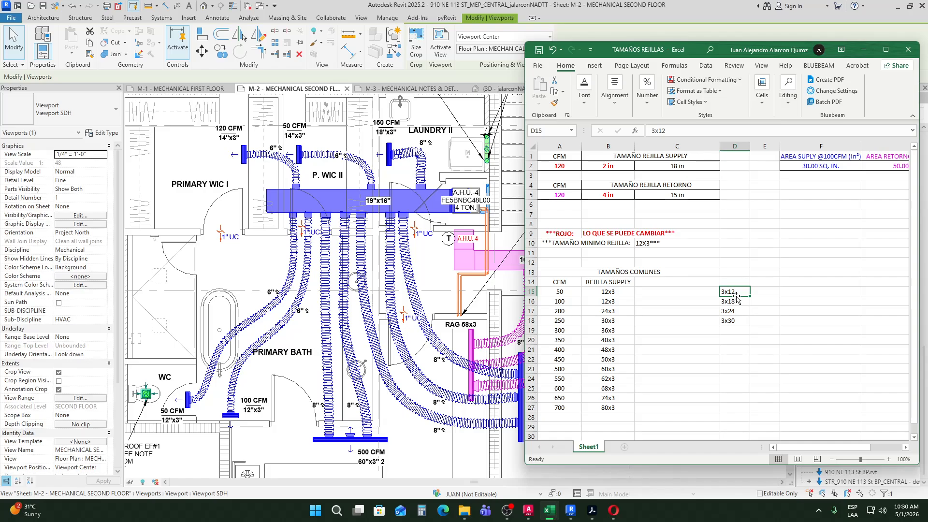
key(Down)
key(Down)
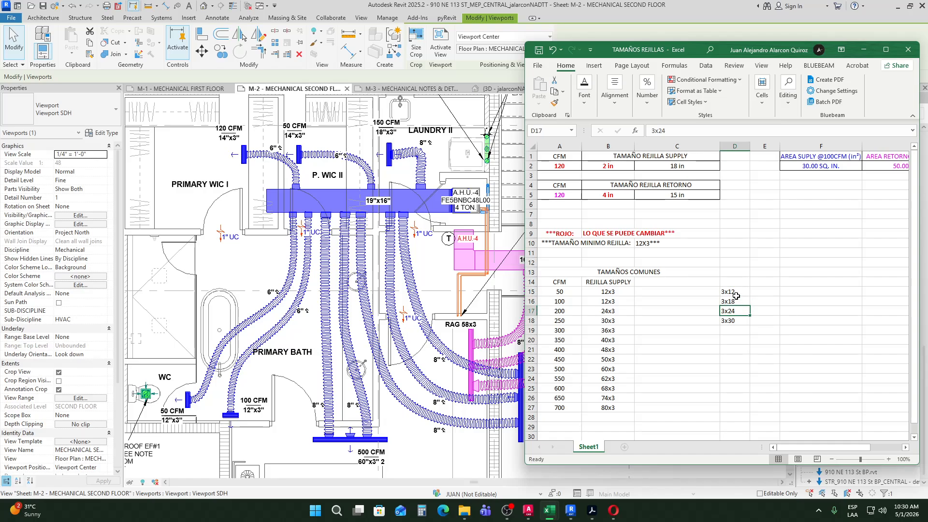
key(Down)
key(Up)
key(Down)
key(Left)
key(Right)
key(Right)
key(Up)
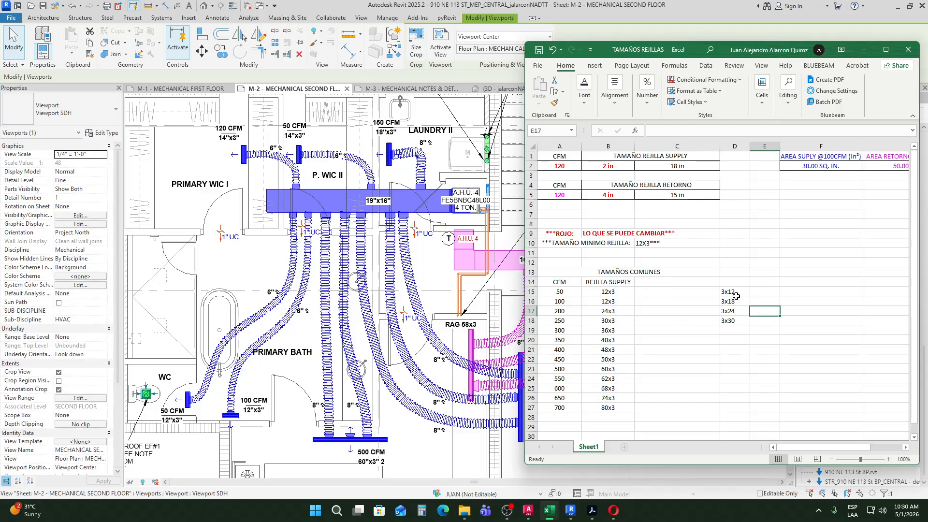
key(Up)
click(736, 295)
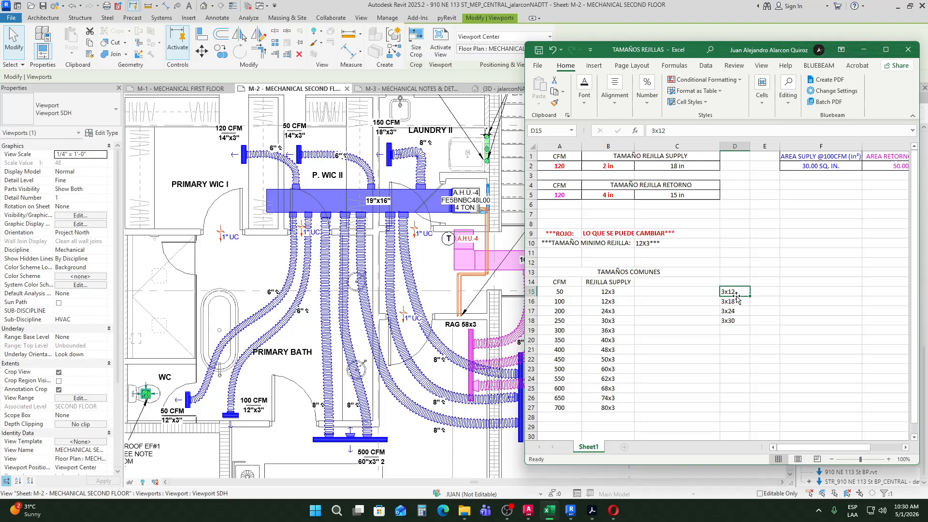
key(shift+Down)
key(shift+Down)
key(shift+Up)
key(shift+Up)
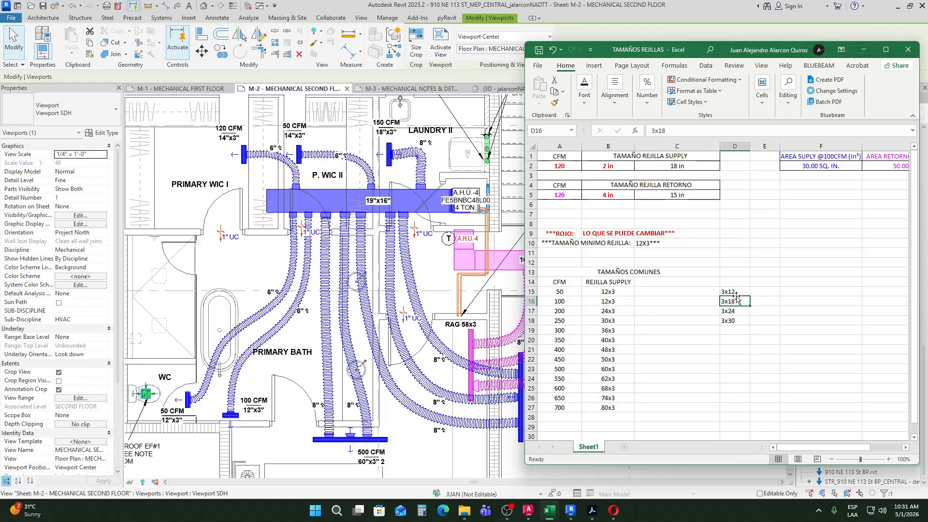
key(shift+Down)
key(shift+Down)
key(shift+Down)
Step: Try a supply grille airflow of 100 CFM and check the formula behind the grille length
key(Up)
key(Up)
key(Left)
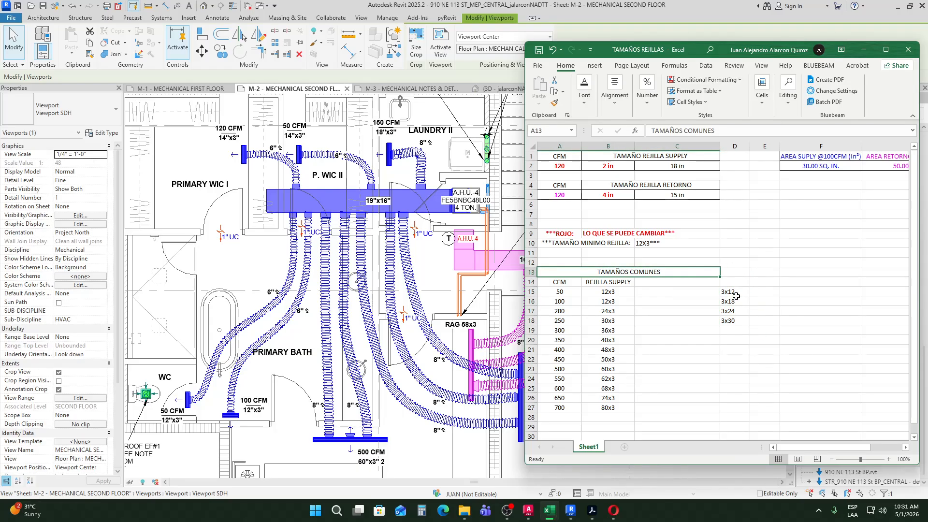
key(Up)
key(Up)
key(Up)
key(Left)
key(Left)
key(Up)
key(Up)
key(Up)
key(Up)
key(Up)
key(Up)
key(Up)
key(Up)
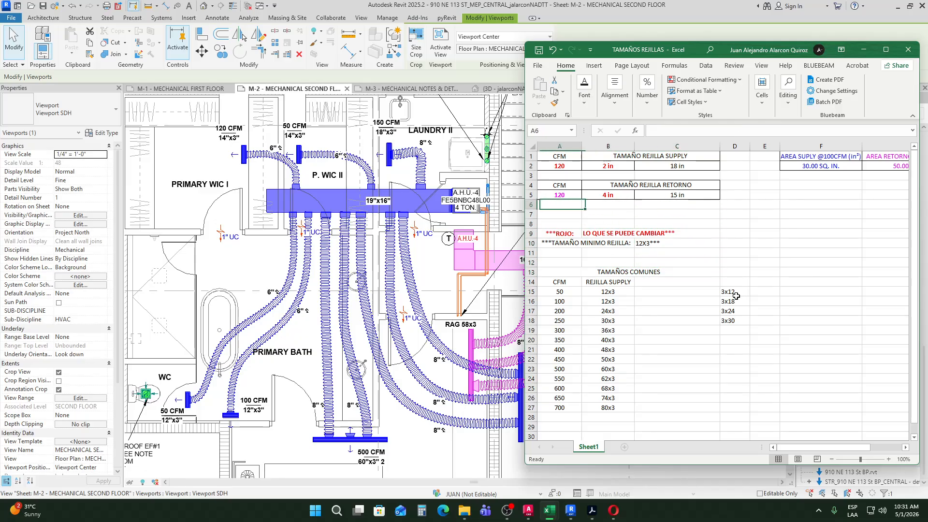
text(1)
key(Return)
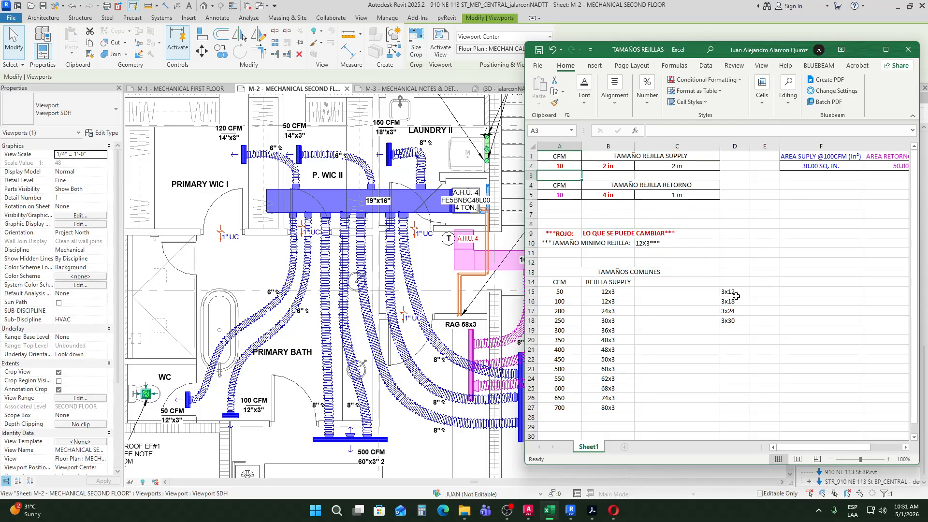
key(Up)
text(100)
key(Return)
key(Up)
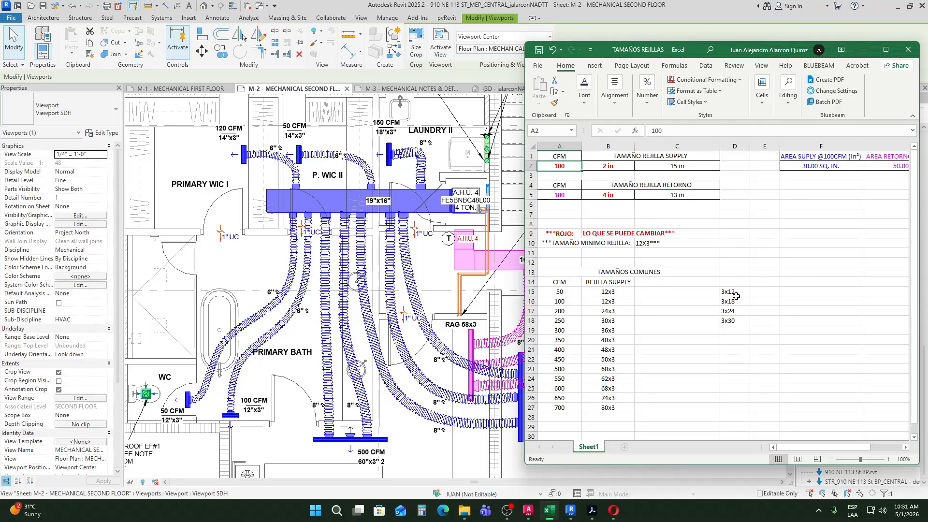
key(Right)
key(Right)
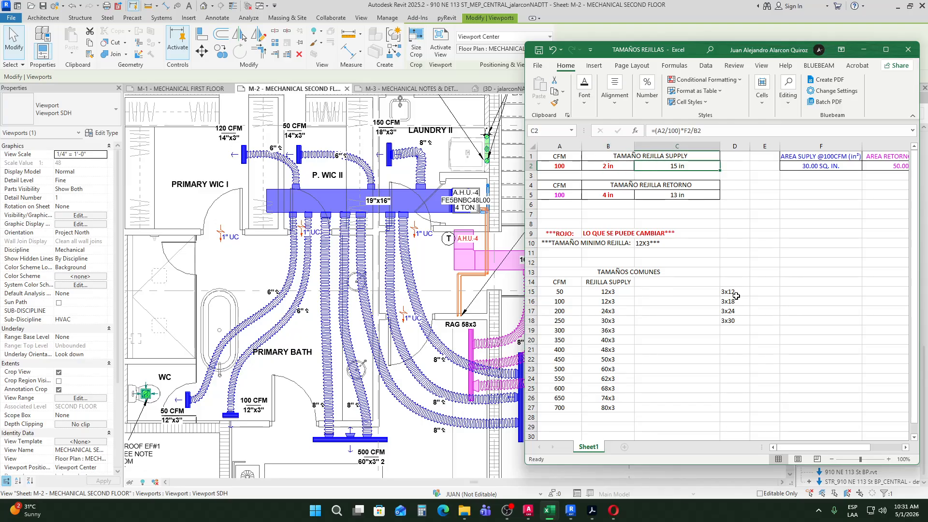
Step: Set the supply grille airflow to 150 CFM and its height to 3 in
click(733, 299)
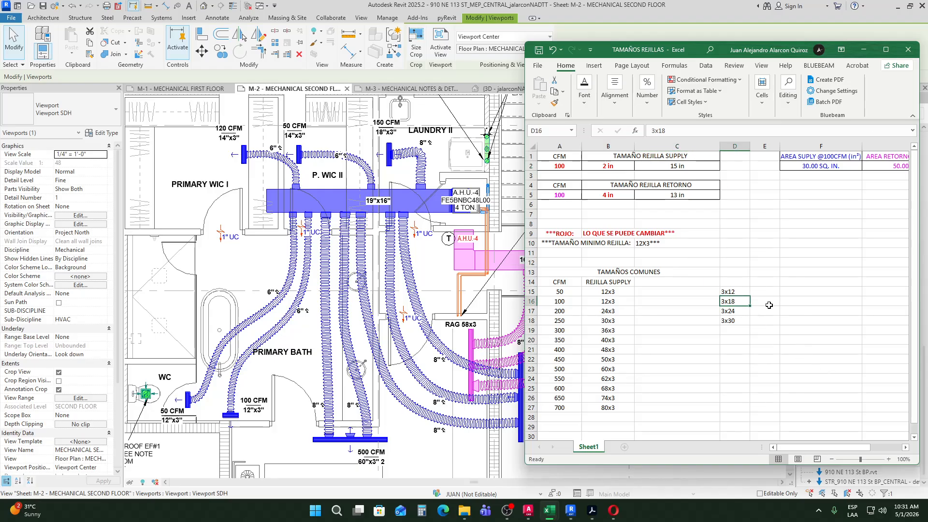
key(Up)
key(Up)
key(Up)
key(Up)
key(Up)
key(Up)
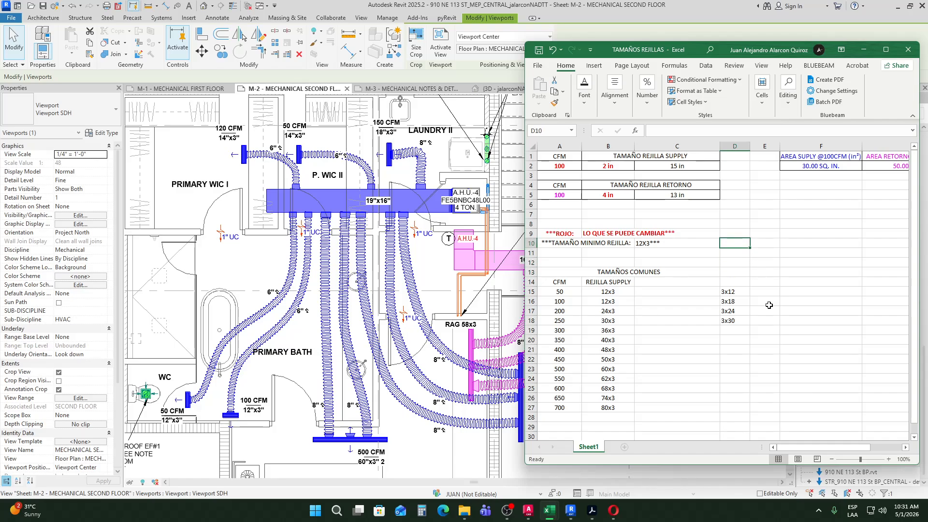
key(Up)
key(Up)
key(Up)
key(Up)
key(Up)
key(Up)
key(Up)
key(Up)
key(Left)
key(Left)
key(Left)
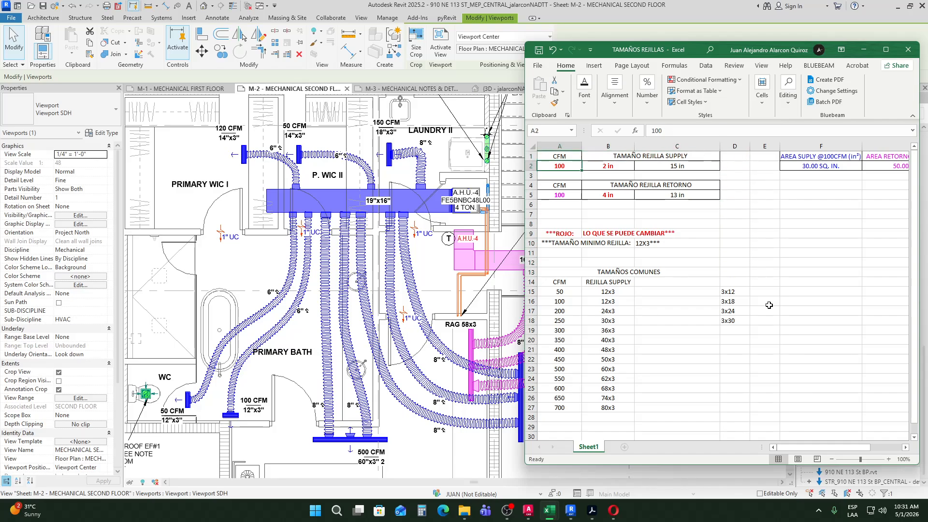
text(150)
key(Return)
key(Right)
Step: Set the return grille height to 3 in and check the formula behind its length
key(Down)
key(Down)
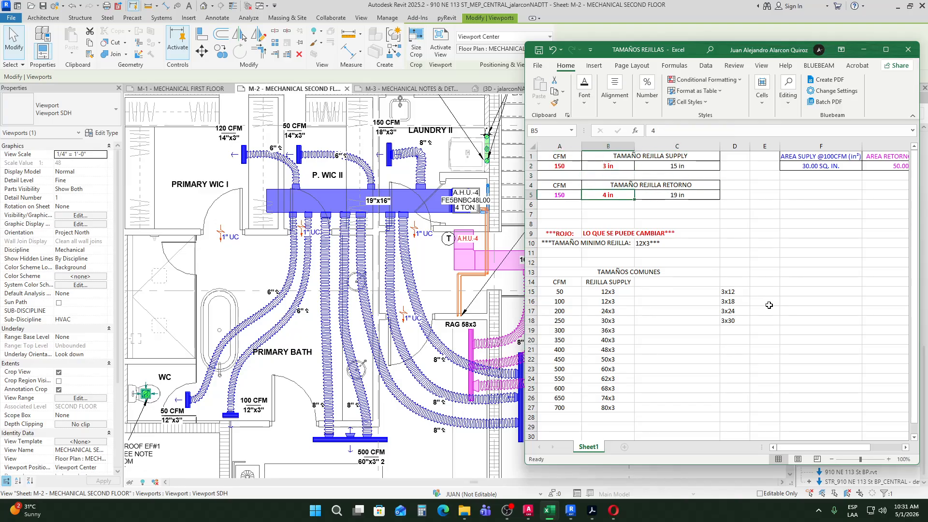
text(3)
key(Return)
key(Up)
key(Right)
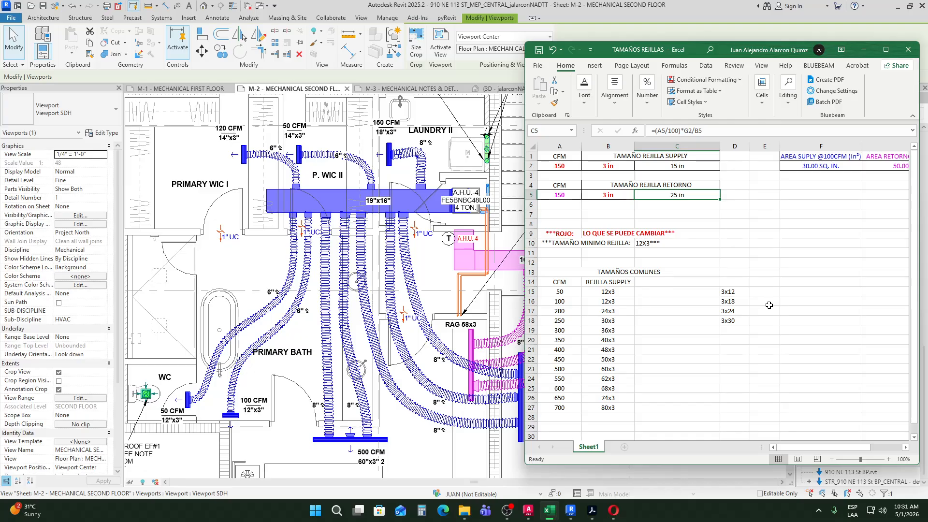
Step: Enter 120 in the return grille length cell C5
text(120)
key(Return)
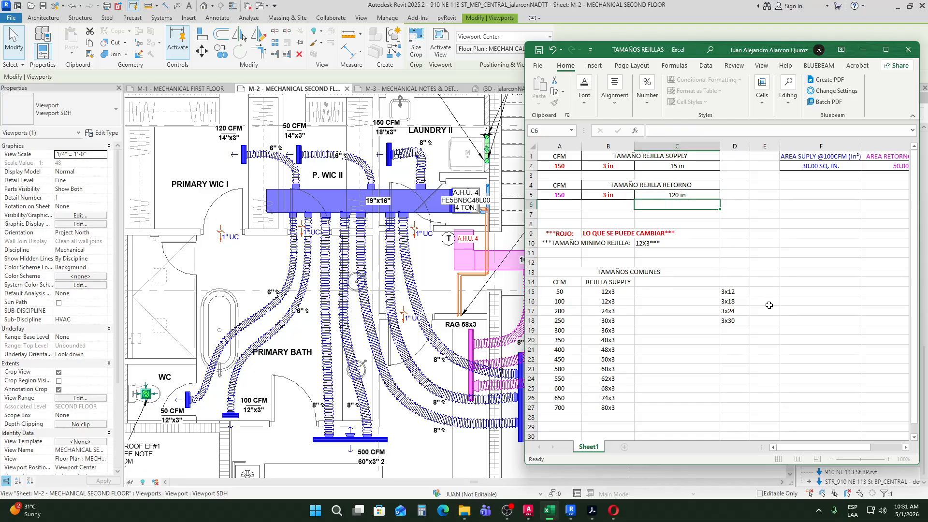
key(Up)
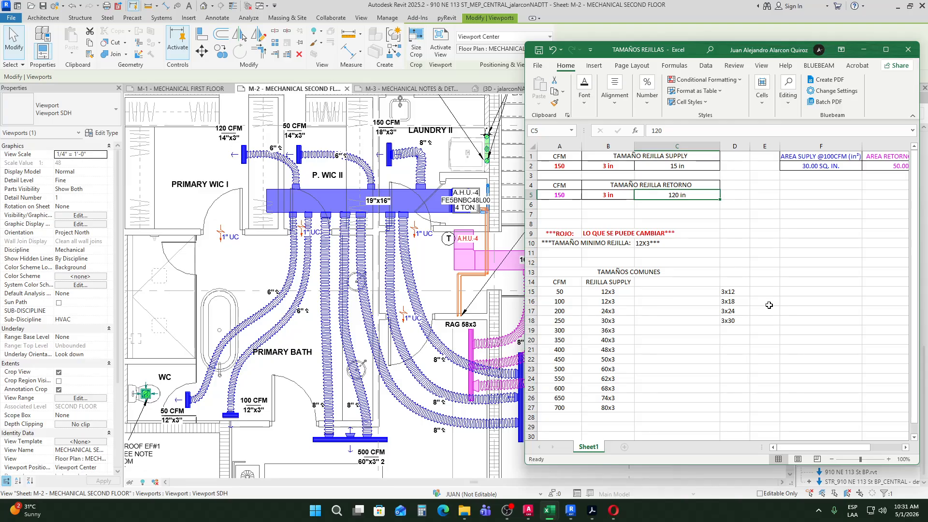
Step: Undo the entry in the return grille length cell C5 and switch back to the Revit sheet
key(ctrl+z)
drag(769, 305, 829, 332)
click(821, 272)
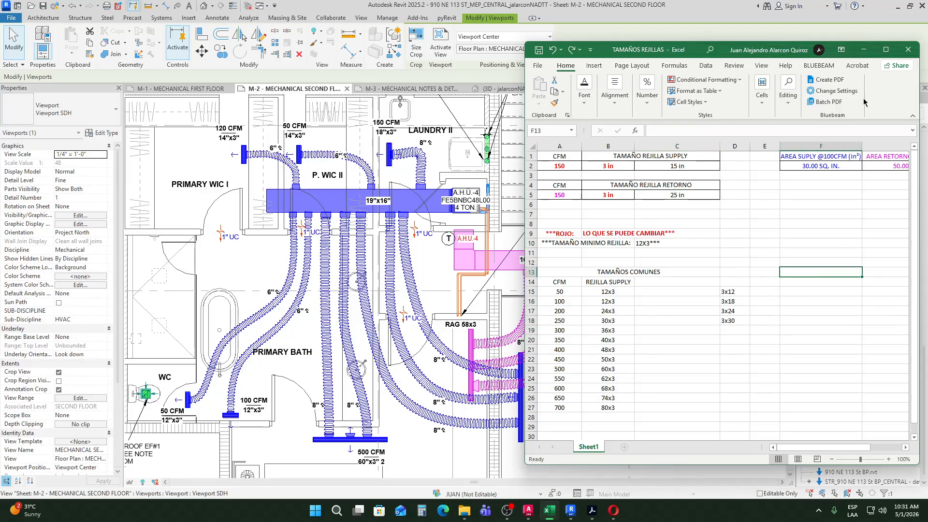
click(865, 50)
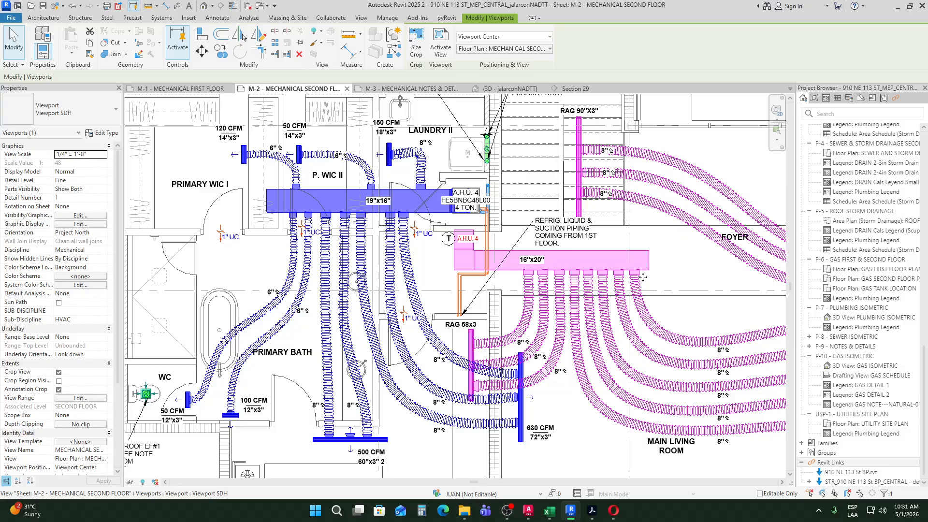
Step: Examine the second floor duct layout from the primary suite across the main living room to the bedrooms
scroll(523, 294, down, 3)
scroll(523, 294, up, 1)
middle_drag(494, 276, 486, 294)
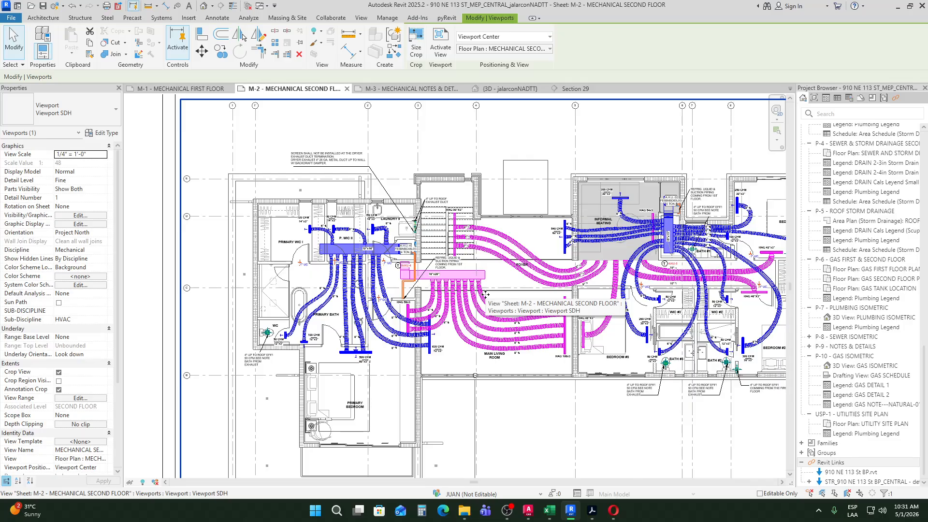
middle_drag(368, 322, 325, 280)
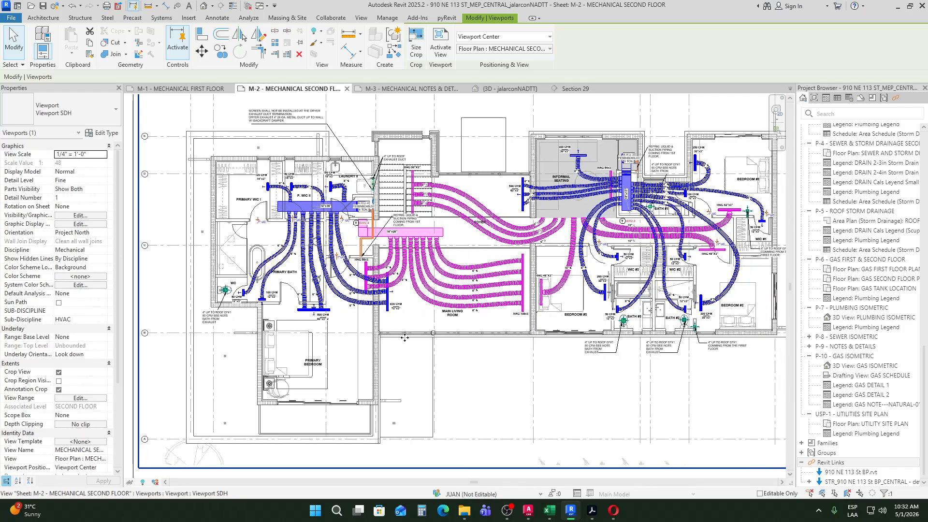
scroll(337, 381, up, 1)
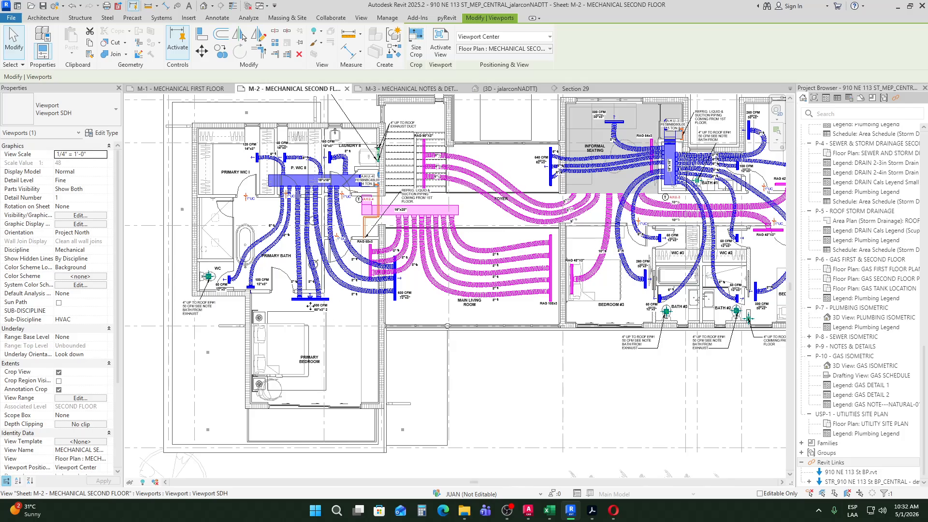
middle_drag(529, 332, 346, 360)
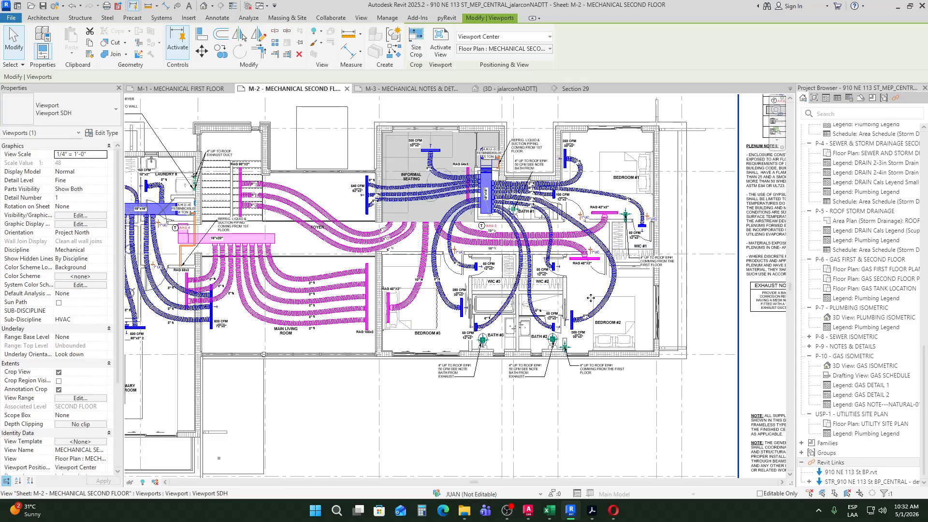
scroll(380, 148, up, 2)
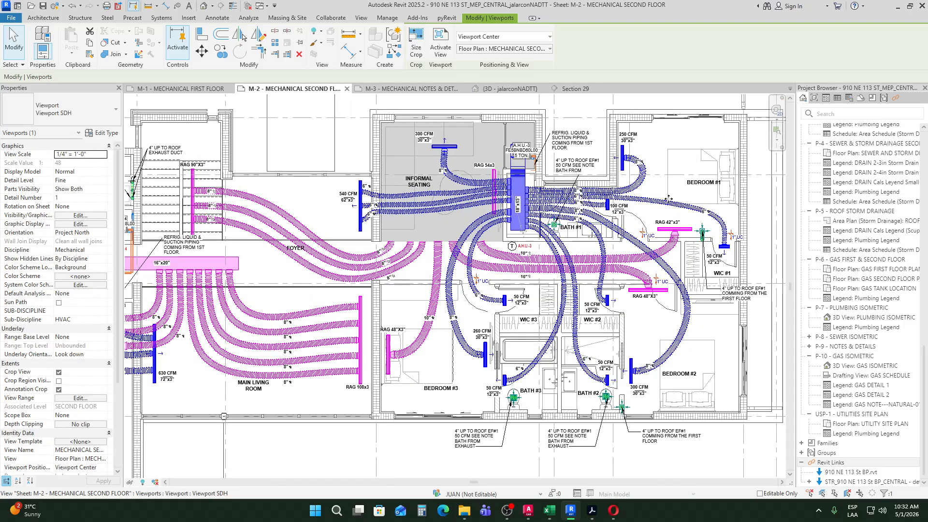
middle_drag(605, 285, 653, 276)
scroll(437, 272, down, 1)
middle_drag(435, 273, 512, 269)
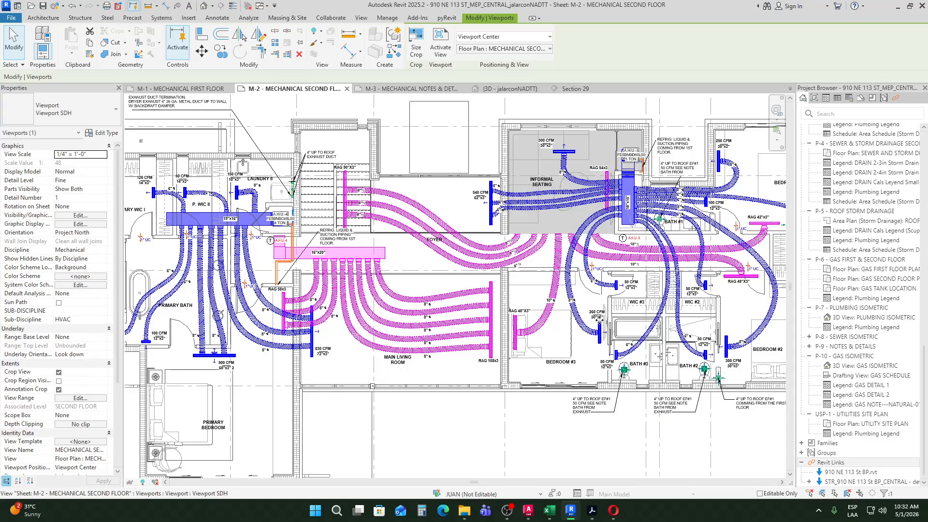
middle_drag(600, 320, 470, 302)
scroll(543, 319, up, 5)
scroll(550, 299, down, 4)
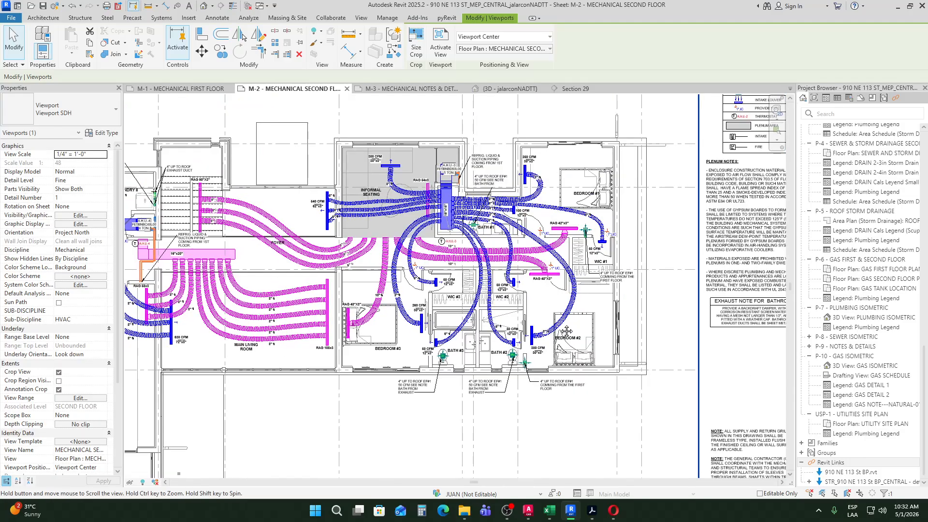
scroll(281, 203, up, 3)
middle_drag(263, 208, 416, 234)
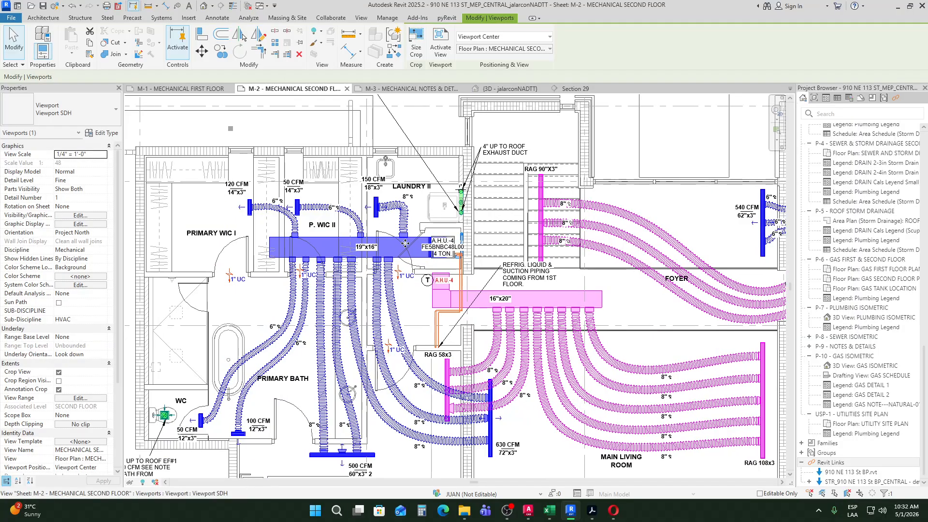
scroll(411, 242, down, 2)
Step: Open sheet M-1 Mechanical First Floor and review its supply and return duct layout
click(180, 89)
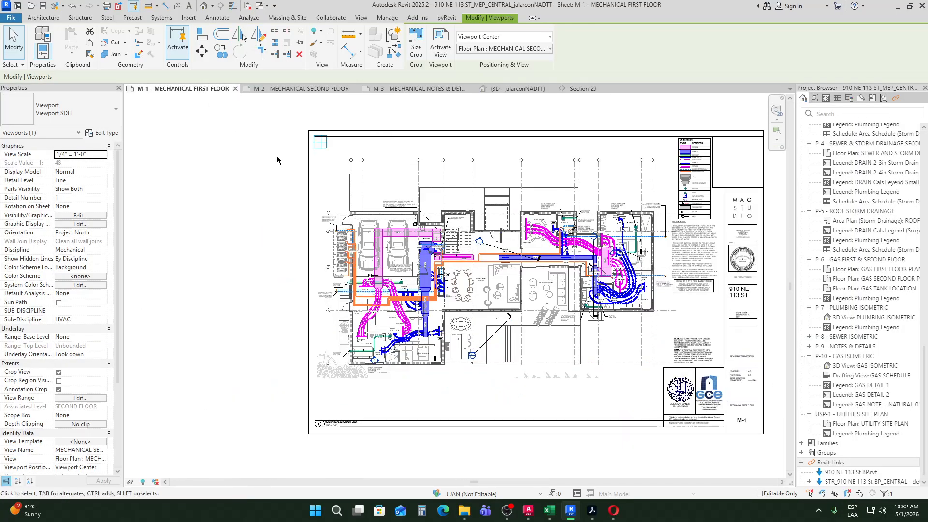
scroll(428, 345, up, 4)
scroll(428, 345, up, 2)
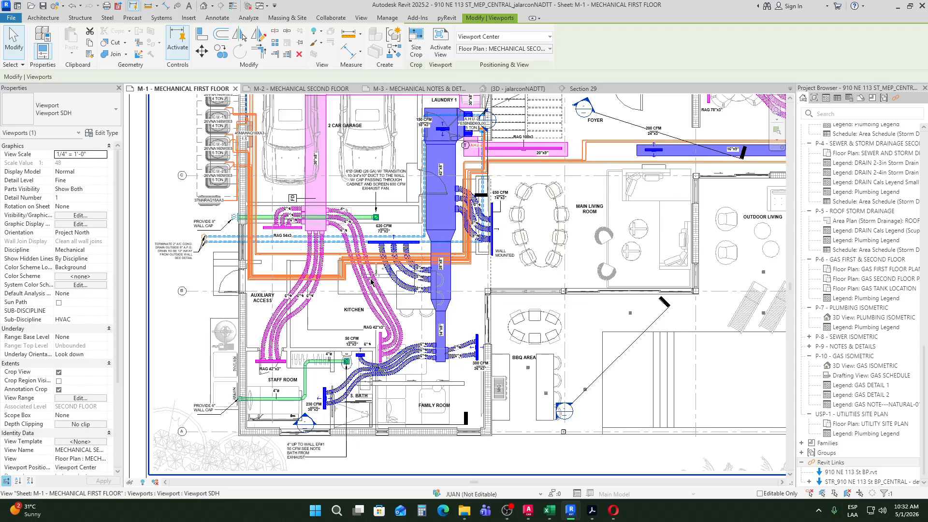
scroll(598, 235, down, 5)
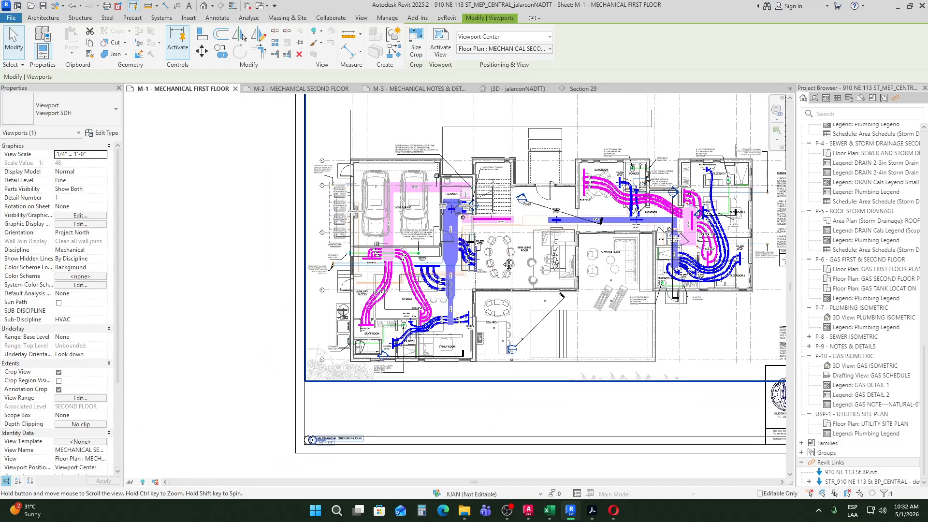
scroll(488, 272, up, 3)
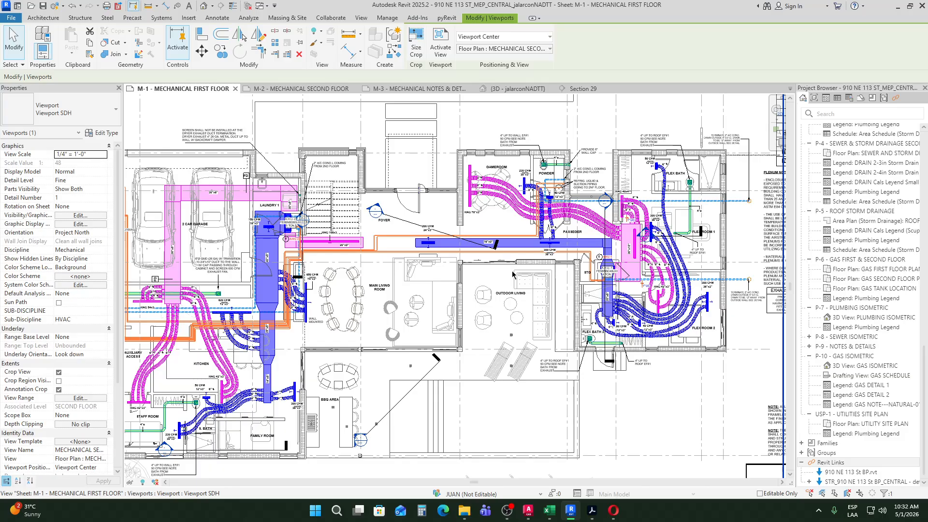
middle_drag(412, 311, 460, 290)
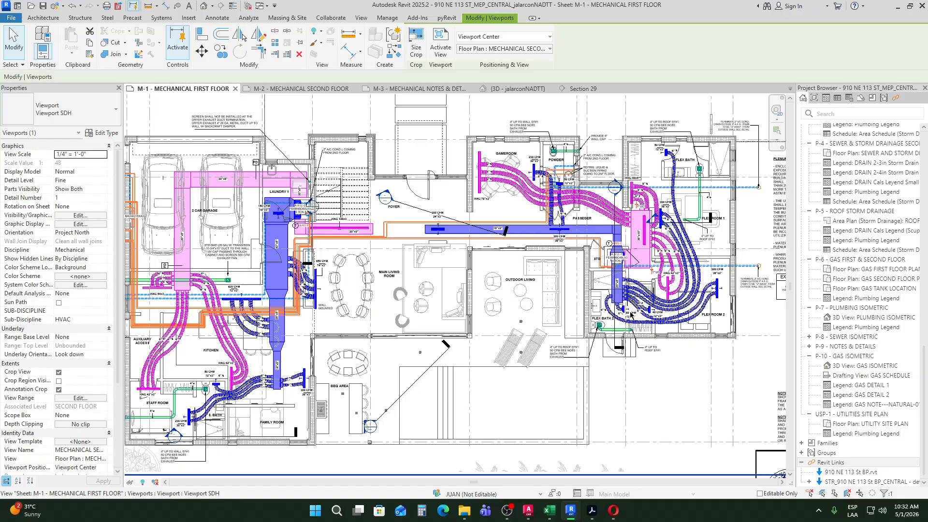
Step: Activate the first floor plan viewport and inspect the properties of Flex Bath 2's exhaust fan and its round exhaust duct
scroll(633, 318, up, 4)
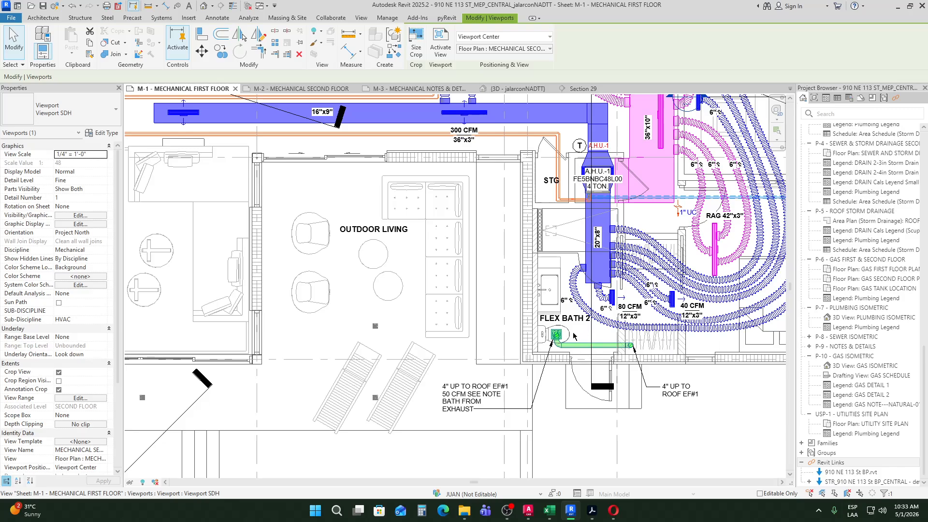
double_click(574, 336)
scroll(574, 336, up, 2)
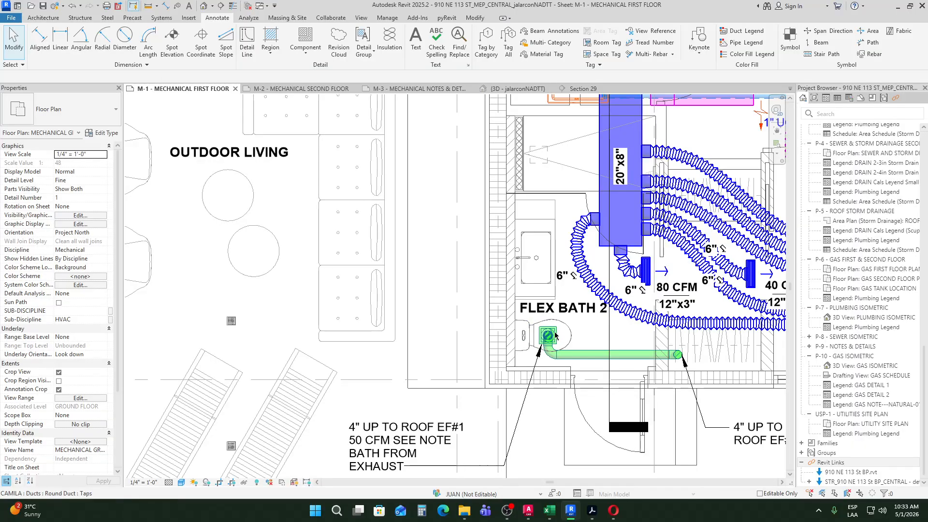
click(556, 335)
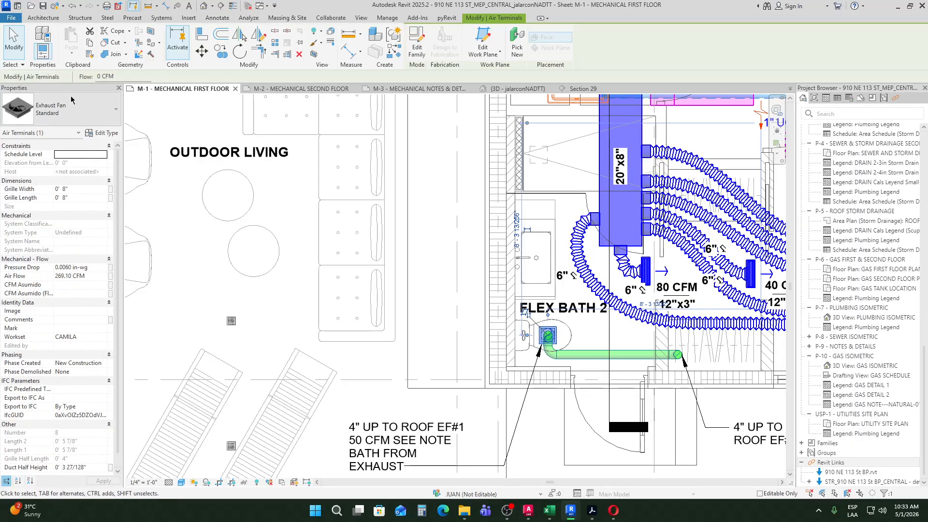
click(455, 332)
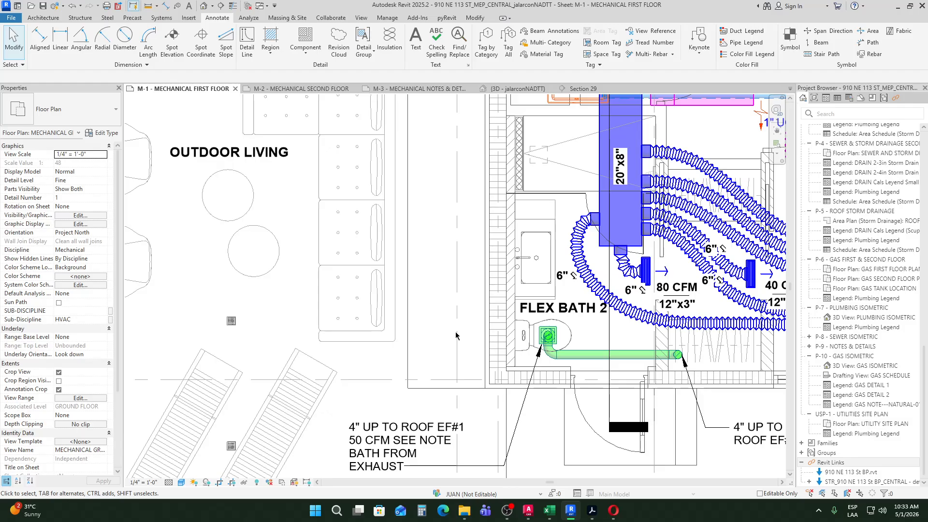
click(590, 357)
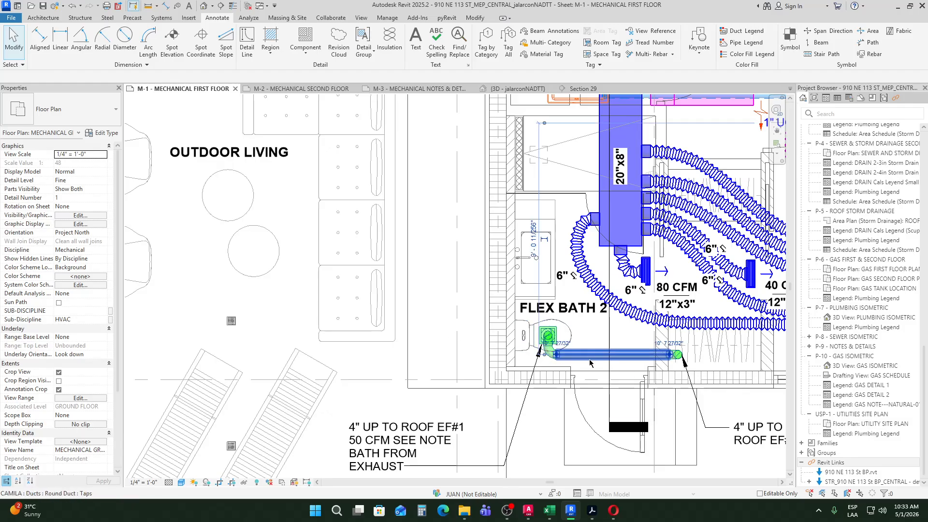
scroll(591, 376, down, 5)
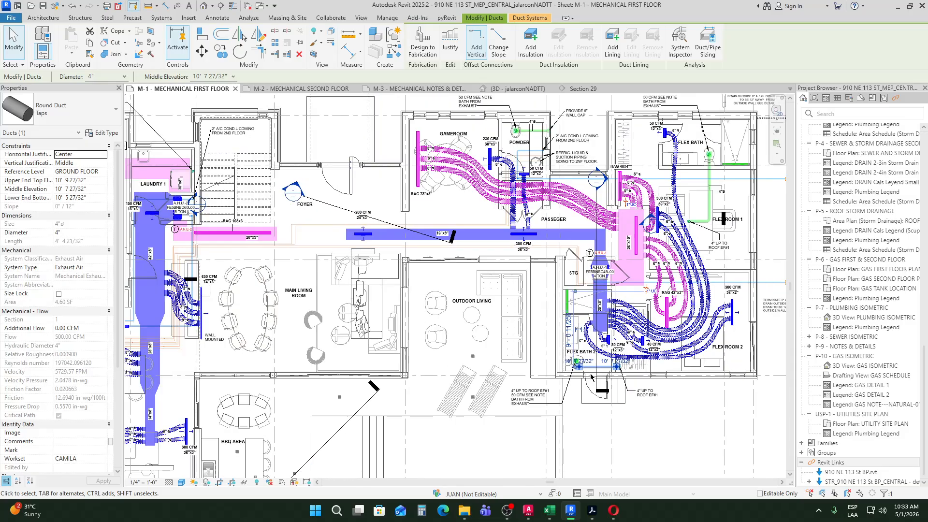
key(Escape)
scroll(590, 376, up, 4)
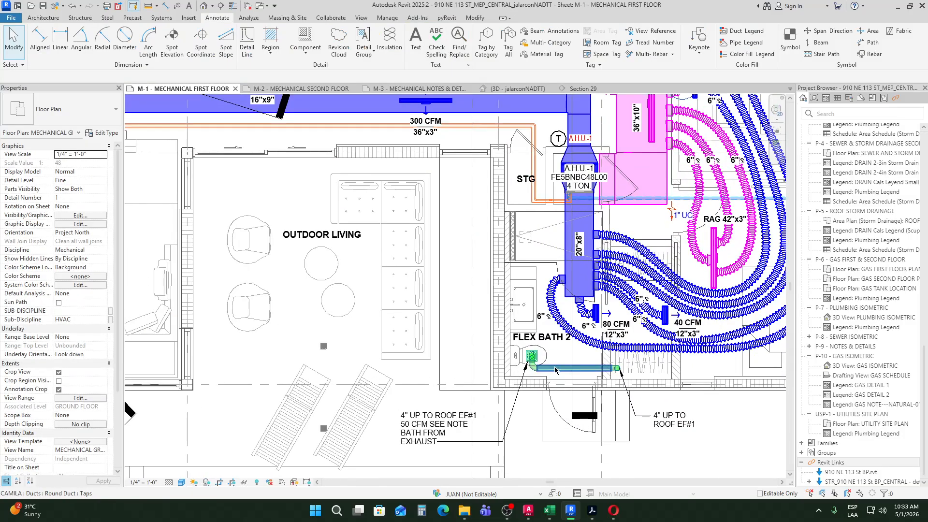
Step: Examine the exhaust duct run from the S. Bath through the Staff Room to the exterior wall cap
scroll(580, 400, down, 4)
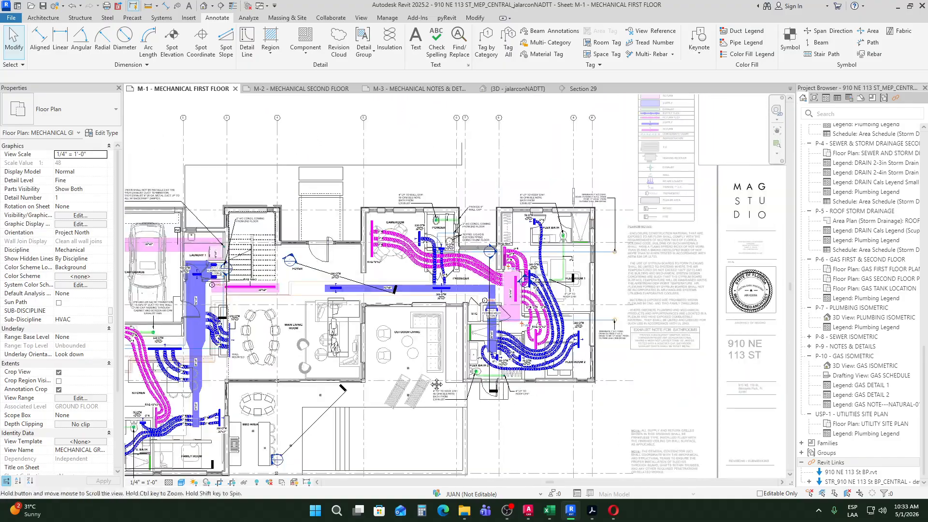
middle_drag(368, 368, 546, 337)
scroll(241, 327, up, 3)
middle_drag(241, 328, 367, 203)
scroll(358, 443, up, 3)
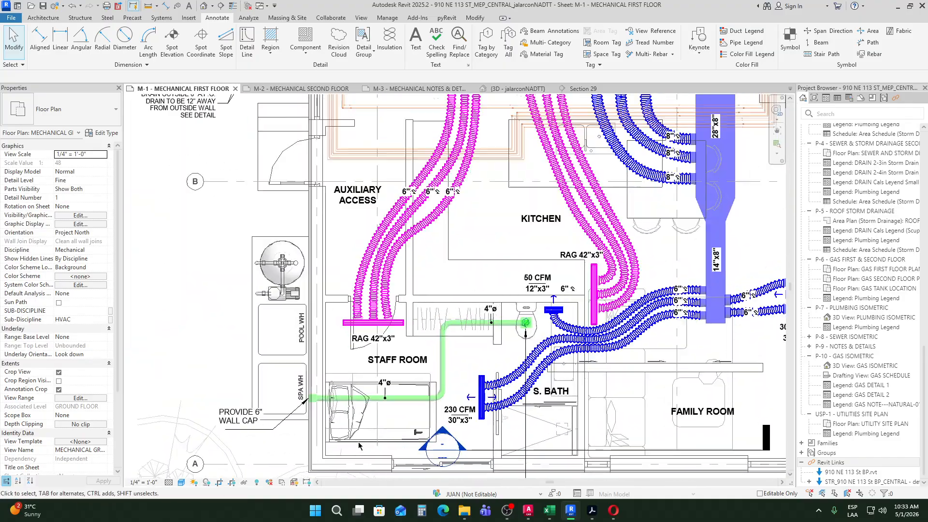
scroll(328, 385, down, 4)
scroll(381, 379, down, 2)
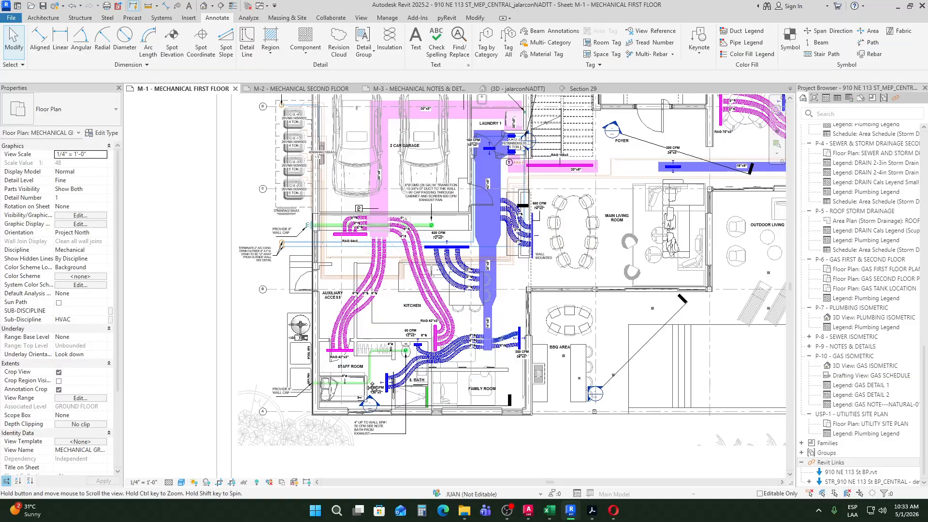
Step: Examine the Powder room exhaust duct and its wall cap beside the Gameroom
middle_drag(381, 379, 598, 362)
scroll(599, 361, up, 4)
scroll(598, 362, down, 3)
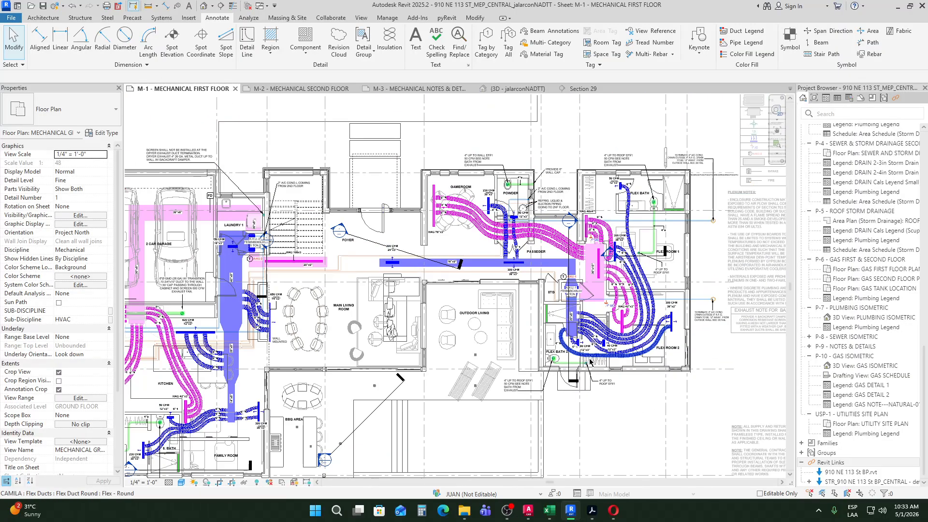
scroll(545, 183, up, 3)
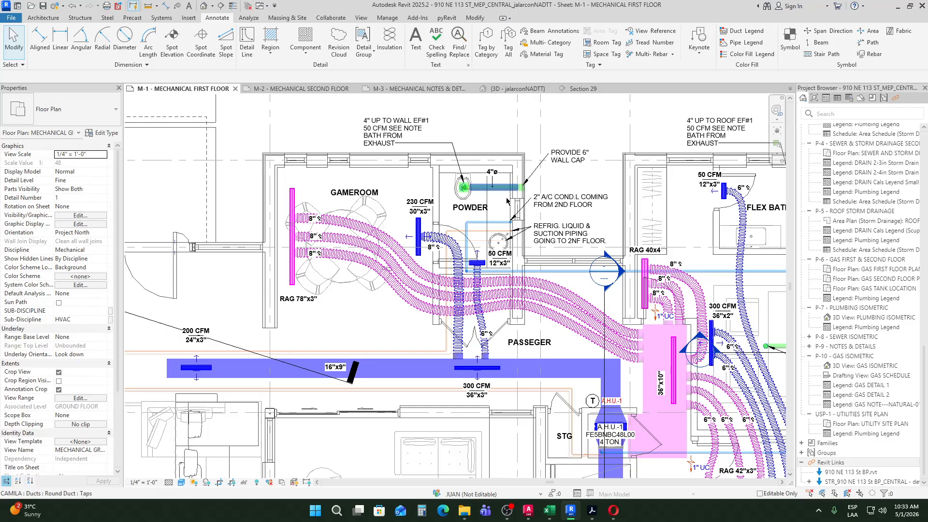
scroll(511, 195, down, 2)
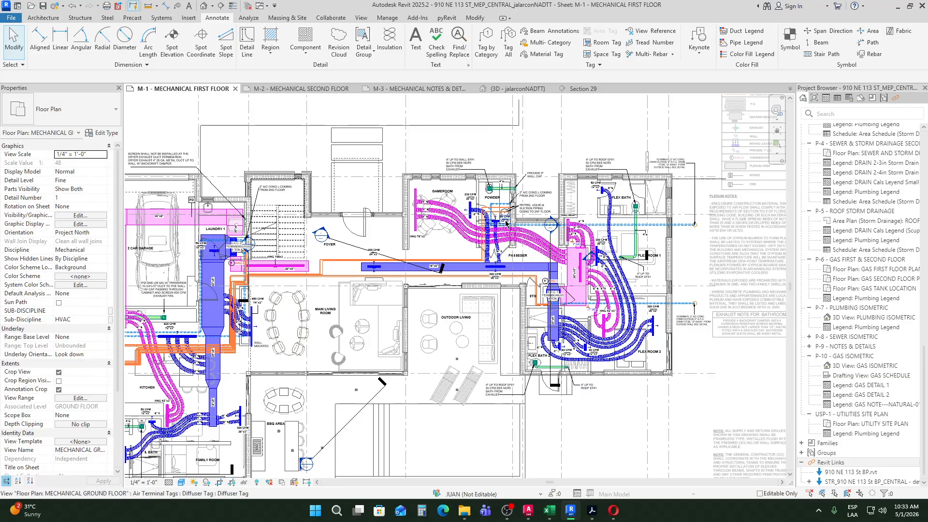
Step: Examine the riser at the end of Flex Bath 2's exhaust duct where it goes up to the roof
scroll(505, 193, up, 3)
scroll(730, 300, down, 3)
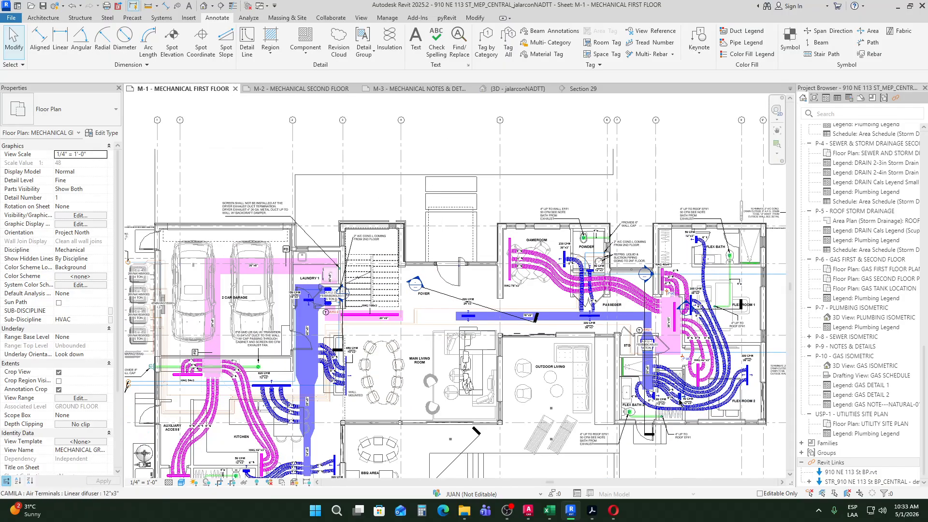
scroll(670, 407, up, 4)
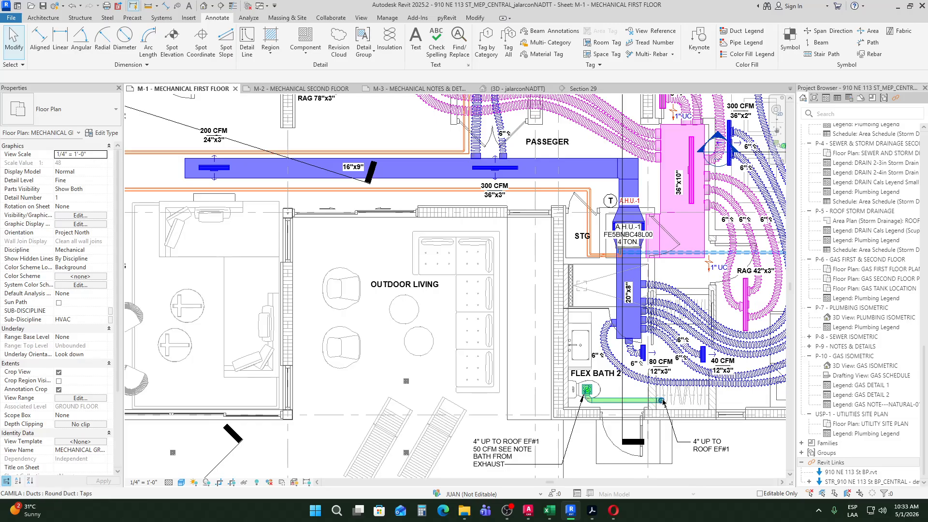
scroll(663, 401, up, 2)
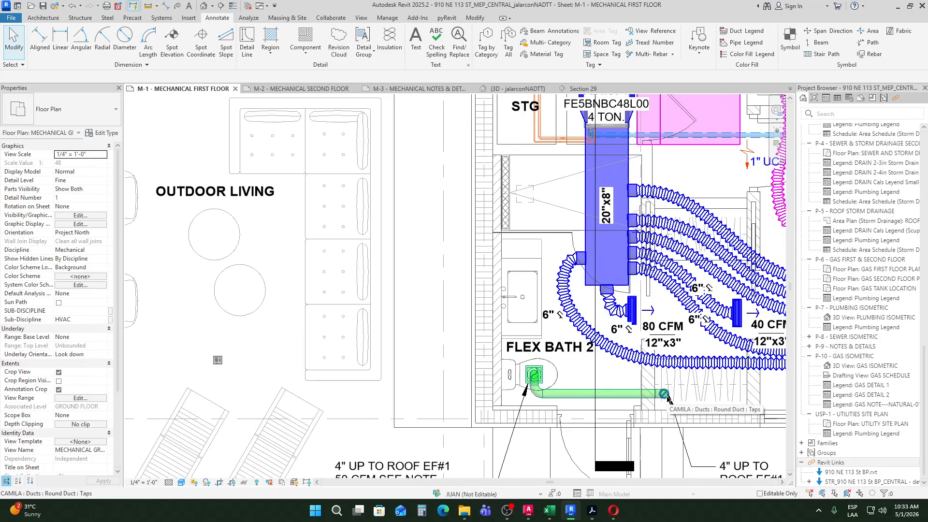
scroll(667, 398, down, 4)
scroll(668, 399, up, 3)
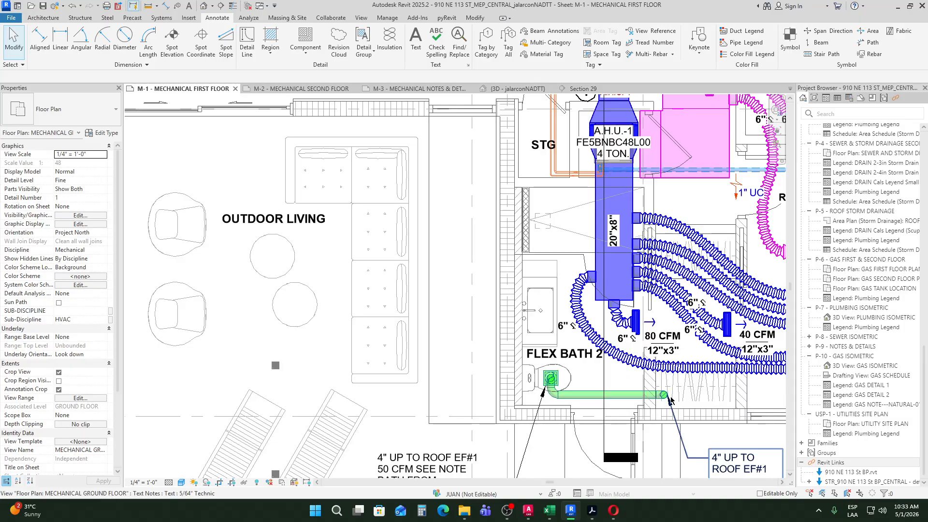
Step: Switch to sheet M-2 and check where the first floor exhaust duct comes up beside Bath #2
click(289, 89)
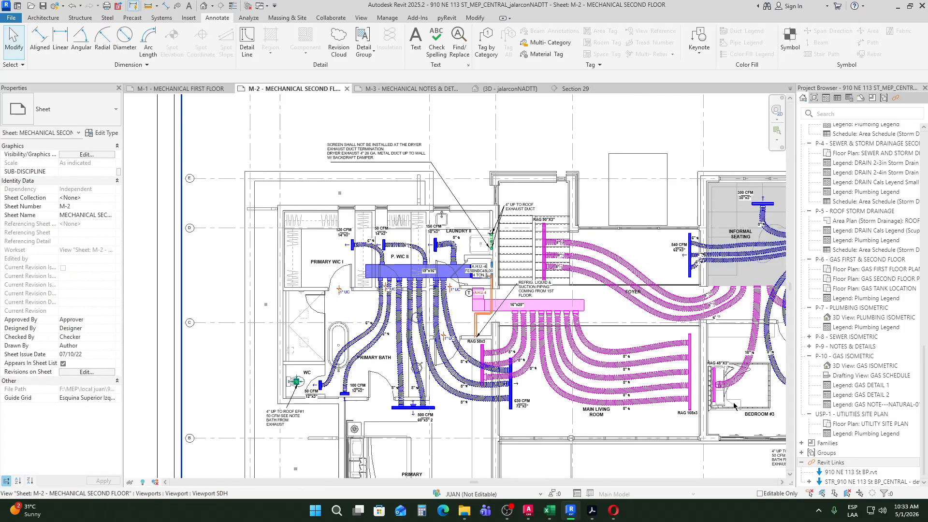
scroll(524, 387, down, 3)
scroll(524, 389, up, 4)
middle_drag(525, 390, 627, 370)
scroll(668, 376, up, 5)
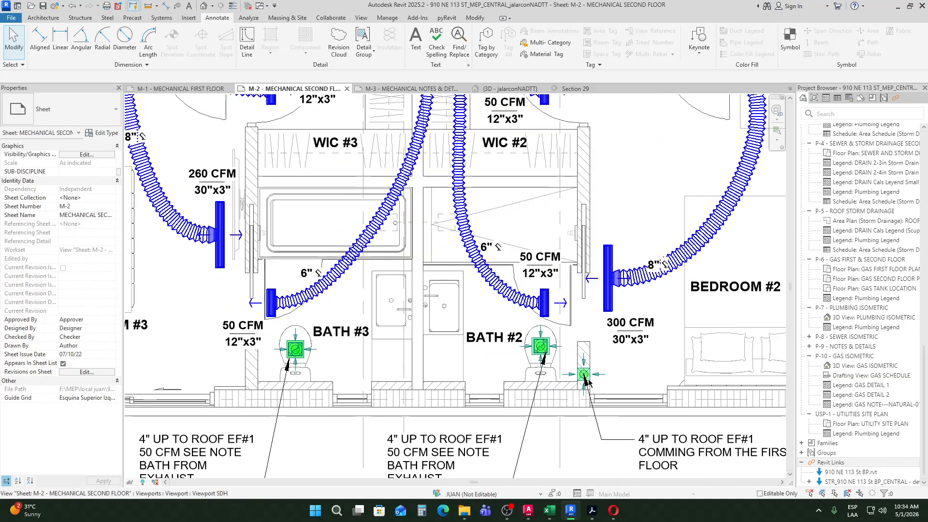
scroll(589, 382, down, 3)
scroll(584, 376, up, 1)
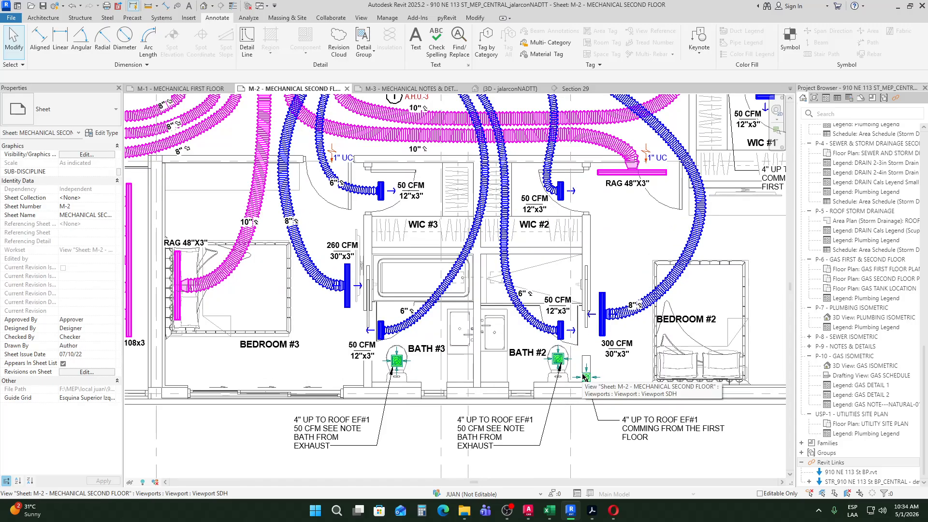
Step: Examine the 4" exhaust risers to the roof at Bath #2, Bath #3 and the duct rising from the first floor
scroll(585, 377, down, 3)
scroll(584, 377, up, 1)
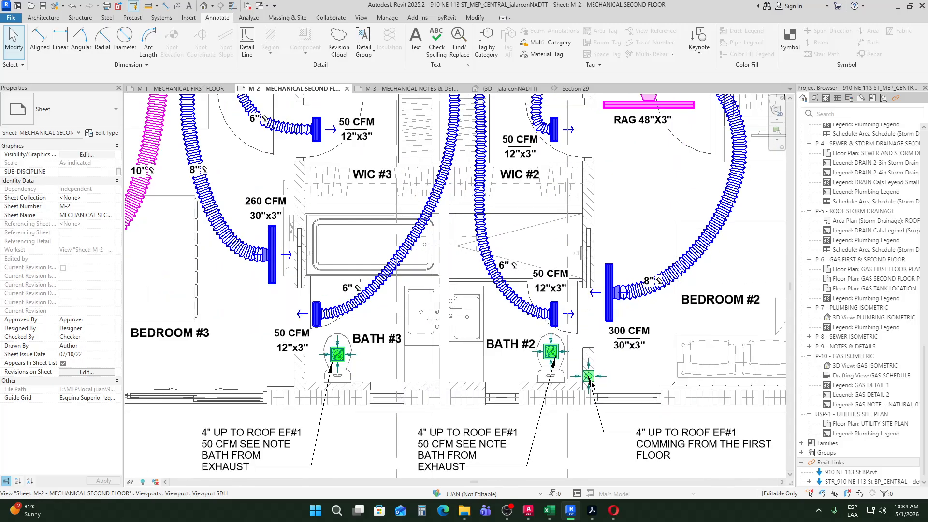
scroll(585, 377, down, 2)
scroll(541, 245, down, 3)
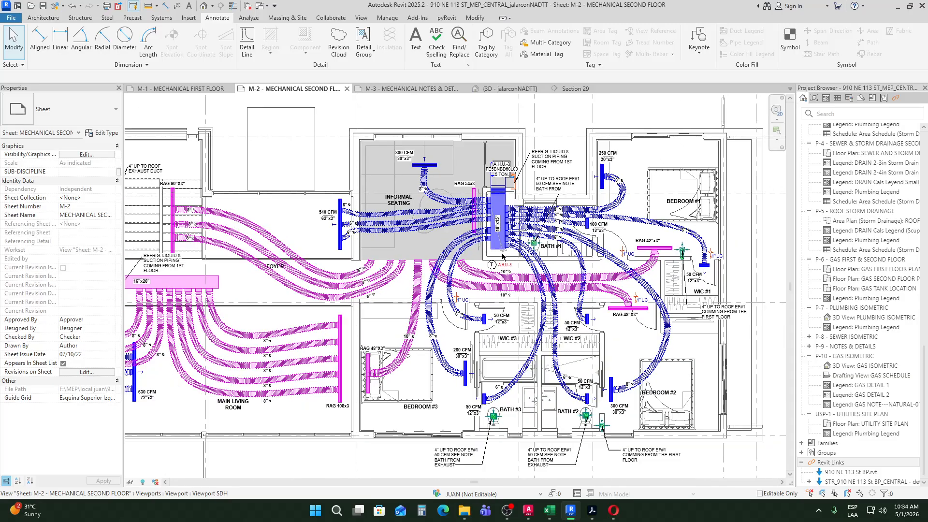
Step: Check the remaining second floor roof exhaust risers, at the primary bath WC and beside WIC #1
scroll(296, 258, up, 2)
scroll(300, 293, up, 2)
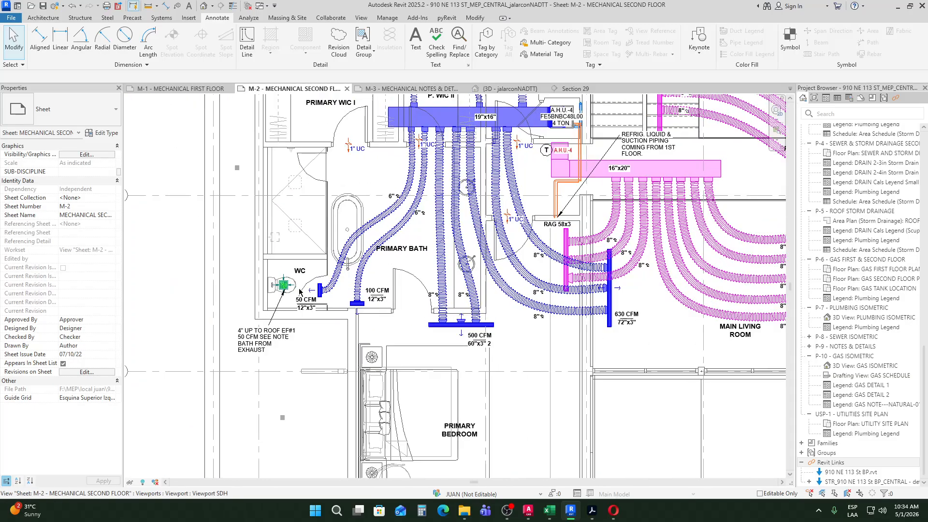
scroll(294, 288, down, 3)
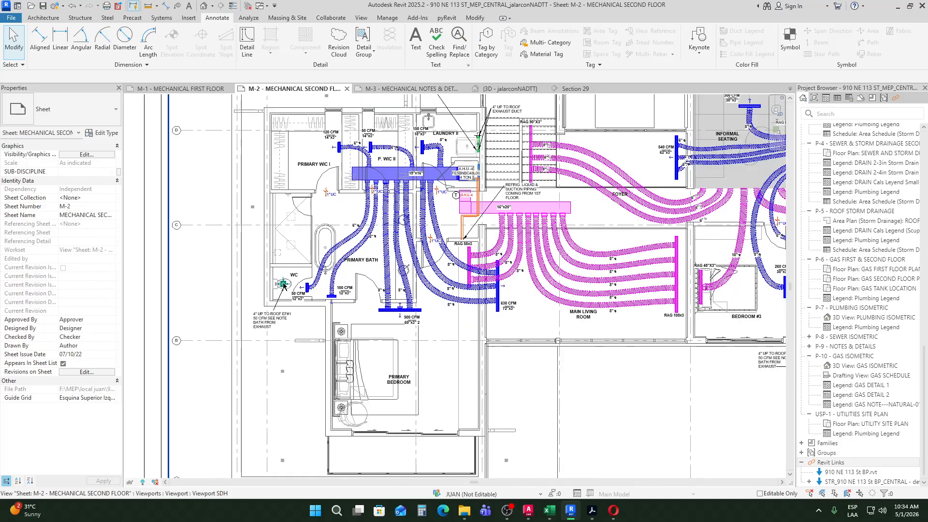
scroll(626, 271, up, 2)
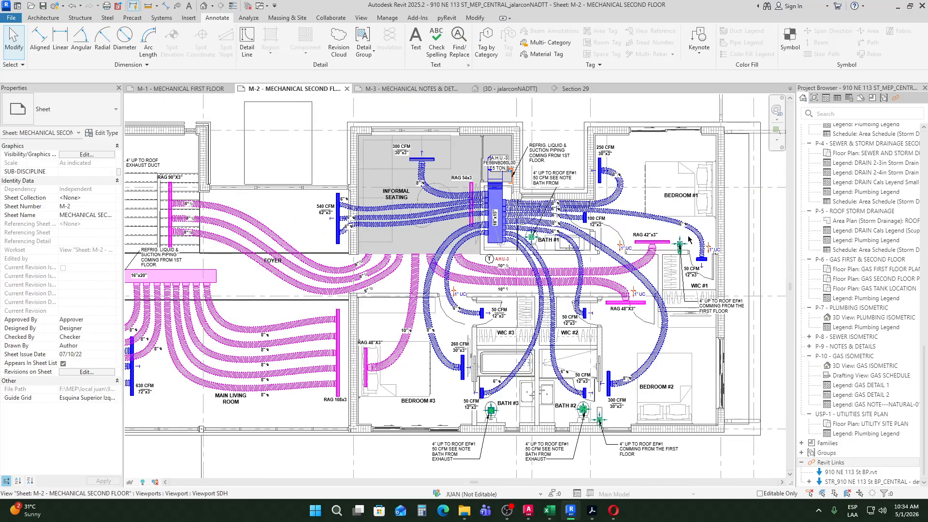
scroll(677, 256, up, 3)
middle_drag(391, 350, 495, 116)
Step: Return to sheet M-1 and examine where the Flex Bath and Flex Bath 2 exhaust ducts rise to the roof
click(180, 88)
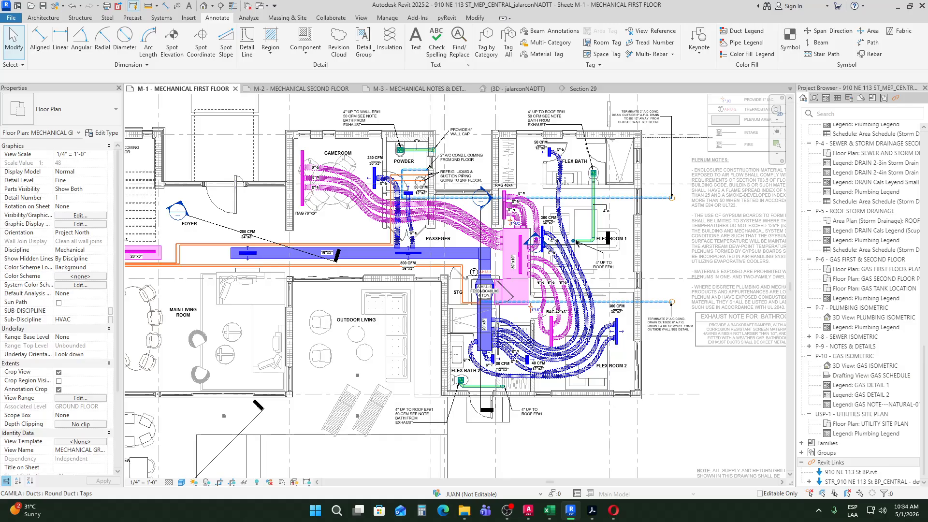
scroll(577, 242, up, 3)
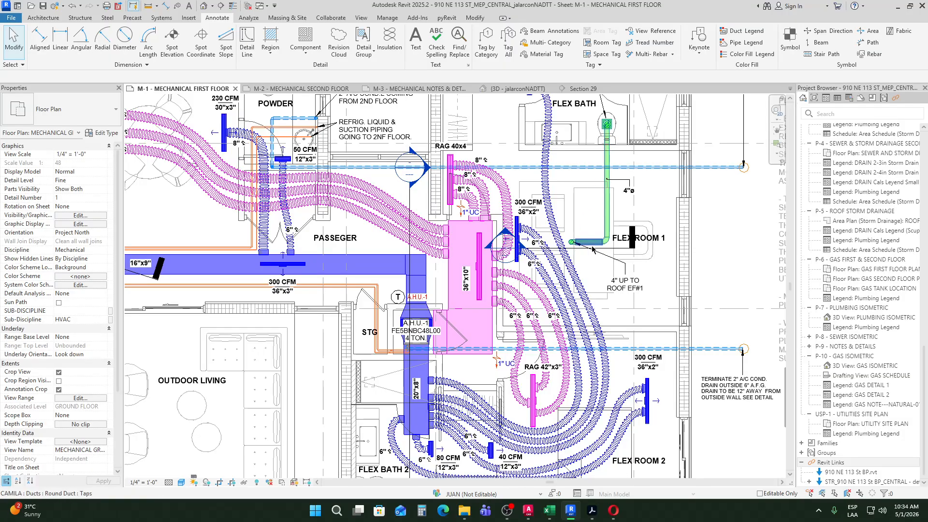
scroll(572, 247, up, 3)
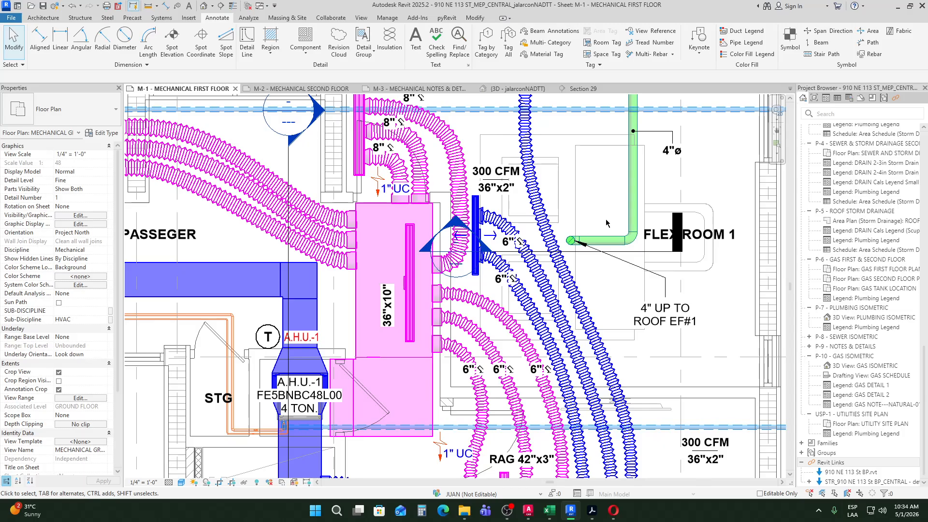
scroll(570, 196, down, 5)
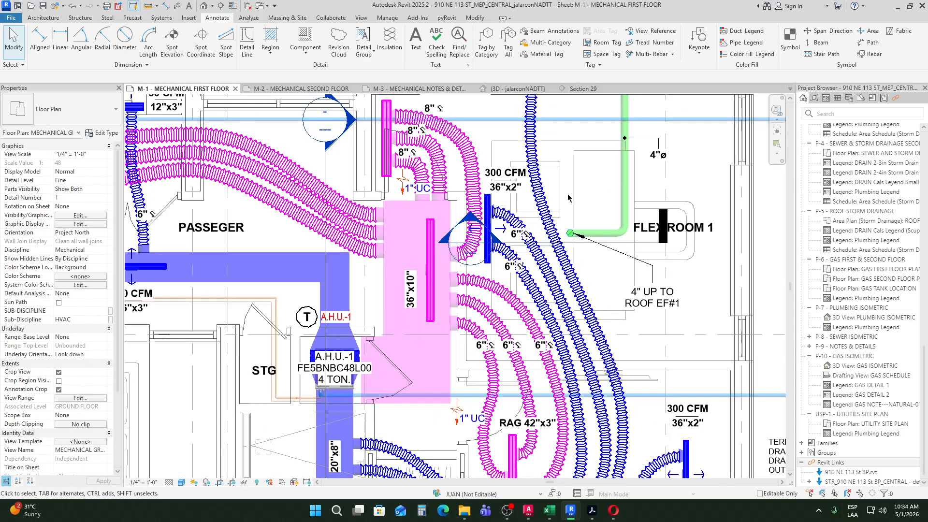
middle_drag(595, 251, 679, 172)
scroll(616, 251, down, 5)
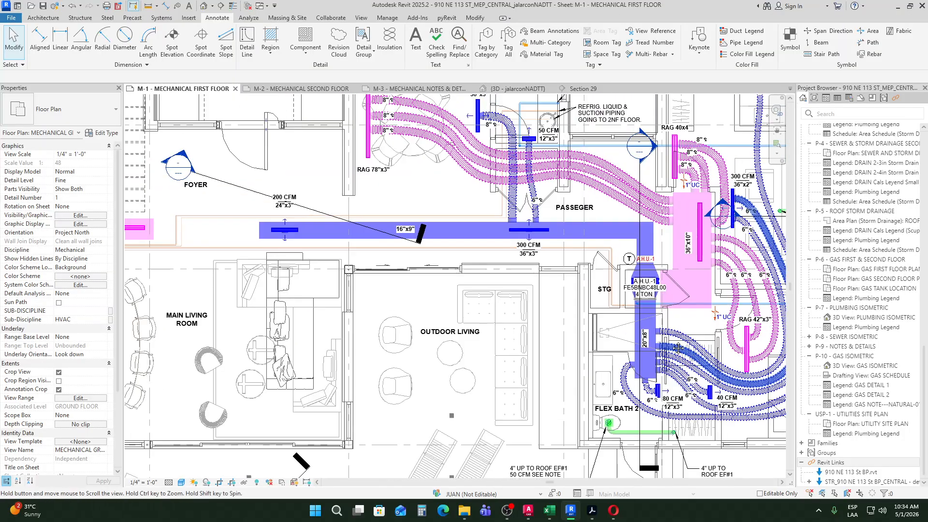
scroll(595, 338, up, 4)
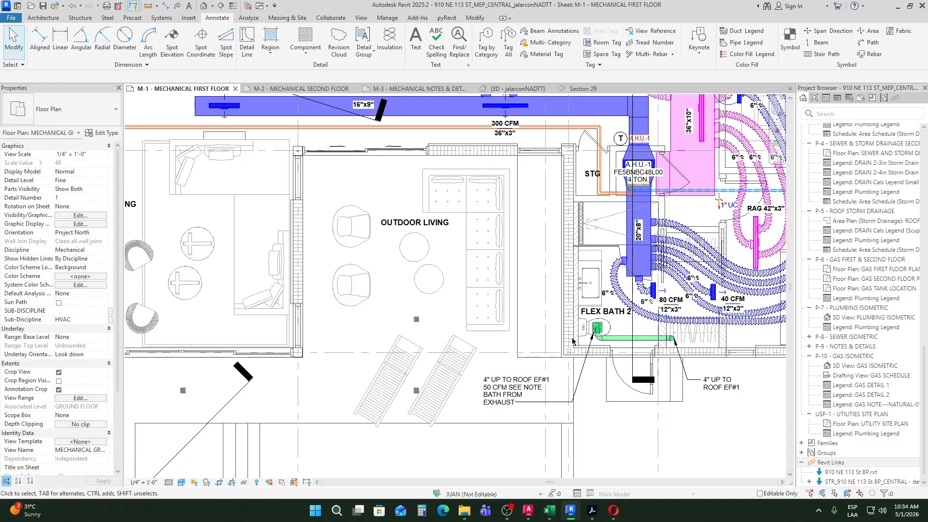
scroll(573, 270, down, 2)
Step: Find the dryer exhaust duct in the Laundry 1 wall and select it to inspect its properties
middle_drag(260, 122, 466, 284)
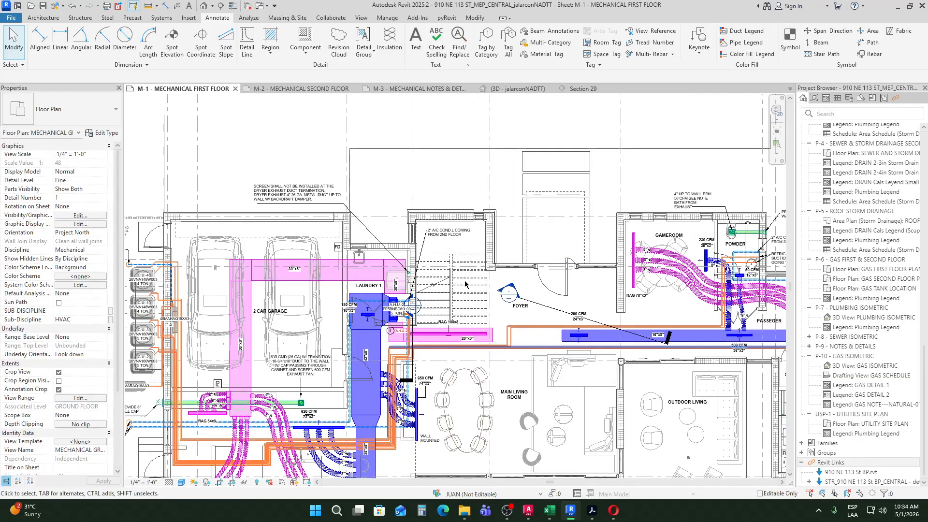
scroll(428, 280, up, 2)
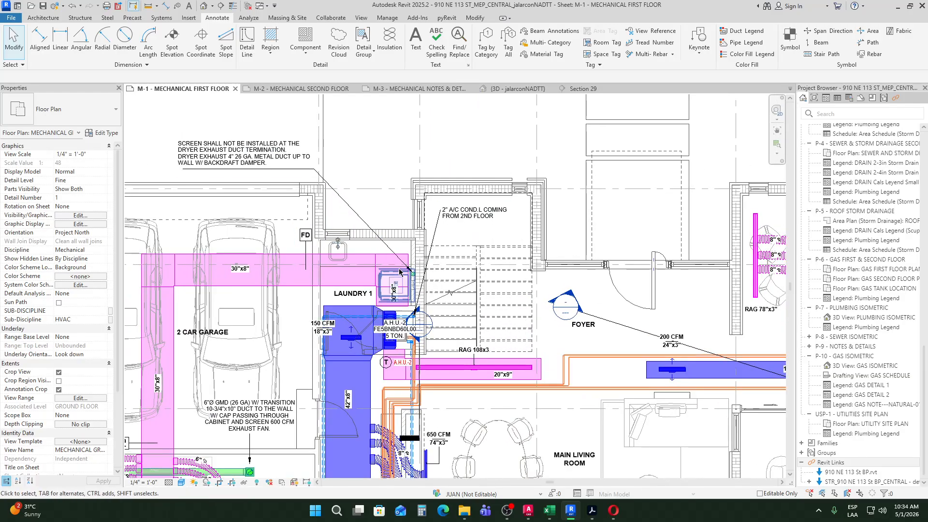
scroll(395, 276, up, 4)
scroll(446, 286, down, 5)
scroll(442, 311, up, 3)
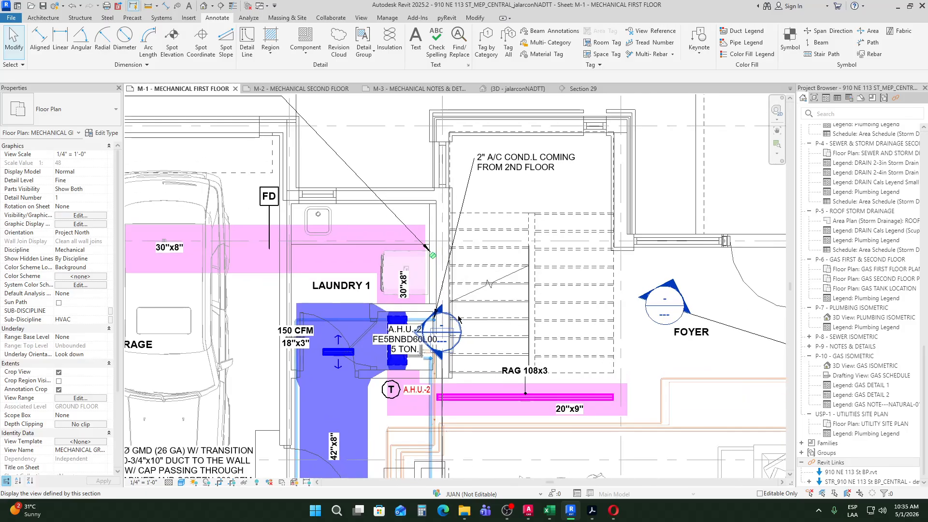
middle_drag(389, 233, 543, 305)
middle_drag(585, 334, 530, 273)
click(529, 269)
scroll(557, 293, up, 3)
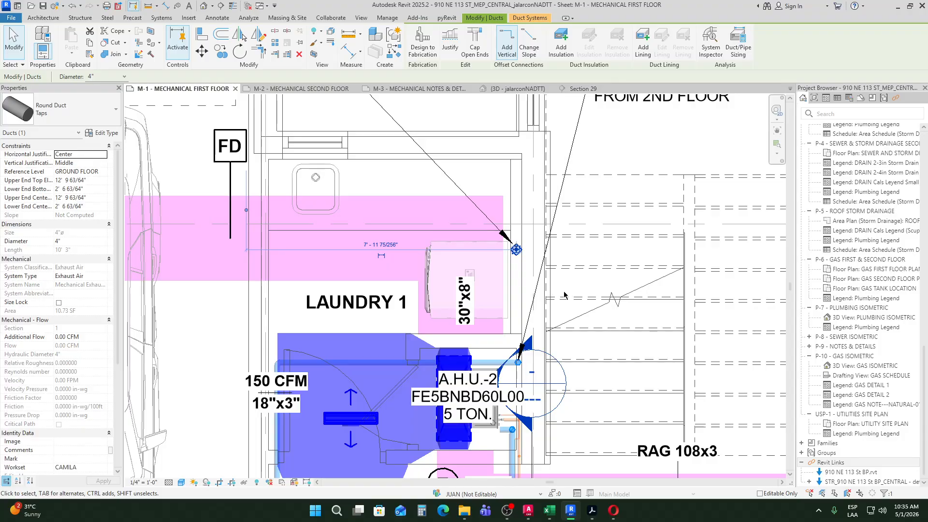
Step: Select the stackable dryer in Laundry 1 to identify the equipment served by the exhaust duct
click(570, 294)
click(489, 258)
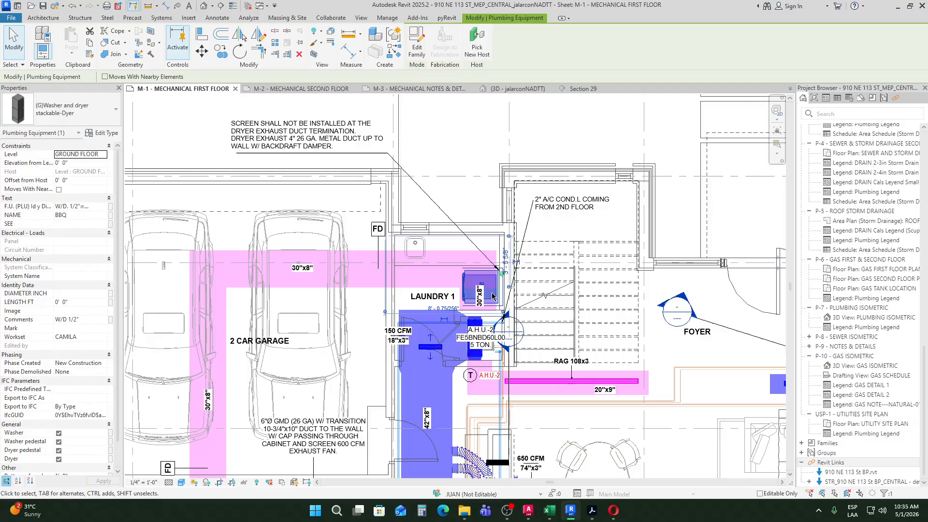
scroll(502, 283, down, 5)
click(561, 283)
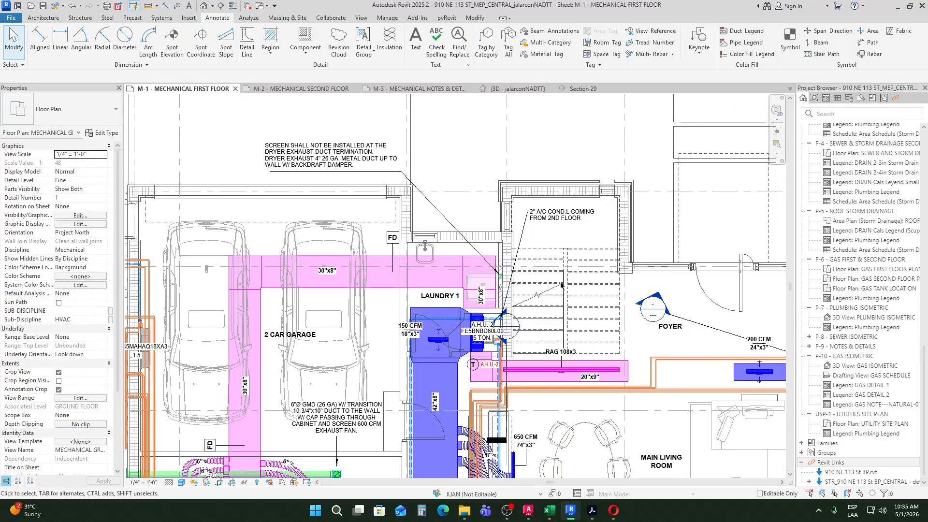
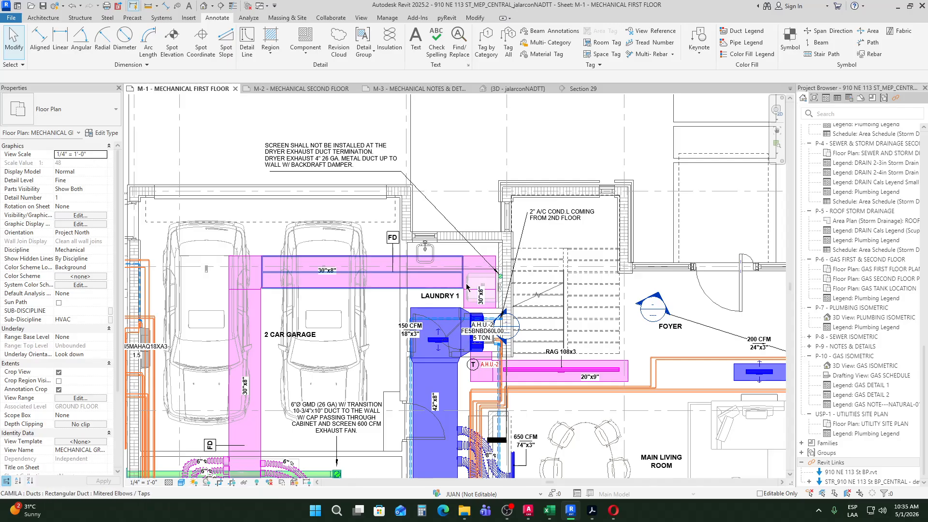
Step: Inspect how the dryer exhaust duct sits in the wall behind the dryer in Laundry 1
click(499, 279)
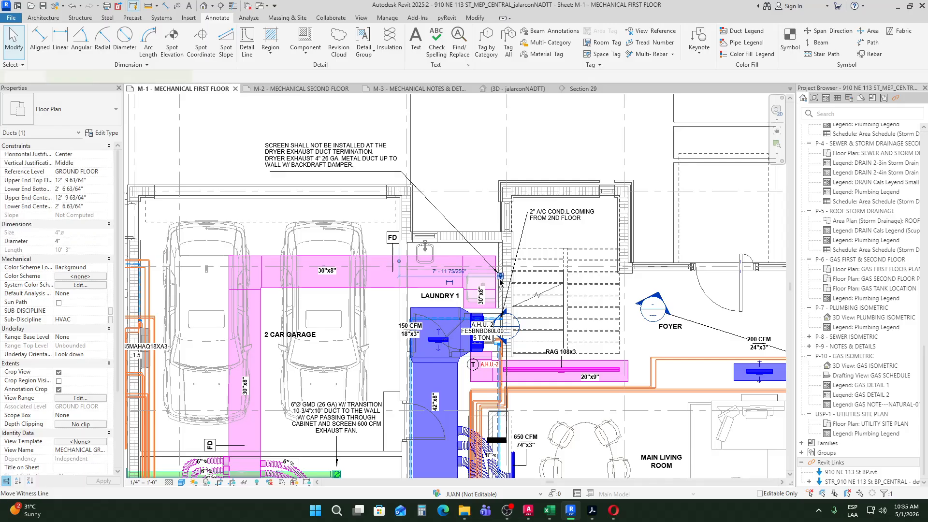
scroll(500, 279, up, 5)
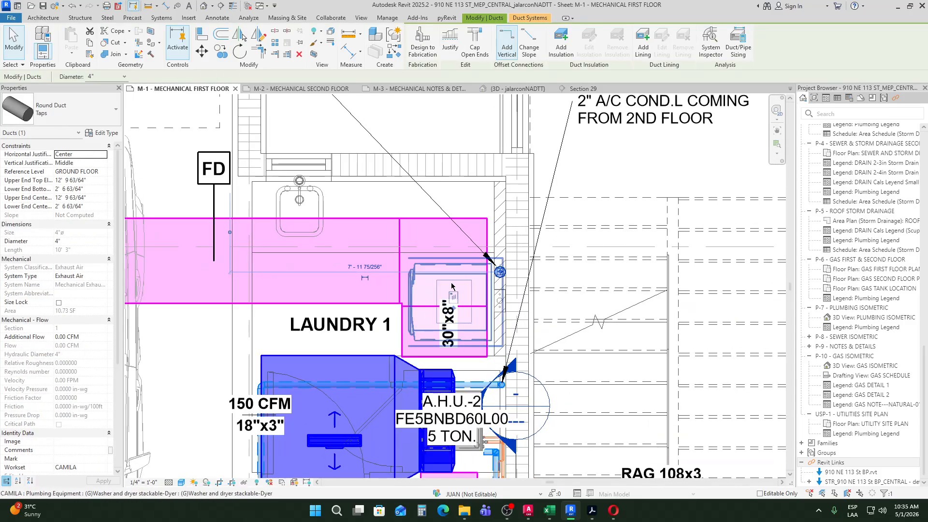
scroll(457, 294, down, 5)
key(Escape)
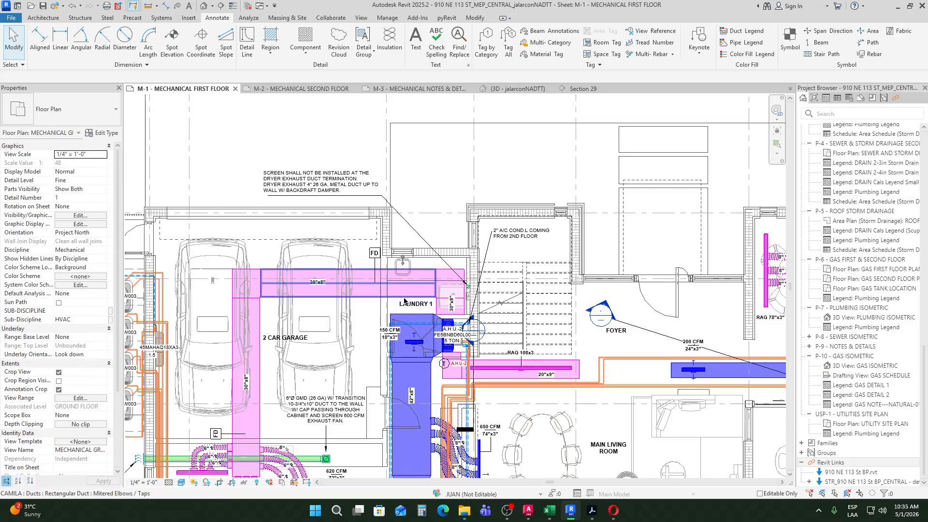
scroll(420, 283, up, 3)
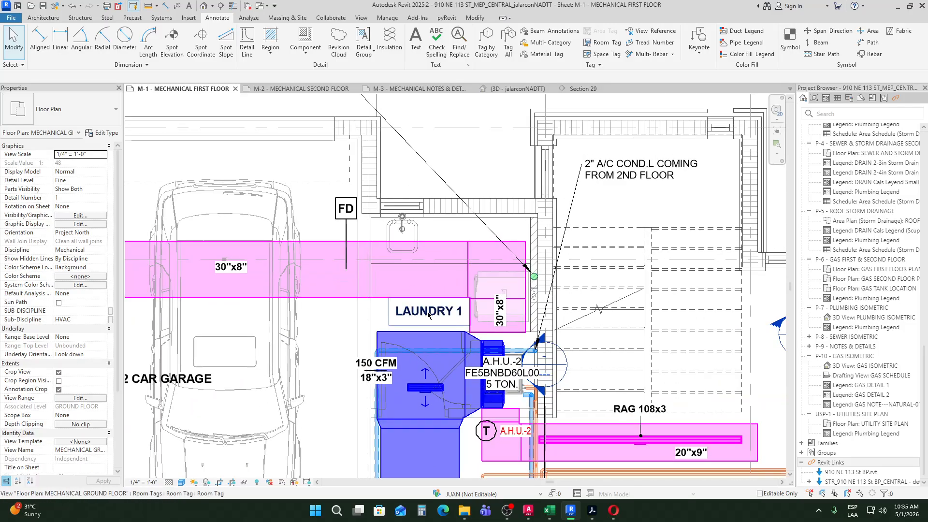
scroll(514, 226, down, 3)
scroll(511, 252, down, 3)
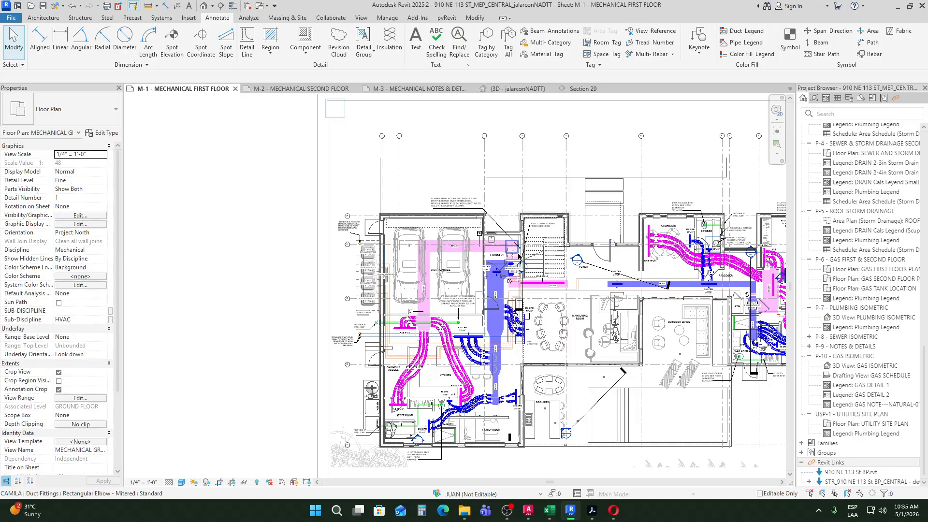
Step: Compare the first floor bathroom exhaust runs from the S. Bath across to the Powder room and Flex Bath
scroll(477, 328, up, 3)
scroll(477, 329, up, 1)
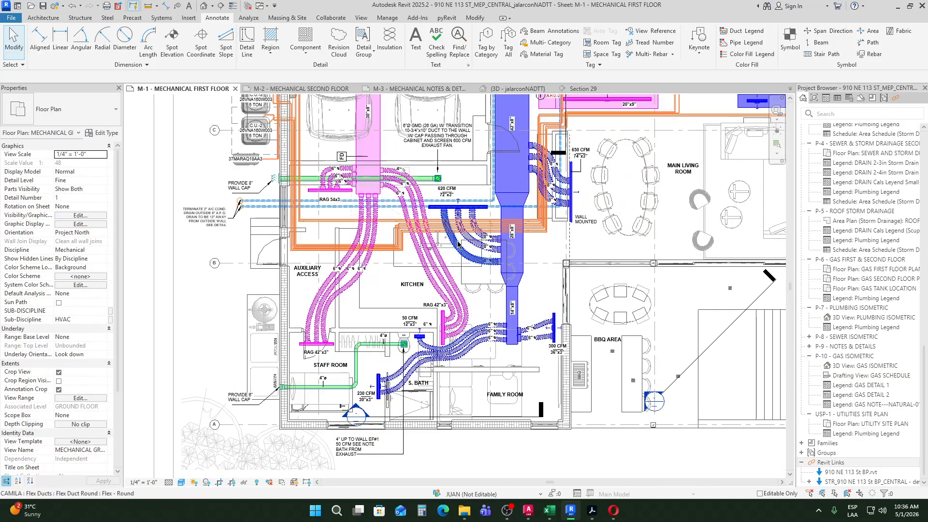
middle_drag(478, 329, 534, 395)
scroll(616, 282, down, 1)
middle_drag(627, 264, 338, 353)
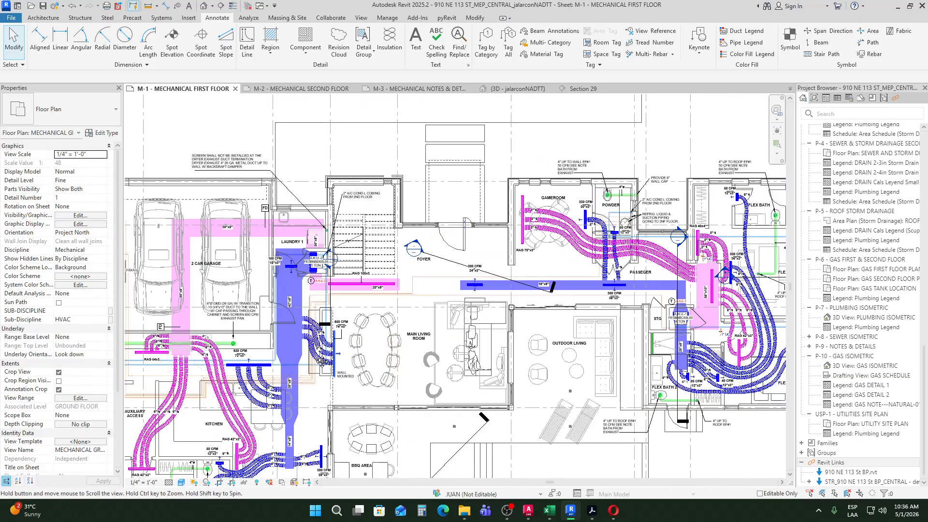
scroll(599, 200, up, 4)
middle_drag(654, 193, 532, 204)
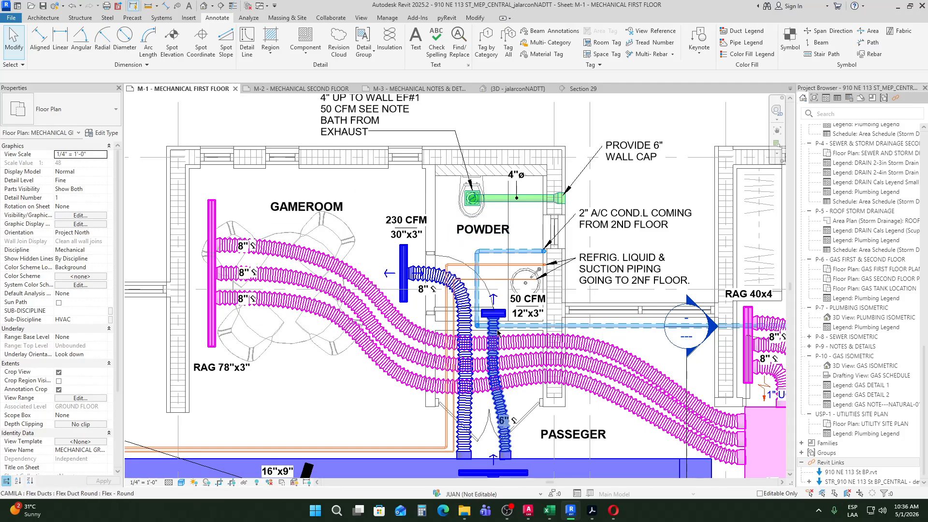
scroll(386, 313, down, 2)
scroll(386, 314, down, 1)
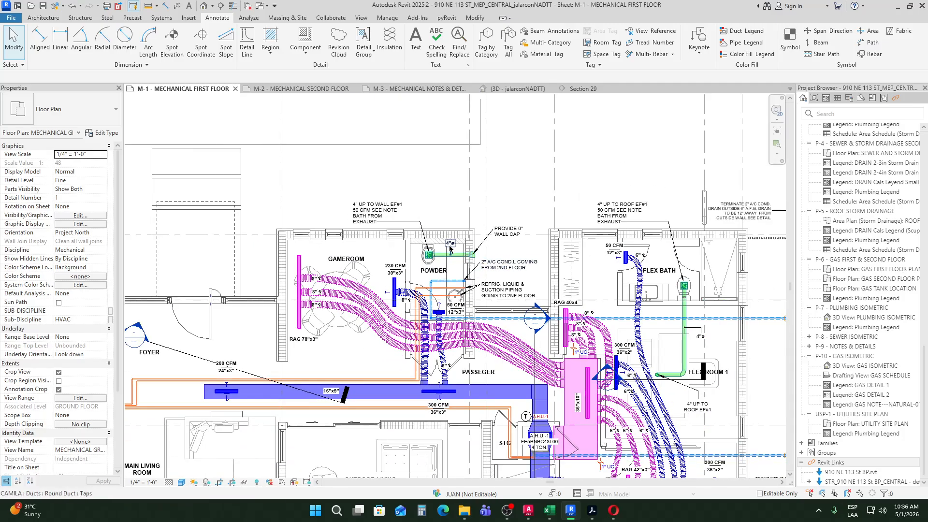
Step: Examine the kitchen exhaust duct from its 600 CFM fan to the 8" wall cap, including its duct note
scroll(181, 349, down, 1)
middle_drag(181, 350, 570, 256)
middle_drag(326, 415, 474, 315)
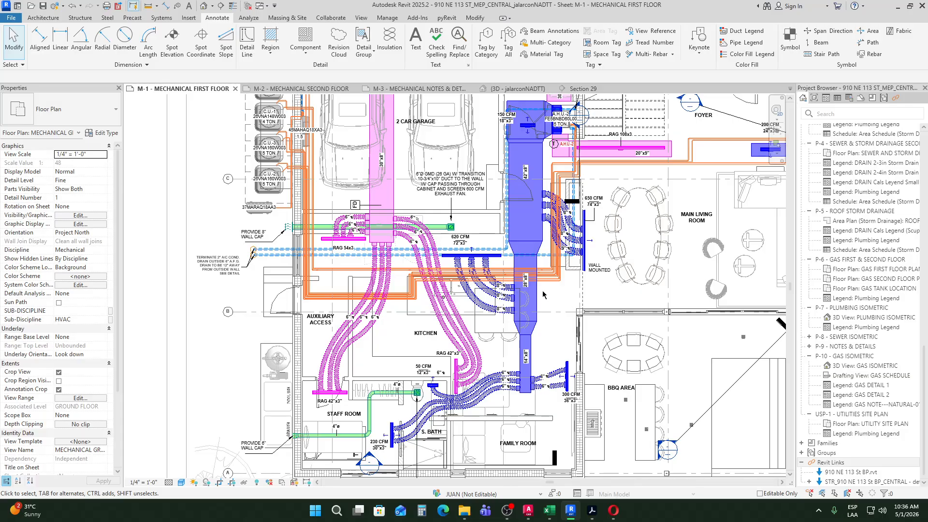
middle_drag(410, 212, 494, 309)
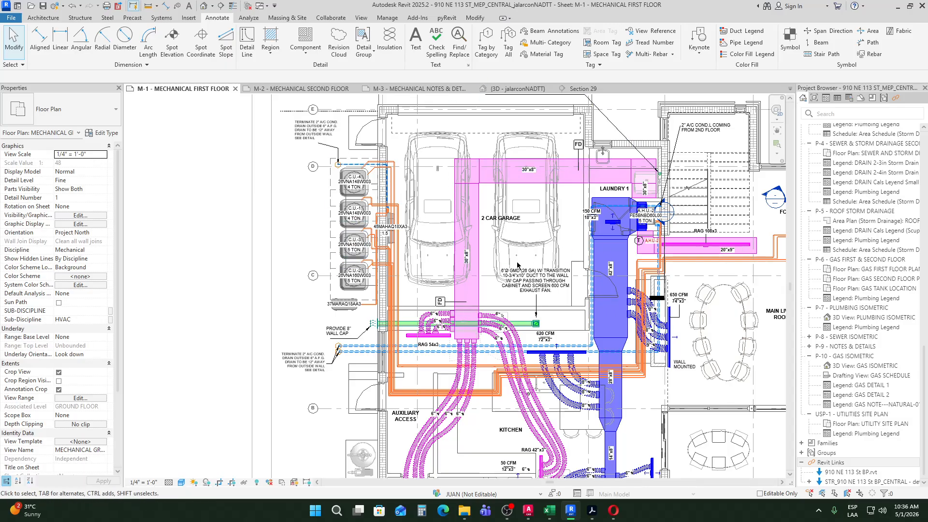
scroll(556, 242, down, 3)
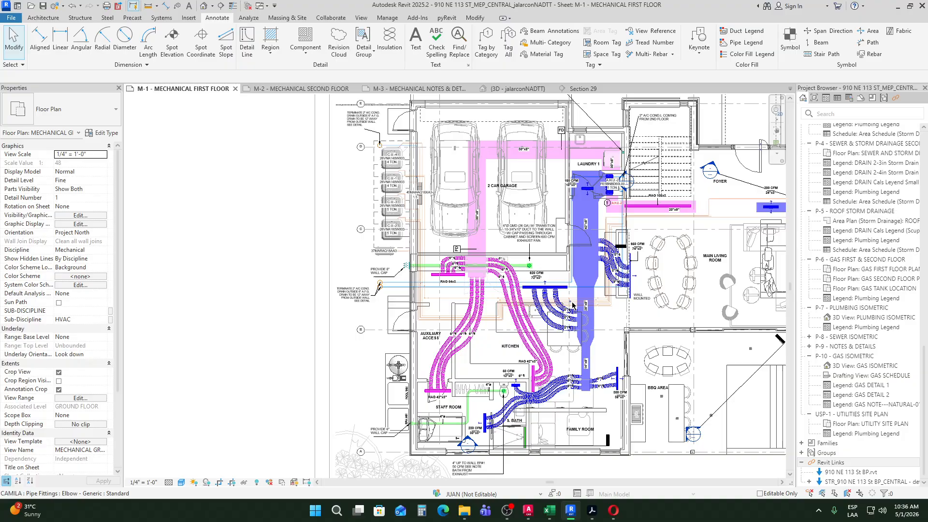
middle_drag(551, 277, 258, 300)
scroll(586, 146, down, 2)
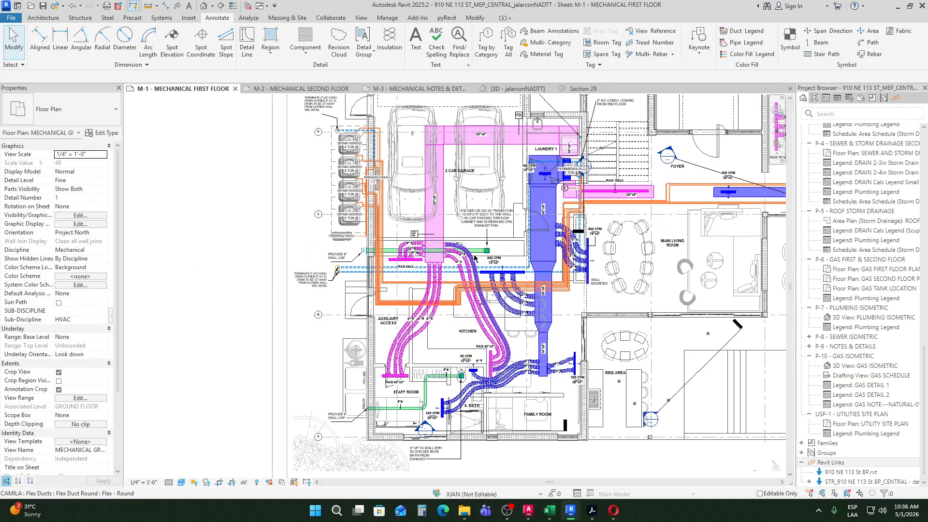
scroll(513, 262, up, 4)
scroll(489, 257, up, 2)
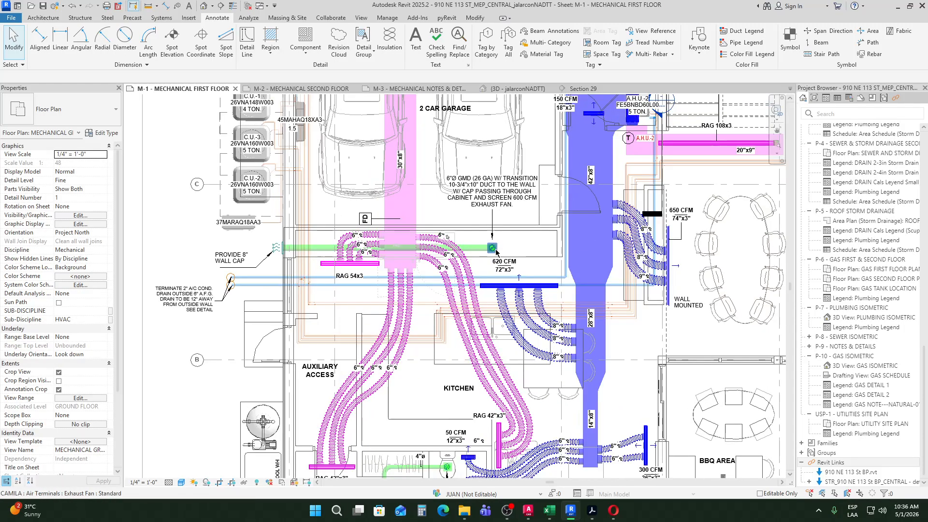
middle_drag(227, 261, 308, 275)
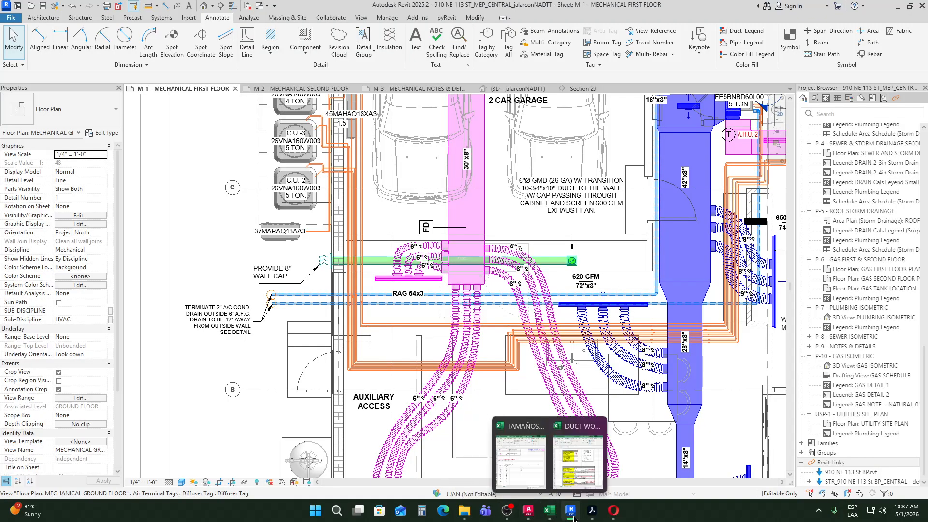
Step: Switch to the Opera browser, search images for "kitchen hood" in a new tab, and open the Lily Ann Cabinets picture
click(611, 518)
click(792, 9)
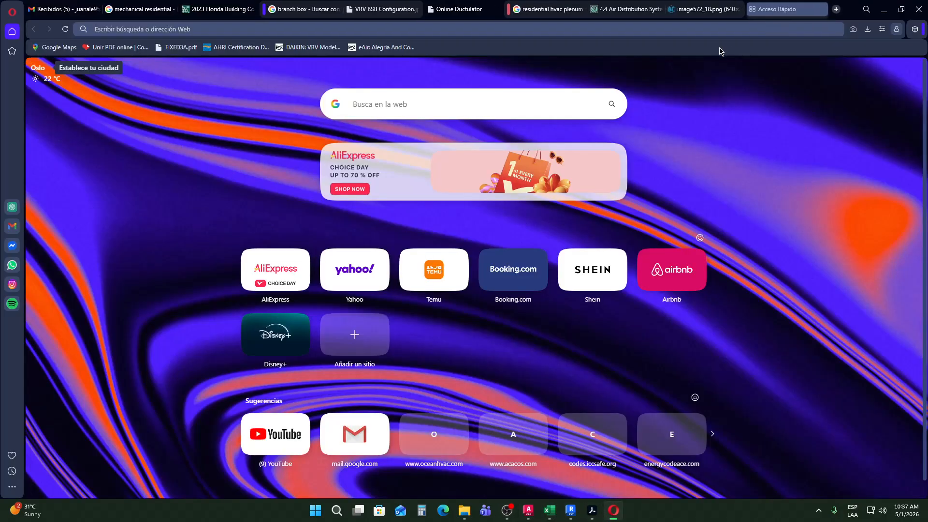
text(fabricas fan)
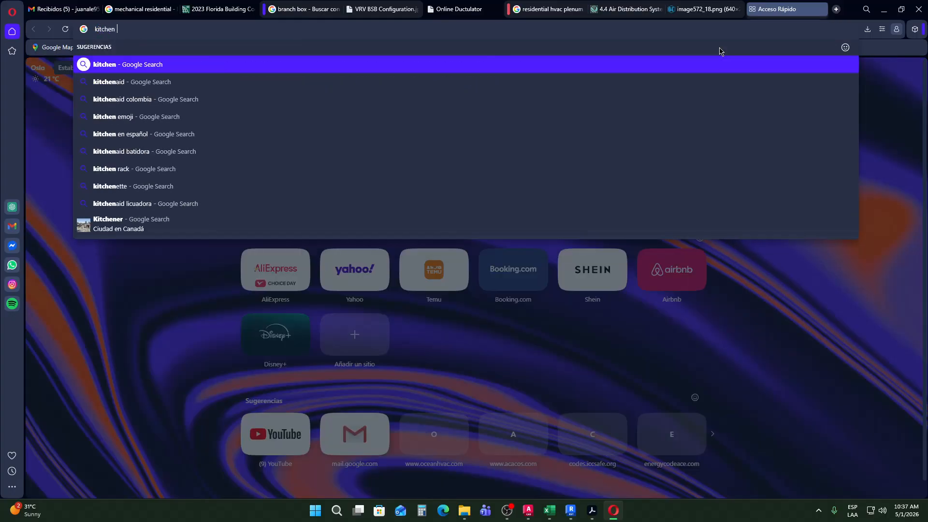
key(Return)
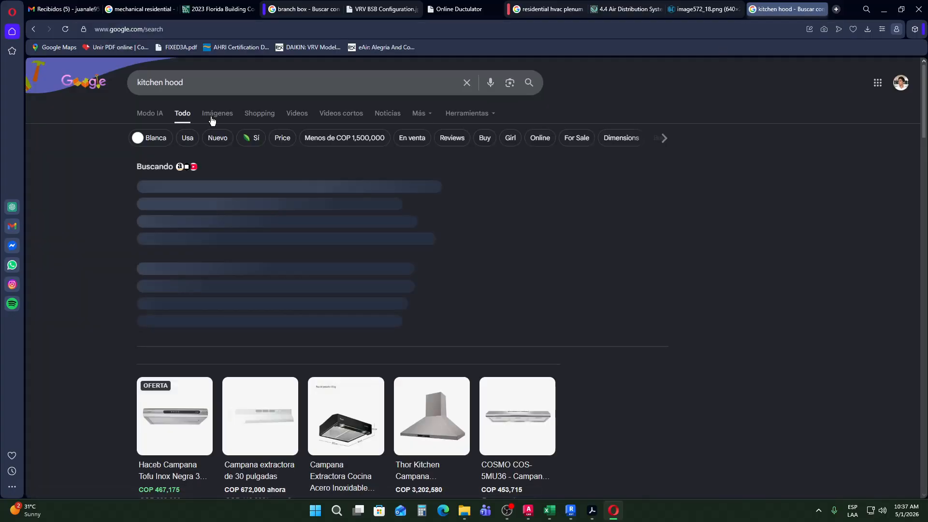
click(215, 114)
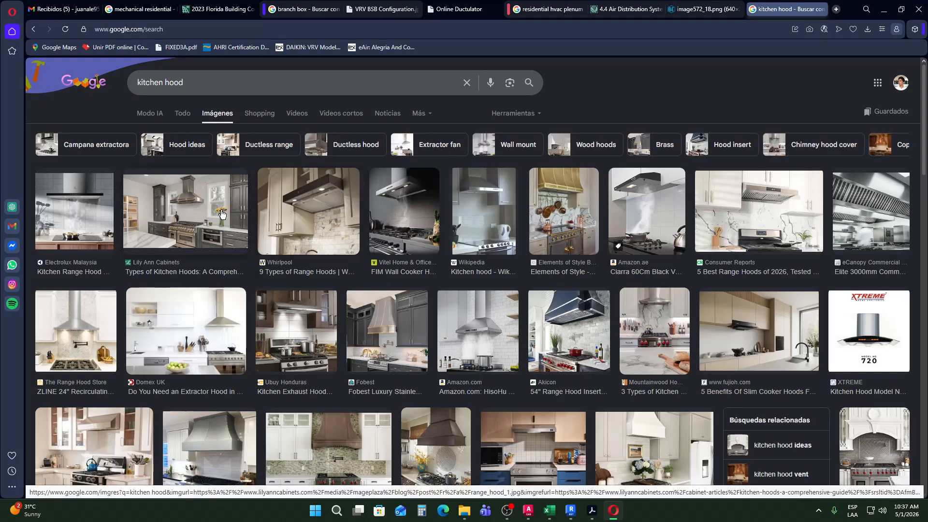
click(189, 208)
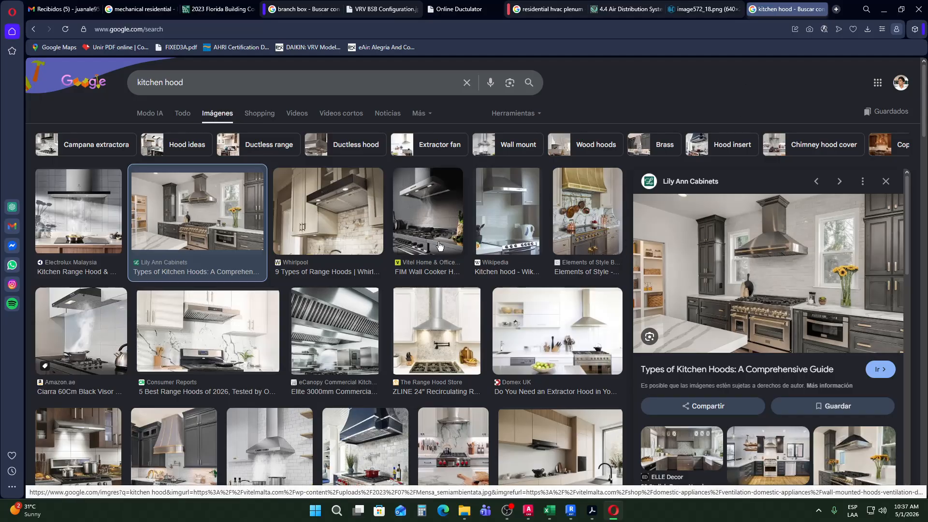
scroll(439, 246, down, 1)
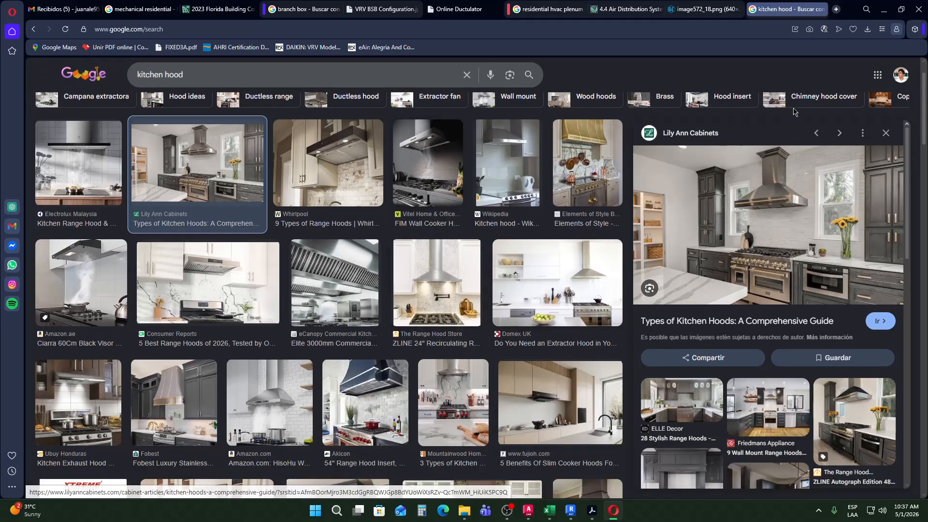
Step: Switch back to Revit and trace the kitchen exhaust duct between its round elbow and the 8" wall cap
click(885, 10)
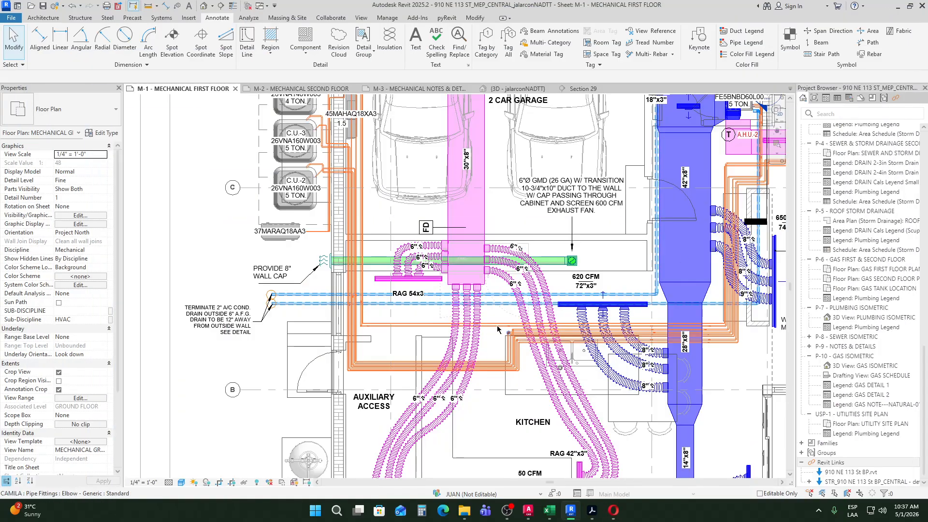
middle_drag(610, 257, 612, 238)
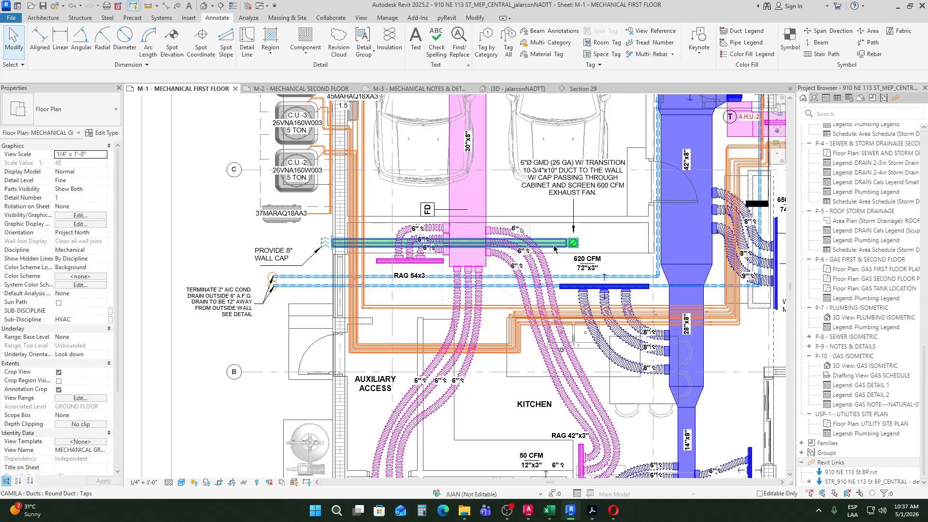
click(555, 244)
click(608, 244)
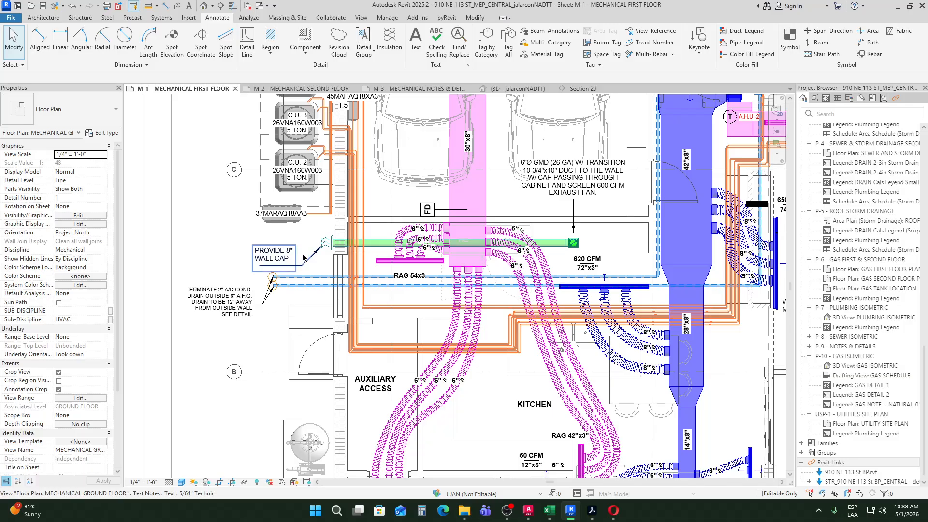
scroll(323, 243, up, 2)
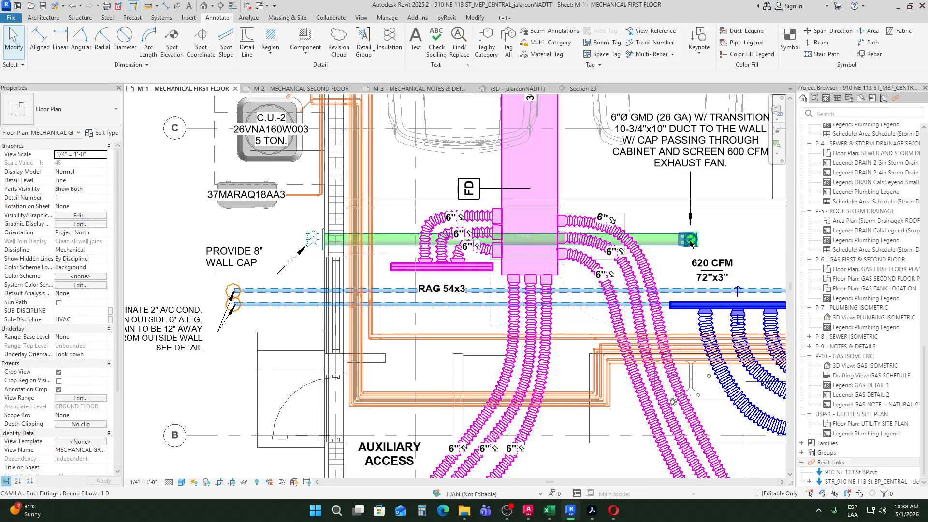
scroll(452, 256, down, 5)
scroll(327, 356, up, 2)
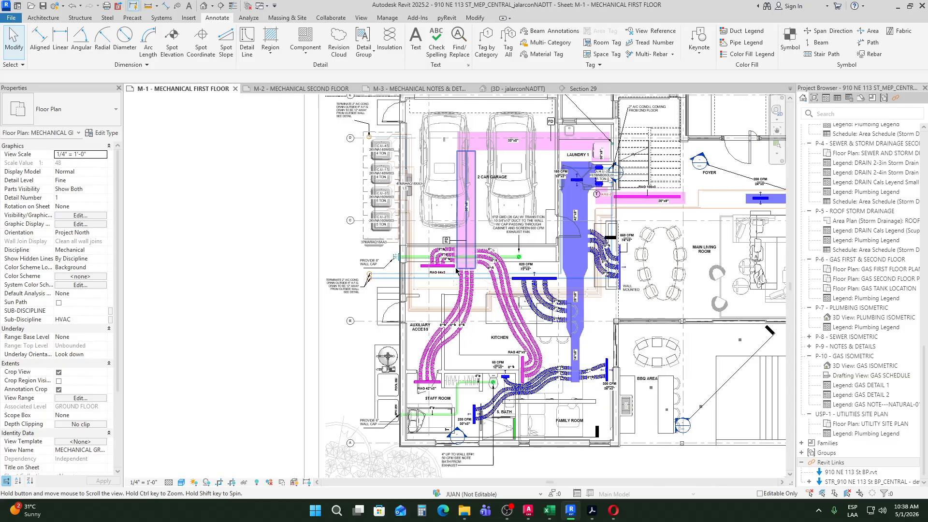
scroll(327, 356, up, 5)
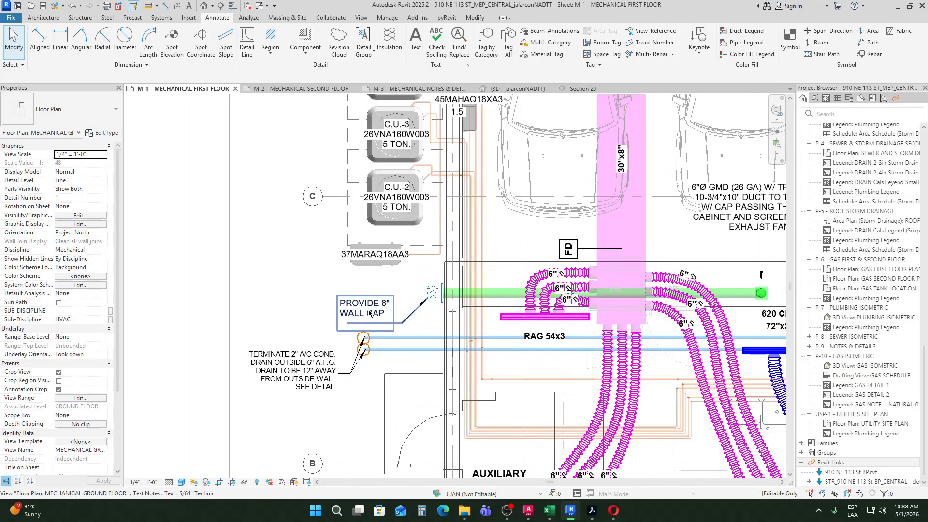
Step: Select the wall cap symbol at the outside end of the kitchen exhaust duct to identify it, then clear the selection
click(452, 296)
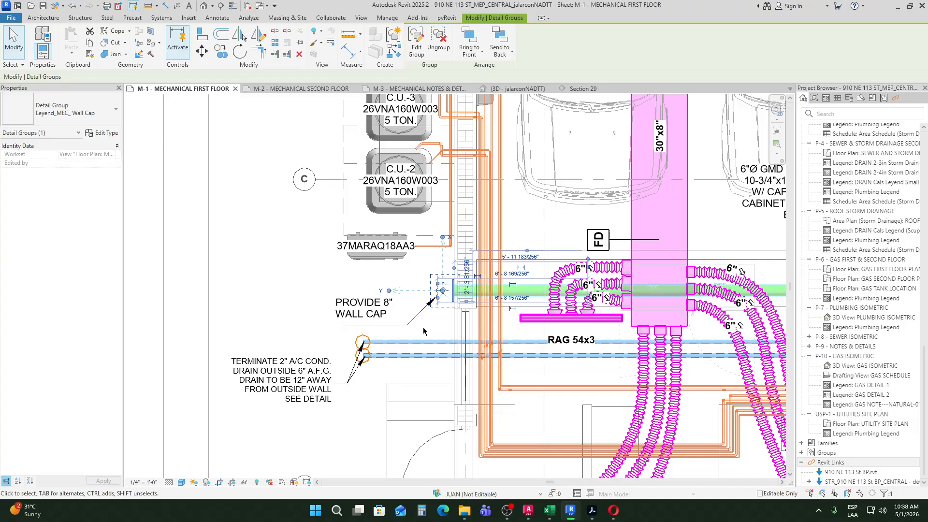
click(442, 308)
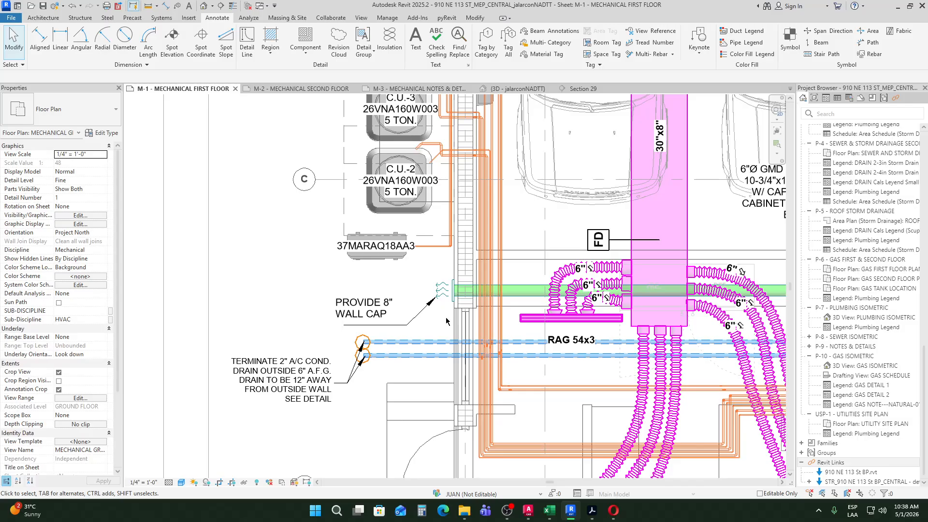
click(444, 297)
click(438, 326)
scroll(440, 326, down, 3)
scroll(637, 308, up, 3)
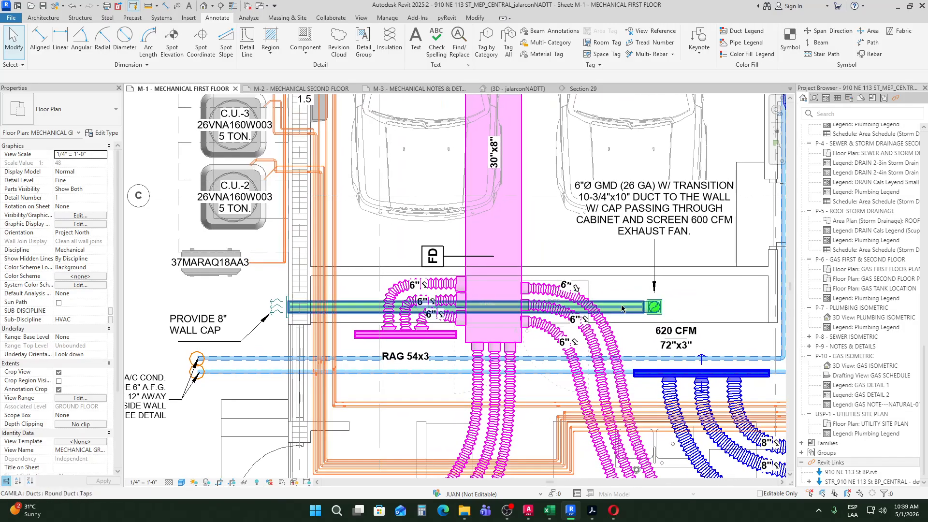
Step: Survey the first floor mechanical plan from the kitchen exhaust duct across to the Foyer, Powder and Flex Bath areas
scroll(594, 266, down, 3)
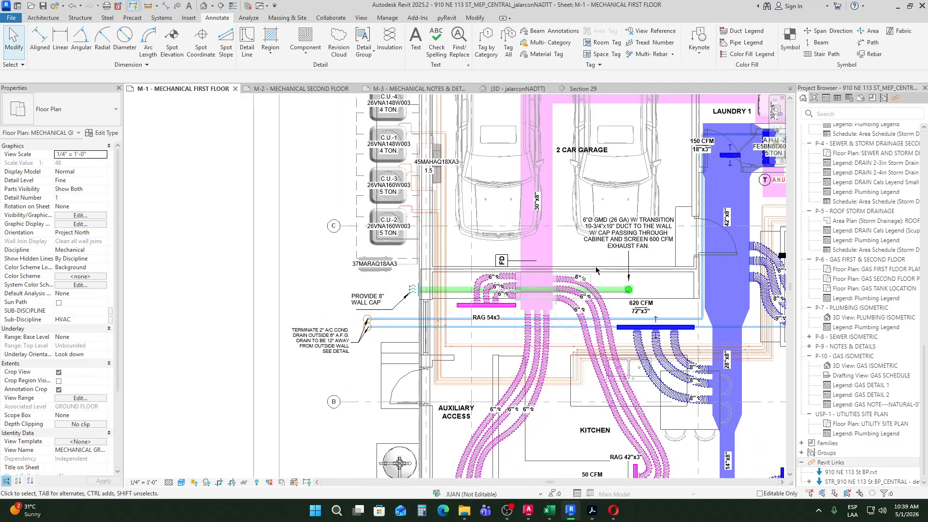
scroll(454, 283, down, 3)
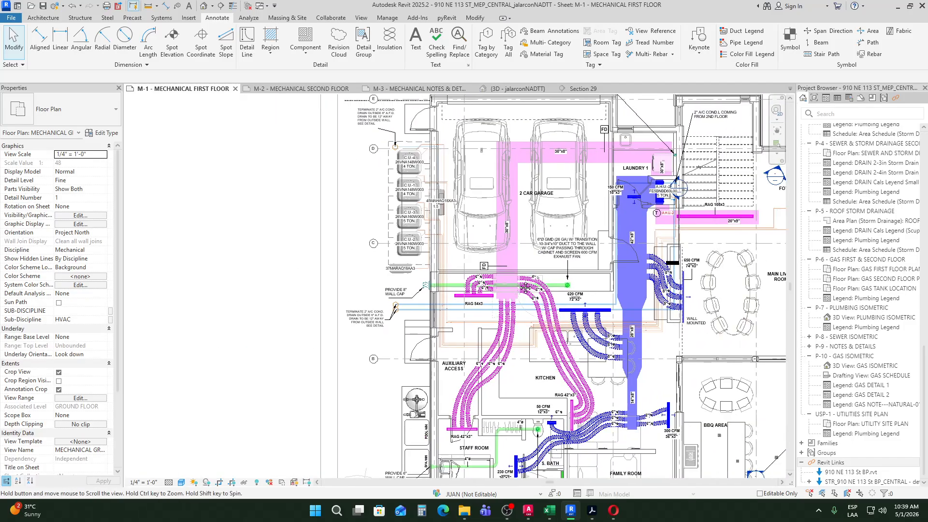
scroll(457, 283, up, 3)
scroll(484, 270, down, 4)
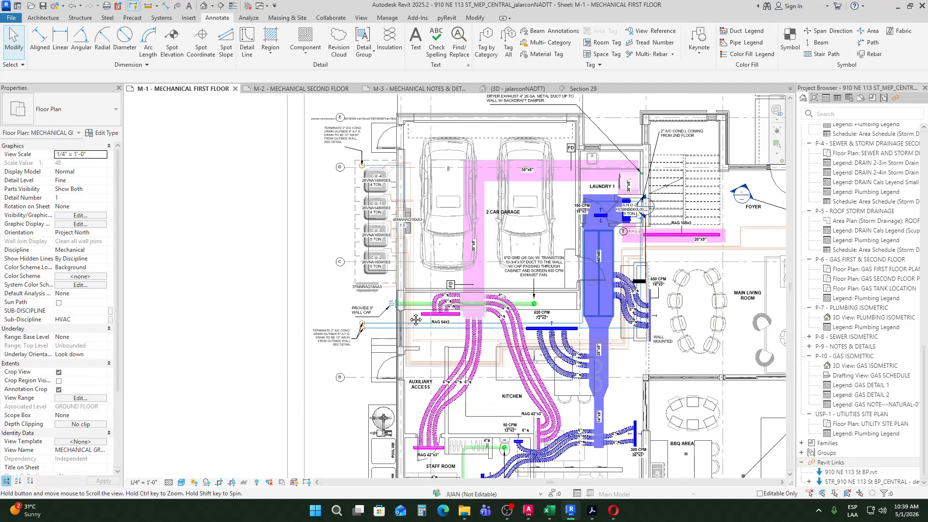
scroll(667, 188, up, 2)
middle_drag(546, 175, 458, 265)
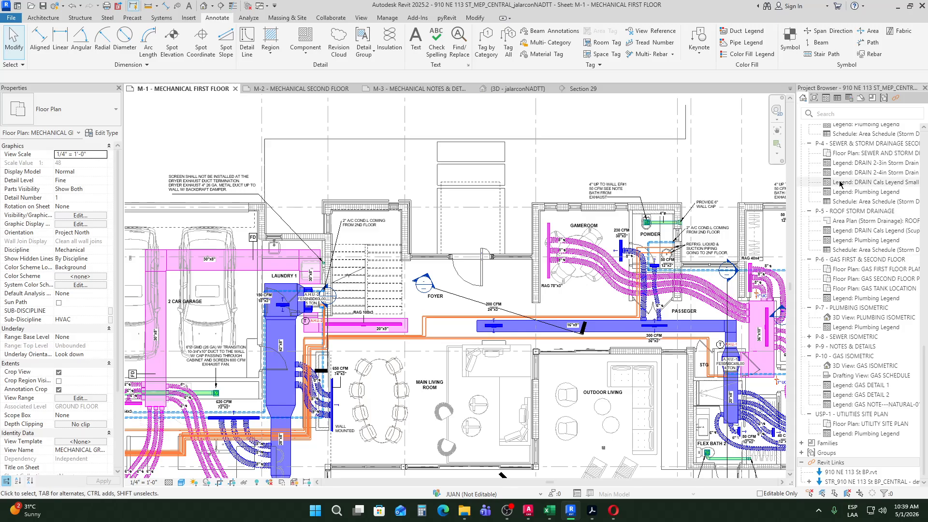
Step: Open sheet M-3 and read the fan schedule rows for EF#1 and KSF-1, including their models and CFM
click(400, 88)
scroll(378, 355, down, 8)
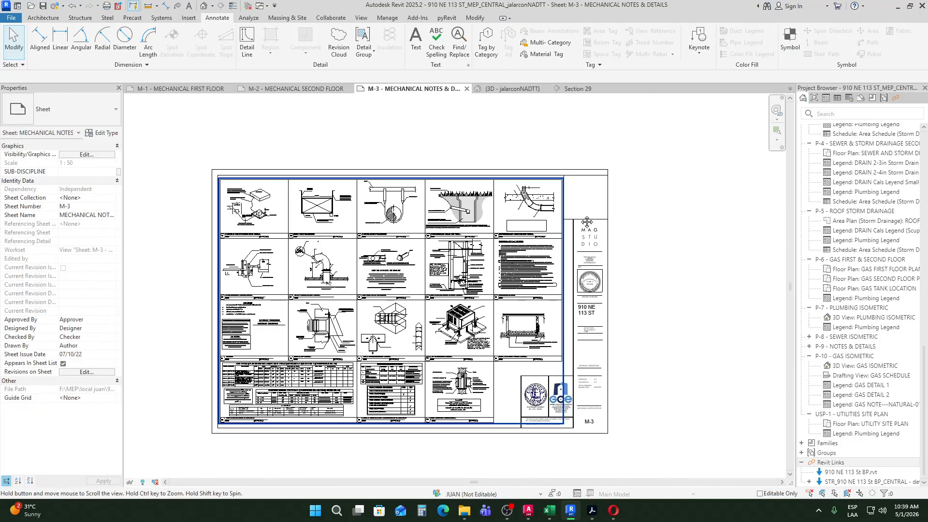
scroll(435, 319, up, 5)
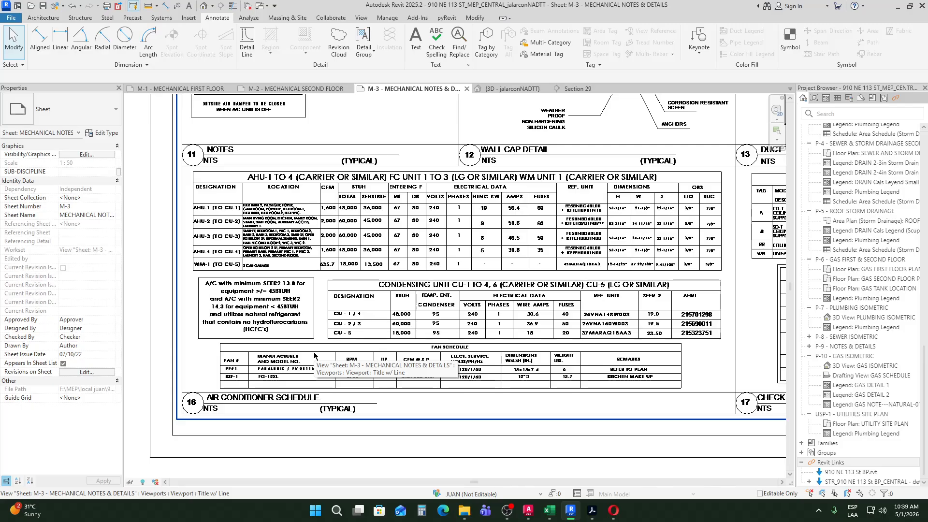
scroll(442, 357, up, 2)
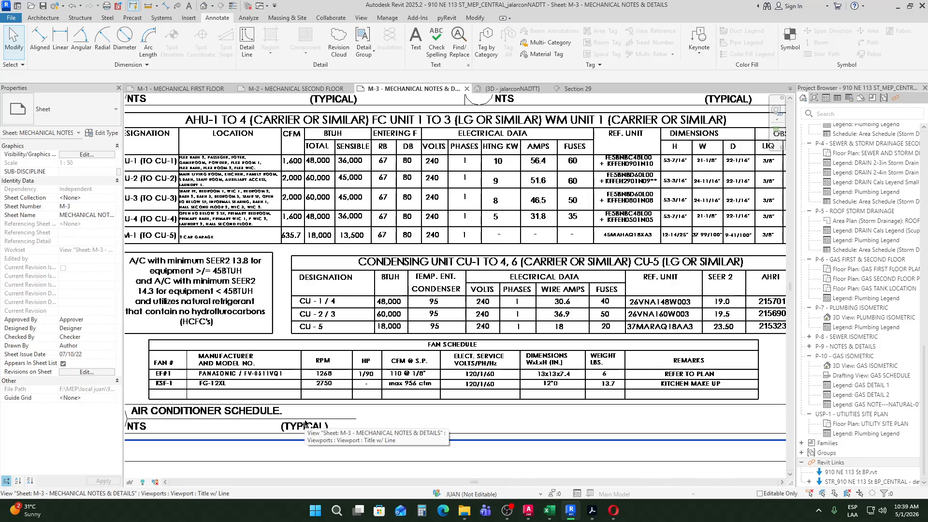
scroll(146, 397, up, 3)
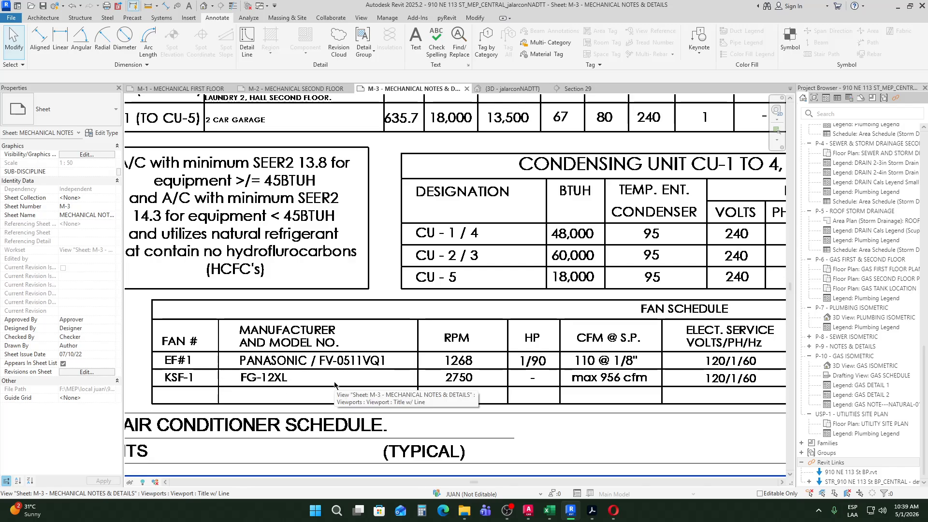
scroll(335, 385, down, 4)
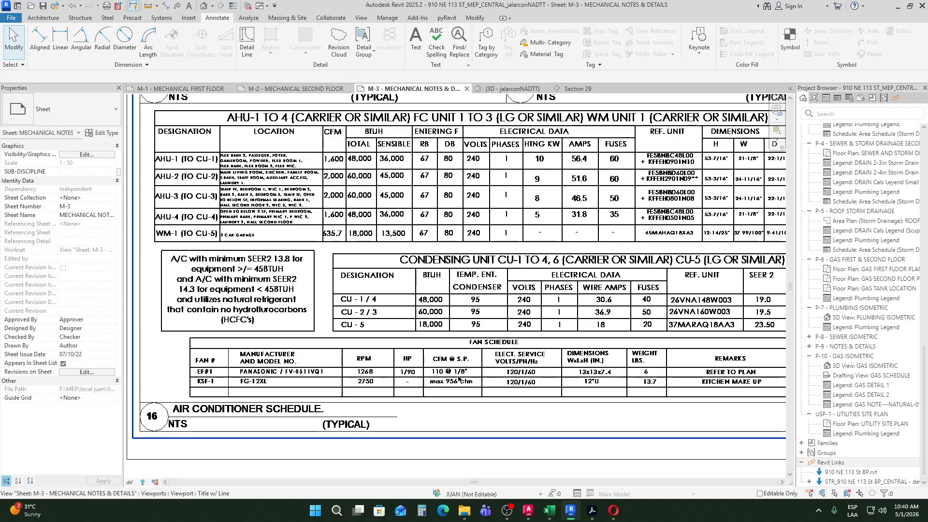
scroll(431, 390, up, 4)
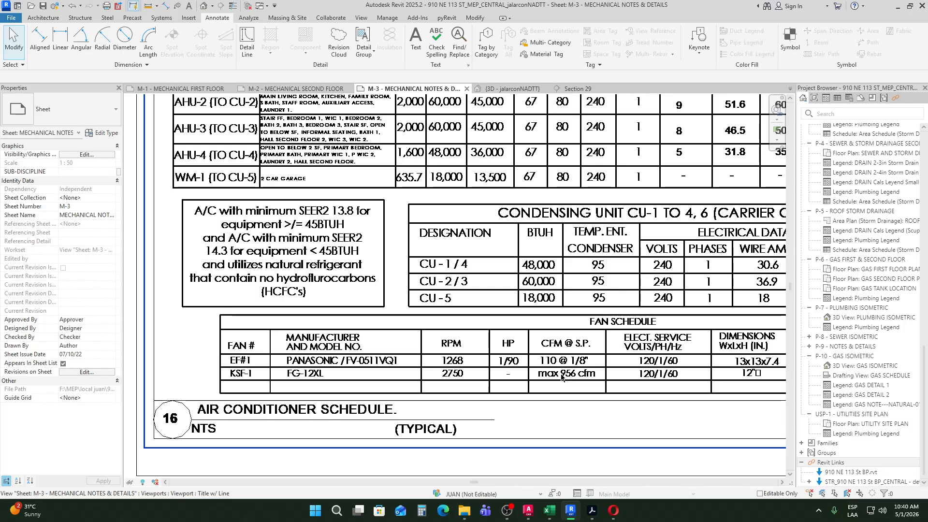
Step: Return to sheet M-1 and review the exhaust runs from the S. Bath across to the Powder room and Flex Baths
click(207, 90)
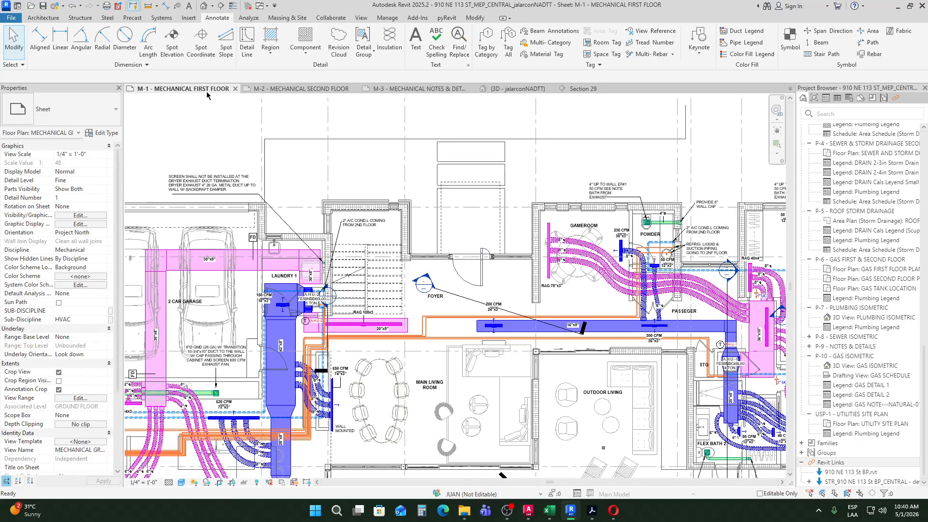
scroll(480, 233, down, 3)
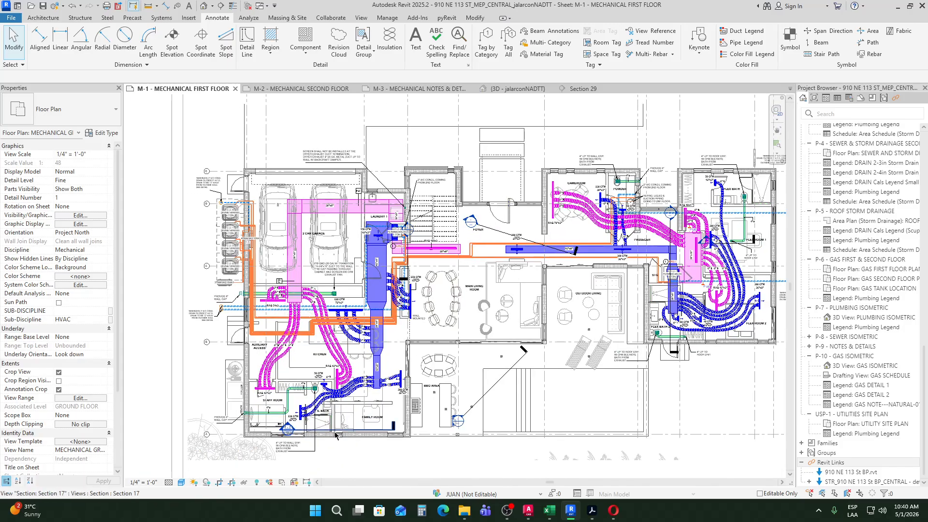
scroll(294, 417, up, 2)
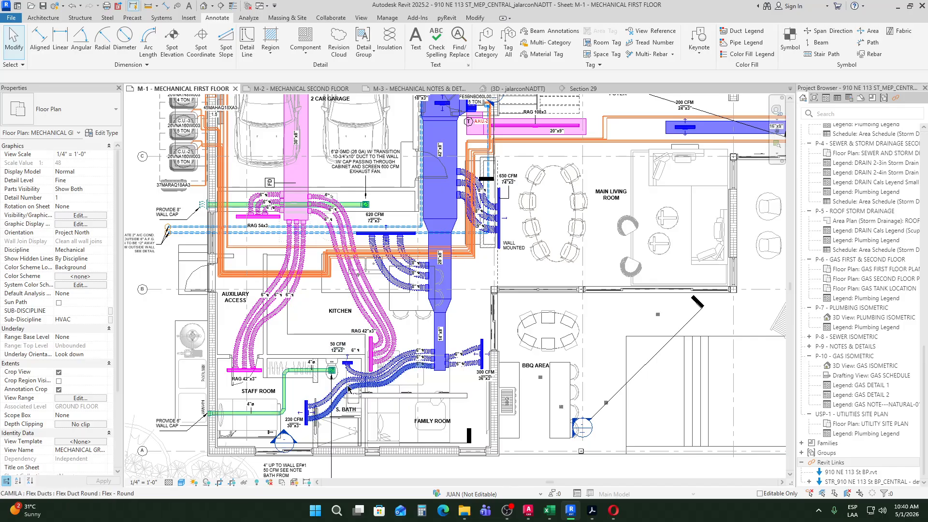
scroll(358, 352, down, 2)
middle_drag(677, 145, 529, 252)
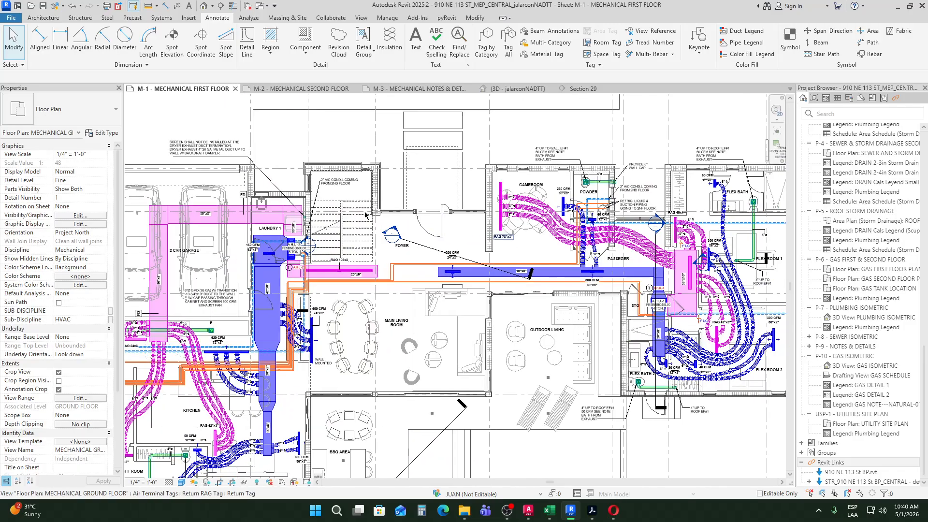
scroll(488, 232, down, 1)
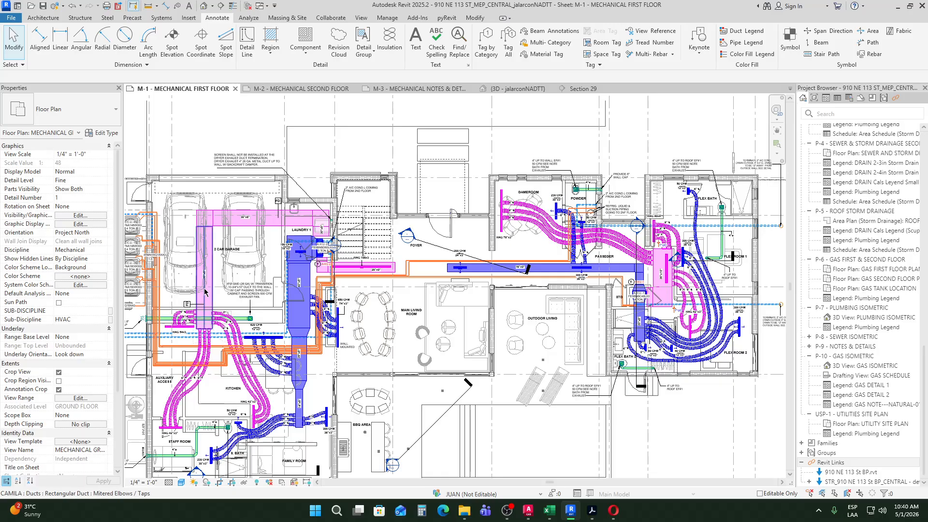
Step: Examine the ducts serving the garage, kitchen and staff room on the first floor, including the kitchen exhaust run
scroll(266, 313, up, 1)
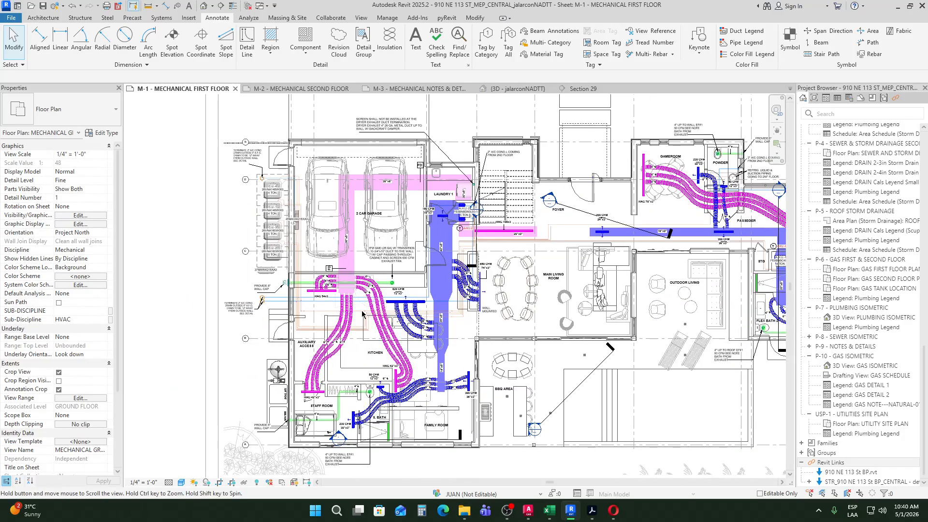
scroll(401, 381, up, 2)
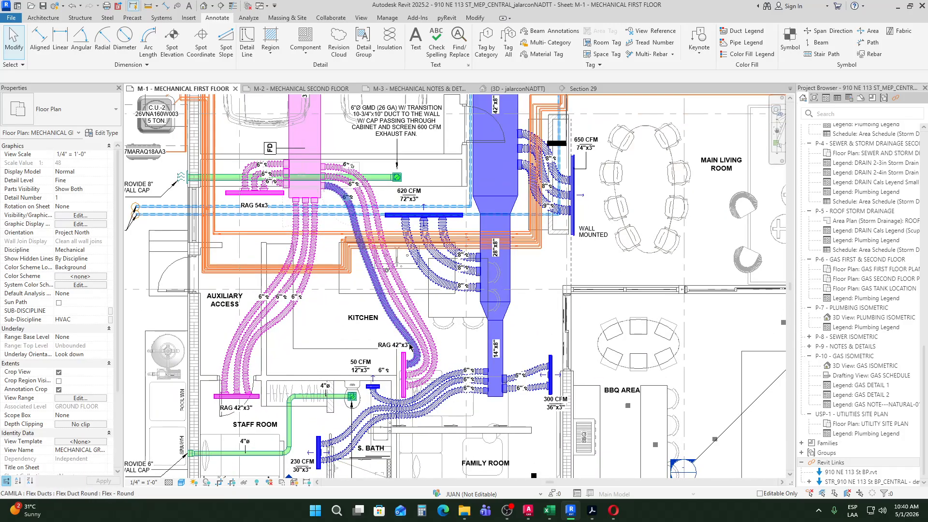
scroll(338, 203, down, 1)
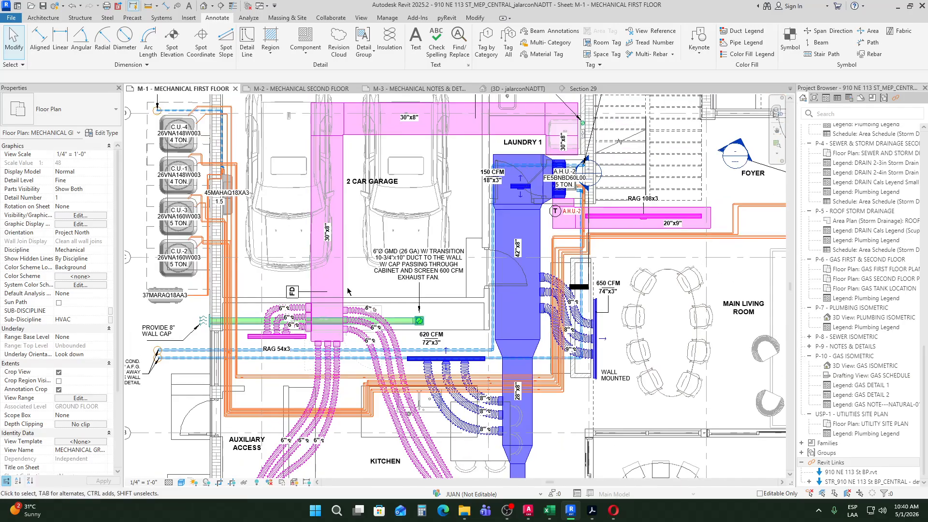
scroll(379, 334, up, 1)
scroll(379, 333, down, 1)
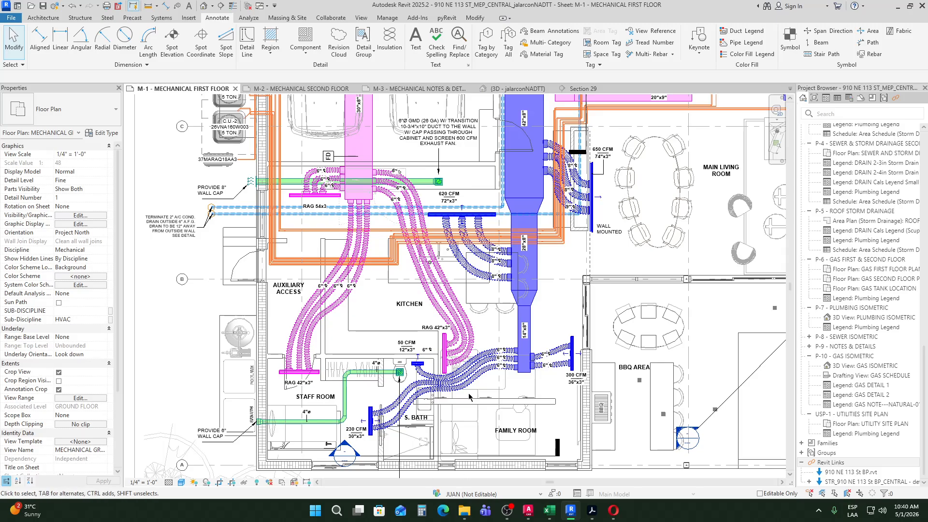
middle_drag(370, 109, 376, 204)
scroll(376, 204, down, 1)
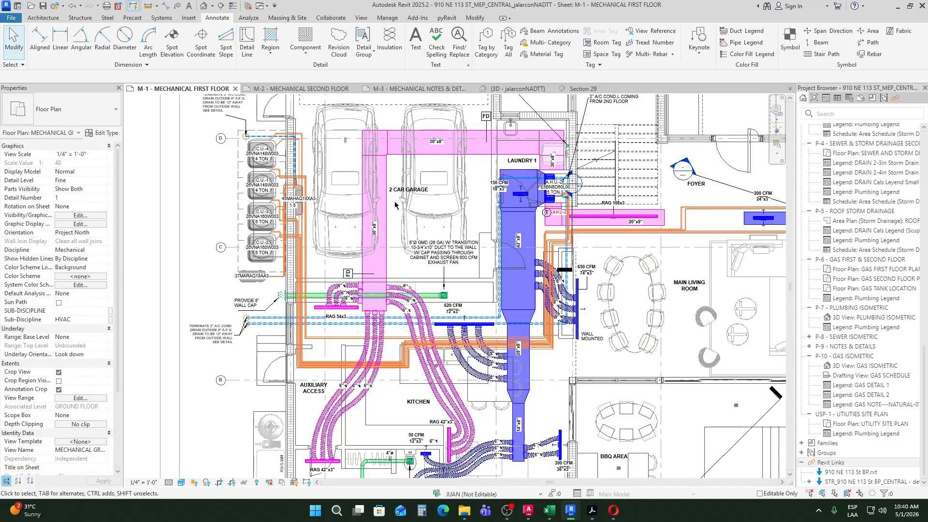
Step: Examine the supply, return and exhaust ducts running from the garage and Laundry 1 through the kitchen to the staff room and S. Bath
middle_drag(395, 205, 418, 94)
scroll(558, 373, up, 2)
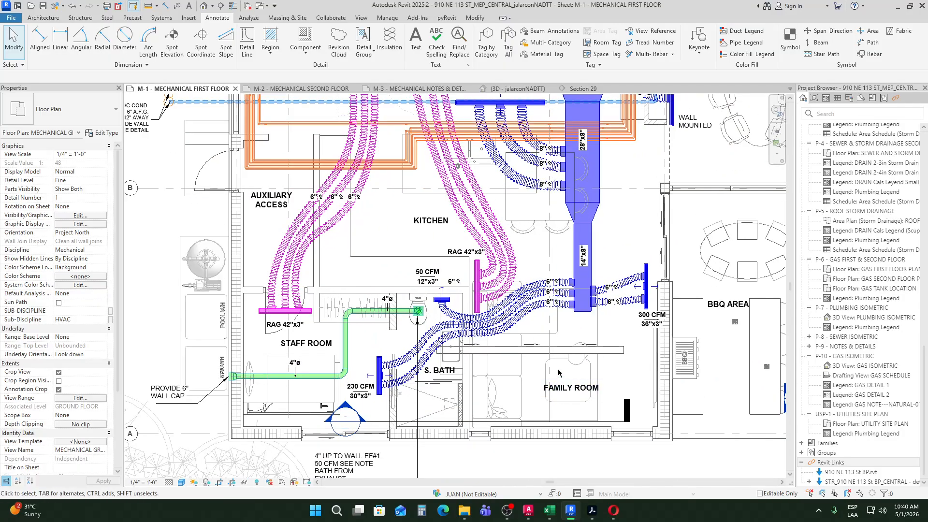
scroll(558, 373, down, 2)
middle_drag(561, 159, 571, 280)
scroll(571, 200, up, 3)
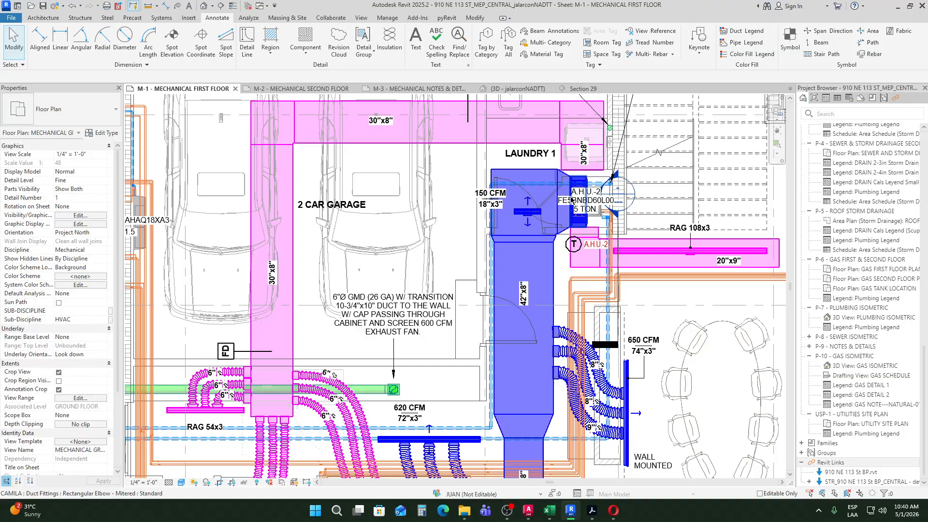
scroll(572, 200, down, 3)
middle_drag(572, 199, 672, 251)
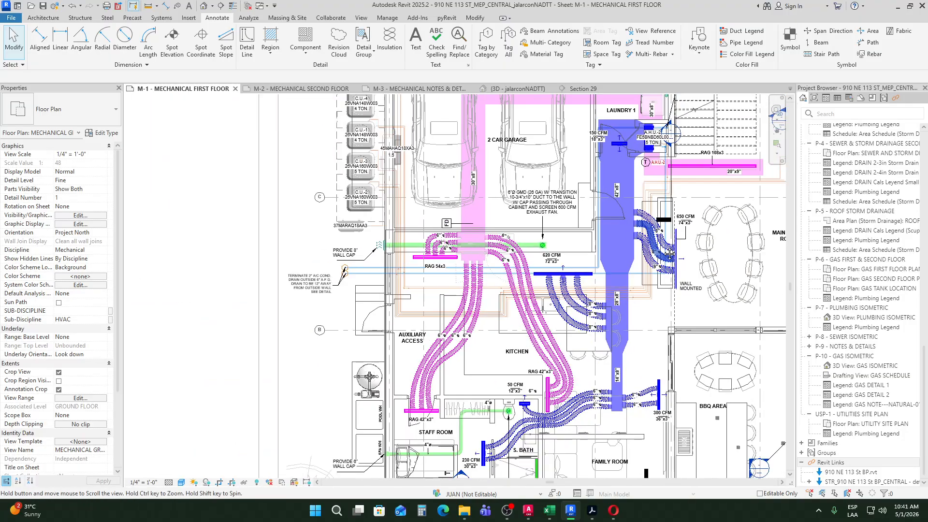
scroll(671, 252, down, 2)
scroll(338, 348, up, 4)
scroll(339, 349, down, 1)
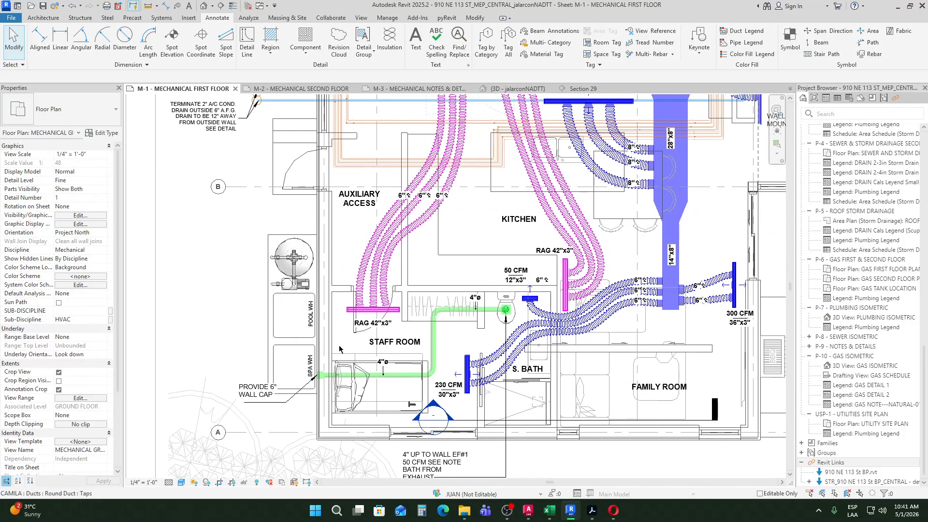
scroll(340, 349, down, 2)
scroll(411, 291, up, 3)
mouse_move(425, 252)
middle_down()
mouse_move(437, 271)
mouse_move(436, 259)
middle_up()
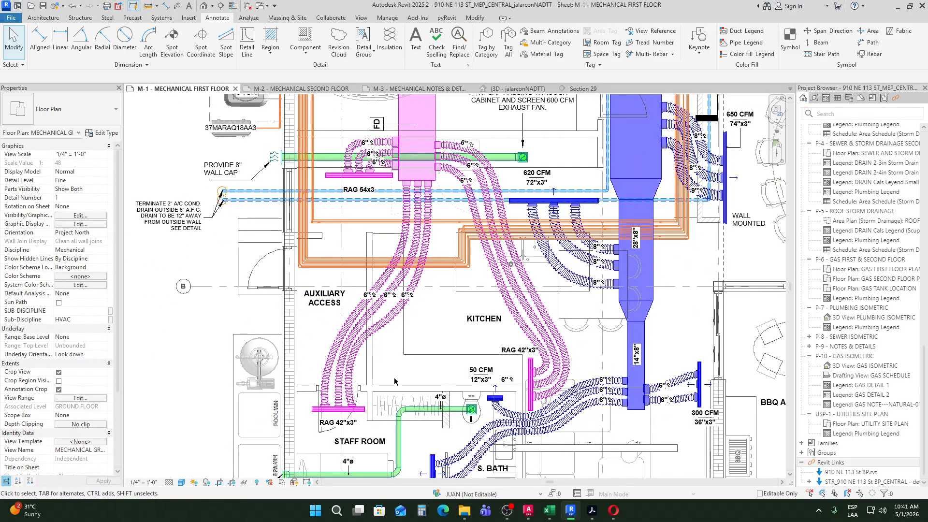
Step: Survey the first floor plan from the kitchen across to the Gameroom and Flex Baths, ending at the garage return duct and its FD tags
scroll(476, 374, down, 1)
middle_drag(454, 371, 378, 374)
middle_drag(396, 100, 371, 272)
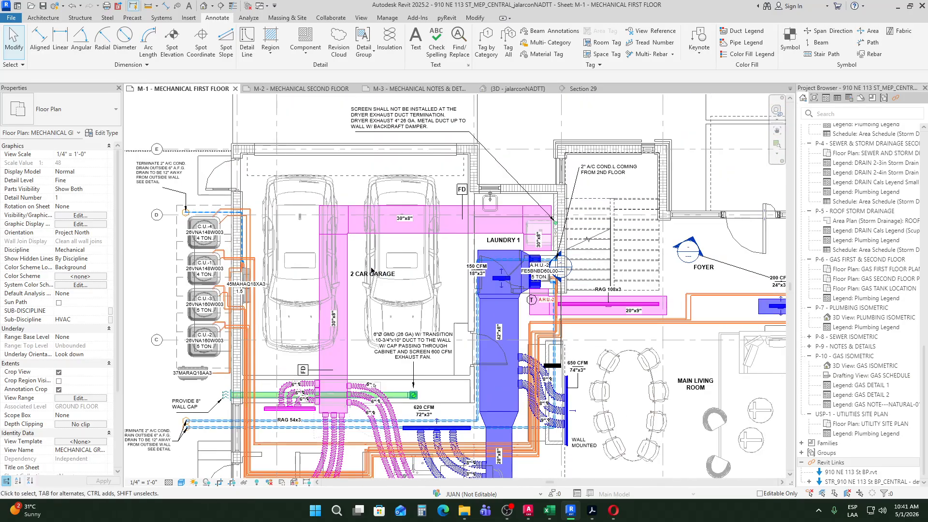
scroll(371, 268, up, 2)
scroll(390, 293, down, 4)
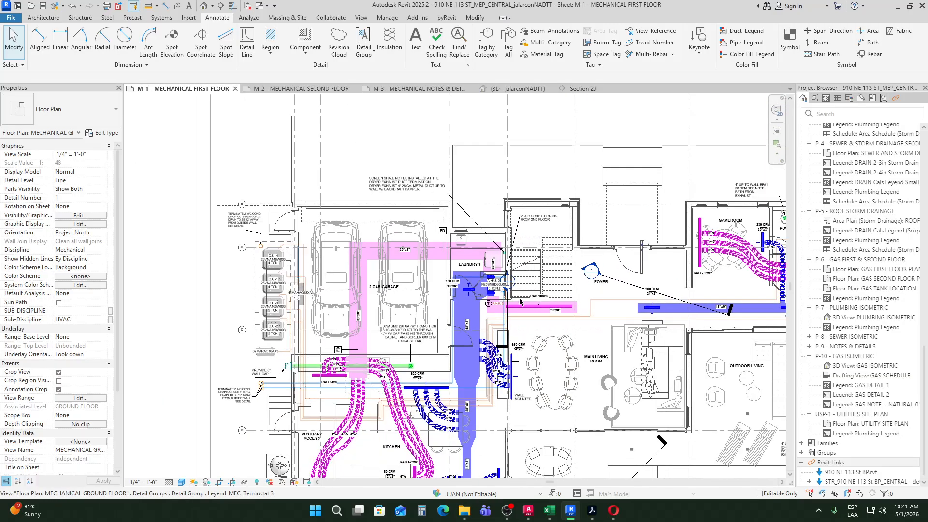
middle_drag(520, 302, 251, 266)
middle_drag(533, 283, 595, 290)
middle_drag(491, 317, 570, 338)
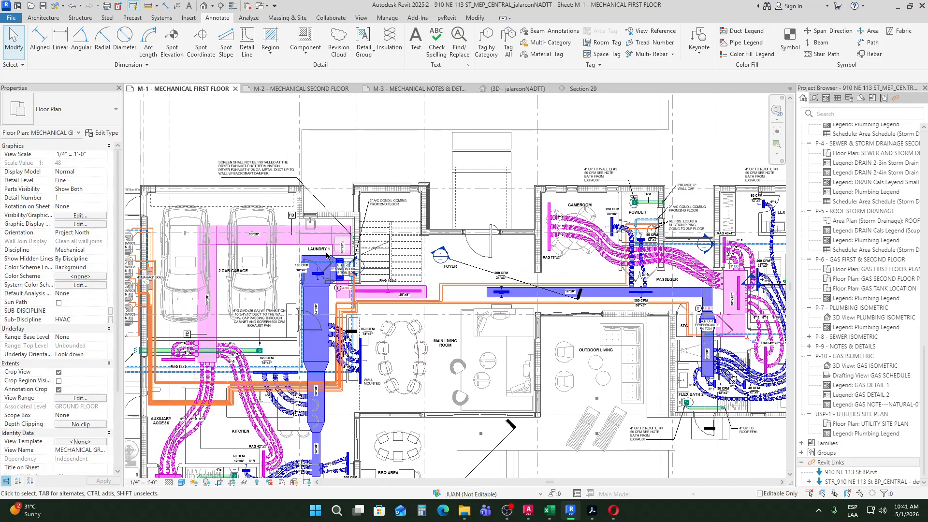
scroll(306, 250, up, 6)
middle_drag(277, 250, 528, 188)
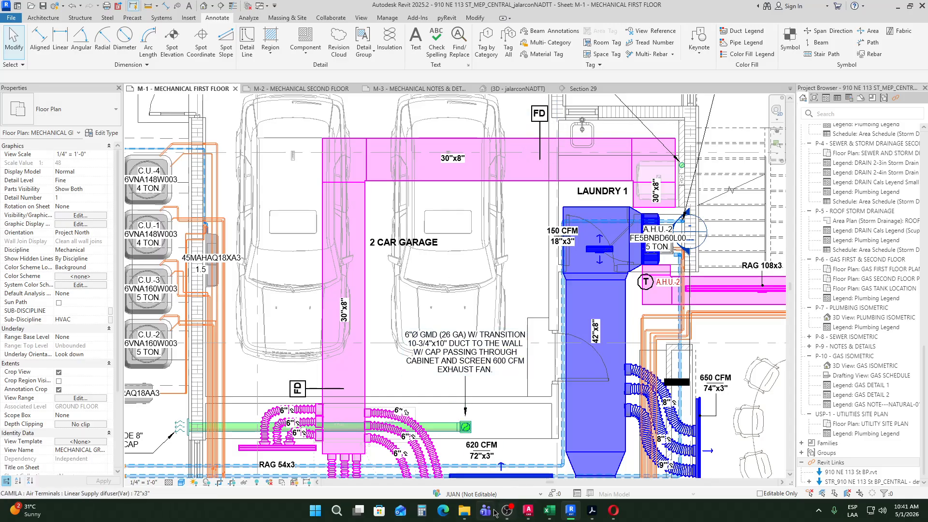
Step: Switch to the Opera browser and search Google Images for "damper in hvac"
click(614, 510)
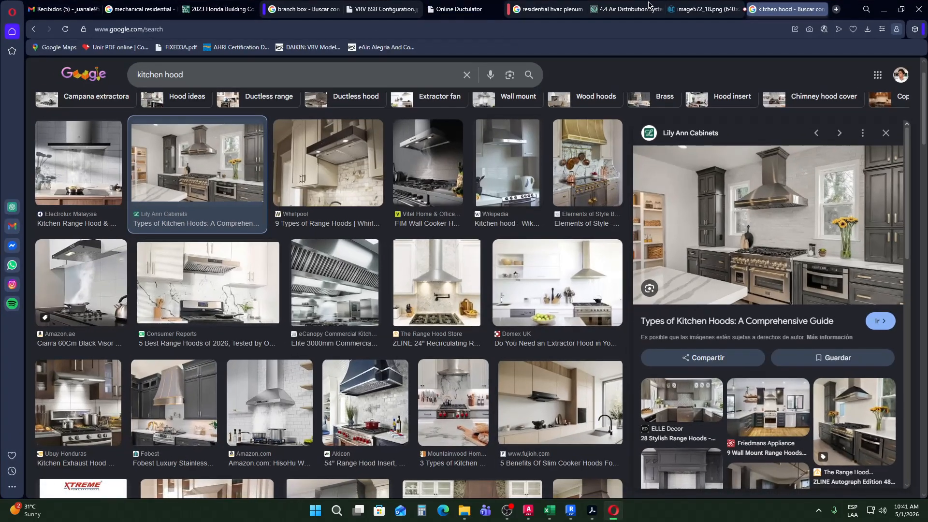
drag(282, 72, 109, 77)
text(damper)
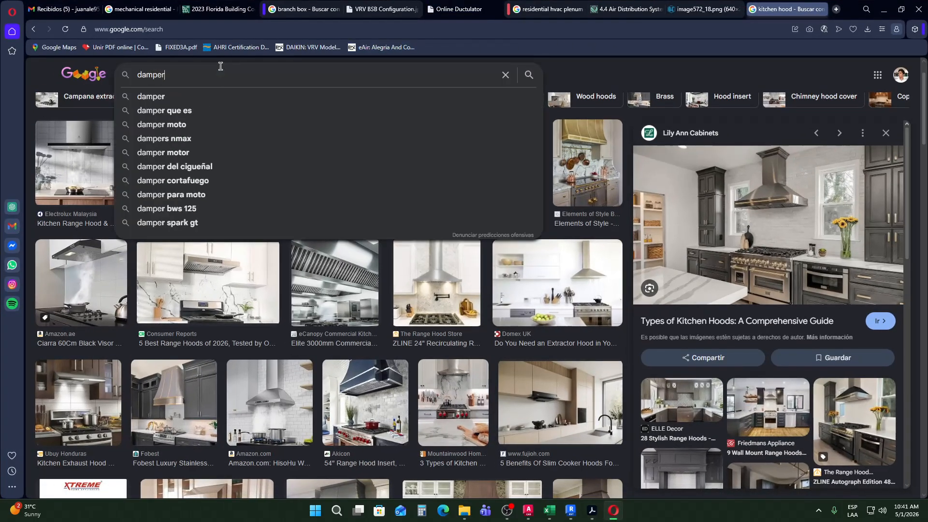
text( in)
key(Down)
key(Down)
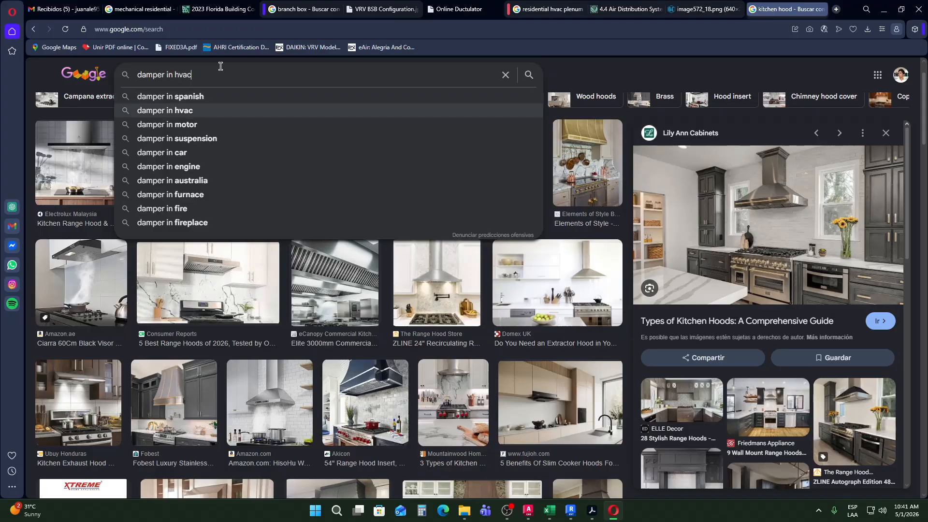
key(Return)
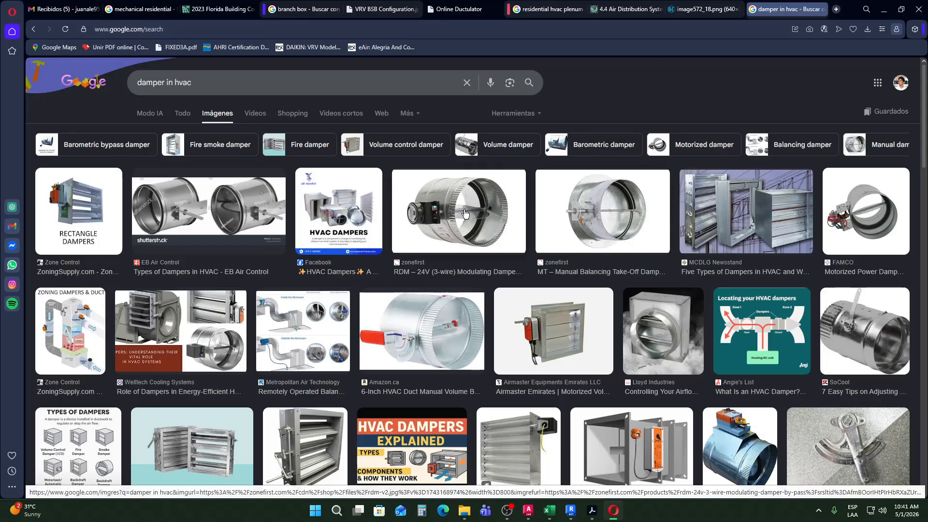
Step: Inspect the MCDLG Newsstand image of five HVAC damper types and the related LinkedIn image comparing damper types
click(711, 207)
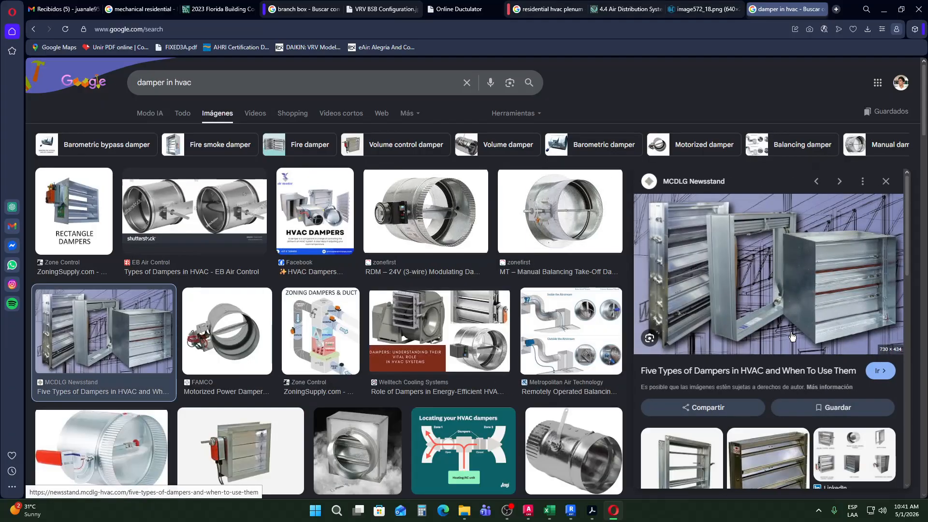
scroll(745, 349, down, 2)
scroll(745, 349, up, 2)
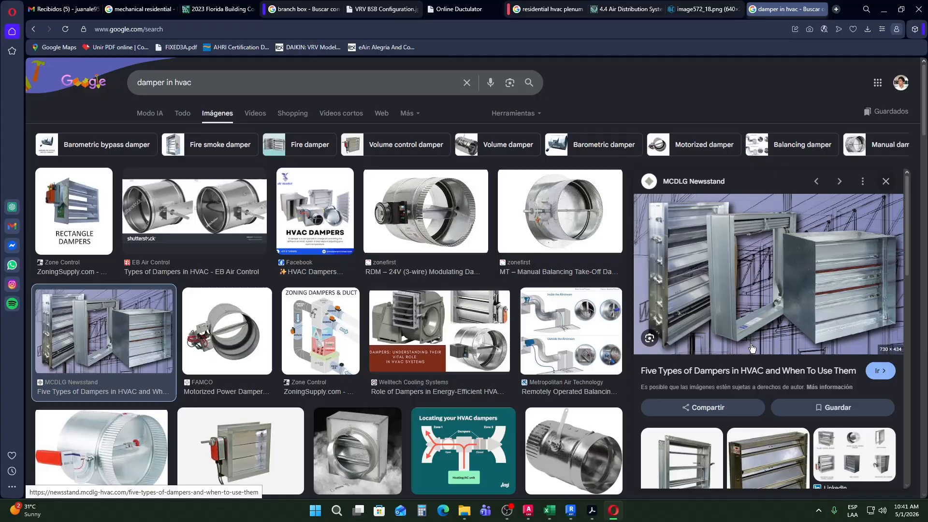
scroll(744, 349, down, 2)
click(889, 348)
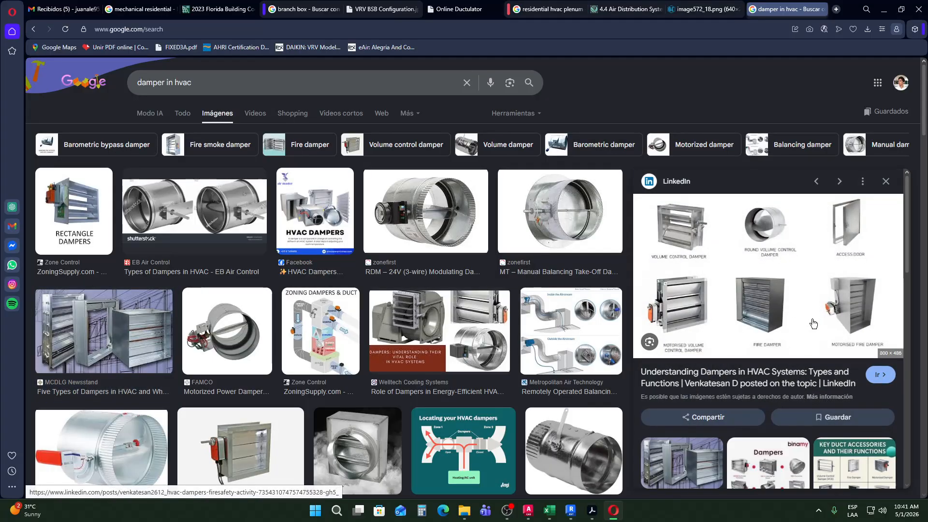
click(886, 182)
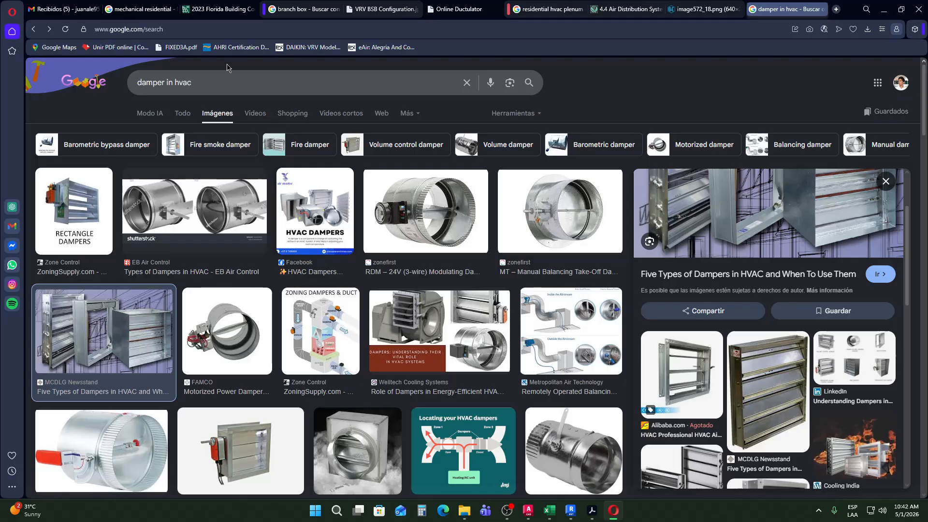
Step: Refine the image search to "fire damper in hvac" and open the Global Mechanical image with the labelled damper parts
click(202, 84)
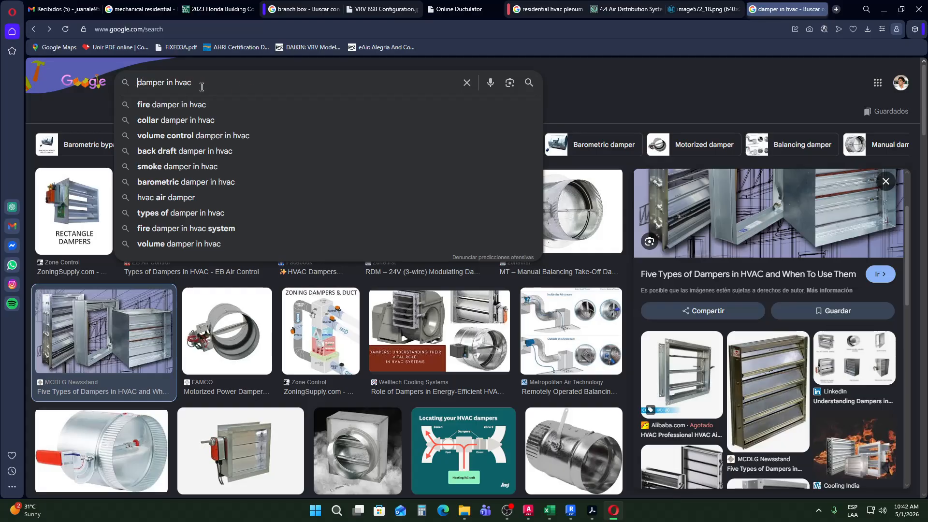
key(Home)
text(fire)
key(Return)
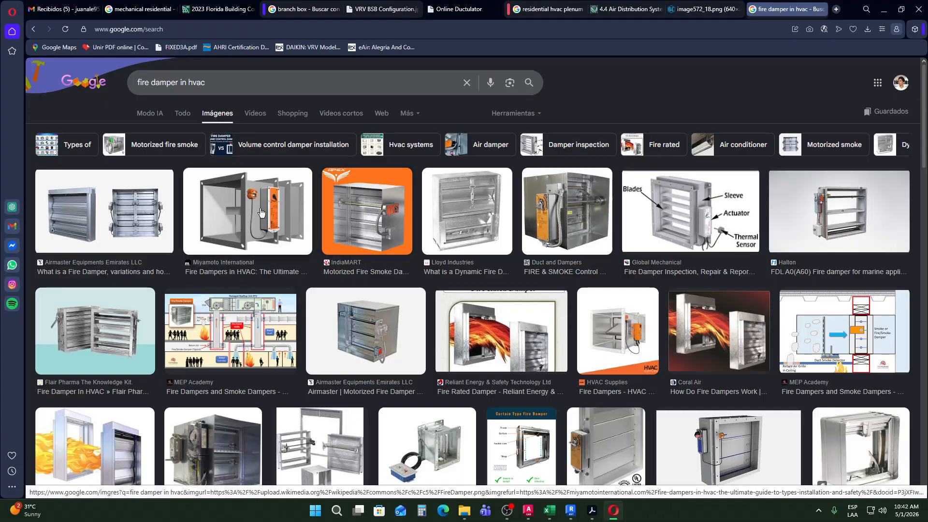
click(729, 240)
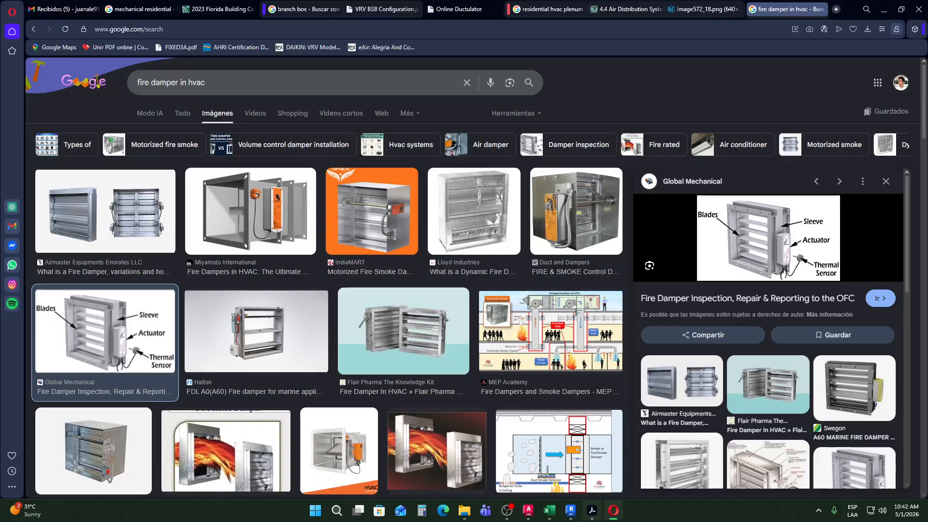
Step: Compare the FD tags on the garage return duct in Revit with the fire damper images in the Opera browser
click(575, 518)
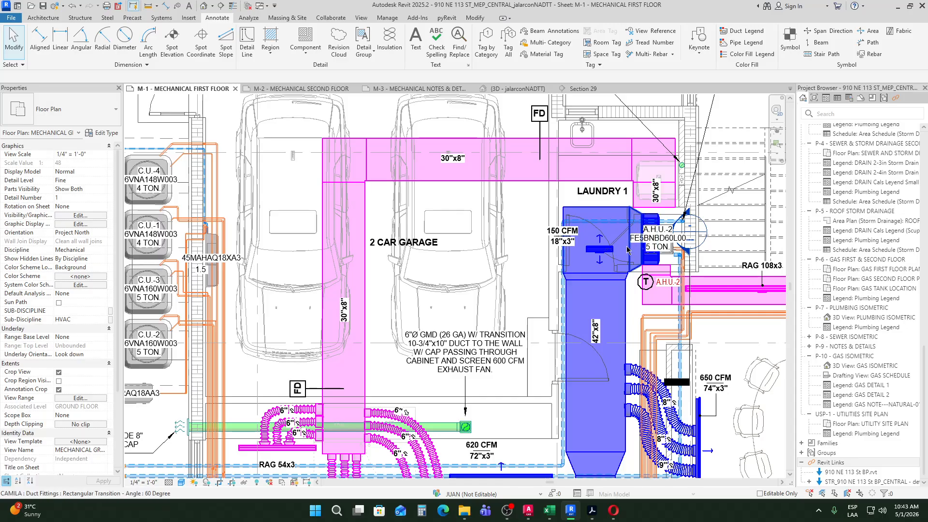
click(896, 6)
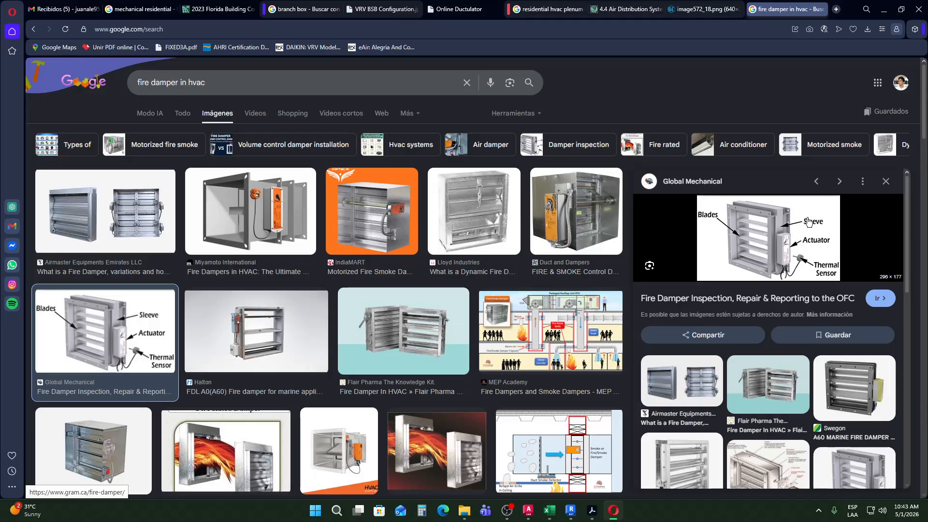
click(571, 511)
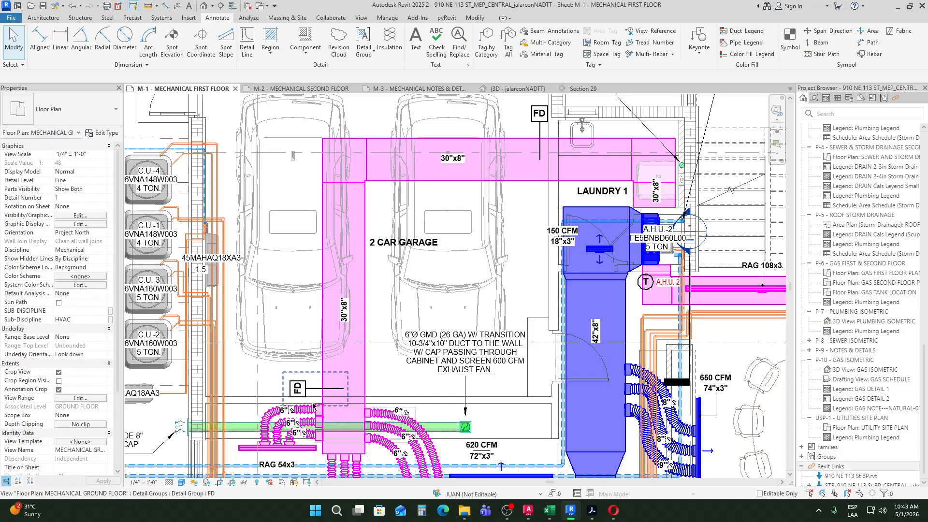
click(897, 5)
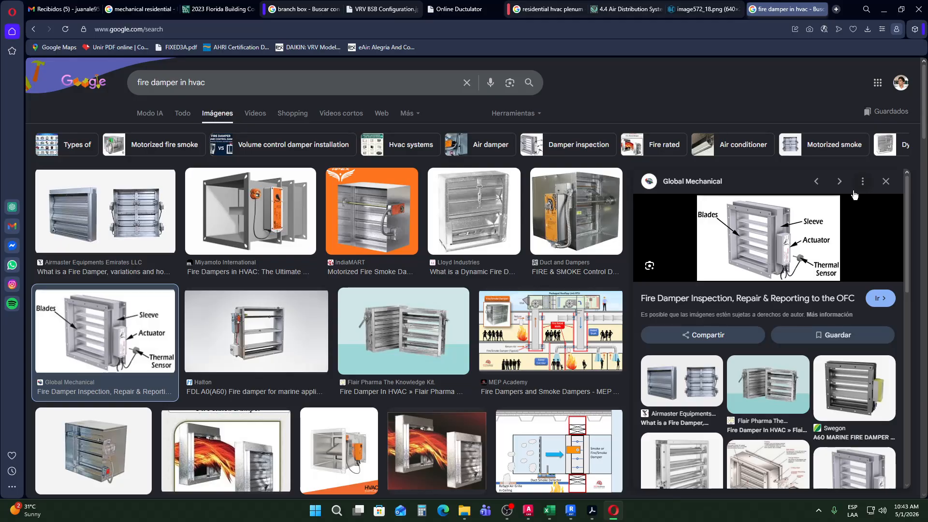
scroll(502, 295, down, 5)
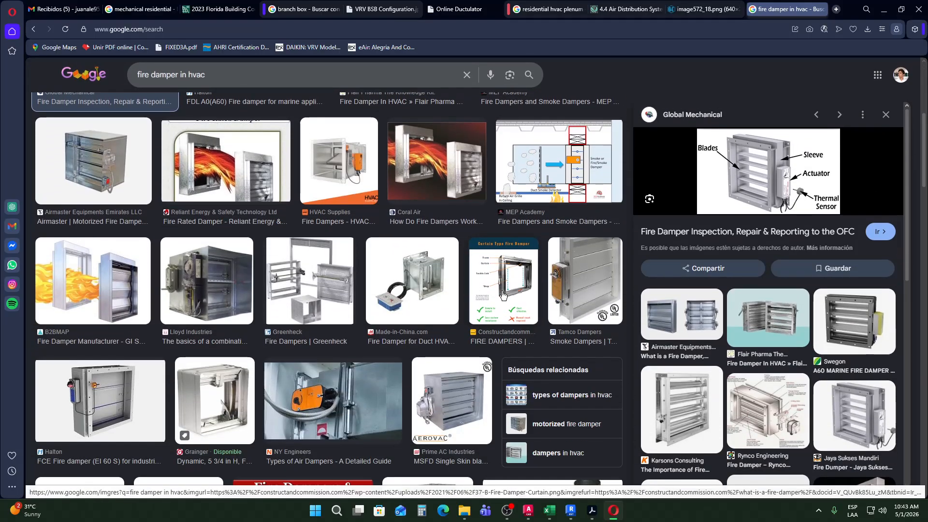
scroll(503, 295, up, 5)
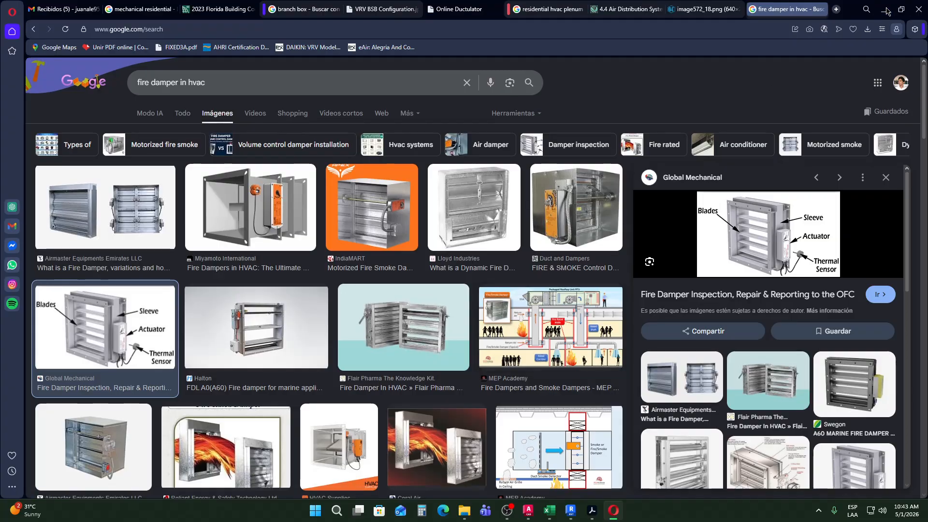
click(886, 10)
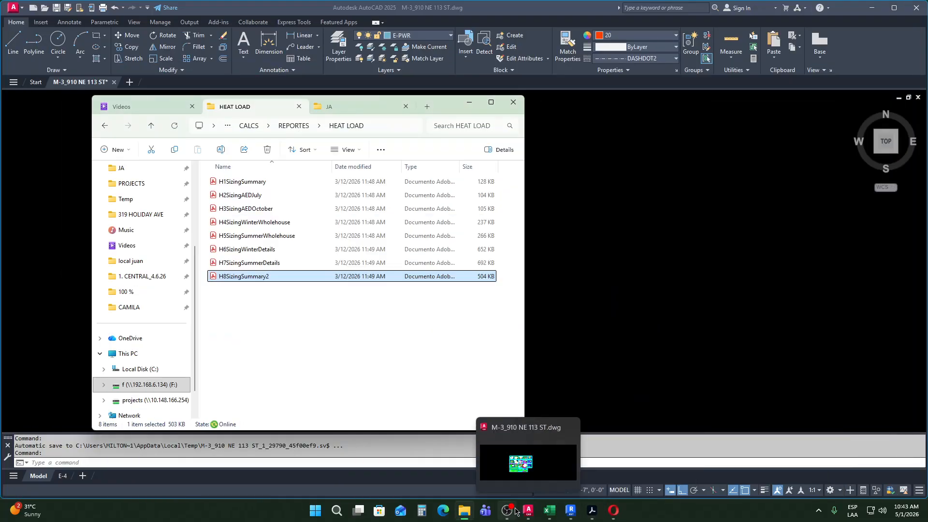
mouse_move(508, 512)
click(516, 481)
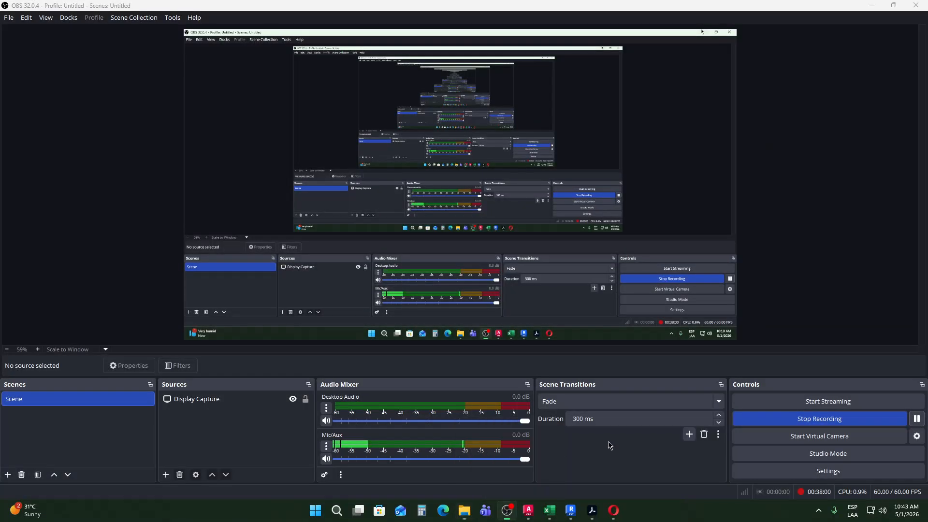
click(917, 418)
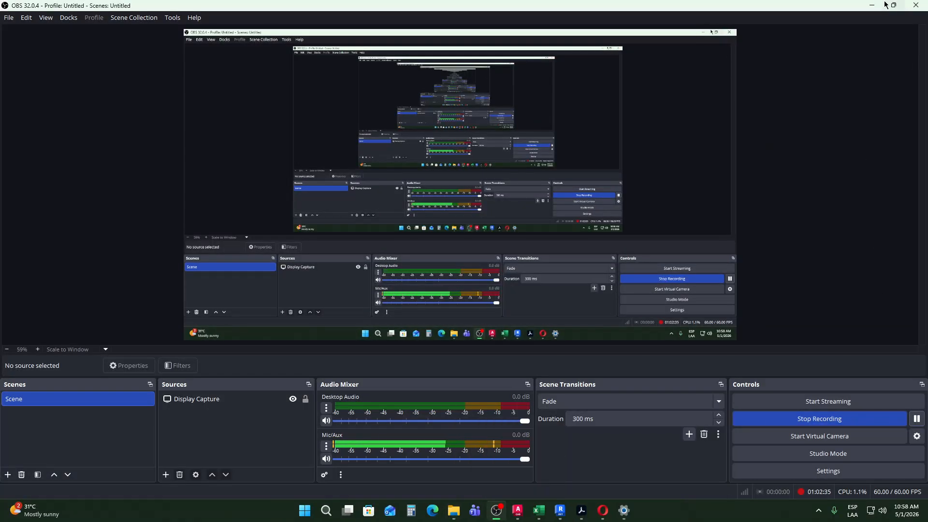
click(872, 5)
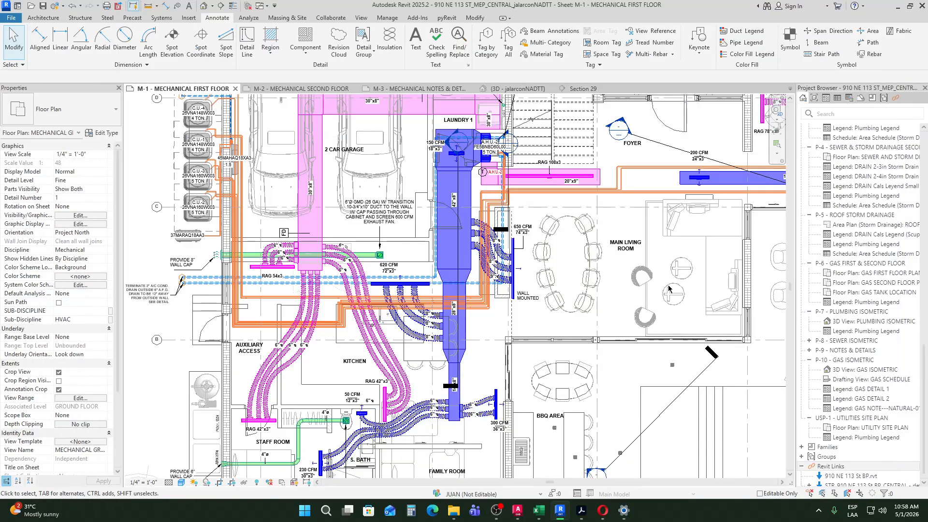
Step: Examine the main supply duct run from A.H.U.-2 in Laundry 1 down to the family room on the M-1 sheet
middle_drag(701, 287, 625, 295)
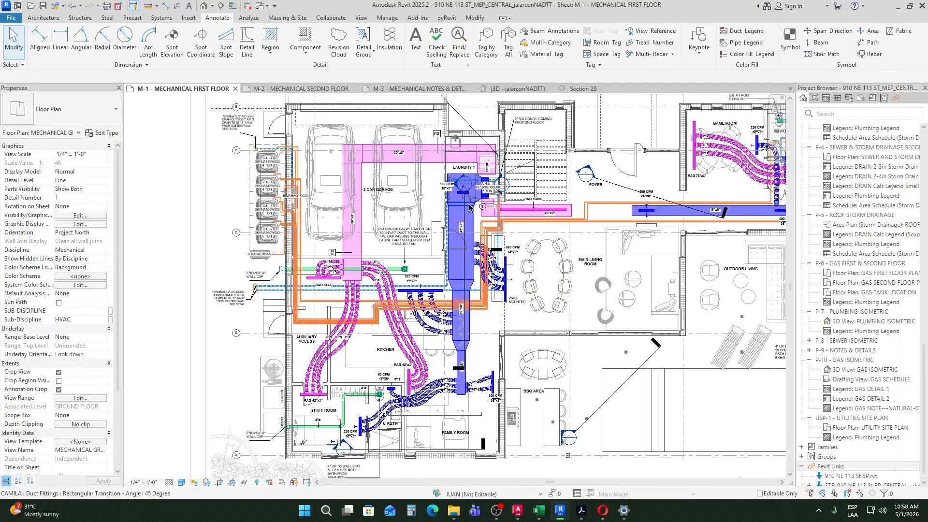
scroll(465, 341, up, 5)
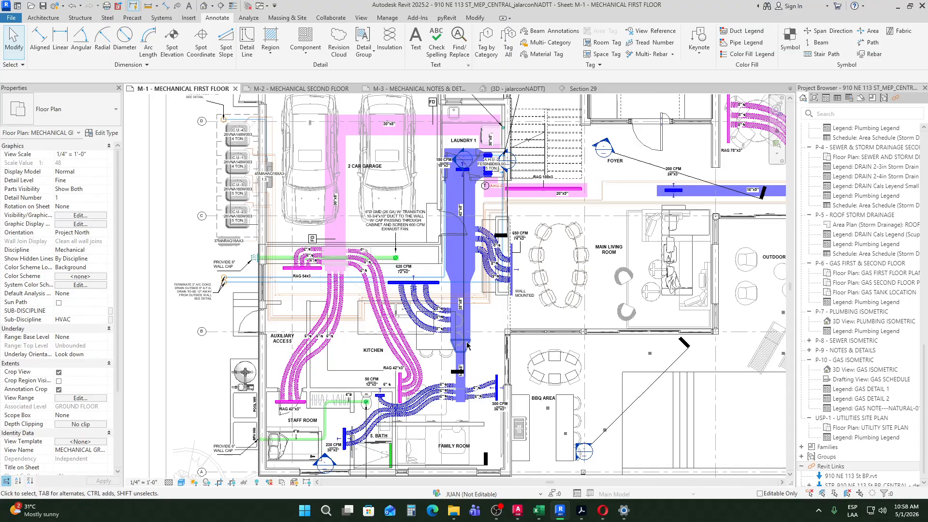
click(460, 162)
scroll(462, 338, down, 3)
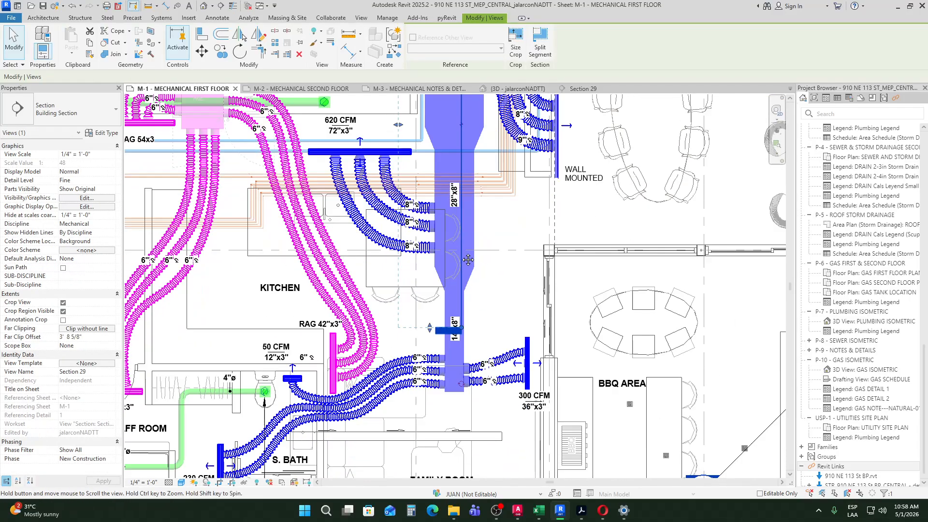
key(Escape)
scroll(463, 290, down, 2)
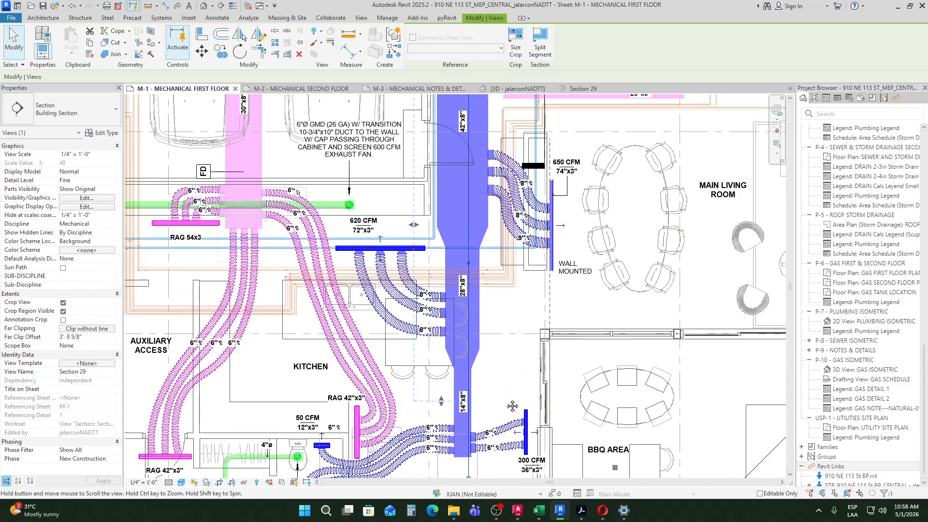
scroll(493, 207, up, 4)
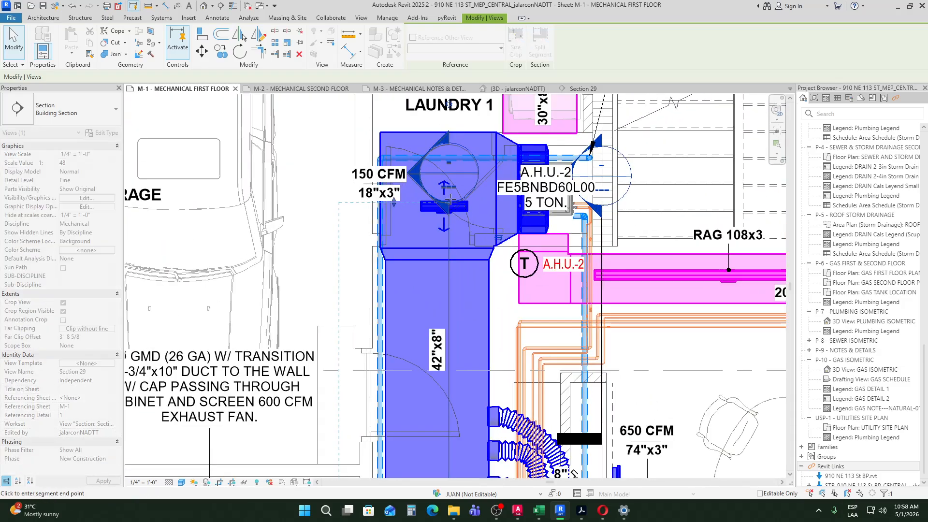
mouse_move(463, 149)
middle_down()
mouse_move(459, 141)
mouse_move(404, 226)
middle_up()
key(Escape)
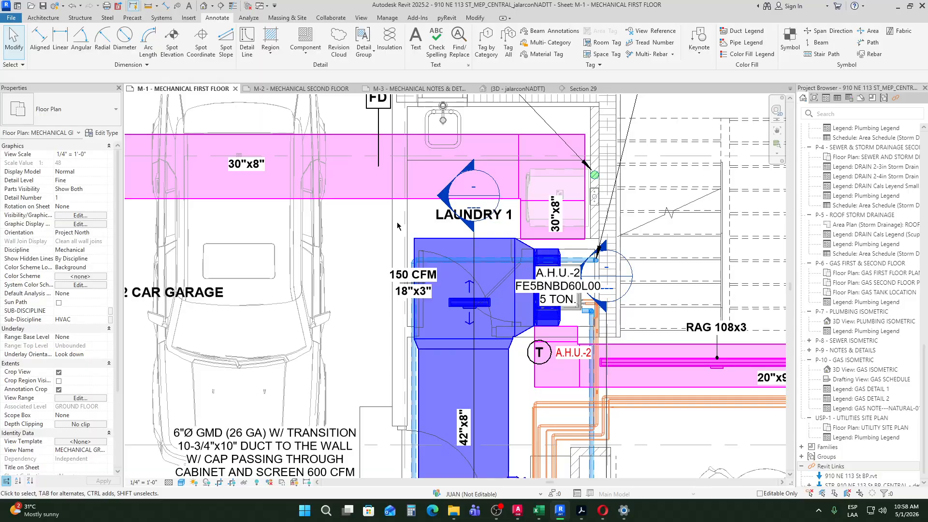
Step: Select the 42"x8" supply duct below A.H.U.-2 and inspect its run through the transition to the 28"x8" section
scroll(483, 241, down, 4)
scroll(509, 248, up, 2)
click(503, 249)
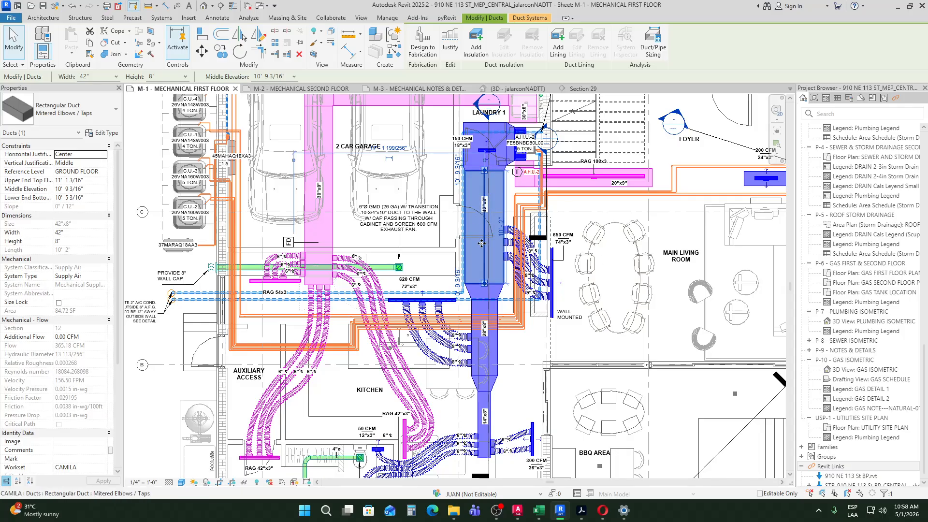
scroll(454, 359, up, 1)
scroll(454, 358, up, 2)
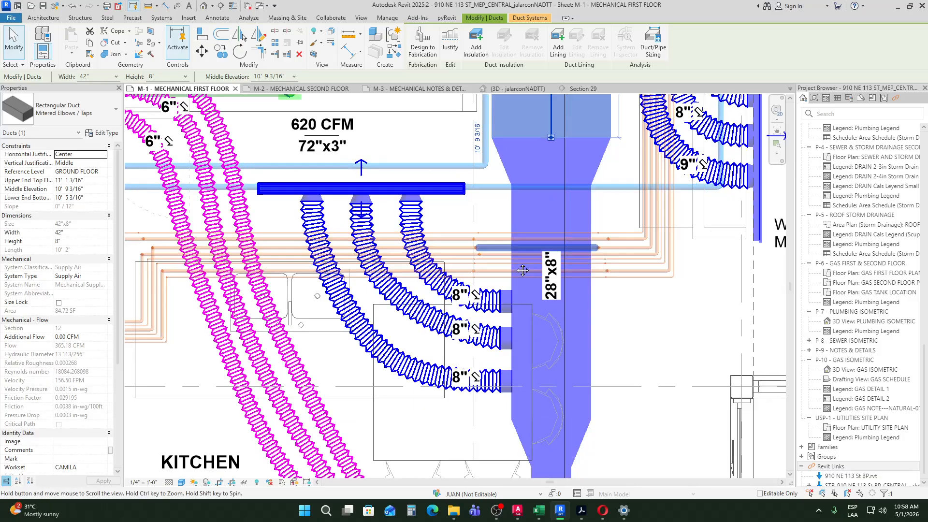
middle_drag(522, 269, 489, 437)
scroll(510, 247, down, 3)
middle_drag(515, 289, 515, 366)
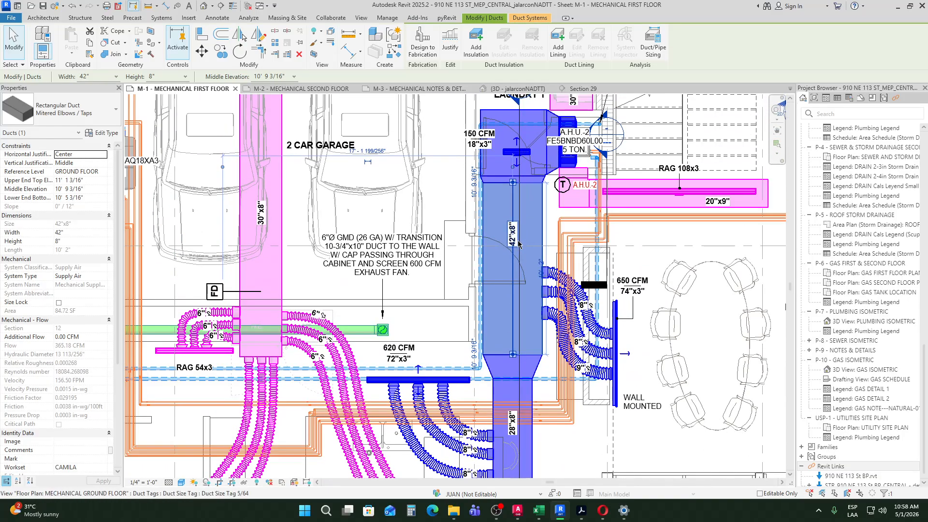
Step: Switch to the Opera browser and search Google Images for "fiberglass duct"
click(603, 511)
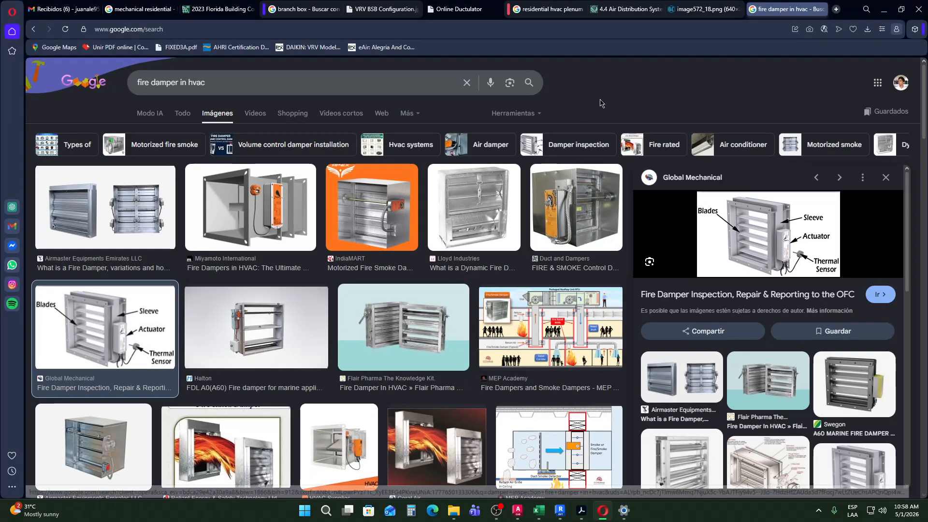
drag(334, 84, 68, 89)
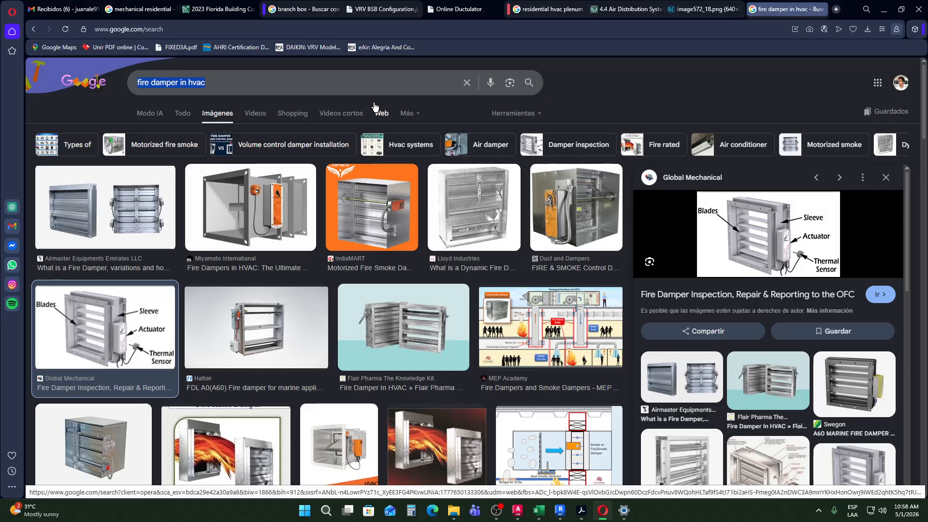
text(c)
key(BackSpace)
text(fibr)
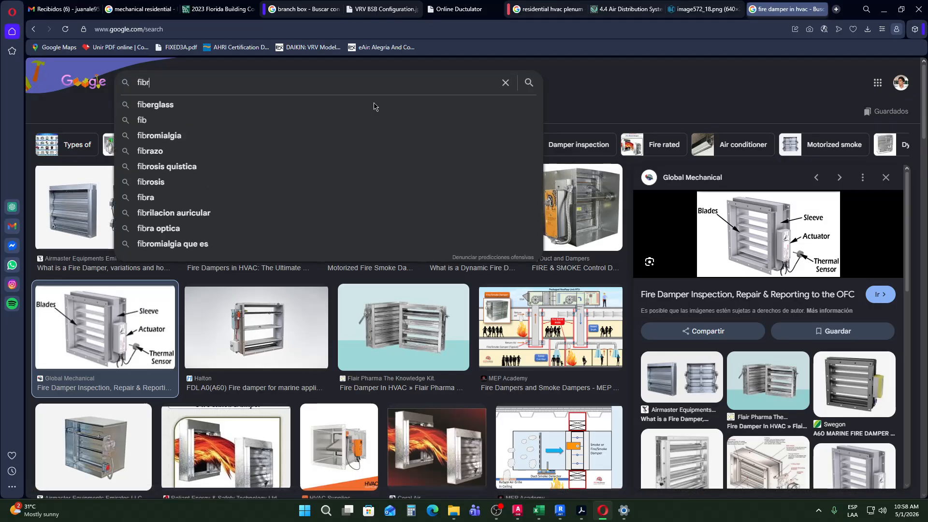
key(BackSpace)
text(erglass d)
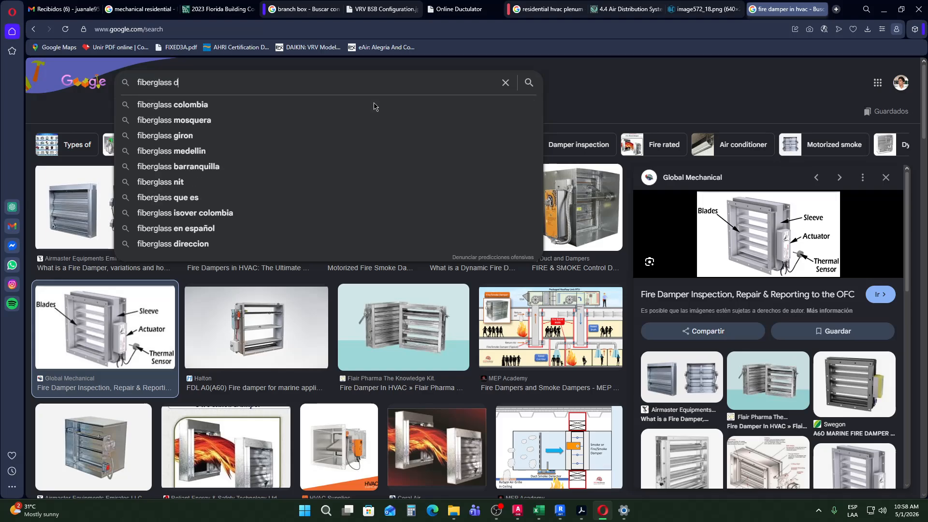
text(uct)
key(Return)
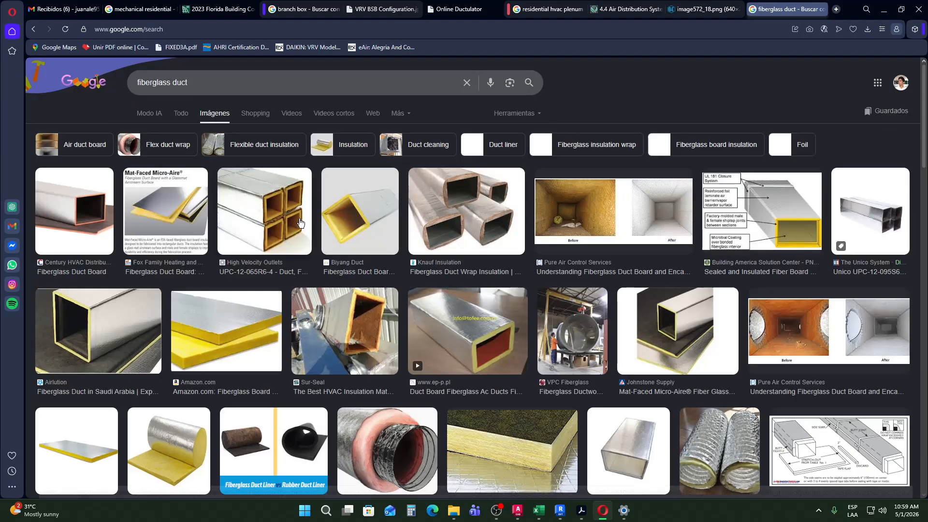
click(269, 208)
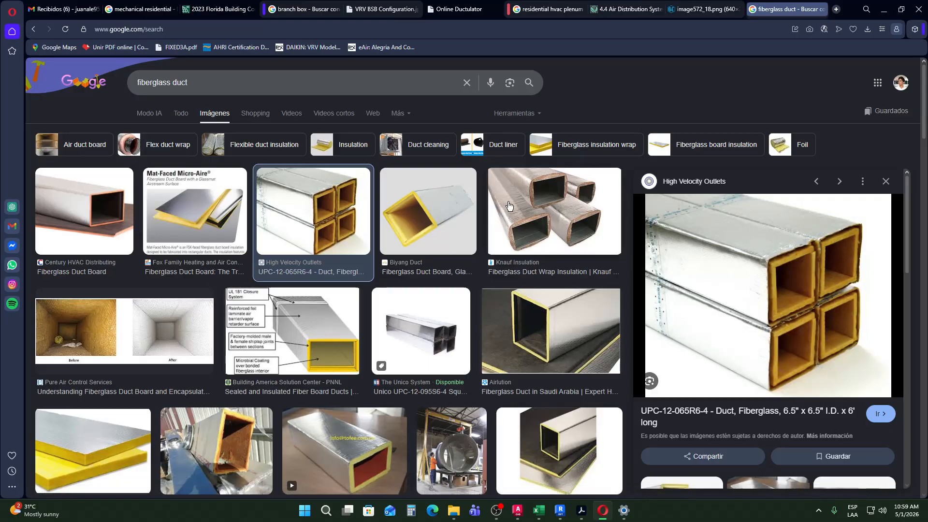
click(540, 331)
click(312, 344)
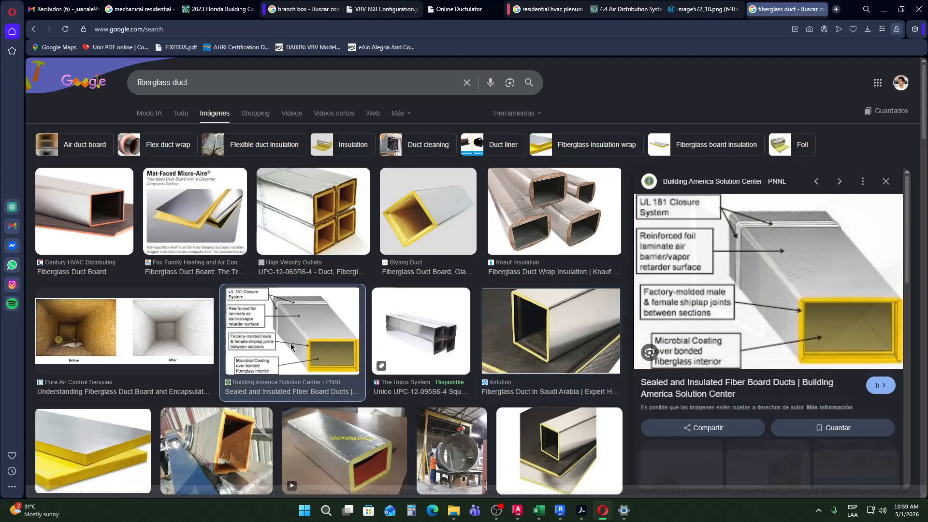
click(199, 339)
click(355, 335)
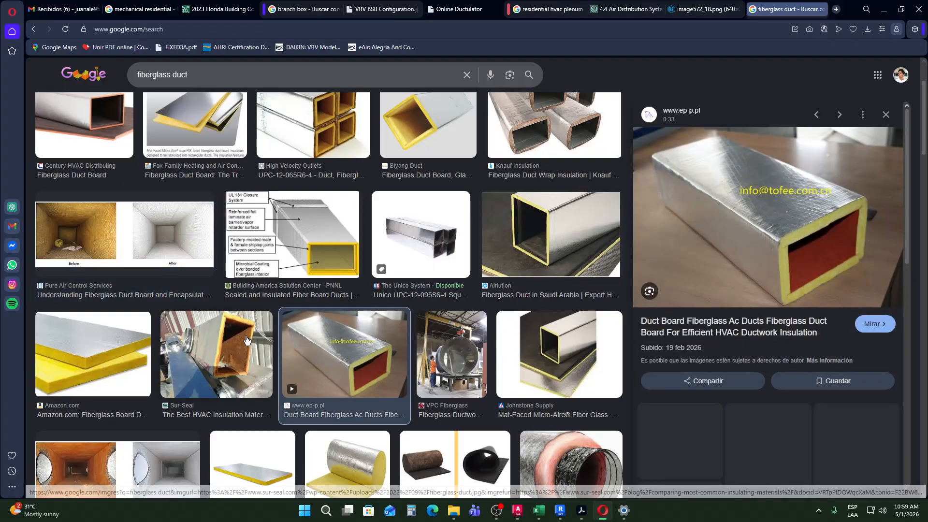
click(218, 353)
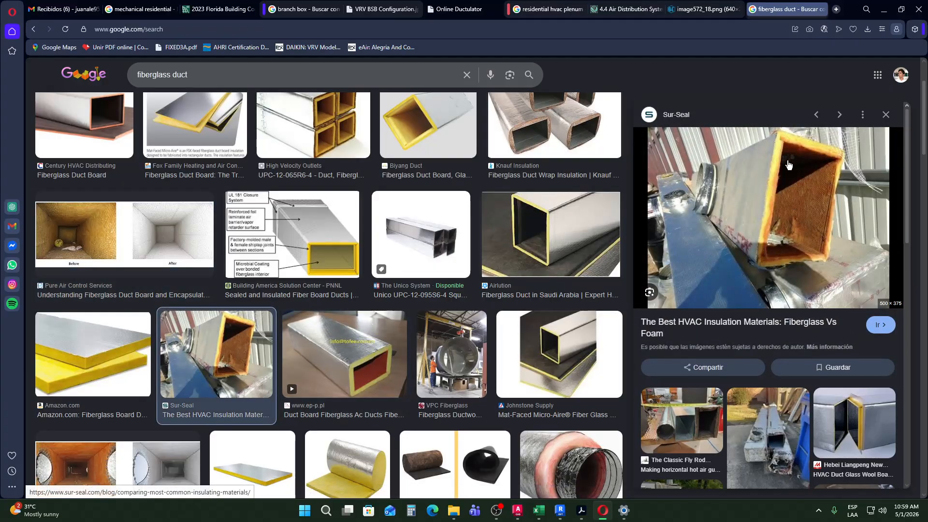
Step: Return to Revit, deselect the supply duct and open Section 29 from its section marker at Laundry 1
click(884, 9)
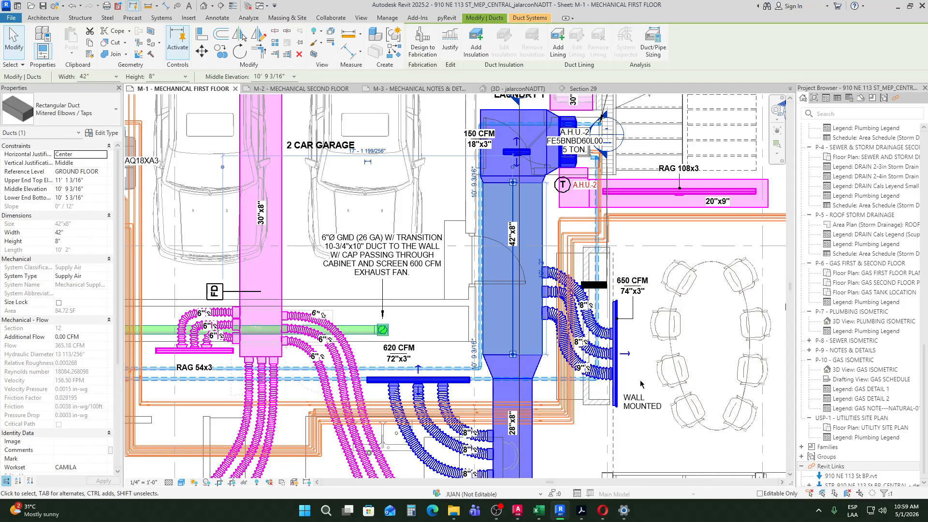
key(Escape)
scroll(638, 303, down, 3)
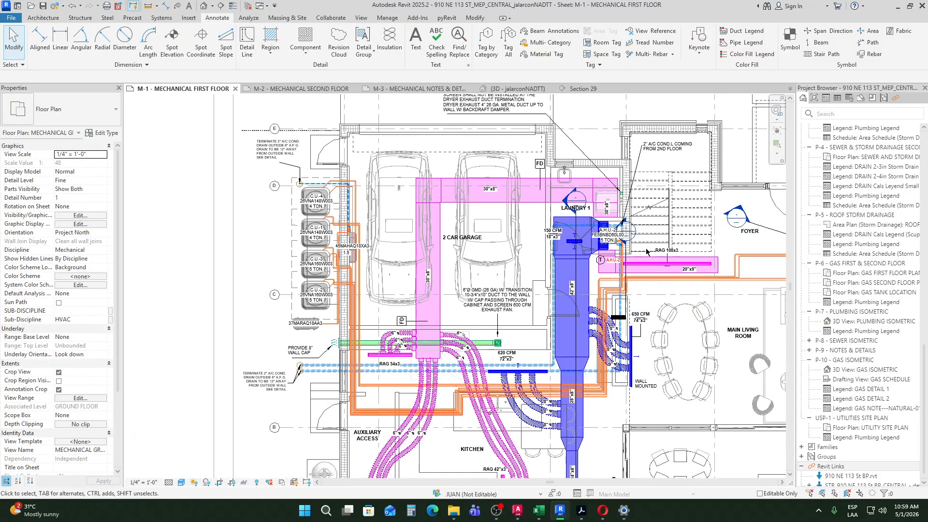
scroll(570, 215, up, 5)
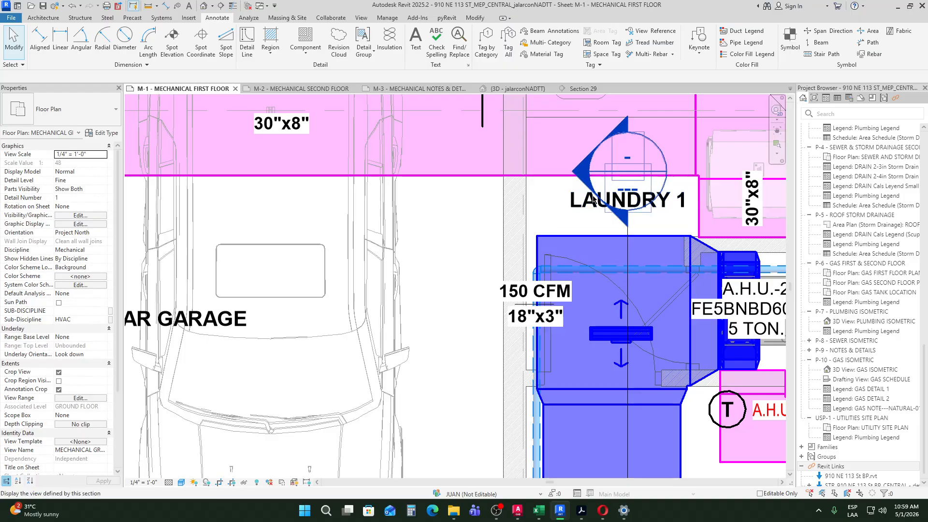
double_click(589, 191)
scroll(456, 279, up, 3)
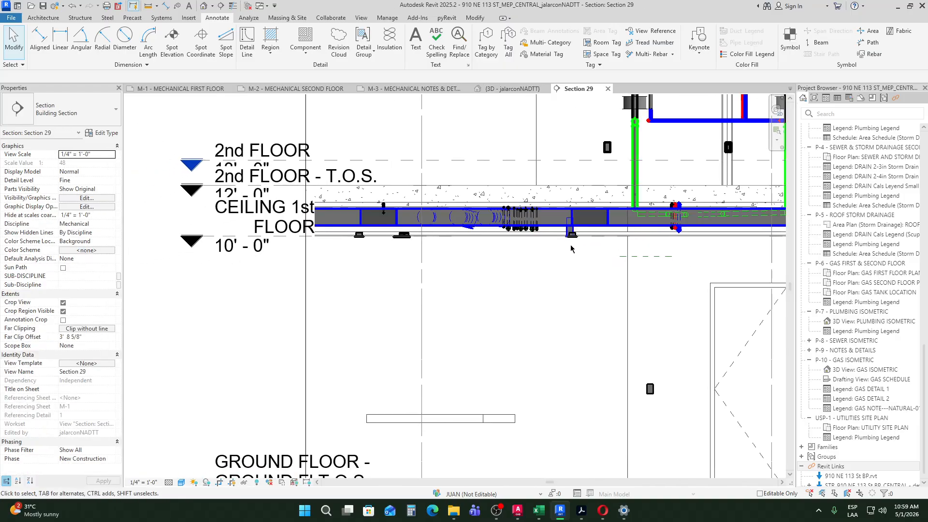
Step: Dimension the vertical clearance between the first-floor ceiling and the underside of the structural floor around the duct in Section 29
click(166, 5)
scroll(365, 201, up, 2)
click(332, 230)
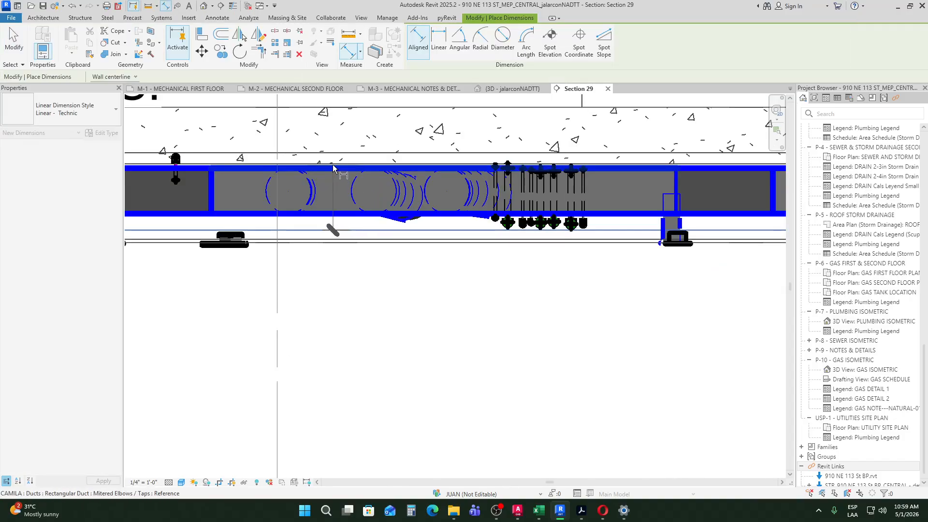
click(335, 164)
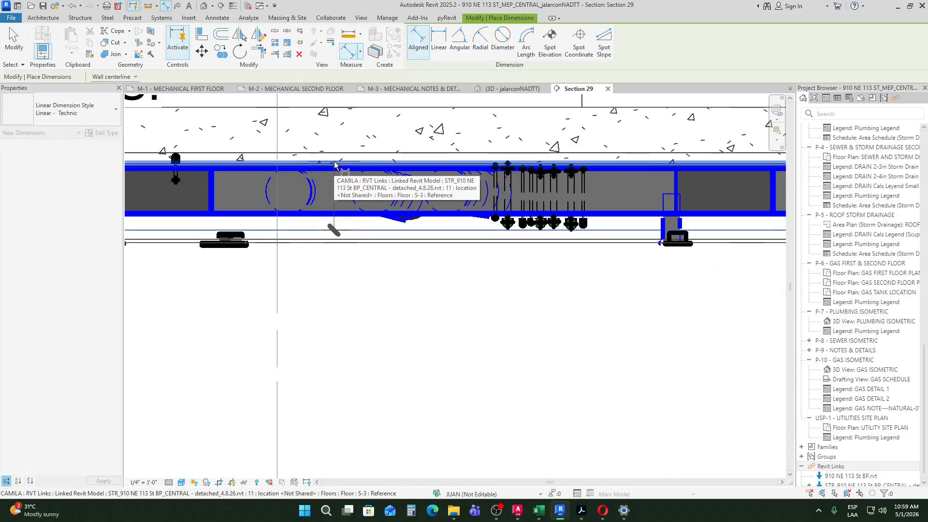
click(334, 309)
scroll(349, 313, down, 2)
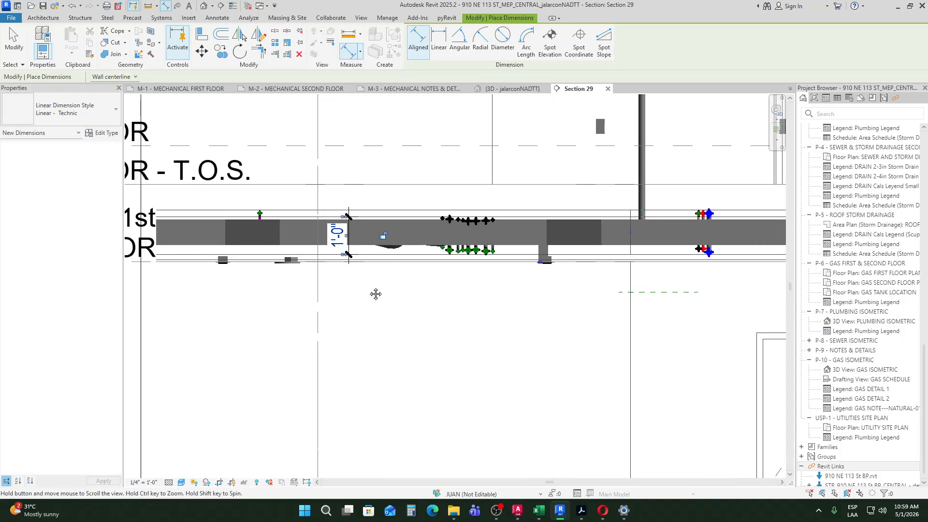
key(Escape)
key(Escape)
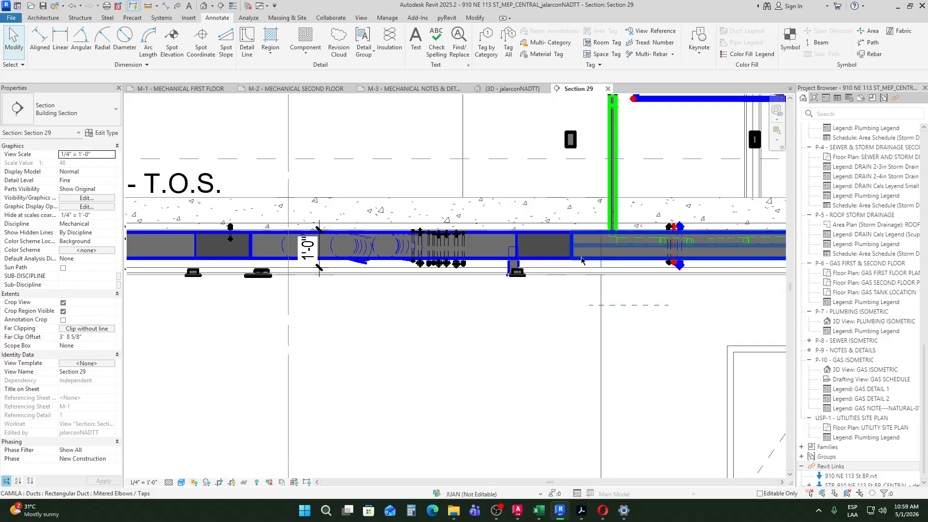
middle_drag(285, 235, 459, 262)
scroll(459, 262, up, 3)
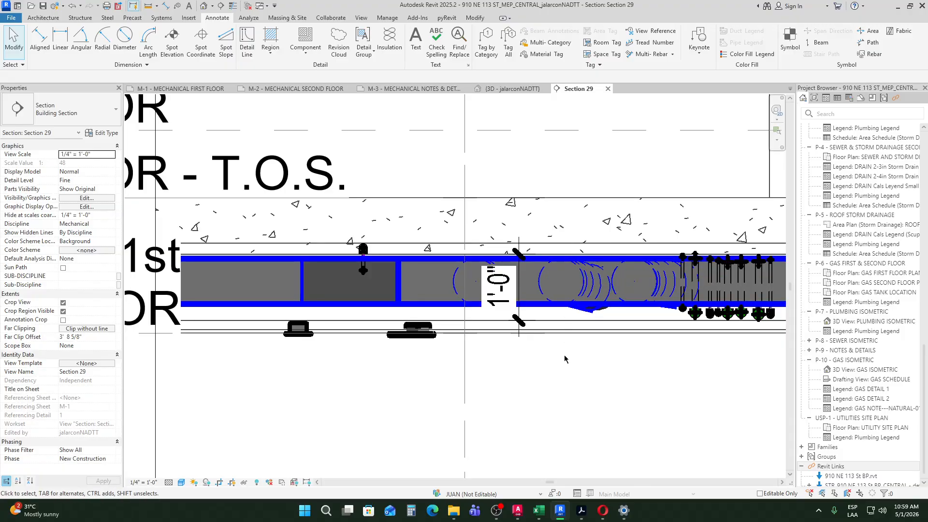
scroll(564, 354, down, 3)
Step: Return to the M-1 sheet and add 1 1/2" Duct Wrap insulation to the 42"x8" supply duct
key(ctrl+Tab)
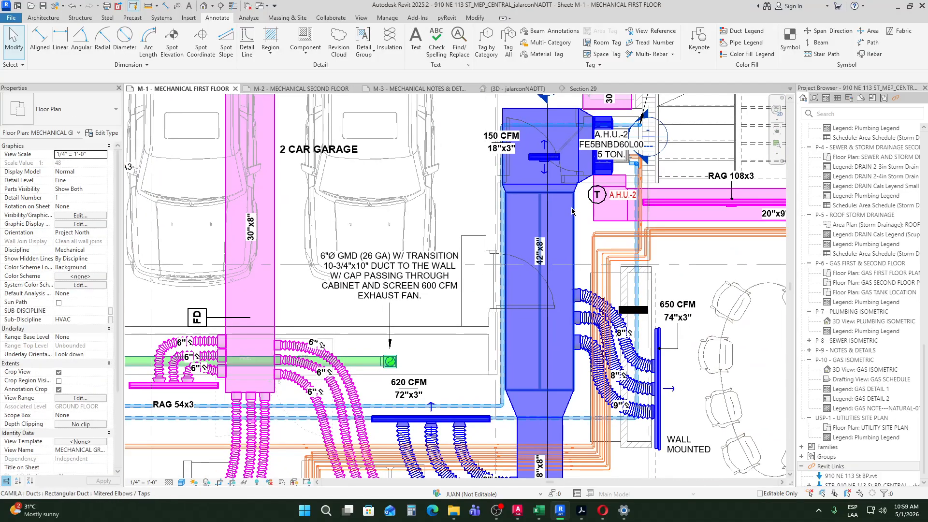
click(572, 211)
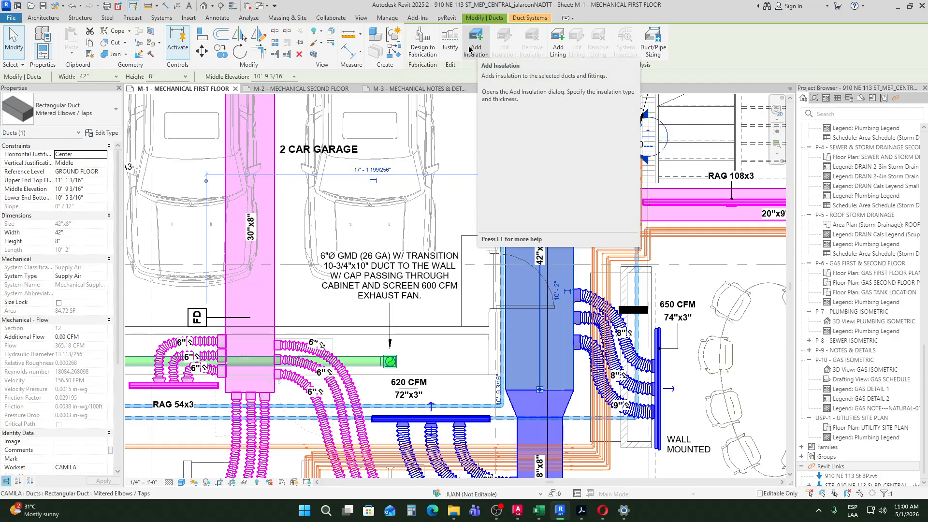
click(480, 36)
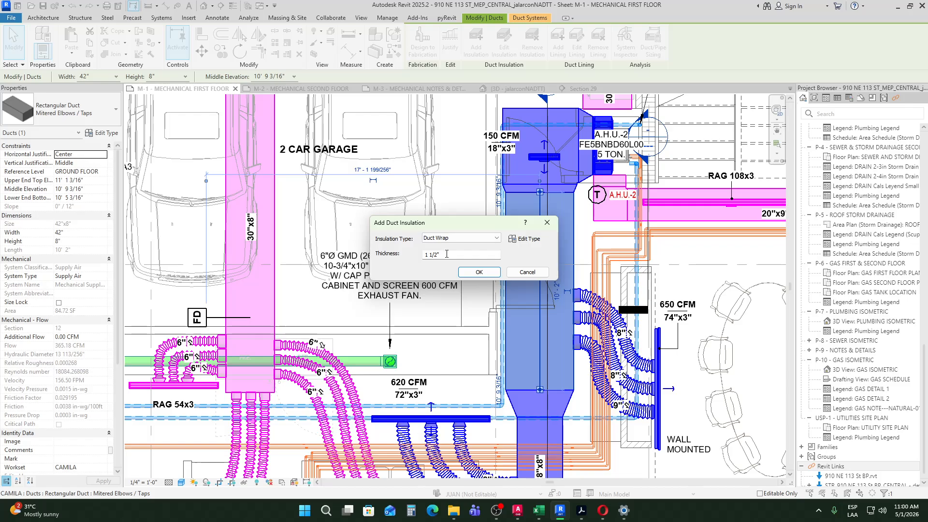
click(476, 272)
key(Escape)
scroll(579, 222, up, 3)
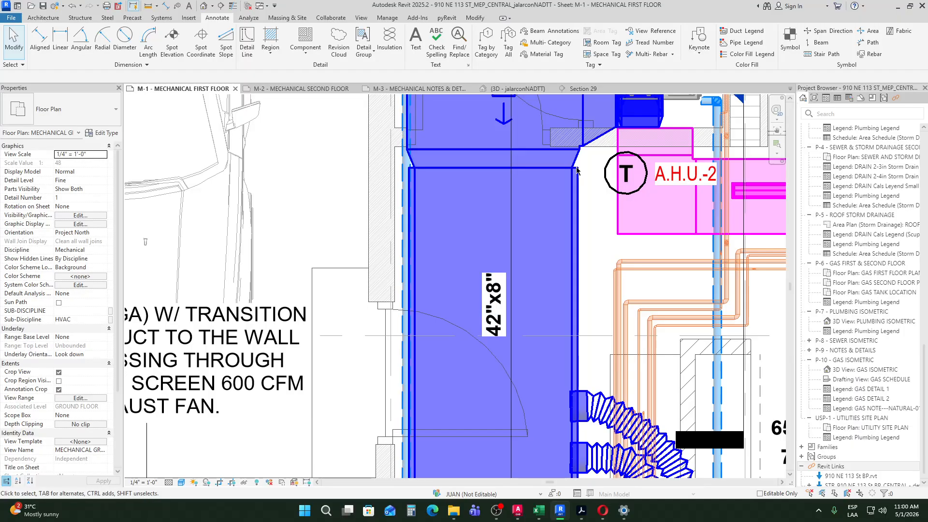
scroll(581, 227, down, 3)
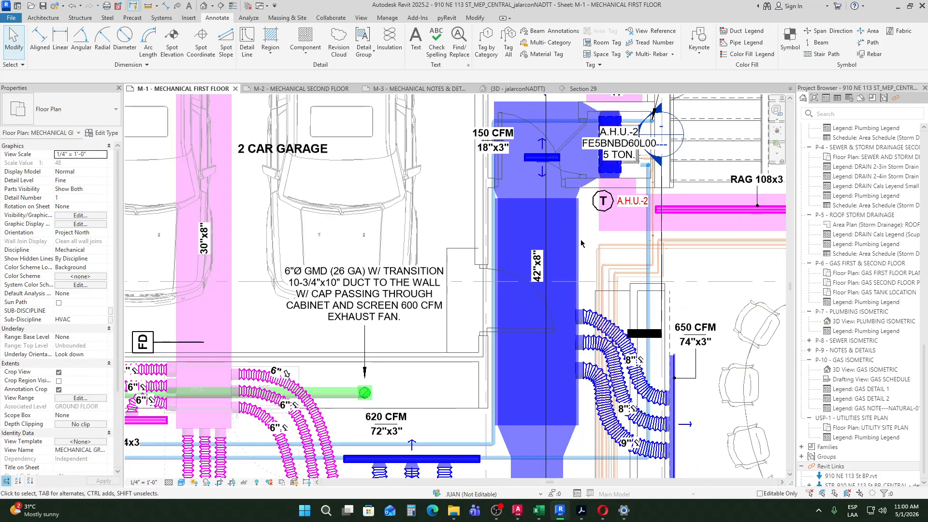
Step: Select the insulated 42"x8" supply duct and inspect it within the ceiling space in Section 29
click(580, 228)
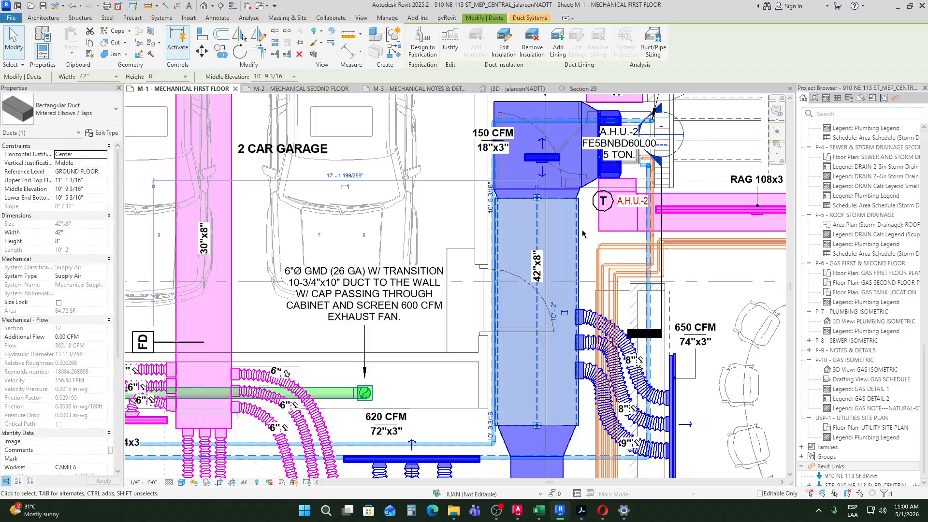
click(582, 88)
scroll(593, 243, down, 2)
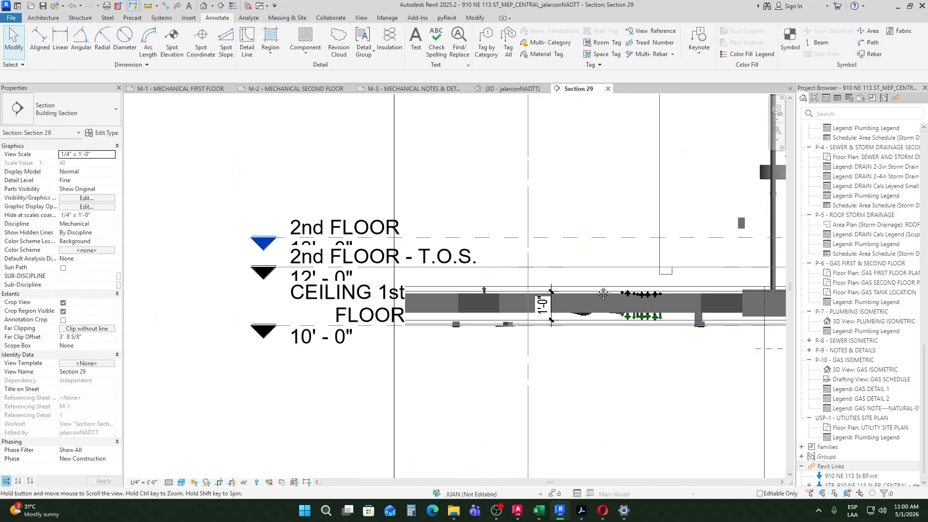
scroll(546, 296, up, 4)
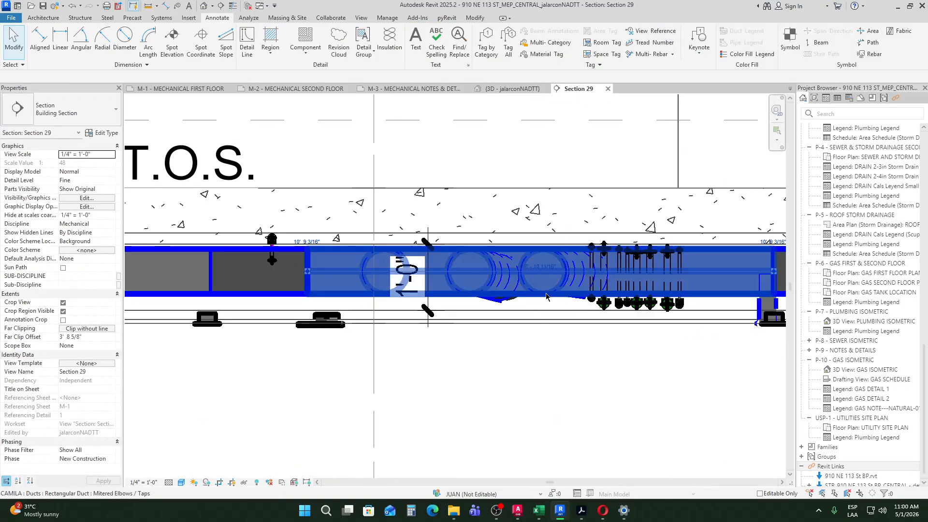
Step: Add 1 1/2" Duct Wrap insulation to the 28"x8" supply duct in Section 29 and inspect its fit in the ceiling space
click(546, 296)
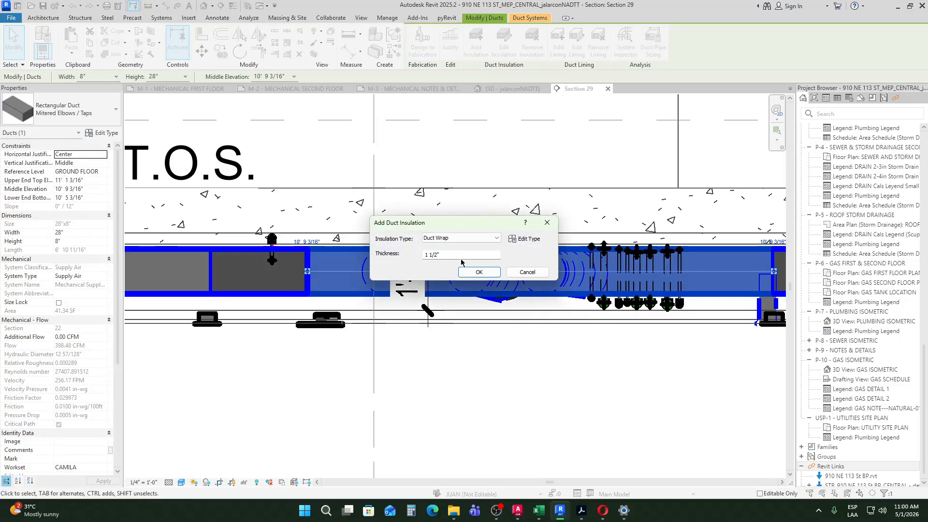
click(471, 267)
scroll(299, 276, up, 3)
scroll(299, 275, down, 4)
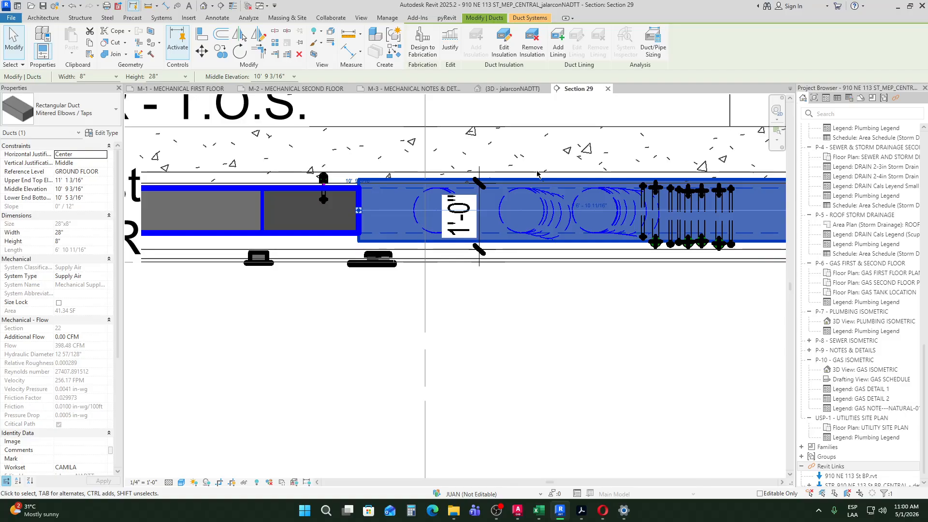
scroll(484, 213, down, 2)
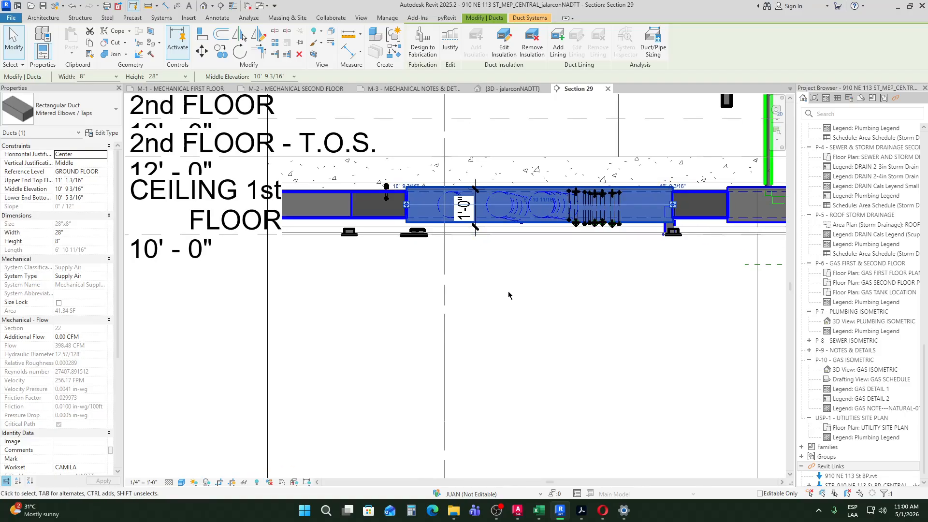
scroll(422, 222, up, 3)
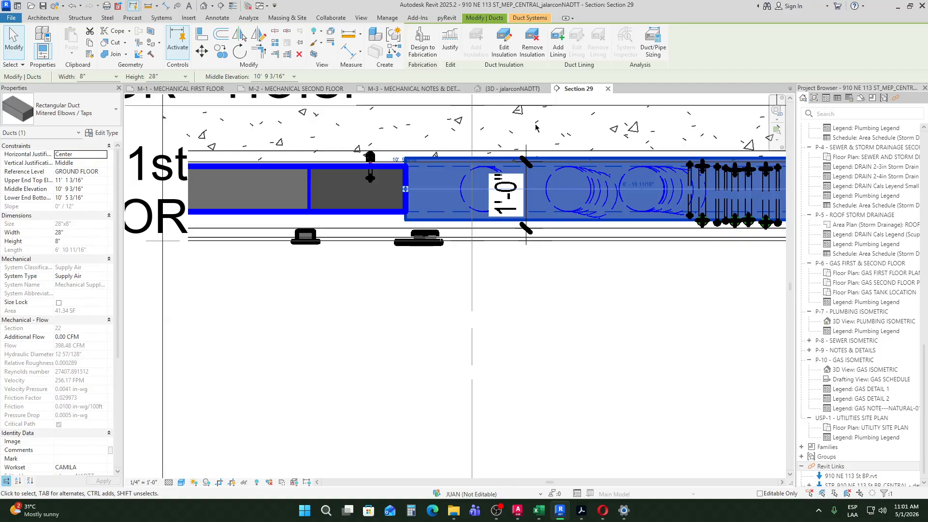
Step: Return to the M-1 sheet and examine the insulated 42"x8" and 28"x8" supply duct runs between the garage and kitchen
click(414, 90)
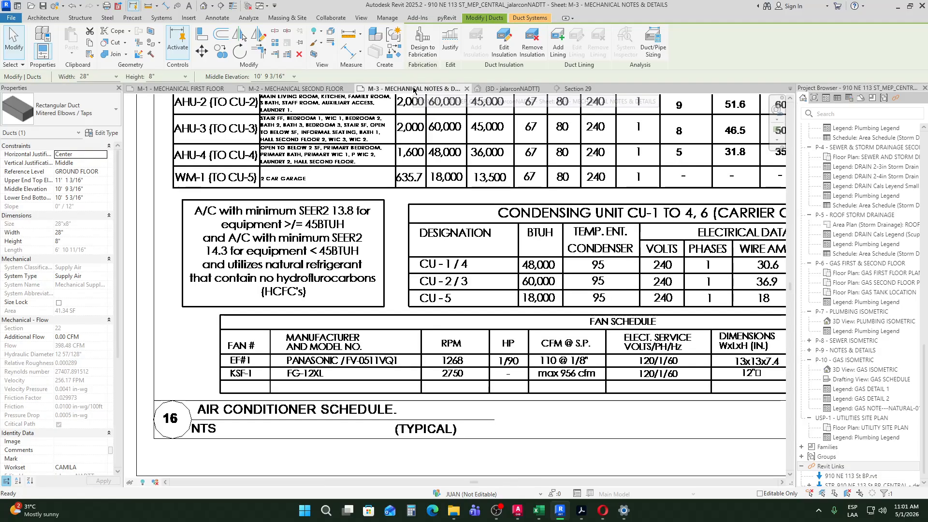
click(222, 91)
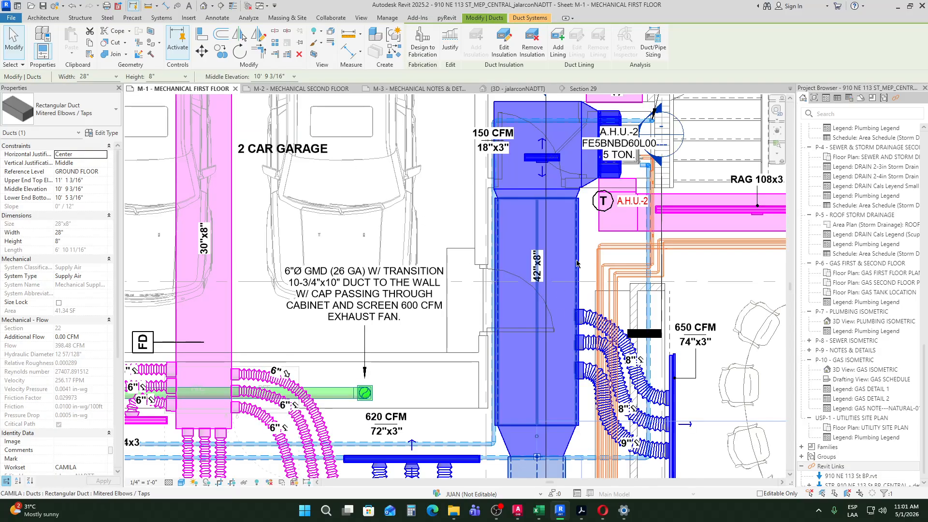
scroll(577, 264, down, 3)
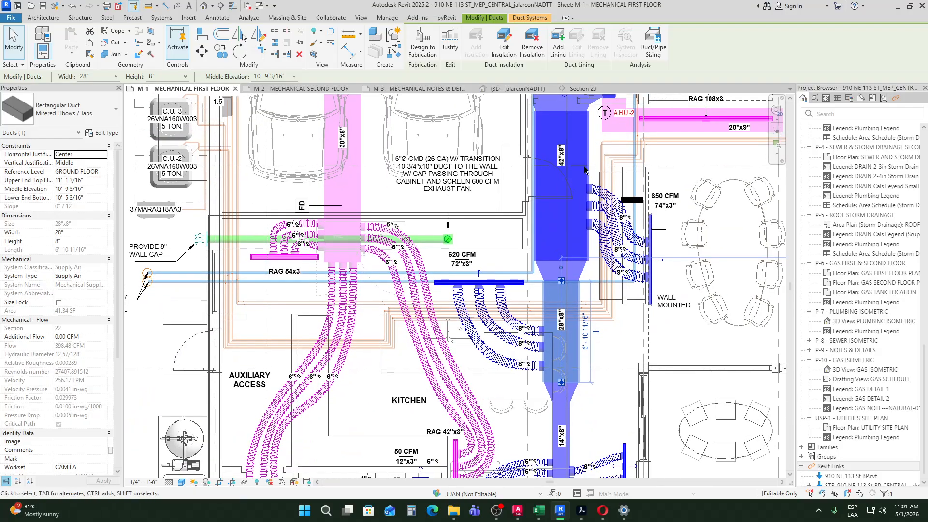
scroll(575, 297, up, 3)
scroll(575, 298, down, 5)
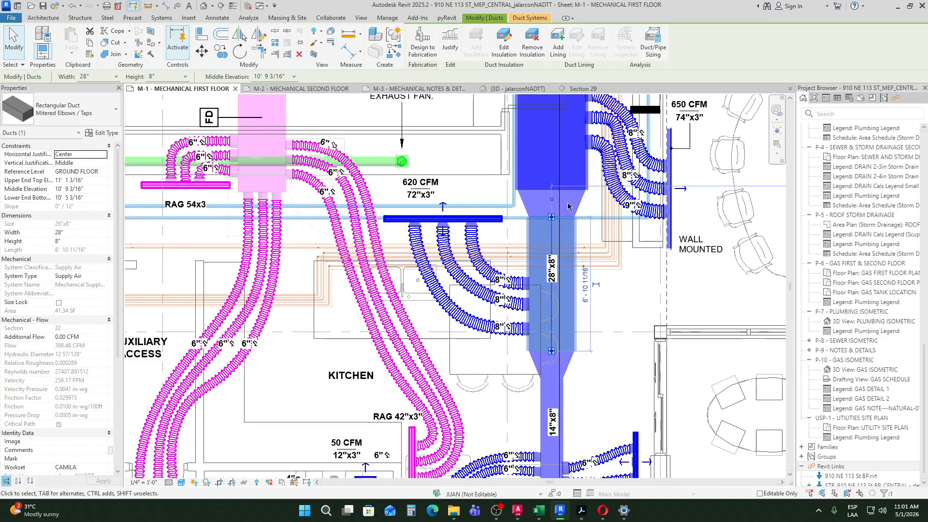
scroll(574, 245, up, 2)
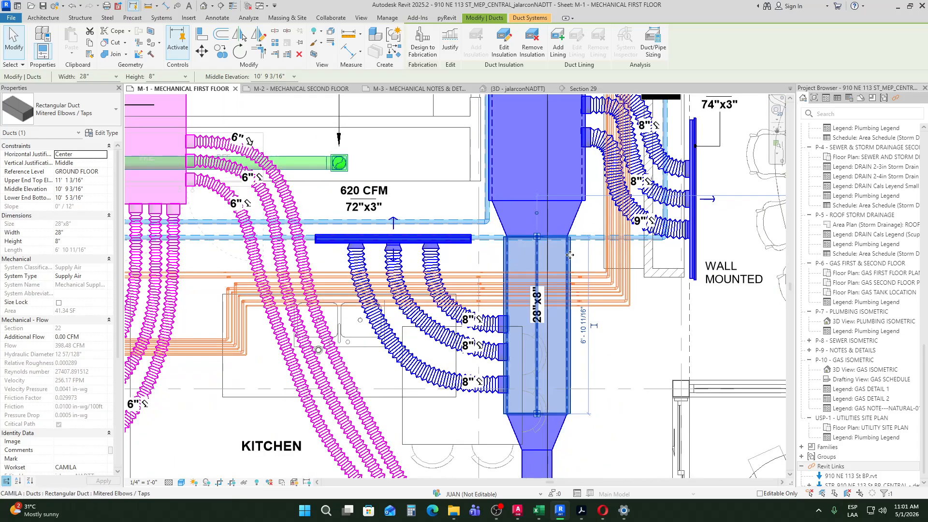
scroll(603, 282, down, 4)
scroll(604, 271, up, 5)
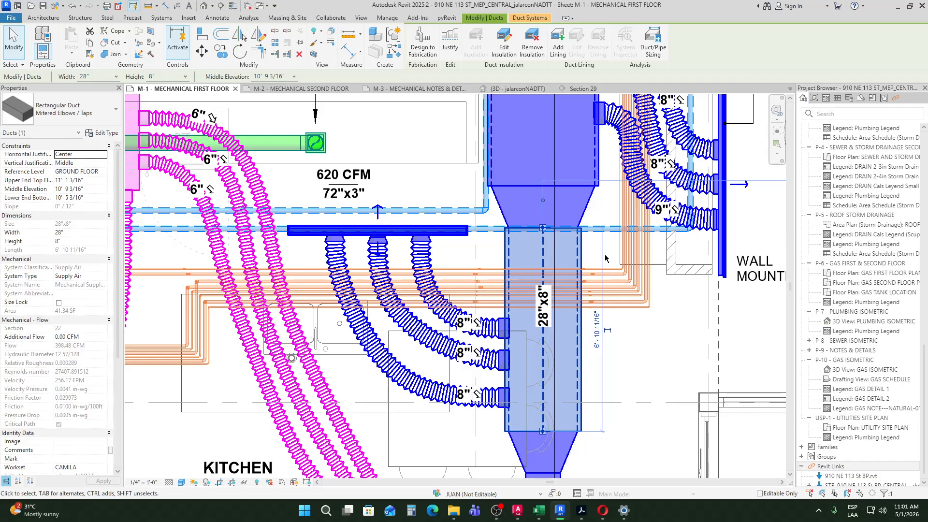
scroll(608, 266, down, 4)
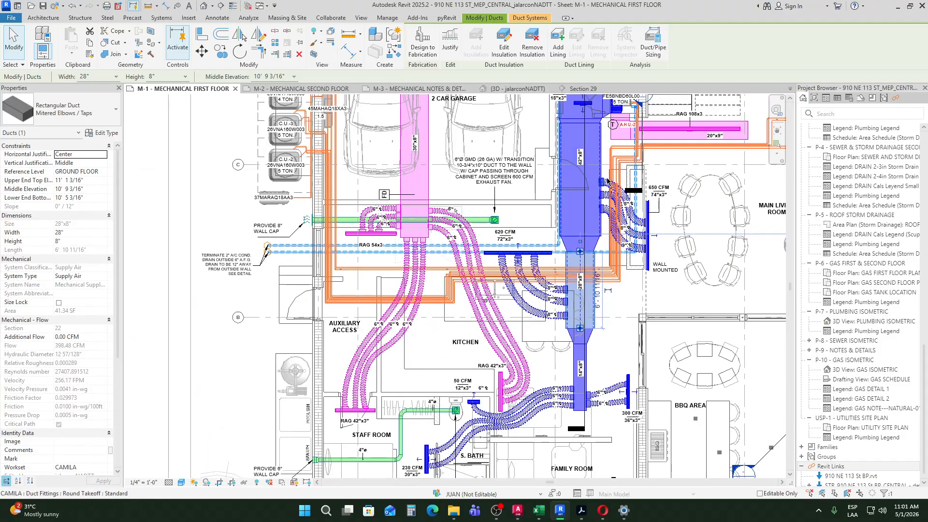
scroll(607, 154, up, 3)
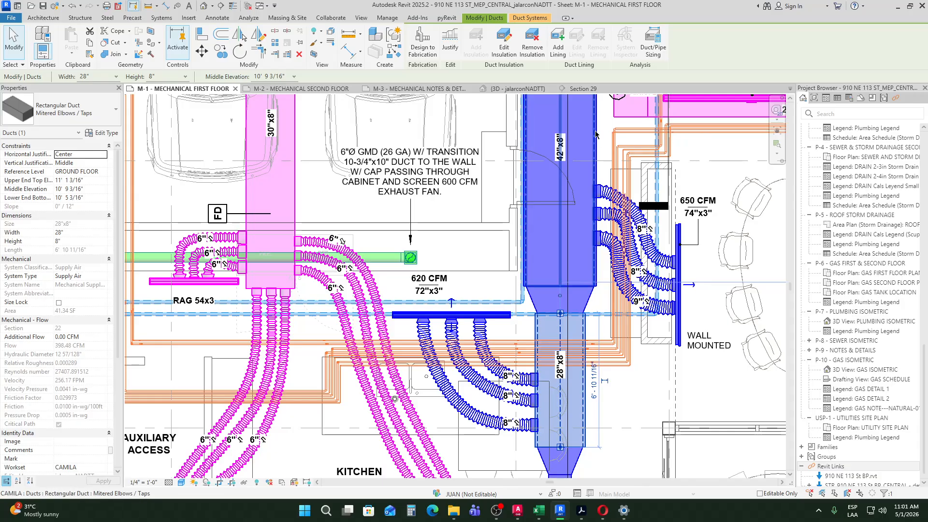
scroll(597, 145, down, 2)
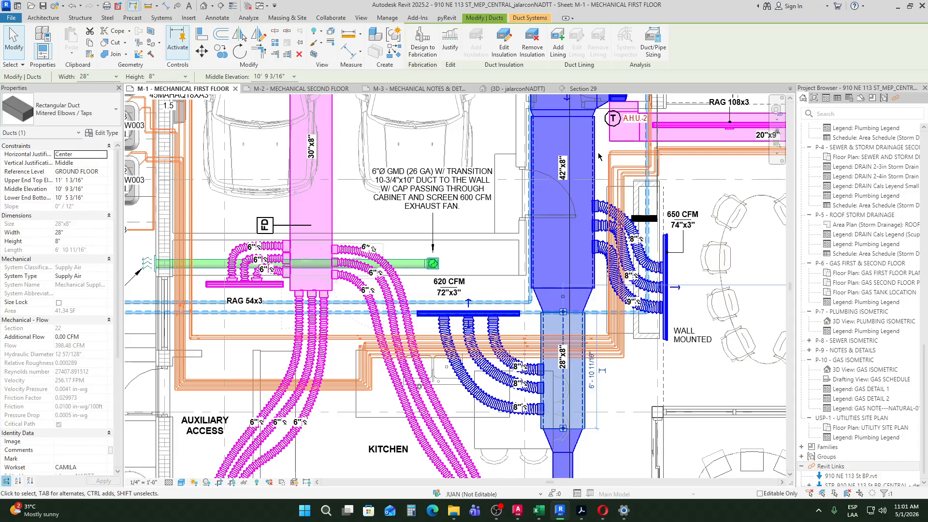
Step: Remove the duct insulation from the 42"x8" supply duct and select the adjoining 28"x8" supply duct
click(564, 137)
scroll(590, 191, up, 1)
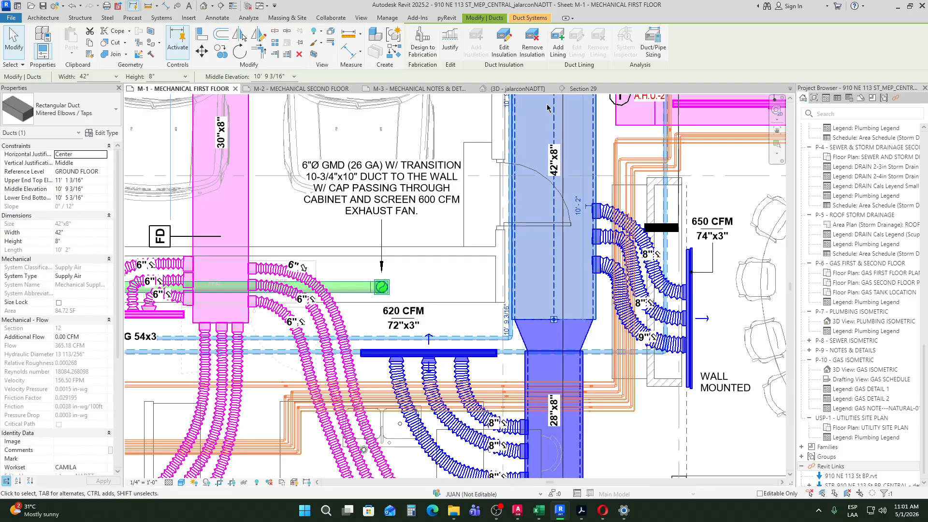
click(532, 46)
click(499, 268)
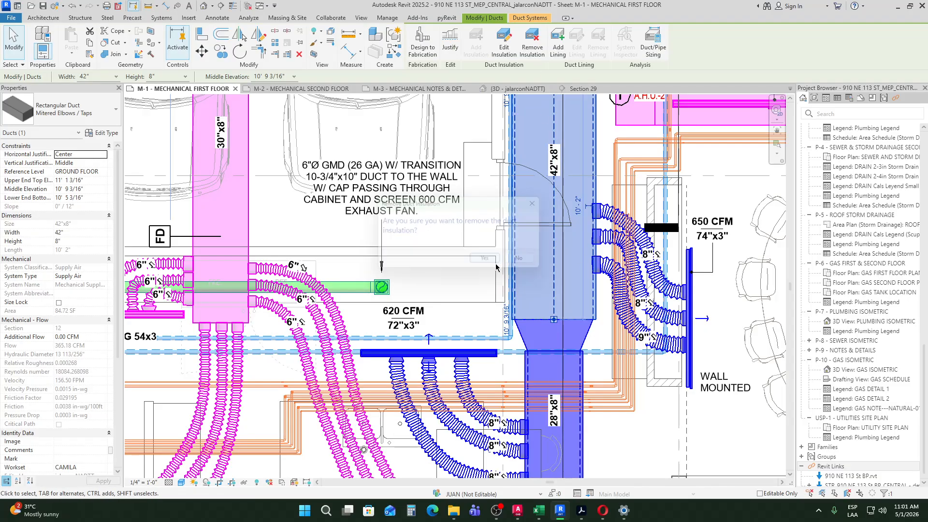
click(558, 382)
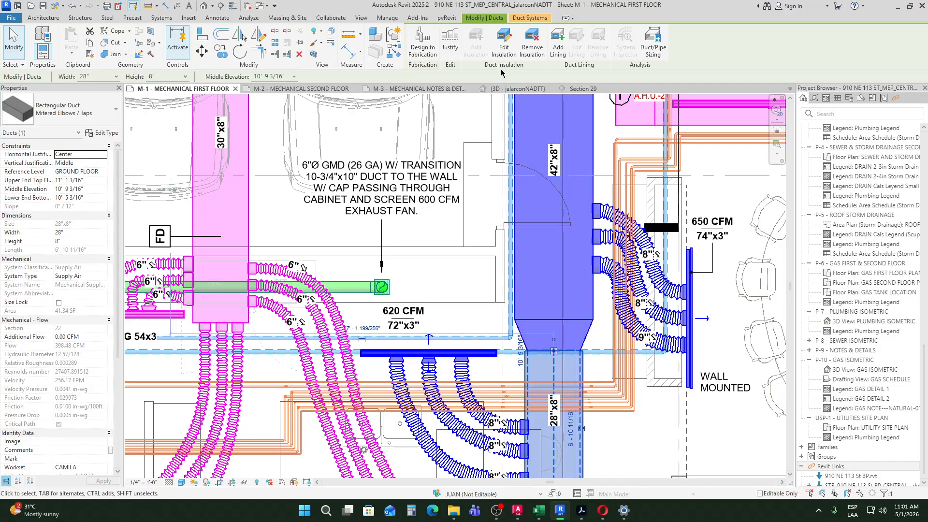
Step: Remove the insulation from the 28"x8" supply duct beside the kitchen and clear the selection
click(533, 47)
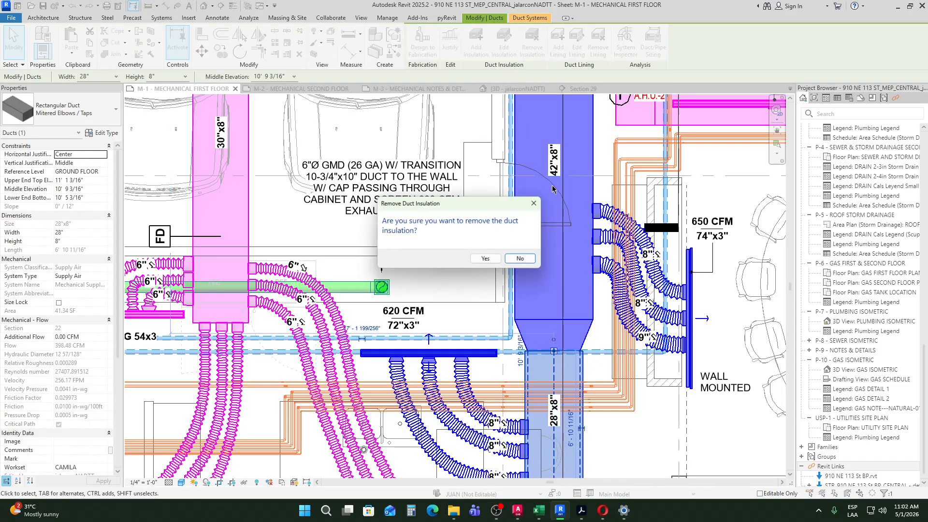
click(487, 260)
scroll(590, 194, down, 3)
key(Escape)
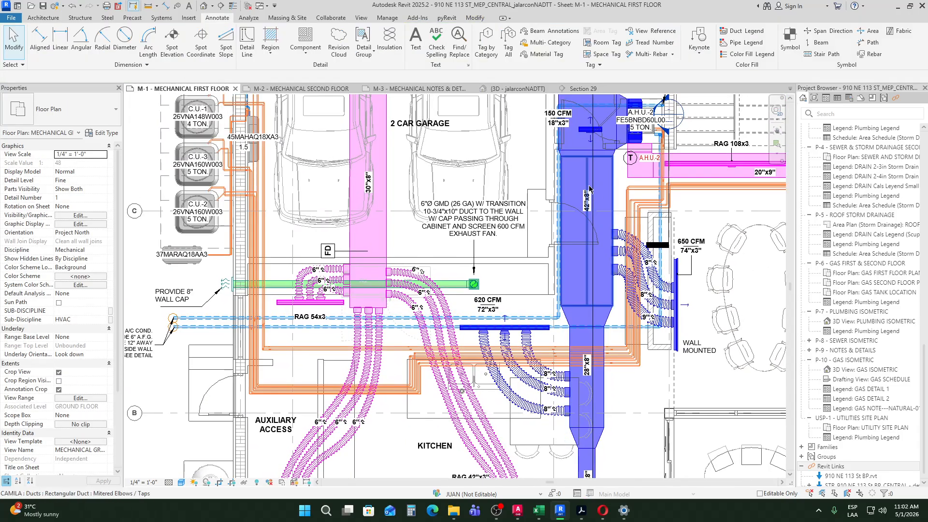
Step: Inspect the 42"x8" supply duct running from A.H.U.-2 past the two-car garage
click(590, 189)
click(710, 216)
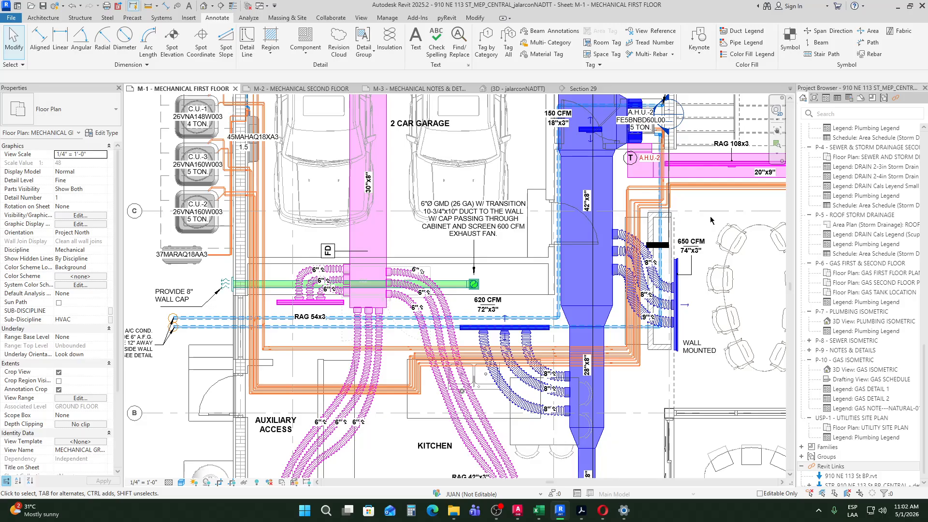
click(587, 174)
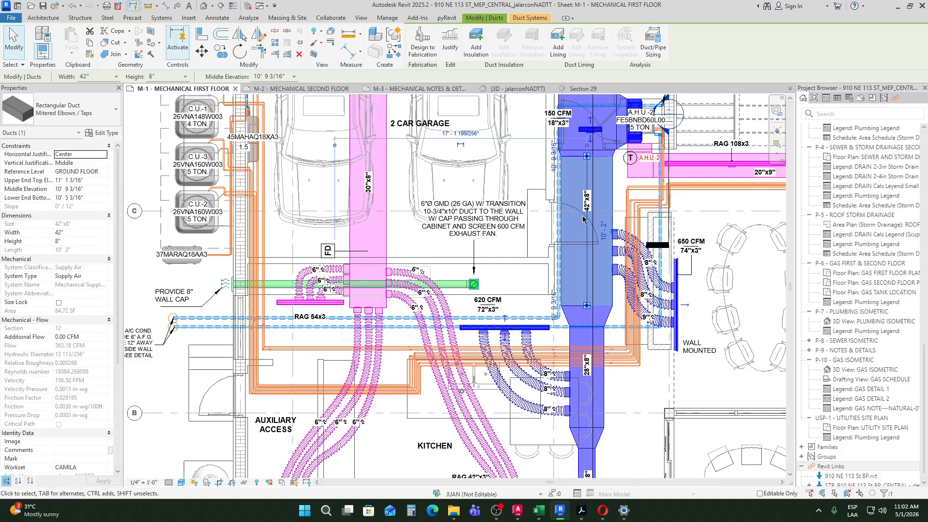
scroll(585, 216, up, 3)
scroll(643, 178, down, 3)
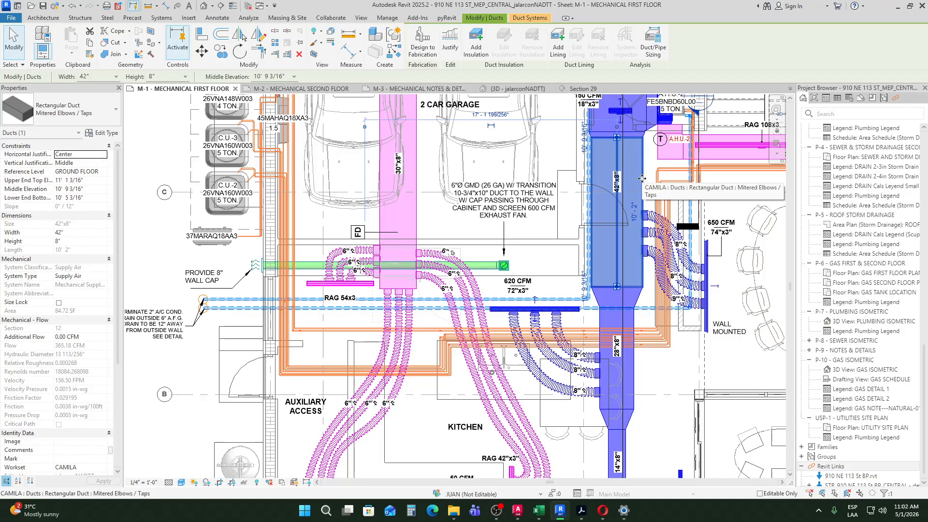
scroll(641, 170, down, 2)
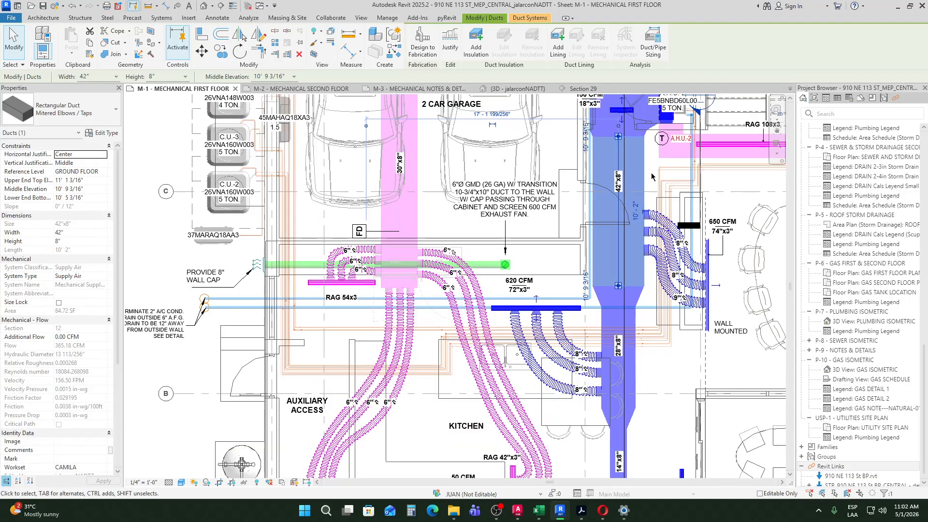
scroll(635, 143, up, 1)
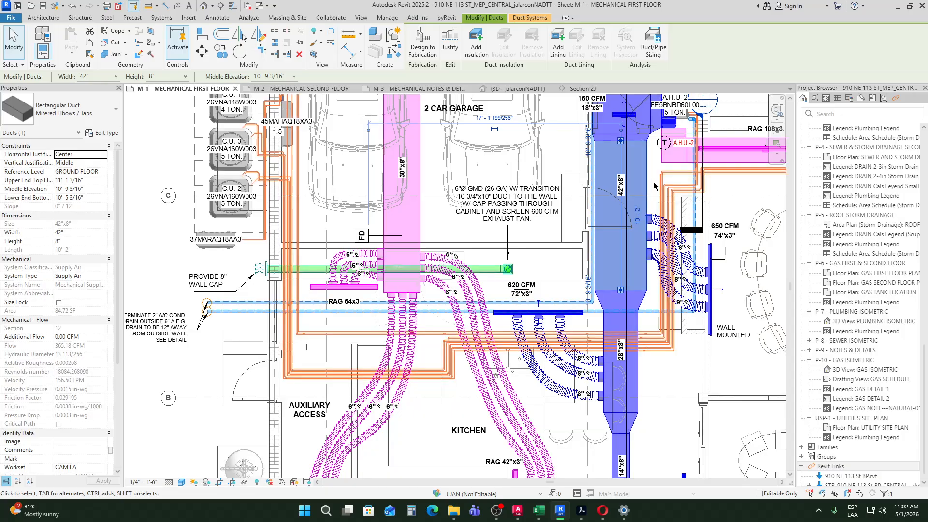
scroll(654, 174, down, 1)
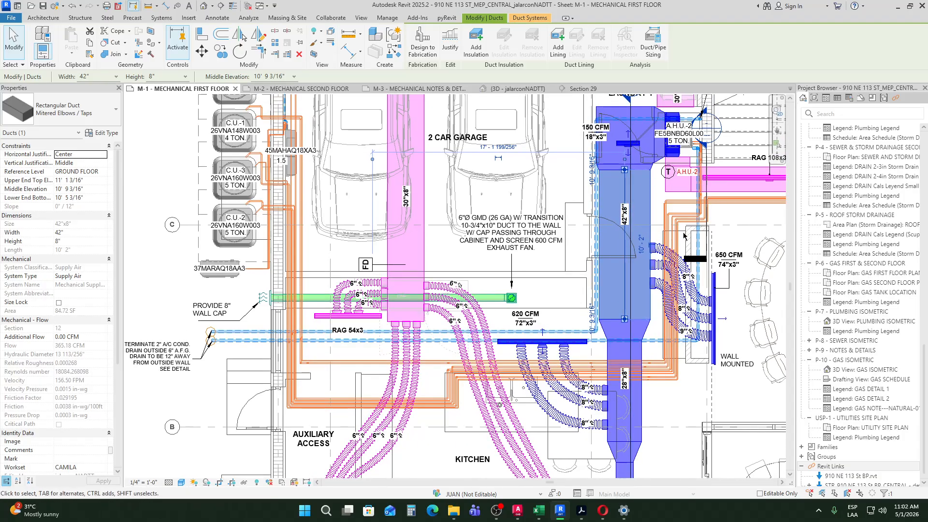
scroll(632, 231, up, 2)
scroll(603, 280, down, 2)
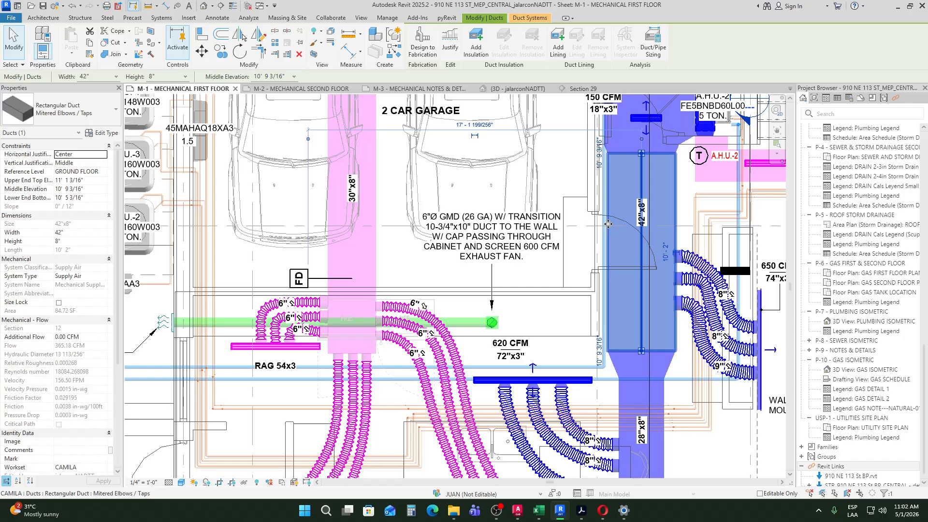
Step: Review the duct layout from the laundry across to A.H.U.-1 and inspect the 36"x10" return duct
middle_drag(612, 191, 579, 274)
scroll(579, 270, up, 2)
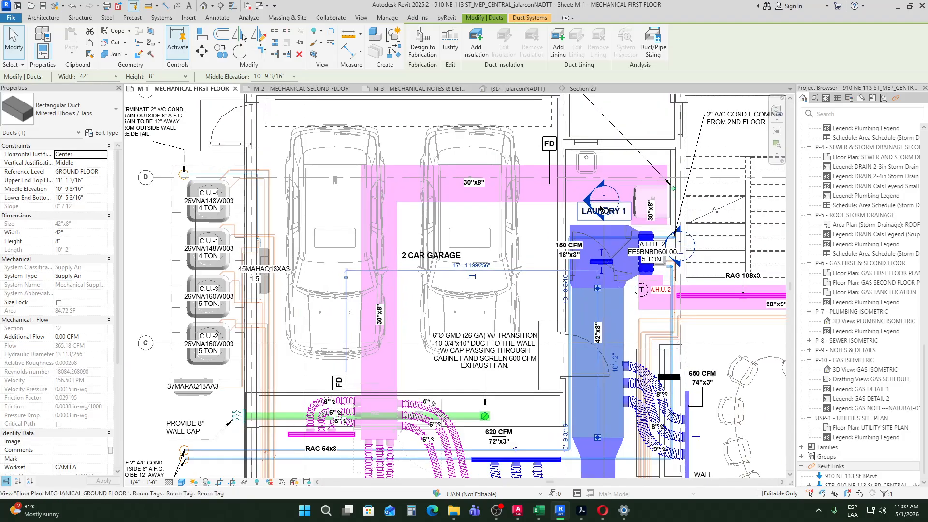
scroll(692, 230, down, 2)
middle_drag(693, 232, 444, 195)
middle_drag(767, 188, 403, 222)
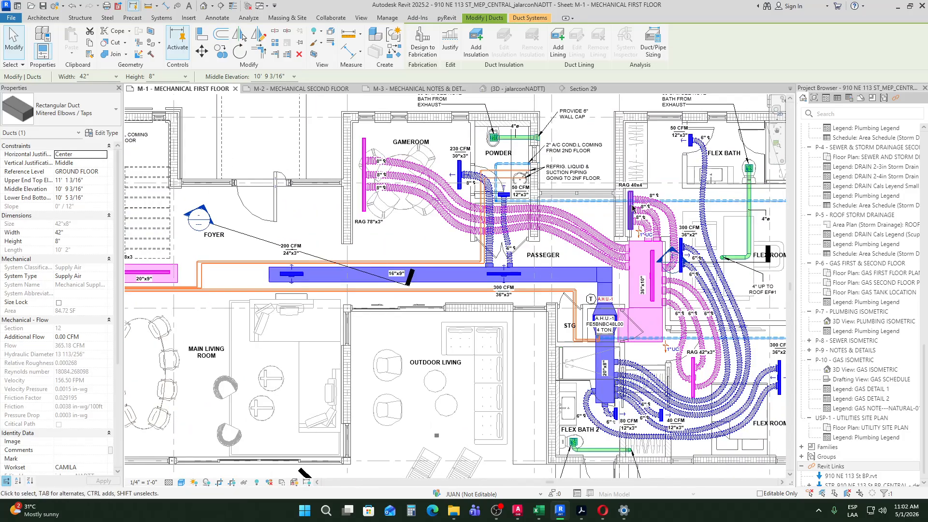
scroll(672, 315, up, 2)
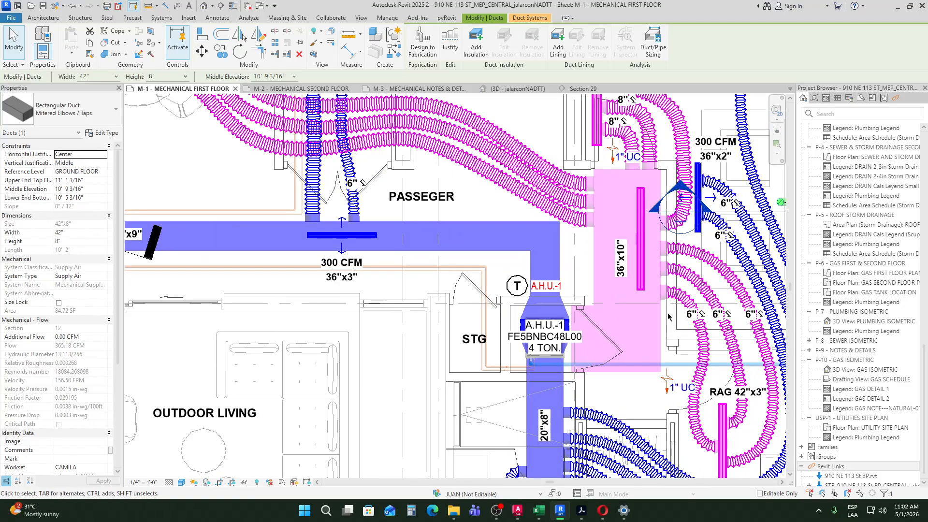
click(658, 193)
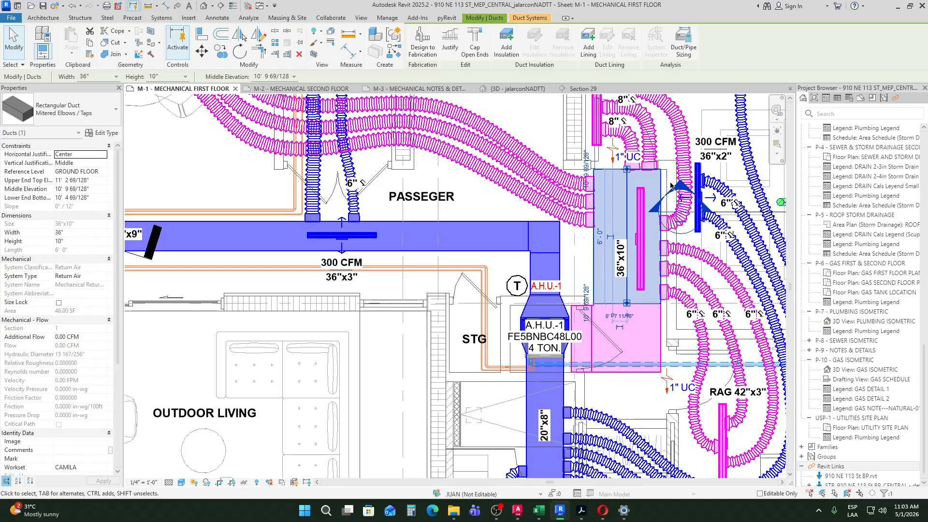
Step: Examine the 42"x8" supply duct and the flex ducts feeding the 650 CFM wall-mounted grille, including their 8" and 9" diameters
scroll(670, 185, down, 5)
scroll(491, 250, up, 3)
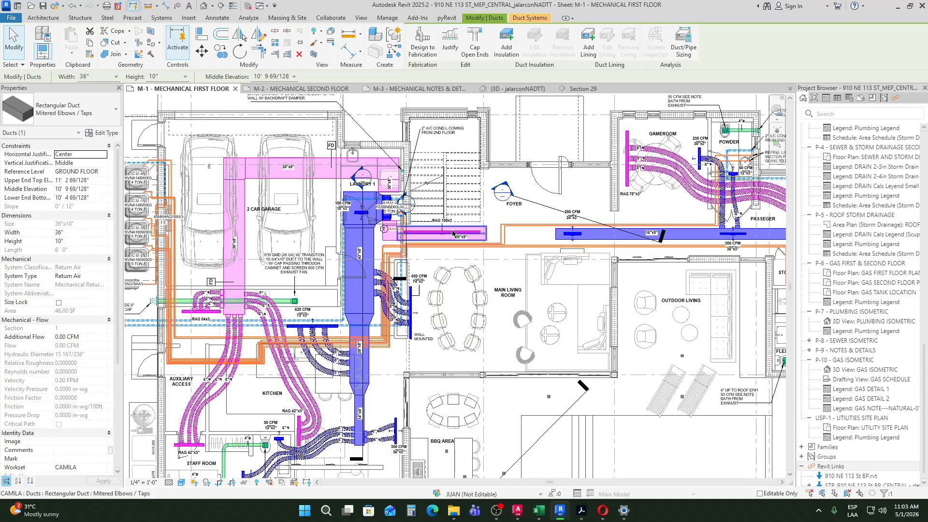
scroll(324, 263, up, 3)
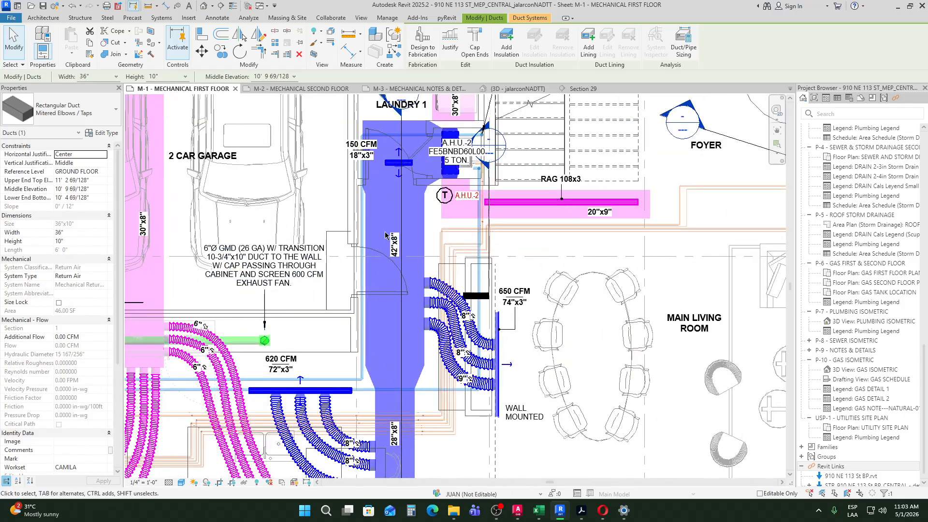
click(395, 224)
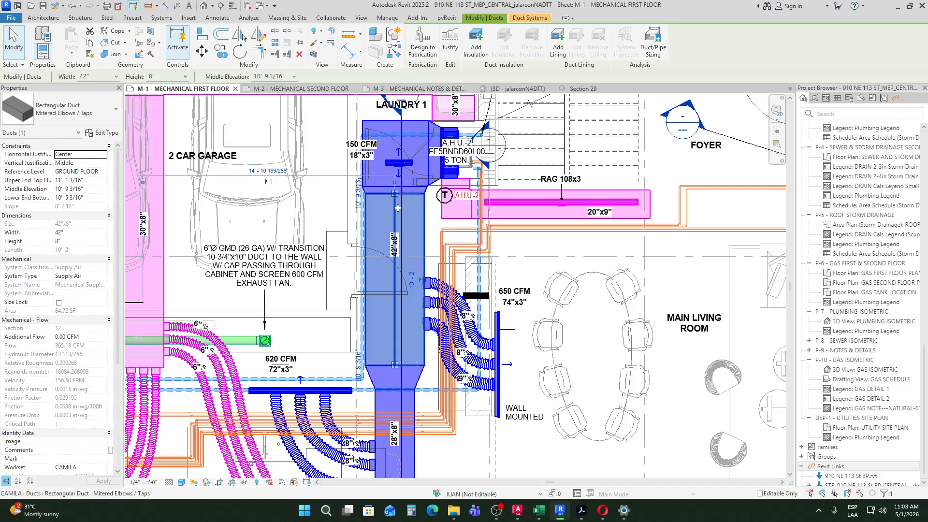
scroll(425, 345, up, 2)
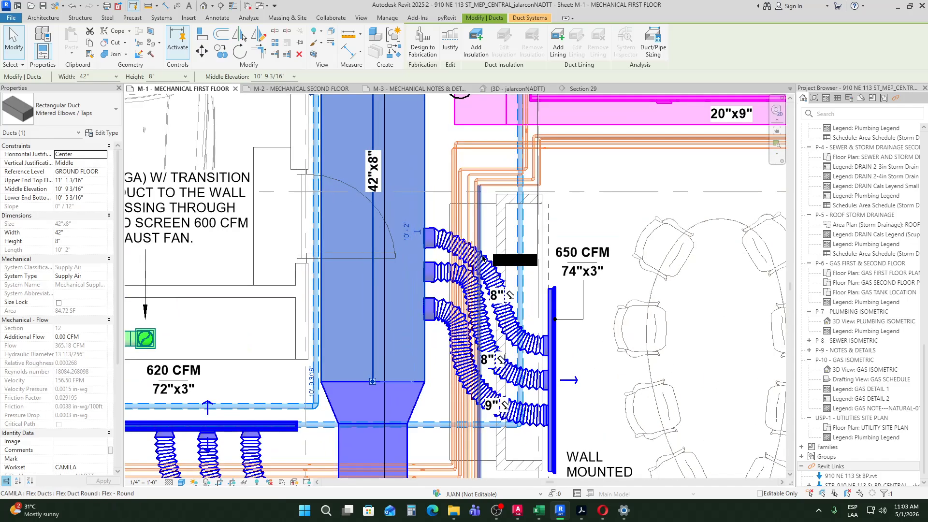
click(448, 275)
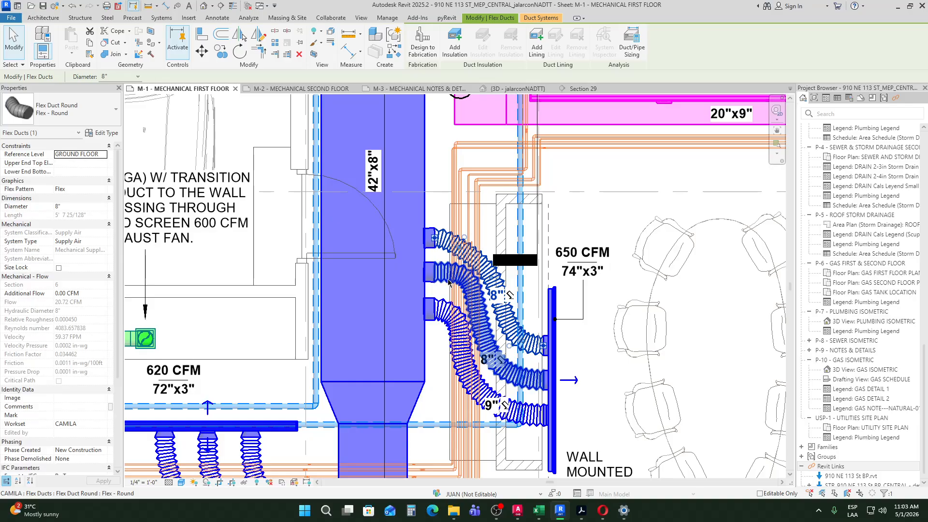
click(445, 330)
scroll(504, 364, down, 3)
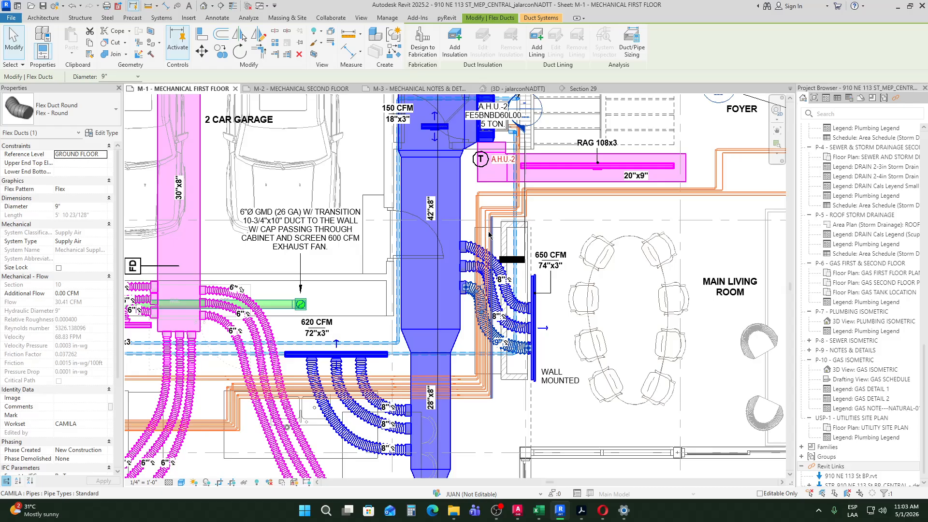
scroll(494, 271, up, 2)
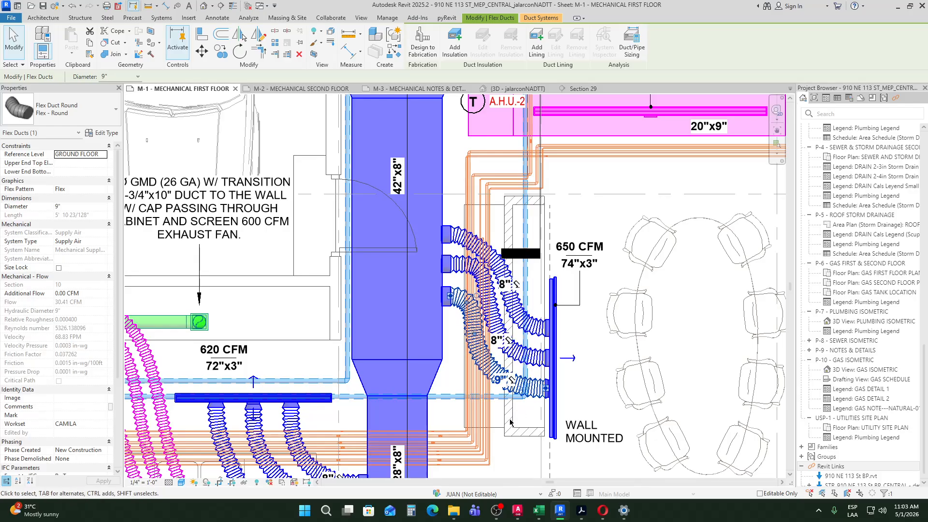
scroll(459, 293, down, 4)
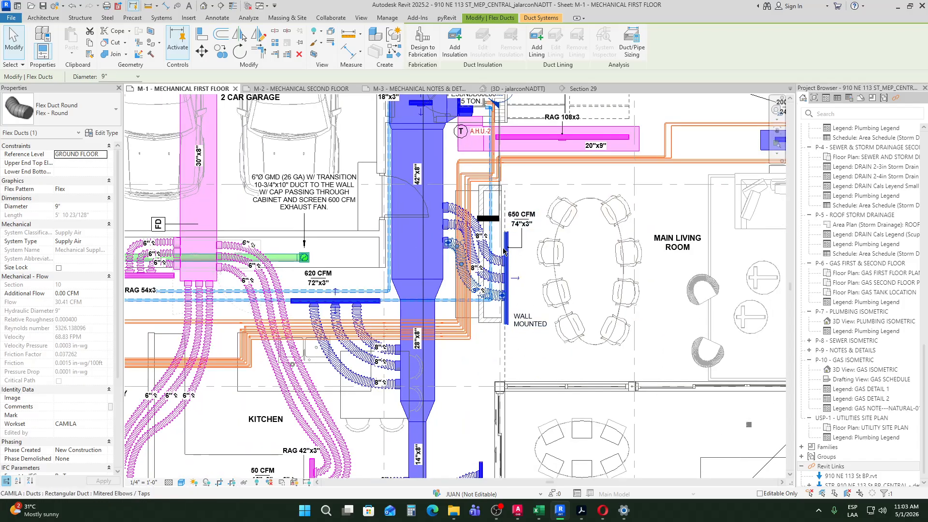
scroll(503, 261, up, 2)
click(532, 301)
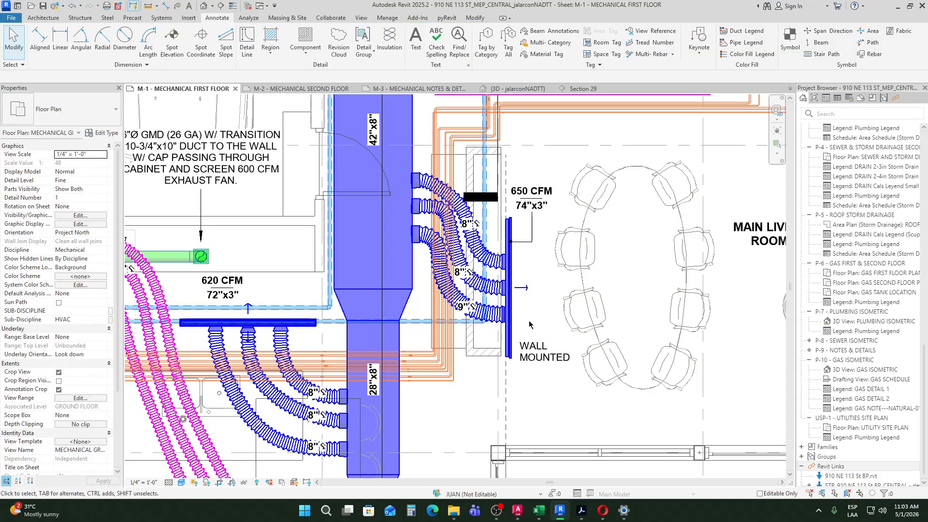
Step: Switch to the web browser, search Google Images for "hvac grills" and open the RectorSeal linear bar grille image
click(602, 510)
drag(275, 68, 49, 65)
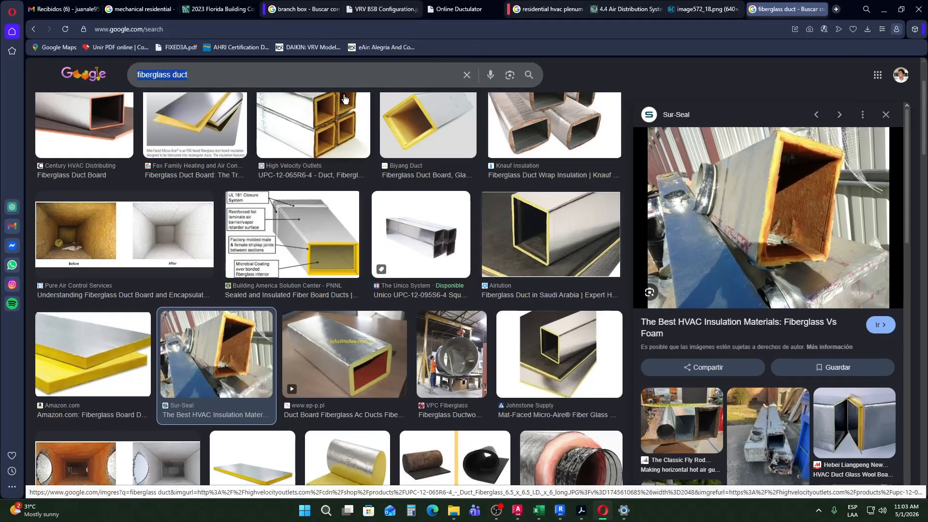
text(hvac grills)
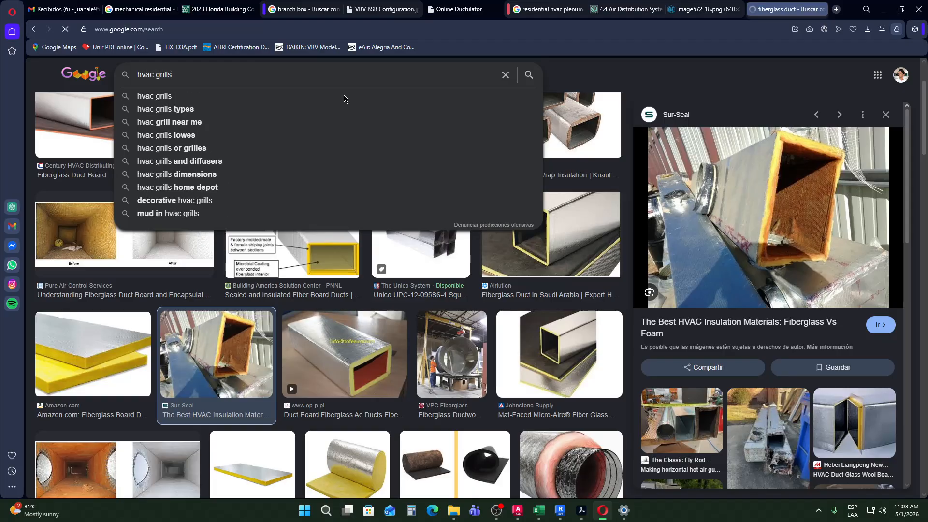
key(Return)
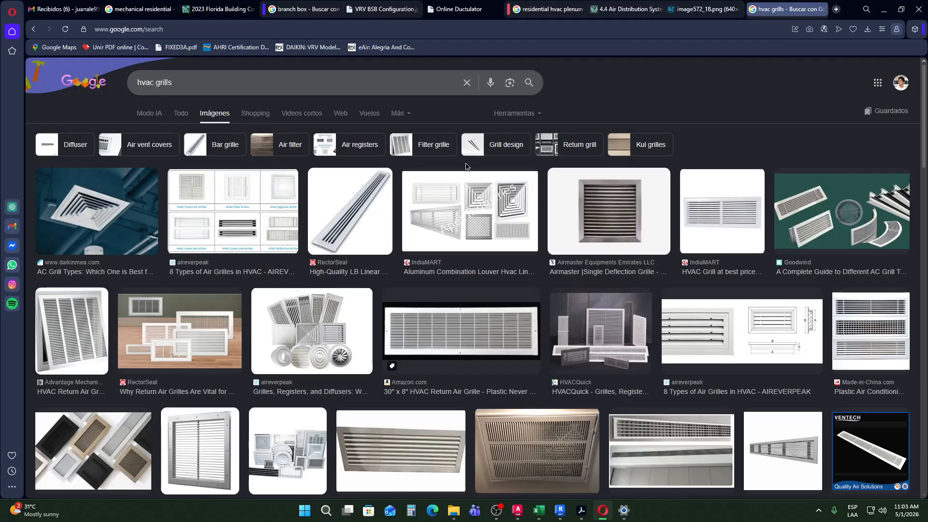
click(353, 218)
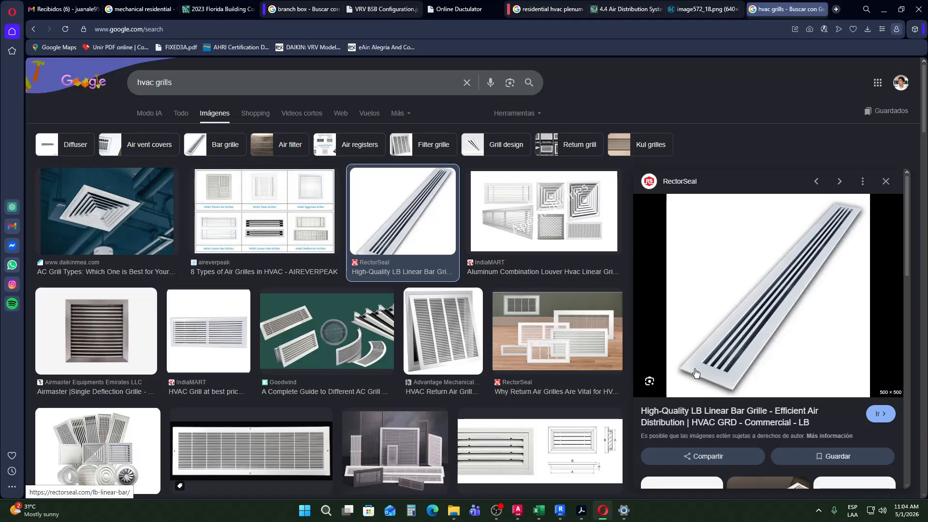
Step: Browse the image results for further HVAC grille types
scroll(460, 236, down, 10)
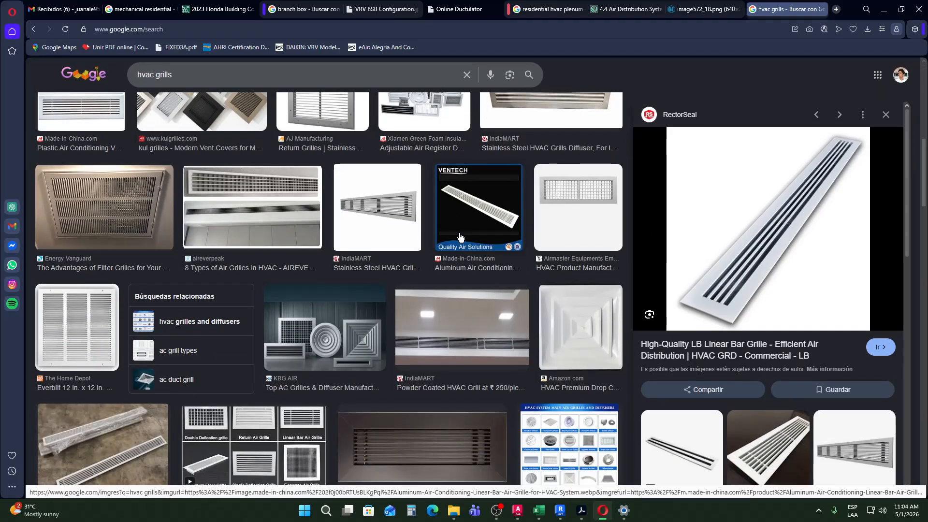
scroll(460, 236, up, 3)
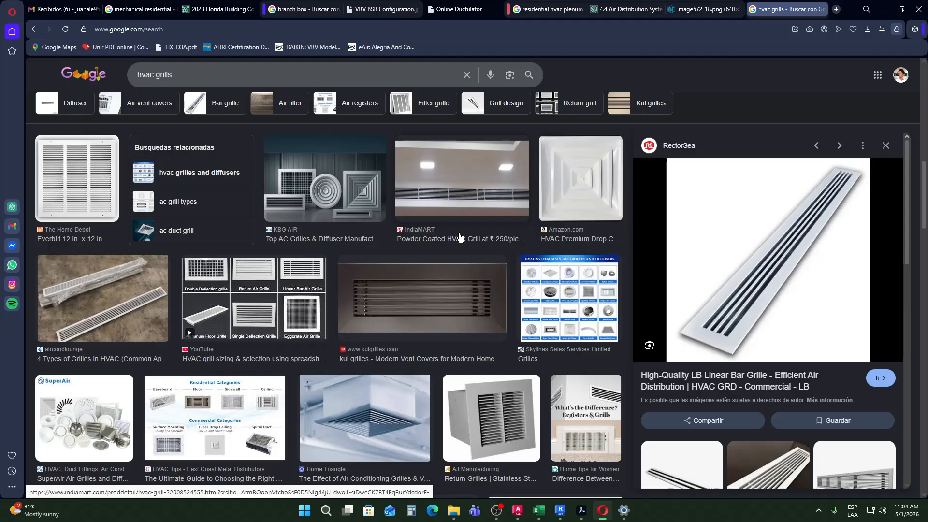
scroll(459, 237, down, 5)
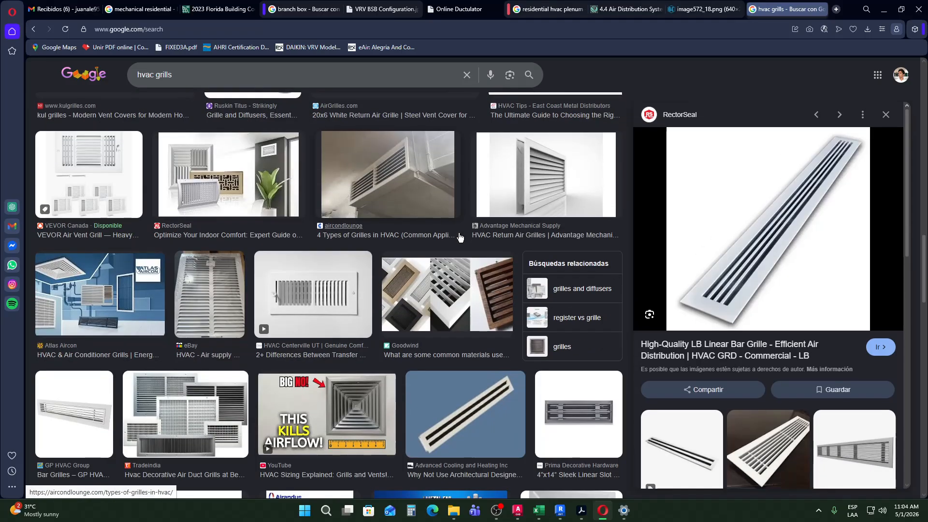
scroll(459, 237, down, 15)
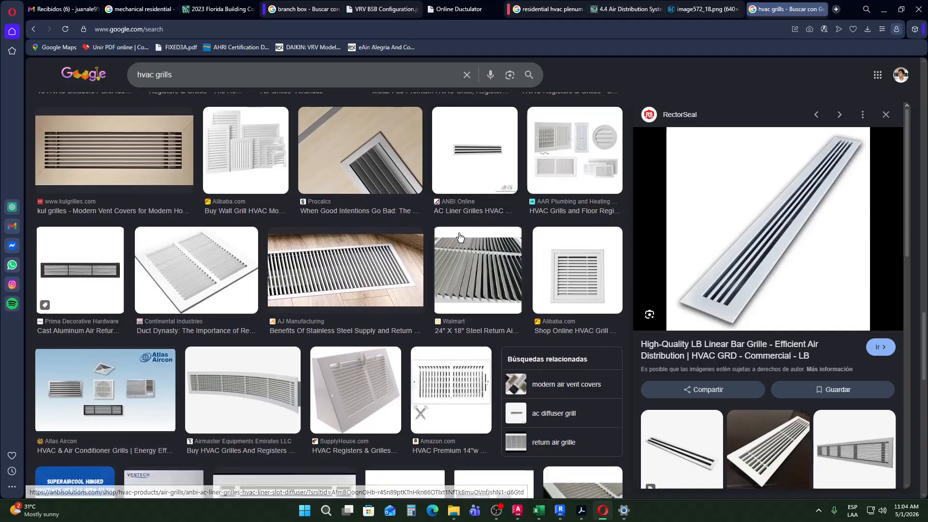
scroll(459, 236, down, 12)
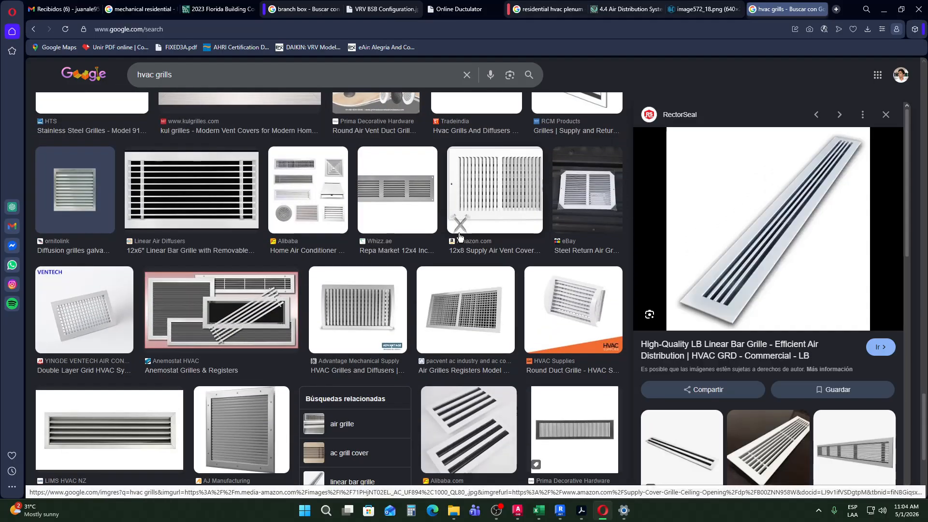
scroll(459, 237, down, 7)
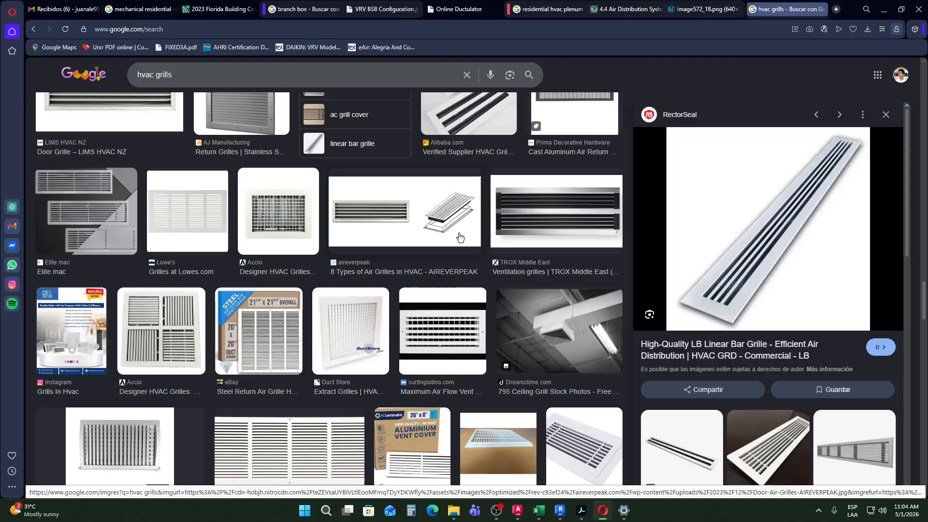
Step: Switch back to Revit and examine the flexible duct connection detail on sheet M-3, Mechanical Notes & Details
click(560, 510)
scroll(628, 290, down, 3)
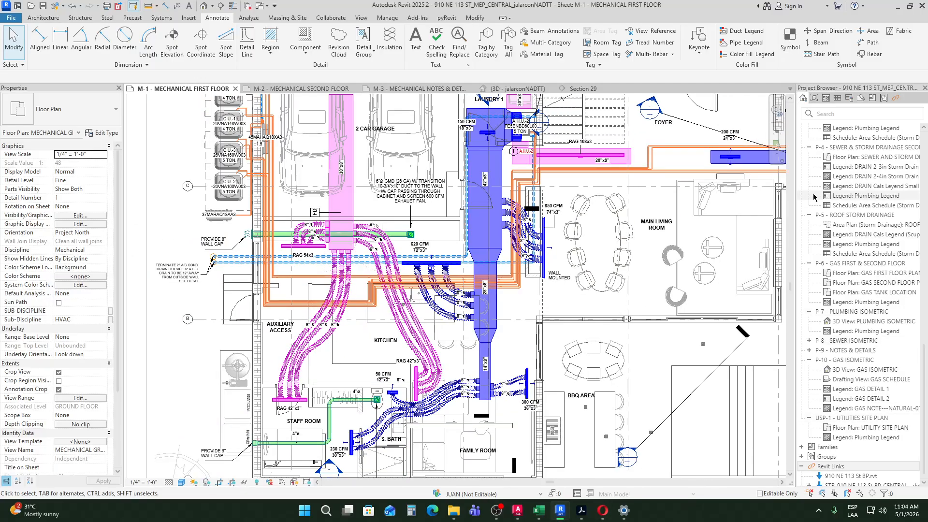
click(417, 88)
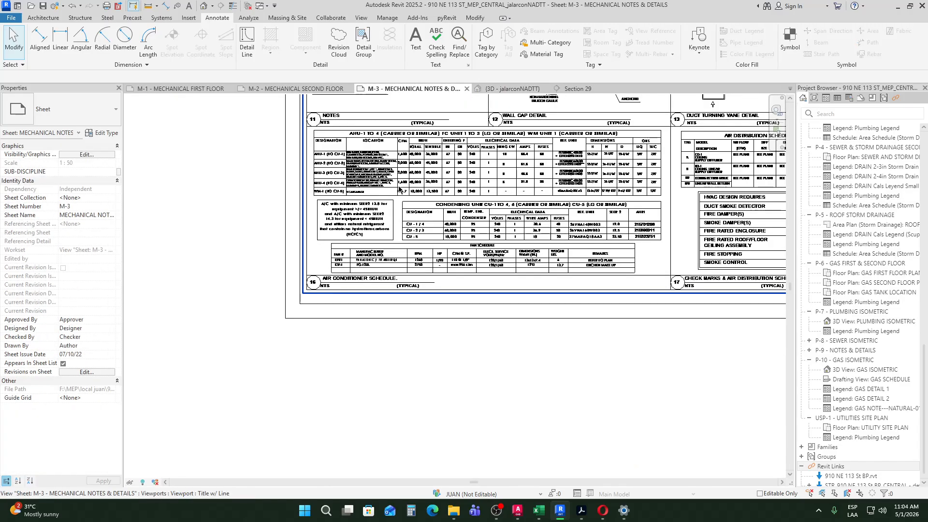
scroll(369, 352, down, 3)
scroll(339, 308, up, 6)
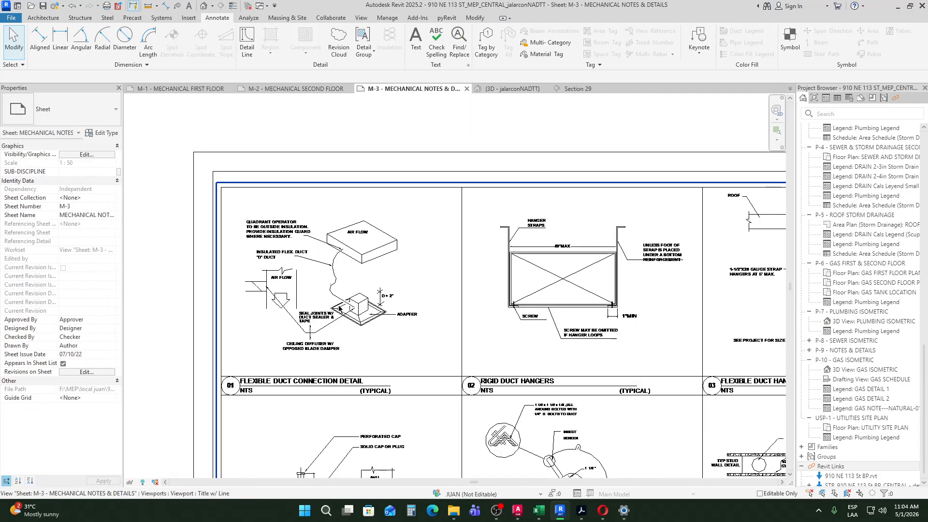
Step: Examine the adapter and ceiling diffuser with opposed blade damper in the flexible duct connection detail
scroll(339, 308, up, 5)
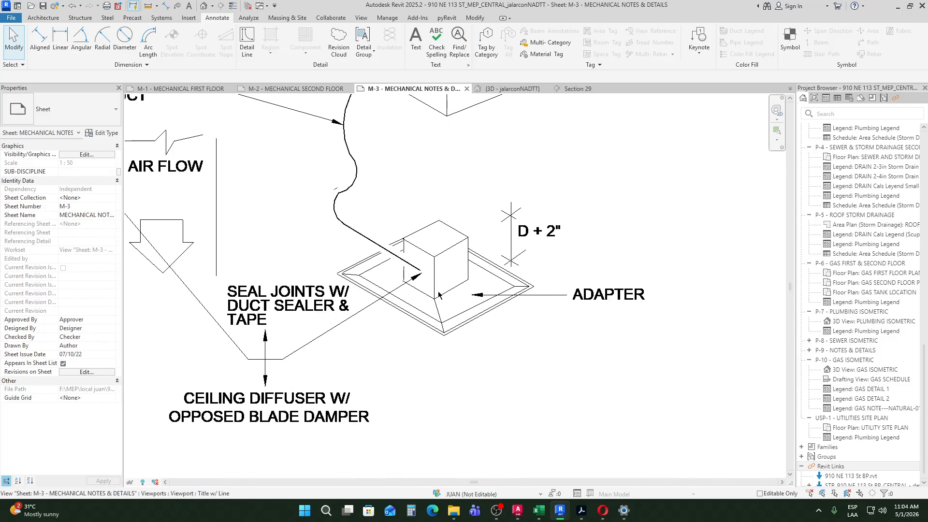
scroll(439, 295, down, 2)
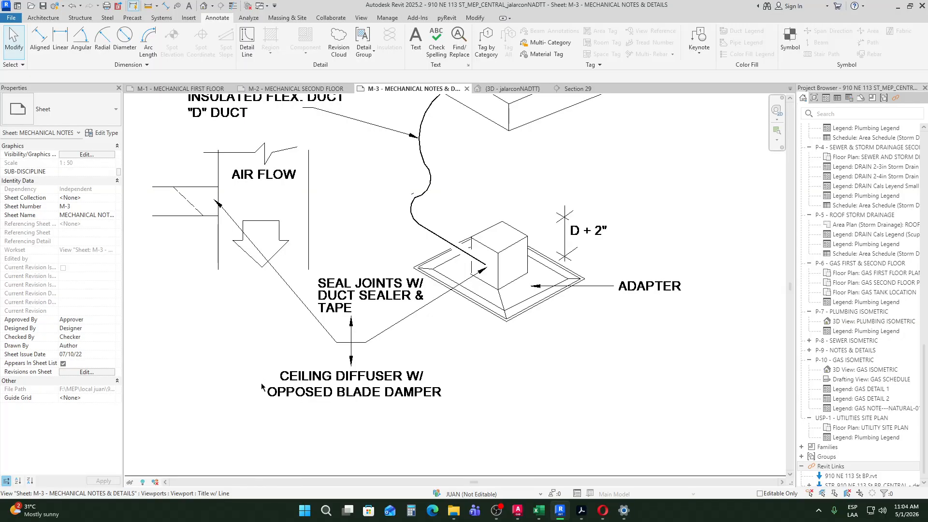
scroll(470, 367, down, 2)
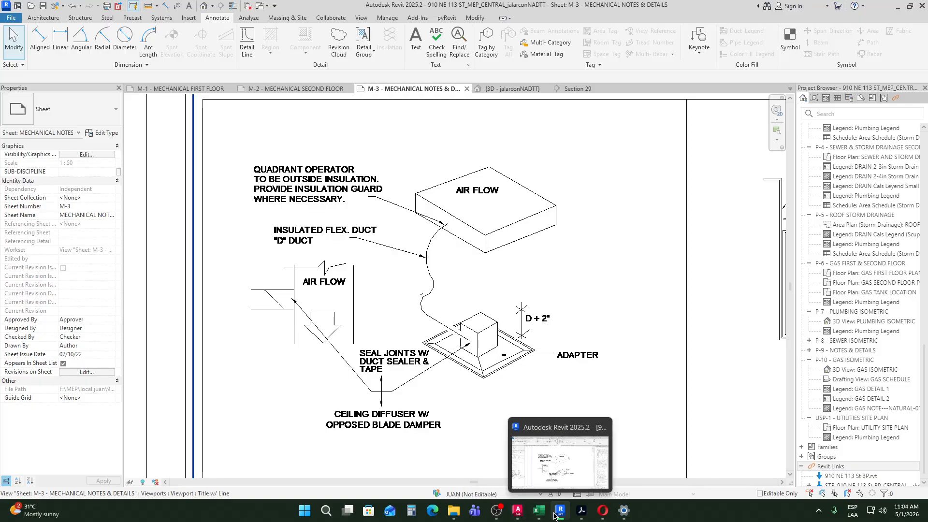
Step: Return to sheet M-1, Mechanical First Floor, and select the 620 CFM 72"x3" linear supply diffuser above the kitchen
key(ctrl+Tab)
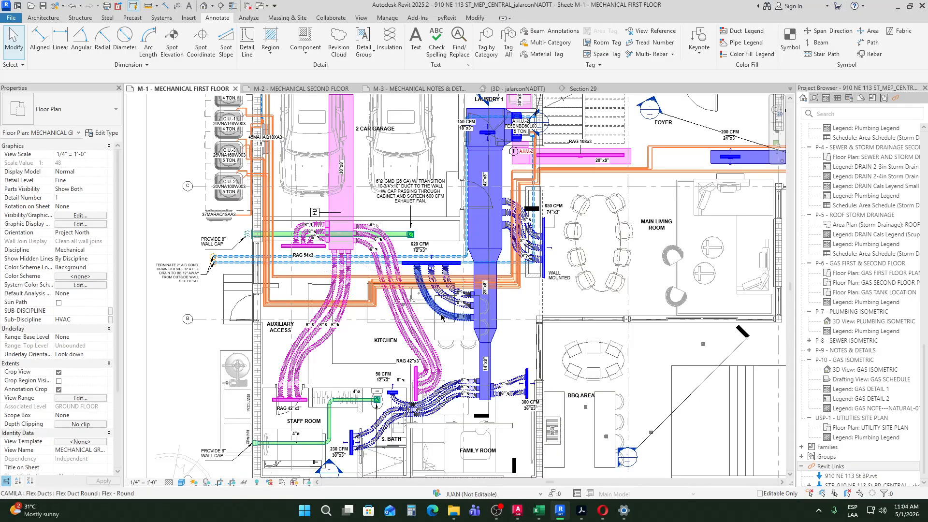
scroll(450, 202, up, 4)
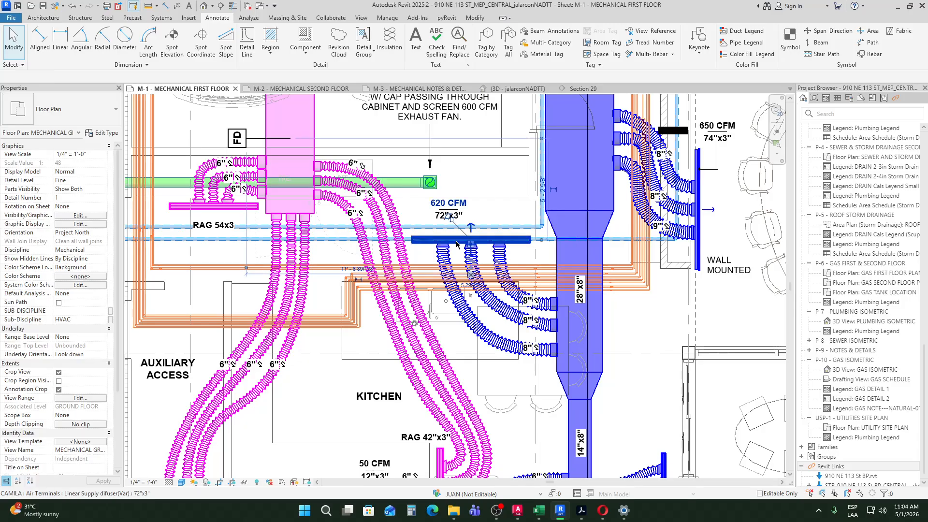
click(452, 209)
scroll(452, 209, up, 2)
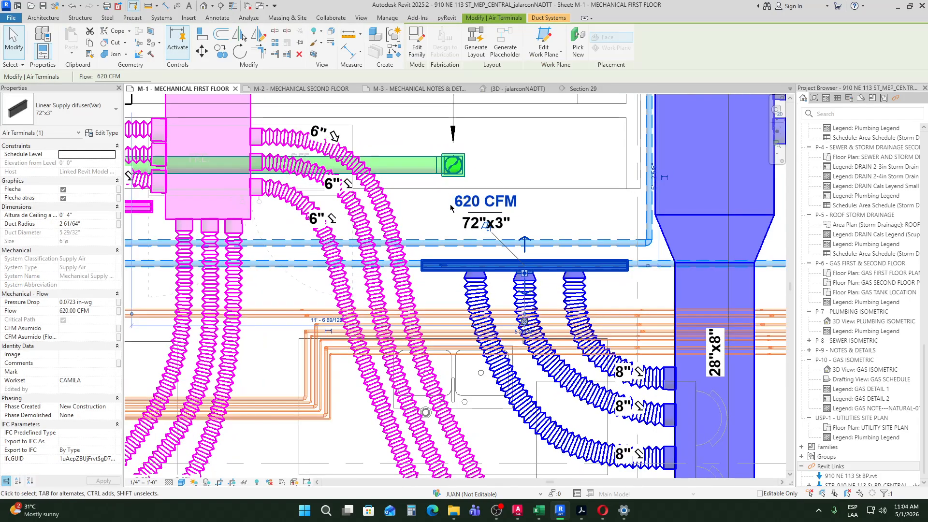
Step: Examine the kitchen, staff room and bathroom supply diffusers with their CFM and size tags, and clear the diffuser selection
scroll(535, 289, down, 3)
scroll(536, 289, down, 2)
scroll(435, 339, up, 4)
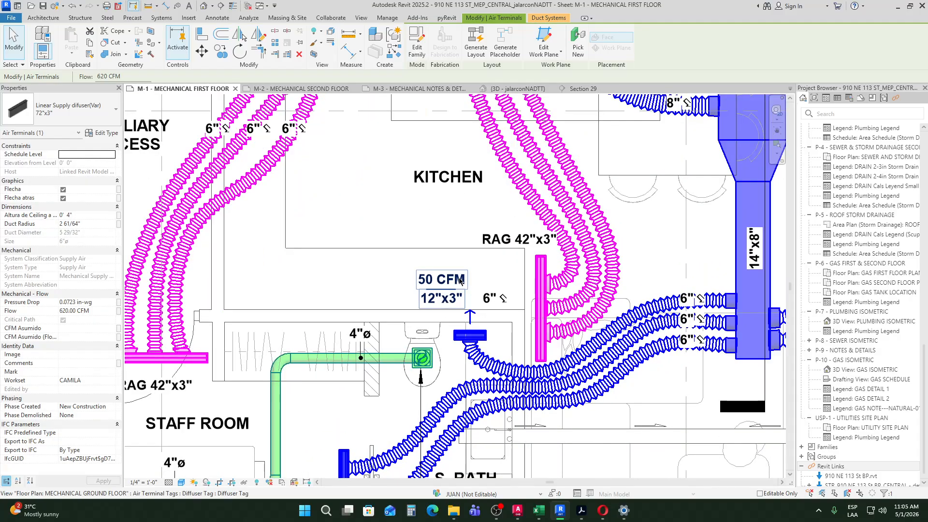
scroll(452, 333, down, 1)
scroll(452, 334, down, 2)
scroll(455, 300, up, 3)
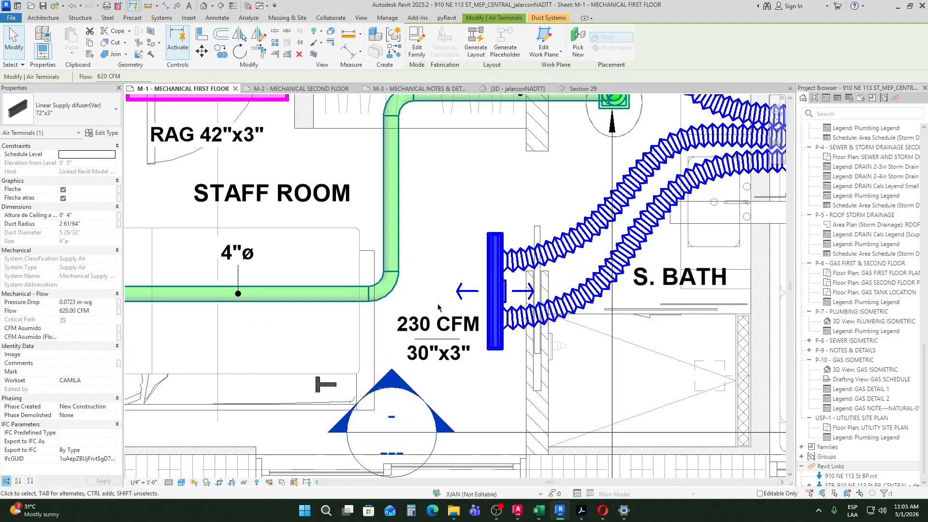
scroll(456, 272, down, 3)
scroll(456, 271, down, 2)
scroll(435, 232, up, 2)
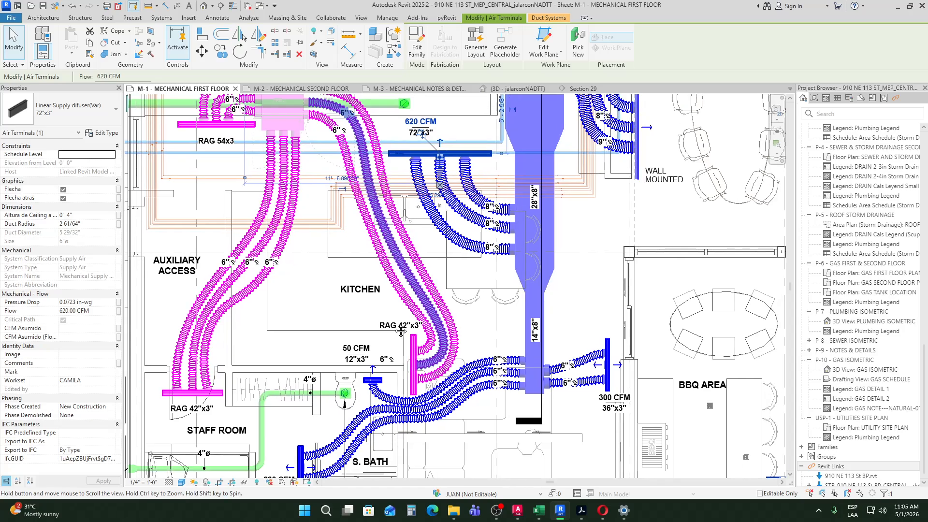
scroll(410, 212, up, 1)
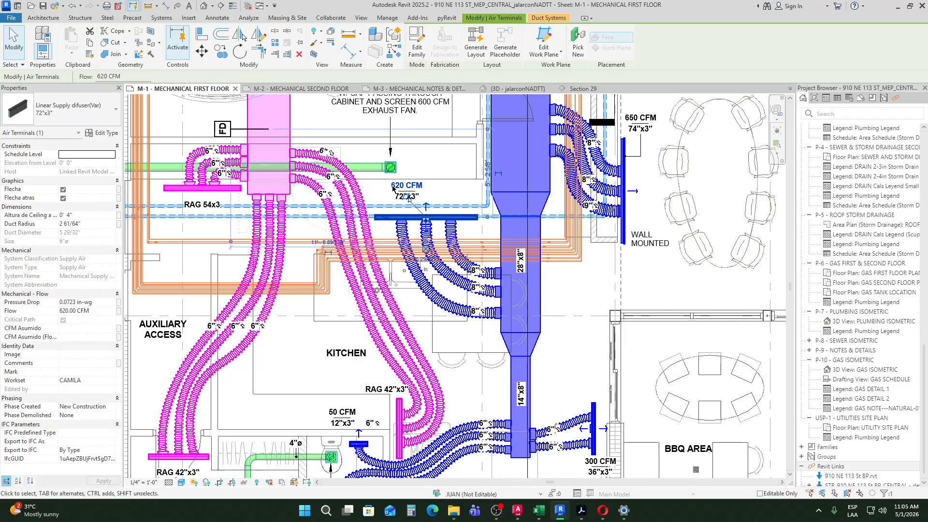
key(Escape)
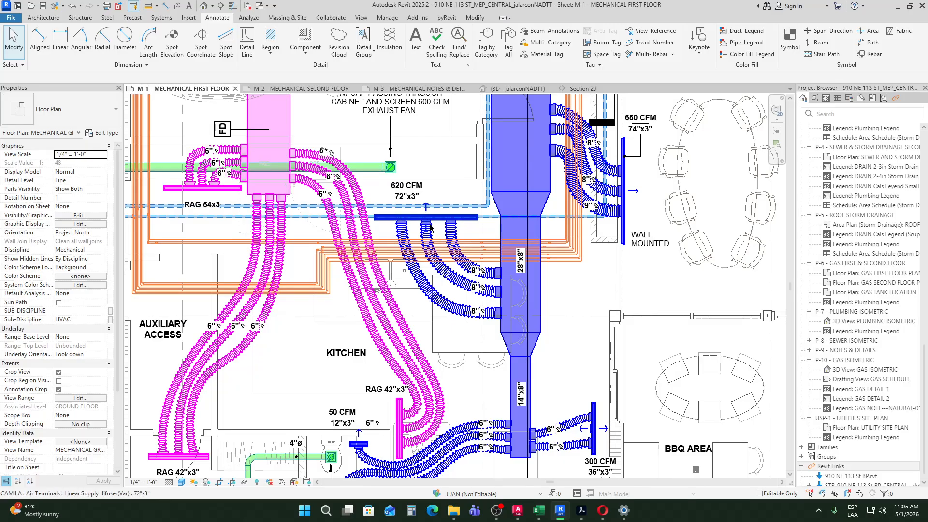
Step: Move the section marker from Laundry 1 to the garage so it cuts the 620 CFM diffuser, and open its section view
scroll(428, 223, up, 4)
scroll(407, 213, down, 5)
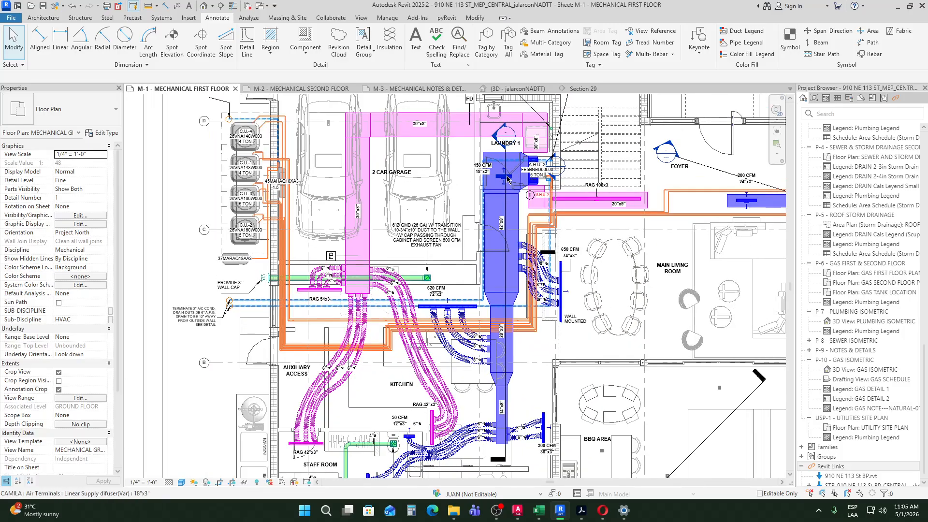
scroll(507, 162, up, 2)
click(507, 162)
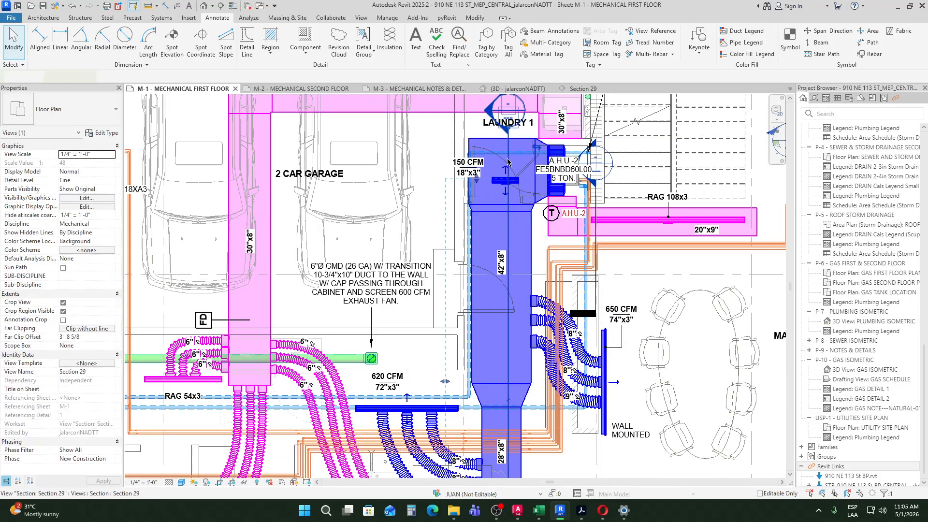
drag(506, 162, 410, 158)
click(383, 179)
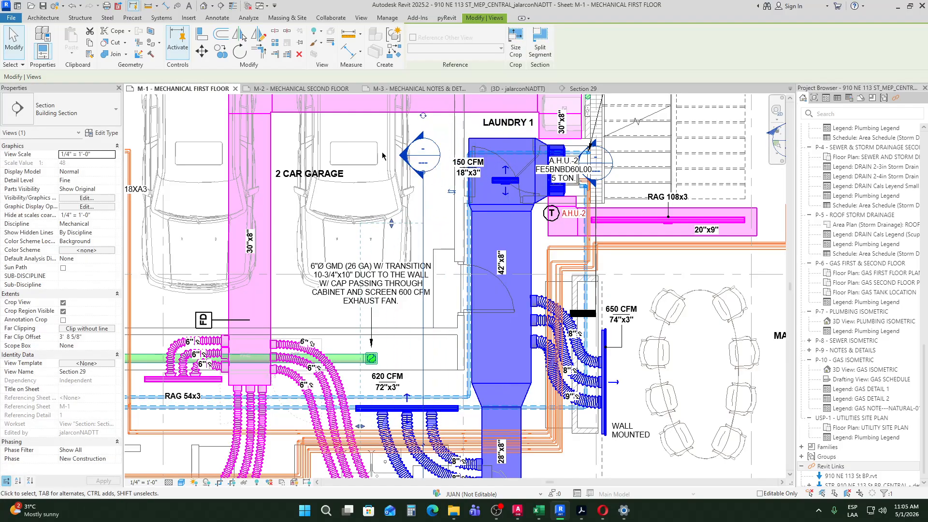
double_click(408, 157)
Step: Select the 72"x3" linear supply diffuser in Section 29 and examine its box and flex duct connection
scroll(455, 283, down, 5)
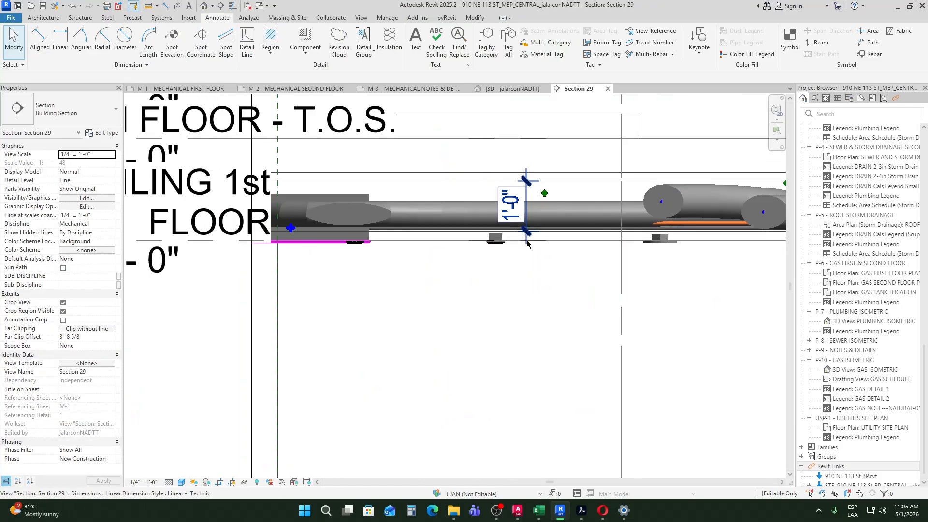
scroll(597, 245, up, 3)
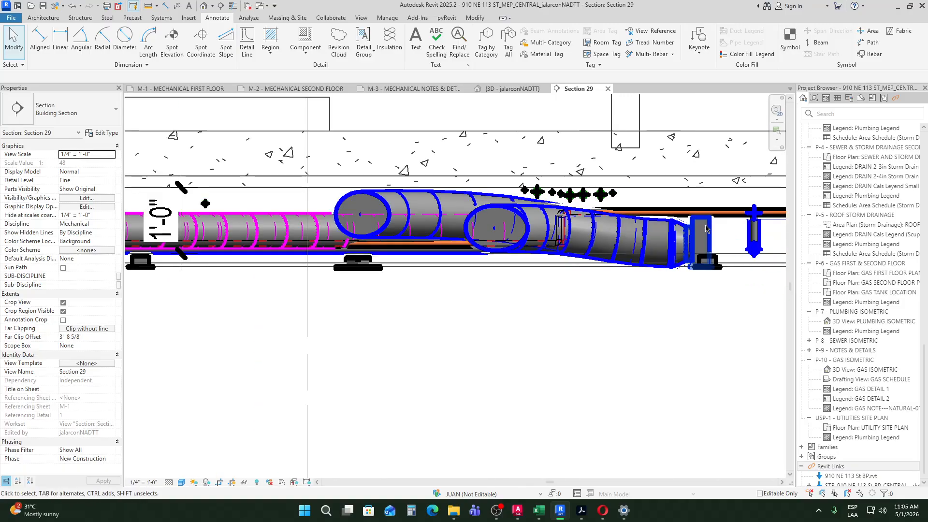
click(713, 233)
middle_drag(713, 233, 483, 219)
scroll(484, 219, up, 2)
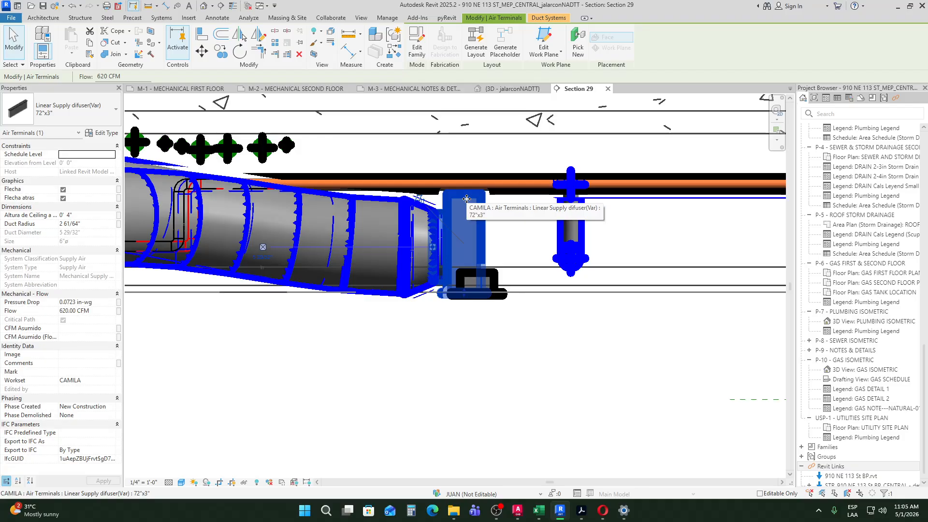
Step: Switch to the web browser, search Google Images for "damper grills" and browse the results
click(603, 510)
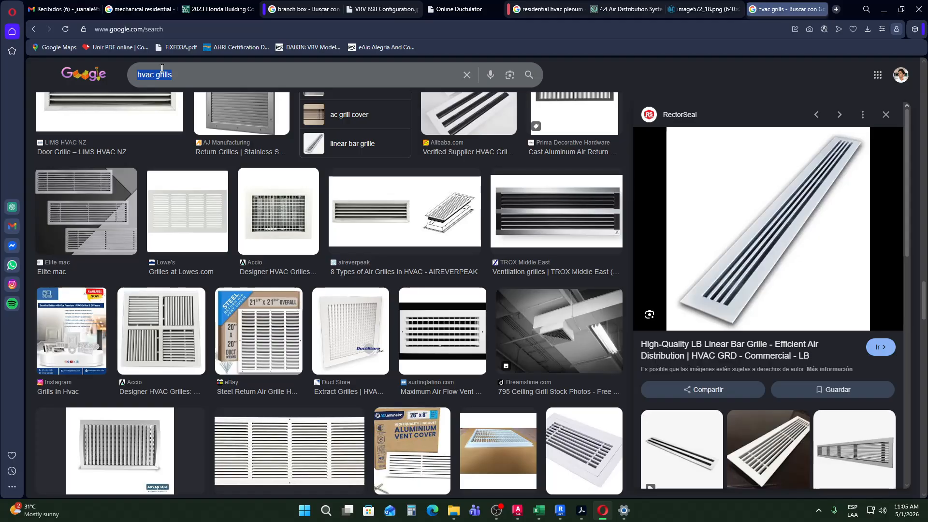
text(dam)
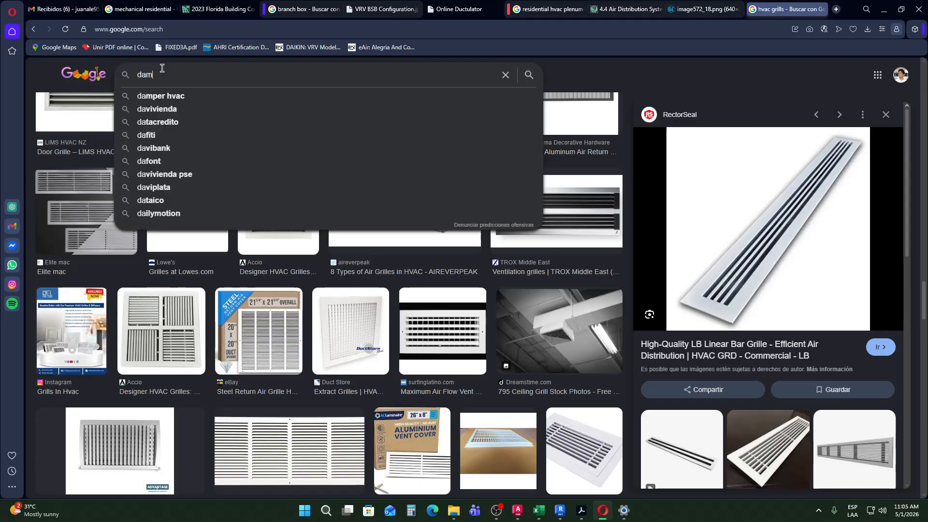
text(per grills)
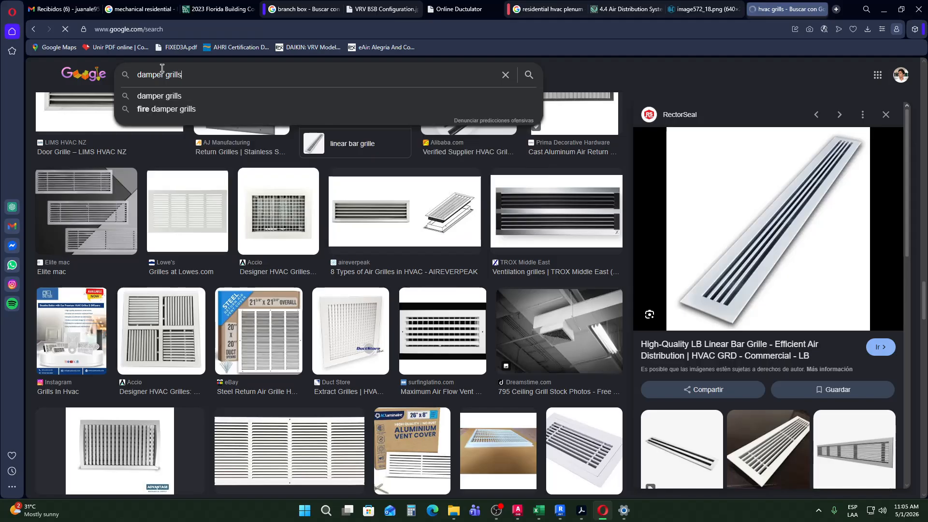
key(Return)
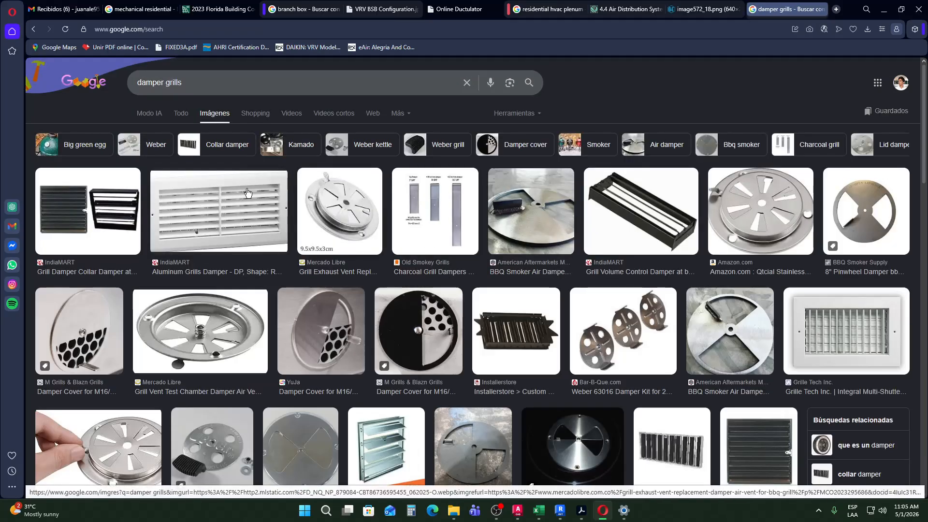
scroll(205, 205, down, 8)
scroll(205, 205, down, 4)
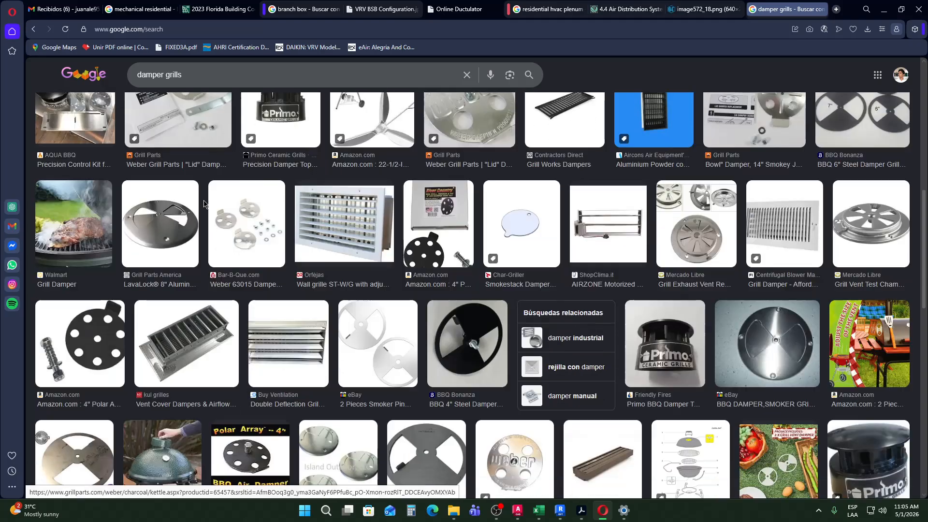
scroll(183, 100, up, 8)
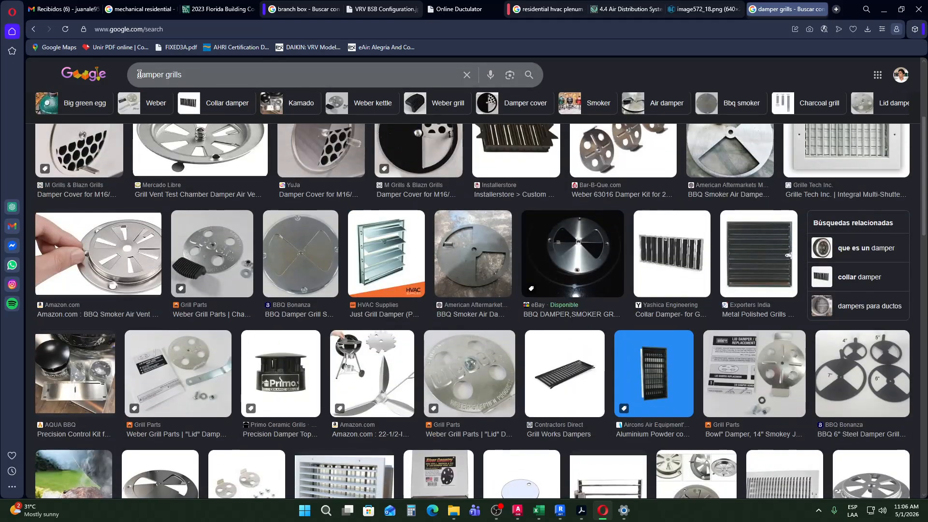
Step: Refine the image search to "blade damper grills"
click(137, 74)
text(blade)
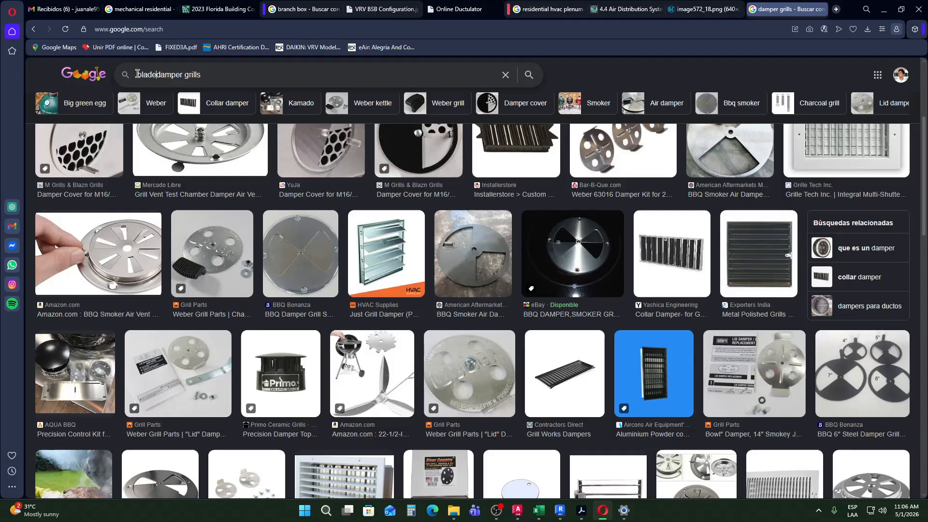
key(Return)
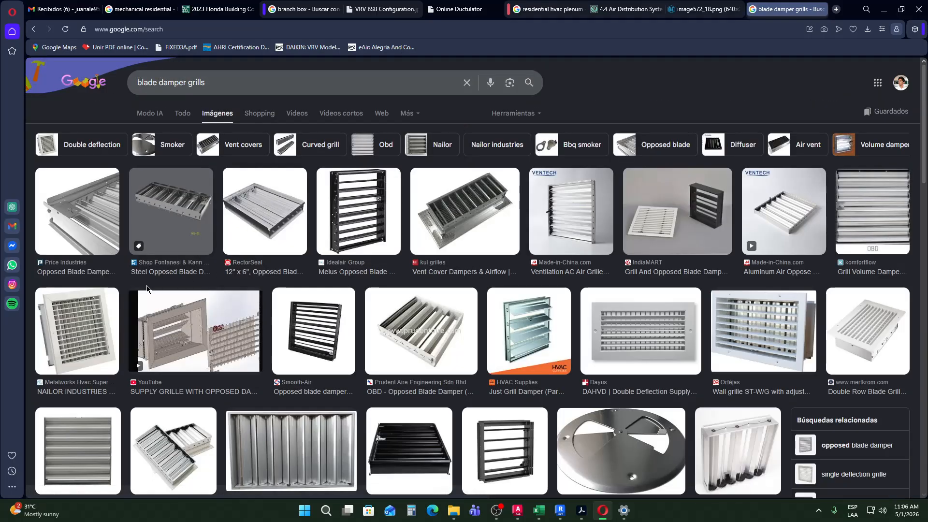
Step: Browse the blade damper grille images for examples of opposed blade dampers and grille boxes
scroll(255, 294, down, 4)
scroll(387, 285, down, 7)
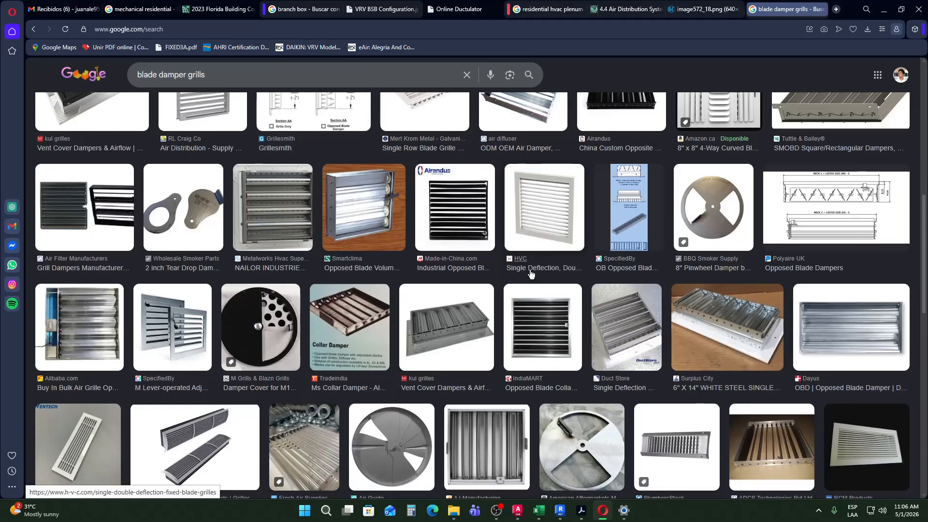
scroll(530, 273, down, 1)
scroll(530, 273, down, 15)
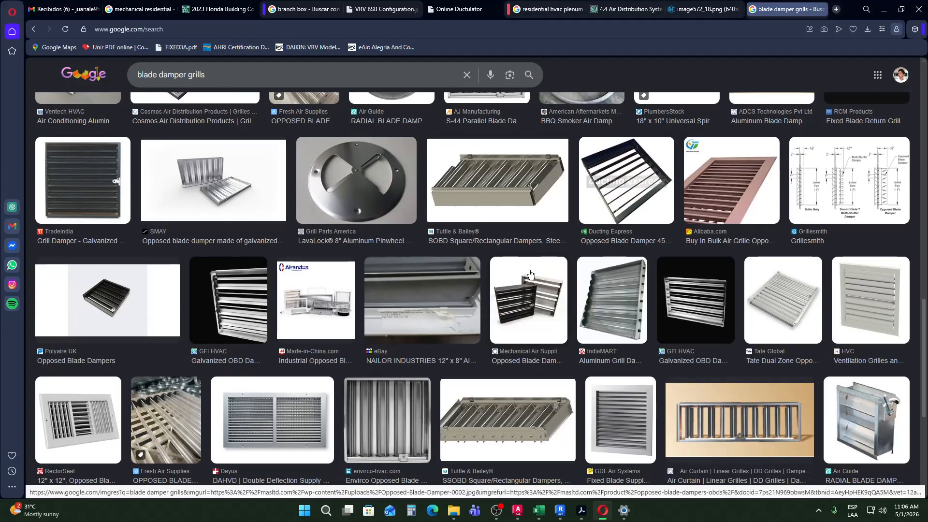
scroll(511, 290, down, 5)
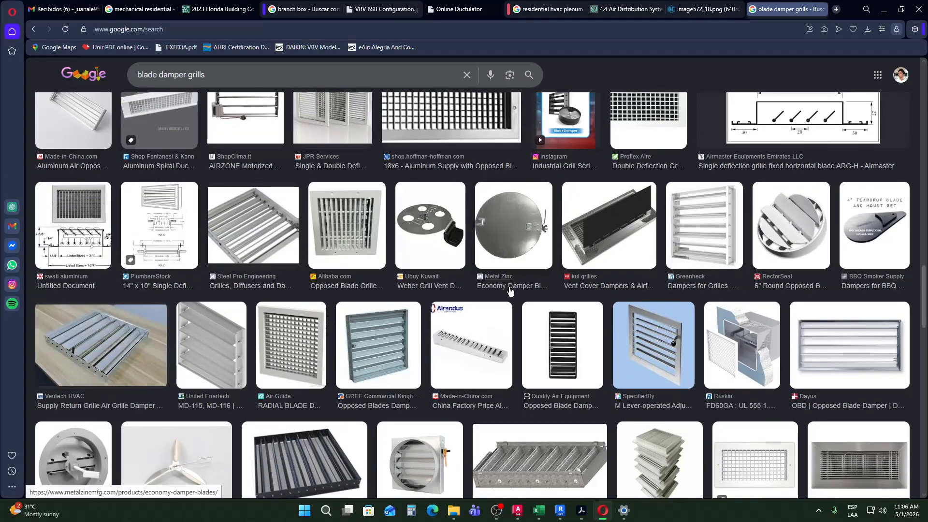
scroll(510, 290, down, 5)
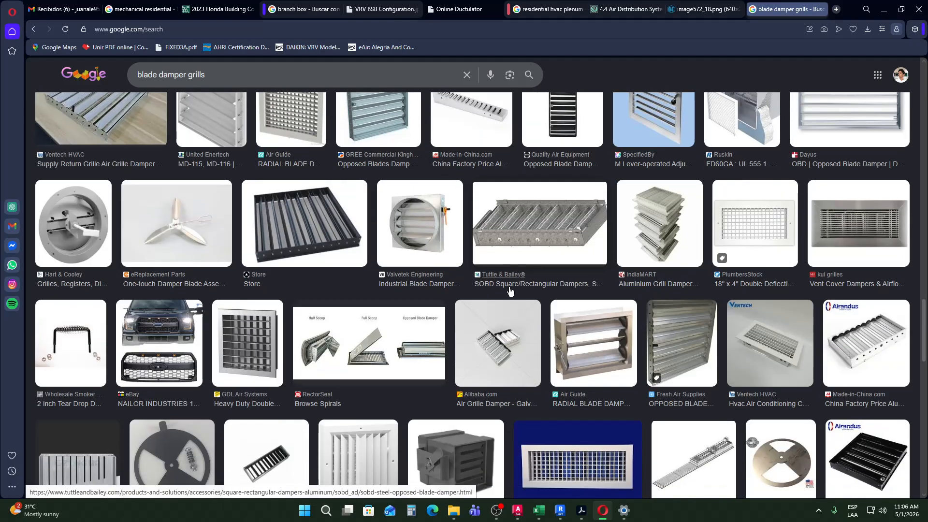
scroll(510, 290, down, 15)
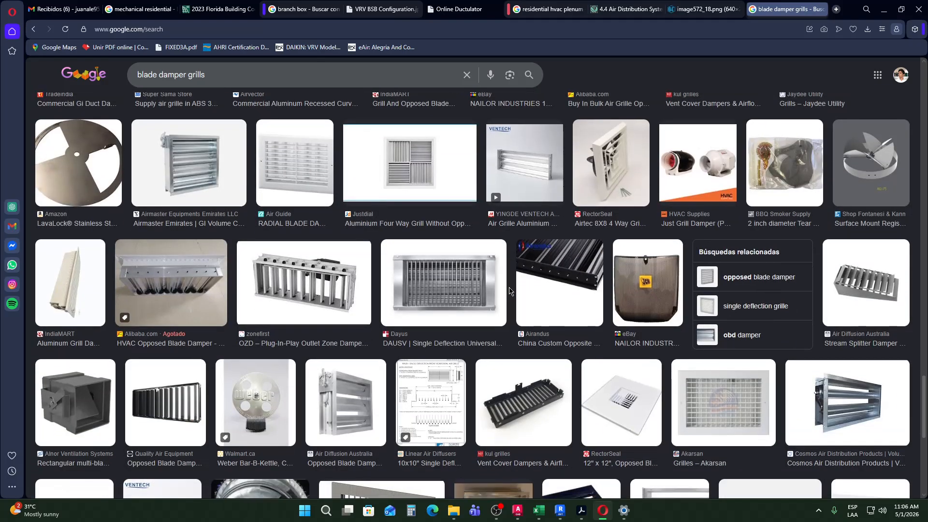
scroll(510, 290, down, 5)
scroll(515, 319, down, 5)
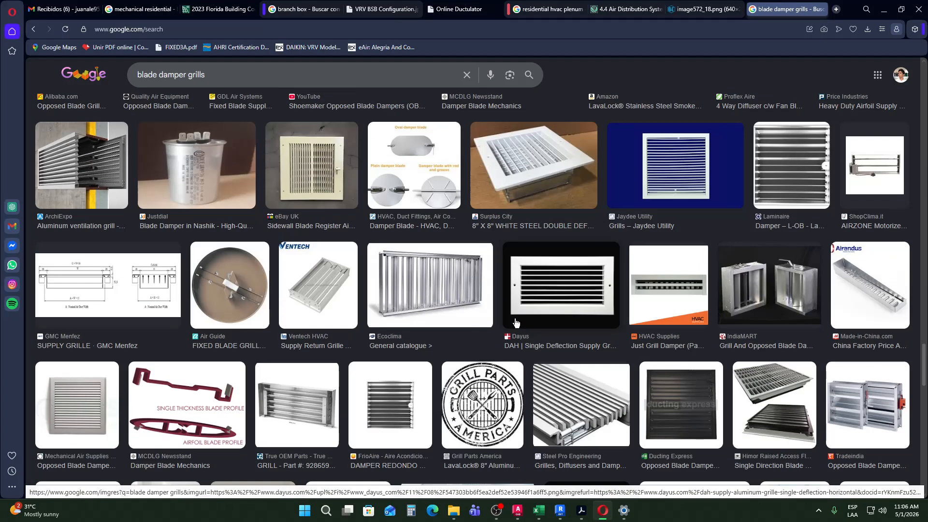
scroll(515, 322, down, 6)
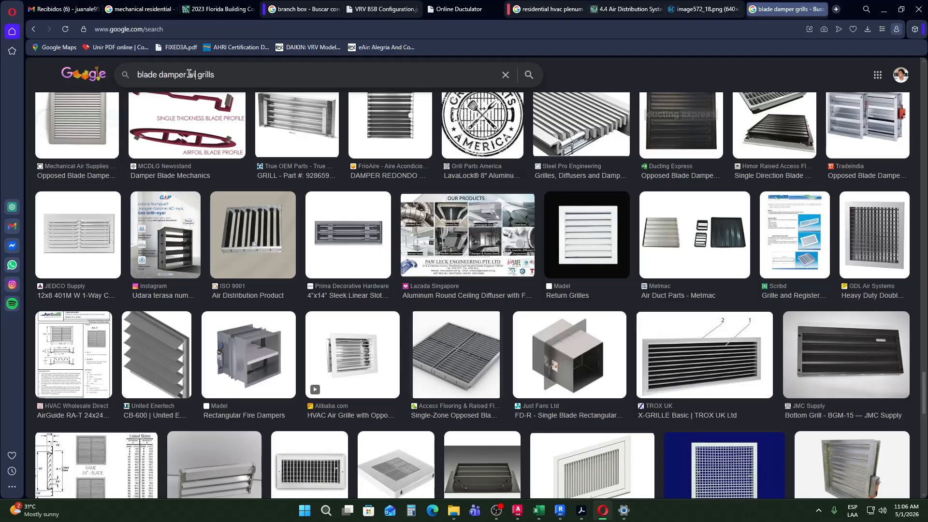
Step: Search the images for "blade damper with box grills" and browse the results
key(Return)
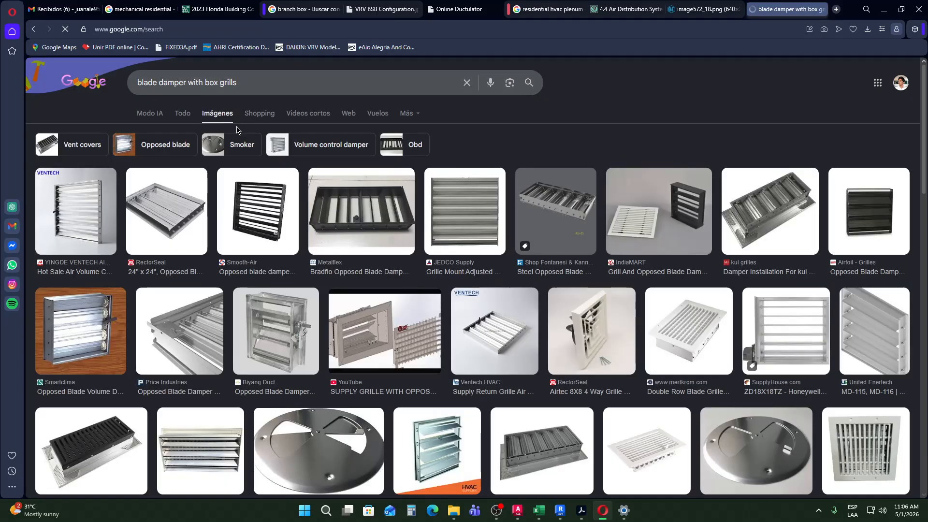
scroll(182, 209, down, 6)
scroll(181, 209, down, 9)
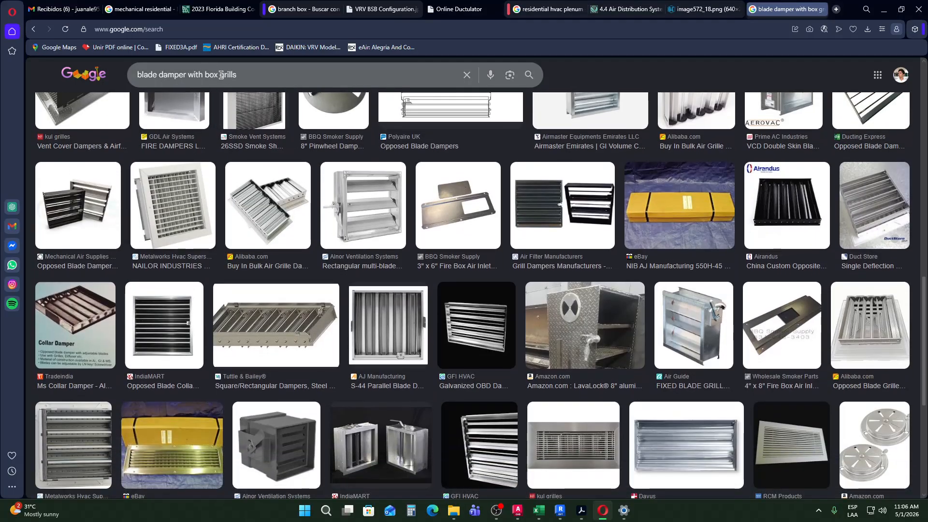
Step: Refine the image search to "blade damper with box linear grills"
click(222, 75)
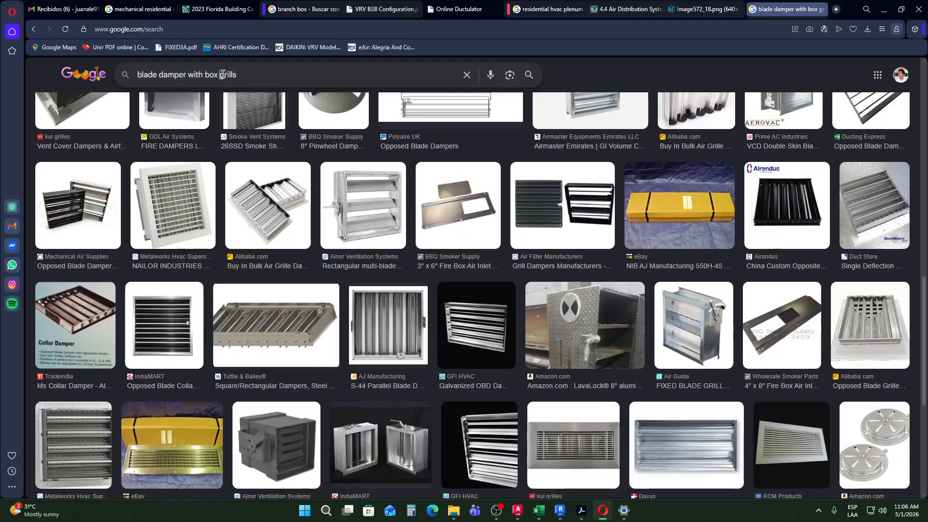
key(BackSpace)
key(BackSpace)
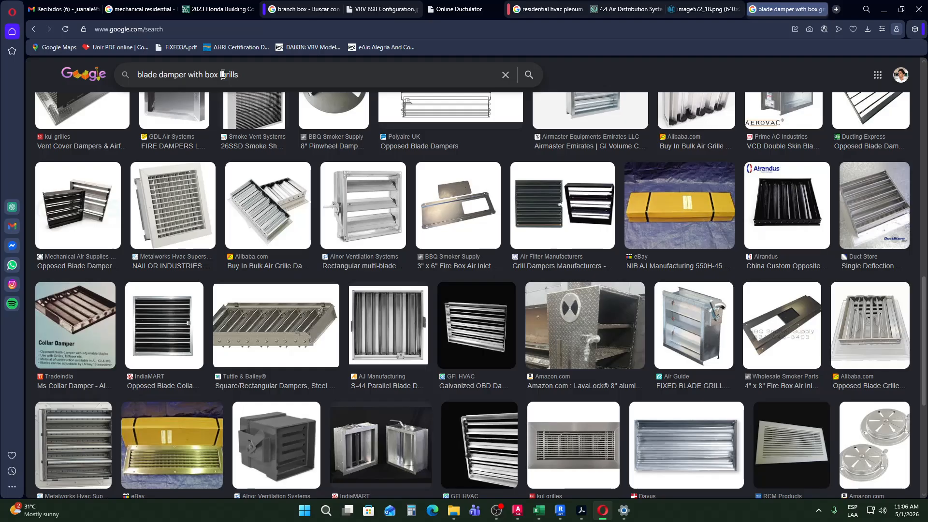
key(Return)
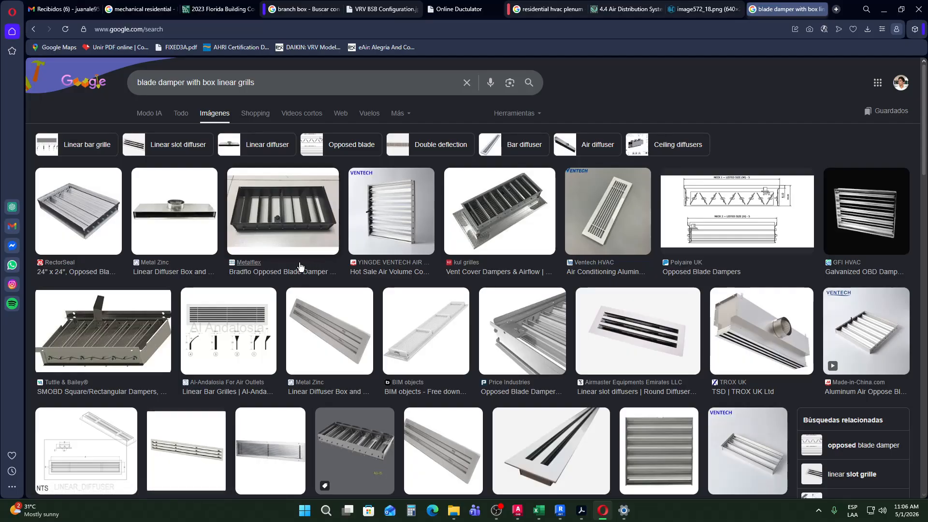
Step: Preview the Metal Zinc linear diffuser box and the BUILDMART 12" plenum box, and browse their related plenum box images
click(209, 216)
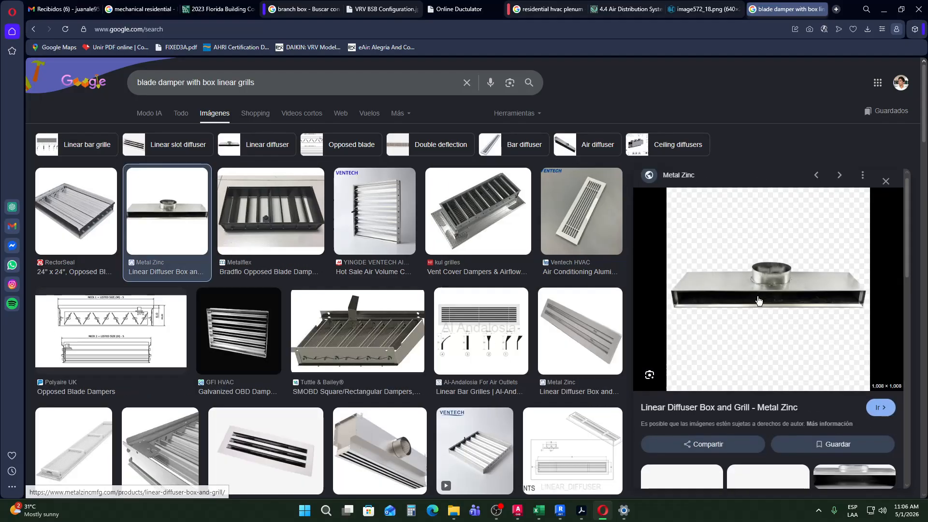
scroll(755, 309, down, 3)
click(772, 361)
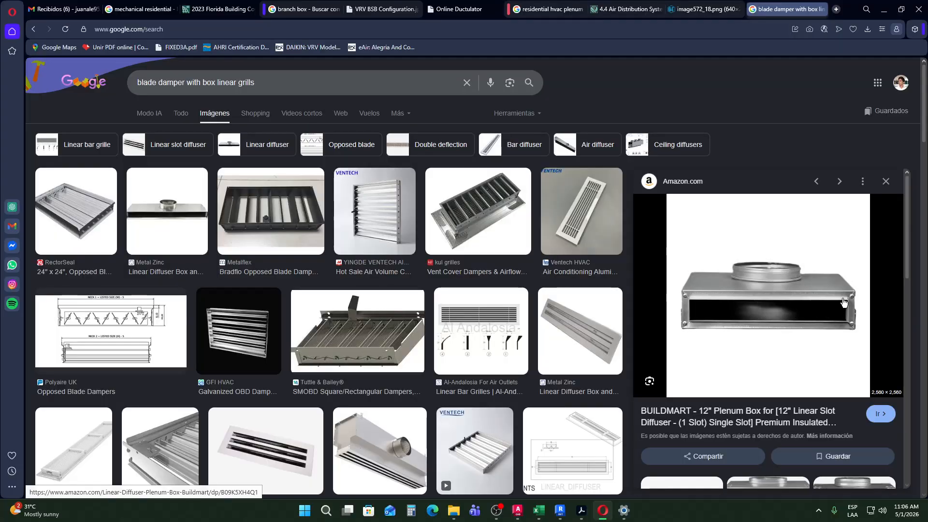
scroll(687, 303, down, 4)
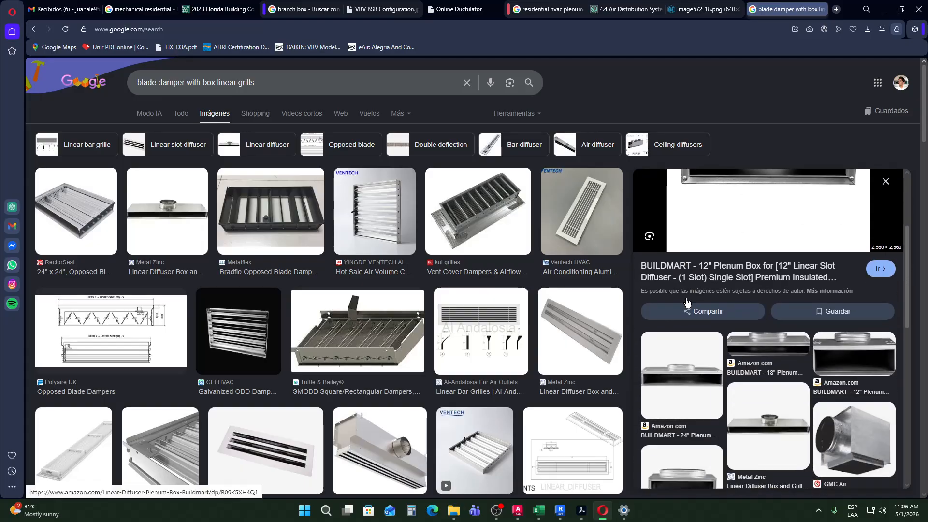
scroll(694, 313, up, 4)
scroll(694, 310, up, 1)
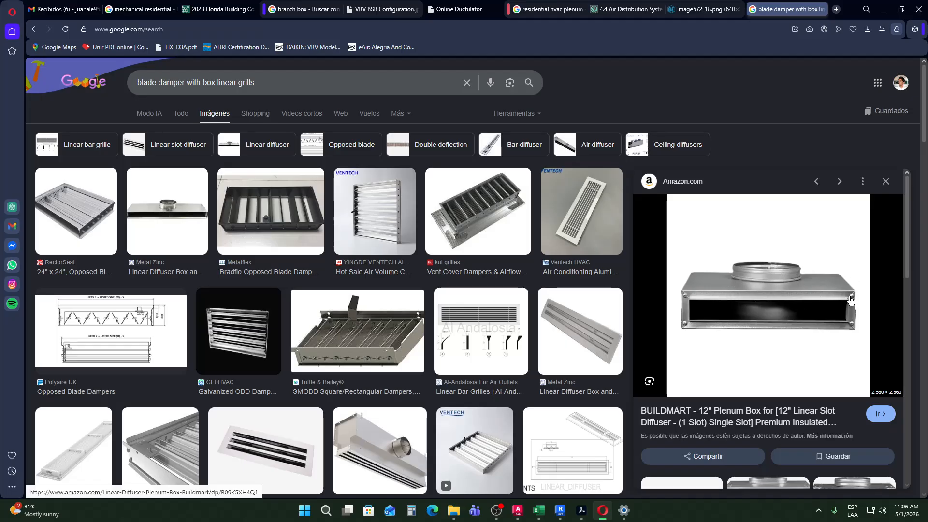
scroll(809, 307, down, 5)
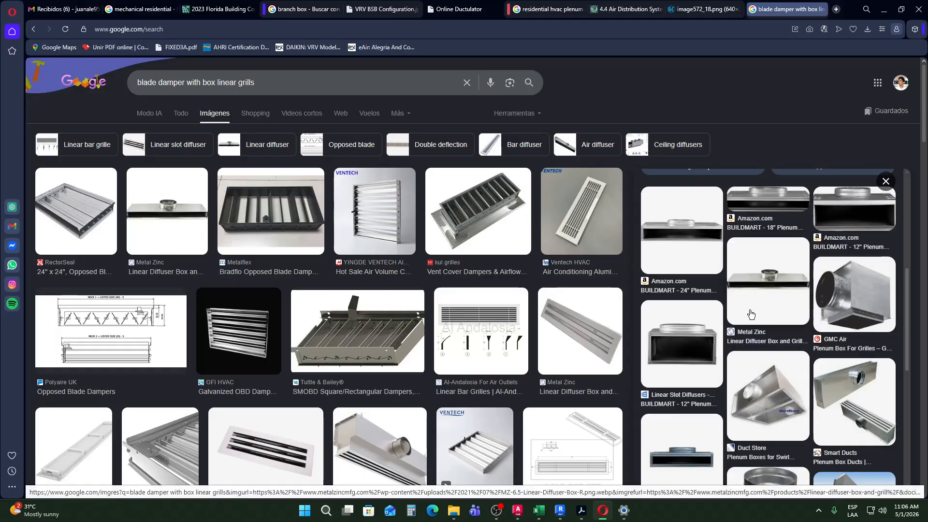
scroll(773, 343, down, 3)
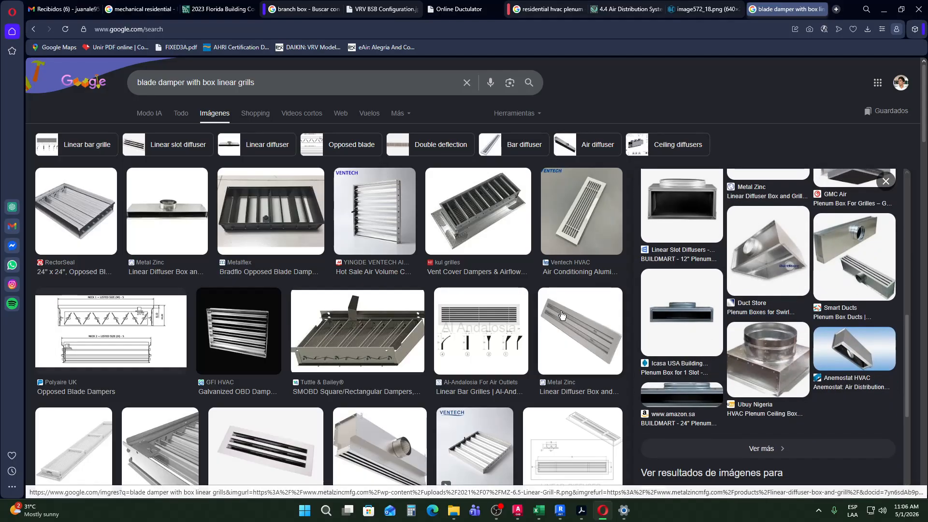
Step: Preview the Polyaire opposed blade damper drawing and look through the related technical drawings and remaining image results
click(149, 324)
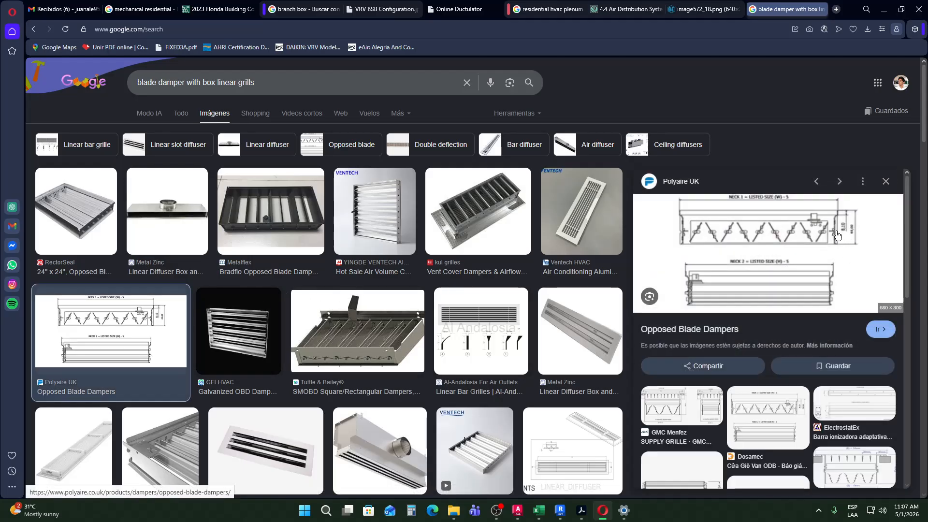
scroll(837, 238, down, 3)
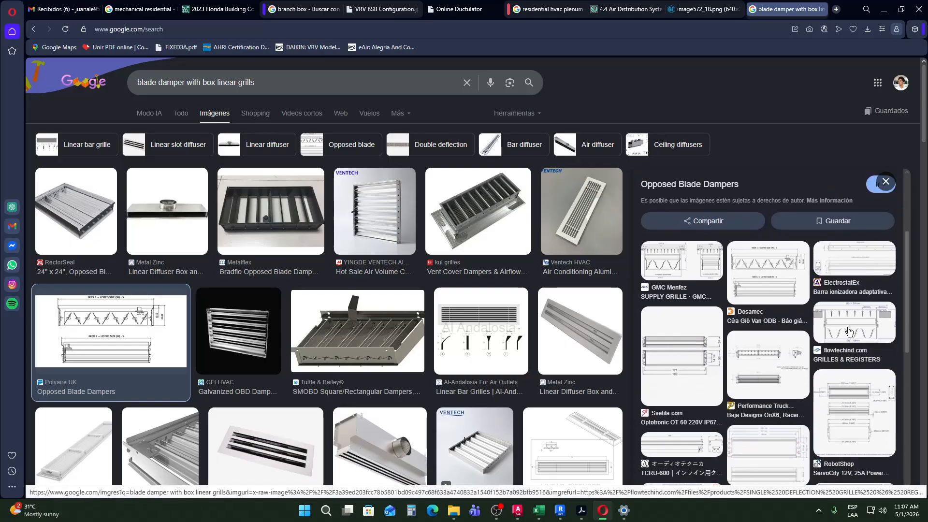
click(718, 370)
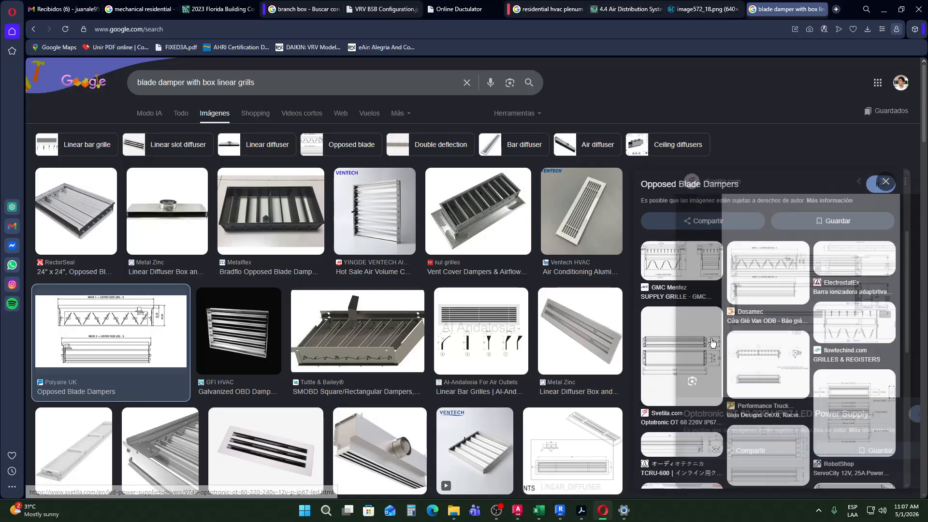
scroll(841, 292, down, 5)
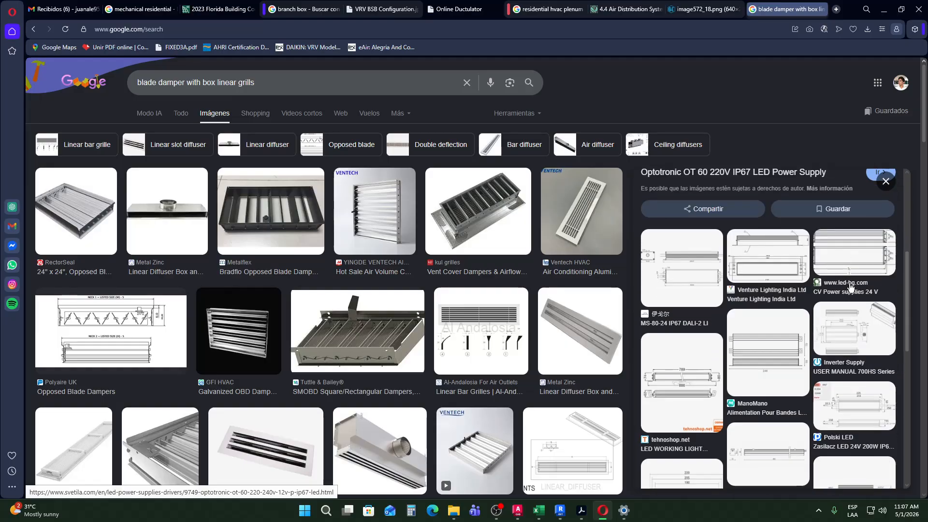
scroll(92, 215, down, 5)
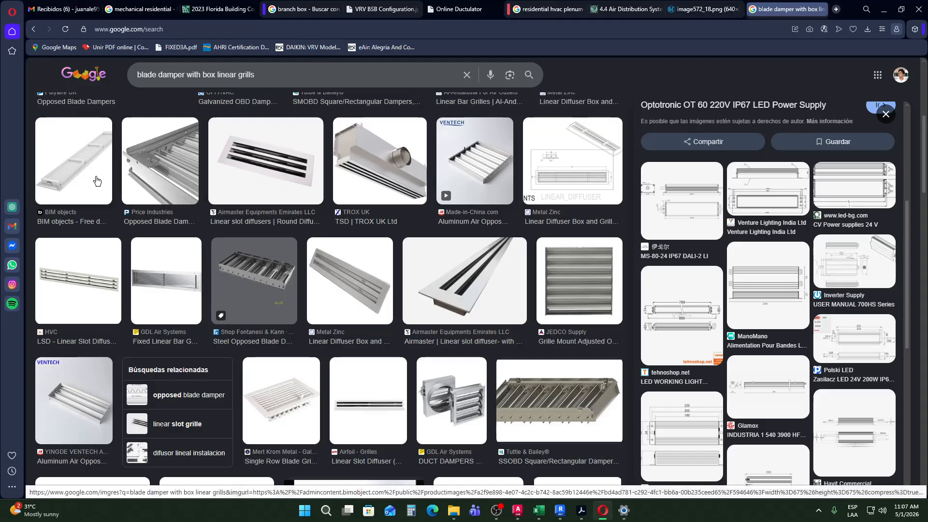
Step: Open the BIM objects image of the linear bar grille with damper in its own tab and inspect its construction up close
click(74, 161)
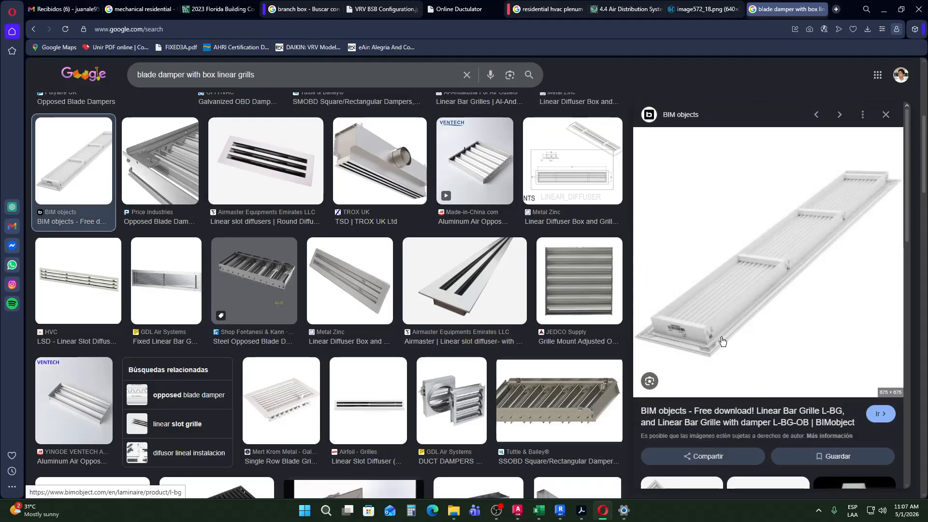
right_click(712, 340)
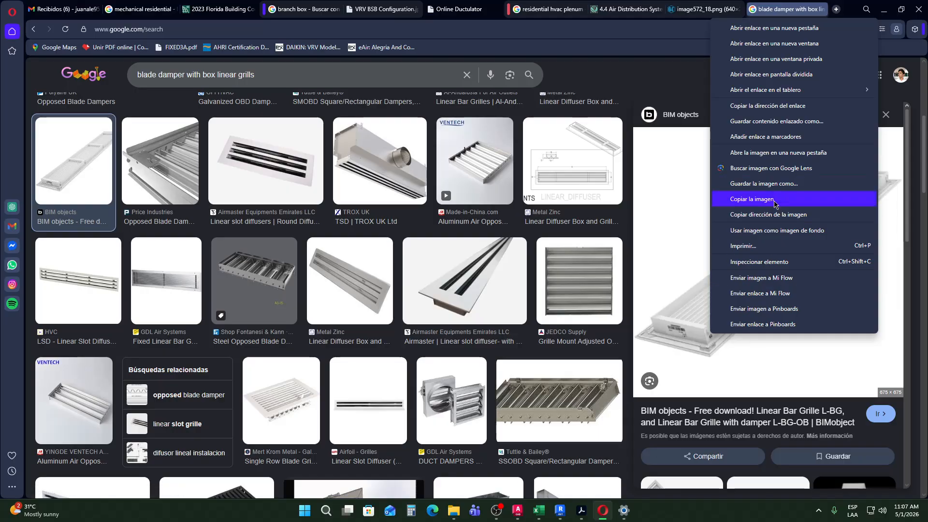
click(789, 153)
key(ctrl+Tab)
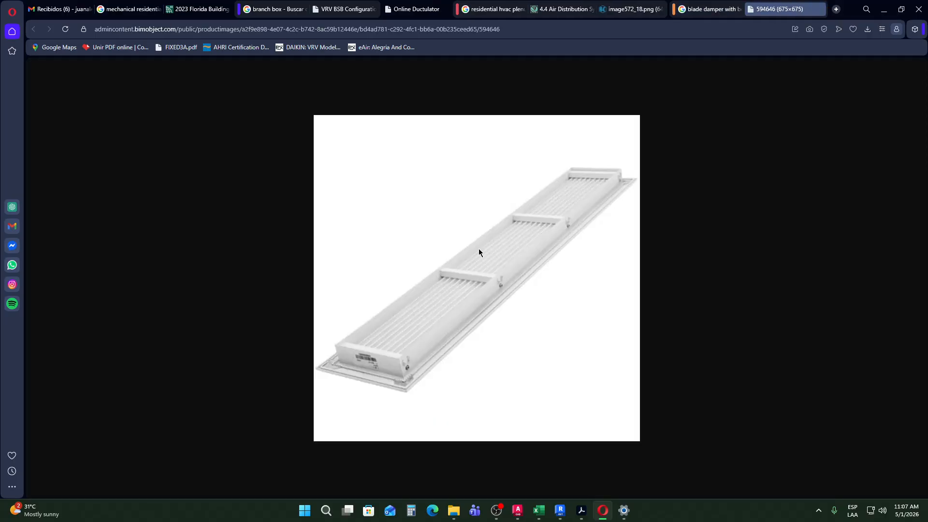
ctrl+scroll(413, 399, up, 4)
ctrl+scroll(413, 400, up, 1)
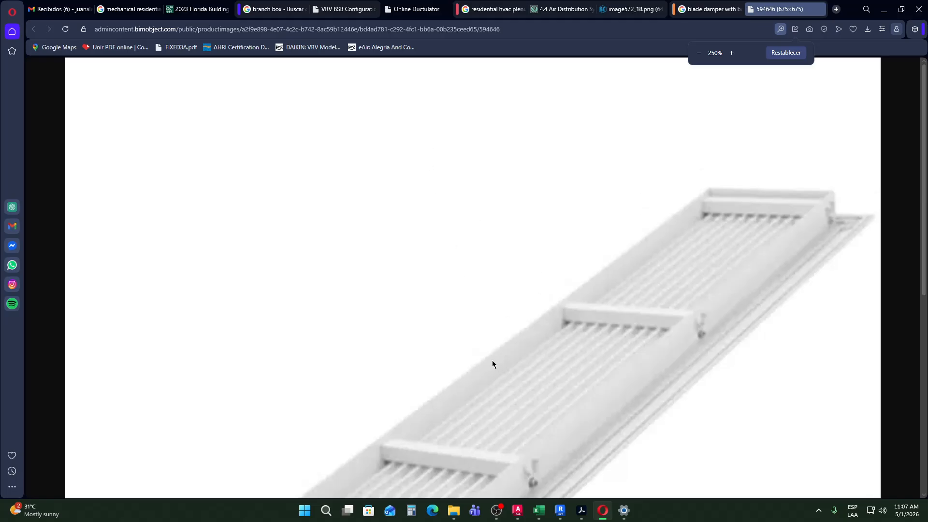
ctrl+scroll(379, 396, up, 1)
scroll(378, 395, down, 2)
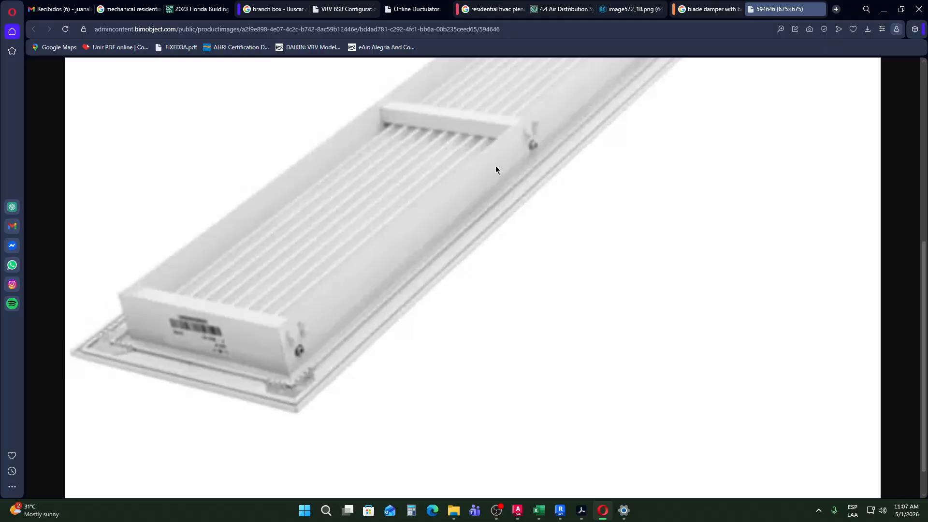
scroll(374, 235, up, 3)
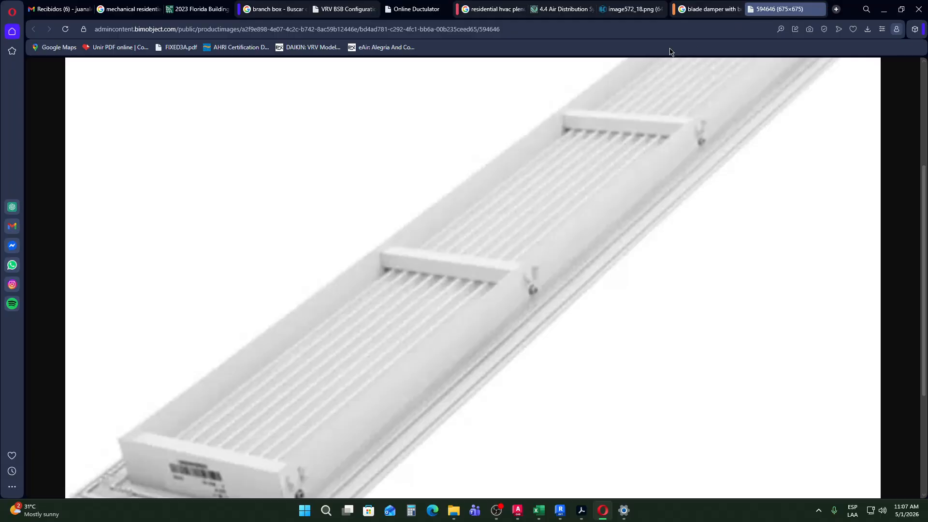
Step: Close the grille image and search tabs, switch back to Revit and show the M-1 mechanical first floor sheet
click(821, 10)
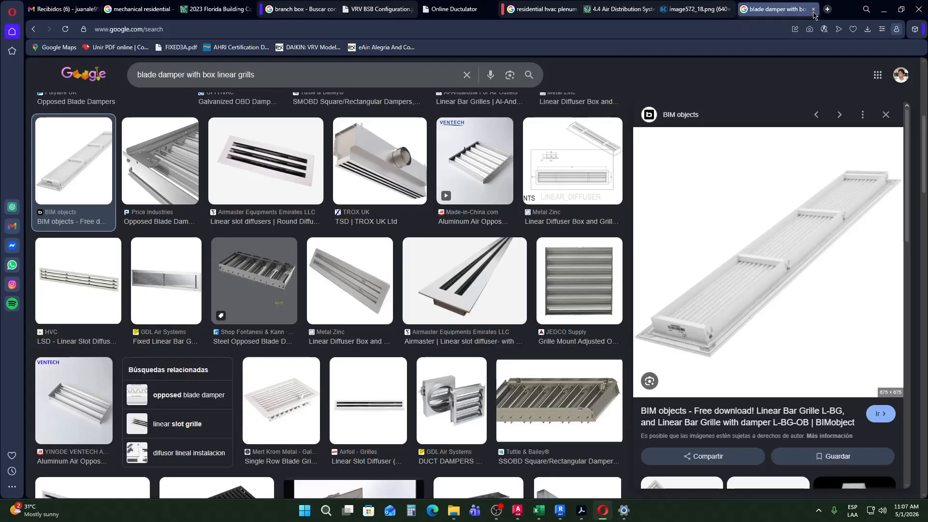
click(813, 10)
click(885, 8)
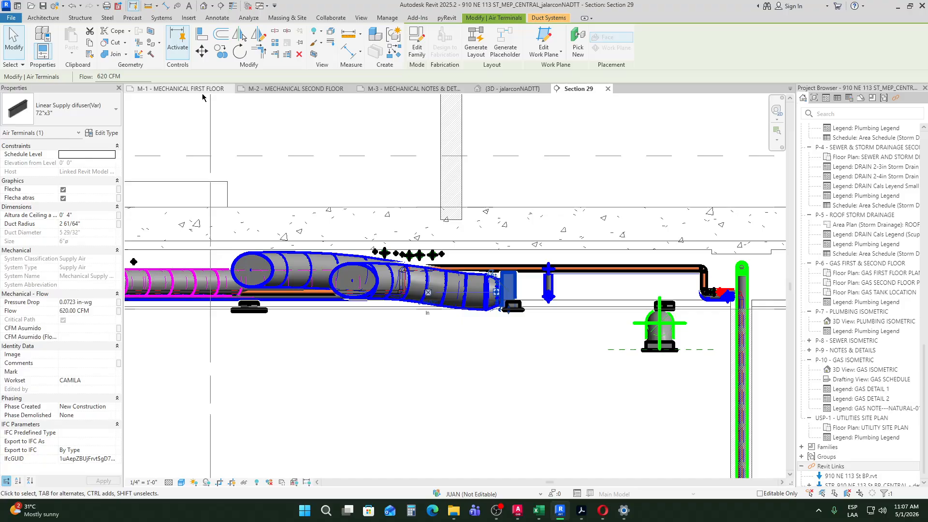
click(181, 89)
Step: Examine the 72"x3" kitchen linear diffuser and the 74"x3" wall-mounted supply grille by the main living room, with their flex duct connections
scroll(556, 357, down, 2)
scroll(474, 338, up, 3)
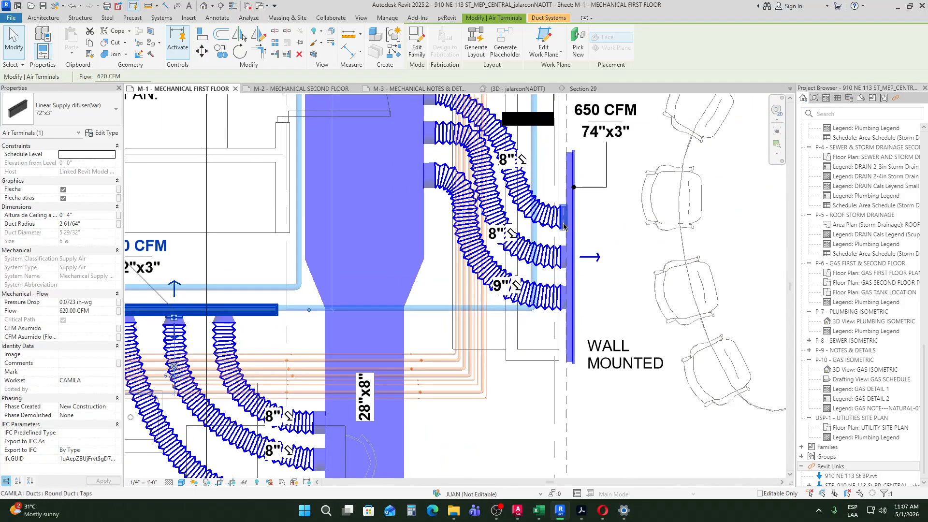
scroll(396, 319, down, 3)
scroll(318, 302, up, 2)
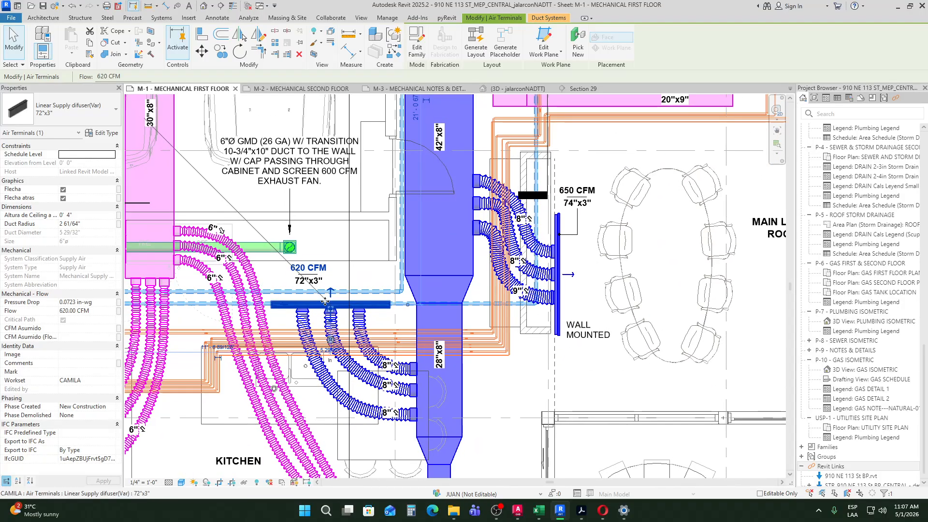
scroll(317, 302, up, 3)
key(Escape)
click(360, 306)
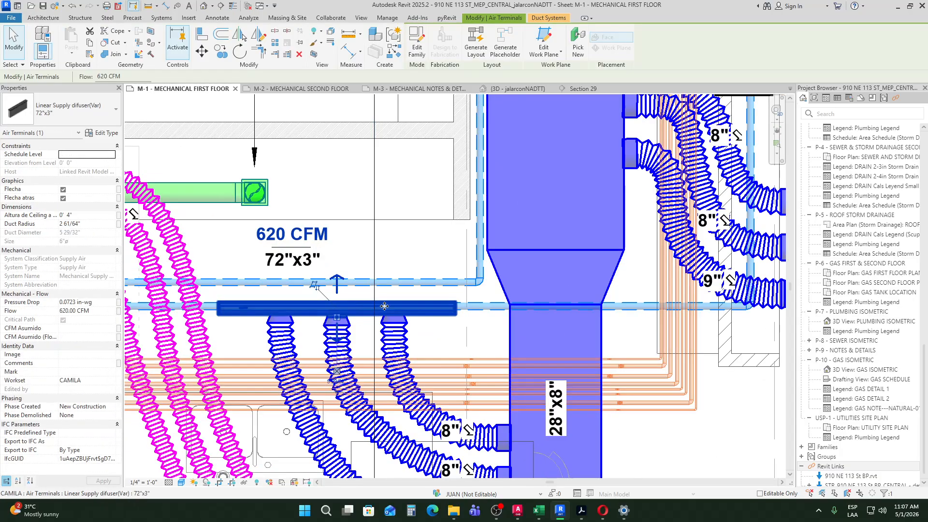
scroll(360, 306, down, 3)
scroll(365, 232, up, 3)
click(367, 232)
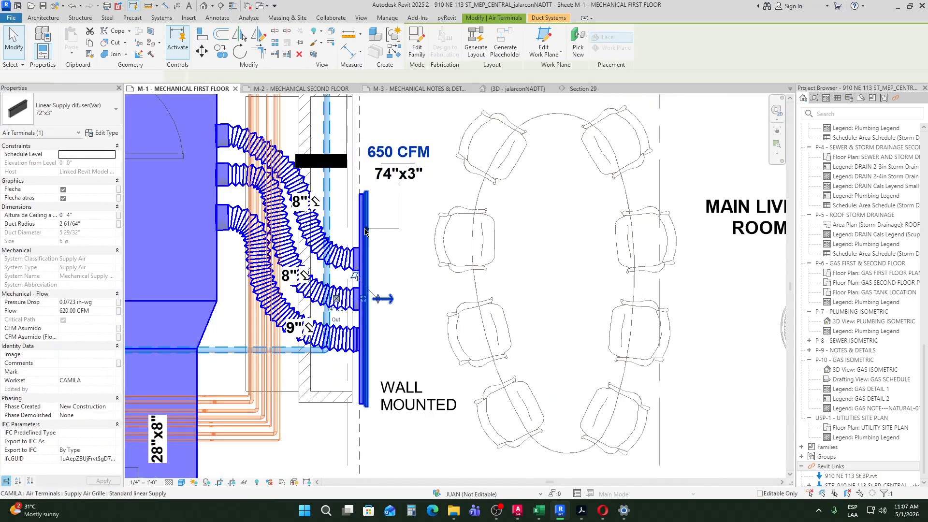
scroll(476, 244, down, 3)
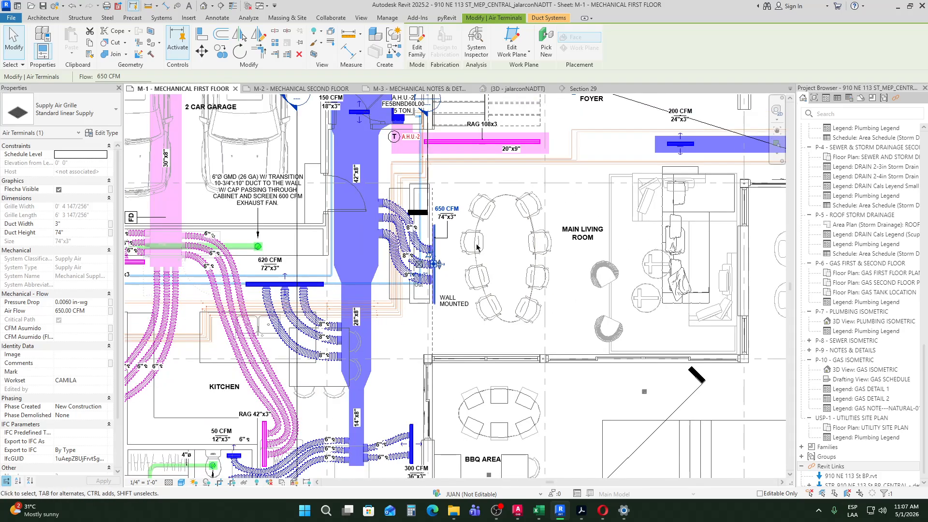
scroll(427, 275, down, 4)
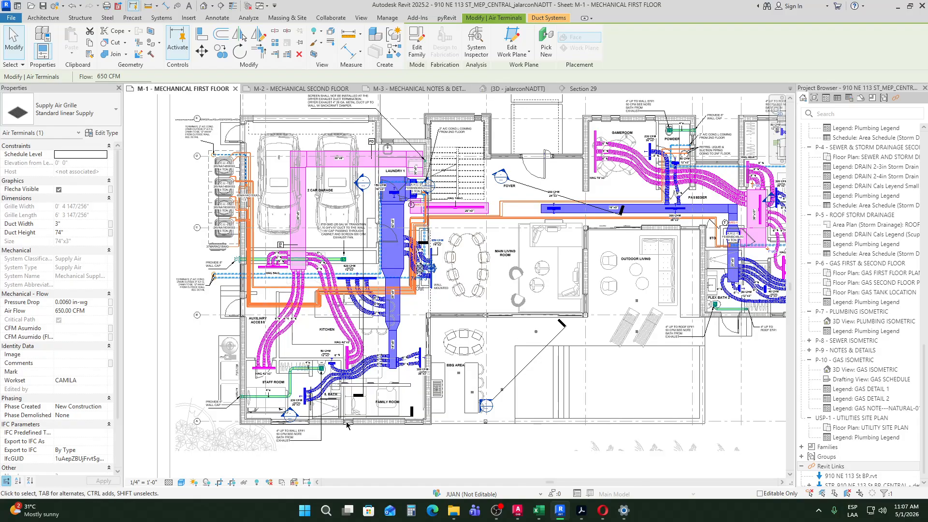
Step: Open Section 17, the building section through the wall-mounted supply grille by the main living room
click(460, 268)
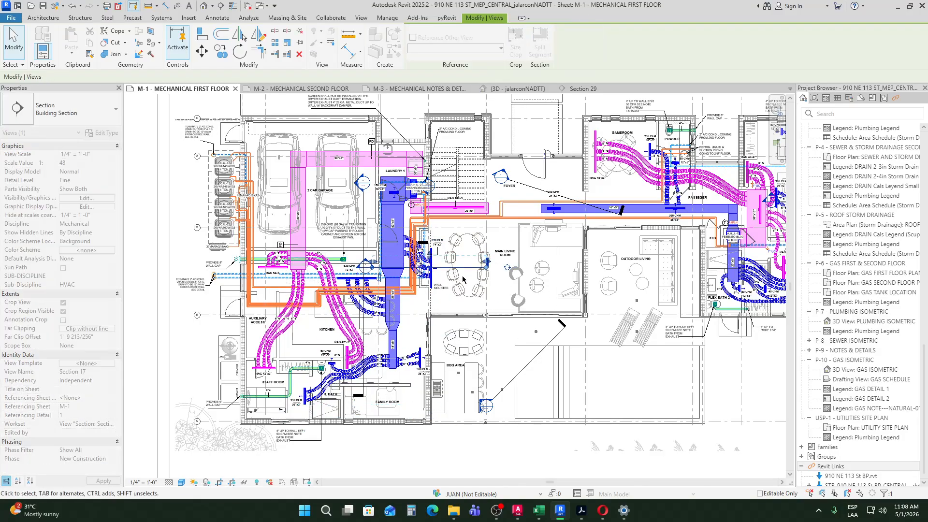
scroll(402, 259, up, 3)
key(Escape)
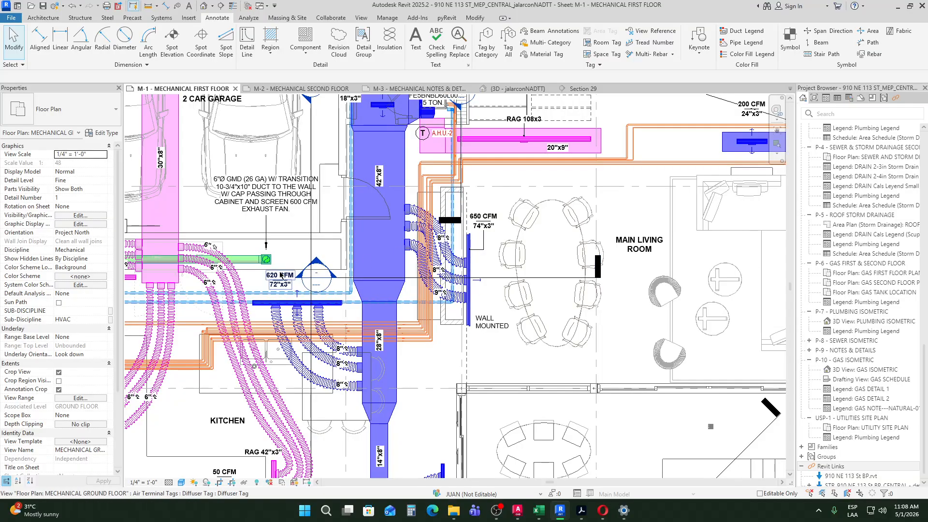
double_click(376, 278)
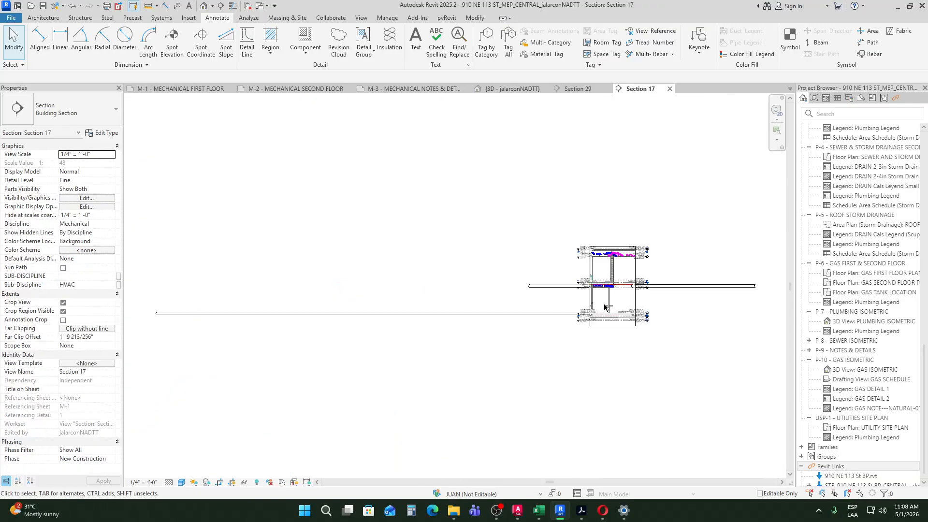
Step: Examine the wall-mounted supply grille, its flex duct and the vertical clearance dimension beside it in the section
scroll(605, 307, up, 10)
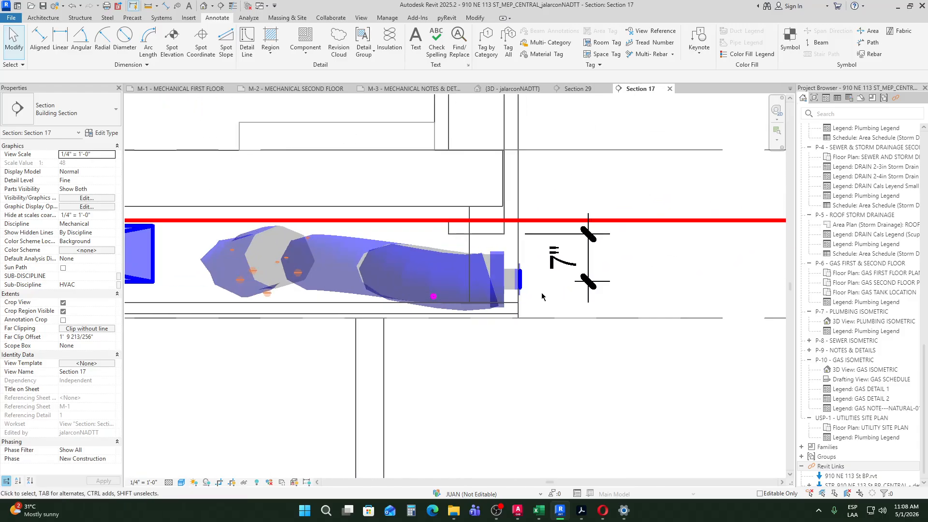
scroll(546, 296, down, 5)
scroll(559, 293, up, 5)
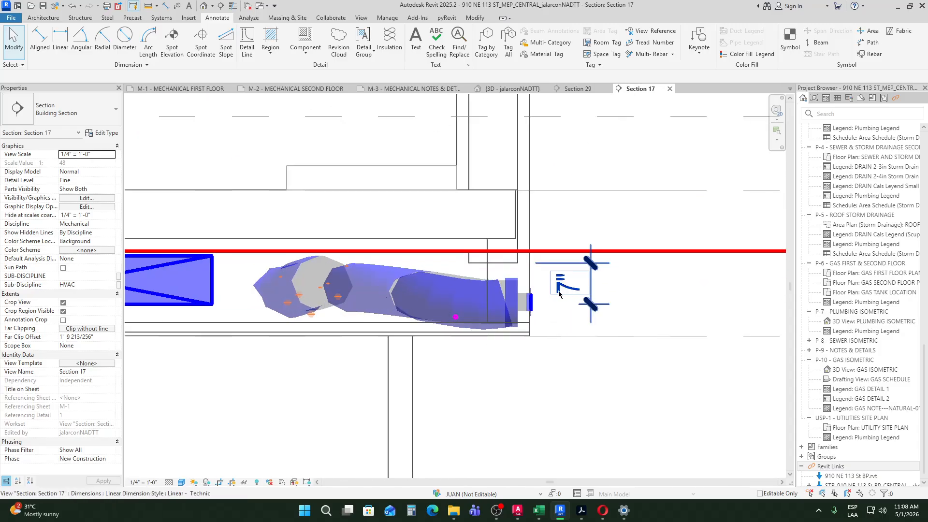
scroll(435, 319, down, 4)
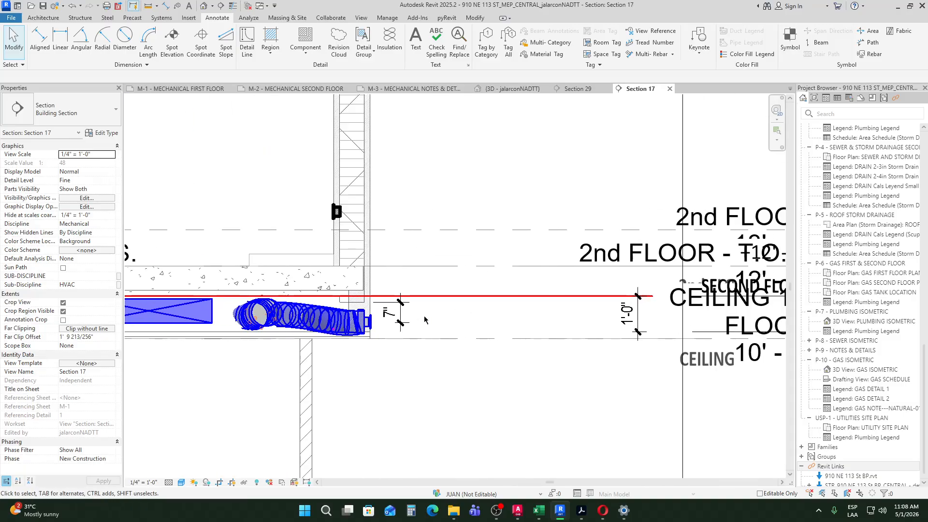
scroll(425, 319, down, 4)
scroll(395, 327, up, 5)
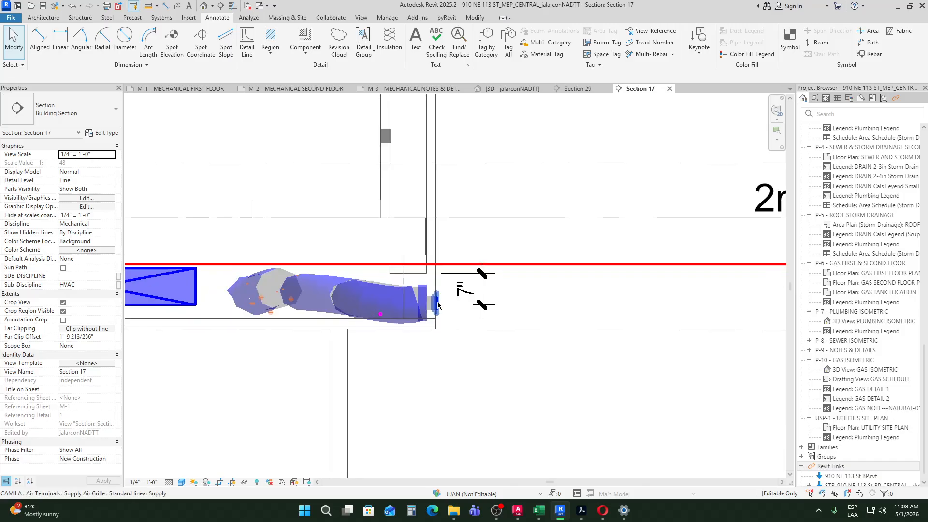
Step: Return to the M-1 mechanical first floor sheet and select the 18"x3" linear supply diffuser beside A.H.U.-2 to inspect it
scroll(439, 302, up, 2)
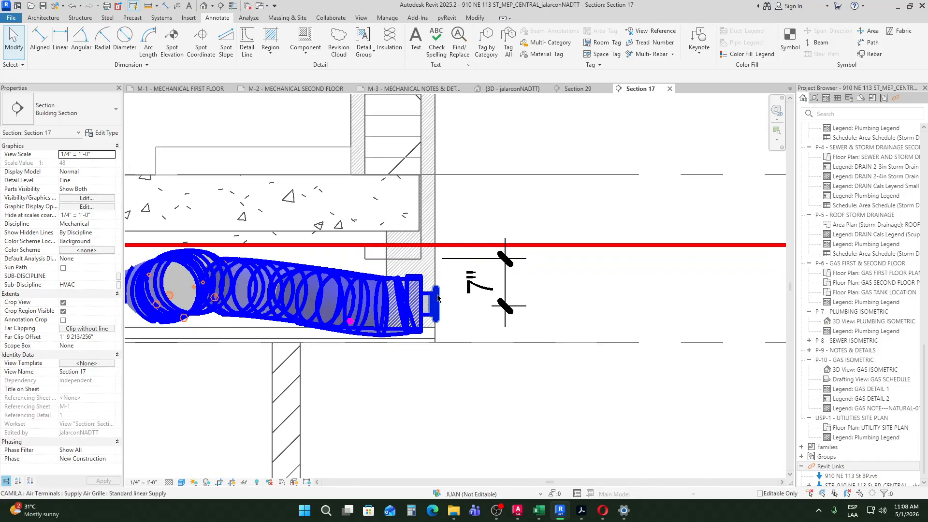
click(179, 88)
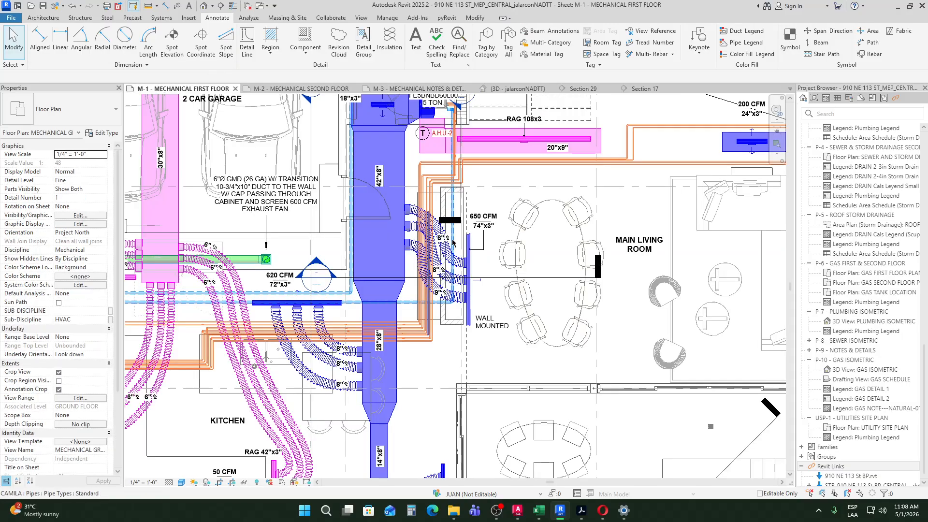
scroll(467, 254, up, 2)
scroll(467, 253, down, 2)
middle_drag(466, 254, 532, 277)
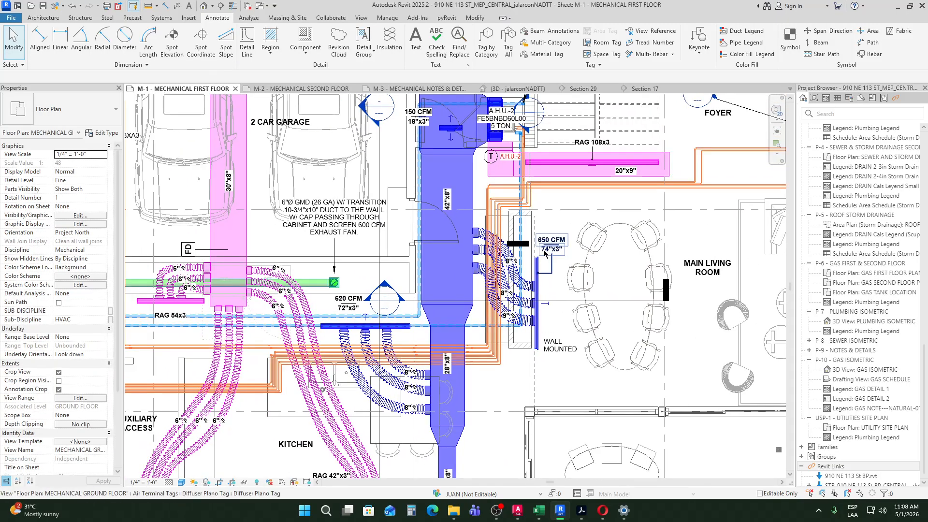
middle_drag(462, 131, 495, 269)
scroll(495, 270, up, 3)
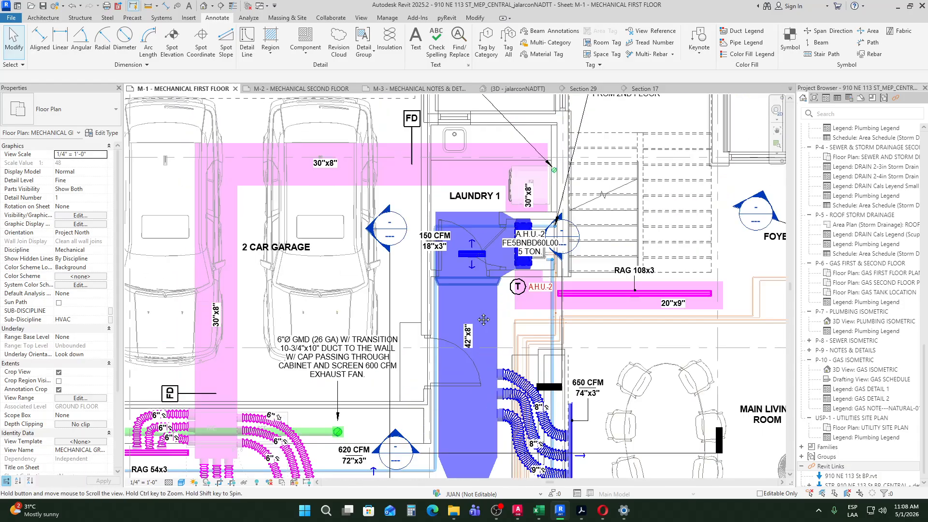
click(493, 264)
scroll(459, 264, up, 4)
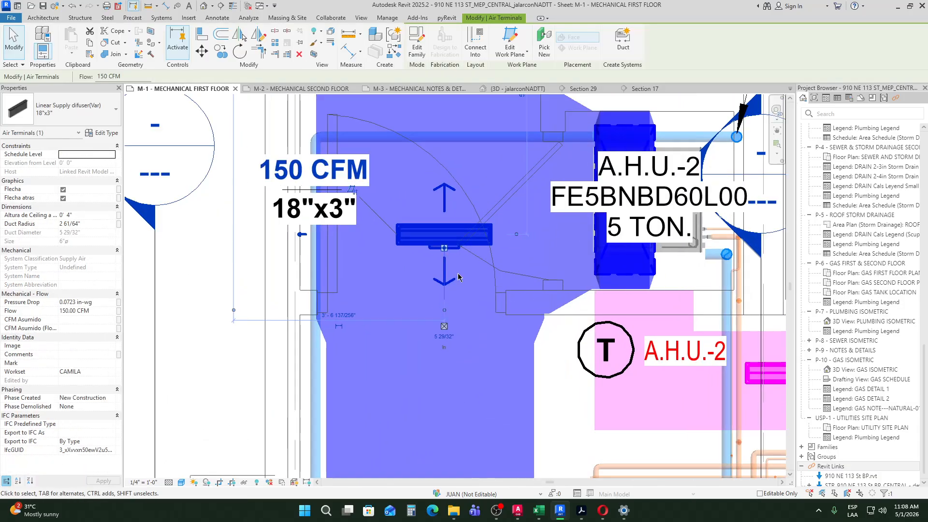
scroll(440, 273, down, 6)
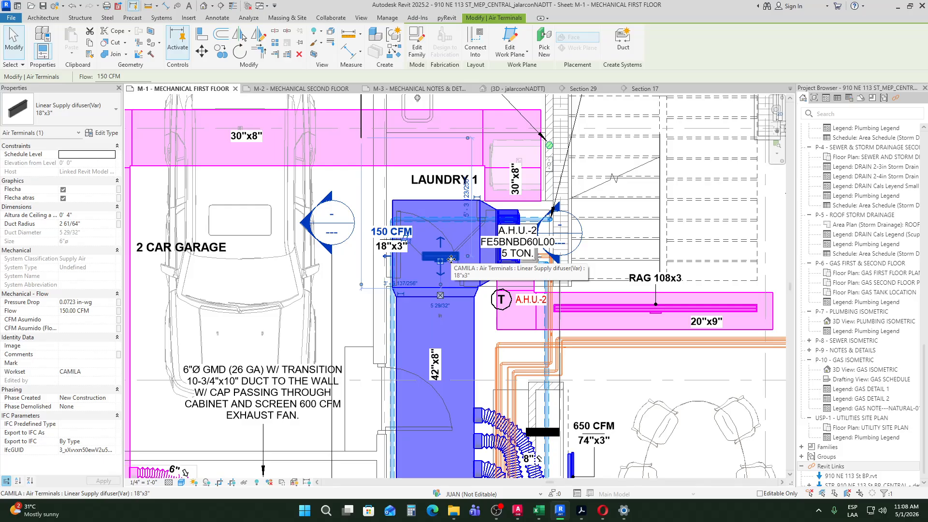
scroll(451, 259, down, 5)
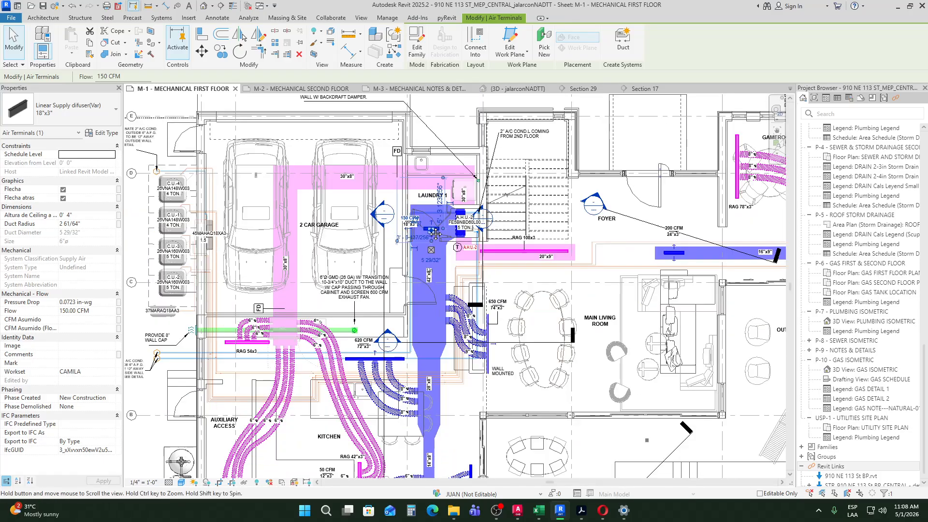
Step: Examine the 8" and 9" flex ducts feeding the 74"x3" wall-mounted supply grille by the main living room, clearing the diffuser selection
scroll(450, 343, up, 3)
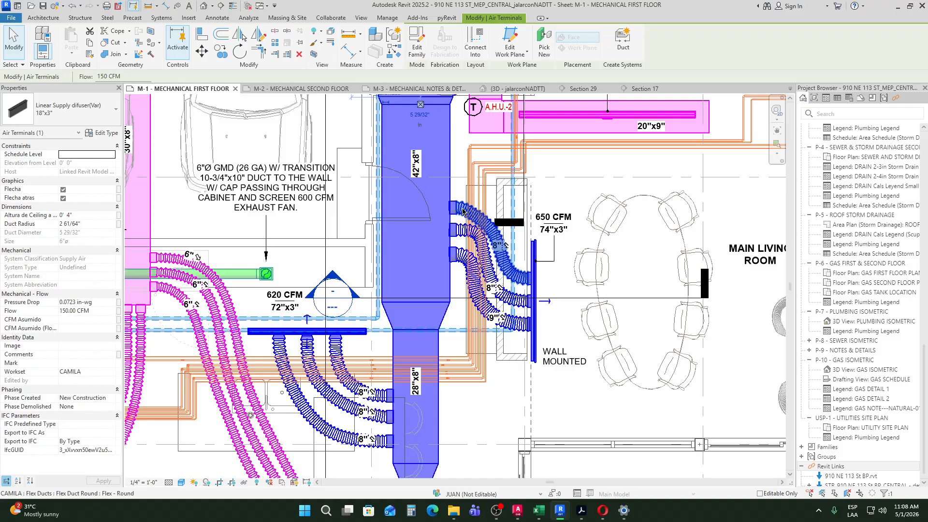
scroll(372, 280, down, 5)
scroll(295, 264, up, 2)
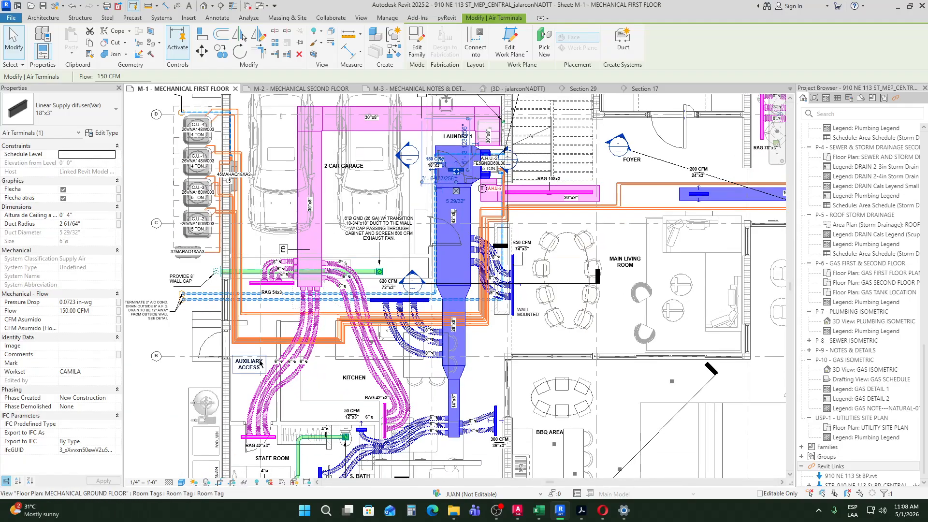
scroll(295, 263, up, 1)
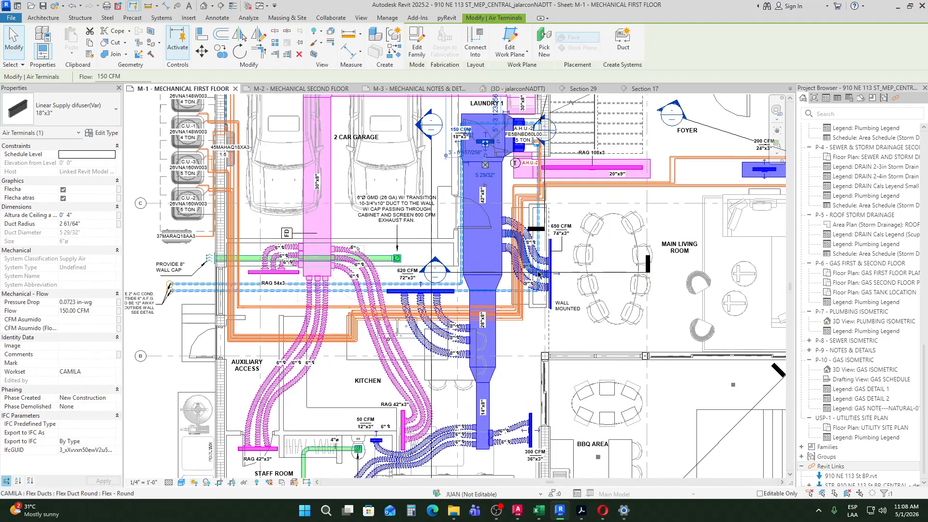
scroll(527, 293, up, 2)
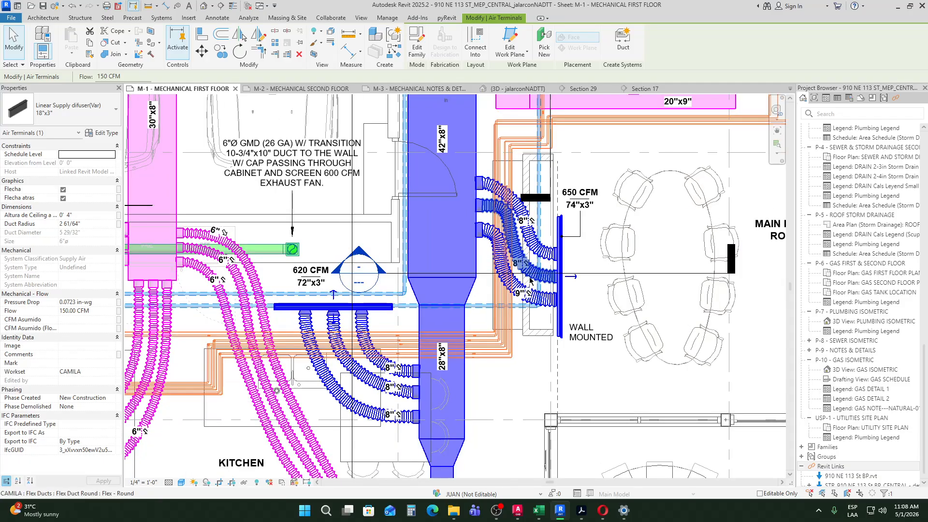
scroll(527, 290, up, 2)
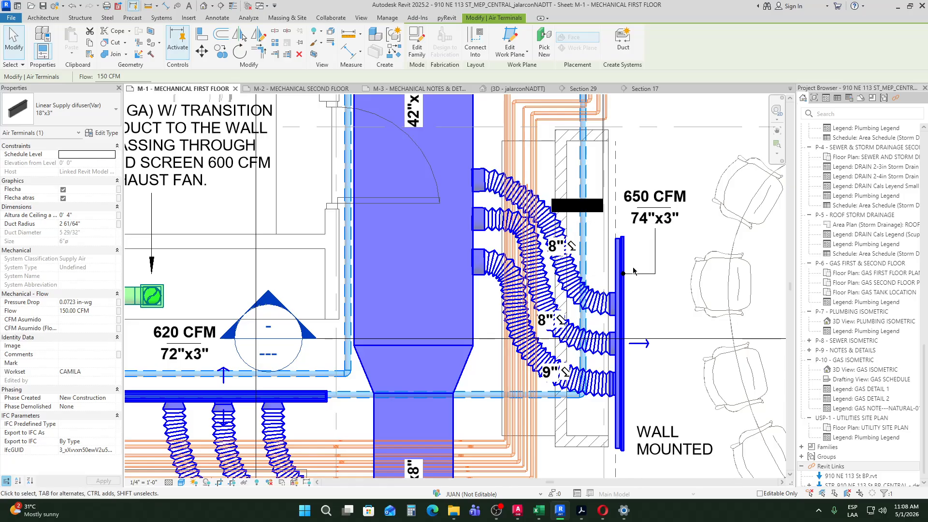
scroll(404, 203, down, 2)
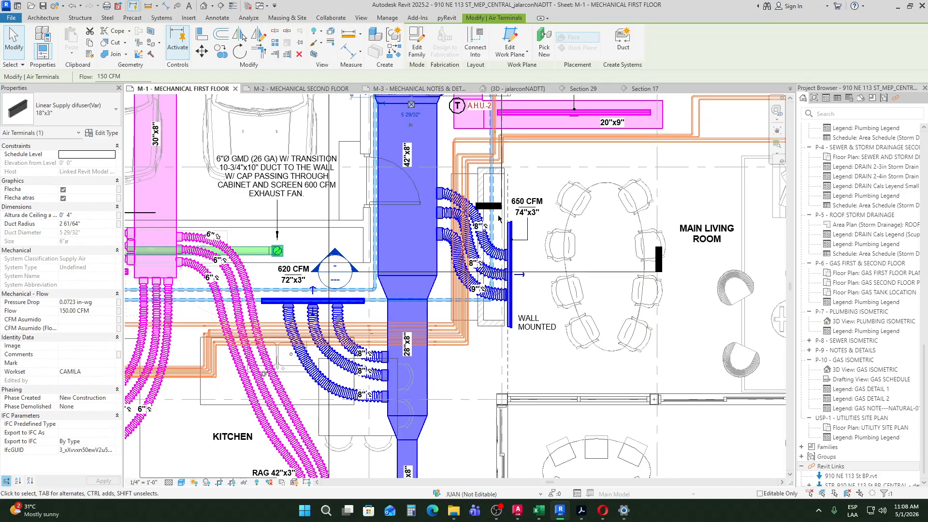
scroll(502, 240, up, 2)
scroll(544, 211, down, 2)
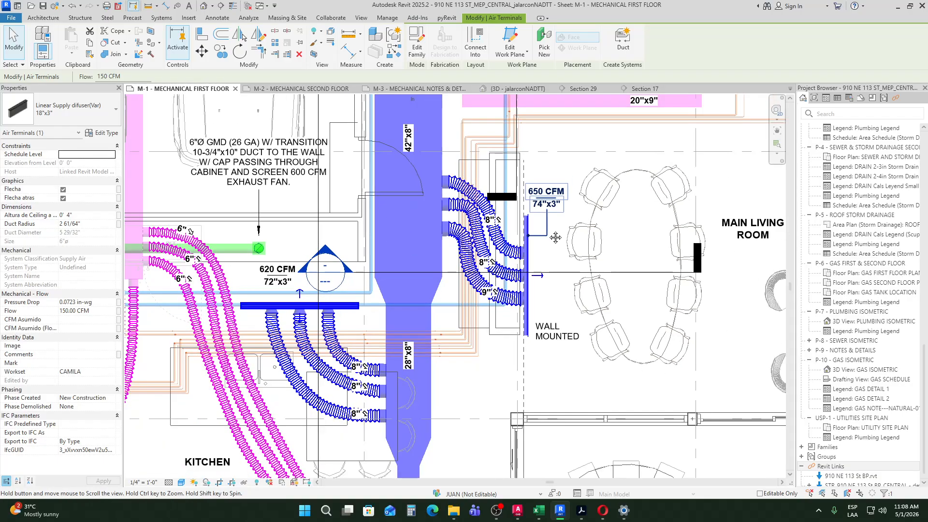
scroll(542, 236, up, 1)
key(Escape)
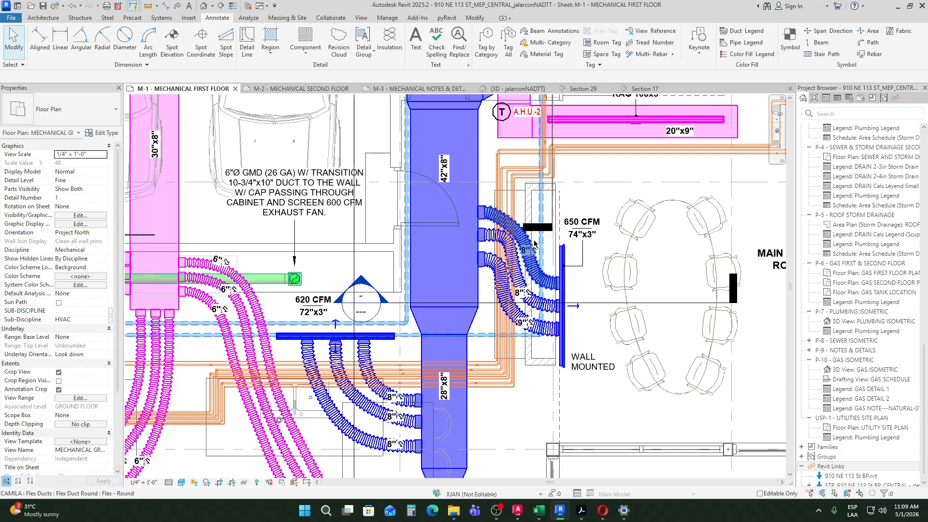
scroll(592, 225, up, 3)
scroll(592, 225, down, 2)
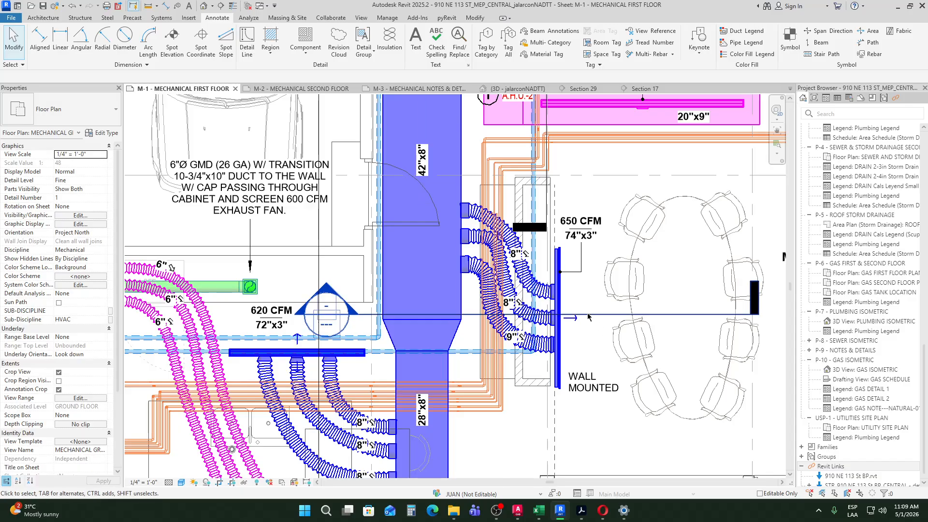
Step: Open Calculator beside the grille tag and divide its 650 CFM airflow by 140
click(412, 511)
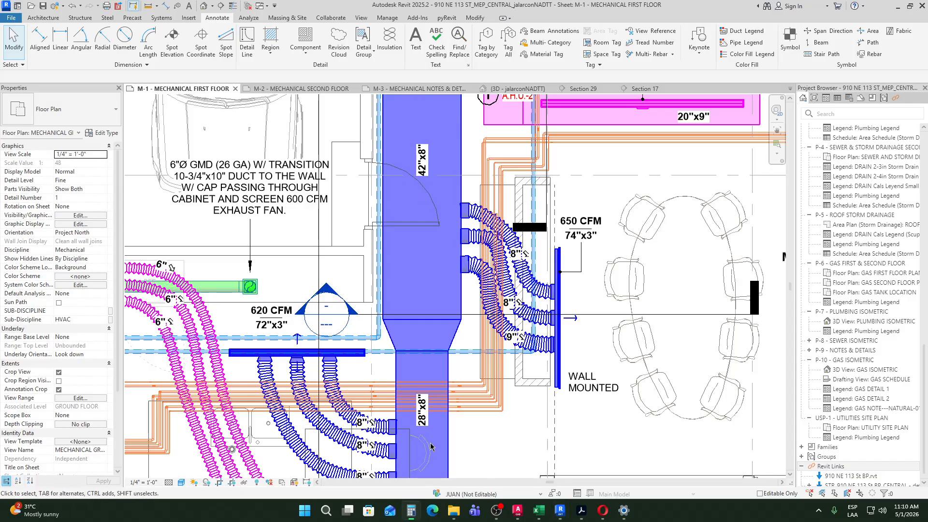
drag(676, 162, 170, 114)
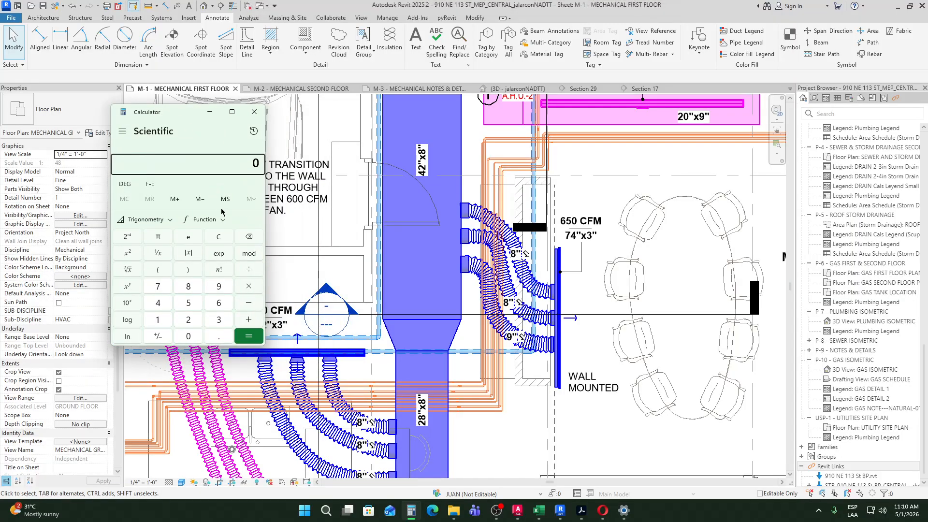
text(650)
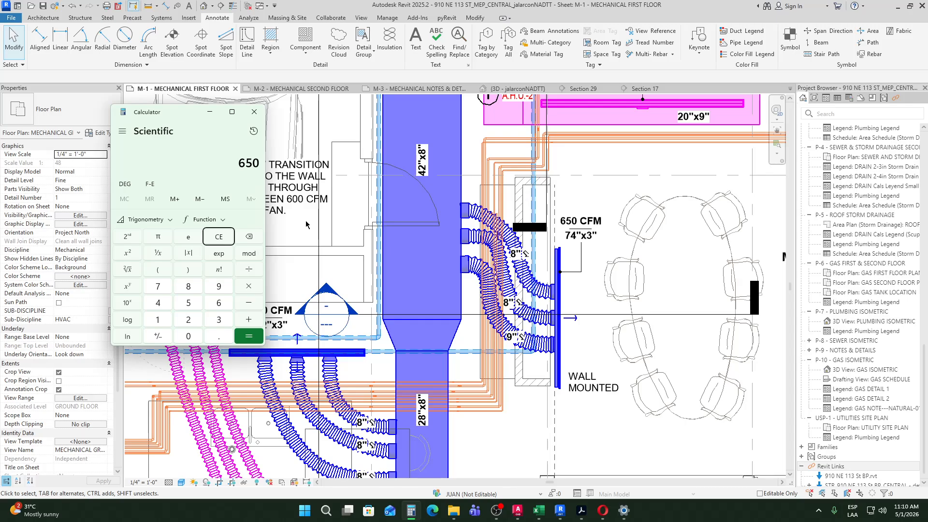
key(slash)
text(140)
key(Return)
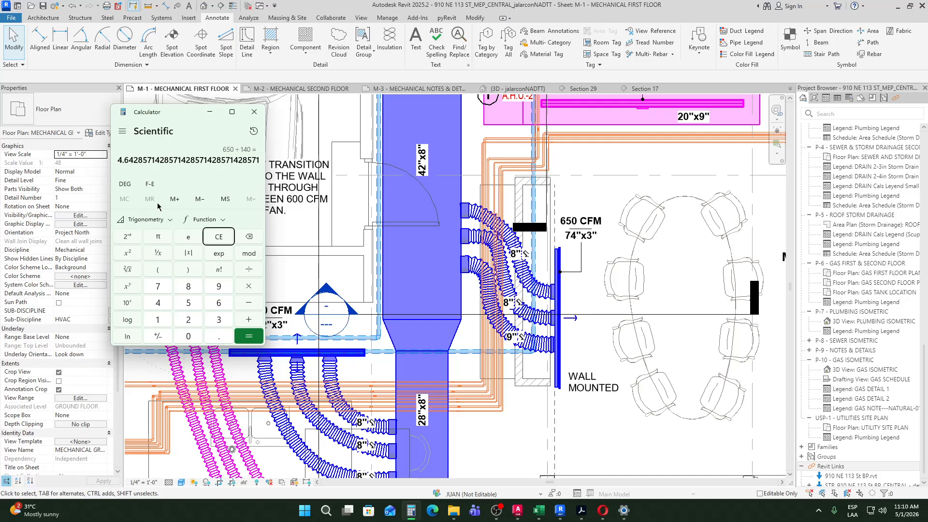
Step: Clear the calculation and divide the 650 CFM airflow by 240 instead
click(218, 236)
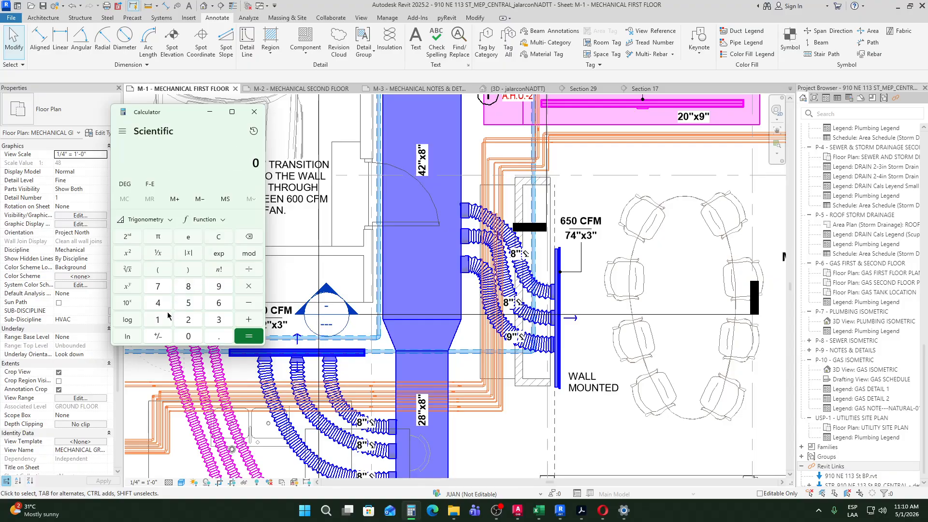
click(222, 304)
click(188, 303)
click(189, 336)
click(239, 272)
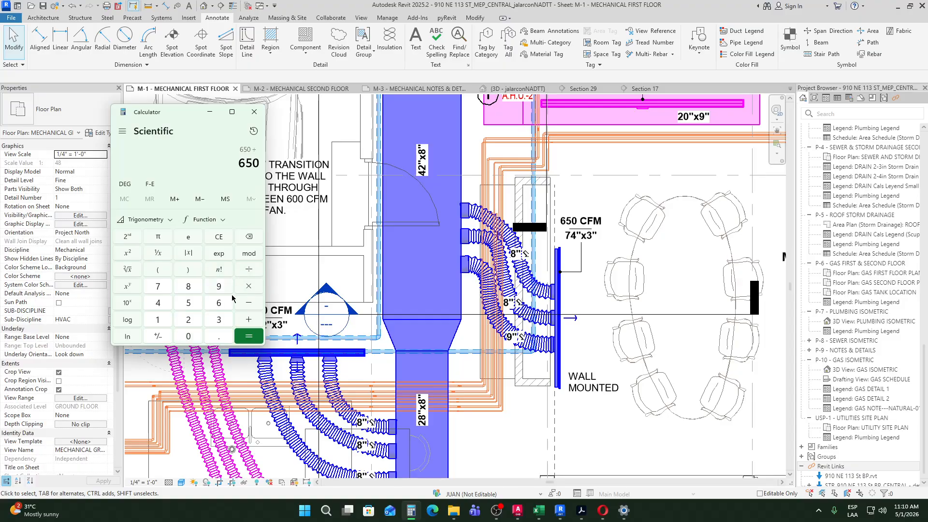
click(190, 321)
click(159, 304)
click(190, 336)
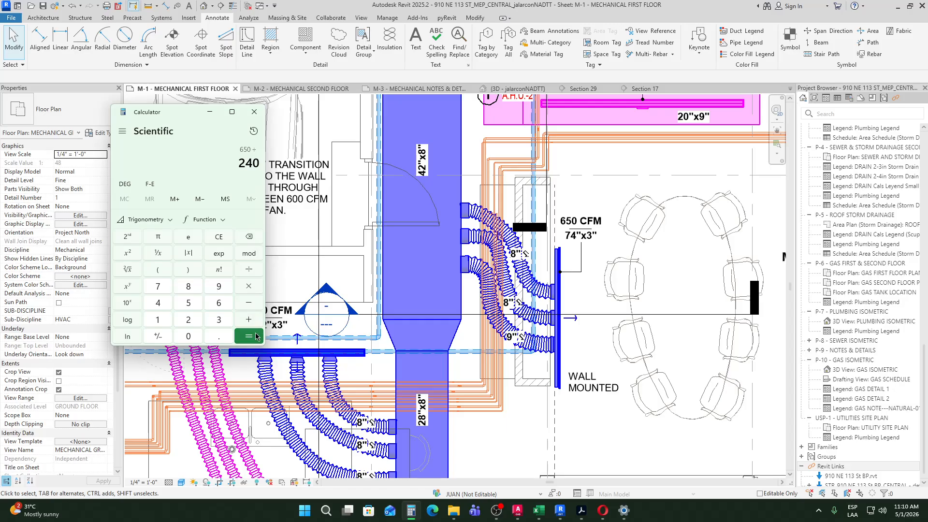
click(256, 336)
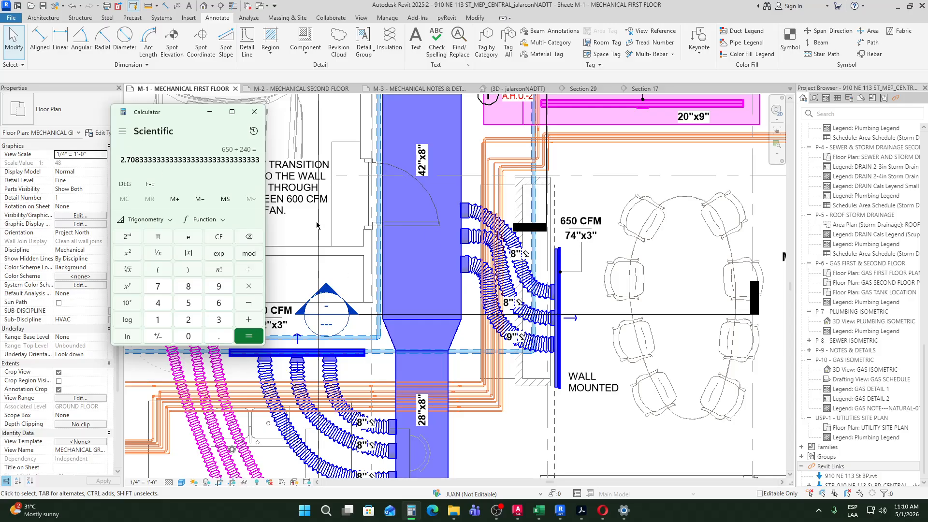
Step: Switch back to Revit and examine the 6" return flex ducts serving the RAG 54x3 and RAG 42"x3" grilles around the kitchen and auxiliary access
scroll(566, 262, down, 5)
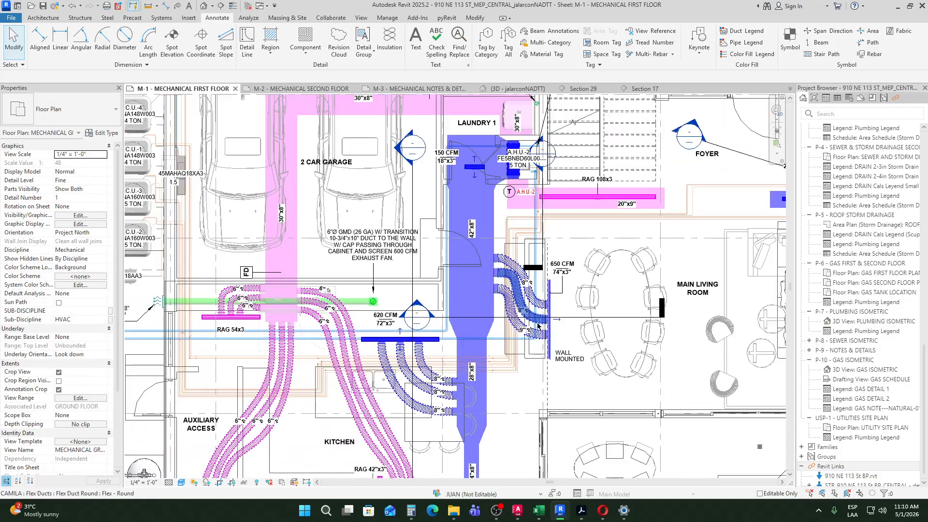
middle_drag(344, 428, 341, 422)
scroll(341, 422, up, 4)
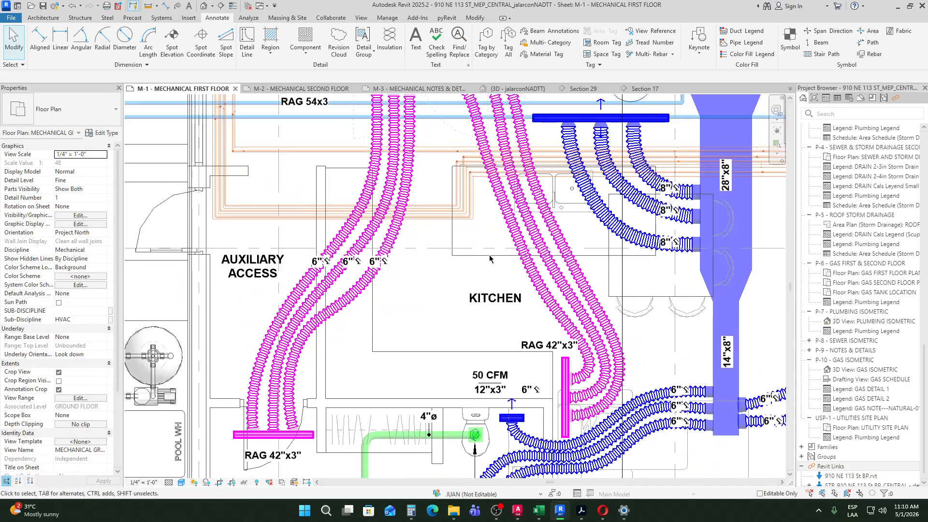
scroll(341, 274, down, 3)
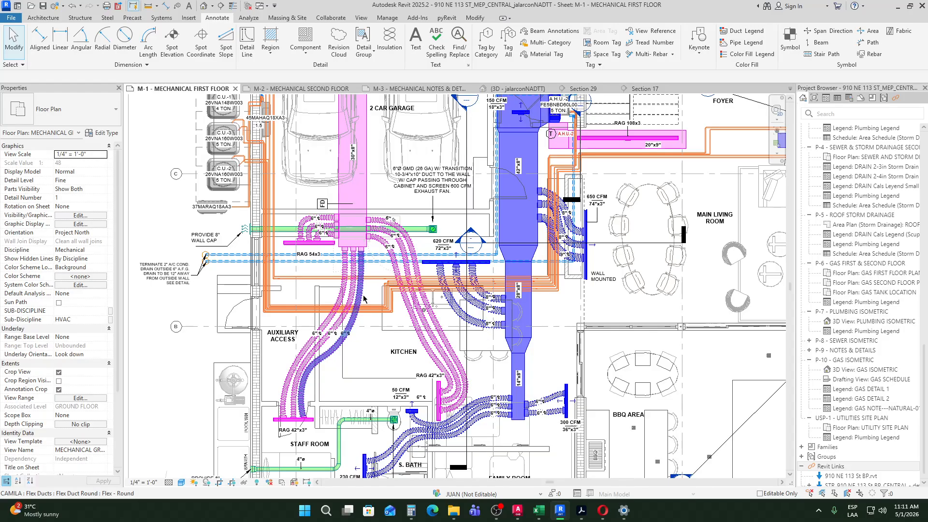
scroll(429, 334, up, 3)
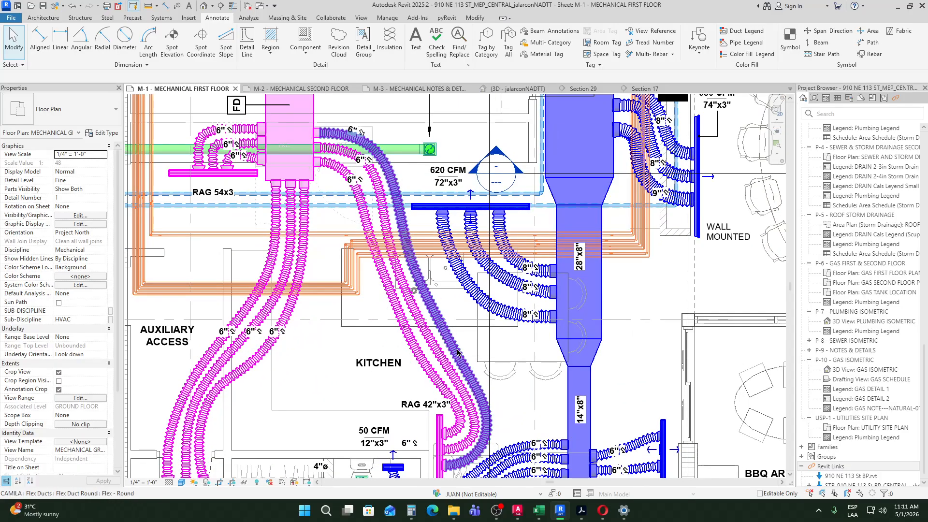
scroll(424, 358, down, 4)
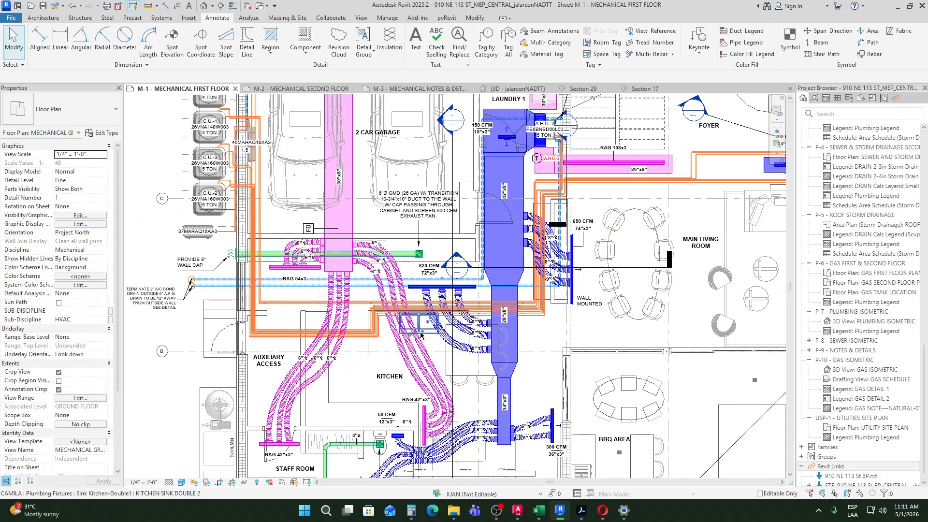
scroll(358, 366, up, 2)
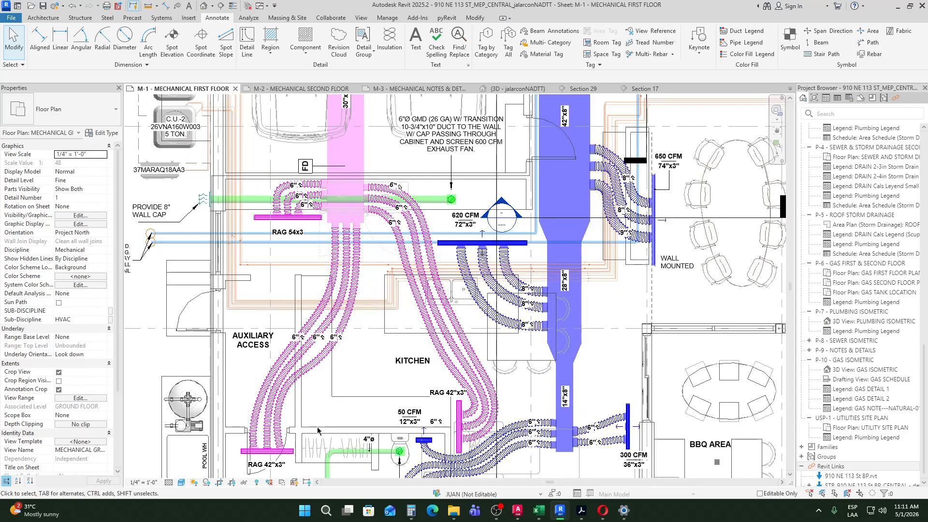
middle_drag(358, 366, 389, 252)
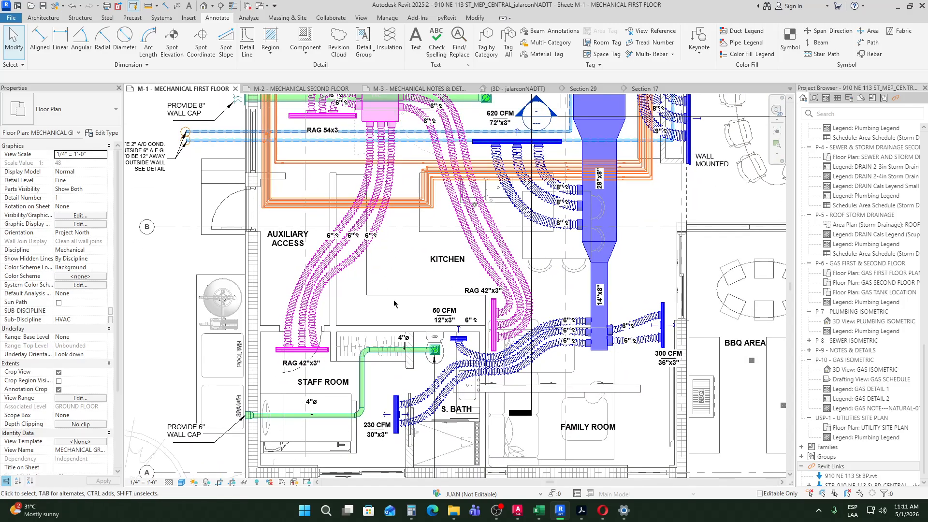
scroll(443, 376, up, 1)
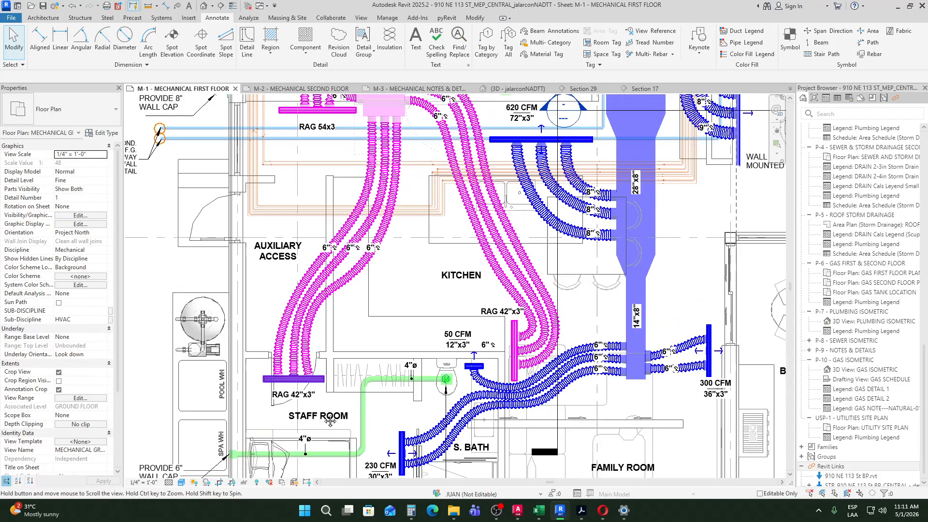
middle_drag(350, 197, 381, 296)
scroll(381, 296, down, 3)
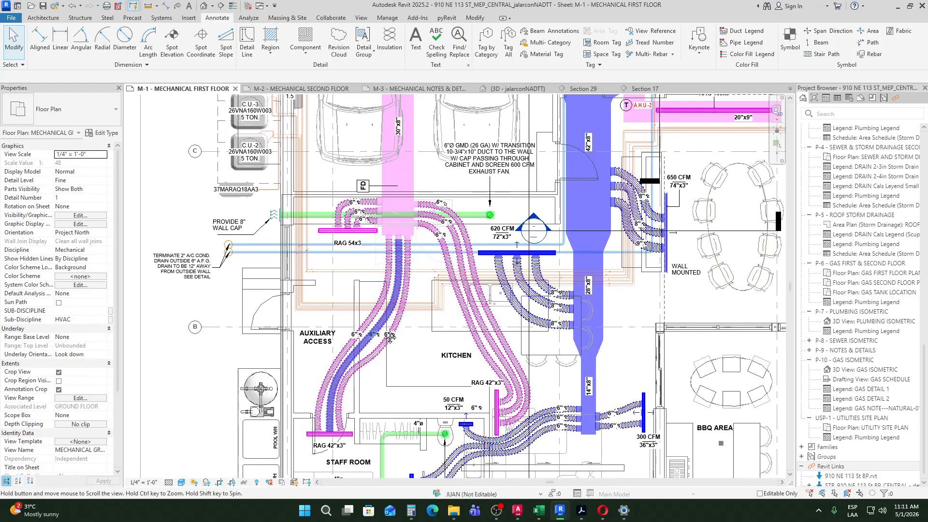
scroll(414, 378, up, 1)
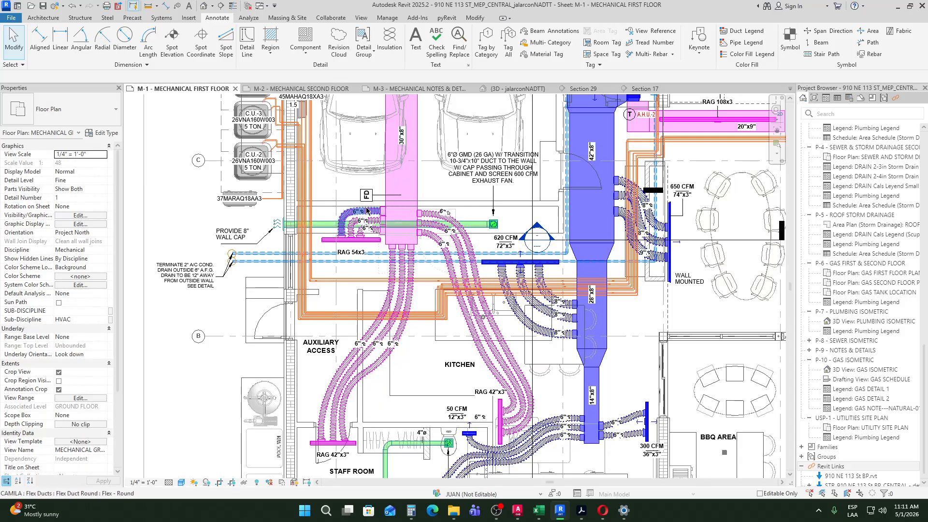
scroll(403, 225, up, 3)
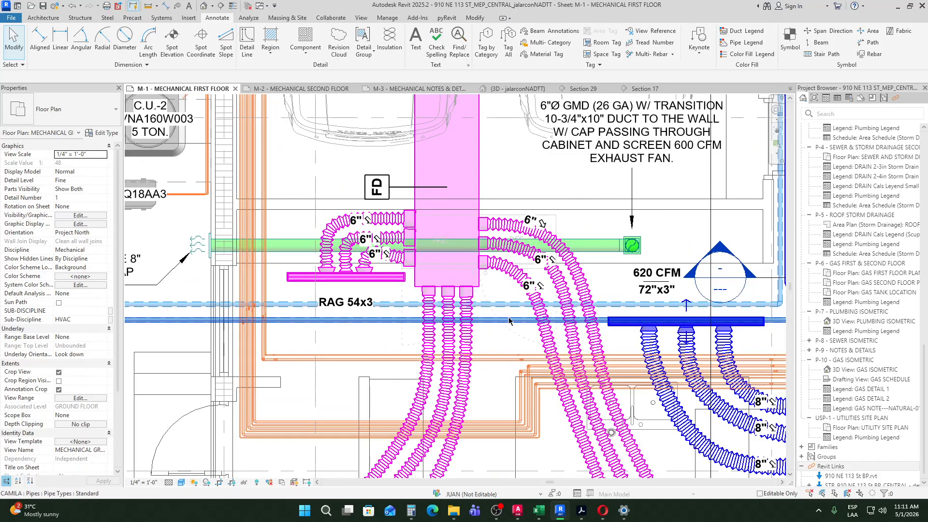
Step: Examine the flex ducts around the auxiliary access and kitchen and the main ducts serving the garage, laundry and main living room
scroll(379, 233, down, 3)
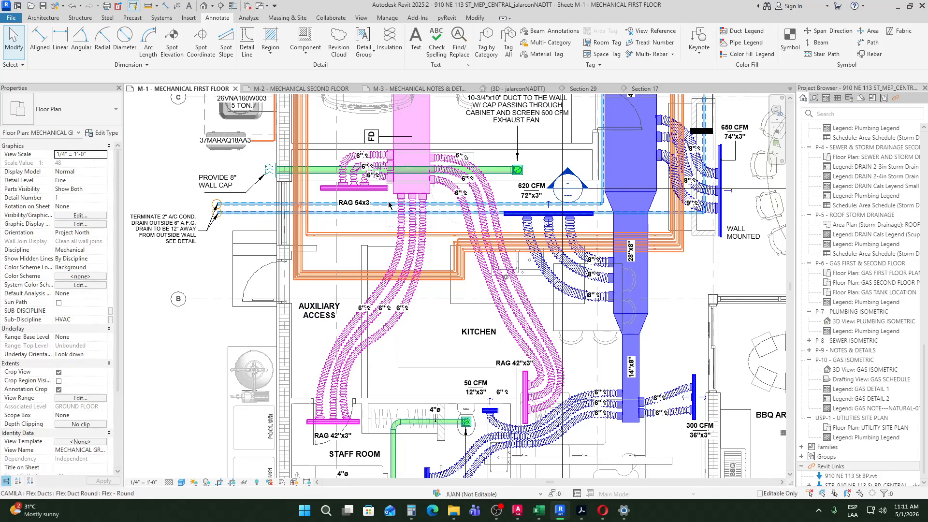
scroll(541, 198, down, 4)
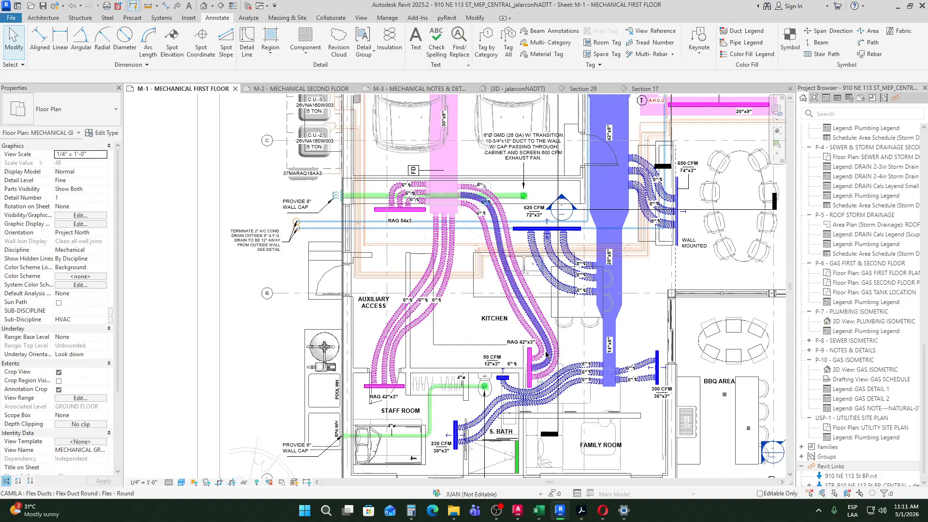
scroll(417, 351, up, 2)
scroll(418, 352, down, 1)
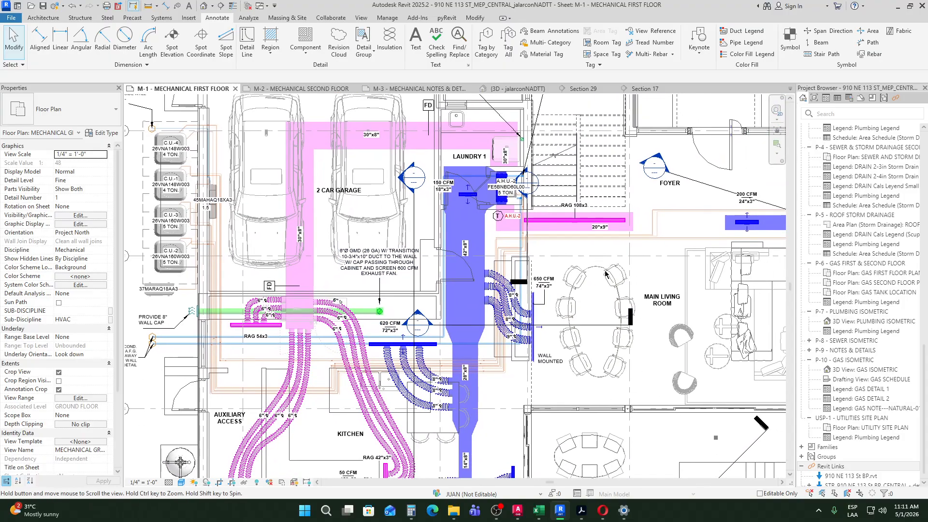
scroll(672, 313, down, 1)
middle_drag(580, 365, 445, 343)
scroll(472, 275, up, 3)
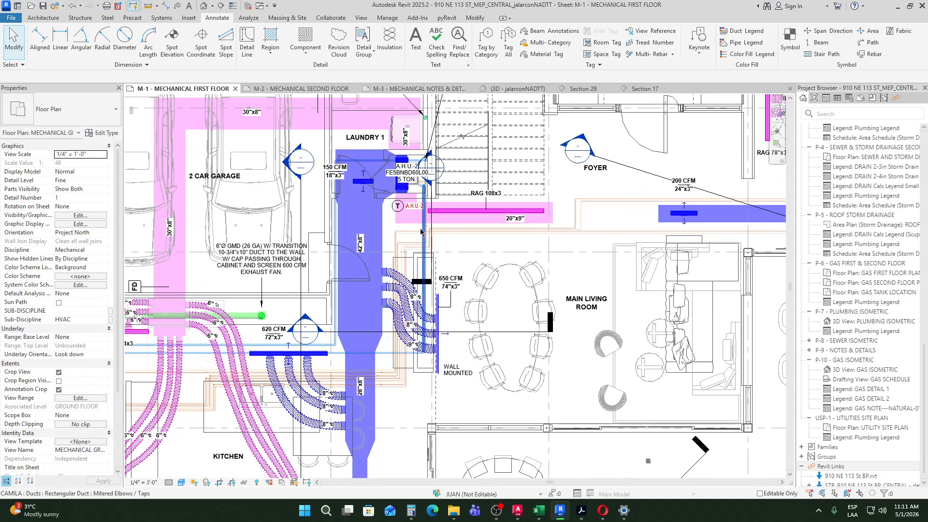
scroll(472, 275, down, 4)
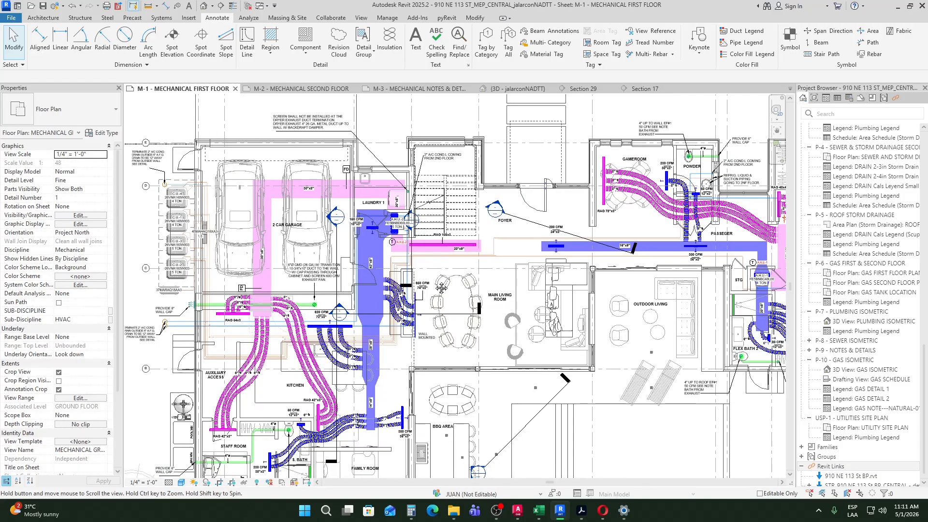
Step: Inspect the thermostat symbol labelled A.H.U.-2 beside the air handler near Laundry 1, leaving it selected
scroll(400, 232, up, 4)
scroll(399, 232, up, 3)
click(367, 254)
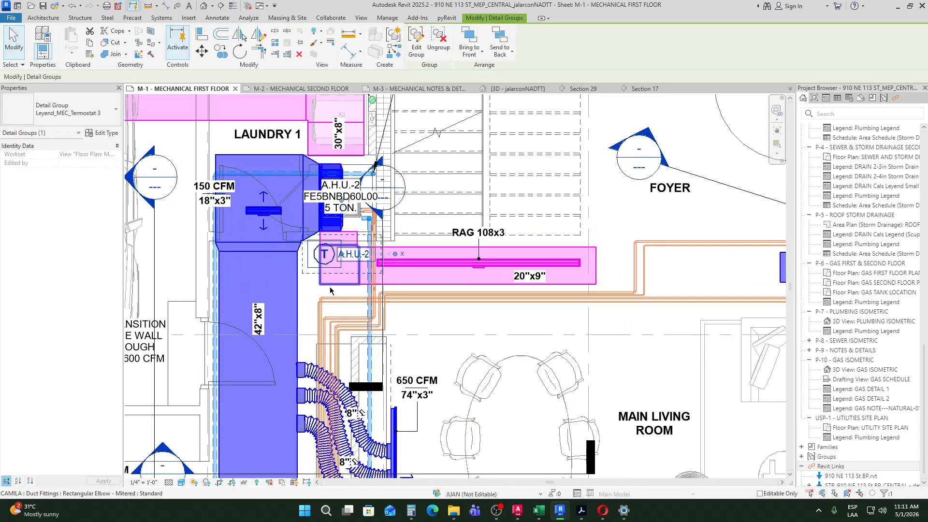
click(517, 334)
click(315, 256)
click(311, 290)
click(327, 258)
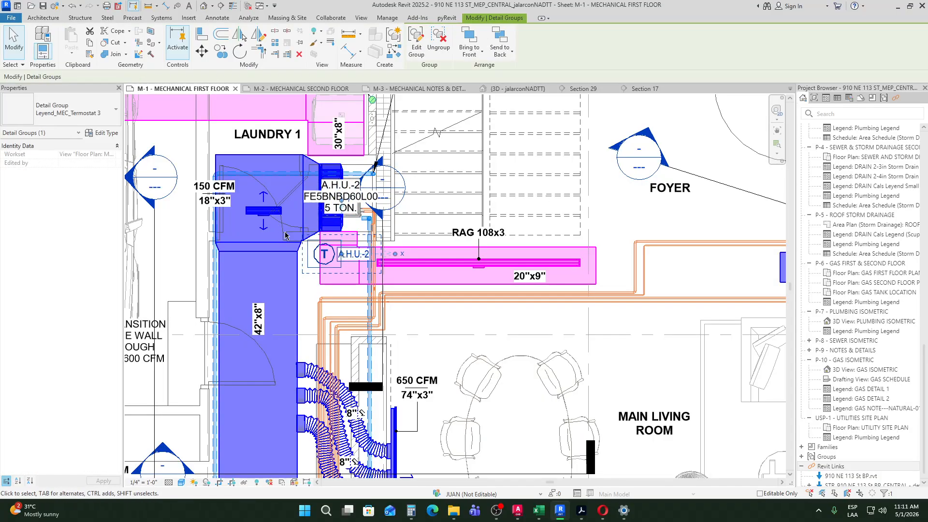
Step: Examine the thermostat and ducts around A.H.U.-1, and select the 1" UC door symbol below the RAG 40x4 grille
scroll(394, 268, down, 3)
middle_drag(742, 293, 396, 296)
scroll(473, 296, up, 3)
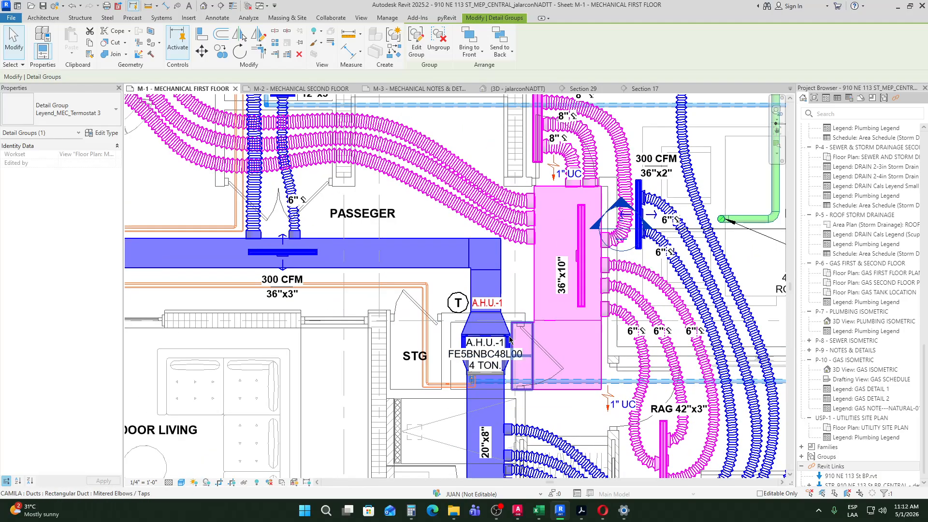
scroll(473, 296, down, 5)
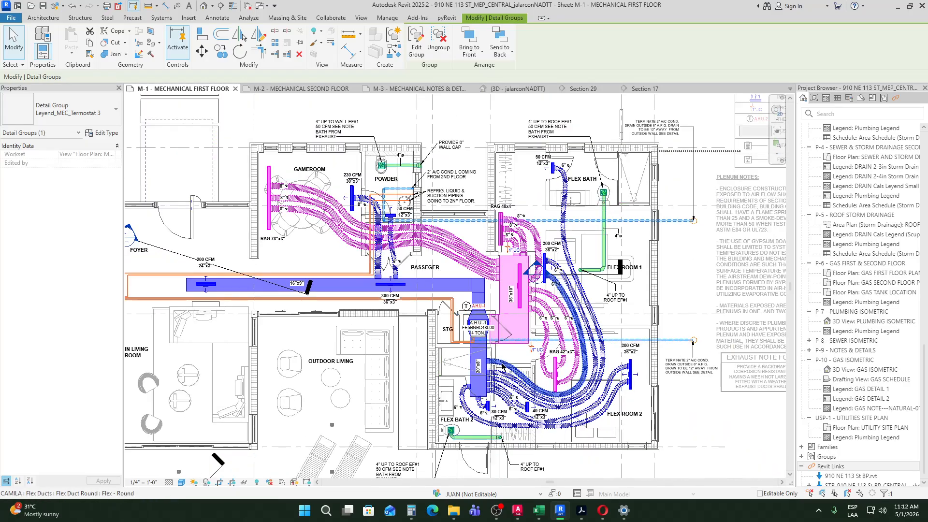
scroll(527, 343, up, 5)
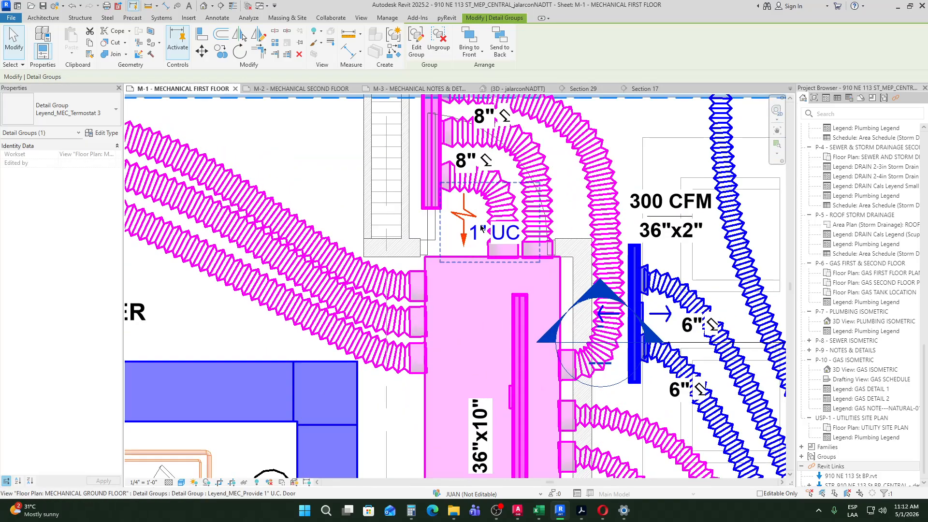
click(512, 249)
Step: Switch to the Opera browser and run an image search for "doors undercut" in a new tab
click(603, 510)
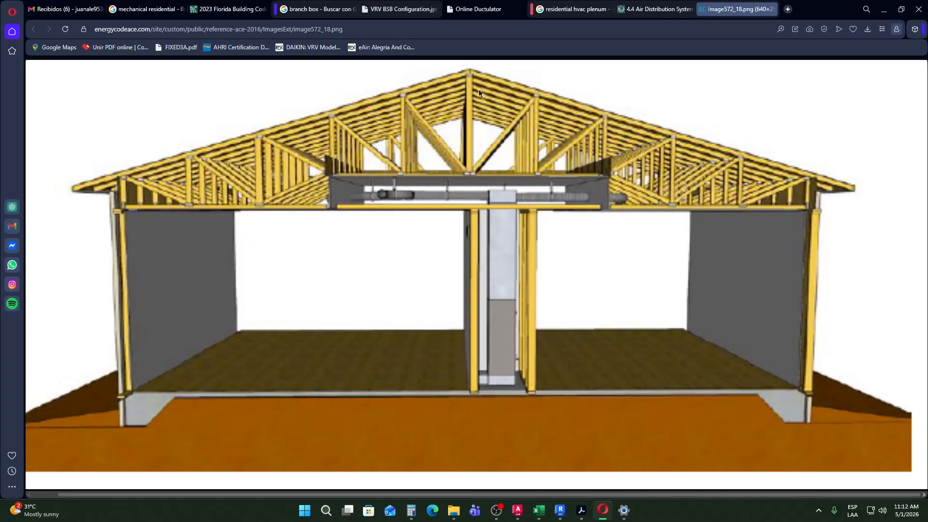
click(788, 8)
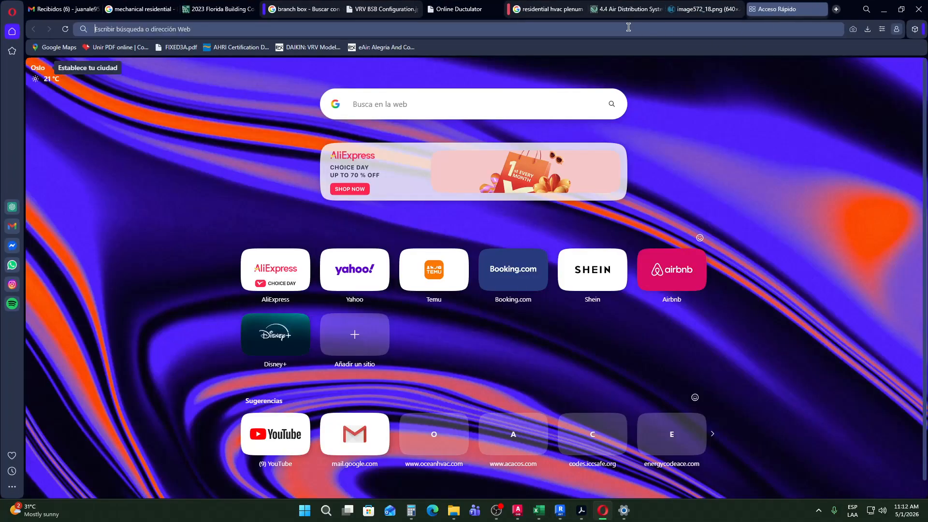
text(do)
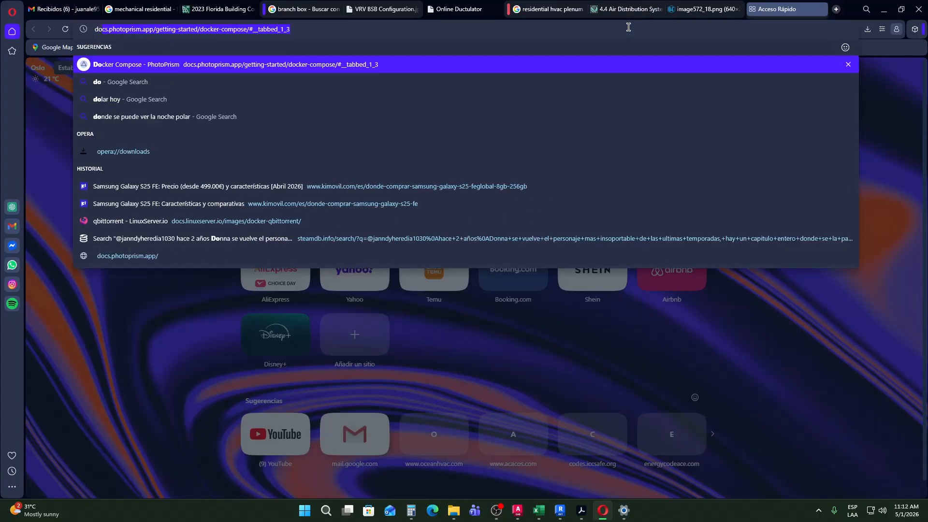
text(ors undercut)
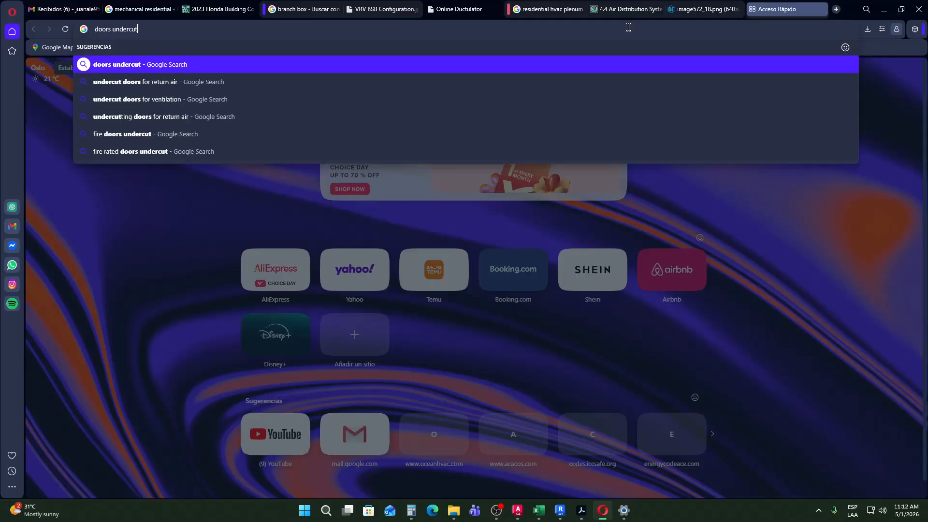
key(Return)
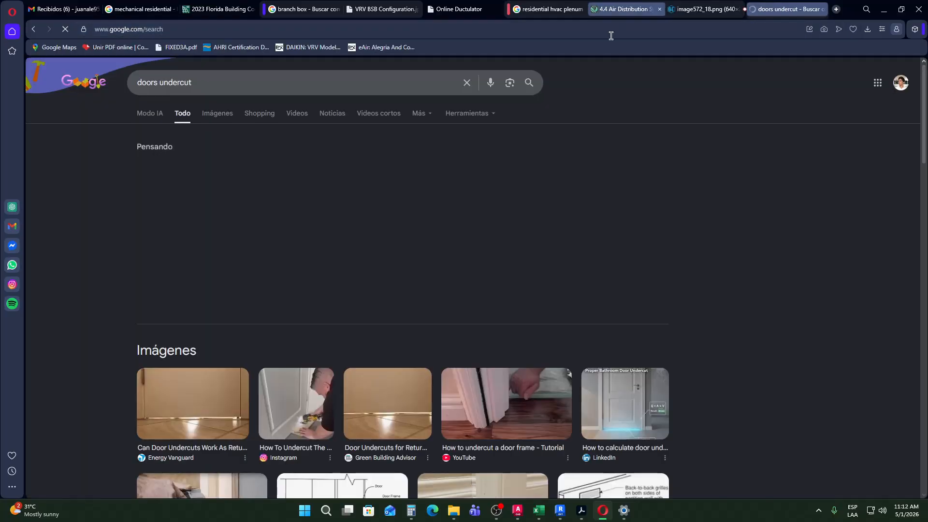
click(215, 117)
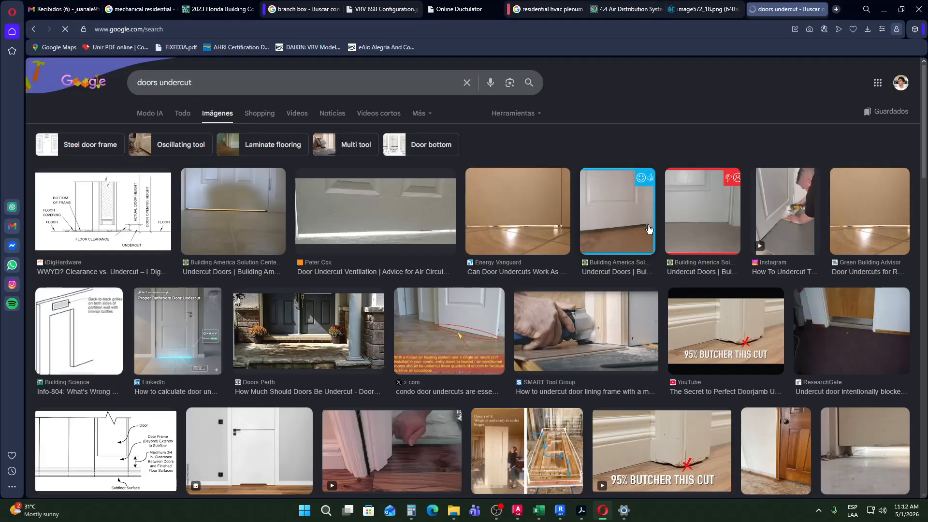
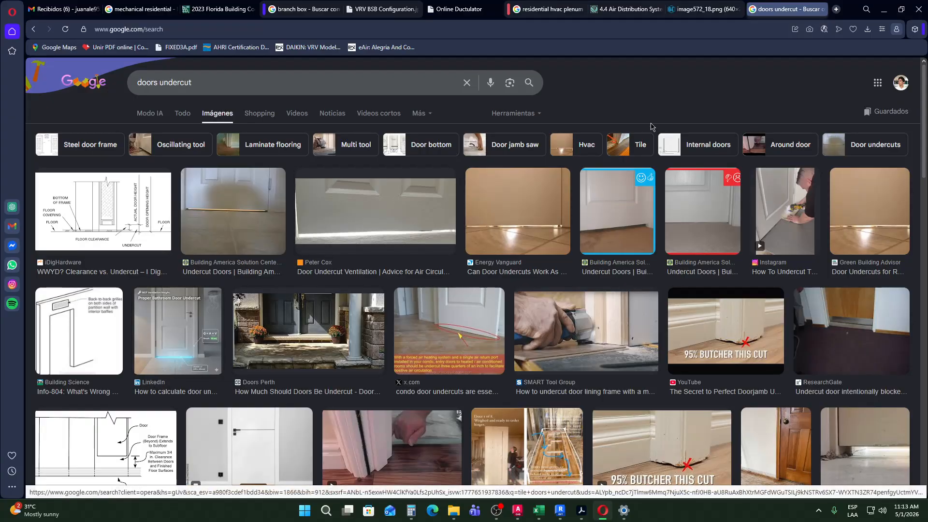
Step: Switch back to Revit and examine the 1" UC doors, grilles and ducts around Flex Bath, Flex Room 1 and Flex Room 2
click(885, 9)
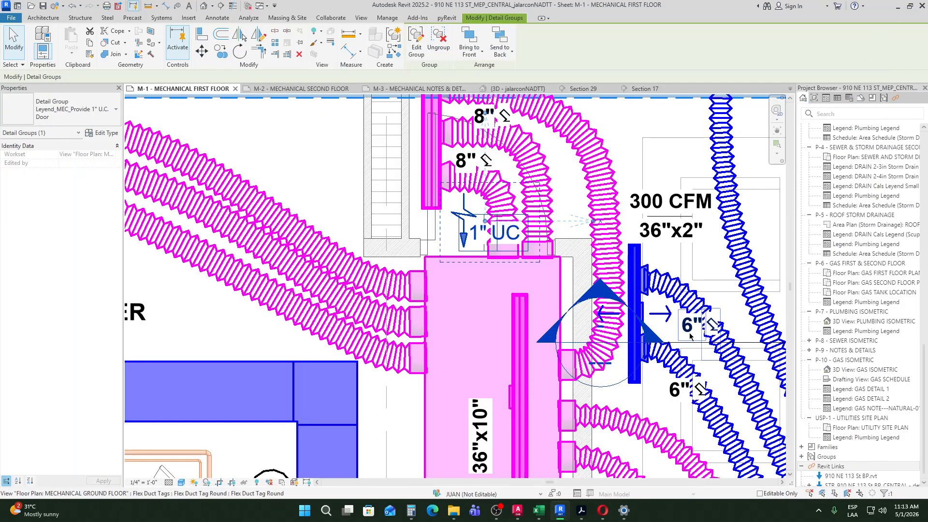
scroll(691, 337, down, 5)
middle_drag(639, 334, 586, 291)
scroll(586, 292, up, 4)
scroll(521, 191, down, 3)
middle_drag(521, 191, 432, 334)
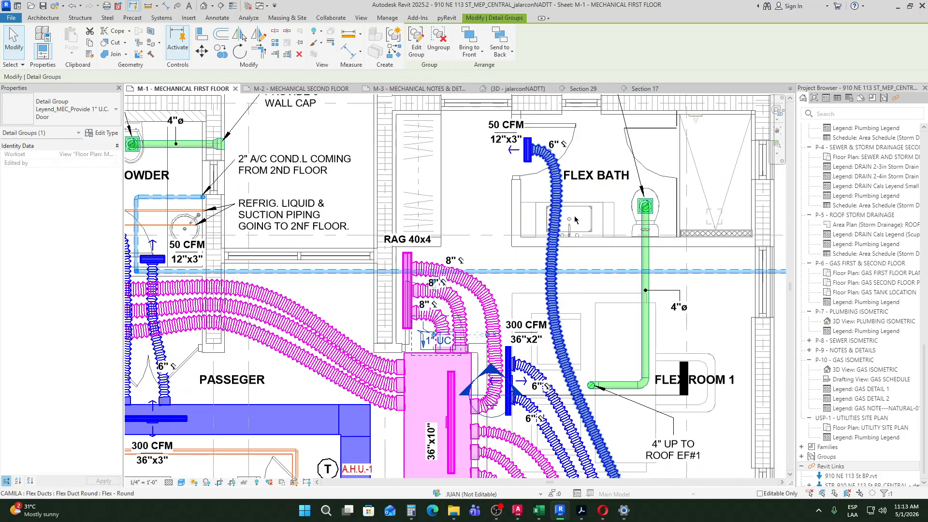
middle_drag(582, 285, 572, 134)
middle_drag(626, 321, 609, 106)
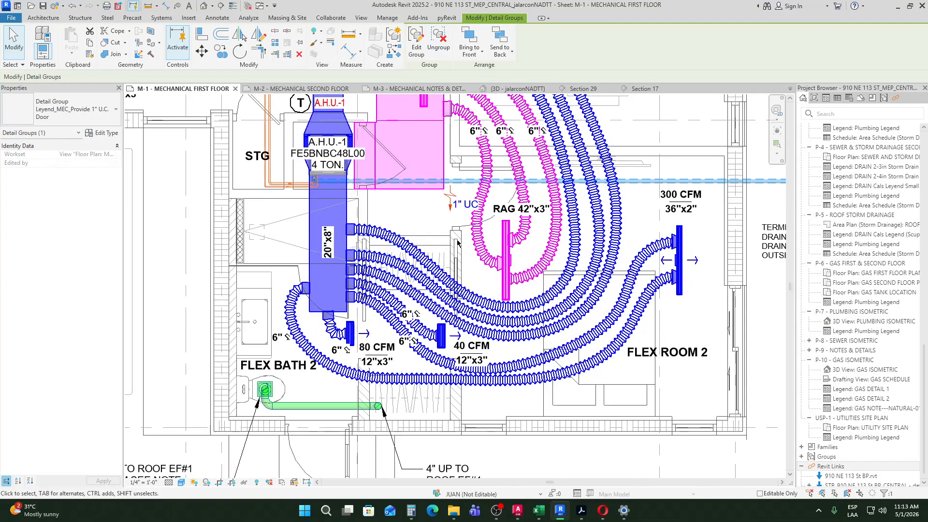
scroll(650, 387, down, 1)
middle_drag(687, 341, 778, 406)
scroll(777, 406, down, 2)
scroll(342, 274, down, 4)
middle_drag(428, 311, 779, 317)
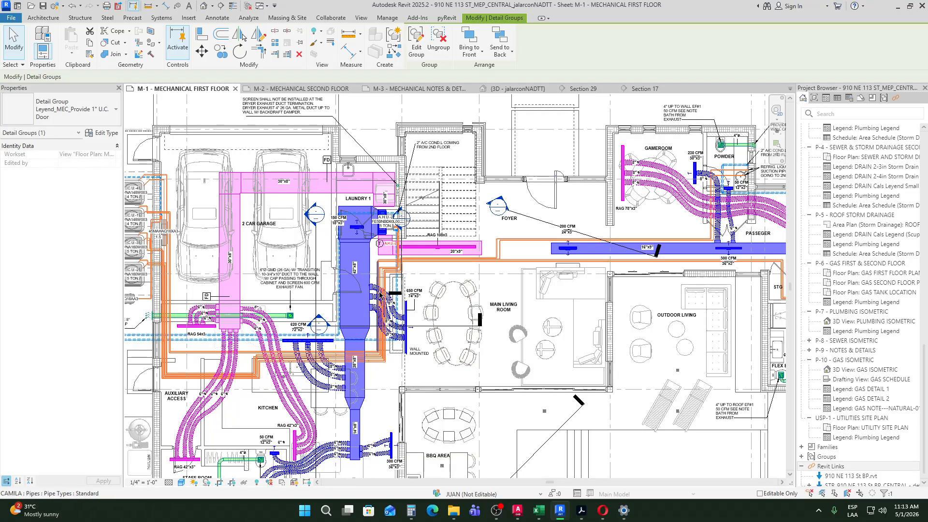
middle_drag(380, 293, 511, 229)
Step: Open sheet M-2 Mechanical Second Floor and examine the 1" UC door symbols and return grilles around WIC #1, WIC #2 and WIC #3
click(280, 89)
scroll(503, 218, down, 1)
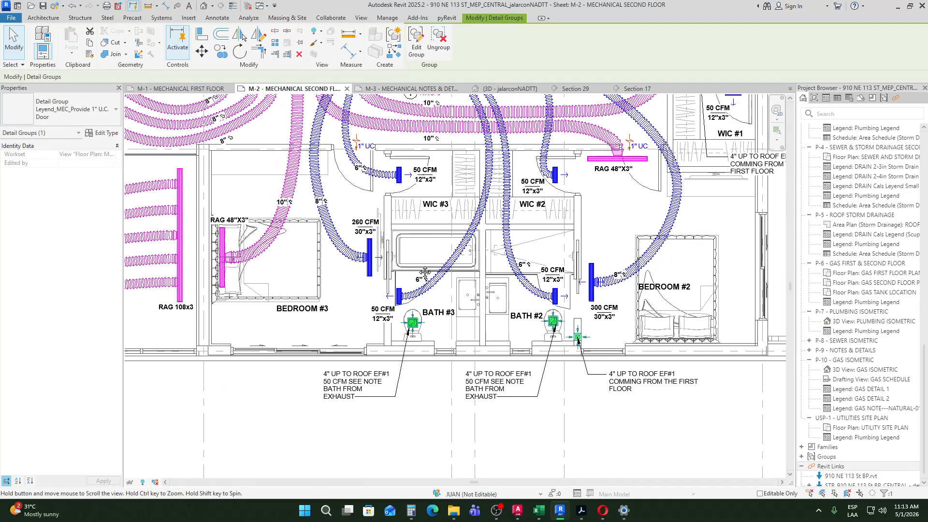
middle_drag(573, 208, 538, 405)
scroll(518, 225, up, 2)
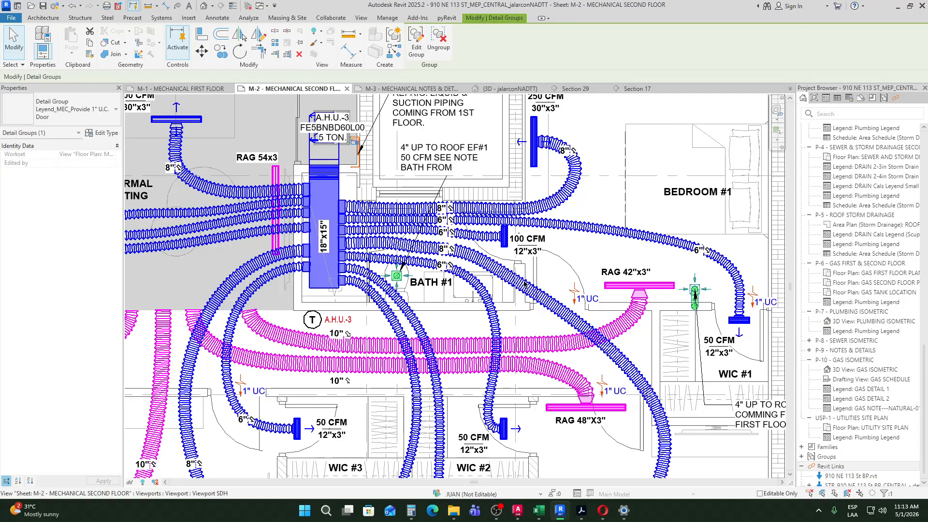
scroll(526, 284, down, 3)
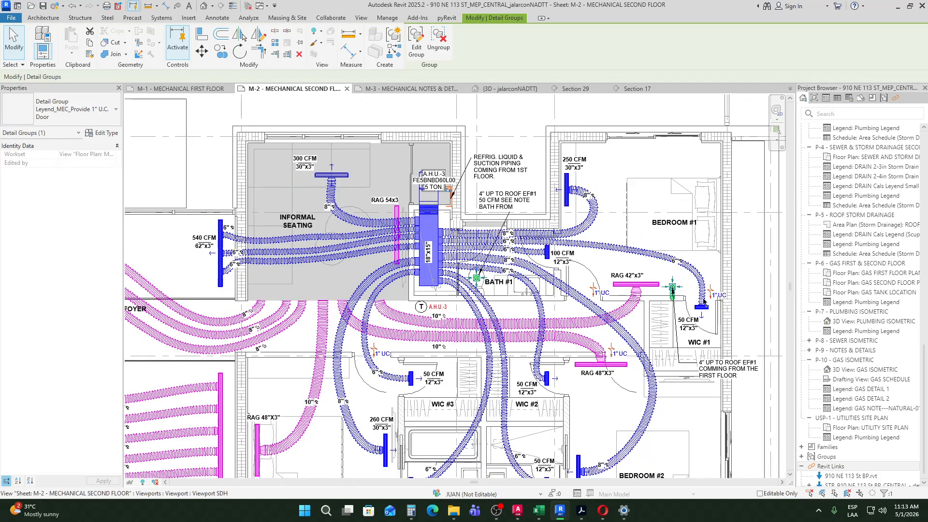
middle_drag(567, 401, 674, 299)
scroll(445, 267, up, 2)
middle_drag(595, 251, 303, 259)
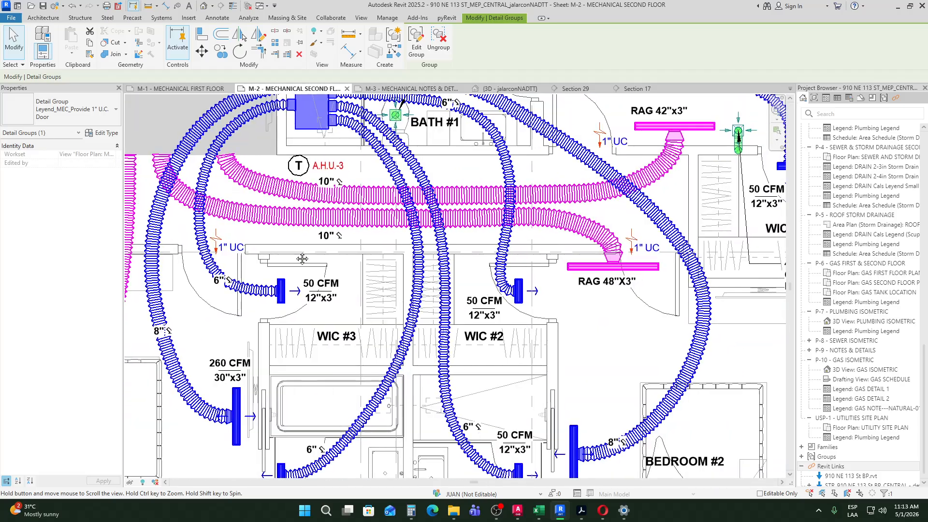
scroll(578, 258, down, 4)
middle_drag(518, 263, 647, 273)
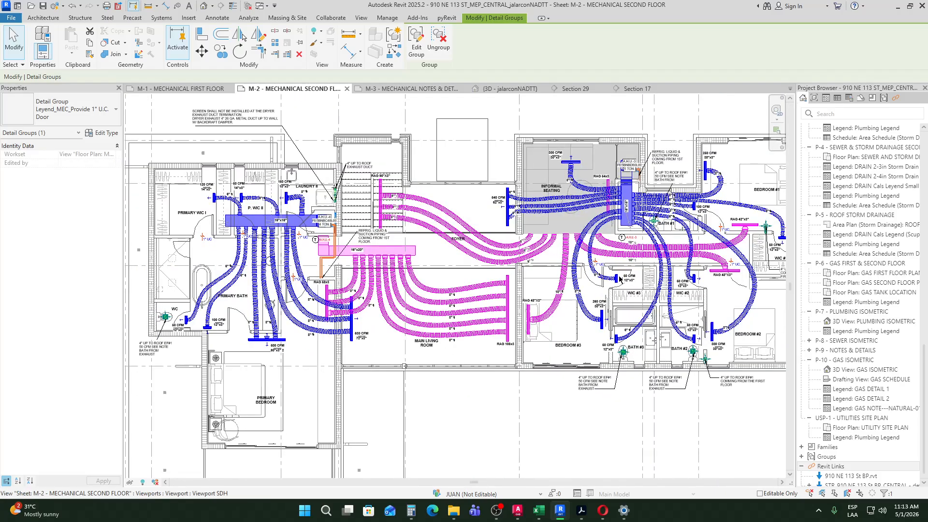
Step: Examine the supply diffusers, return grilles and bath exhausts from Bedroom #3 and its bath across to the primary suite
scroll(628, 279, up, 3)
scroll(619, 451, up, 1)
middle_drag(680, 437, 648, 354)
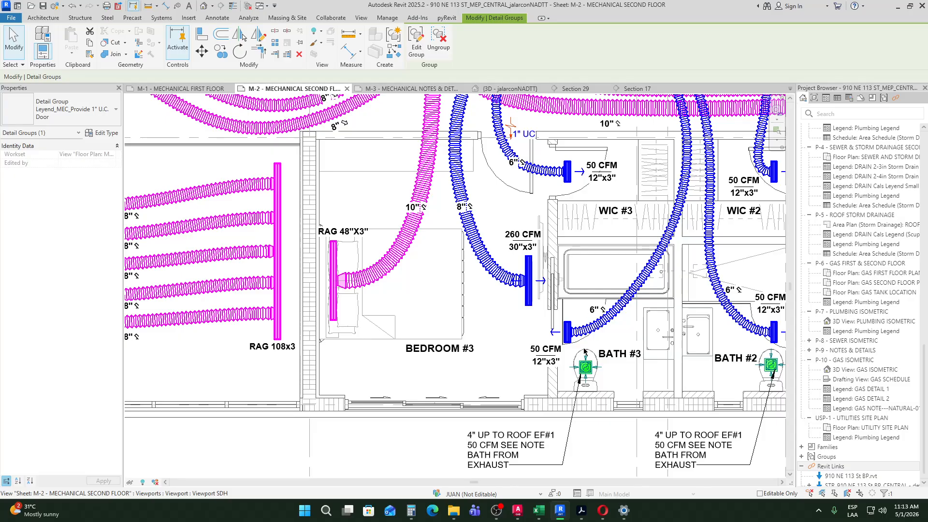
scroll(659, 365, down, 8)
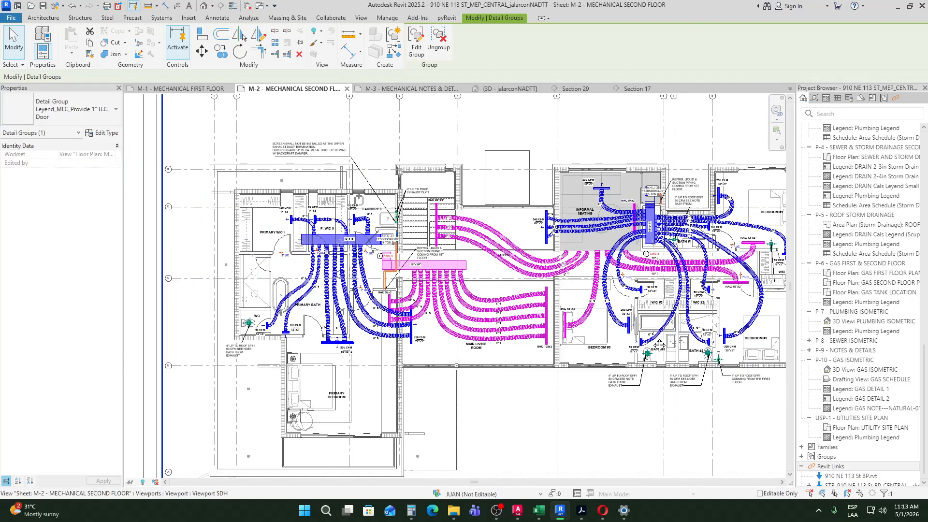
middle_drag(491, 263, 465, 271)
scroll(615, 261, up, 3)
scroll(615, 261, down, 4)
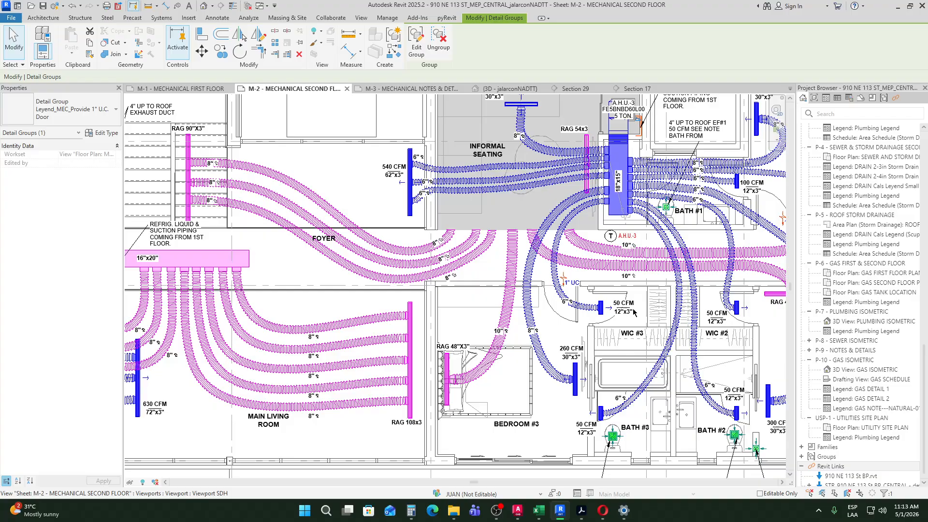
scroll(550, 393, up, 5)
scroll(550, 415, down, 3)
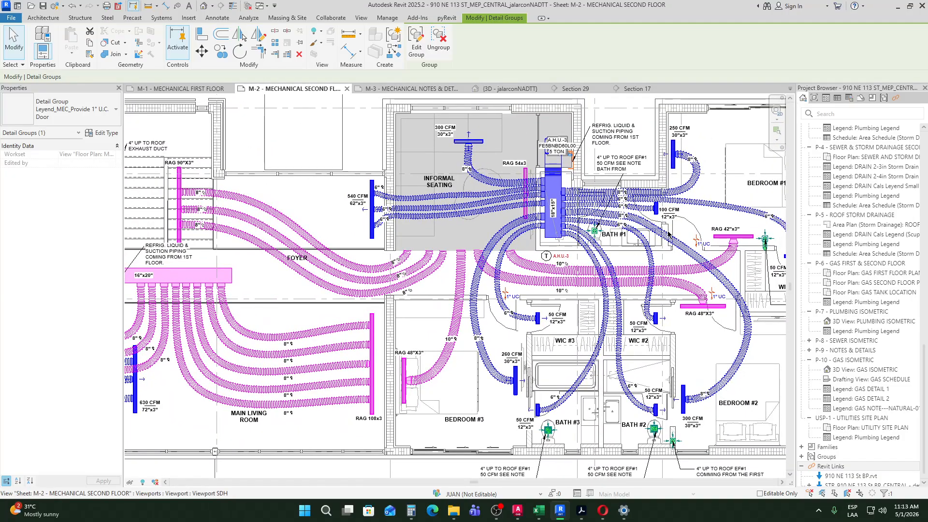
middle_drag(481, 276, 459, 205)
scroll(437, 253, down, 2)
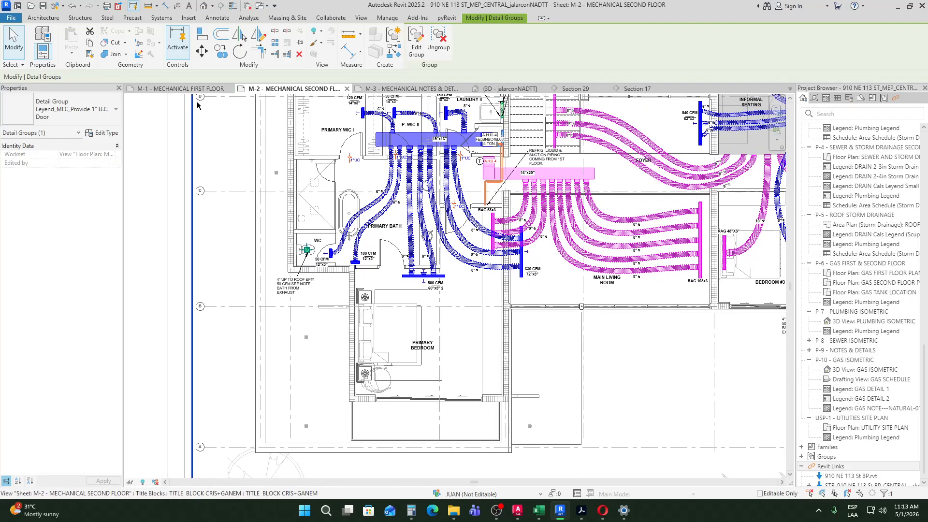
Step: Review the gameroom and flex room ductwork on sheet M-1, and open sheet M-3 Mechanical Notes & Details
click(220, 89)
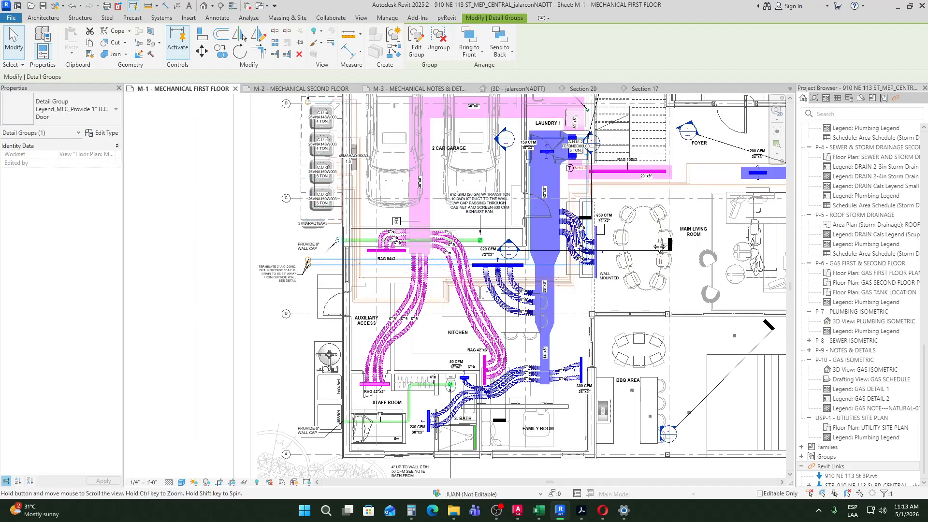
middle_drag(660, 246, 328, 345)
middle_drag(550, 286, 364, 287)
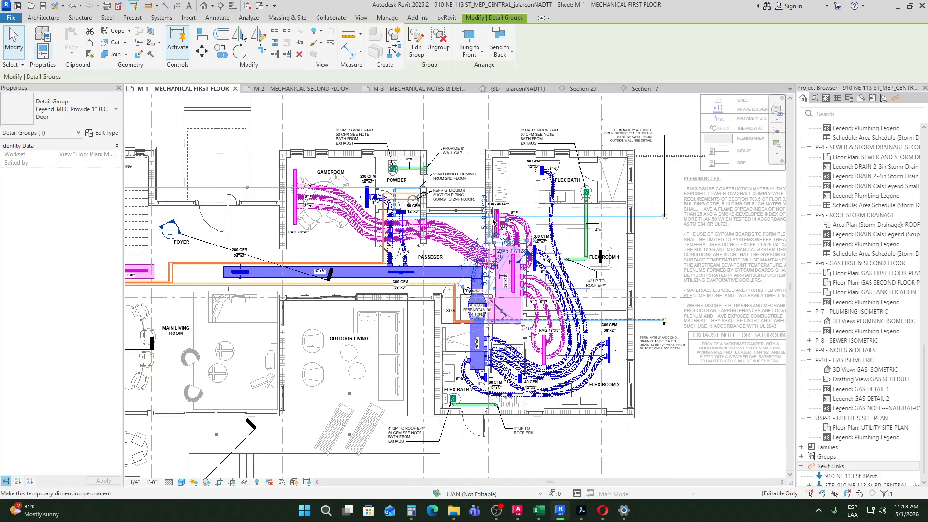
scroll(573, 262, up, 2)
scroll(573, 262, down, 2)
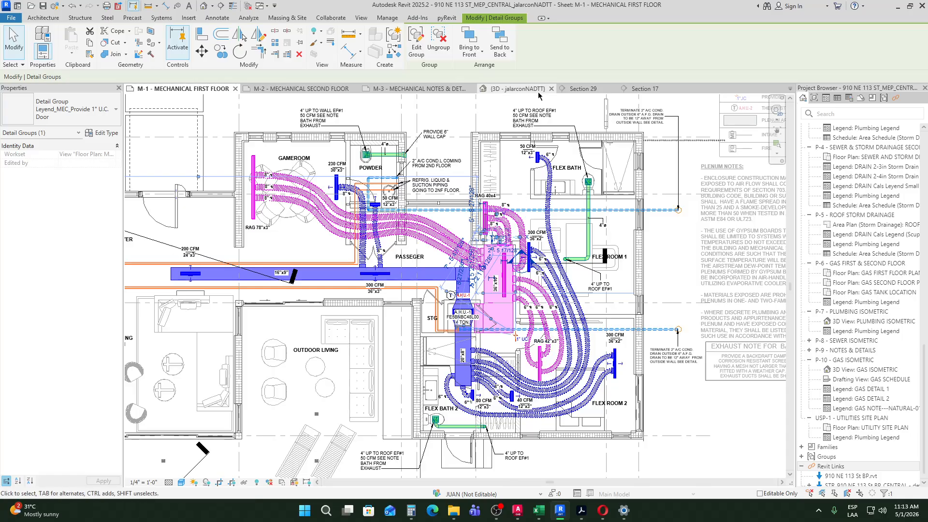
click(433, 92)
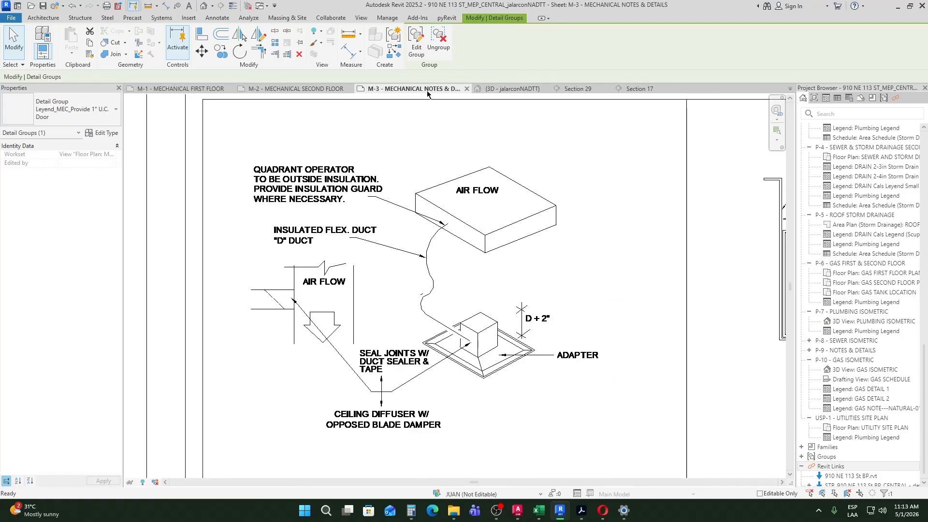
Step: Open sheet M-2 Mechanical Second Floor and examine the 1" UC door symbols around Primary WIC I, P. WIC II and Laundry II
click(183, 90)
click(299, 88)
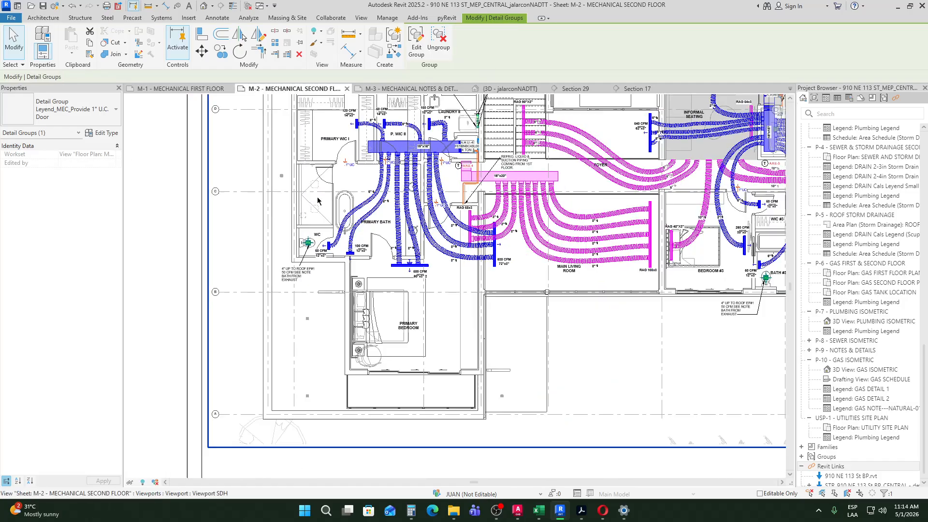
scroll(319, 229, down, 3)
scroll(319, 229, up, 3)
scroll(454, 255, up, 3)
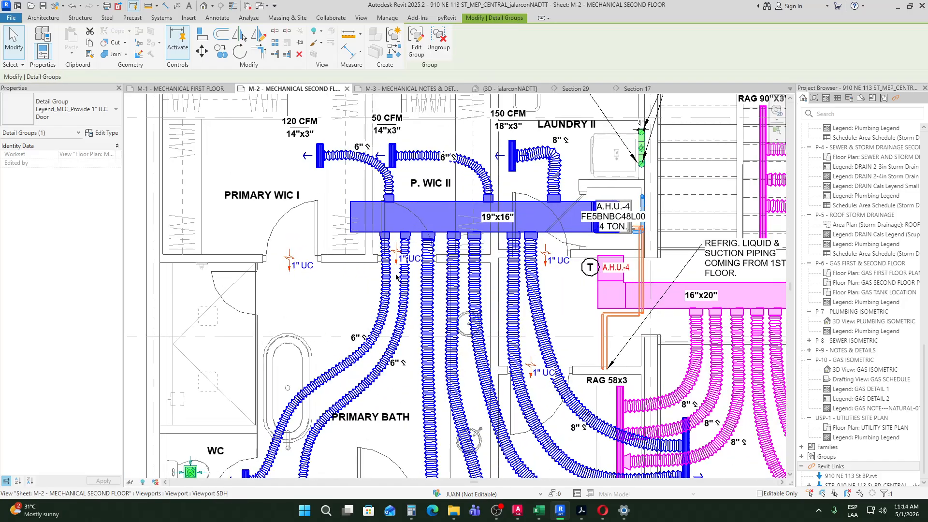
scroll(435, 256, down, 3)
Step: Examine the door openings between Bath #2 and Bedroom #2 and the nearby supply diffusers on the second floor
middle_drag(423, 266, 356, 274)
scroll(357, 274, down, 3)
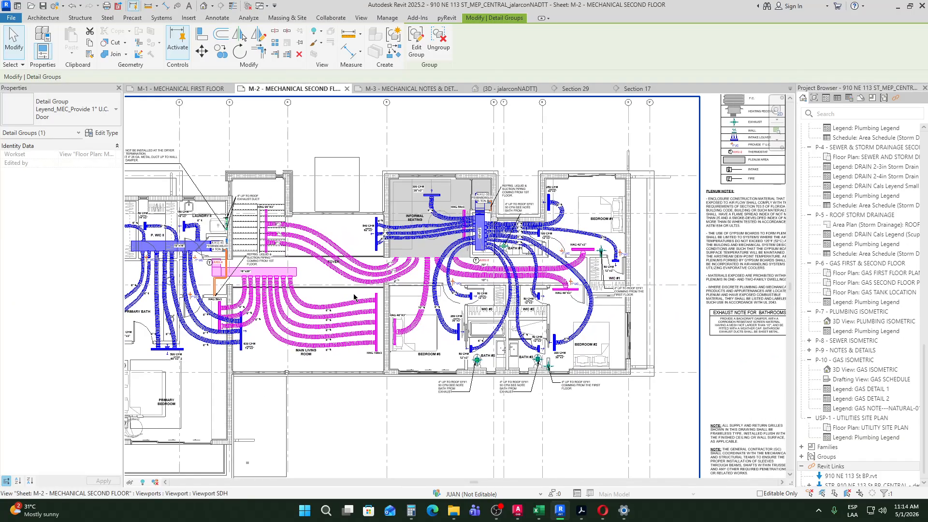
scroll(553, 297, up, 3)
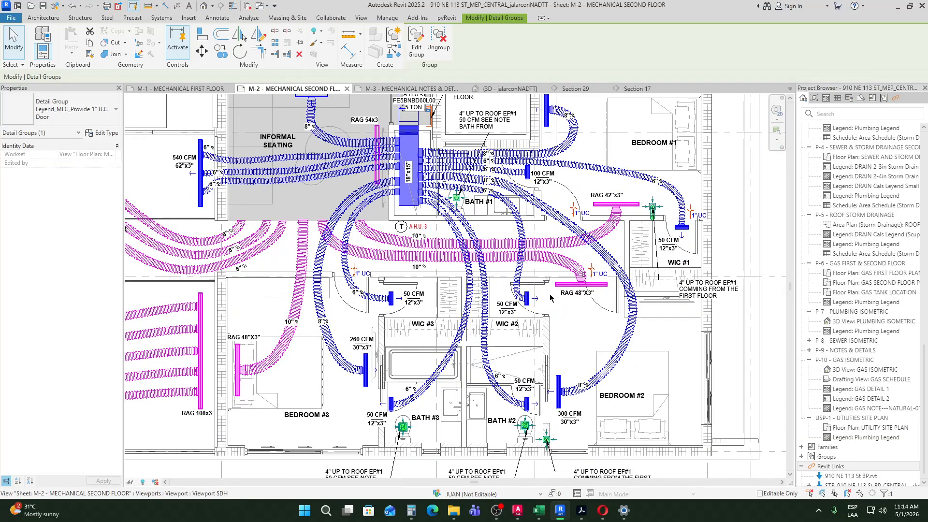
scroll(549, 298, down, 1)
scroll(549, 299, up, 5)
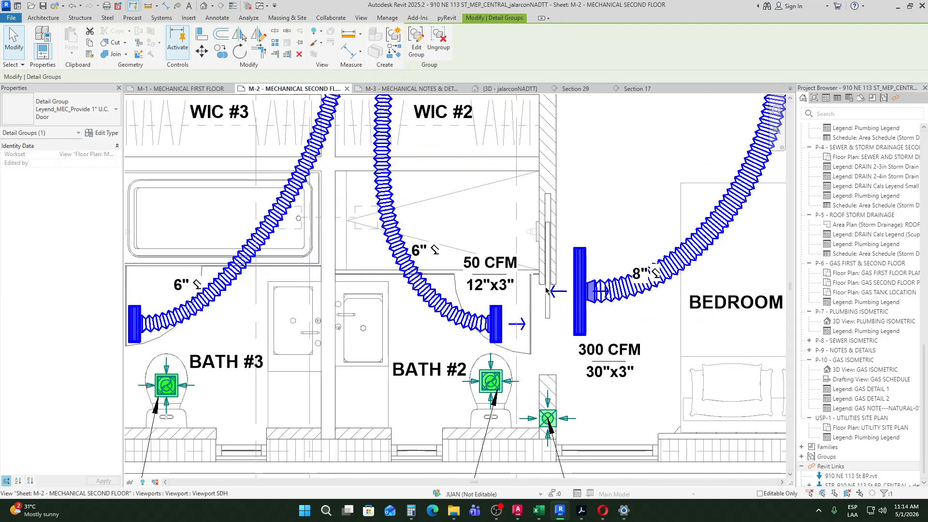
Step: Switch to the Opera browser and search Google Images for "sliding doors"
click(602, 510)
drag(289, 83, 44, 84)
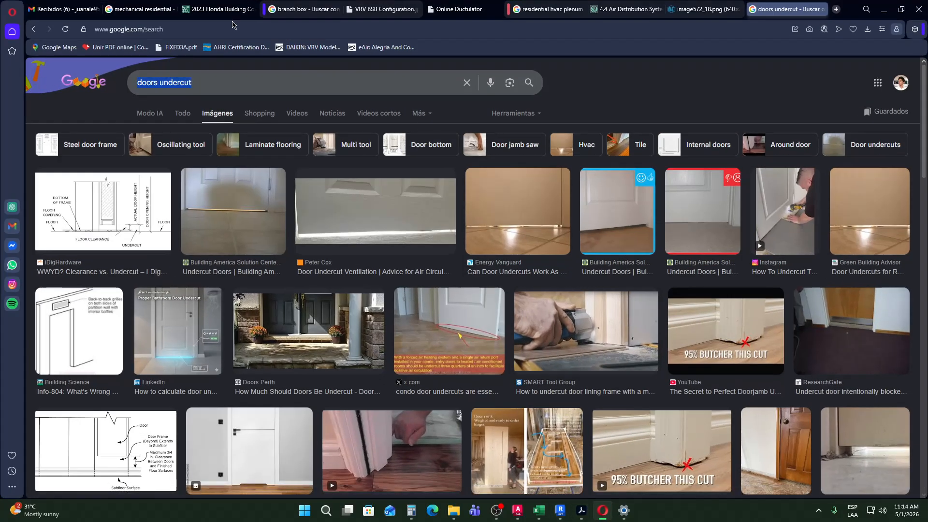
text(sliding doors)
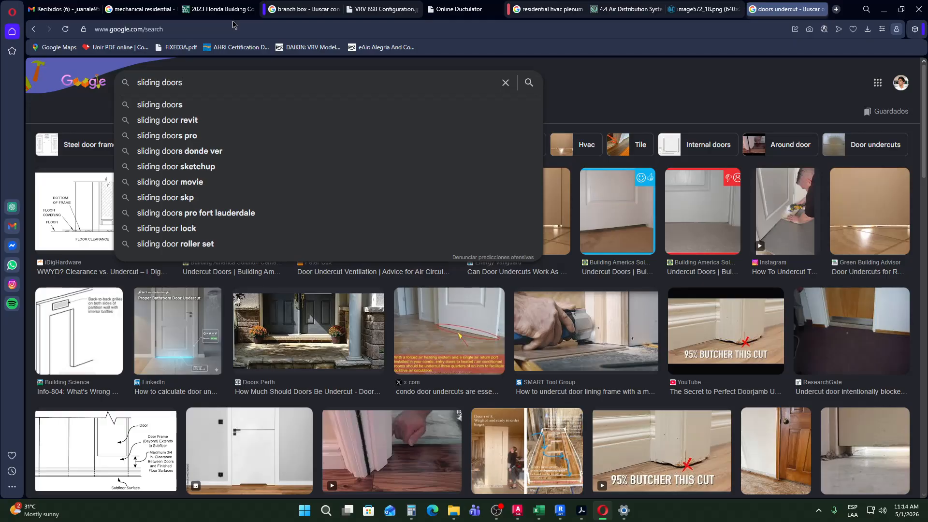
key(Return)
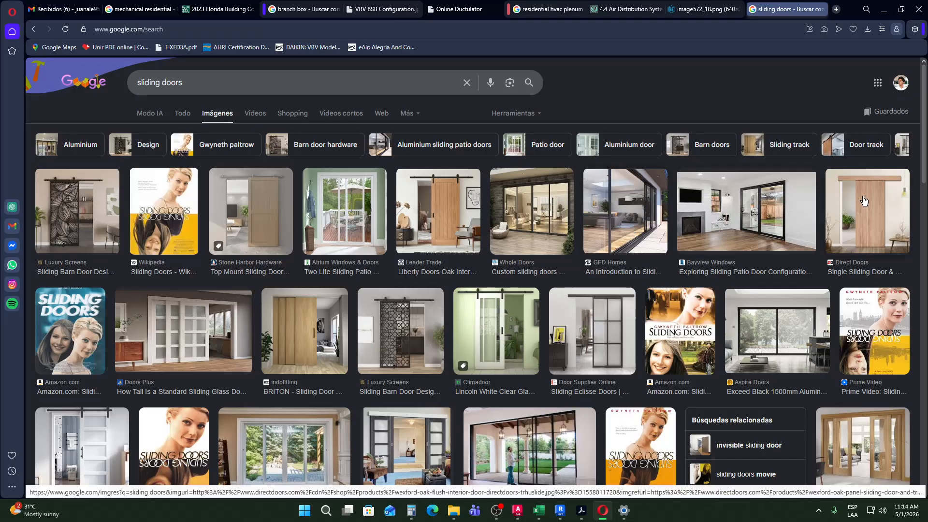
Step: Preview the Bayview Windows, Direct Doors and Stone Harbor Hardware sliding door images, and look through the further results
click(764, 230)
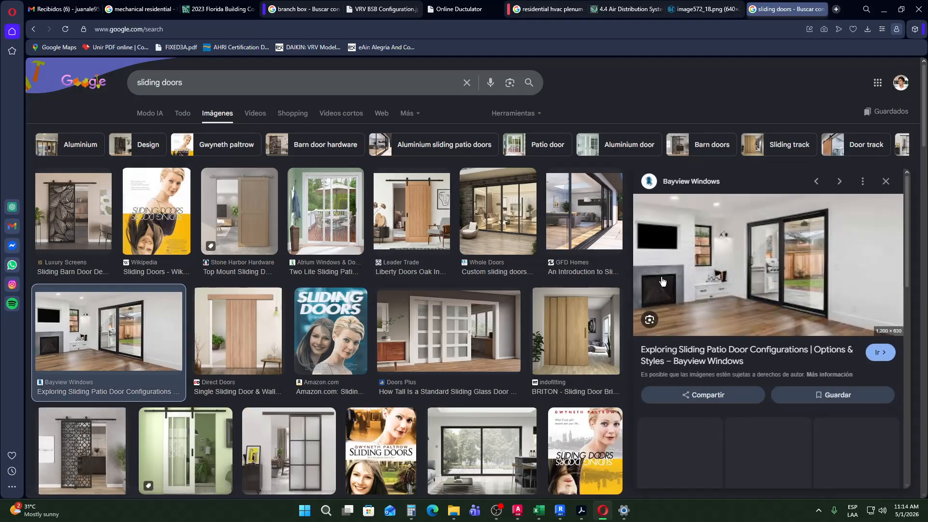
key(Right)
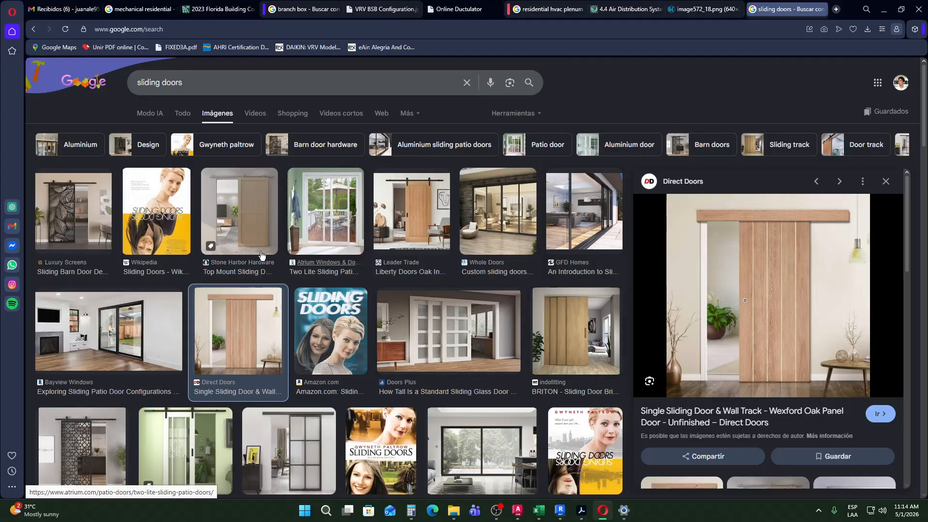
click(160, 213)
click(262, 202)
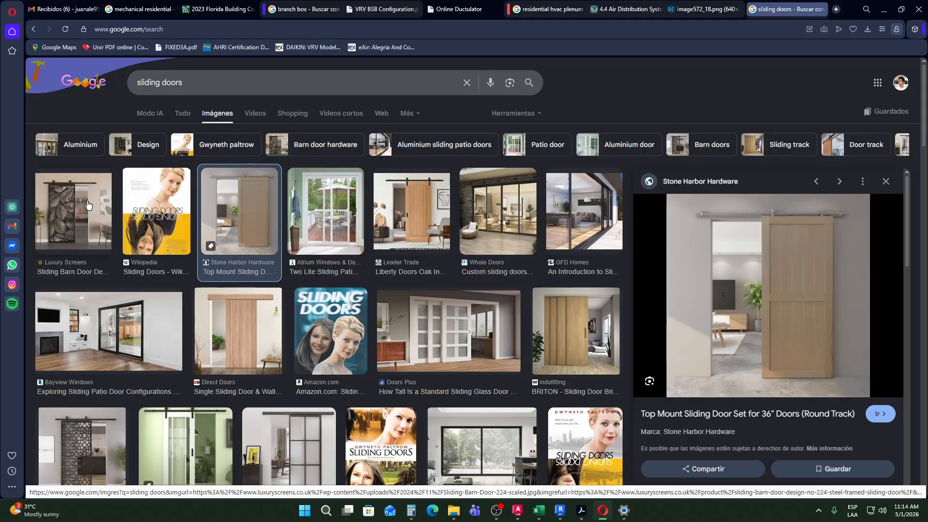
scroll(253, 269, down, 4)
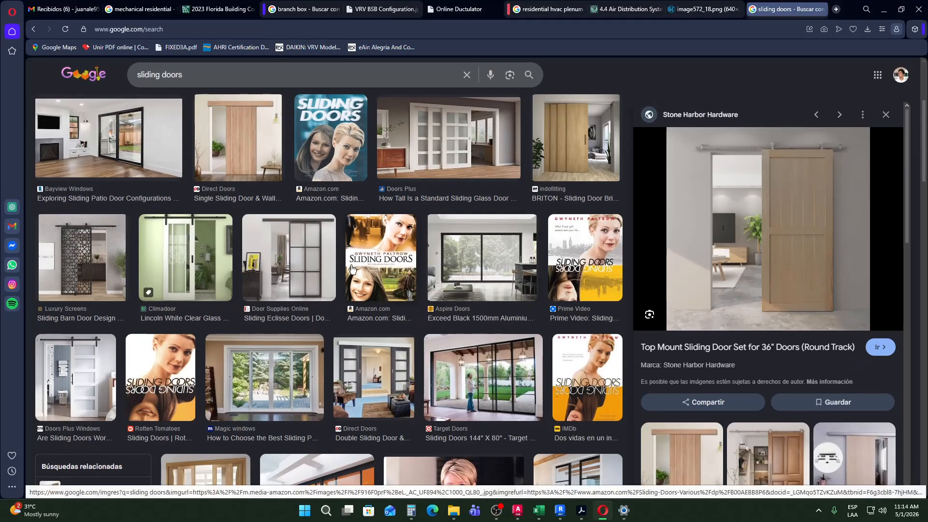
scroll(253, 269, down, 1)
scroll(253, 269, down, 3)
scroll(315, 329, down, 4)
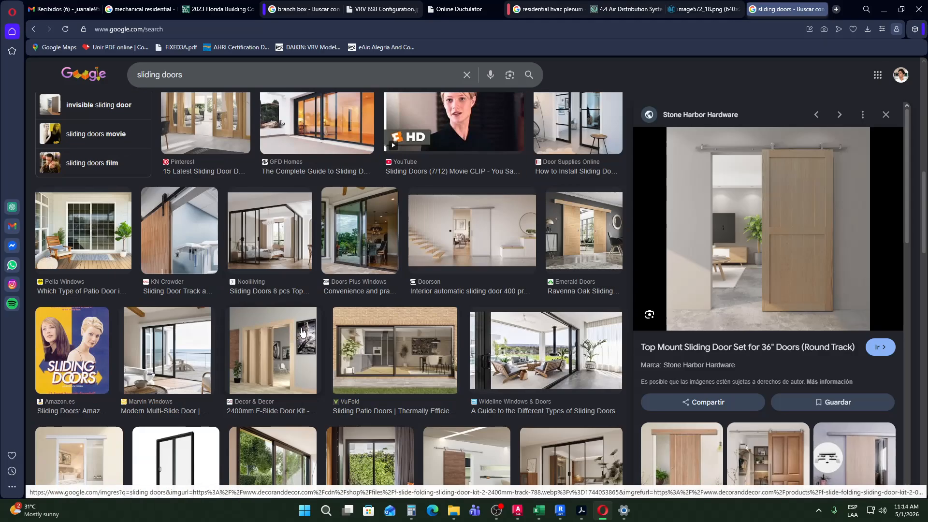
scroll(200, 306, down, 4)
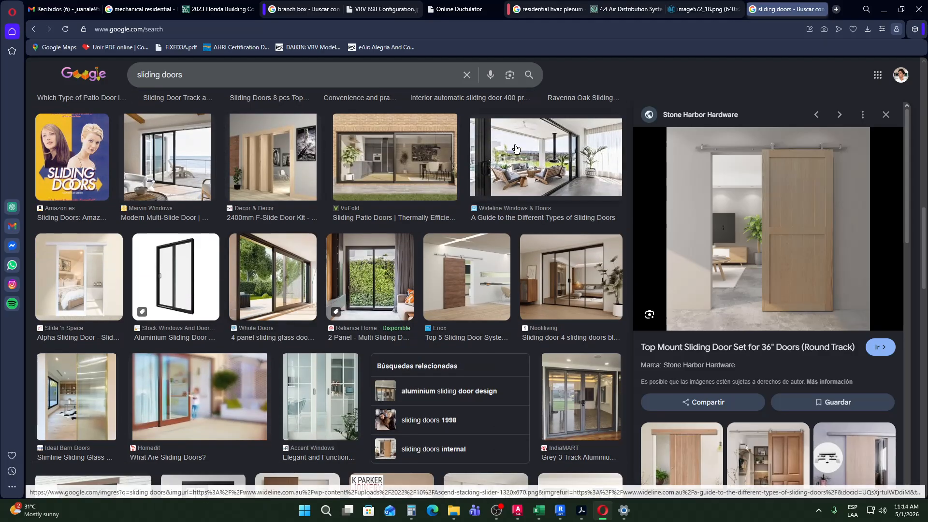
Step: Switch back to Revit and examine the sliding doors, diffusers and exhausts around Bath #2, Bath #3 and their bedrooms
click(884, 9)
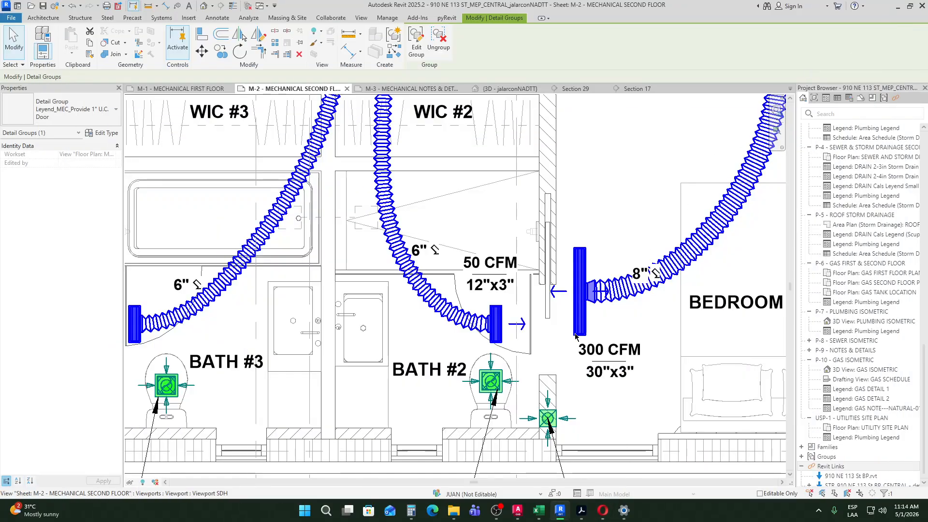
scroll(539, 370, down, 4)
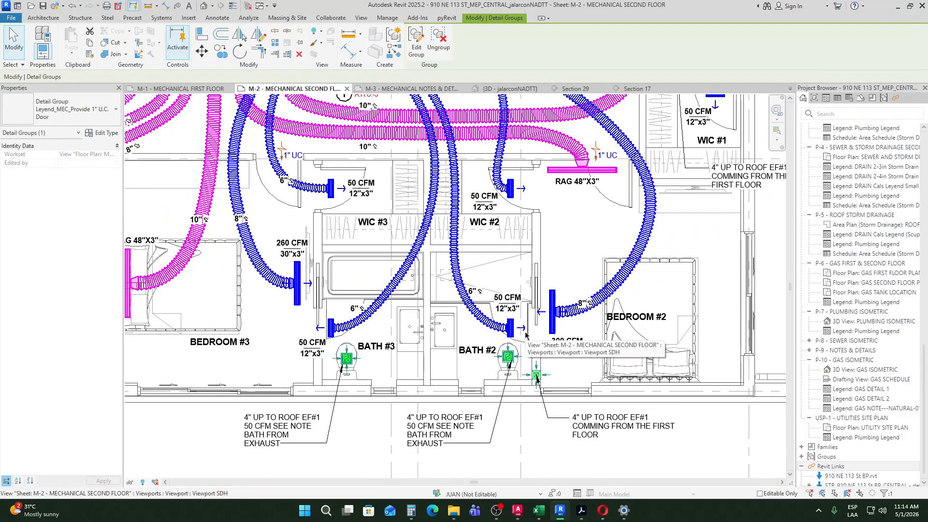
scroll(571, 325, down, 2)
scroll(295, 287, up, 6)
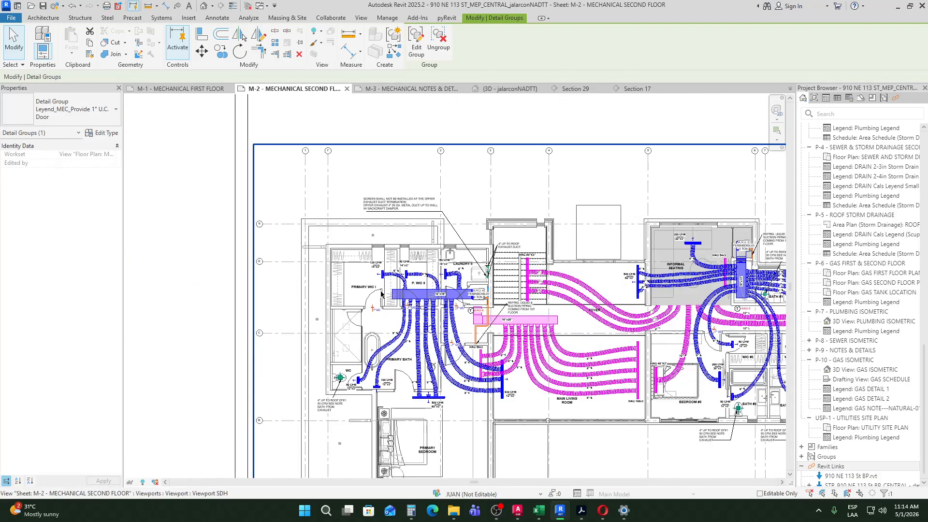
Step: Examine the closet supply diffusers and 1" UC doors of Primary WIC I and P. WIC II on sheet M-2
scroll(303, 273, down, 2)
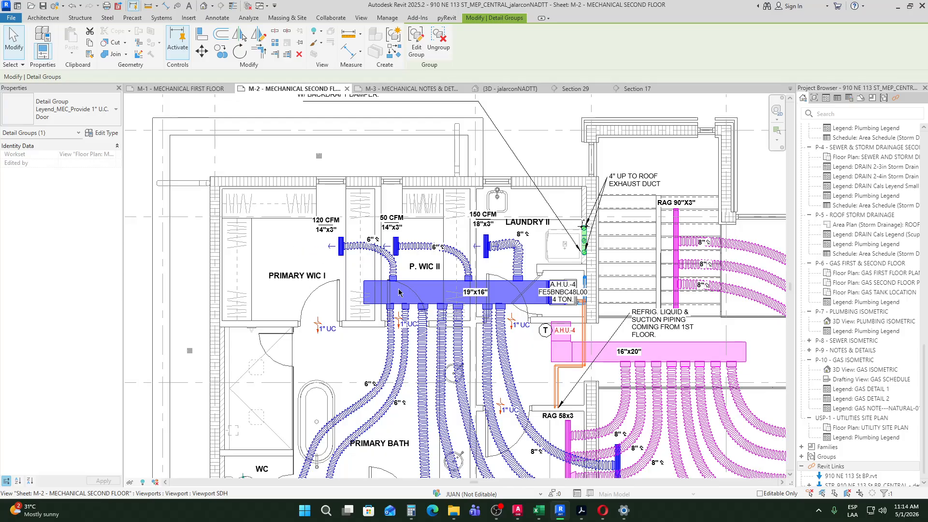
scroll(392, 216, up, 3)
scroll(343, 285, down, 3)
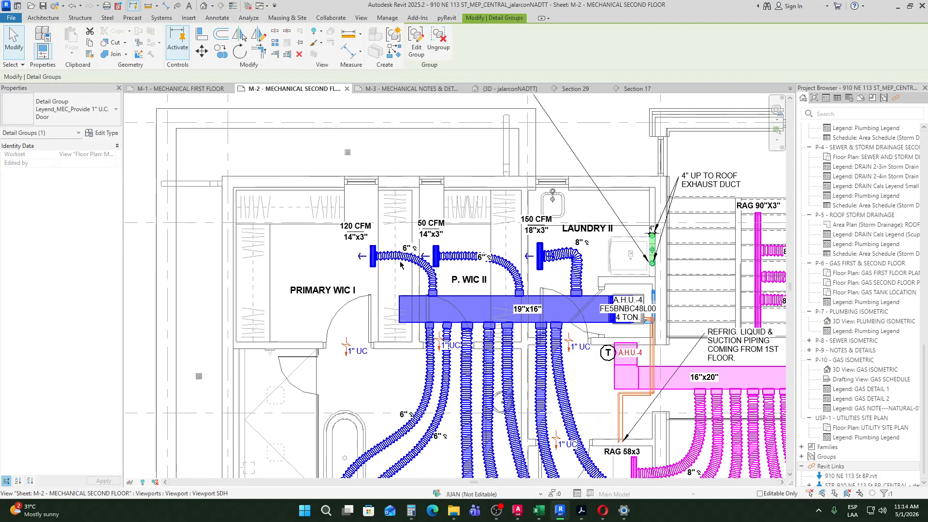
scroll(351, 288, up, 1)
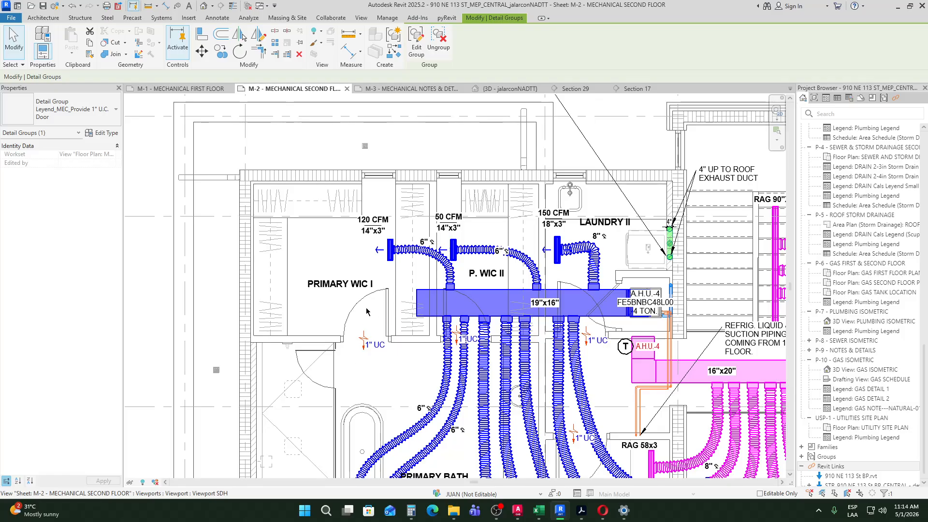
scroll(501, 289, down, 5)
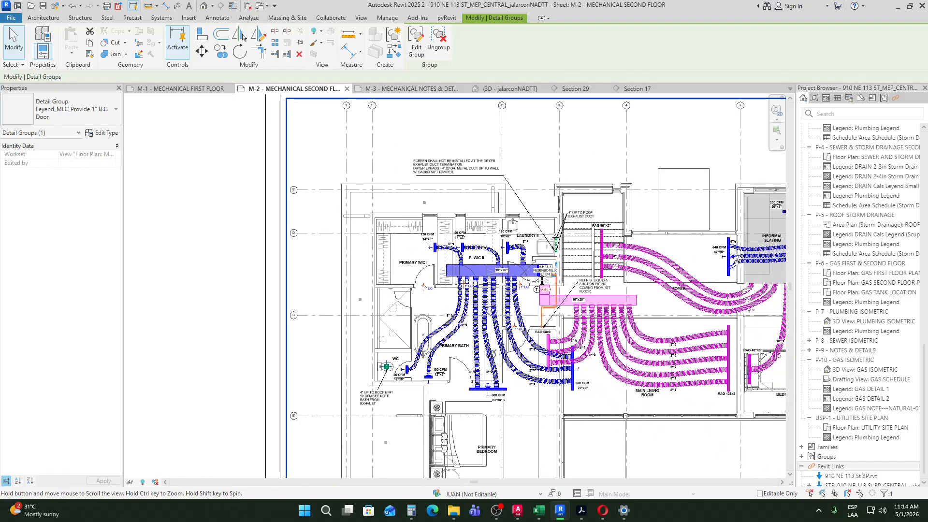
Step: Examine the WC exhaust, its 50 CFM diffuser and the neighbouring 100 CFM diffuser in the Primary Bath
middle_drag(638, 305, 541, 269)
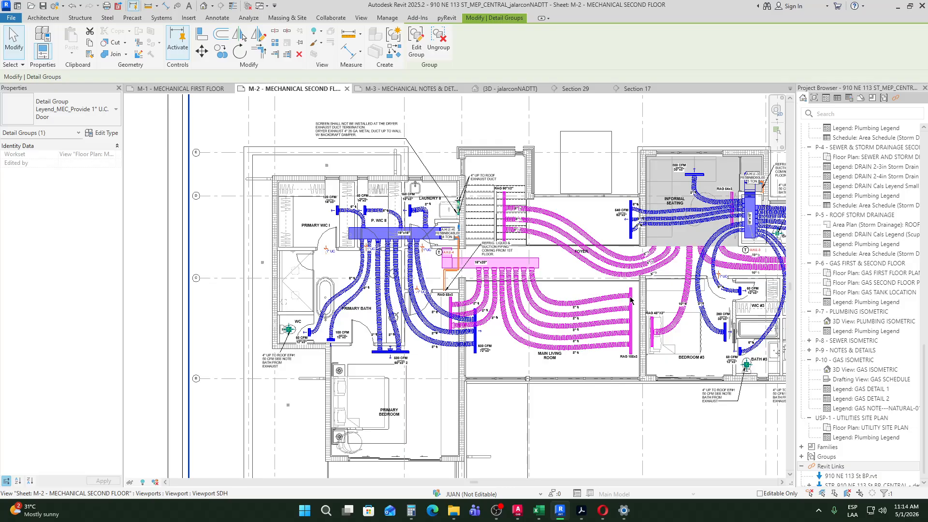
scroll(428, 255, up, 5)
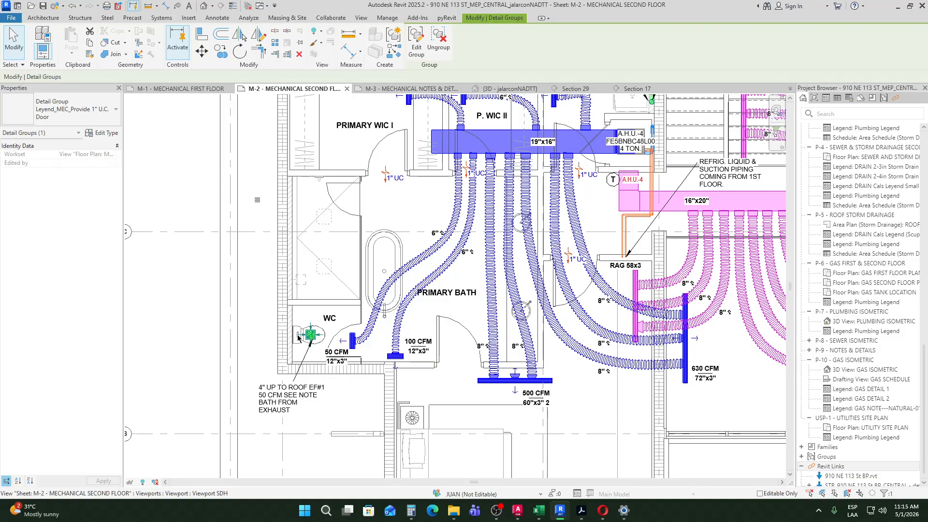
scroll(411, 341, down, 4)
scroll(435, 337, up, 4)
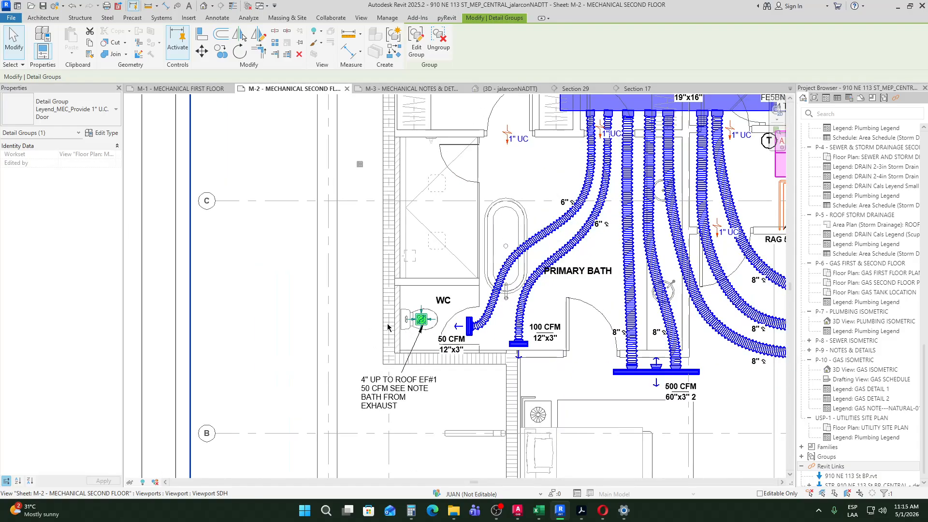
scroll(533, 298, down, 1)
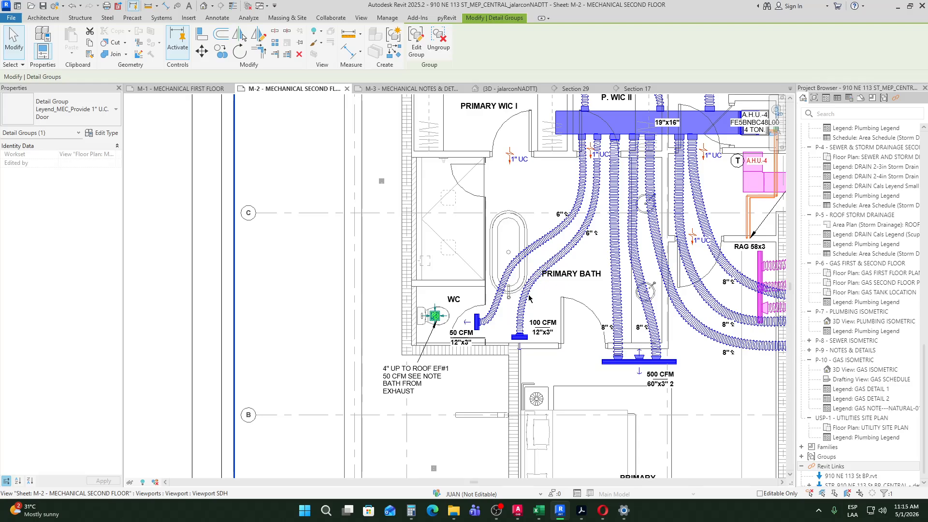
middle_drag(527, 223, 526, 262)
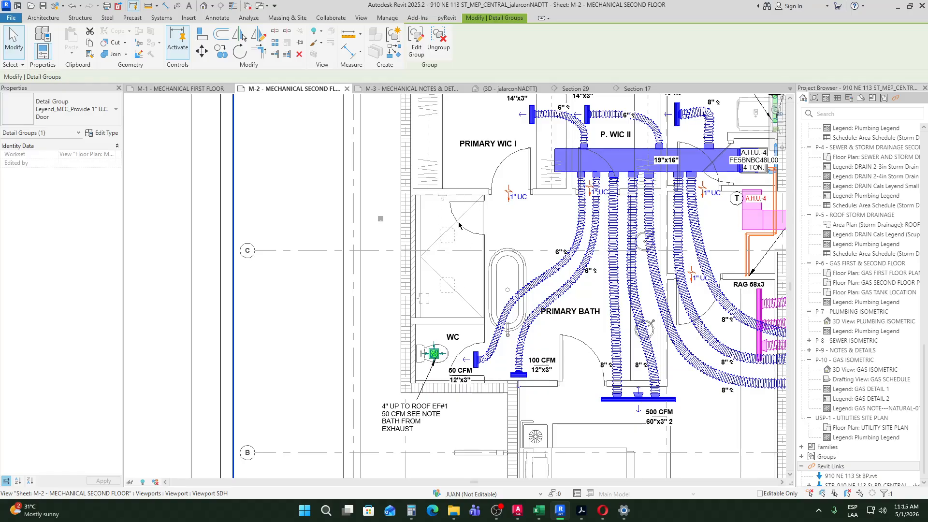
Step: Compare the Primary Bath's shower, WC and closet doors with the flex ducts running from the 19"x16" supply duct
scroll(394, 255, down, 4)
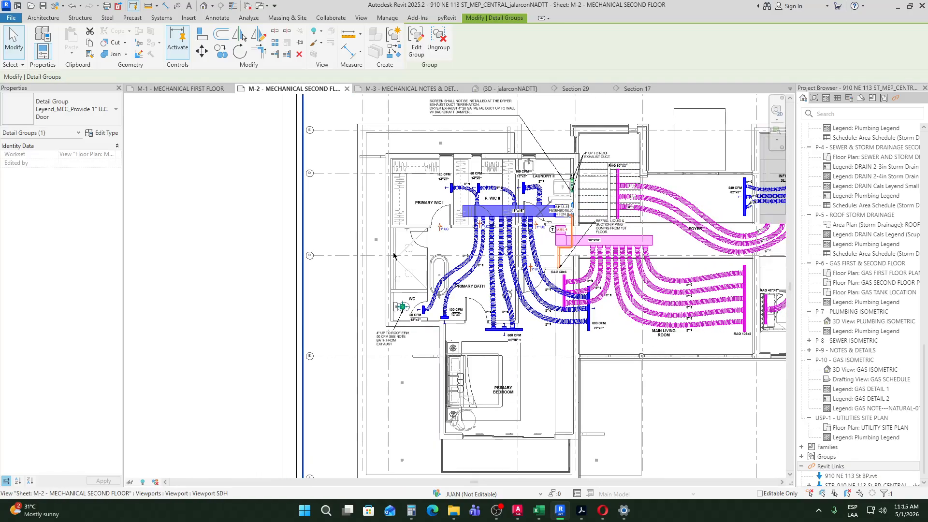
scroll(394, 255, up, 4)
scroll(513, 290, up, 1)
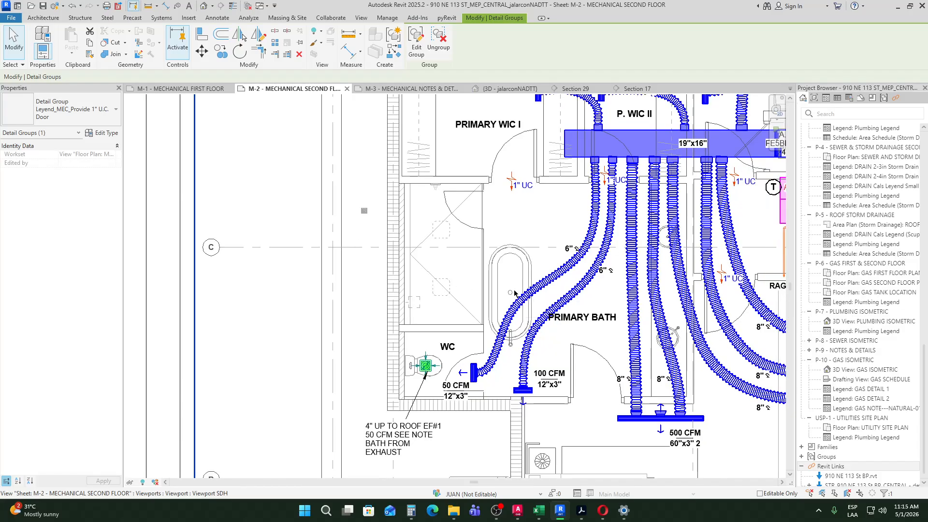
scroll(578, 312, down, 4)
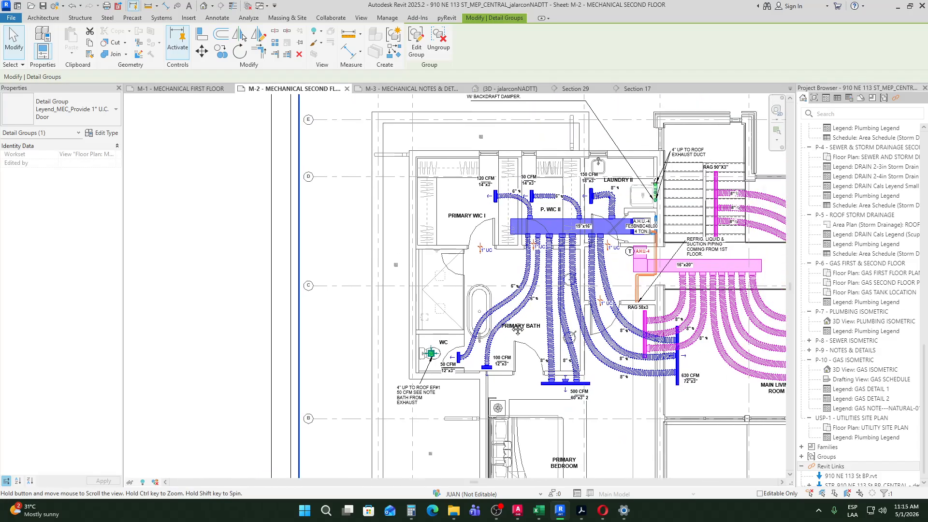
scroll(656, 288, up, 4)
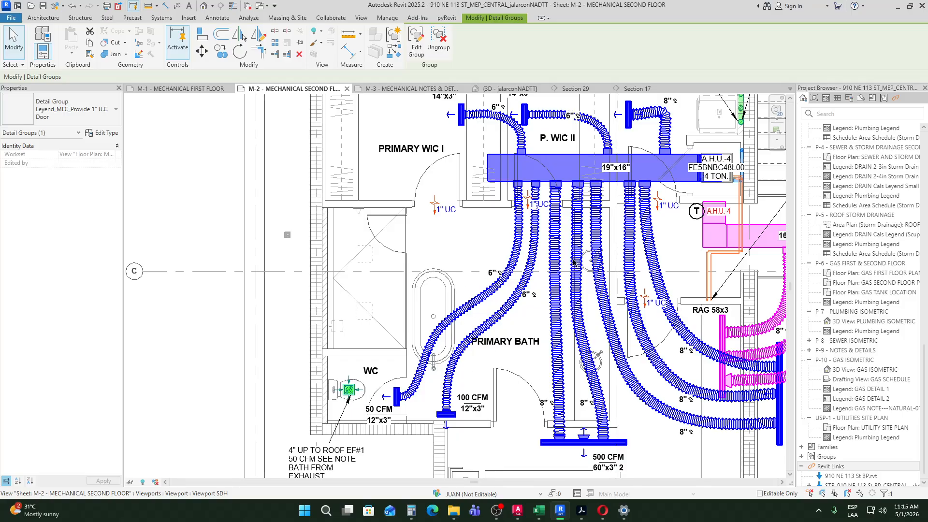
scroll(582, 379, down, 4)
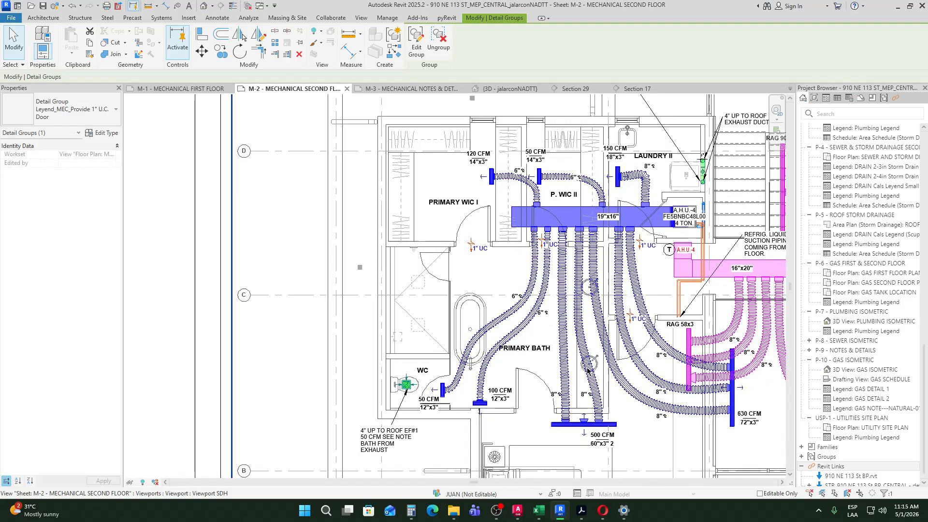
Step: Review the second-floor supply and return ductwork from the primary suite across the main living room to Bedrooms #1, #2 and #3
middle_drag(496, 368, 245, 370)
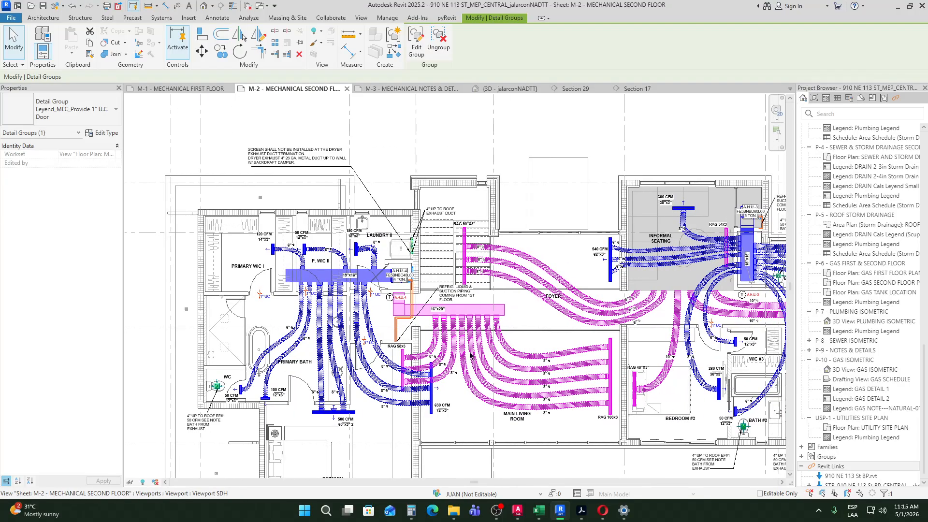
middle_drag(543, 341, 354, 309)
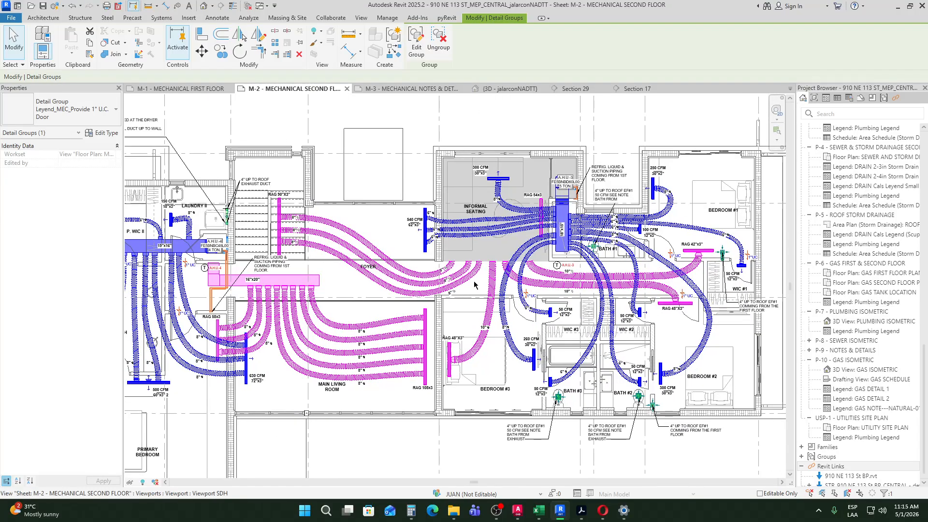
mouse_move(481, 308)
middle_down()
mouse_move(510, 292)
mouse_move(477, 300)
middle_up()
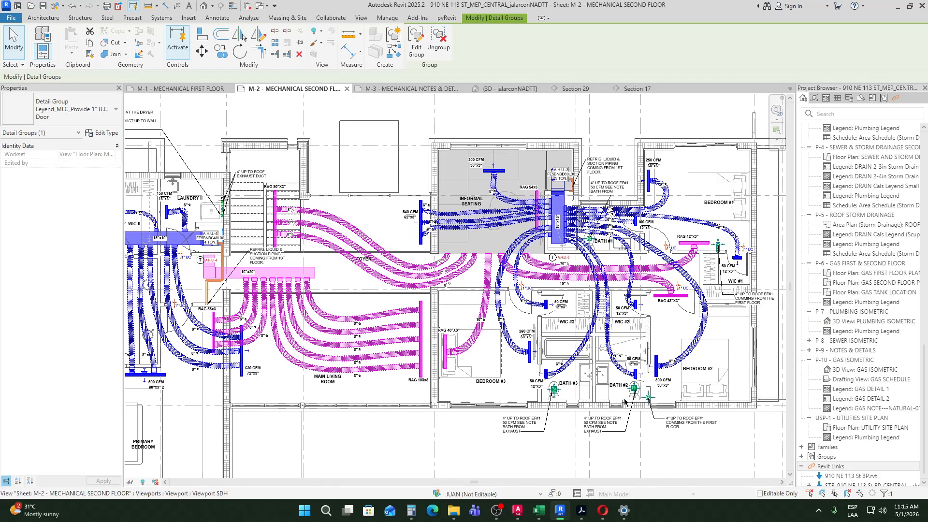
middle_drag(611, 399, 587, 406)
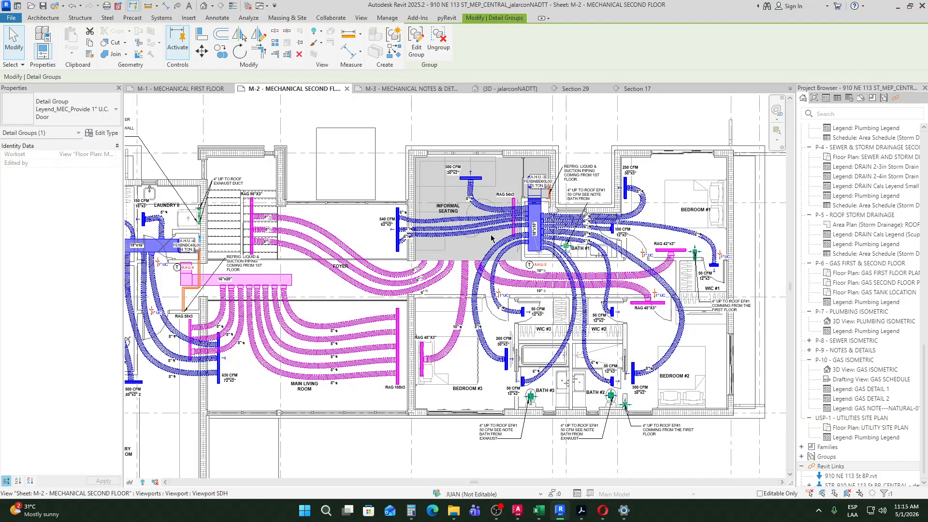
Step: Examine the A.H.U.-3 supply and return flex ducts around Informal Seating, the Foyer and WIC #3 on sheet M-2
middle_drag(269, 360, 320, 348)
middle_drag(477, 355, 455, 374)
middle_drag(563, 287, 454, 331)
scroll(658, 296, up, 4)
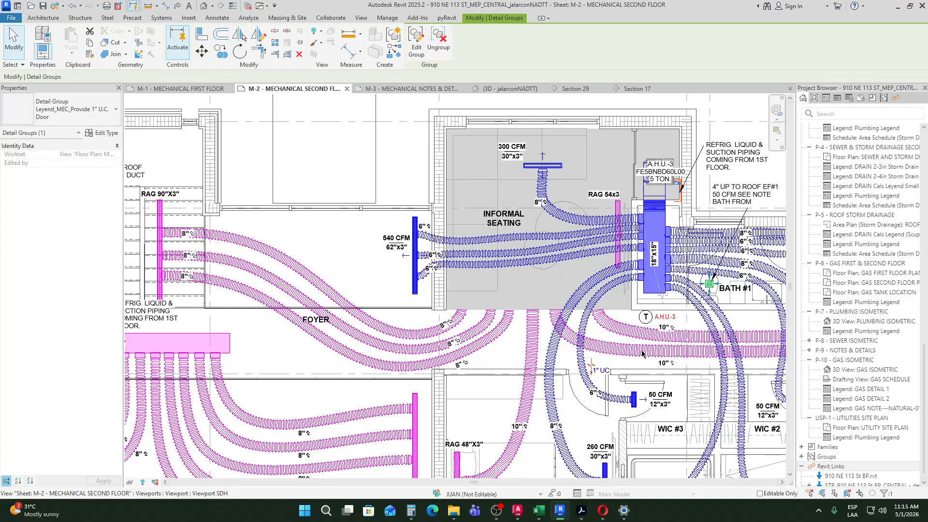
scroll(652, 304, down, 5)
click(603, 510)
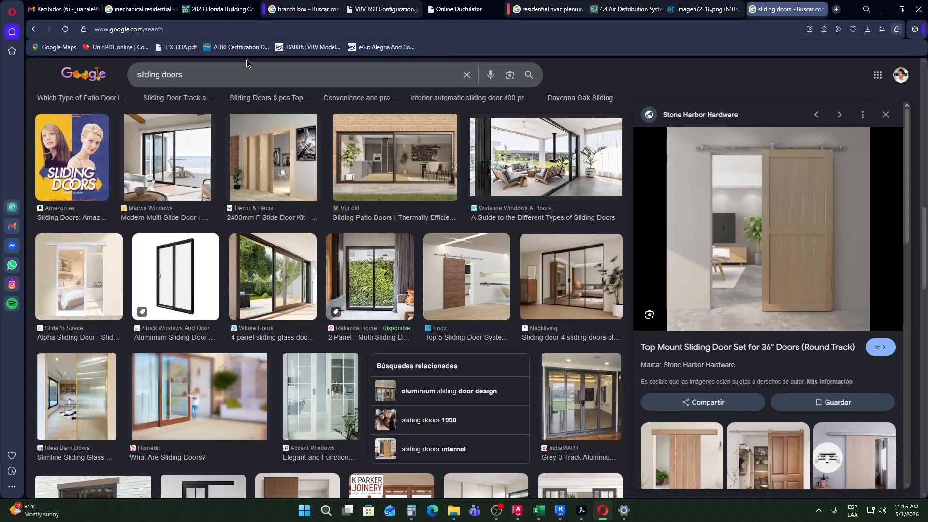
drag(217, 74, 124, 78)
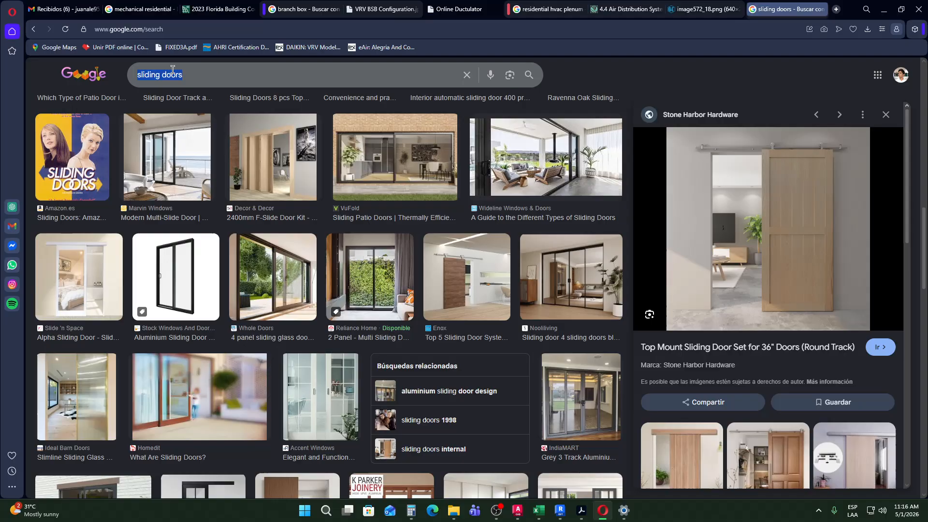
click(176, 74)
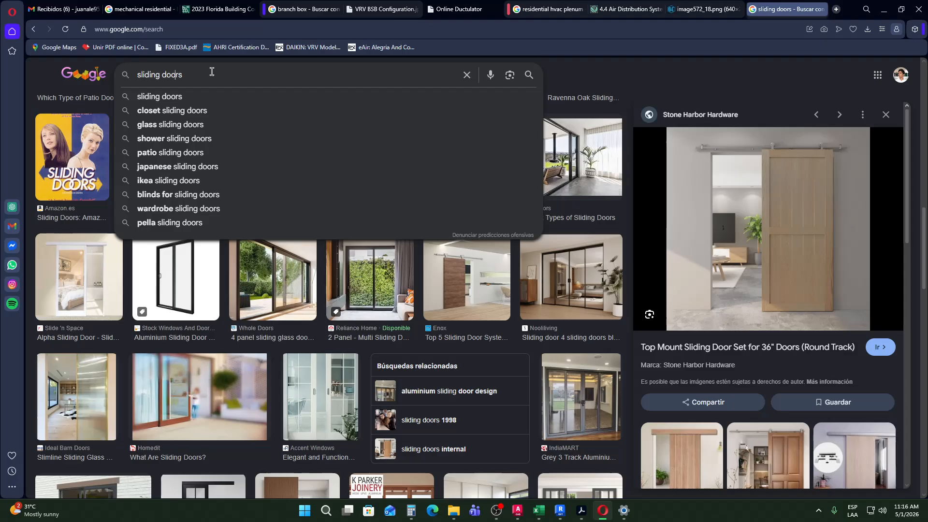
click(885, 9)
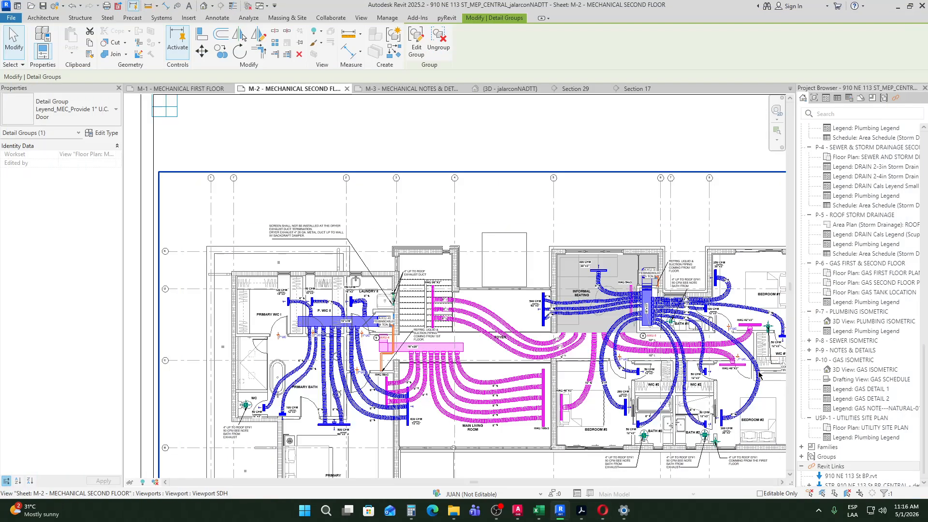
Step: Examine the 16"x20" return duct of A.H.U.-4 and the flex ducts branching from it
scroll(585, 383, up, 4)
scroll(618, 400, down, 3)
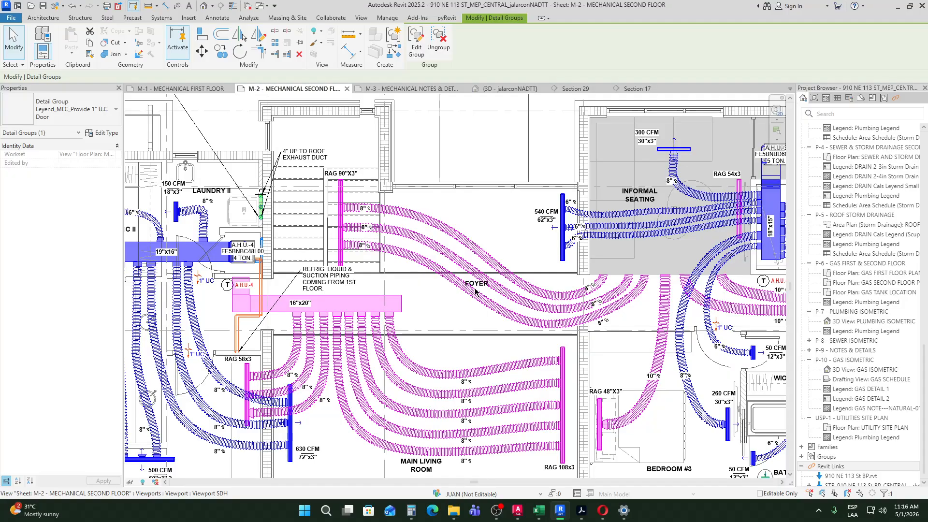
scroll(317, 271, up, 5)
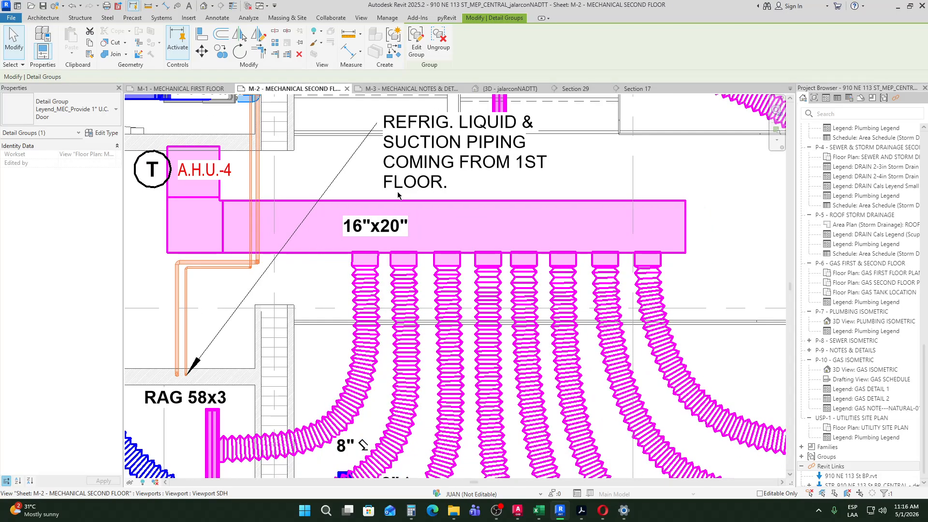
scroll(357, 193, down, 3)
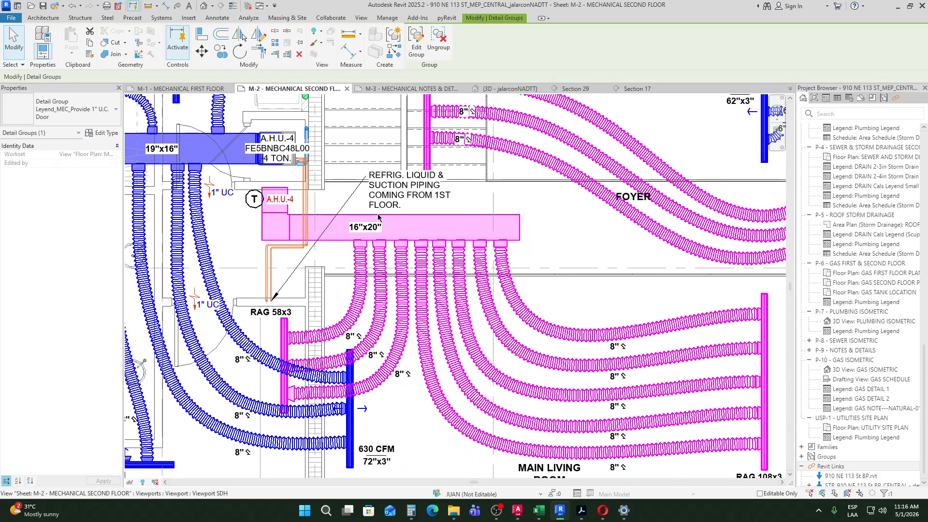
scroll(300, 319, down, 3)
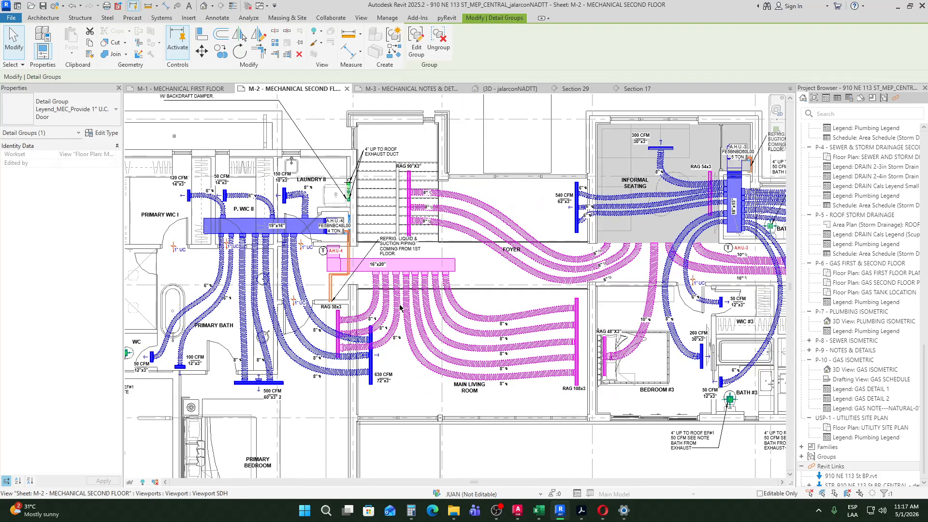
Step: Compare the return flex runs in the Main Living Room and Foyer with the supply runs serving Informal Seating
scroll(437, 317, up, 5)
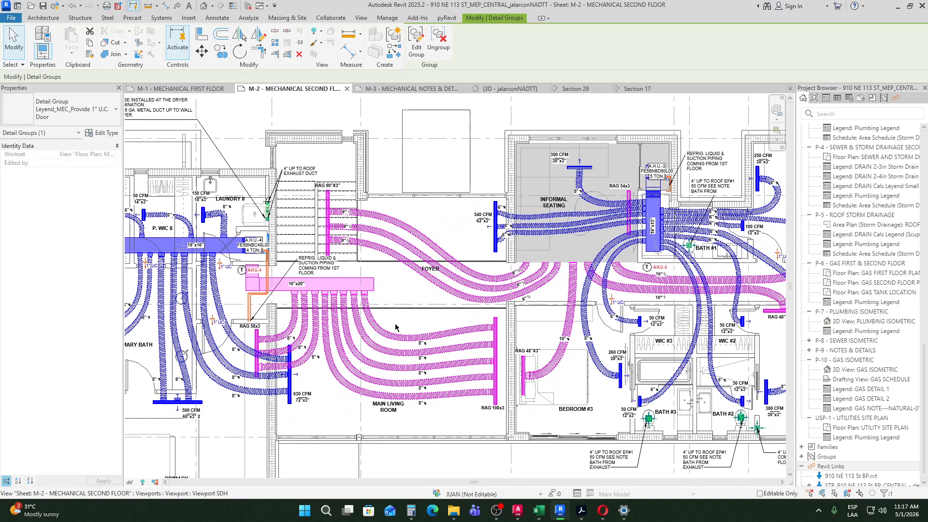
scroll(226, 246, down, 3)
scroll(355, 259, up, 4)
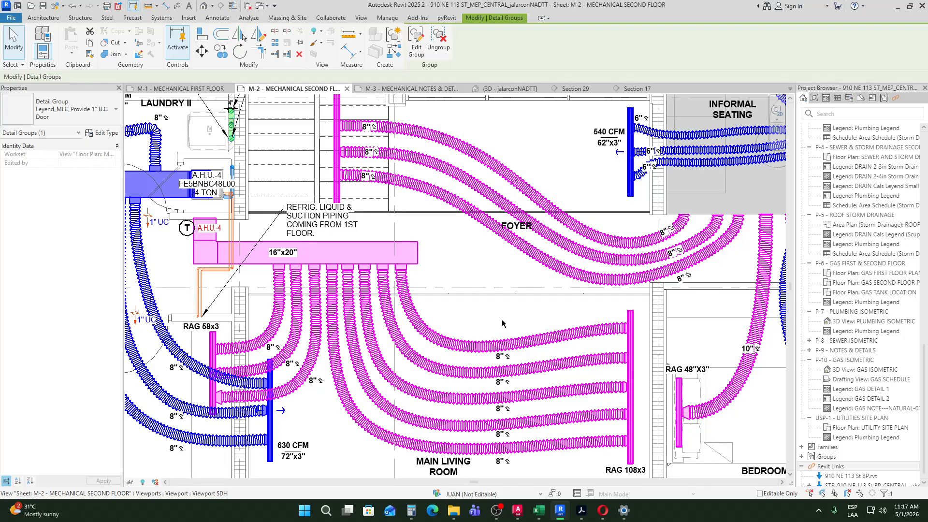
scroll(231, 245, down, 2)
scroll(231, 246, down, 1)
middle_drag(231, 245, 308, 246)
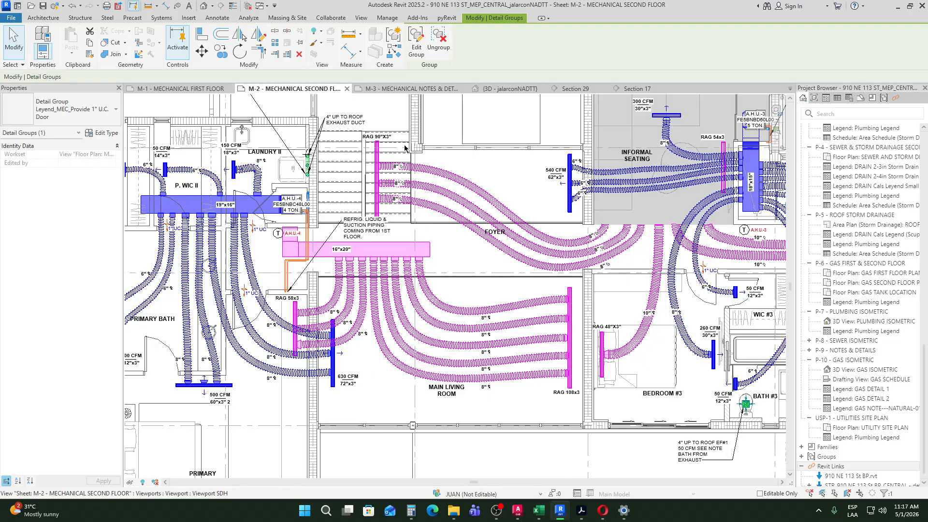
middle_drag(606, 210, 472, 274)
middle_drag(366, 238, 467, 282)
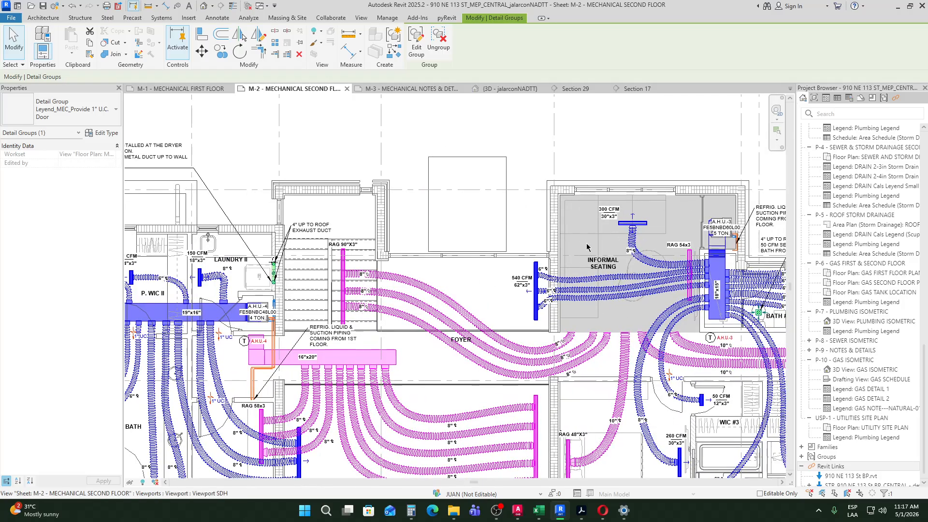
Step: Switch to the Opera browser and search Google Images for "wood trusses"
click(603, 510)
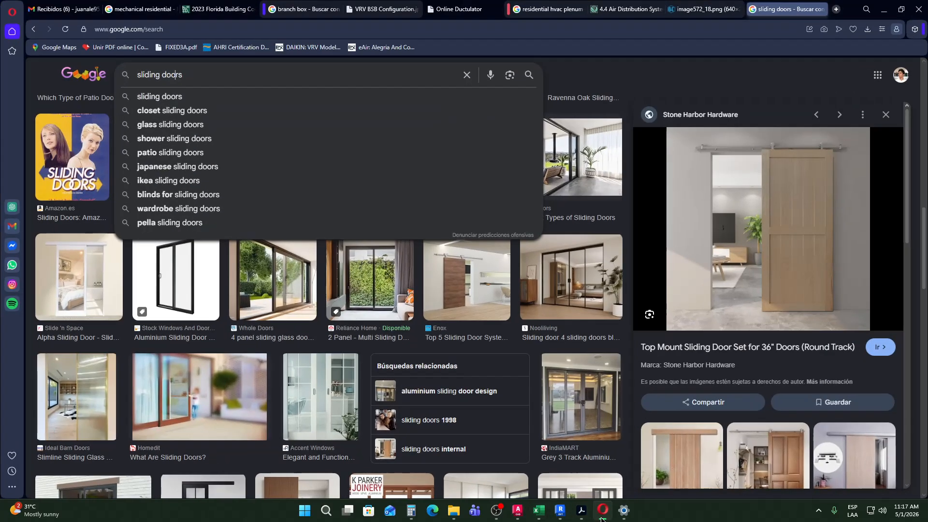
drag(256, 81, 124, 75)
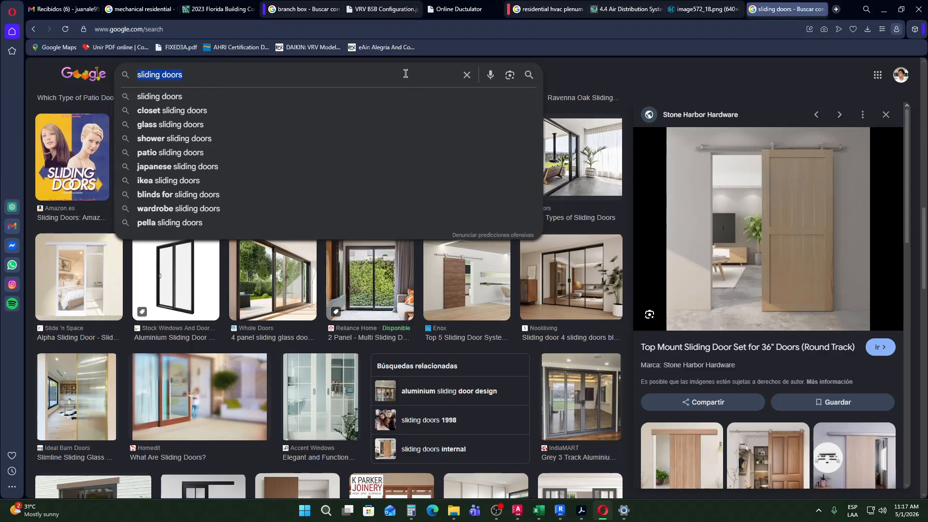
text(trusse)
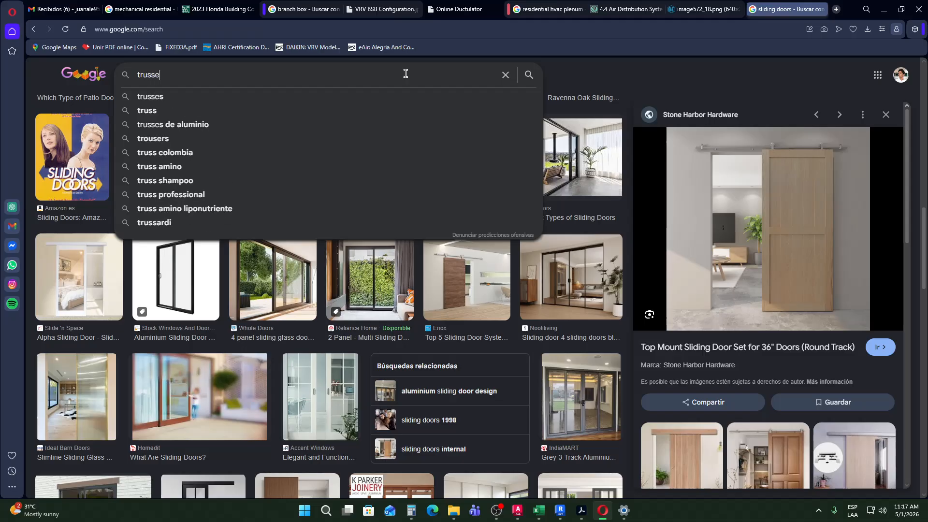
text(swood)
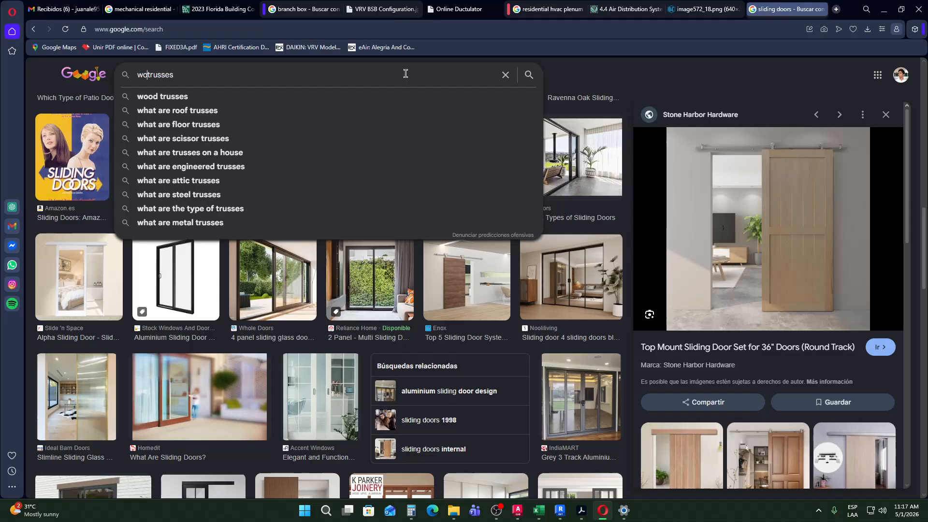
key(Return)
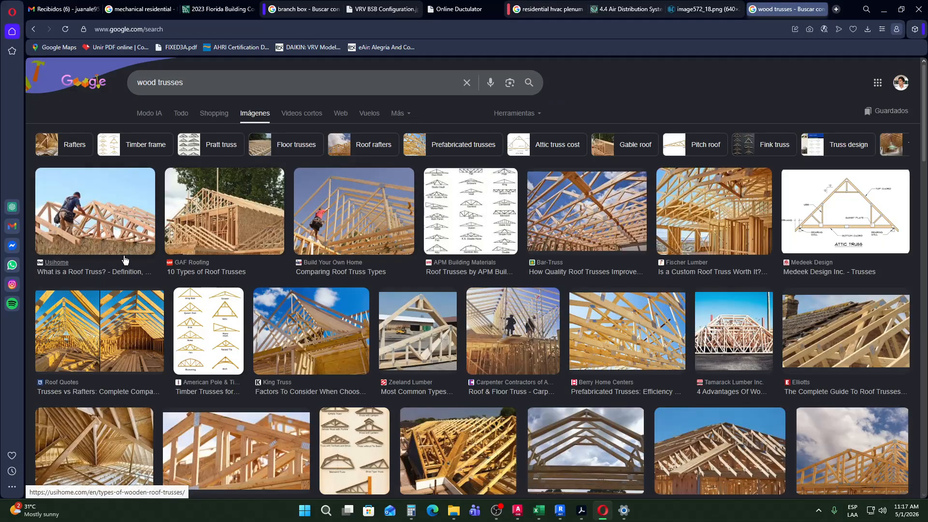
Step: Browse the wood truss images and open the McKee Homes photo of flat floor trusses
click(94, 226)
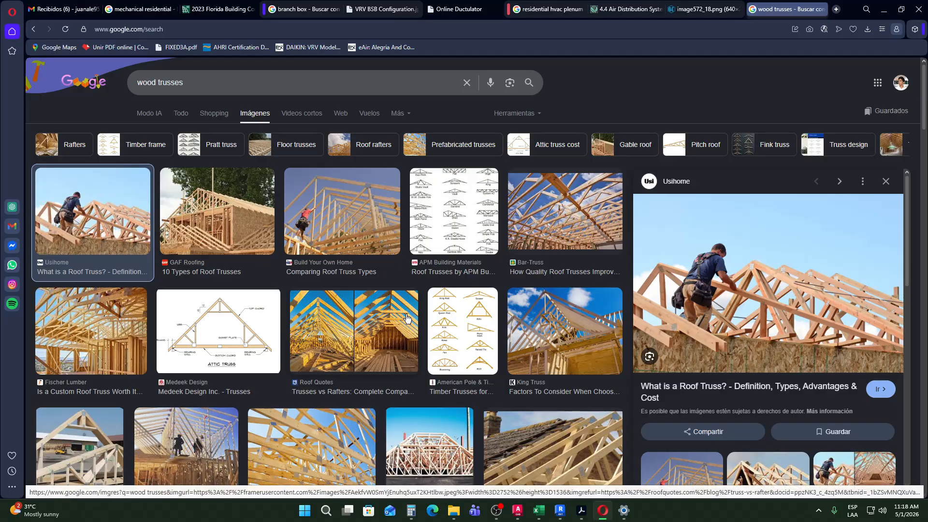
scroll(409, 309, down, 5)
scroll(408, 309, down, 2)
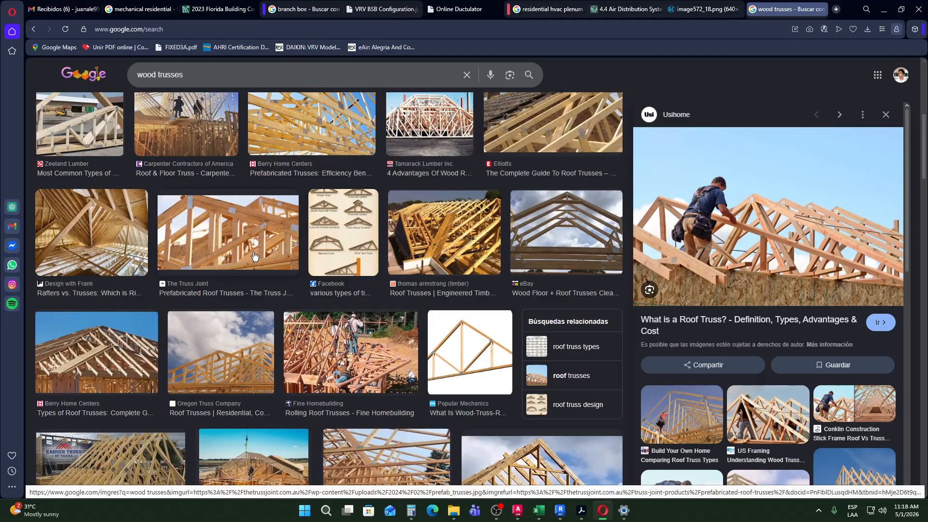
scroll(241, 258, down, 2)
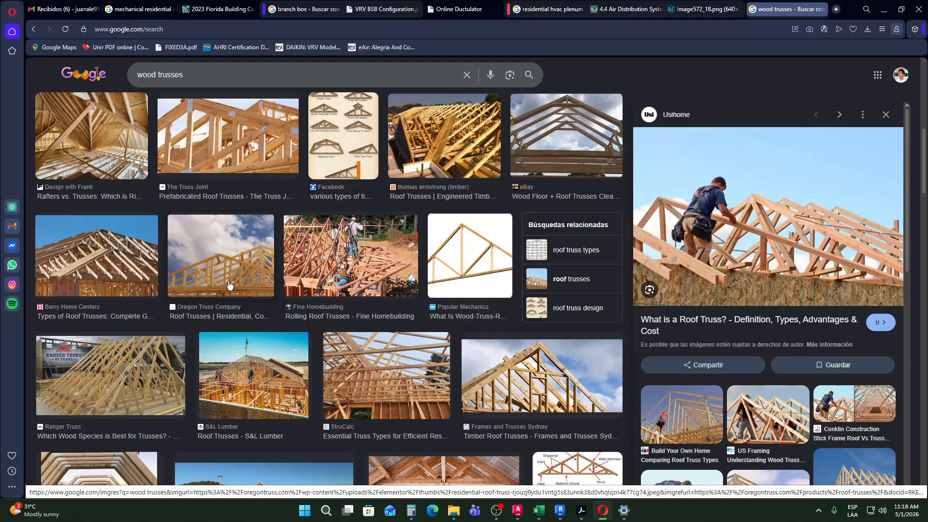
scroll(219, 287, down, 3)
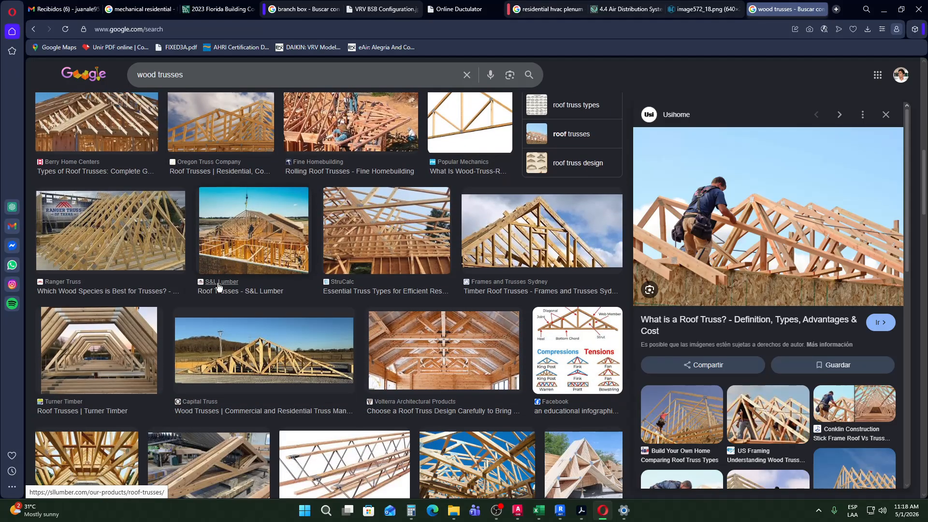
scroll(218, 286, down, 6)
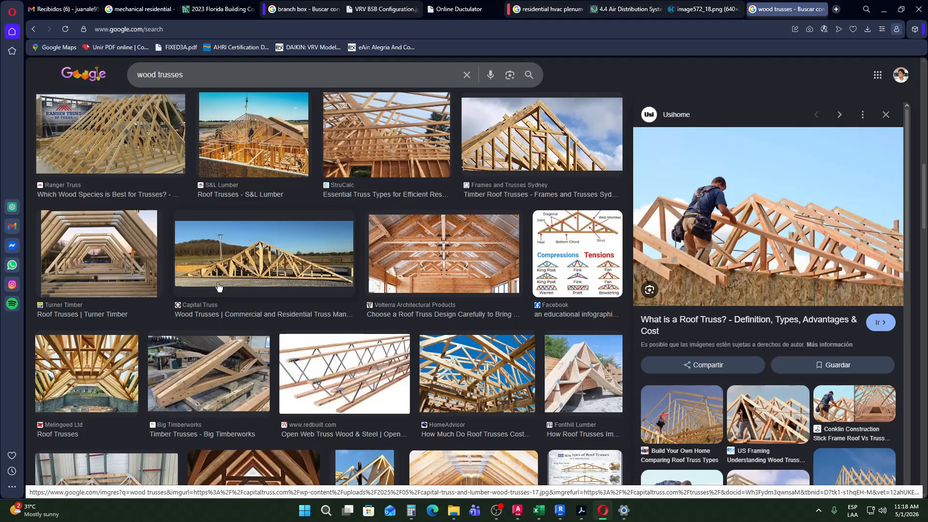
scroll(217, 290, down, 3)
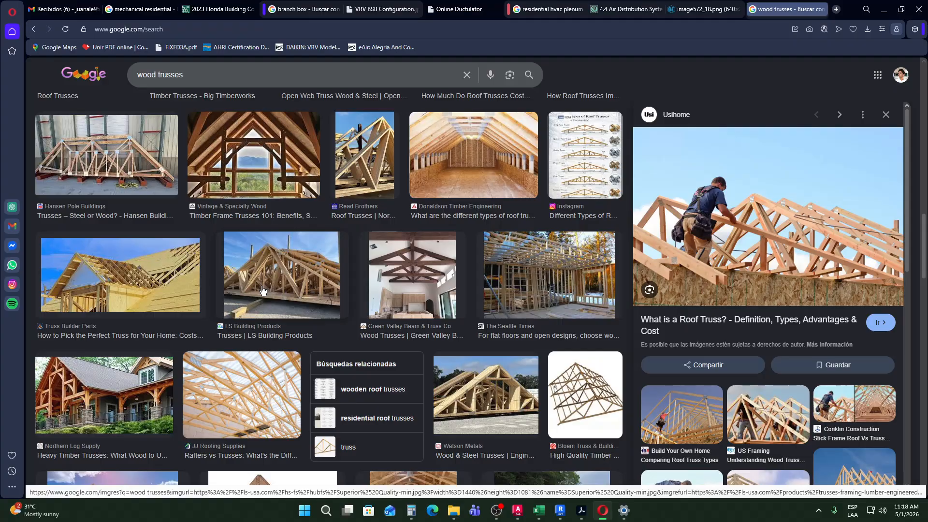
scroll(256, 293, down, 5)
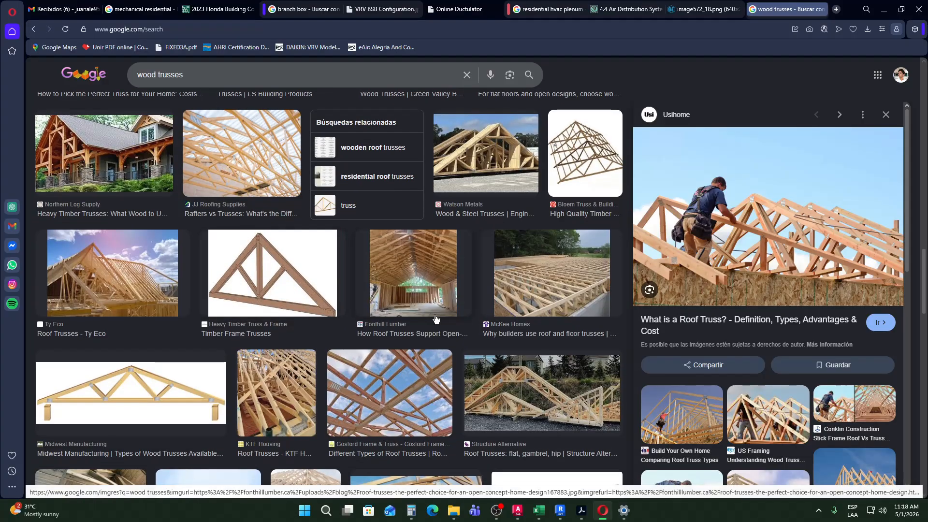
click(534, 257)
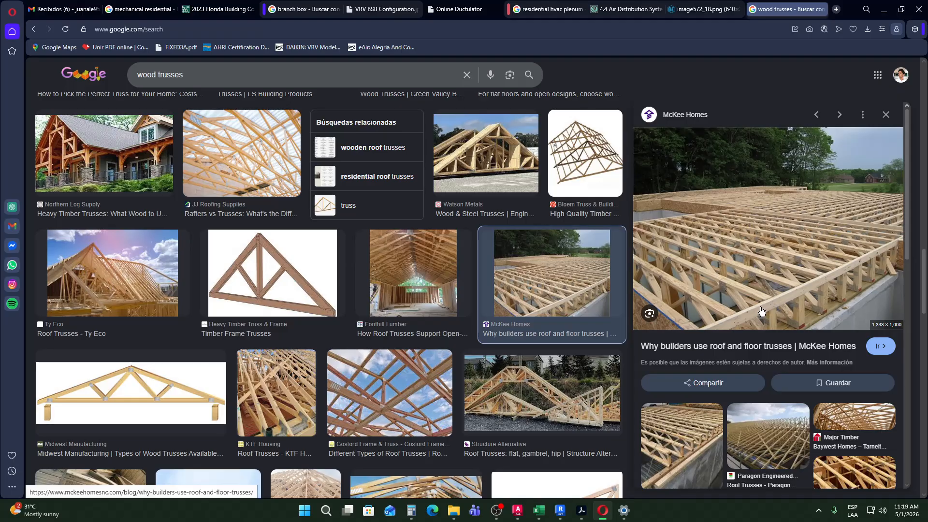
Step: Capture a screenshot of the McKee Homes truss photo and open it in Snipping Tool for markup
right_click(751, 231)
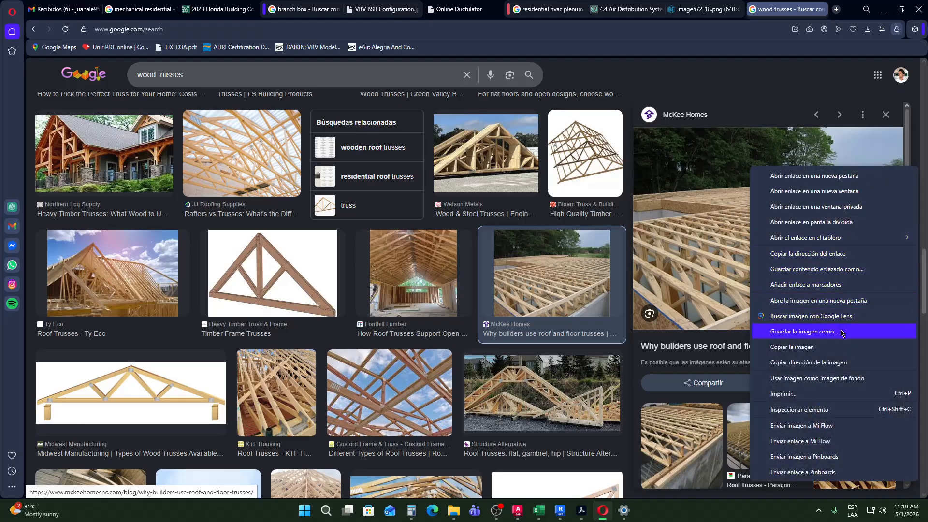
click(766, 89)
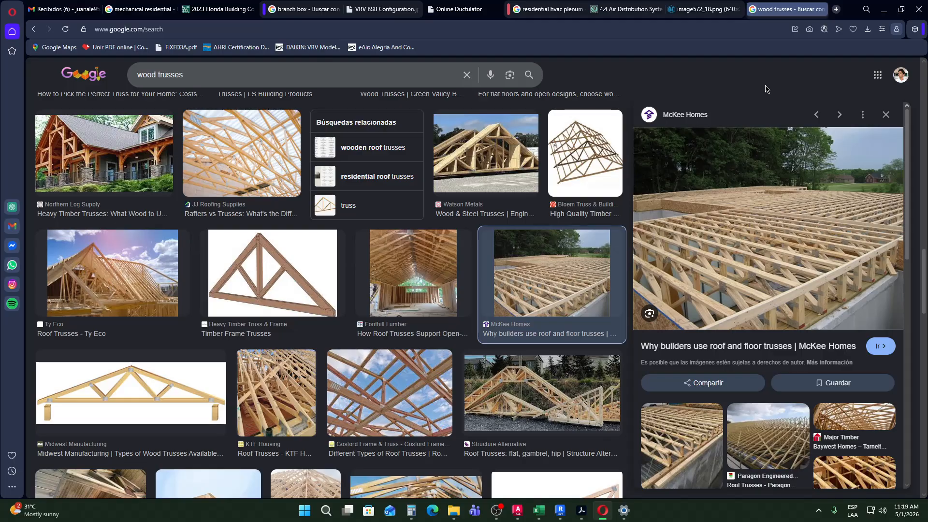
key(shift+super+s)
drag(638, 127, 909, 338)
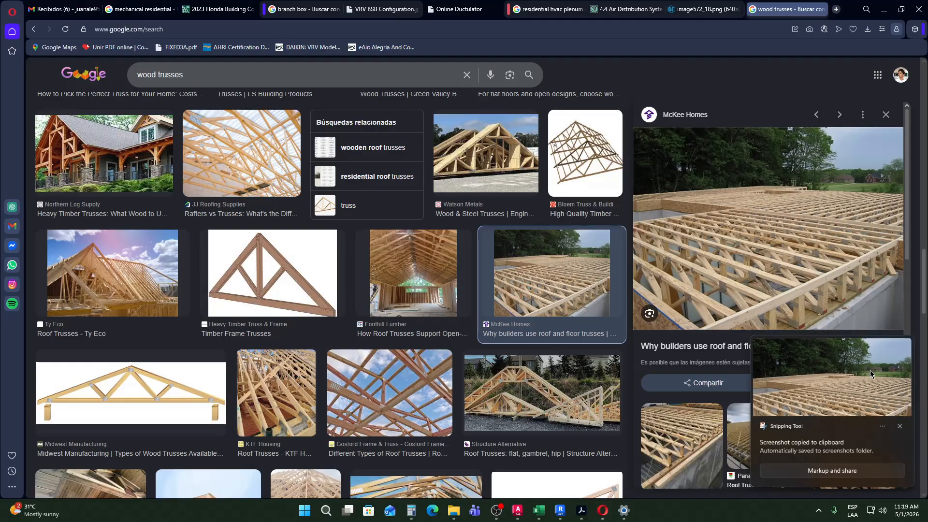
click(871, 371)
click(878, 205)
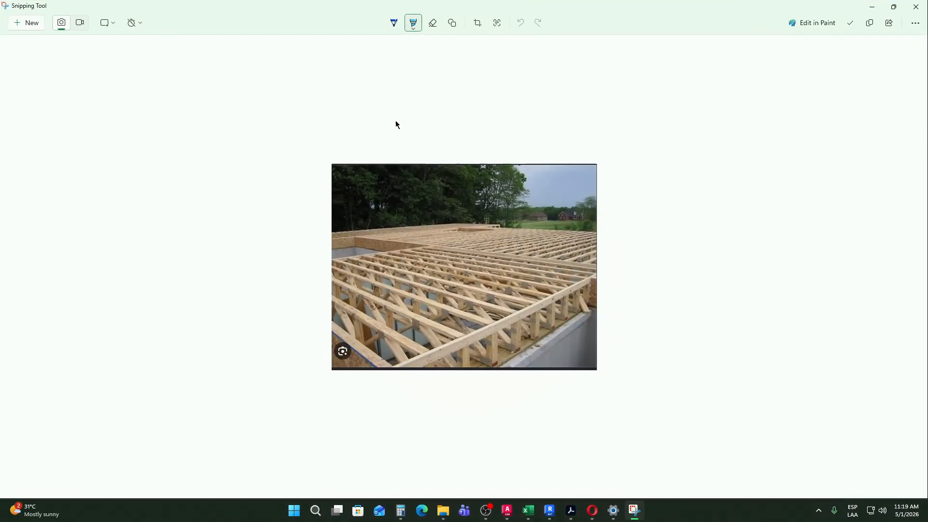
Step: Draw a blue freehand rectangle just below the truss photo with the pen
click(394, 22)
mouse_move(413, 376)
mouse_down()
mouse_move(449, 449)
mouse_move(450, 379)
mouse_move(413, 377)
mouse_up()
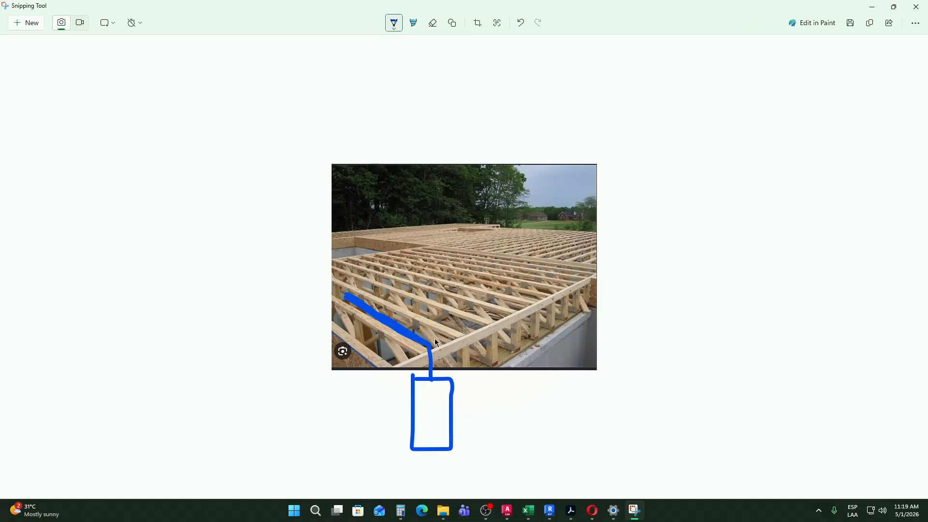
Step: Try freehand duct routes from the rectangle along and across the trusses, undoing each line
key(ctrl+z)
mouse_move(426, 376)
mouse_down()
mouse_move(423, 335)
mouse_move(501, 270)
mouse_up()
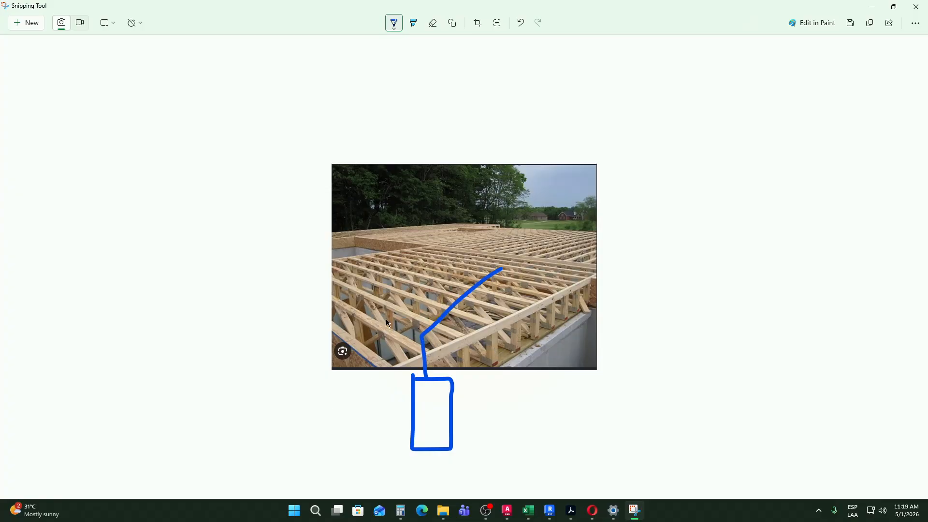
key(ctrl+z)
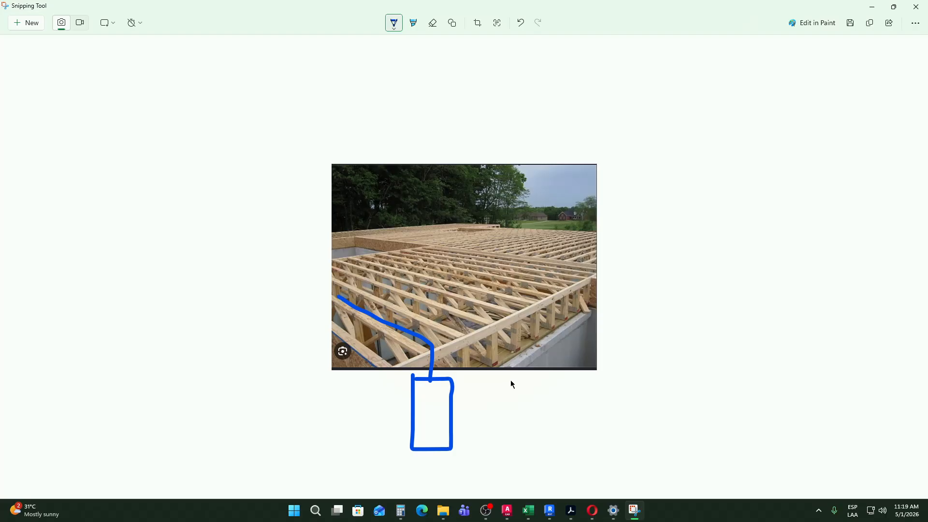
key(ctrl+z)
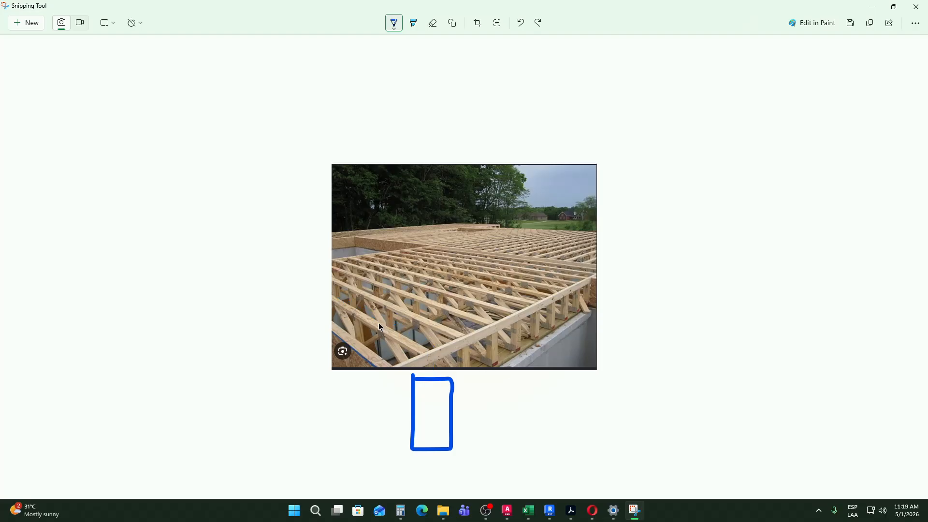
Step: Mark the spacing between two neighbouring trusses on the photo and handwrite 24" beside the picture
drag(378, 323, 409, 334)
mouse_move(694, 136)
mouse_down()
mouse_move(687, 166)
mouse_move(710, 153)
mouse_up()
drag(706, 138, 706, 188)
drag(715, 118, 722, 137)
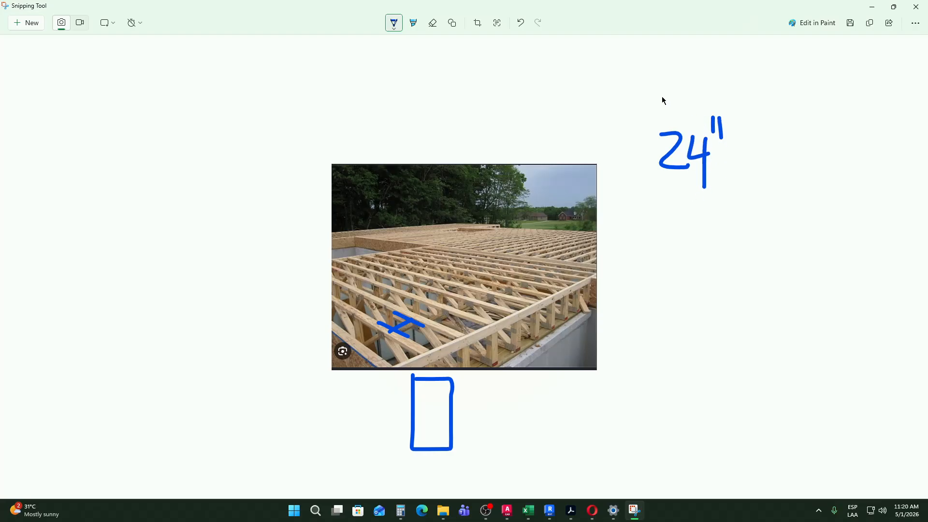
Step: Frame the handwritten 24" note with a blue box and handwrite 24 - 3" beneath it
mouse_move(644, 103)
mouse_down()
mouse_move(650, 188)
mouse_move(746, 106)
mouse_move(635, 107)
mouse_up()
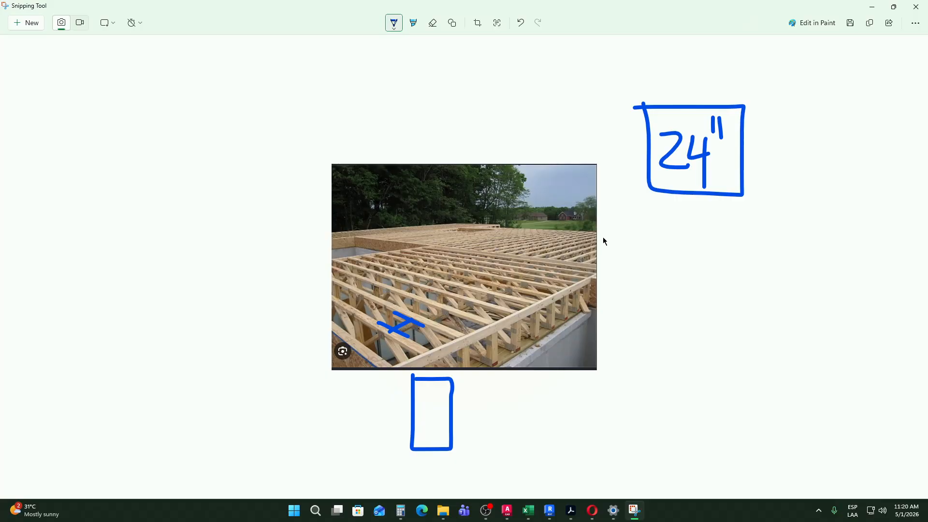
mouse_move(650, 237)
mouse_down()
mouse_move(648, 264)
mouse_move(672, 251)
mouse_up()
mouse_move(664, 235)
mouse_down()
mouse_move(663, 275)
mouse_move(729, 249)
mouse_move(715, 264)
mouse_up()
drag(742, 244, 740, 225)
drag(748, 225, 748, 243)
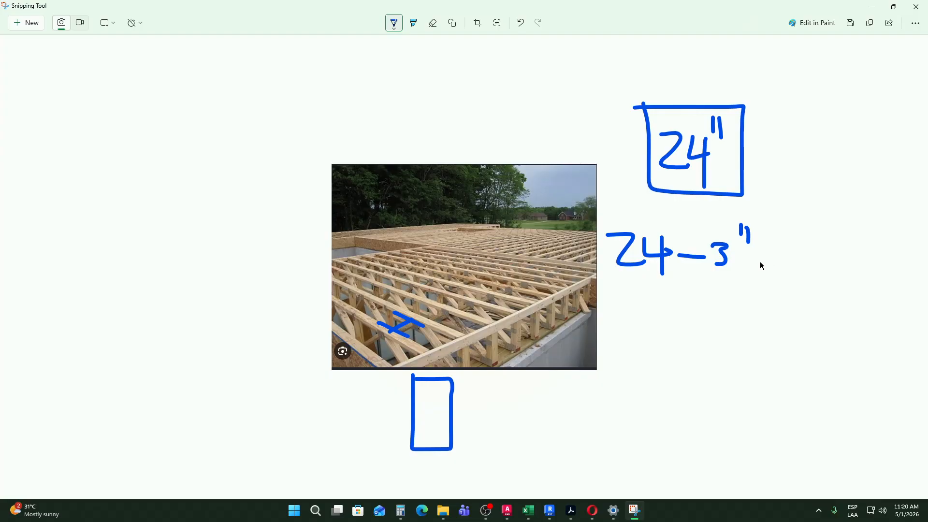
Step: Box the handwritten 3" and complete the subtraction with = 21", framing the 21" as well
mouse_move(707, 210)
mouse_down()
mouse_move(757, 288)
mouse_move(711, 211)
mouse_up()
mouse_move(777, 247)
mouse_down()
mouse_move(798, 246)
mouse_move(809, 262)
mouse_up()
drag(815, 227, 854, 268)
mouse_move(860, 253)
mouse_down()
mouse_move(866, 238)
mouse_move(876, 268)
mouse_up()
drag(883, 204, 884, 220)
drag(890, 204, 890, 231)
mouse_move(815, 192)
mouse_down()
mouse_move(813, 301)
mouse_move(895, 183)
mouse_move(789, 187)
mouse_up()
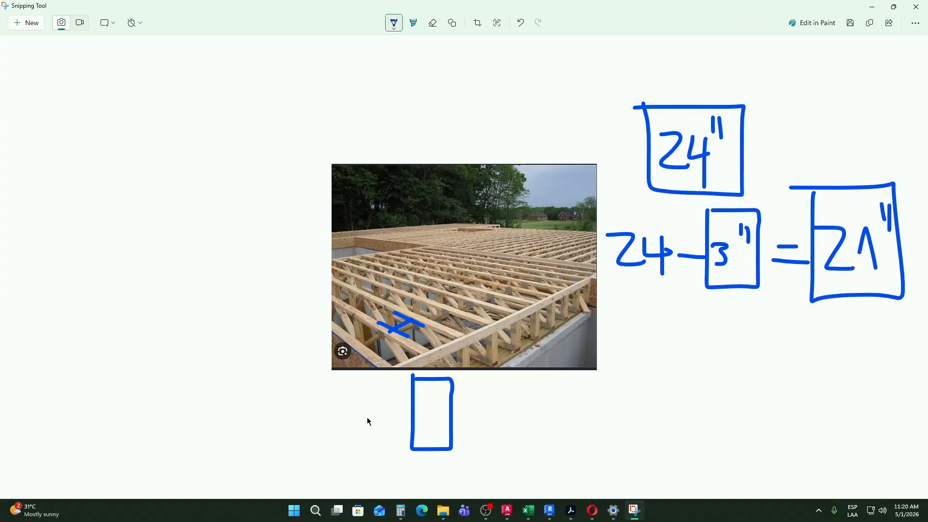
Step: Draw a freehand duct route from the rectangle up into the photo and along the marked truss bay
click(428, 384)
drag(433, 350, 376, 318)
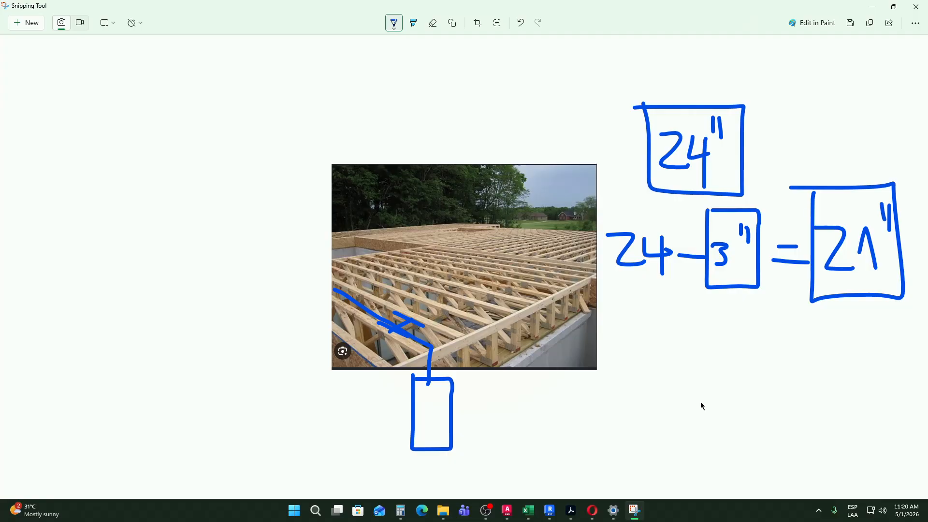
Step: Switch to Revit and examine the second-floor ducts on sheet M-2, especially around A.H.U.-4, and return to the annotated snip
click(550, 511)
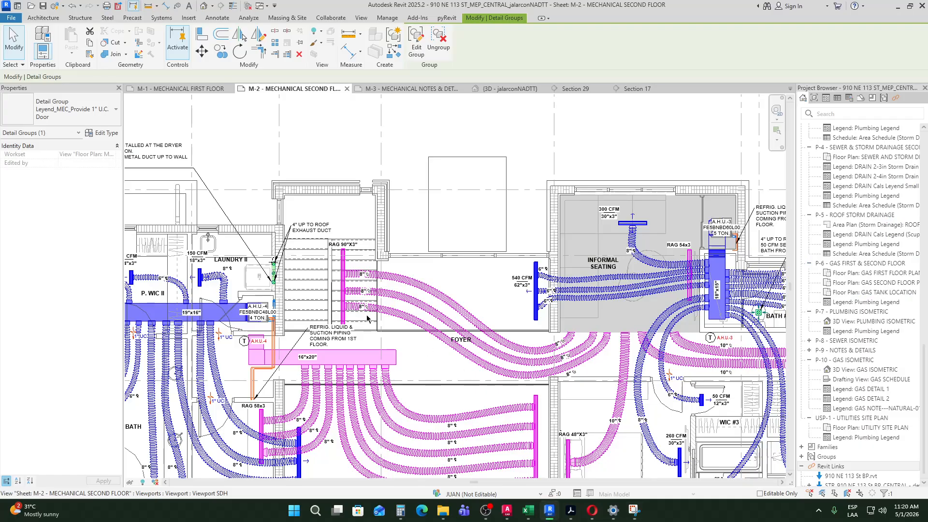
middle_drag(450, 284, 476, 267)
scroll(415, 297, up, 1)
middle_drag(522, 315, 427, 324)
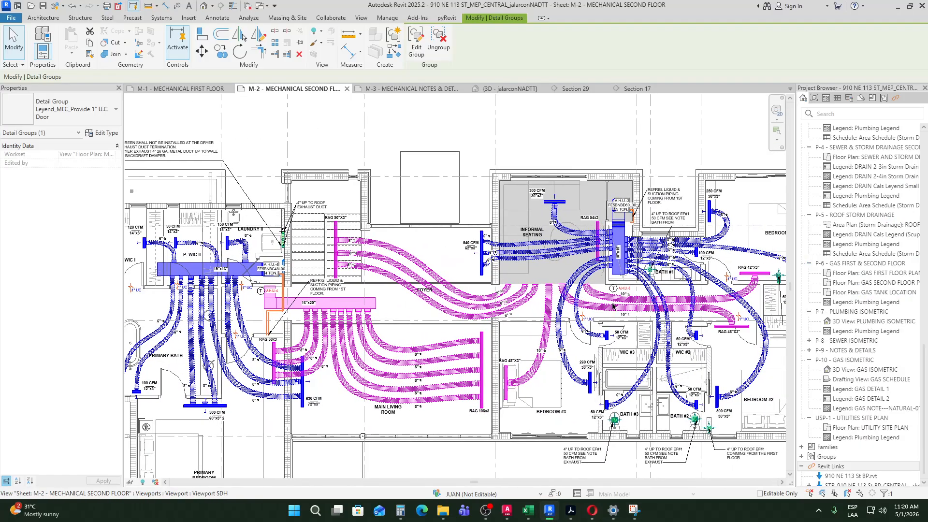
scroll(613, 302, up, 1)
middle_drag(296, 327, 466, 319)
scroll(390, 285, up, 2)
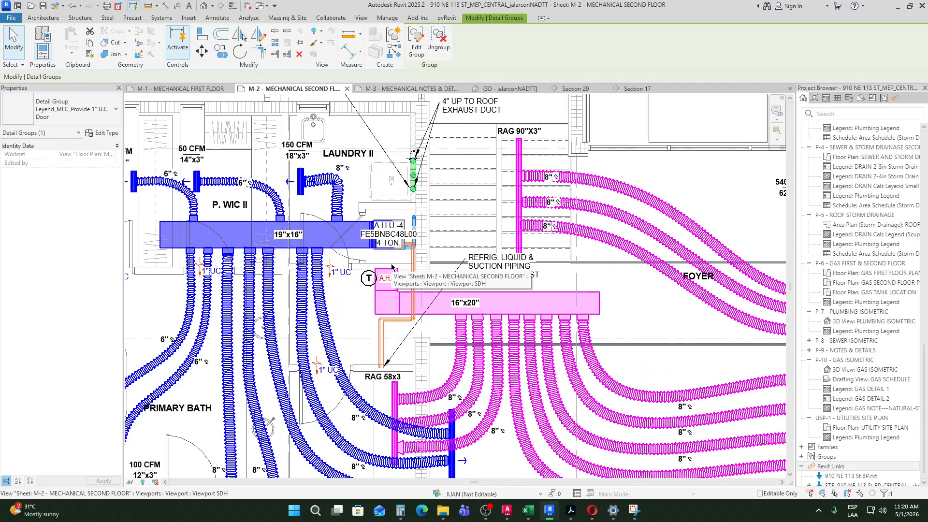
click(890, 8)
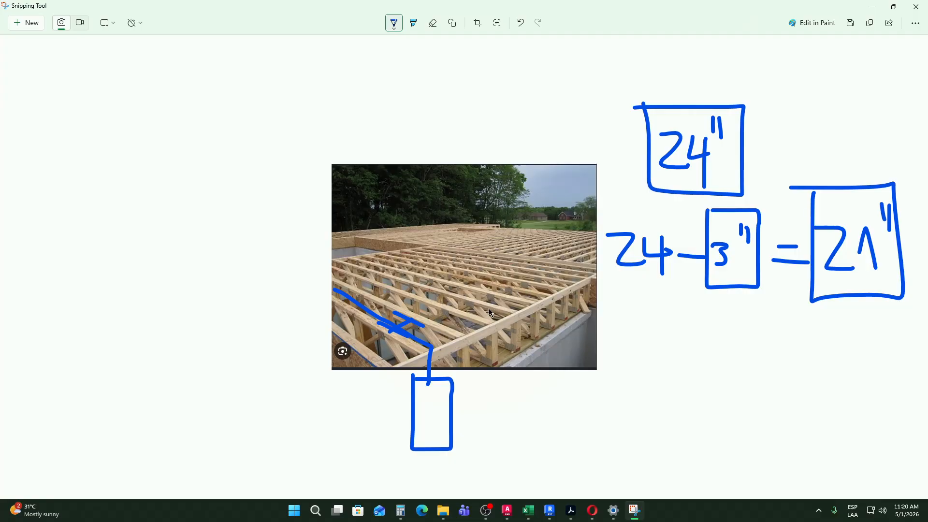
Step: Undo the routes, the subtraction, the 24" note and the spacing marks, keeping only the rectangle below the truss photo
key(ctrl+z)
key(ctrl+z)
key(ctrl+z)
key(ctrl+z)
key(ctrl+z)
key(ctrl+z)
key(ctrl+z)
key(ctrl+z)
key(ctrl+z)
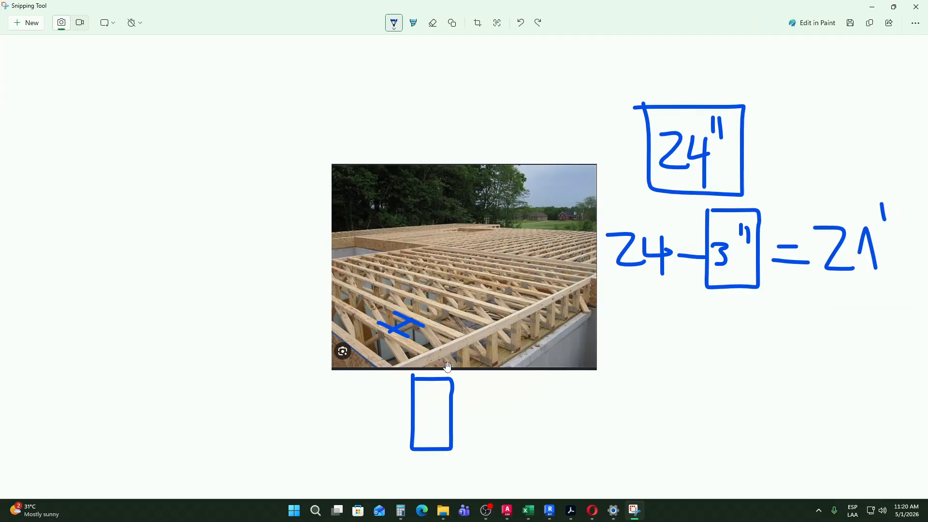
key(ctrl+z)
key(ctrl+z)
key(ctrl+z)
key(ctrl+z)
key(ctrl+z)
key(ctrl+z)
key(ctrl+z)
key(ctrl+z)
key(ctrl+z)
key(ctrl+z)
key(ctrl+z)
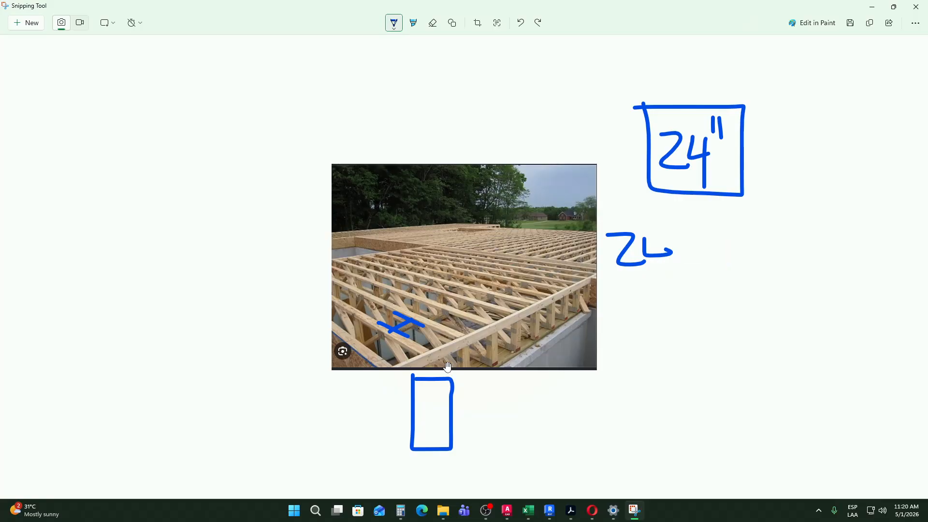
key(ctrl+z)
key(ctrl+z)
key(ctrl+z)
key(ctrl+z)
key(ctrl+z)
key(ctrl+z)
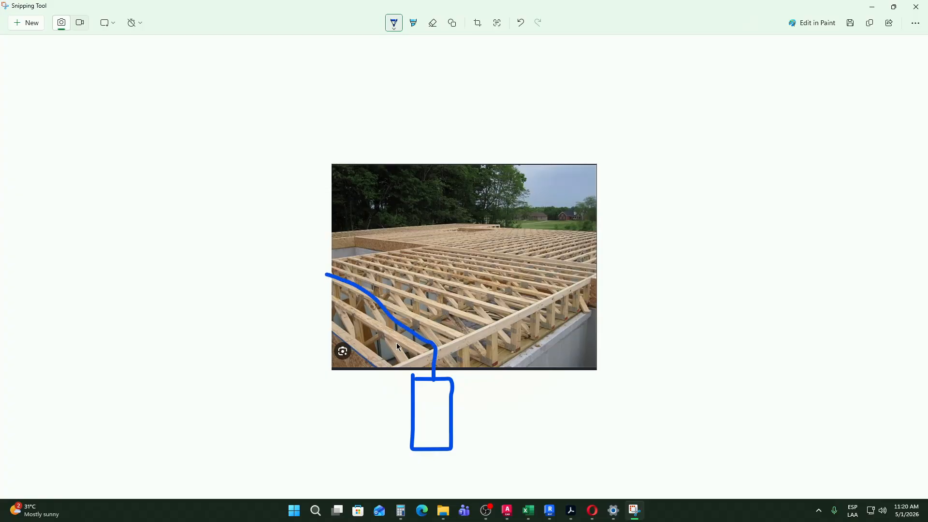
key(ctrl+z)
Step: Draw a thick main duct from the rectangle along a truss bay, undoing stray branches, adding a second edge and filling it with strokes
drag(423, 341, 341, 290)
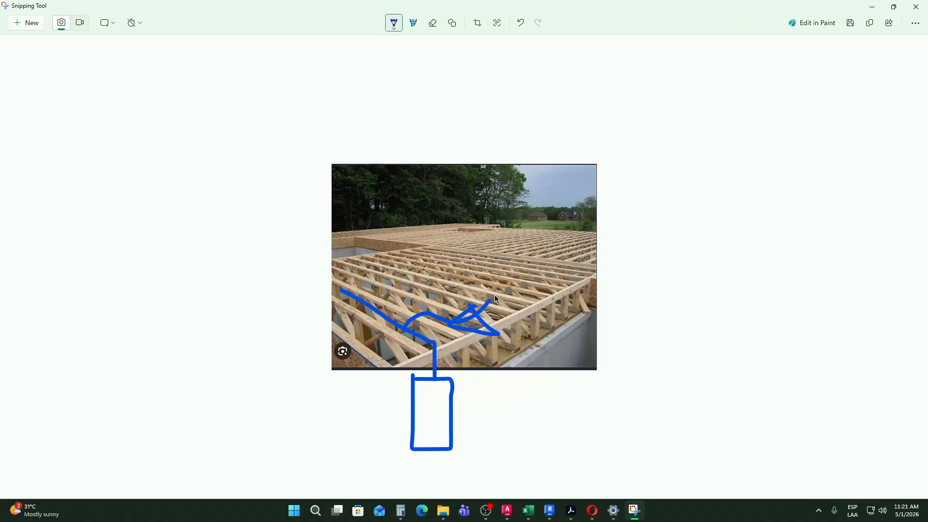
key(ctrl+z)
key(ctrl+z)
drag(432, 385, 425, 353)
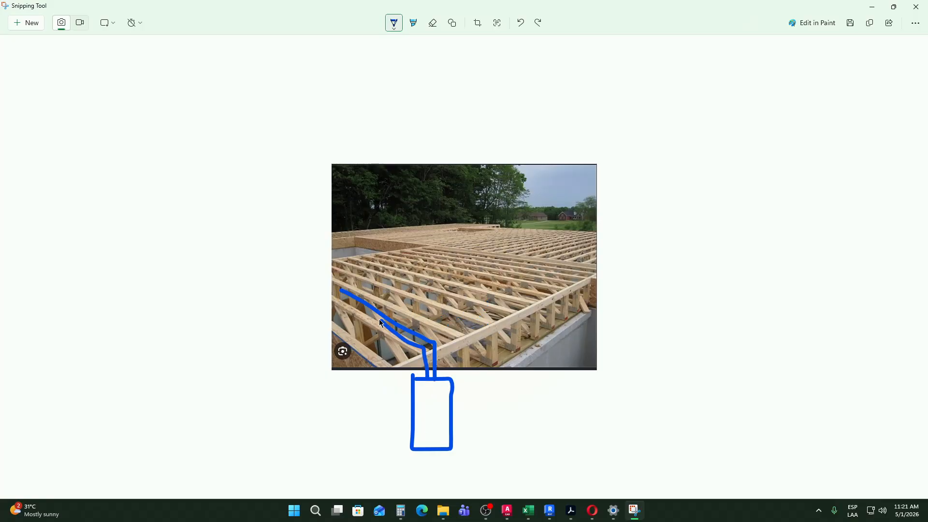
drag(346, 289, 366, 302)
mouse_move(413, 336)
mouse_down()
mouse_move(433, 346)
mouse_move(437, 380)
mouse_move(440, 348)
mouse_up()
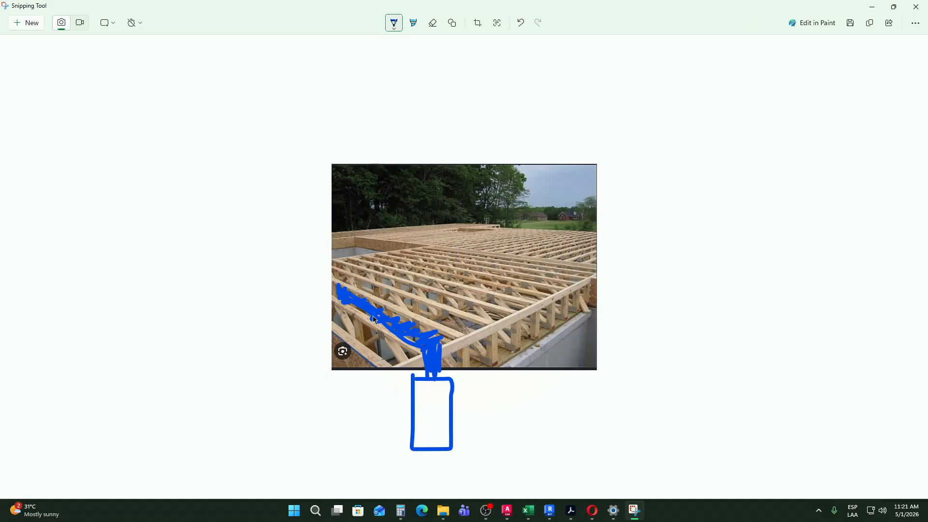
Step: Draw freehand branch ducts leaving both sides of the thick main duct through the trusses
mouse_move(356, 304)
mouse_down()
mouse_move(424, 252)
mouse_move(433, 296)
mouse_move(485, 270)
mouse_up()
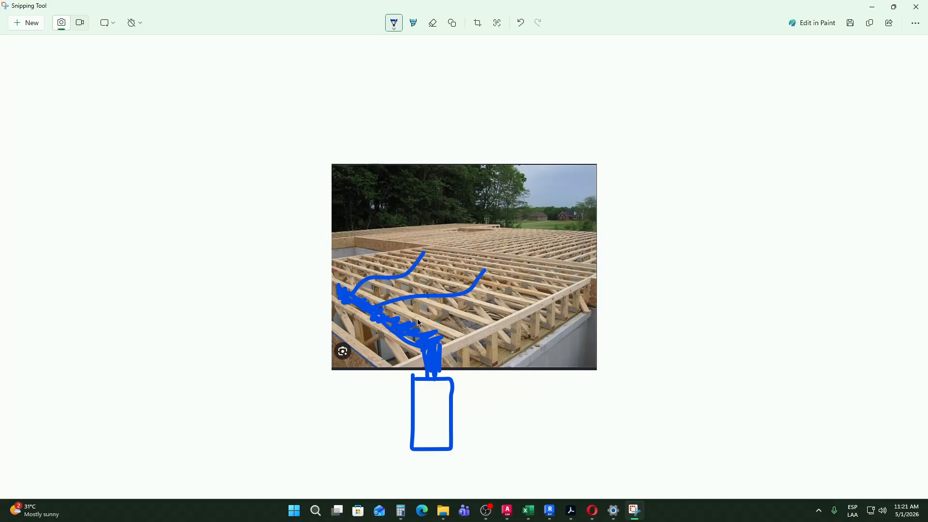
drag(418, 323, 532, 299)
drag(430, 348, 525, 335)
drag(389, 317, 513, 294)
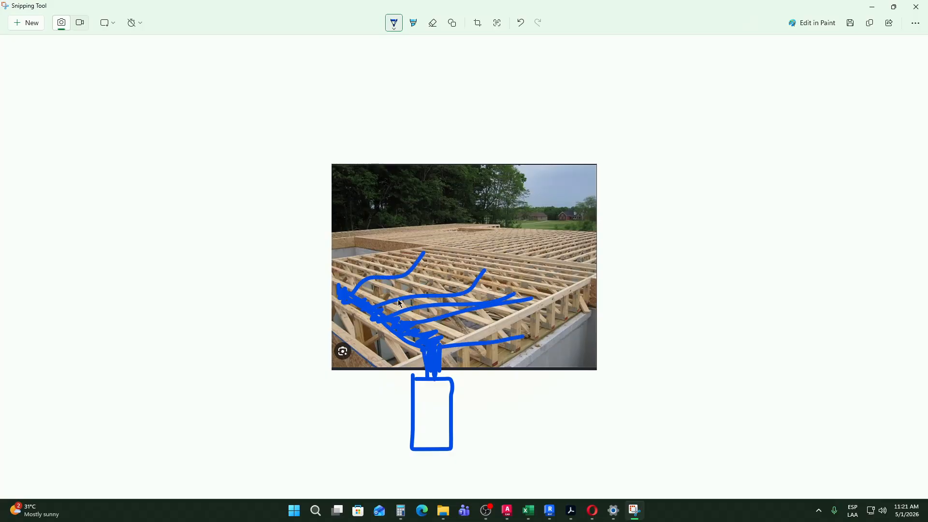
drag(370, 305, 451, 274)
drag(348, 309, 317, 357)
drag(355, 328, 334, 357)
drag(379, 331, 365, 356)
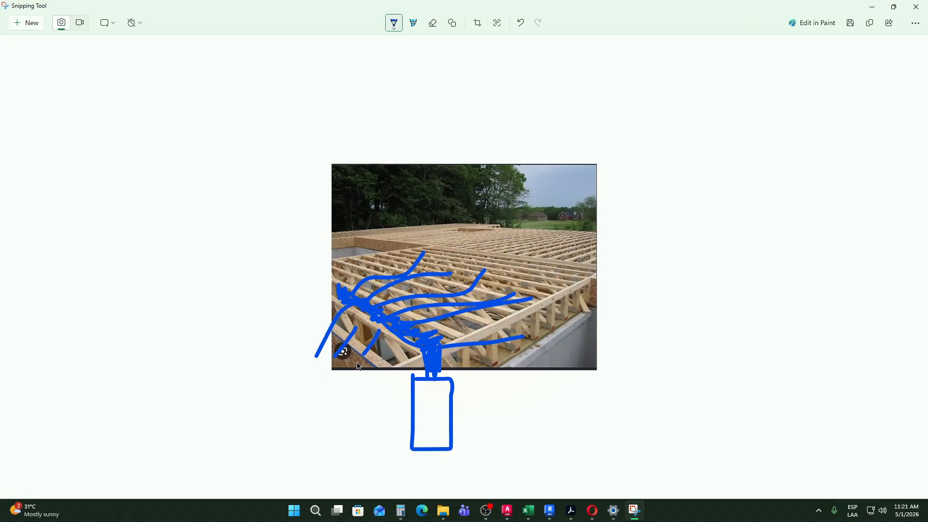
Step: Leave the annotated snip, switch to Revit and open the 3D view of the house
click(873, 7)
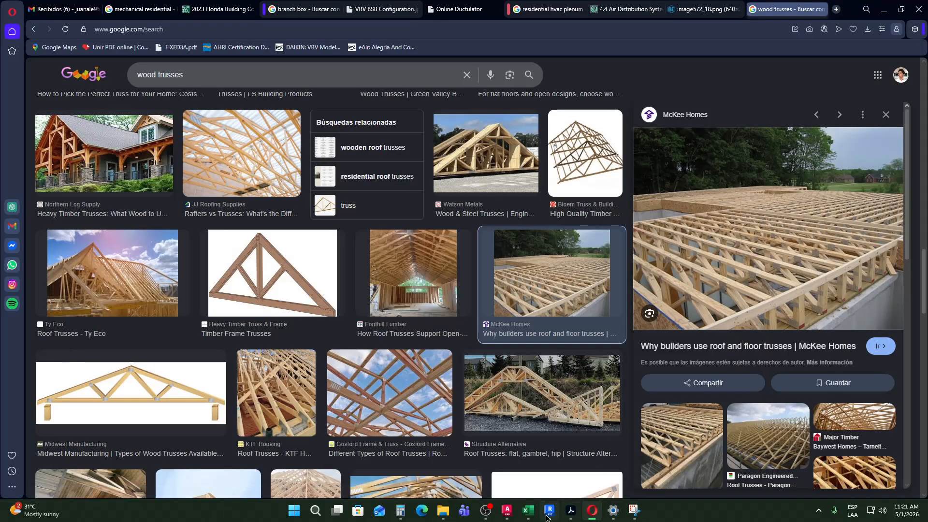
click(549, 511)
scroll(547, 242, down, 3)
click(512, 89)
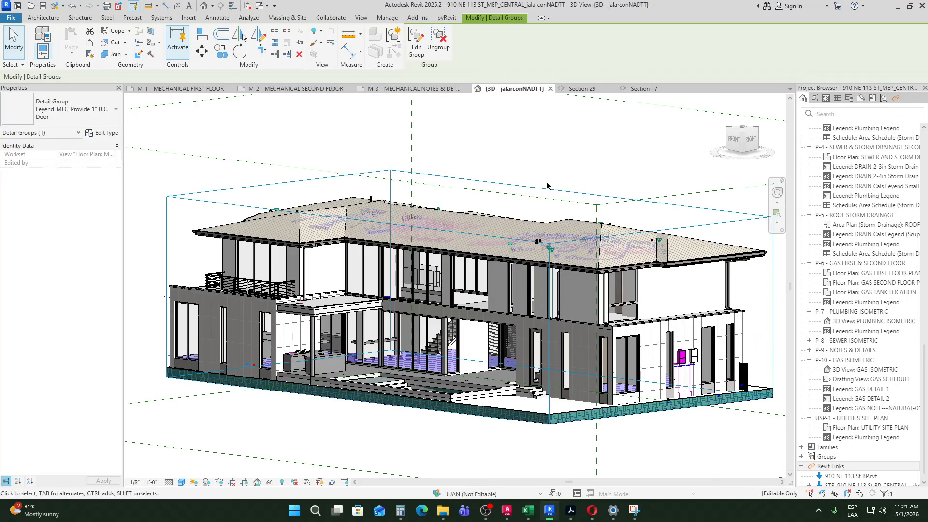
shift+middle_drag(503, 221, 521, 236)
Step: Turn on the STR structural model link in the 3D view's visibility overrides and apply the change
key(v)
key(g)
click(705, 85)
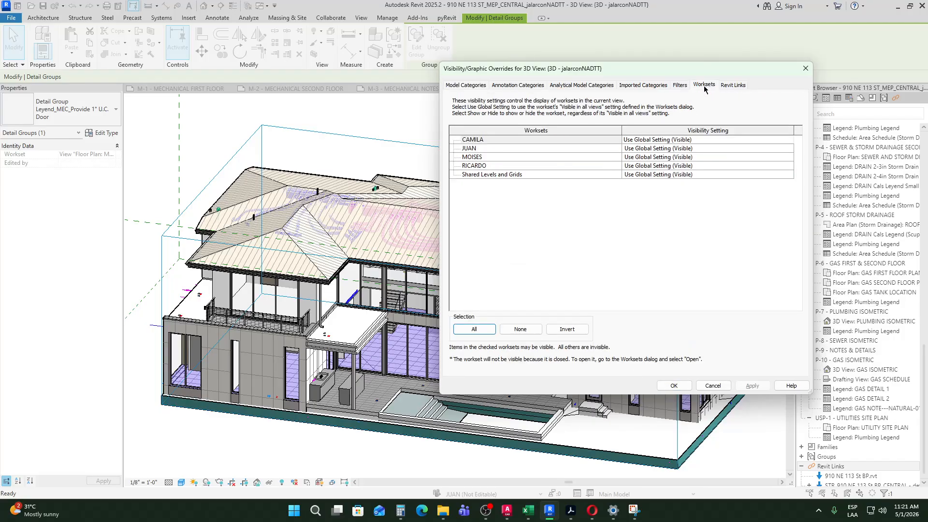
click(678, 86)
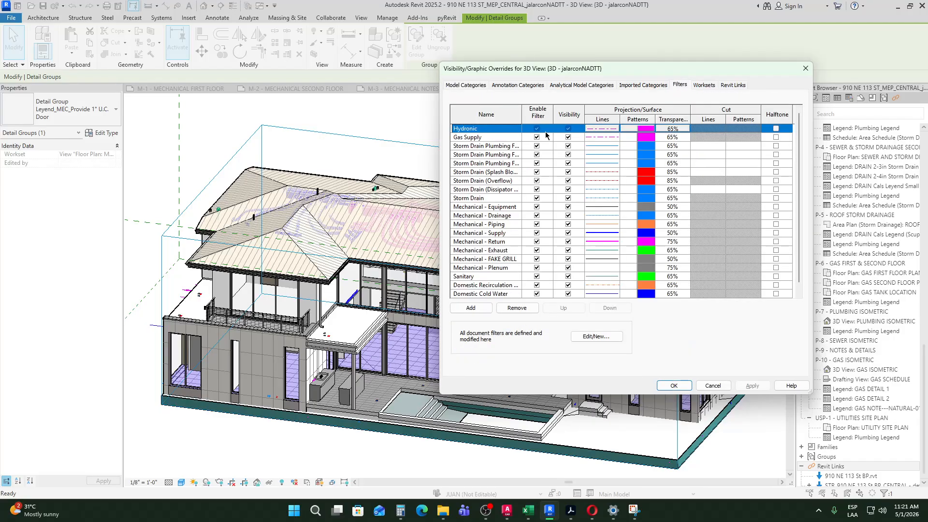
click(735, 86)
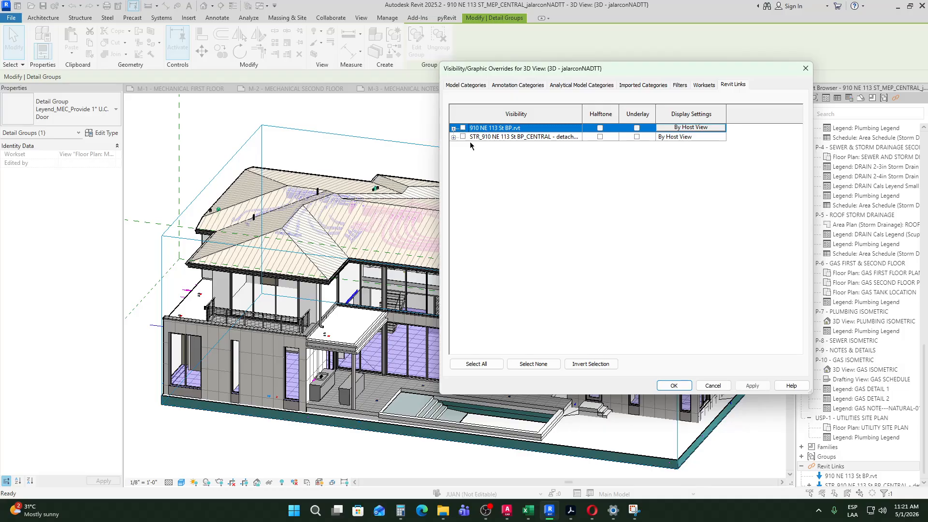
click(462, 137)
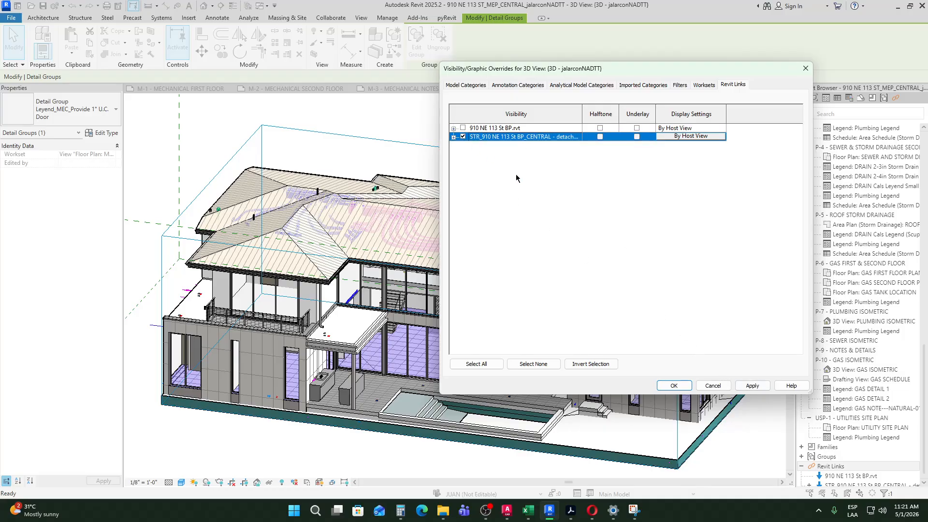
click(753, 385)
click(674, 385)
Step: Examine how the second-floor supply and return ducts run beneath the roof trusses in the 3D model
shift+middle_drag(648, 367, 616, 372)
scroll(616, 373, up, 8)
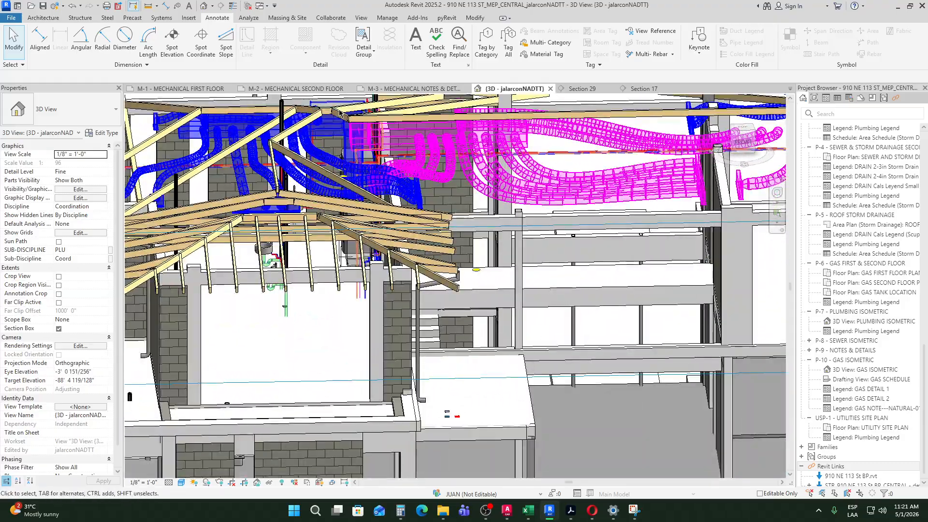
scroll(452, 264, down, 8)
shift+middle_drag(451, 264, 479, 346)
scroll(469, 319, up, 3)
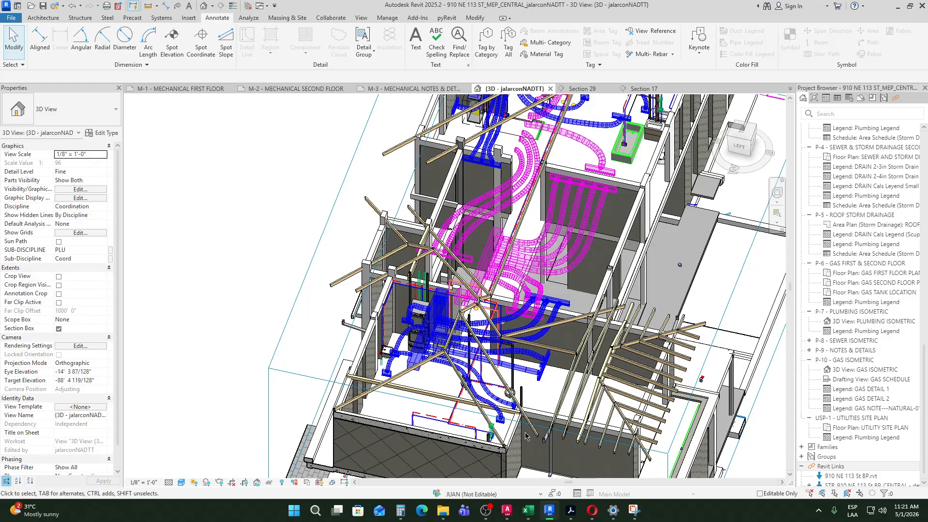
scroll(485, 313, up, 5)
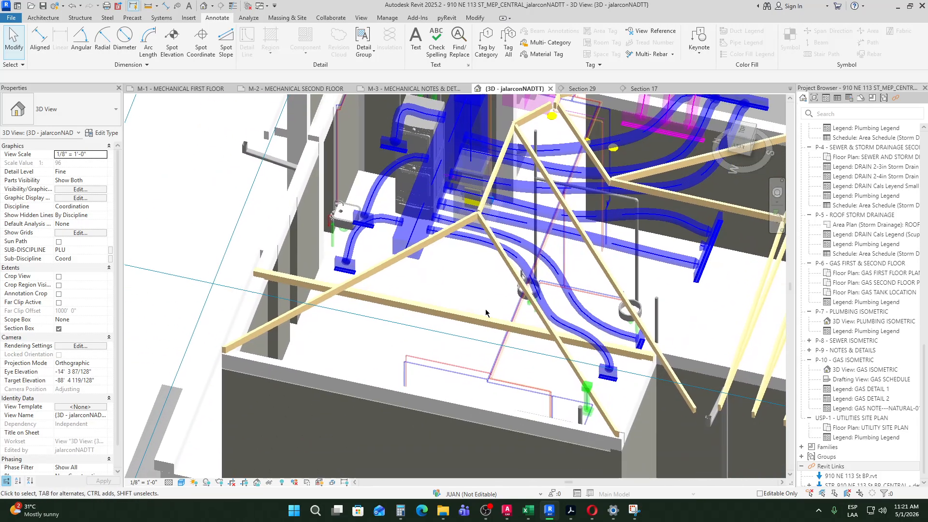
scroll(486, 313, down, 2)
scroll(410, 273, up, 2)
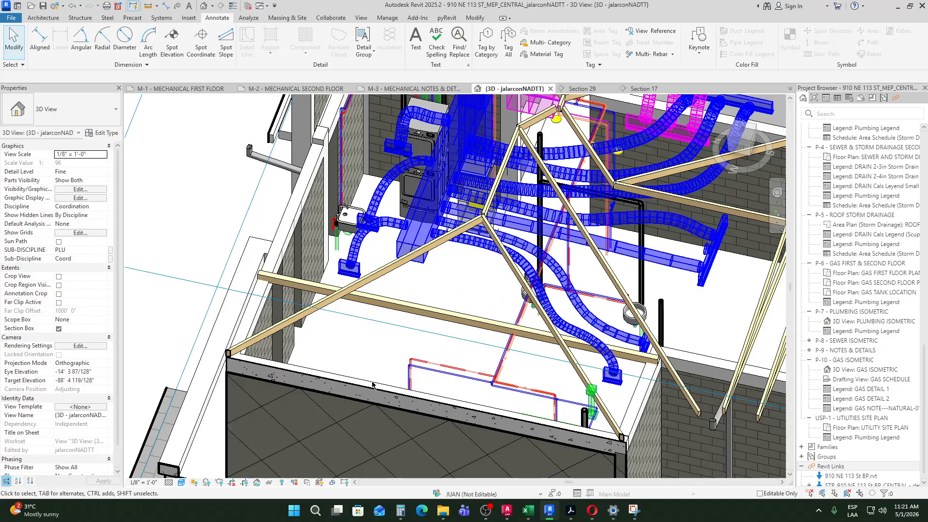
shift+middle_drag(651, 267, 560, 213)
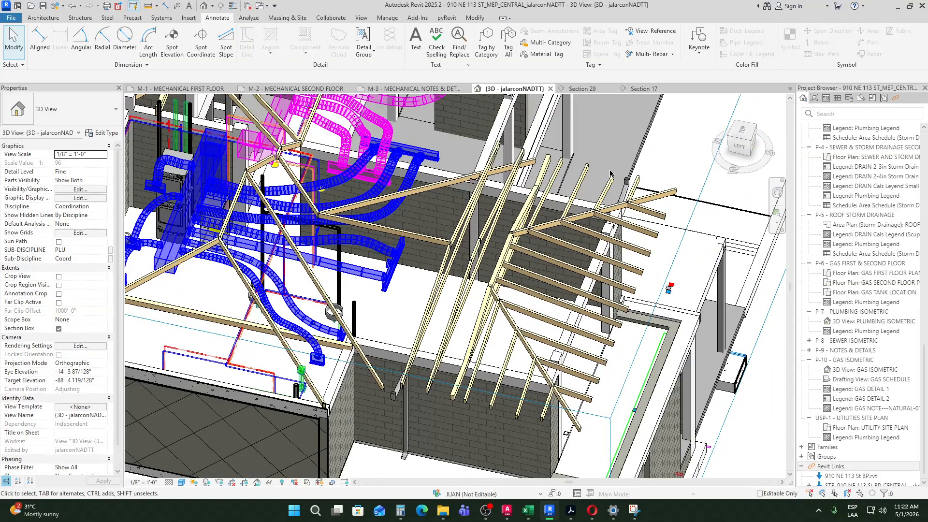
scroll(517, 215, down, 3)
scroll(484, 193, up, 5)
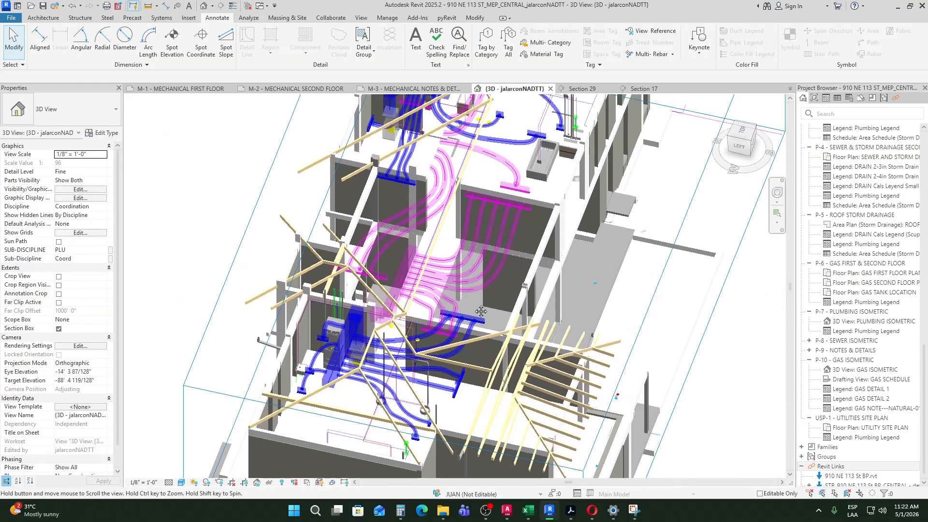
middle_drag(484, 193, 546, 339)
scroll(561, 305, up, 6)
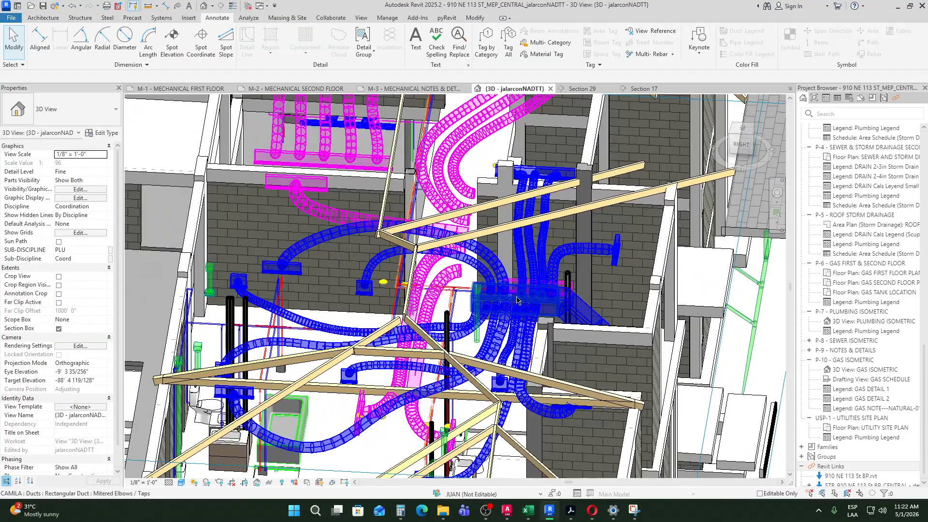
Step: Select the 18"x15" rectangular supply duct and inspect its position relative to the trusses from several angles
shift+middle_drag(554, 296, 588, 199)
click(588, 202)
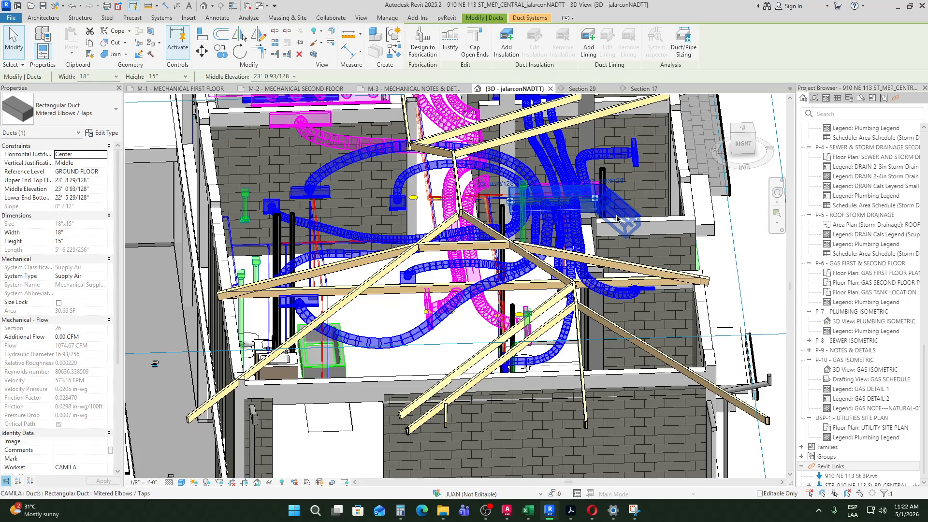
mouse_move(590, 214)
shift+middle_down()
mouse_move(581, 125)
mouse_move(607, 209)
shift+middle_up()
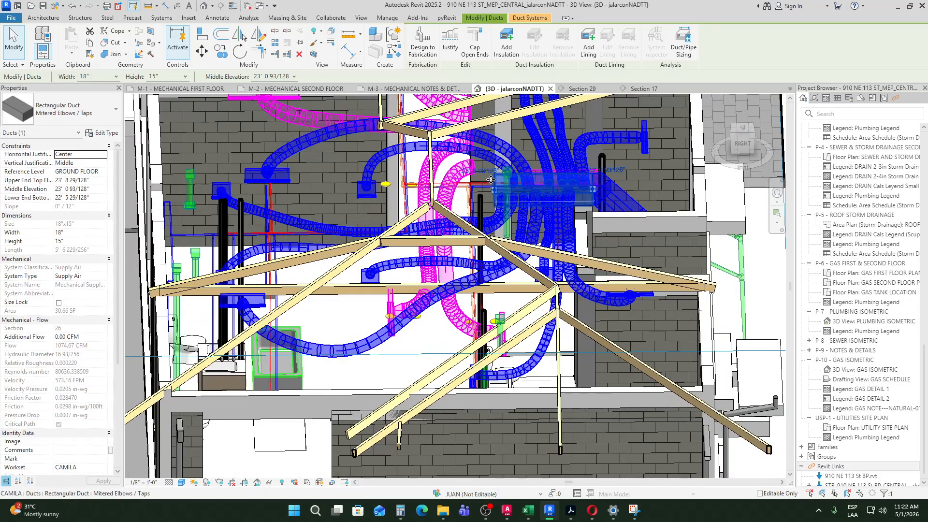
shift+middle_drag(497, 187, 647, 360)
shift+middle_drag(539, 283, 583, 322)
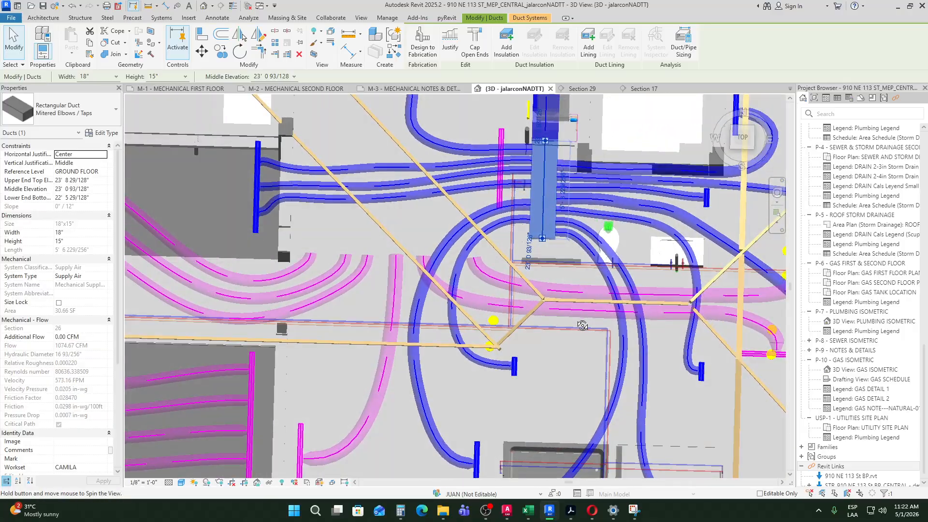
scroll(560, 192, down, 3)
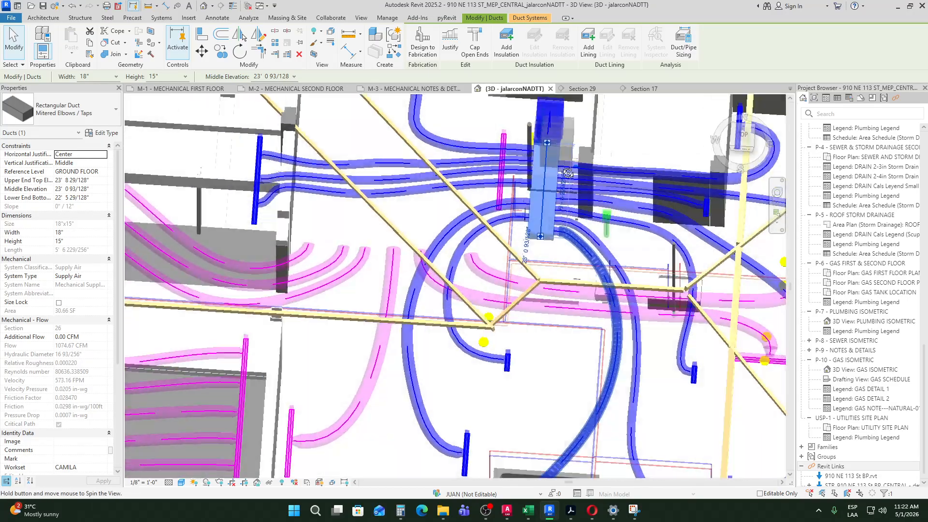
shift+middle_drag(561, 194, 628, 193)
scroll(517, 211, up, 3)
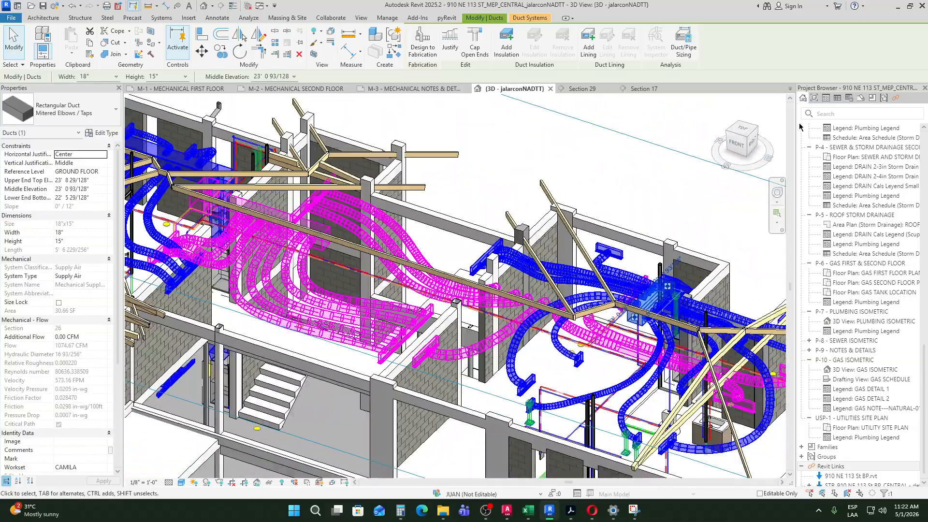
Step: Switch to the browser, glance over the wood truss image results, and return to the Revit 3D view
click(898, 5)
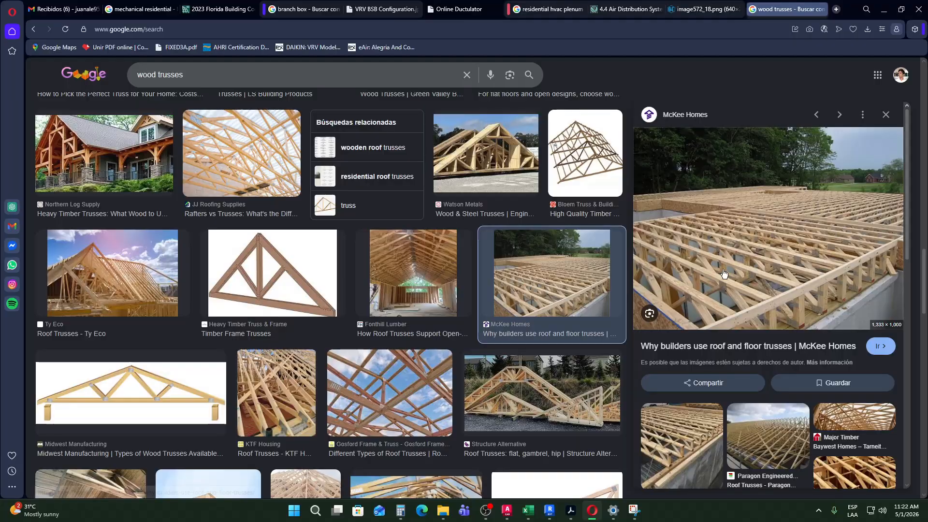
scroll(567, 370, down, 1)
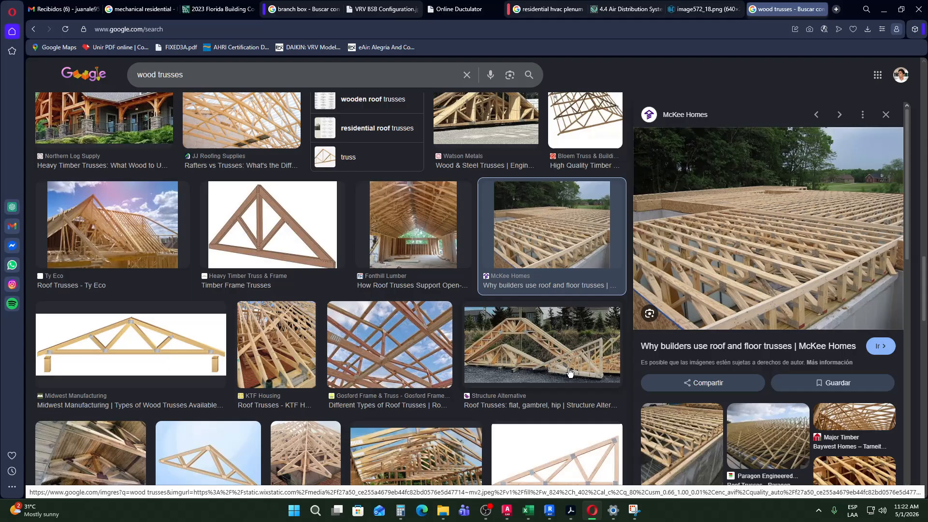
mouse_move(570, 514)
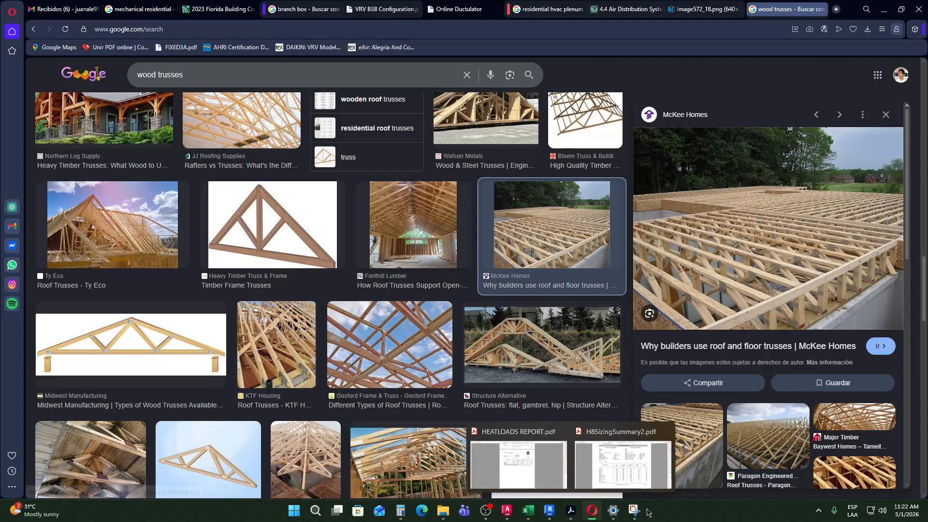
mouse_move(635, 520)
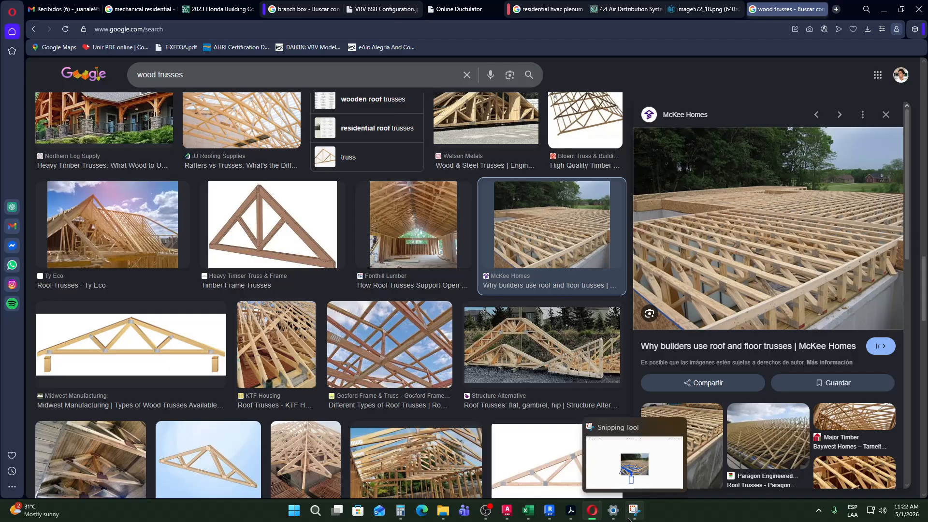
click(550, 510)
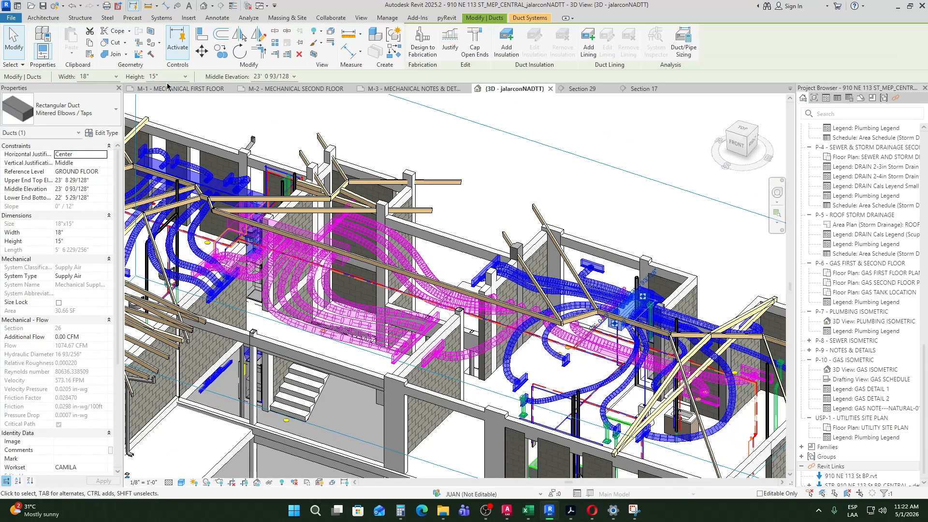
Step: Open sheet M-1 Mechanical First Floor, clear the duct selection, and review the plan's ductwork and side notes
scroll(265, 255, down, 2)
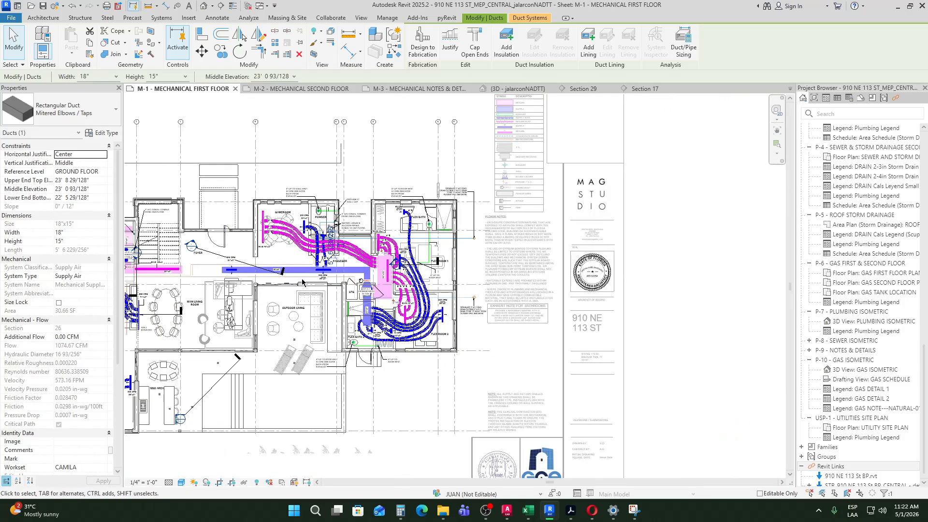
click(658, 182)
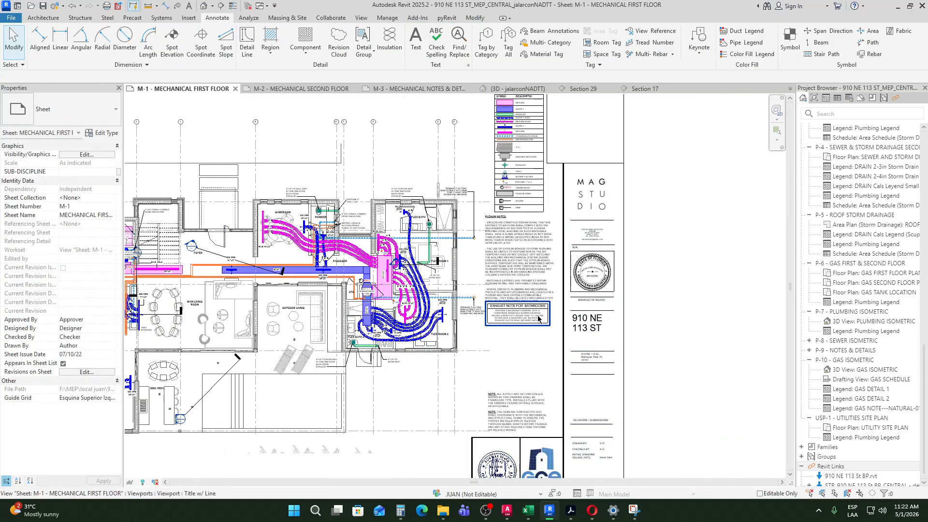
scroll(599, 290, down, 2)
middle_drag(596, 305, 605, 290)
scroll(560, 335, up, 2)
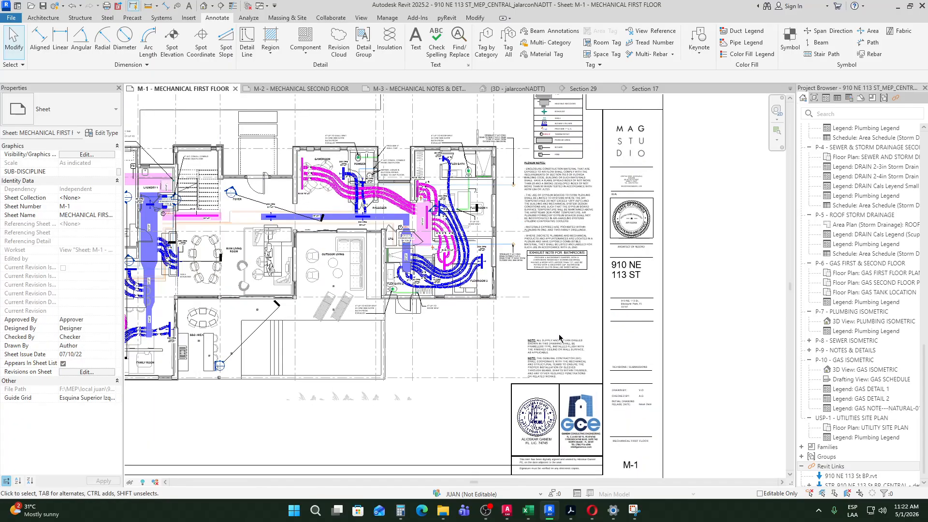
Step: Open sheet M-3 Mechanical Notes & Details and look over its typical details, schedules and title block
click(386, 89)
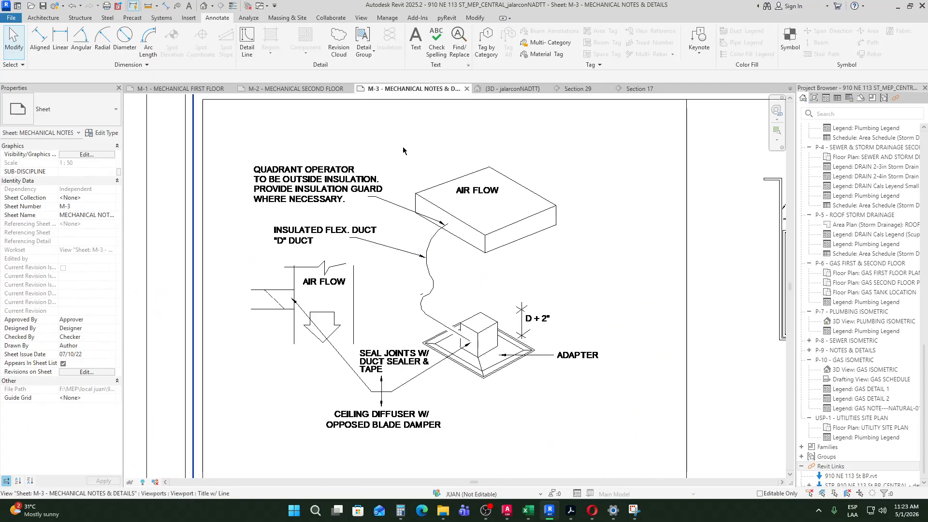
scroll(405, 150, down, 5)
middle_drag(746, 452, 581, 330)
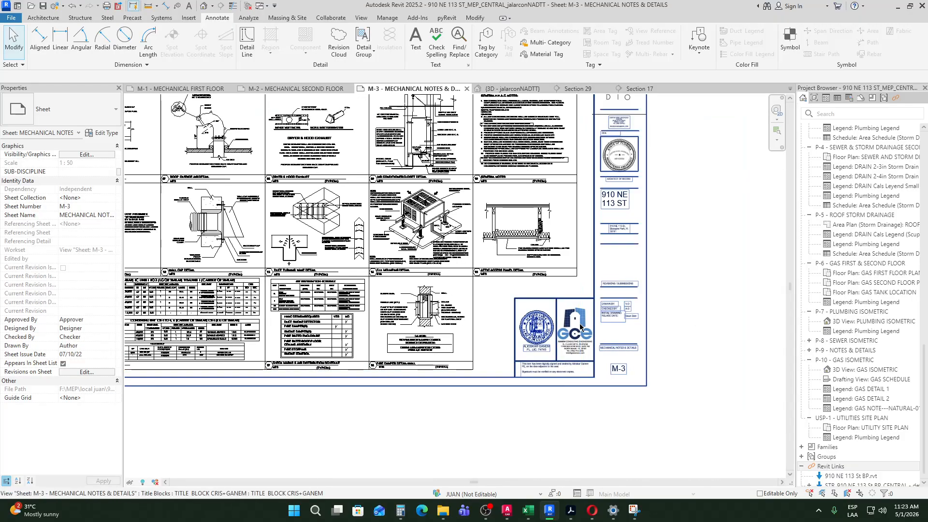
middle_drag(316, 213, 464, 359)
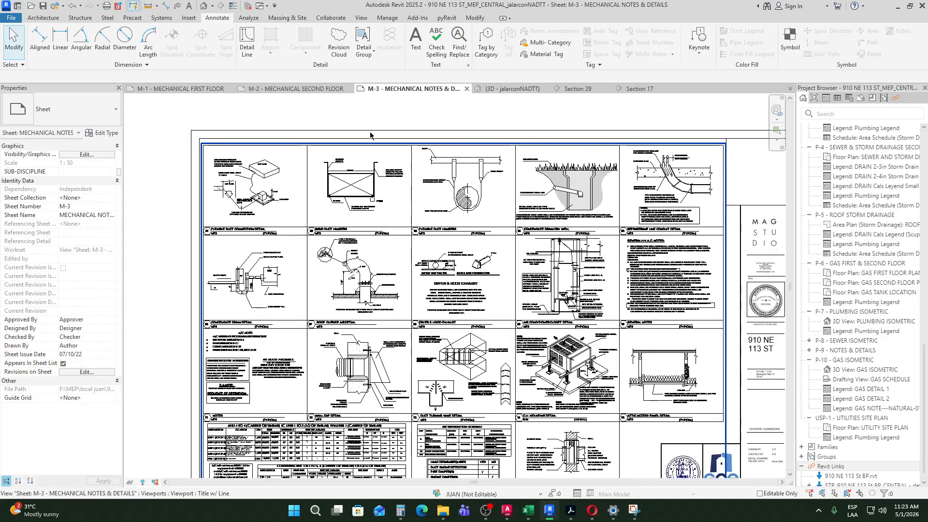